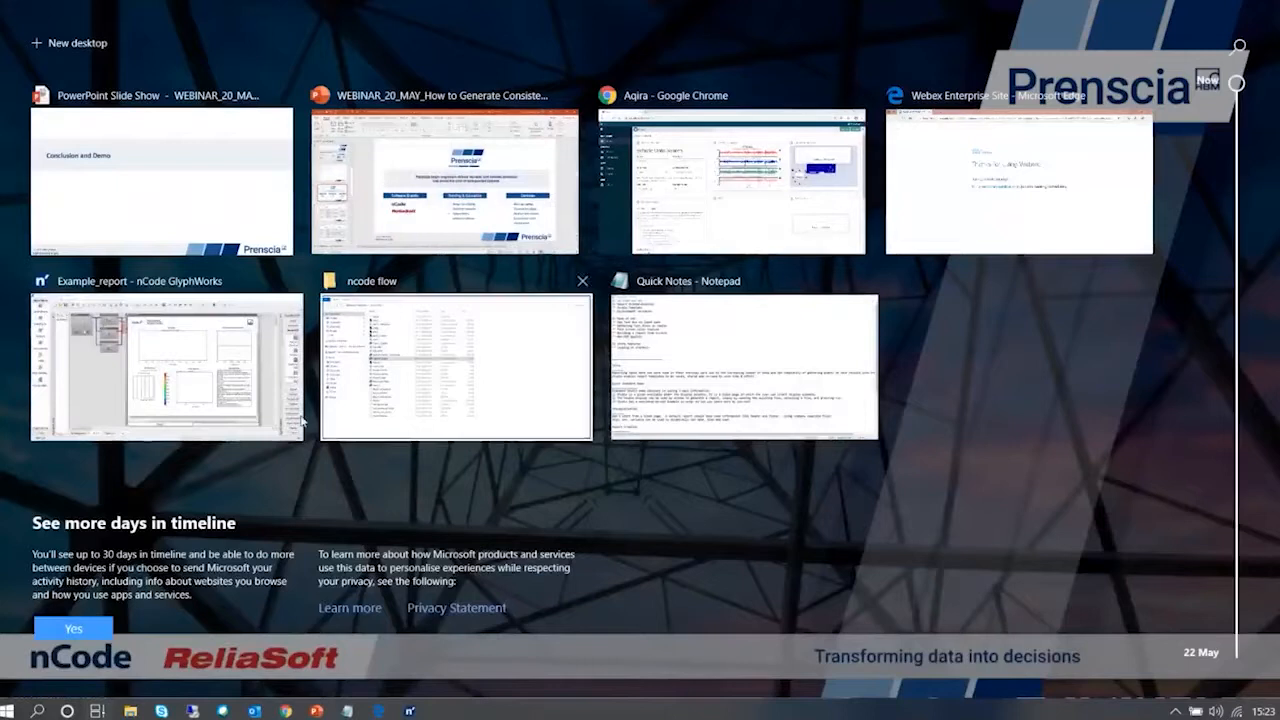
Switch to nCode GlyphWorks, widen the Available Data area and add a new workspace named Demo
left_click(153, 383)
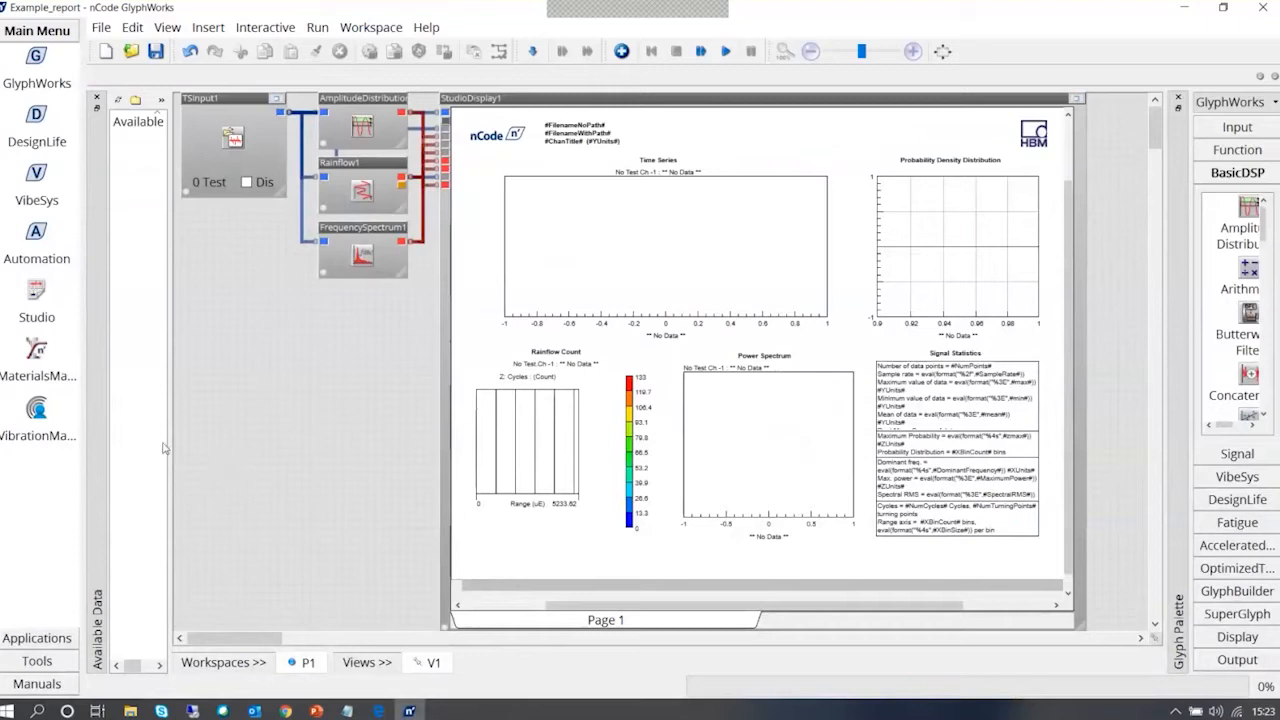
left_click_drag(167, 462, 275, 438)
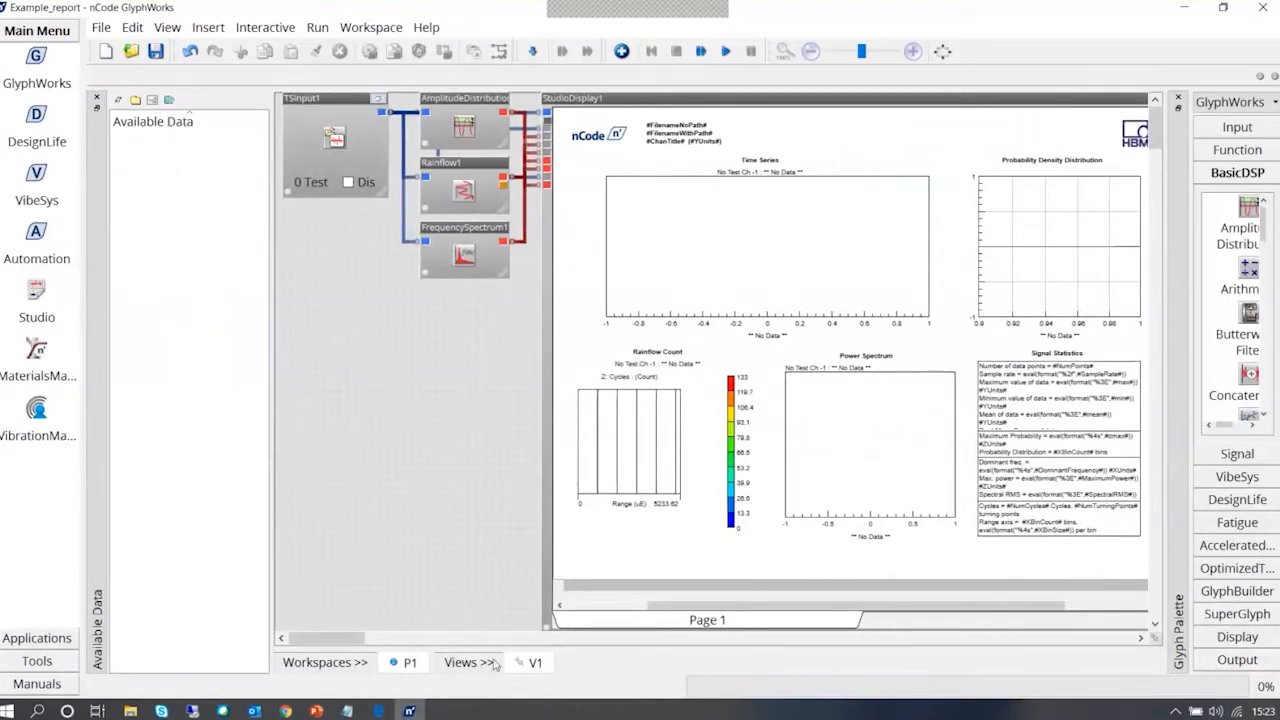
left_click(414, 668)
left_click(470, 678)
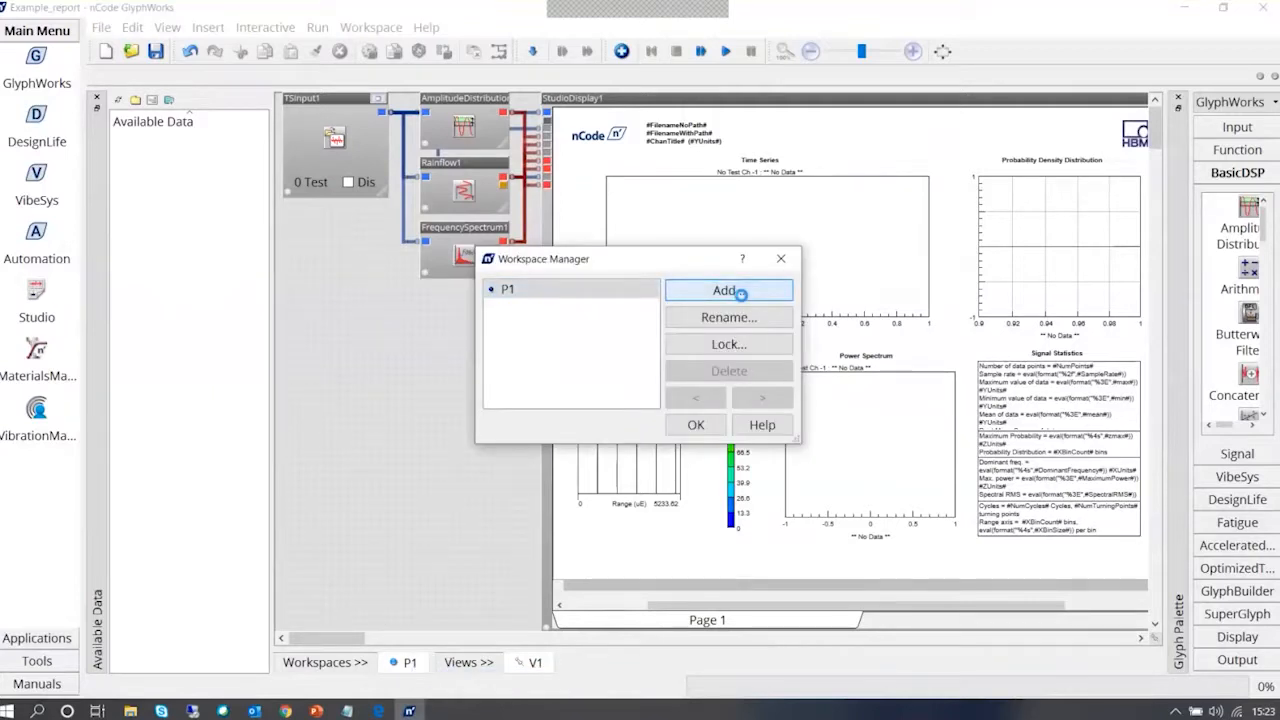
left_click(738, 292)
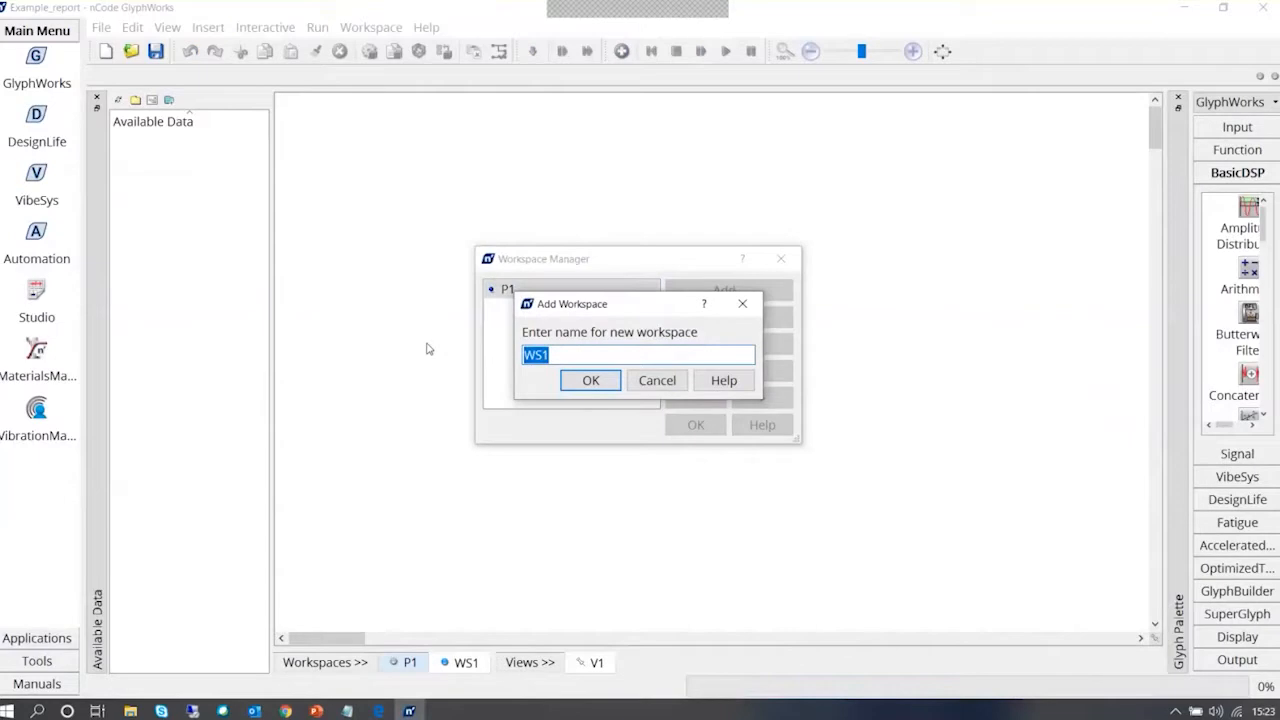
type("Demo")
key("Return")
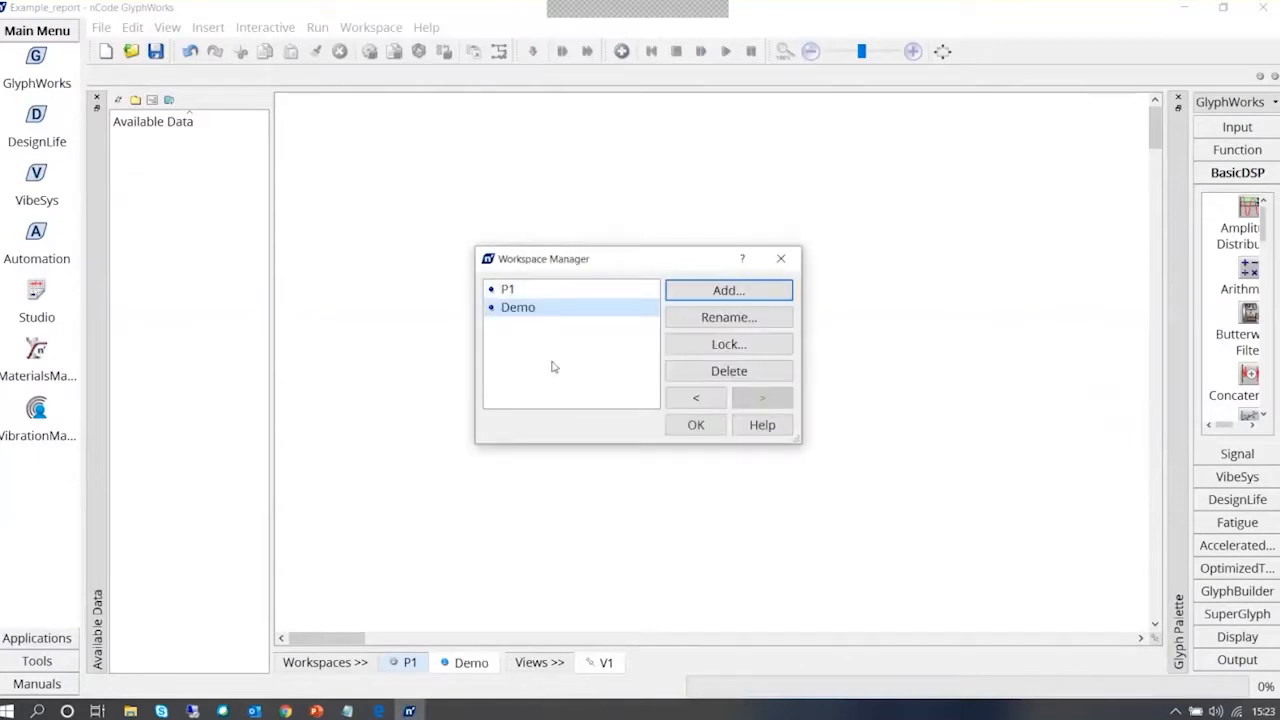
left_click(690, 422)
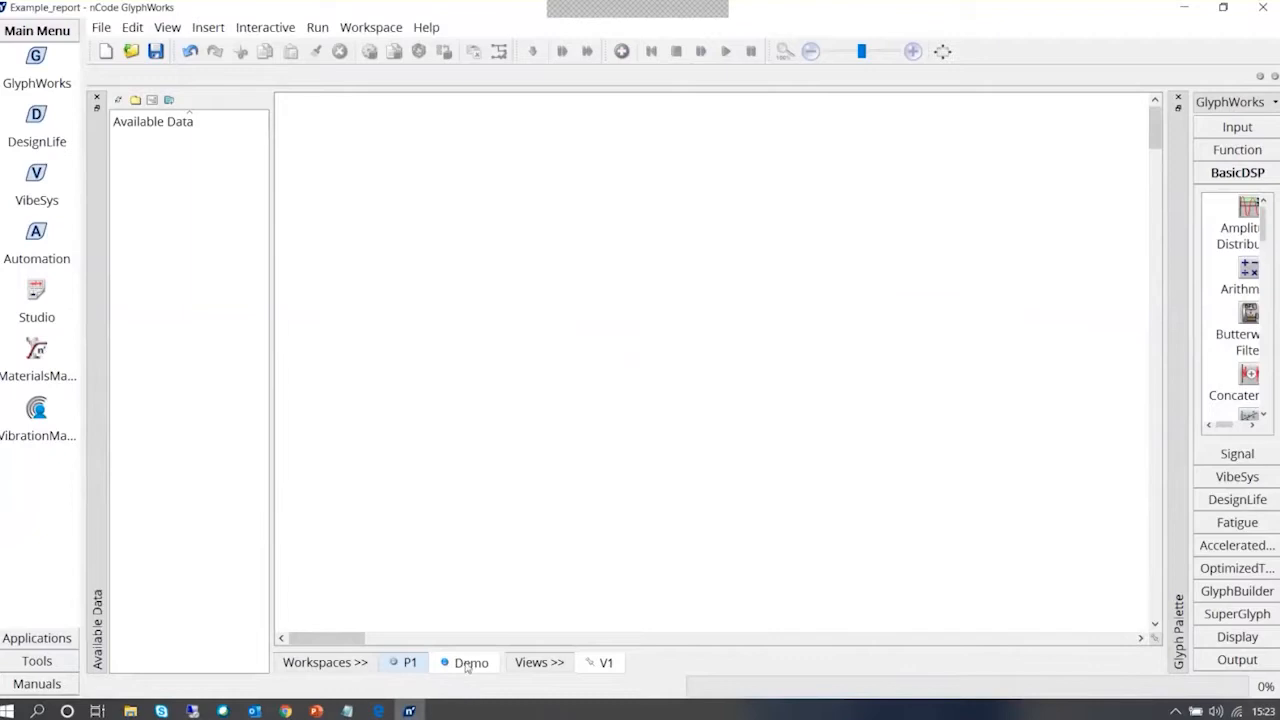
left_click_drag(266, 339, 248, 338)
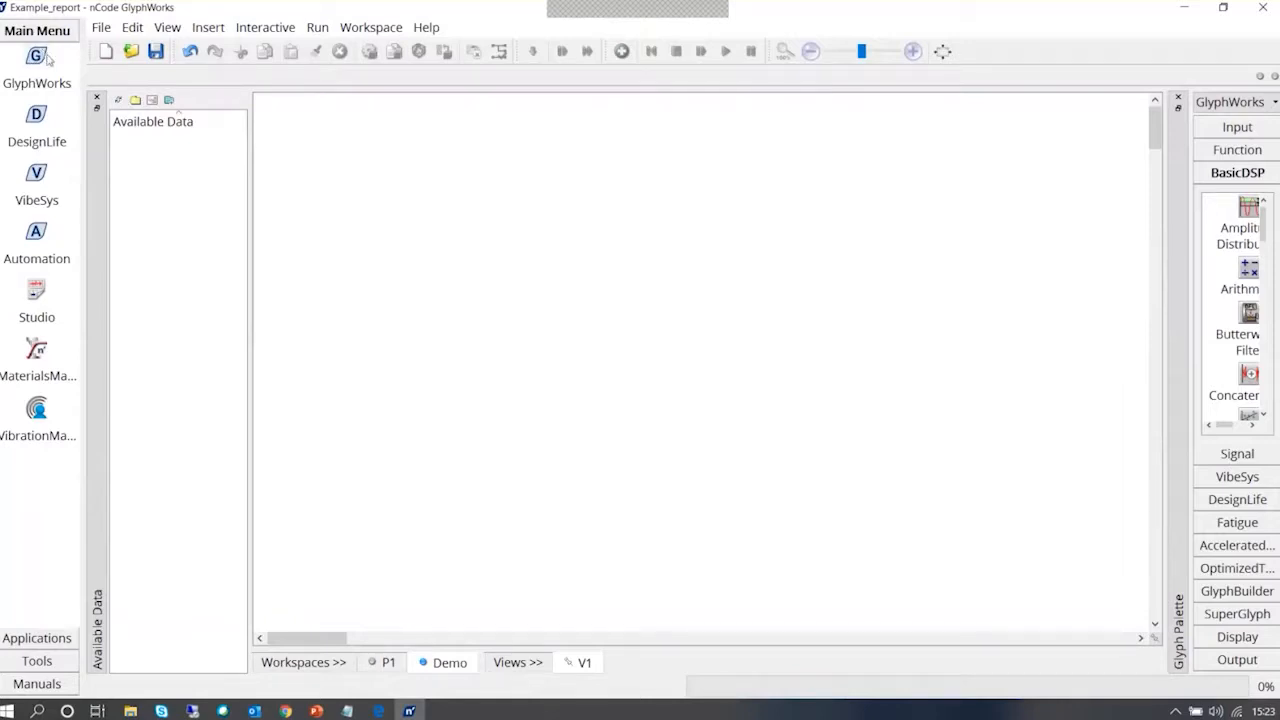
left_click(132, 54)
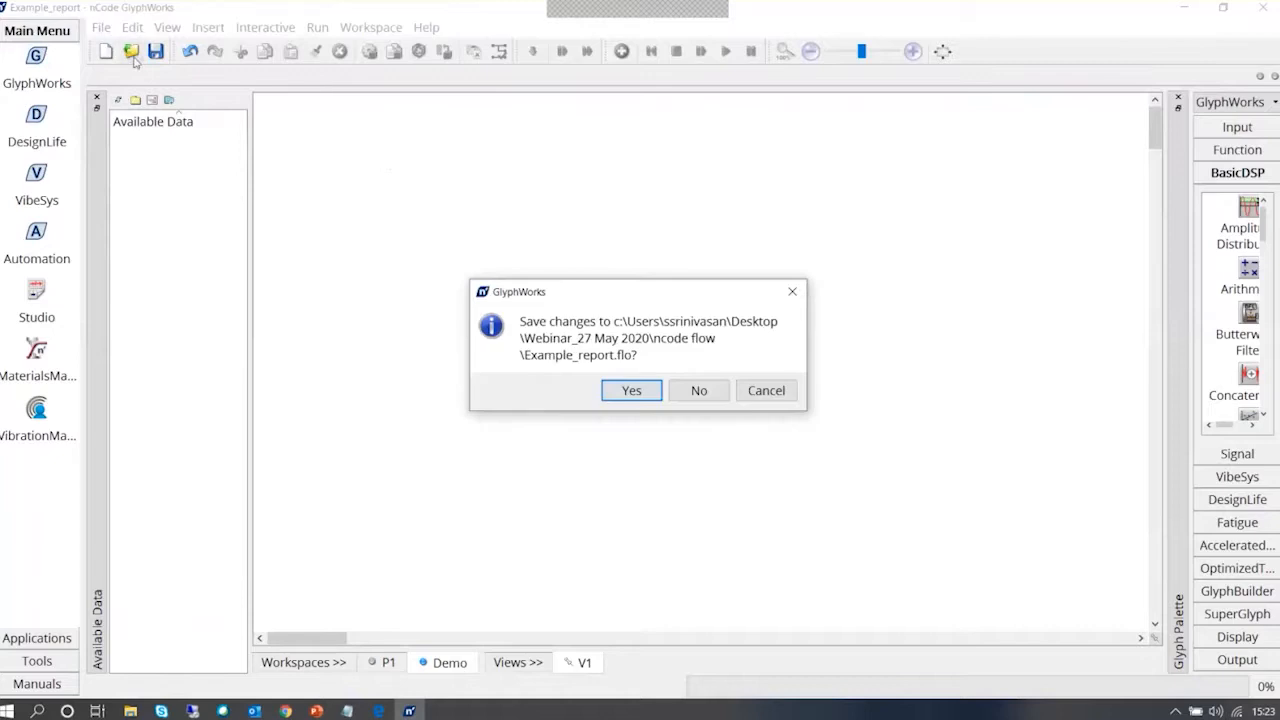
left_click(697, 392)
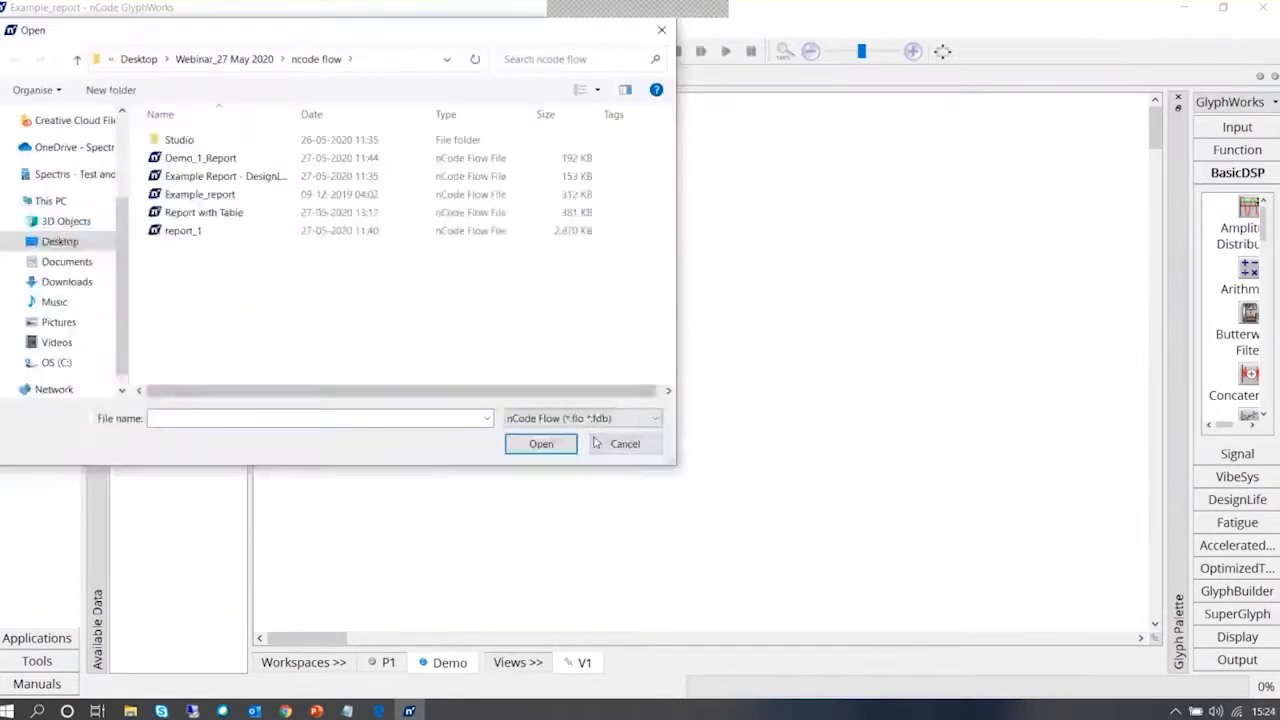
left_click(597, 442)
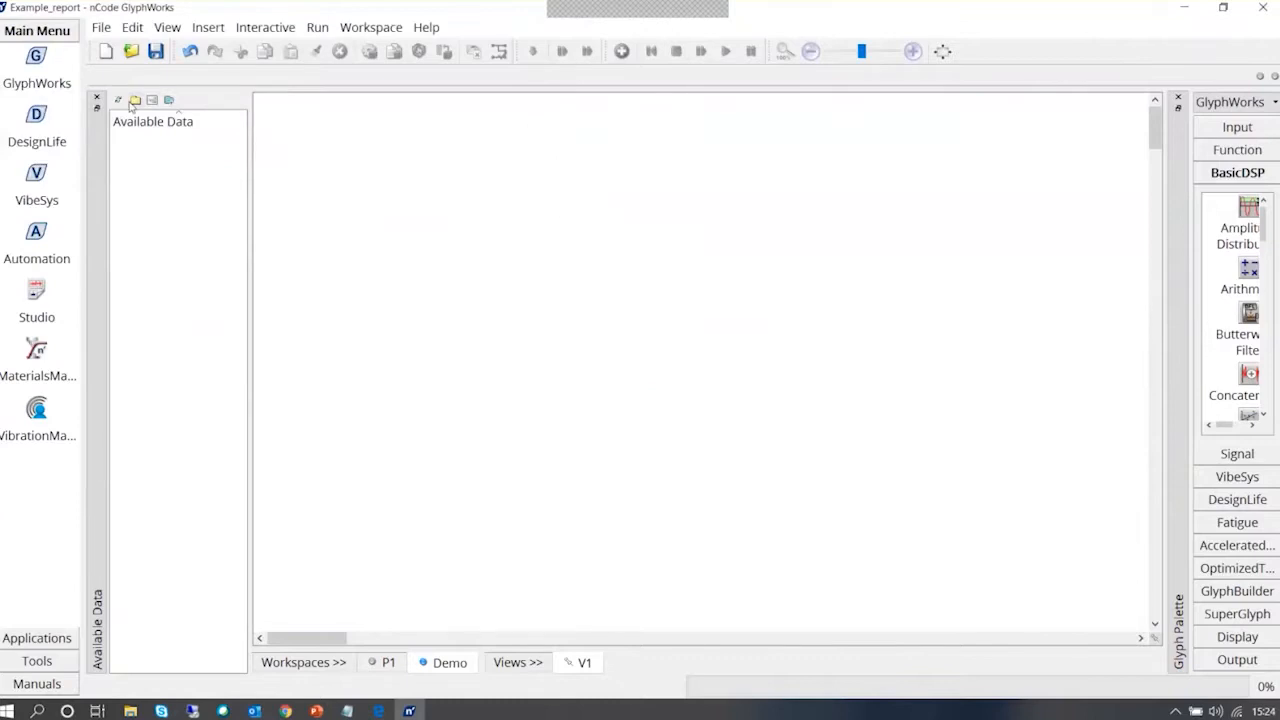
Set the working folder to ncode flow under Webinar_27 May 2020 and expand its Time series data
left_click(134, 101)
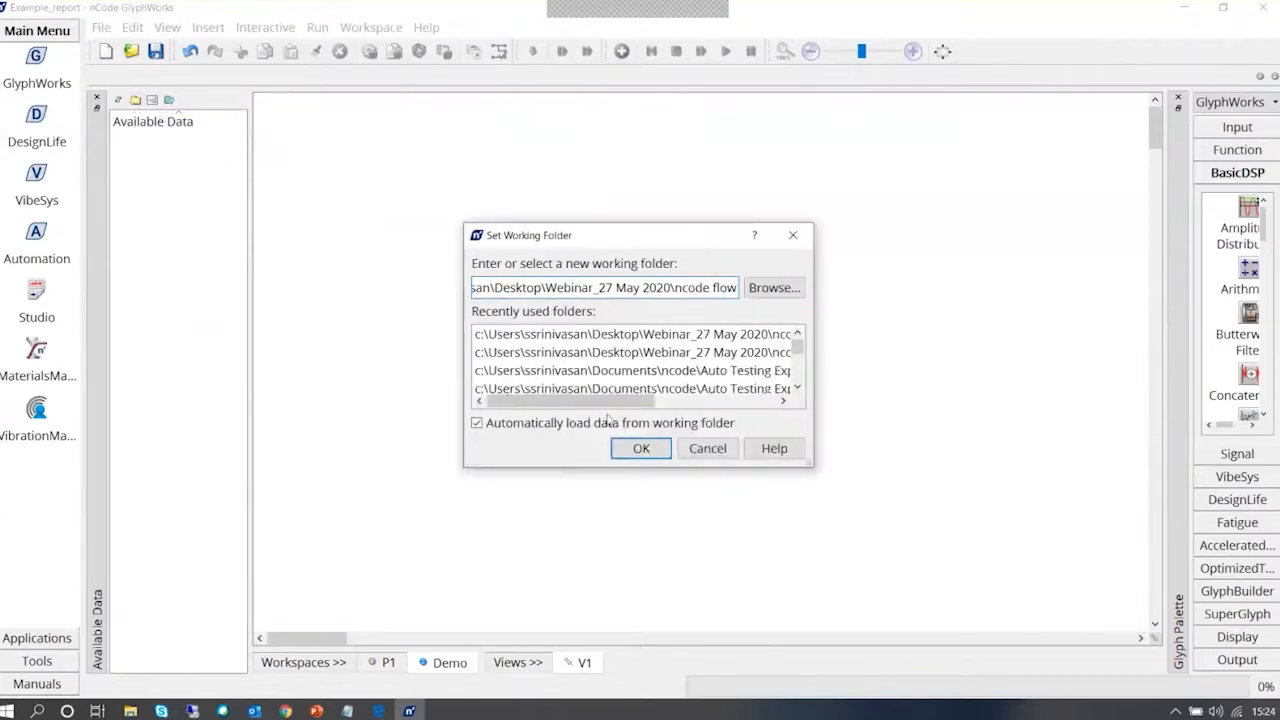
mouse_move(562, 401)
left_mouse_down()
mouse_move(690, 401)
mouse_move(562, 405)
left_mouse_up()
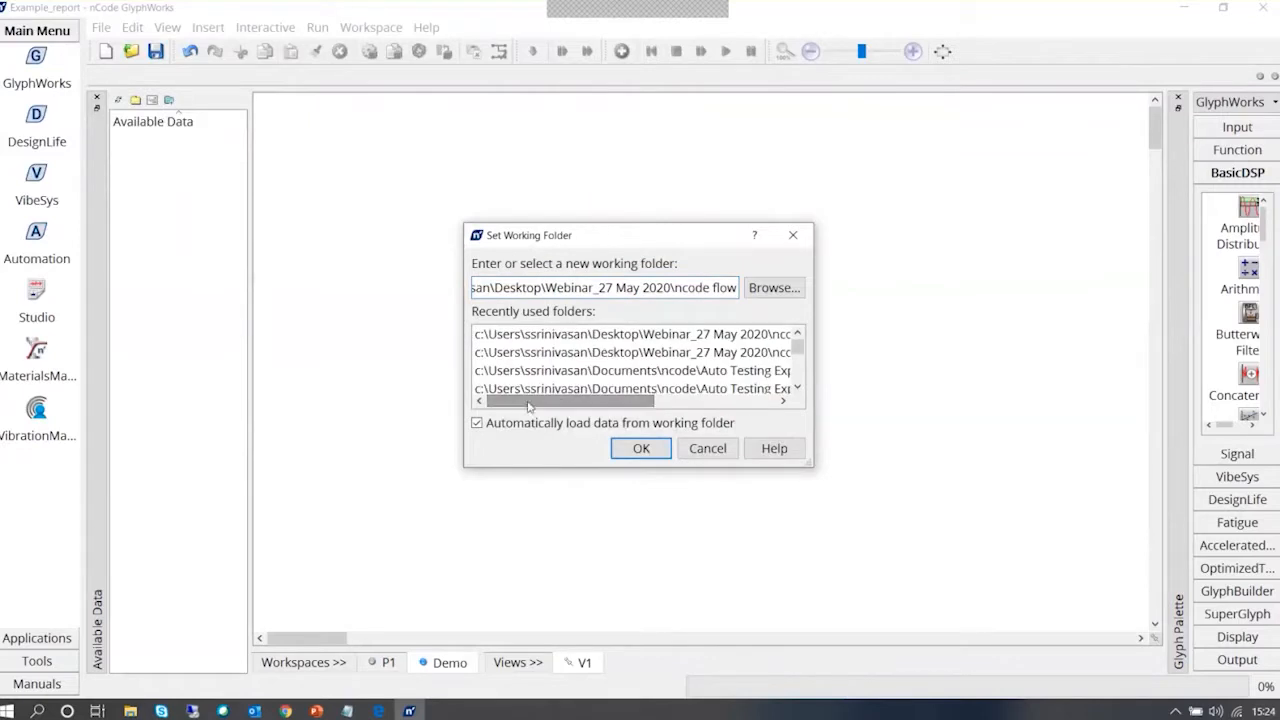
left_click(681, 288)
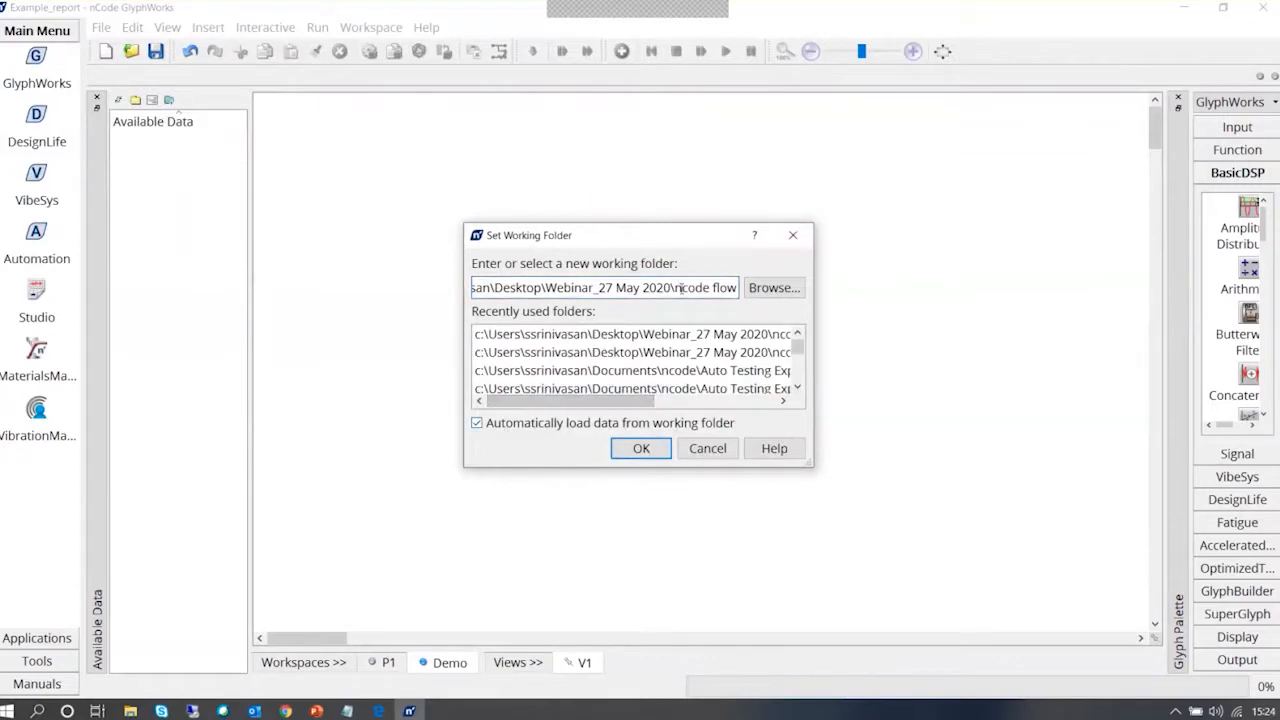
left_click(773, 288)
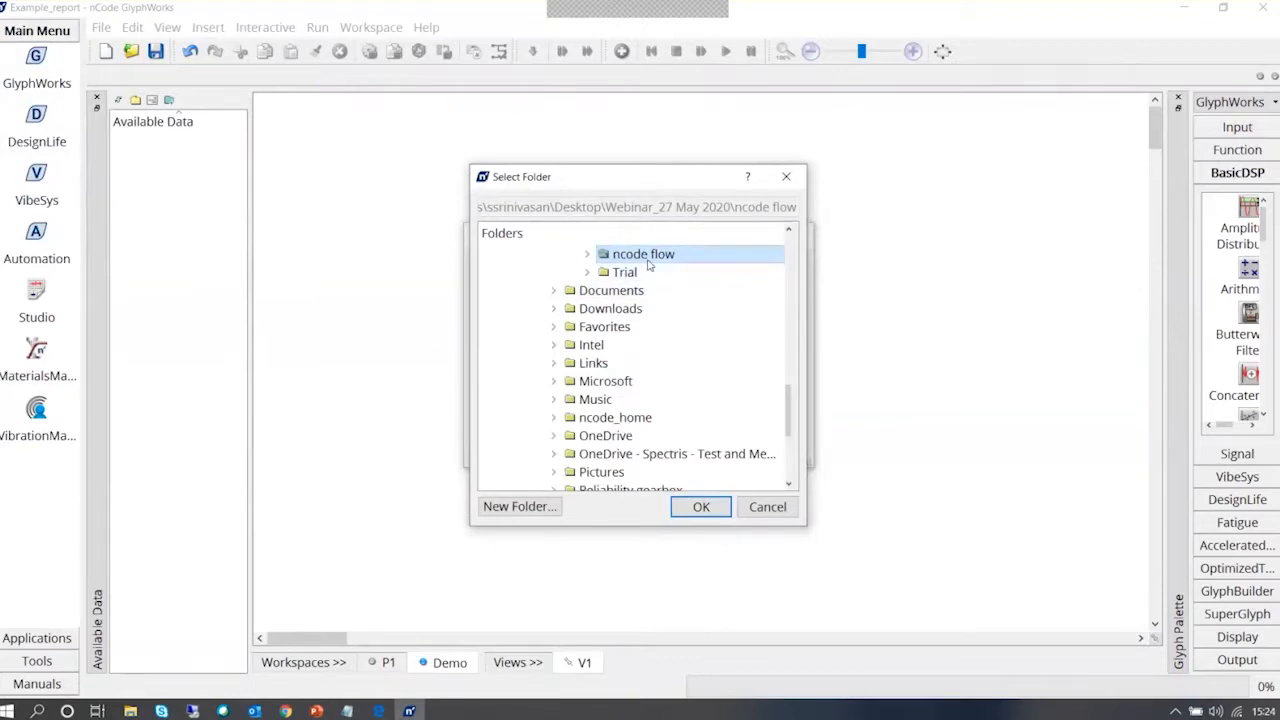
left_click(701, 506)
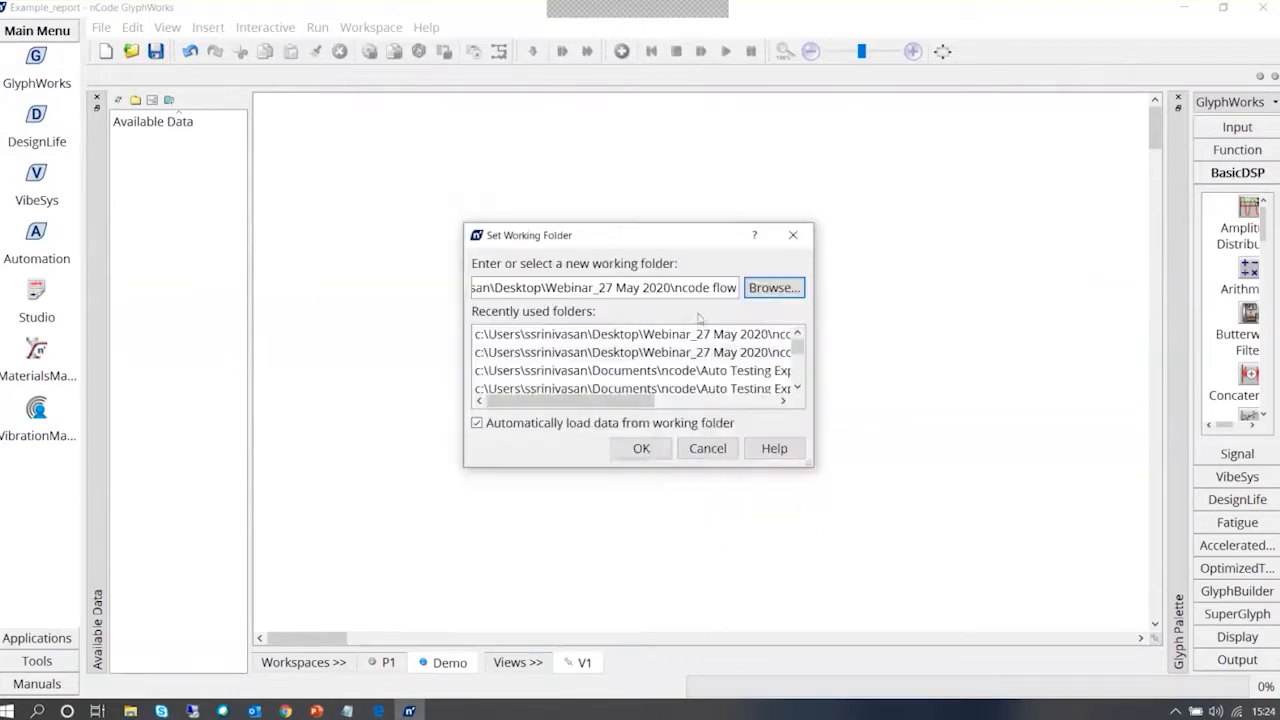
left_click(652, 451)
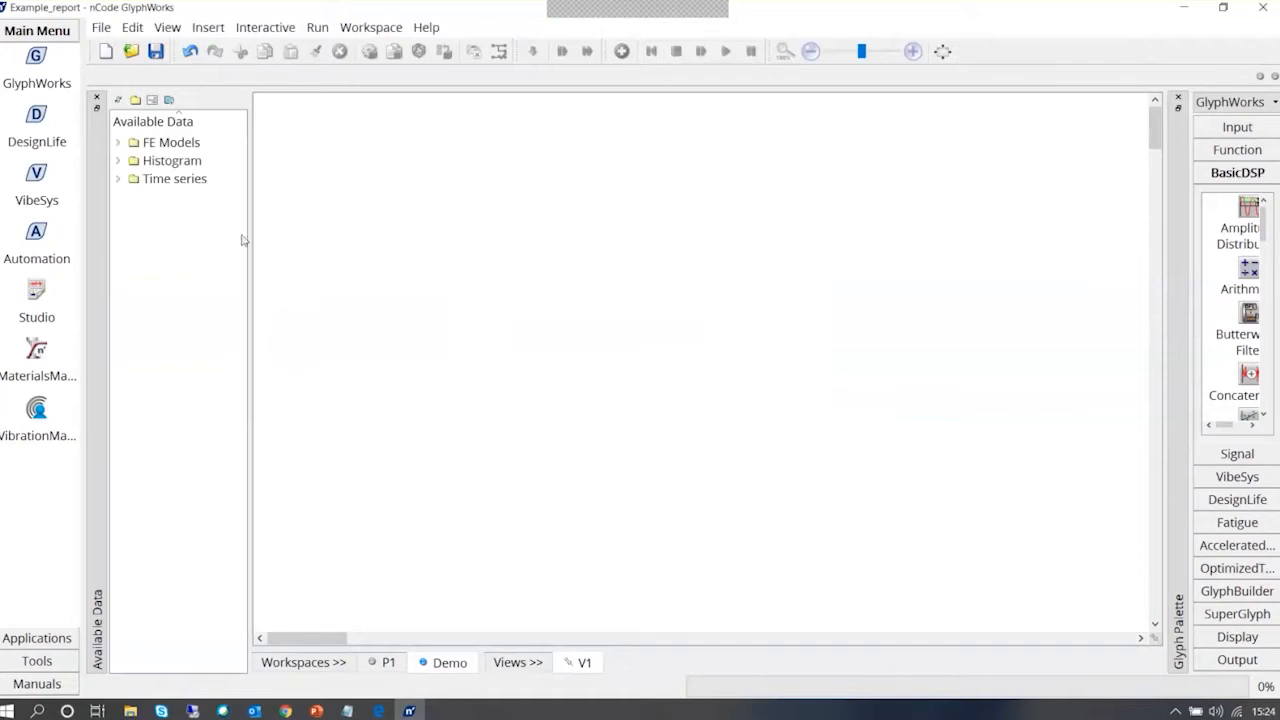
left_click(119, 178)
left_click_drag(250, 353, 316, 352)
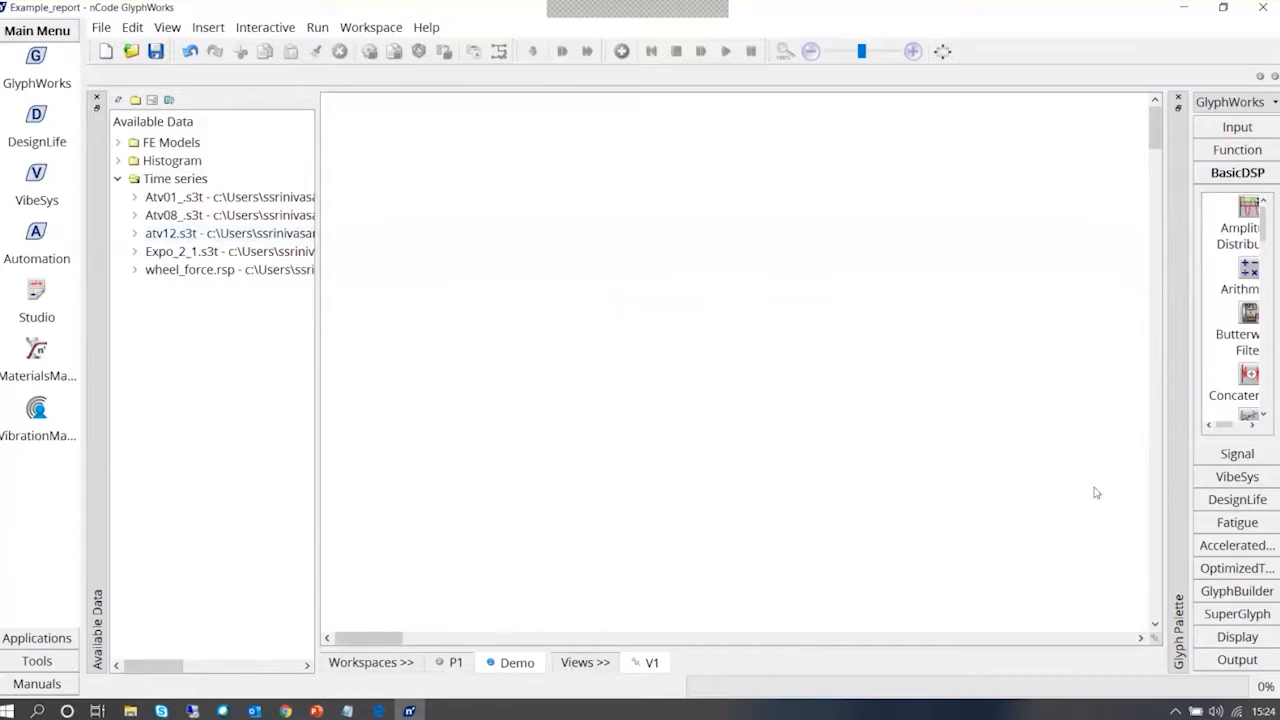
Add a Studio Display glyph from the Display category to the Demo workspace and enlarge it
left_click_drag(1166, 432, 923, 432)
left_click(1173, 638)
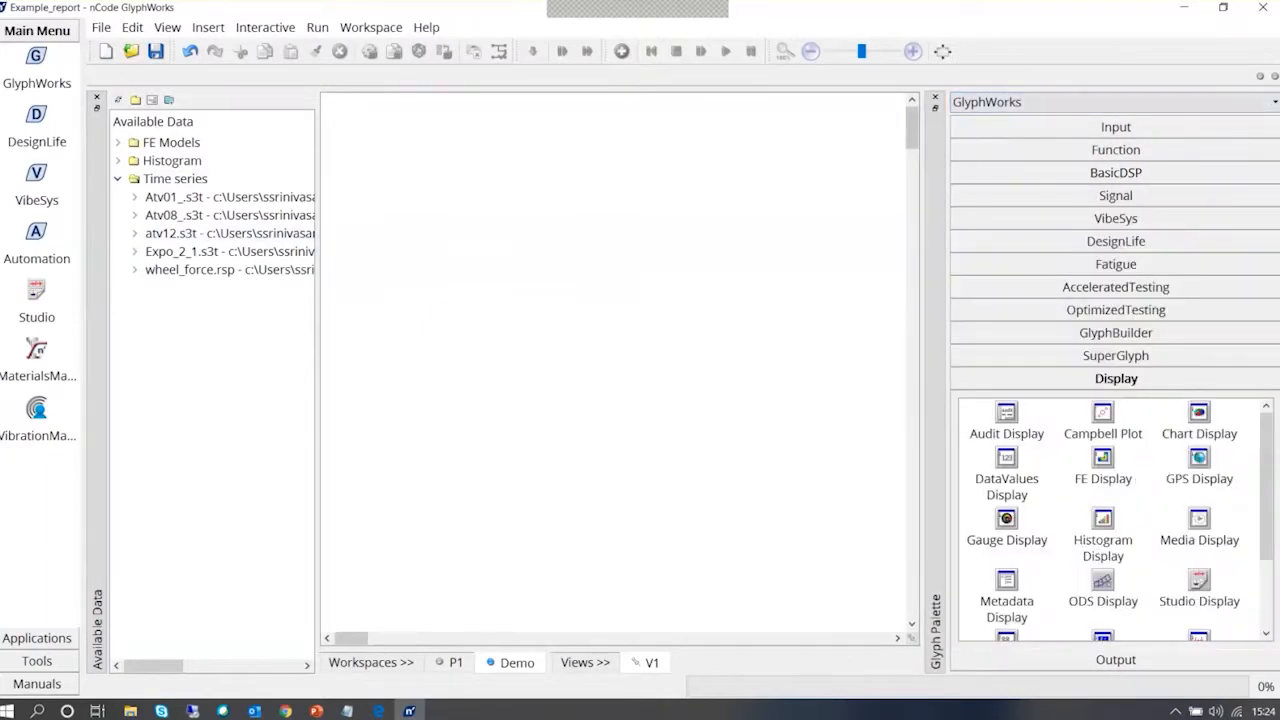
left_click(1234, 104)
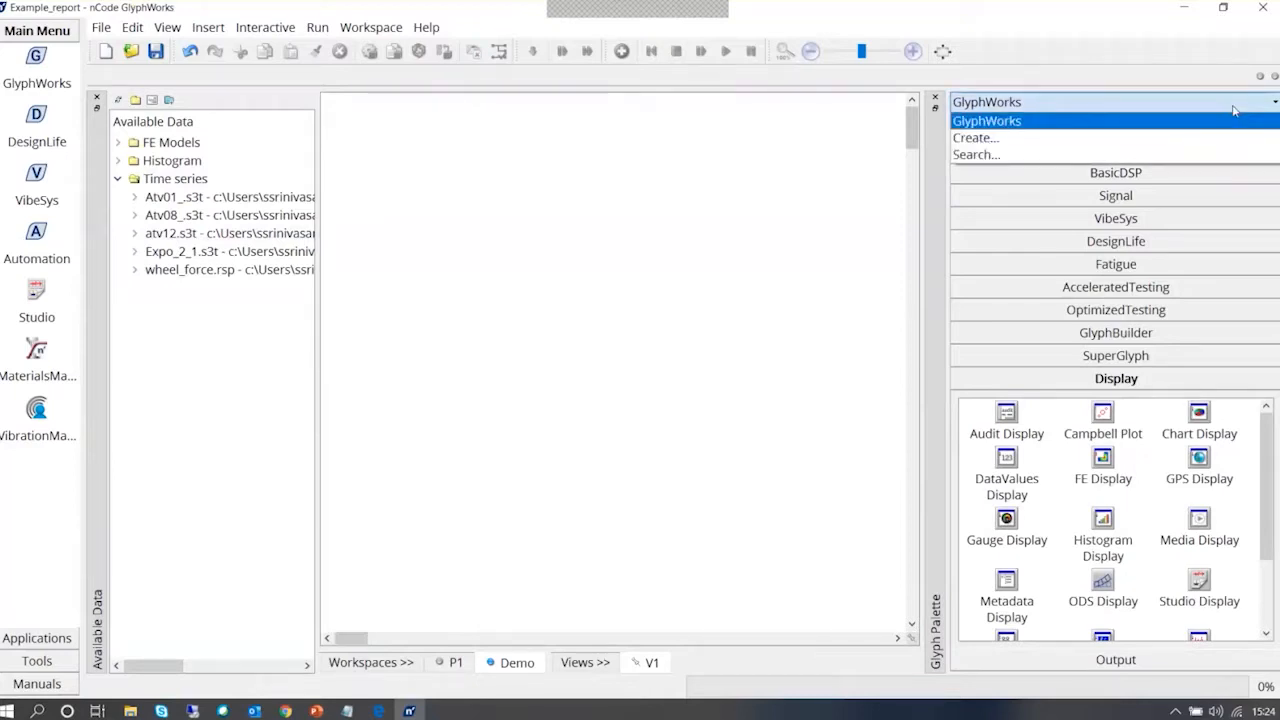
left_click(1234, 110)
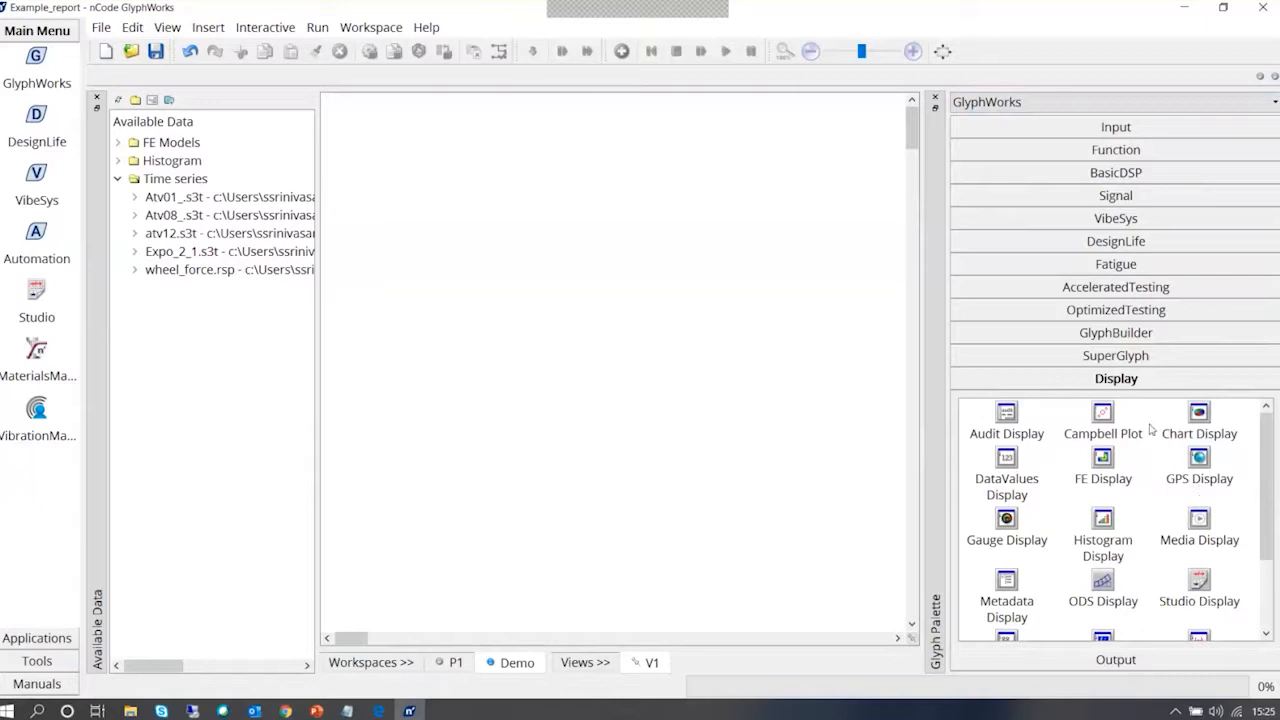
left_click(1200, 587)
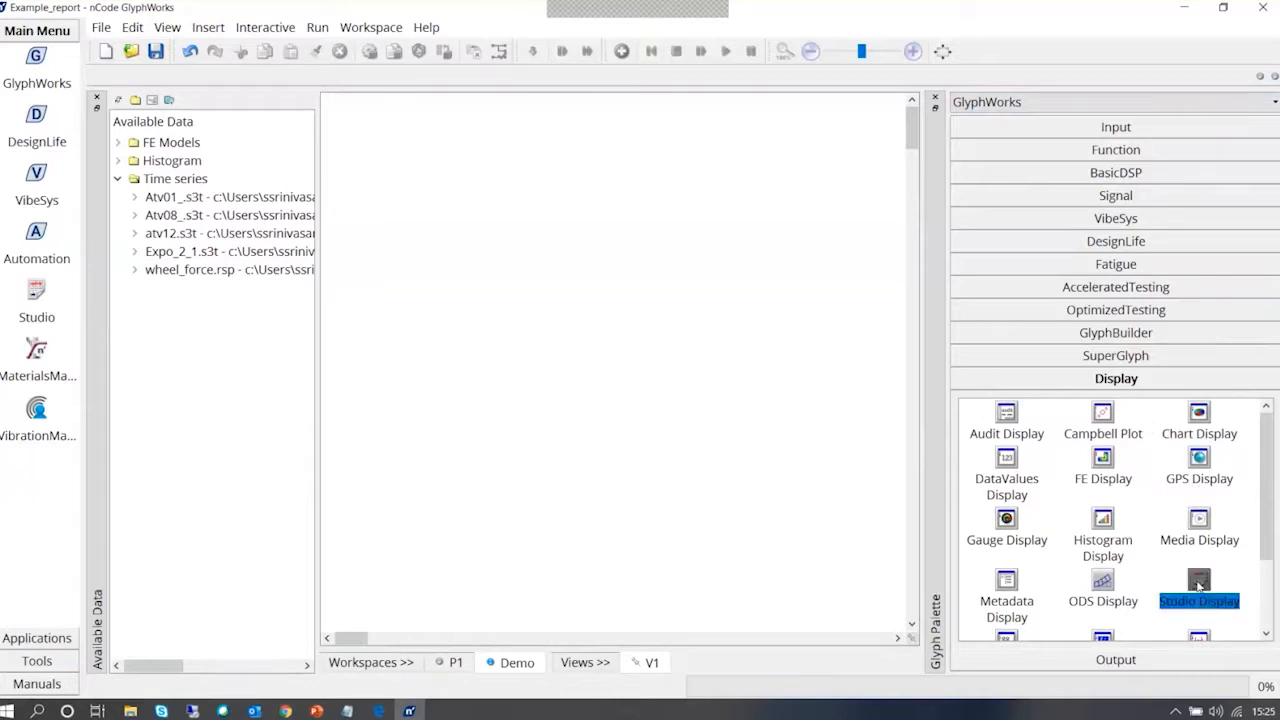
left_click_drag(1200, 587, 418, 163)
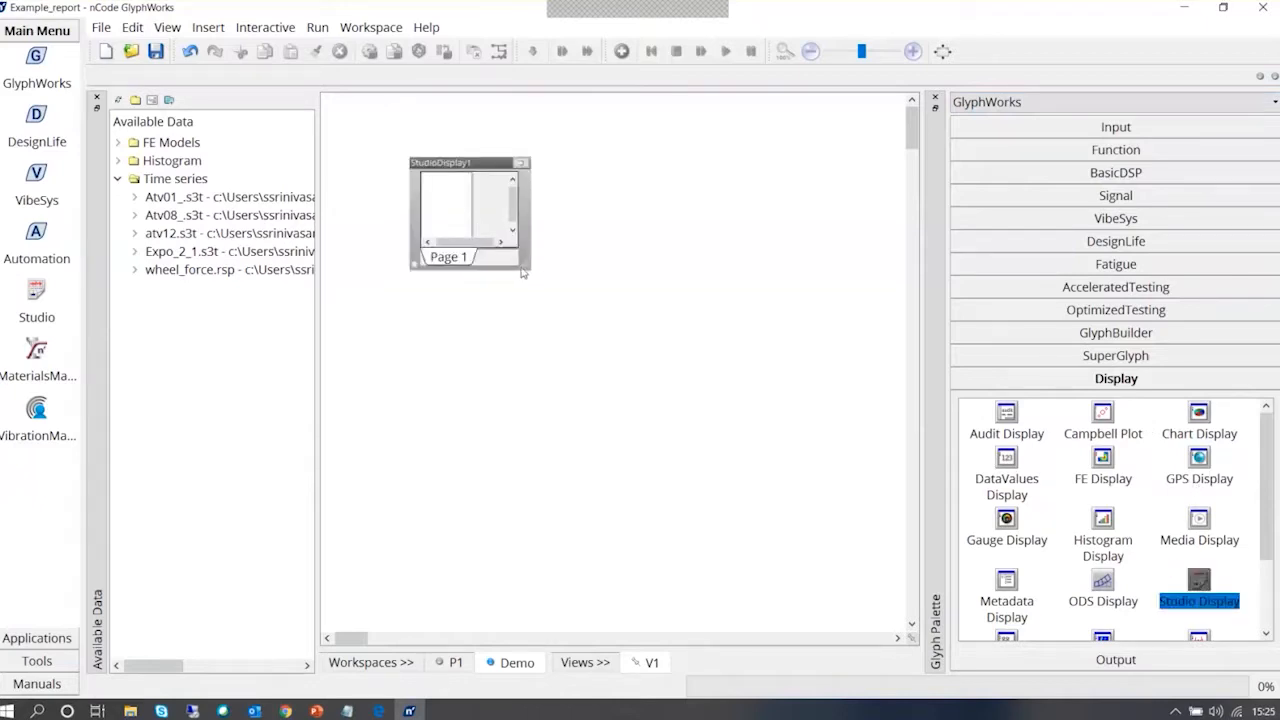
left_click_drag(528, 272, 753, 441)
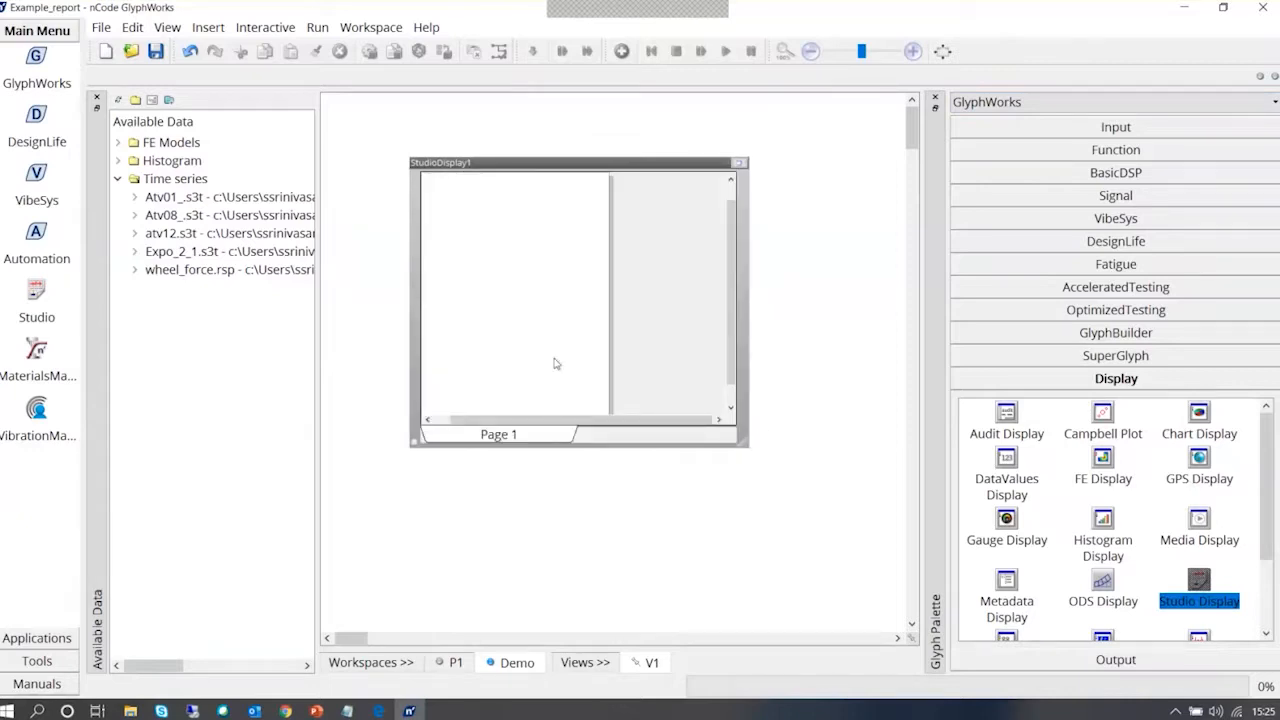
Load the Report-Main.stt template into the Studio Display through its properties
left_click(488, 228)
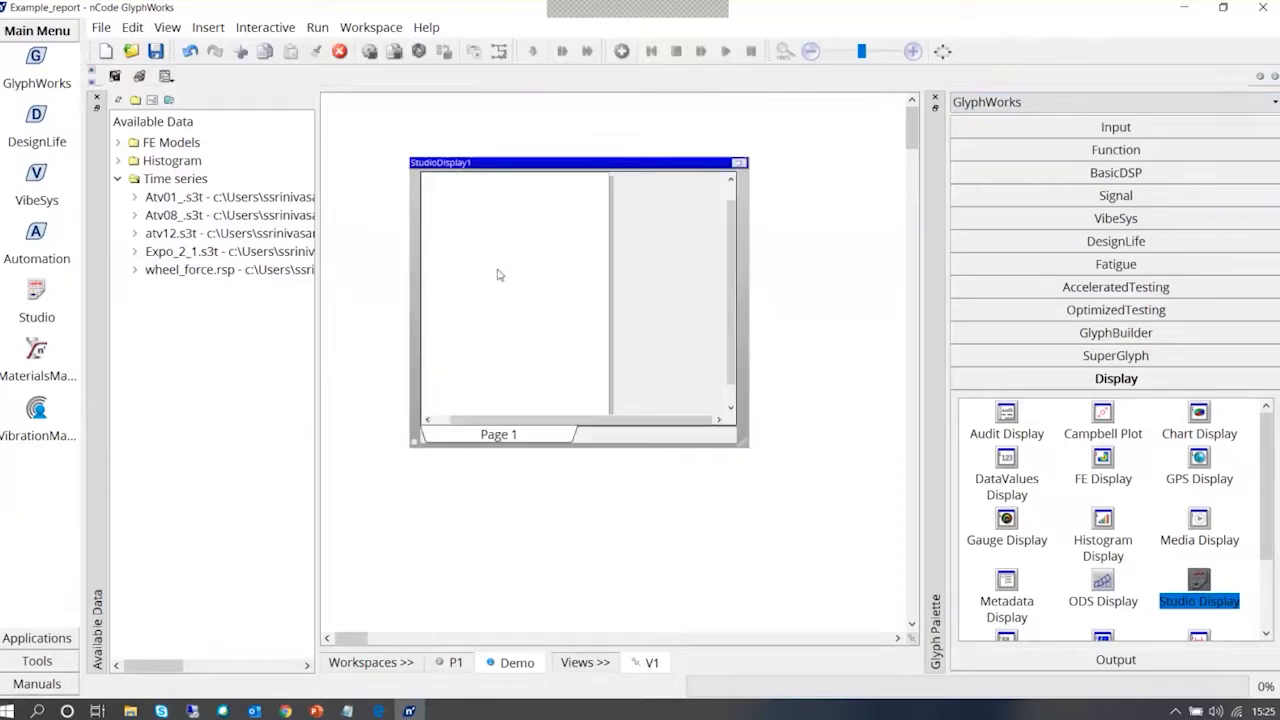
right_click(480, 207)
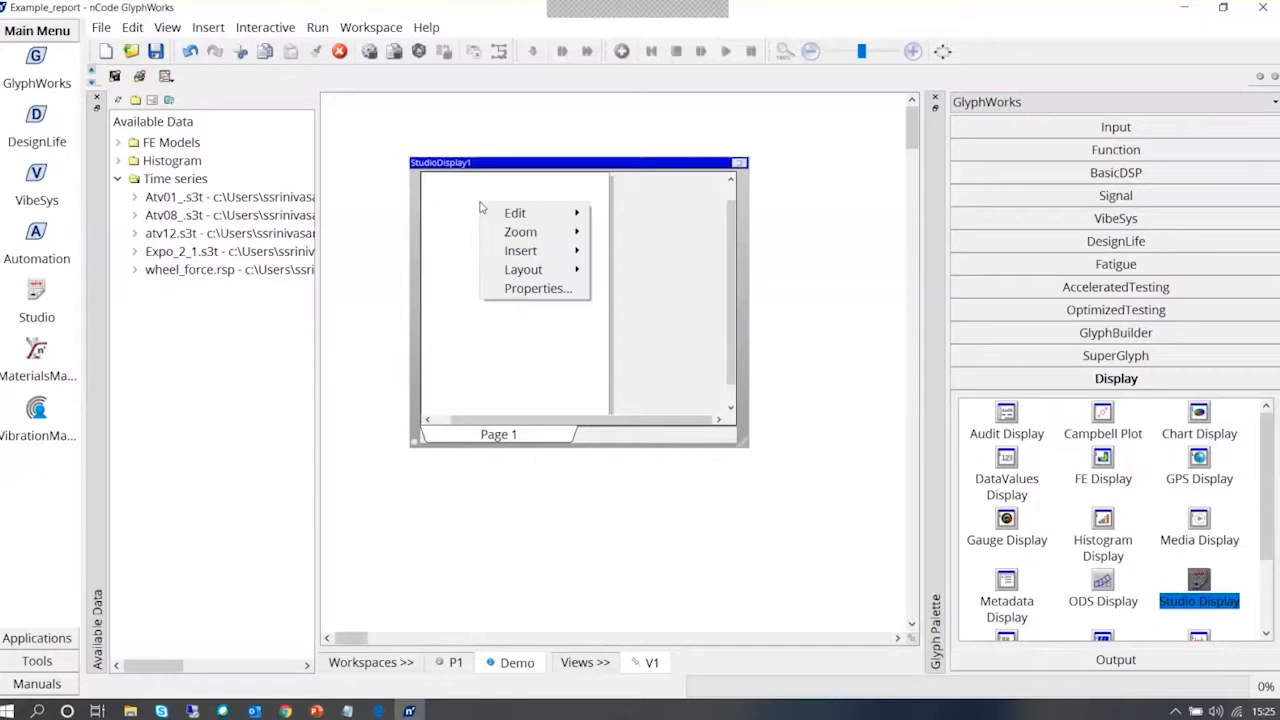
left_click(451, 209)
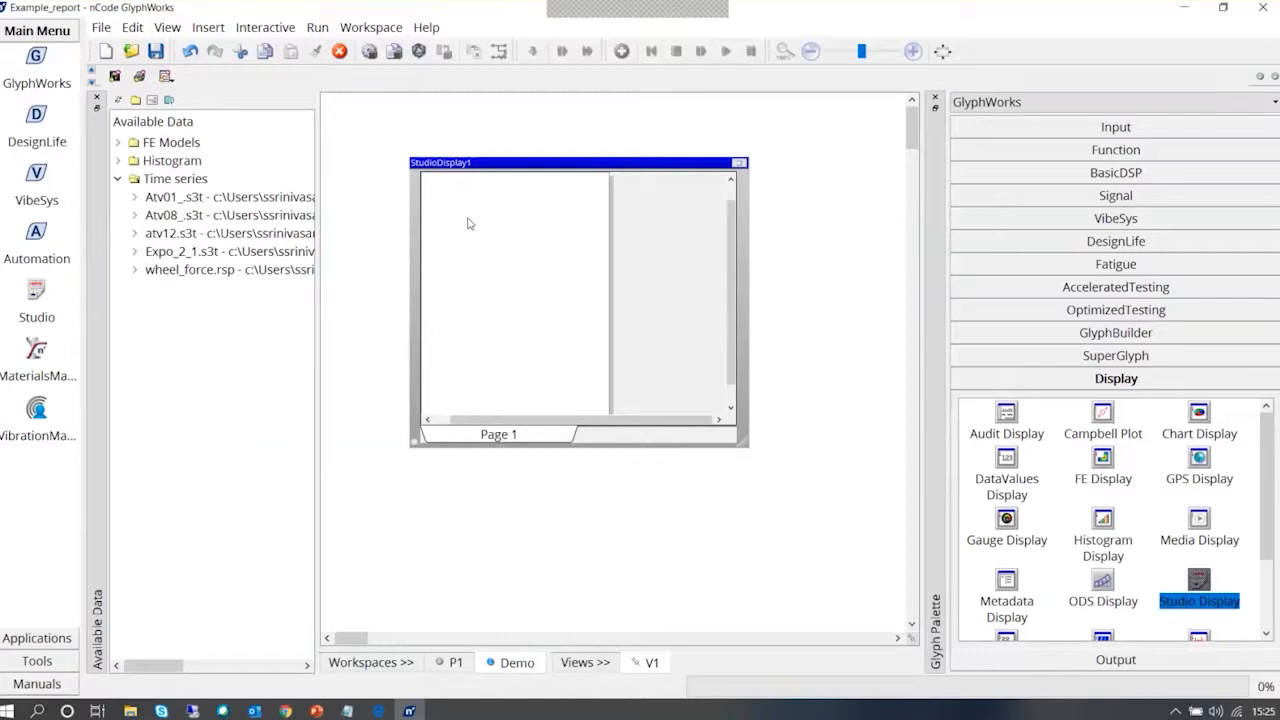
right_click(468, 223)
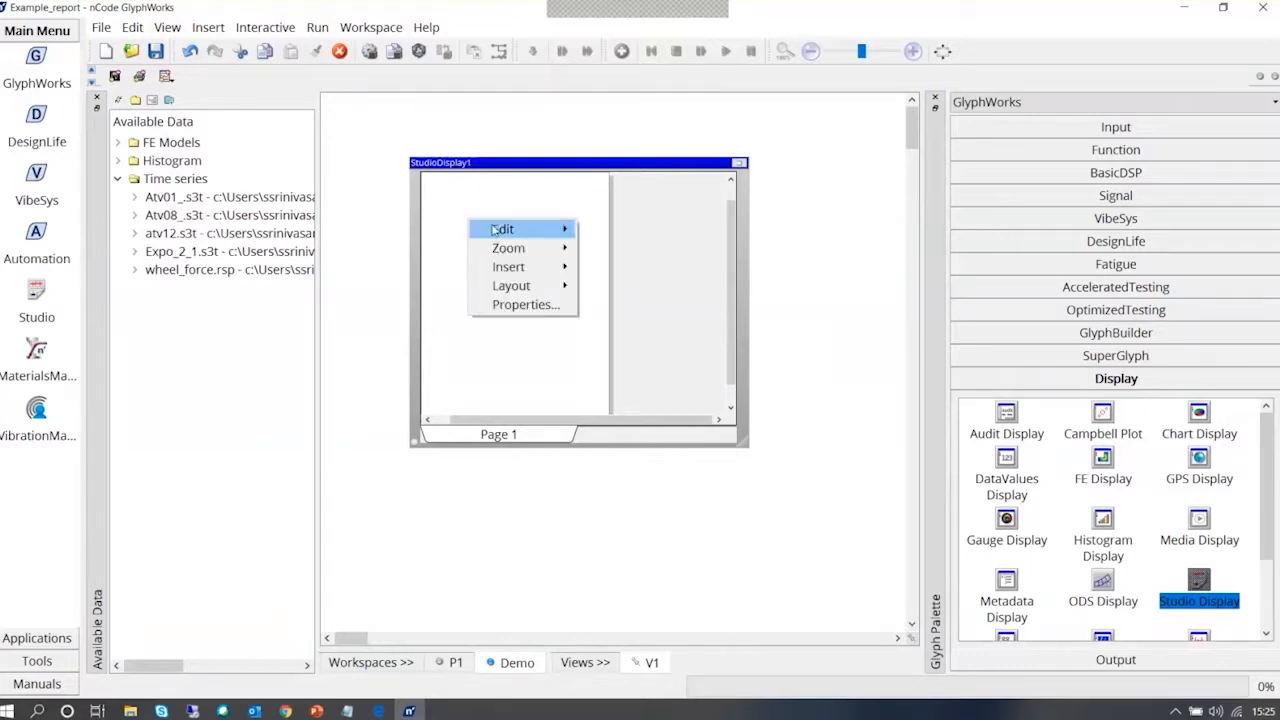
mouse_move(519, 264)
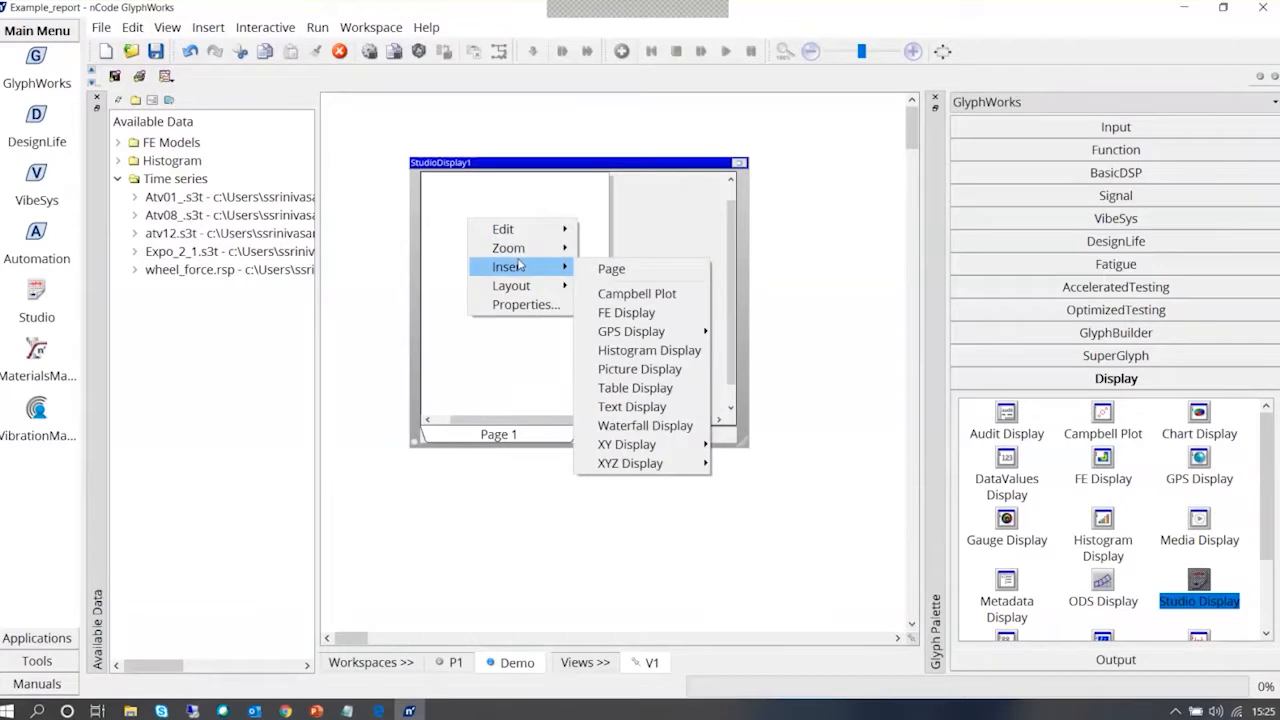
left_click(547, 305)
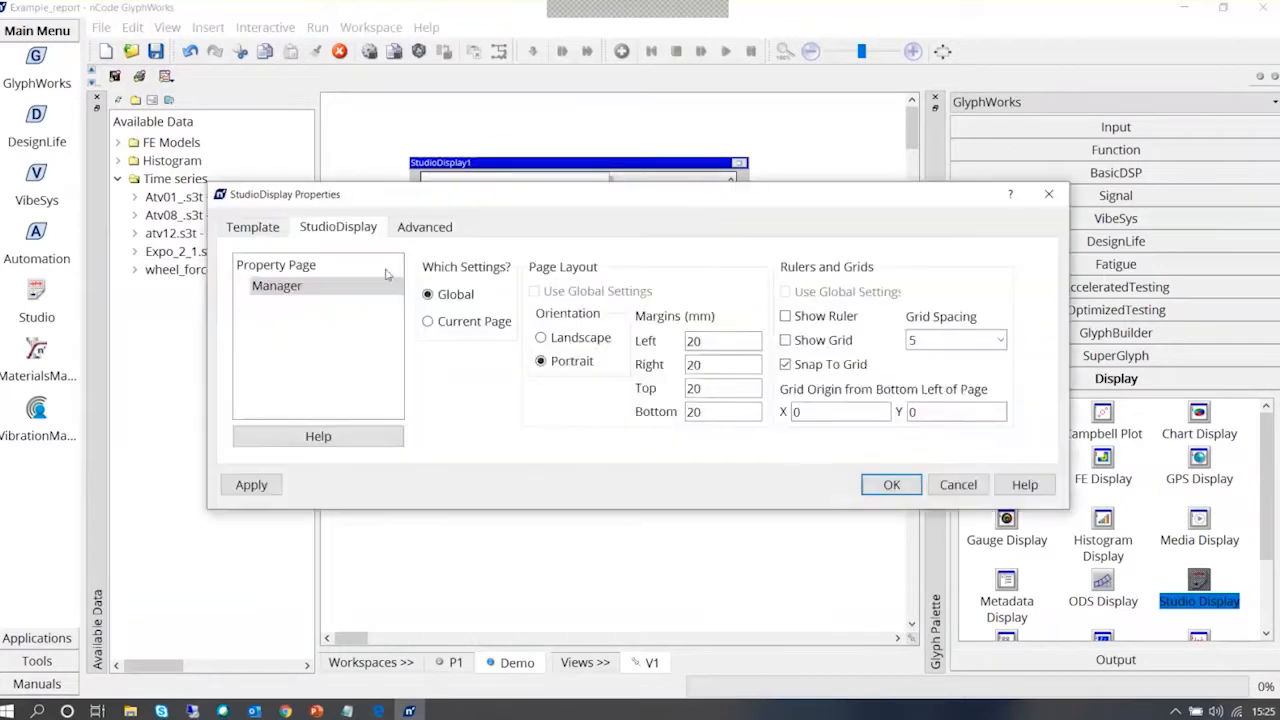
left_click(272, 228)
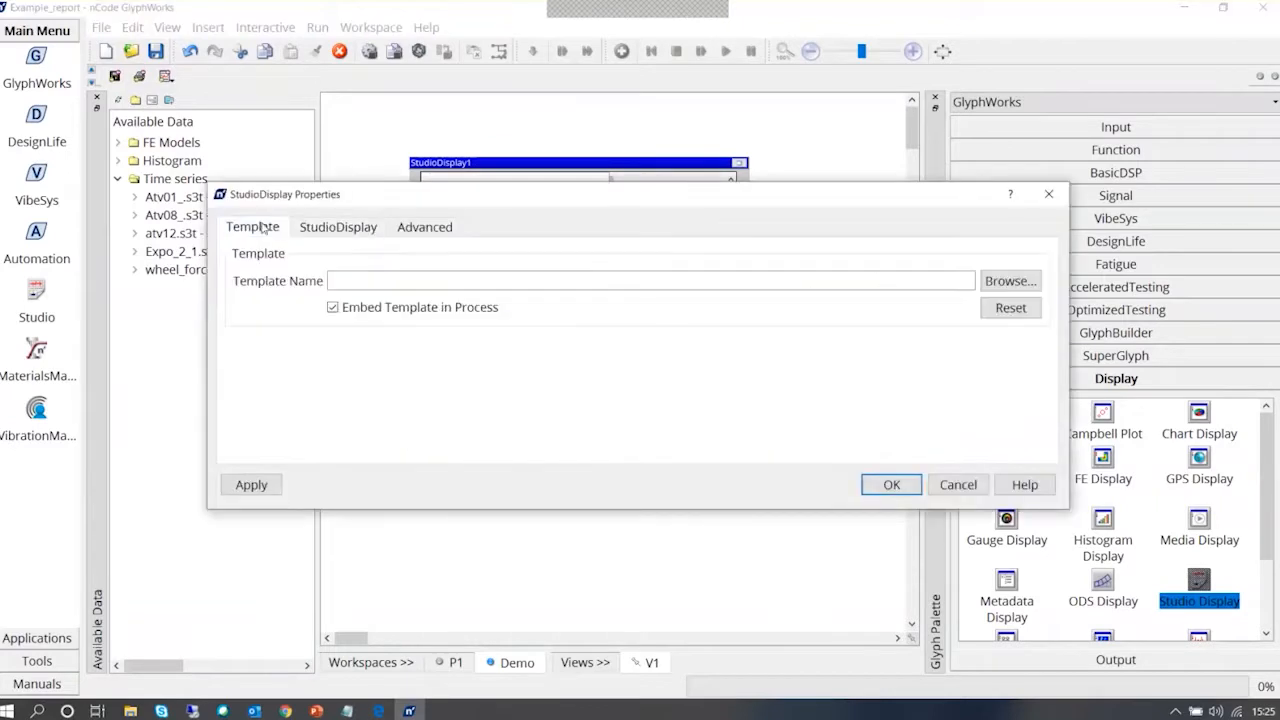
left_click(423, 280)
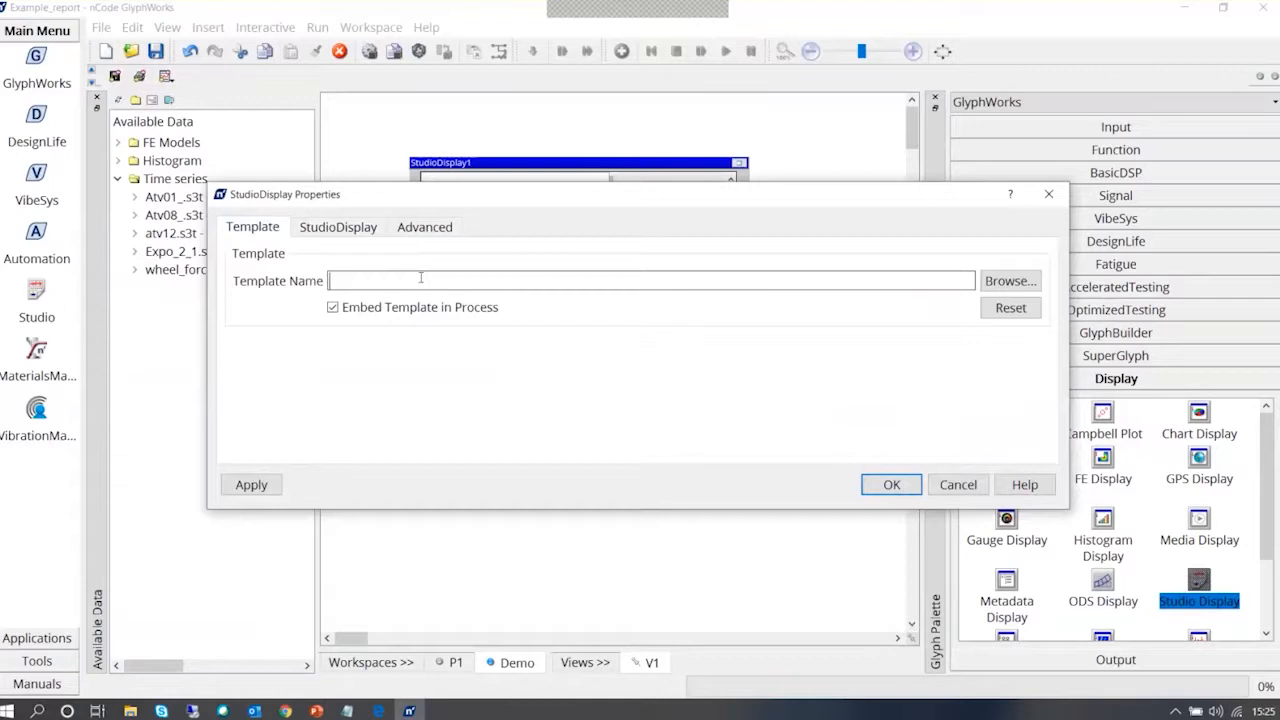
left_click(1005, 283)
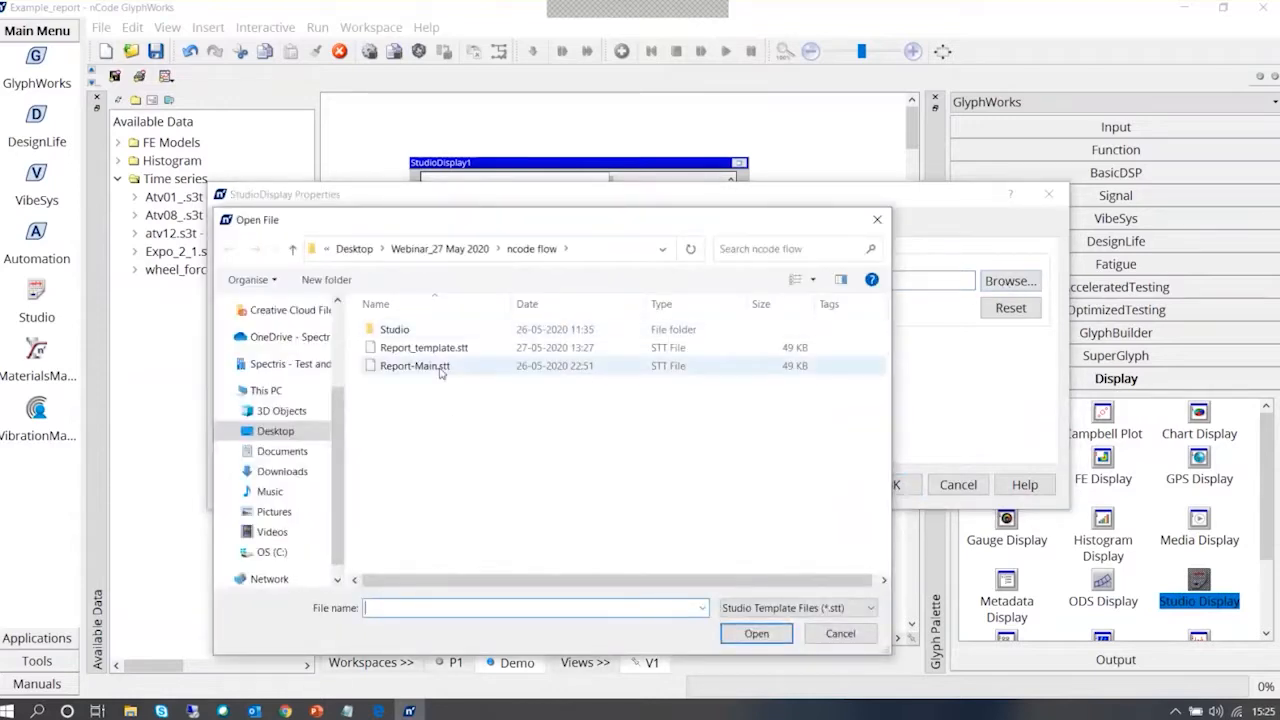
left_click(440, 368)
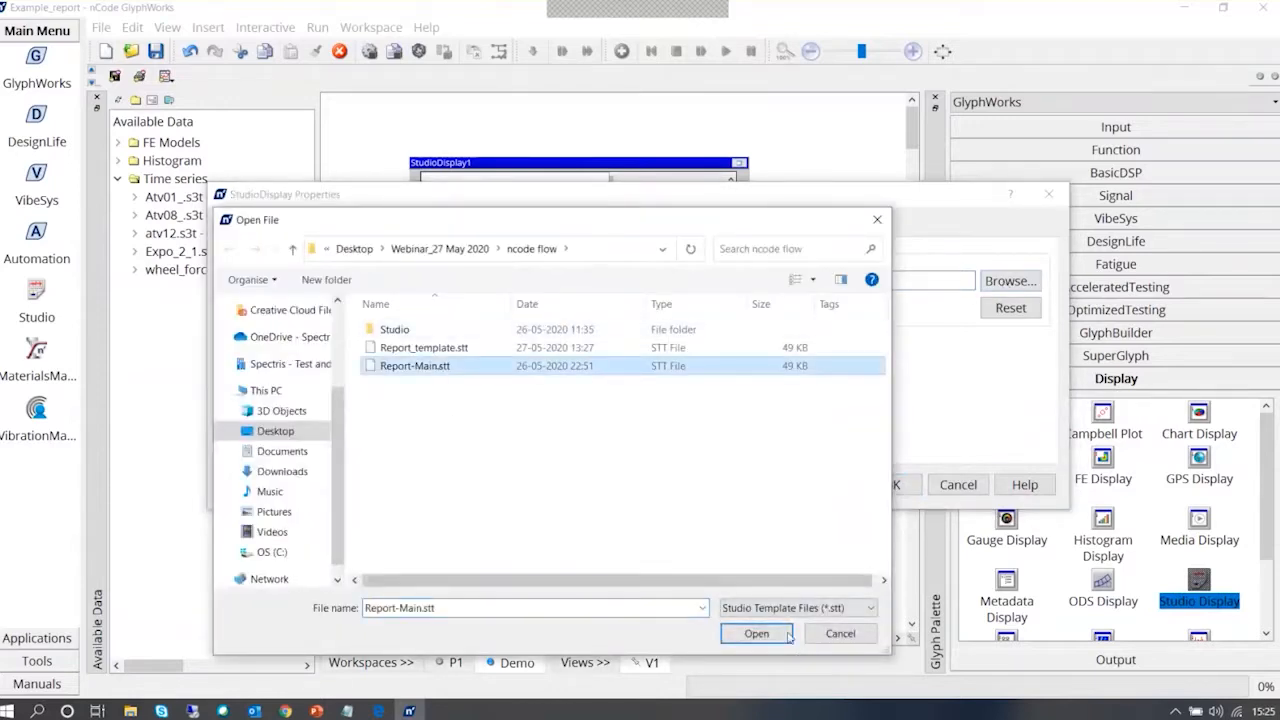
left_click(757, 633)
left_click(891, 486)
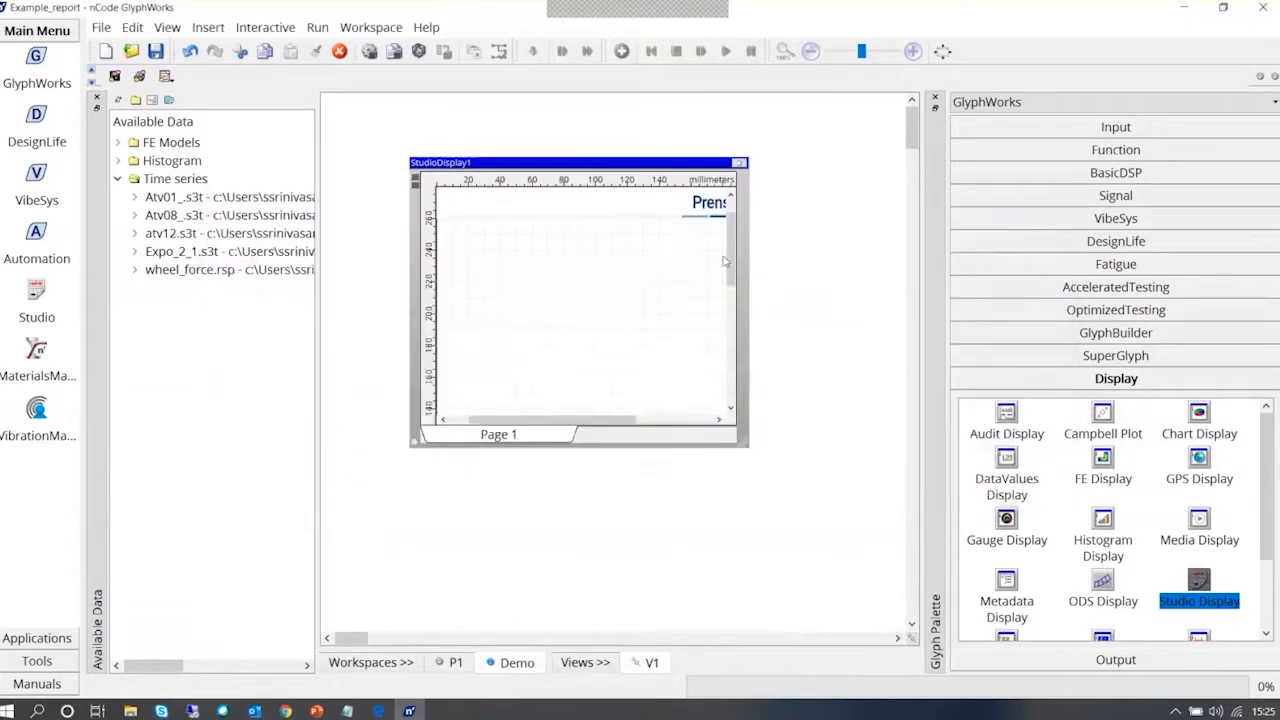
Maximize the Studio Display and examine the template page's header logo and footer
left_click(739, 163)
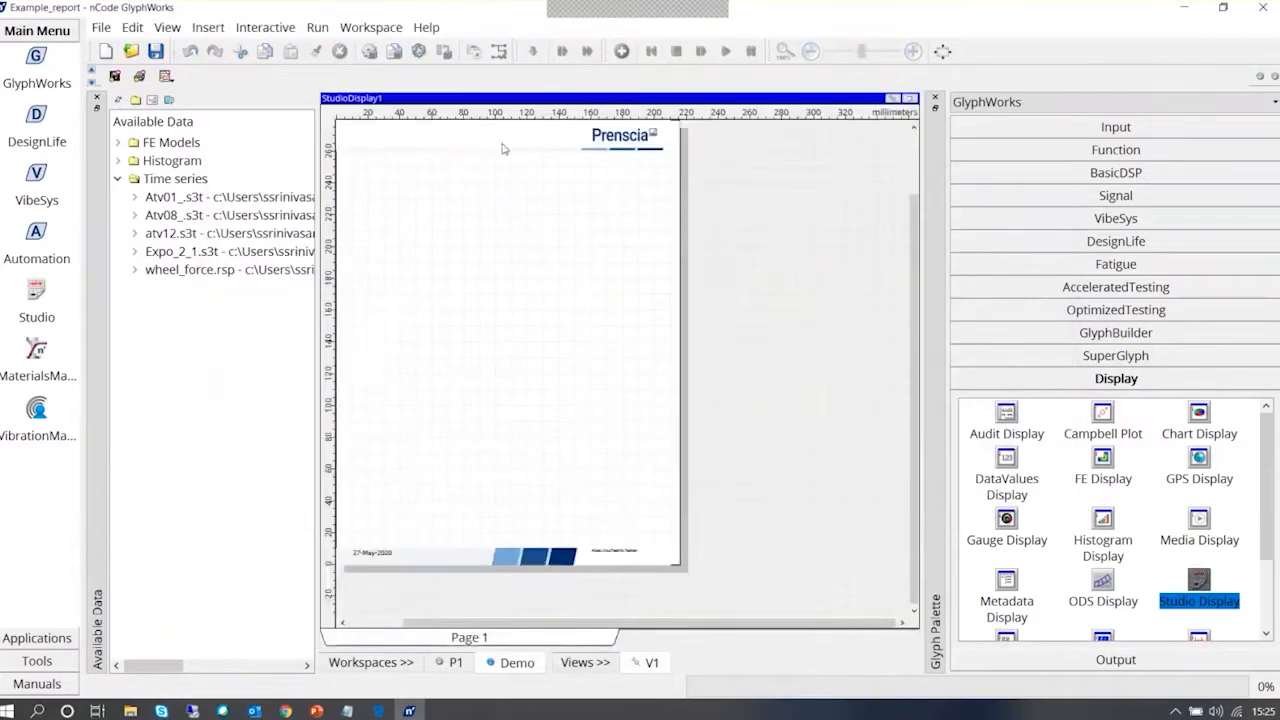
left_click(634, 139)
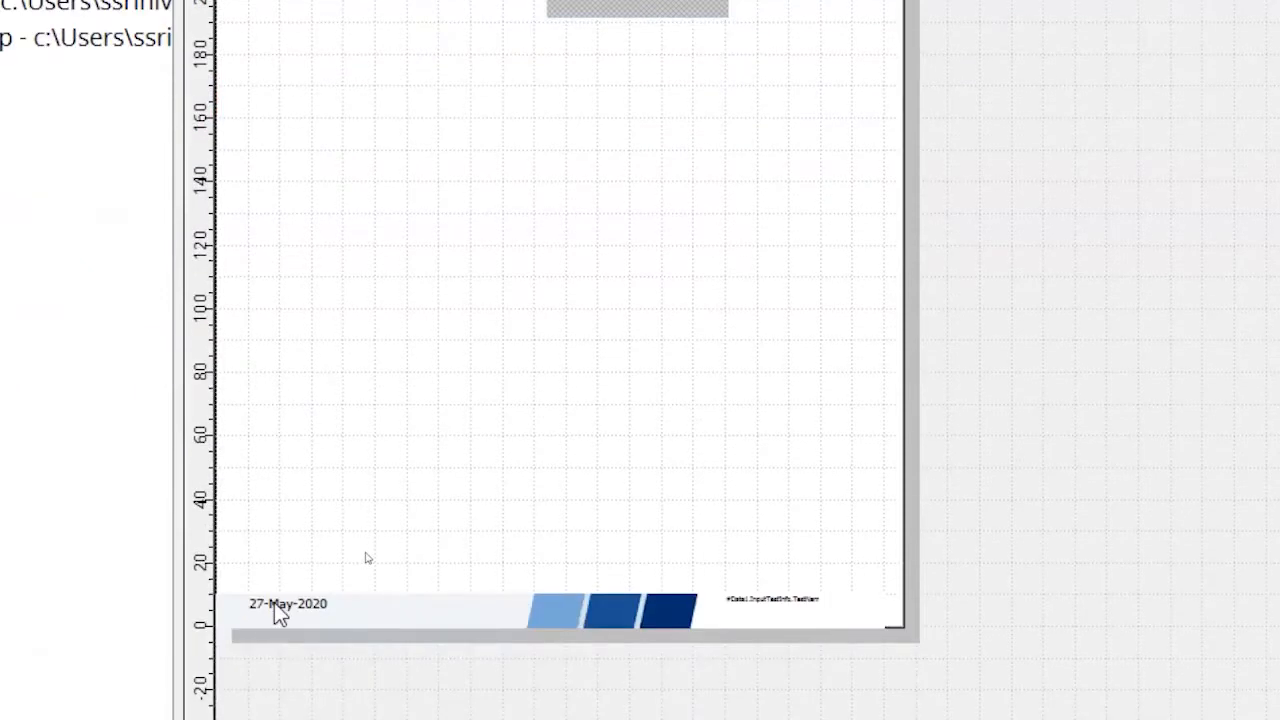
Inspect the date and test name fields in the page footer, and restore the maximized Studio Display to an enlarged glyph in the workspace
left_click(275, 606)
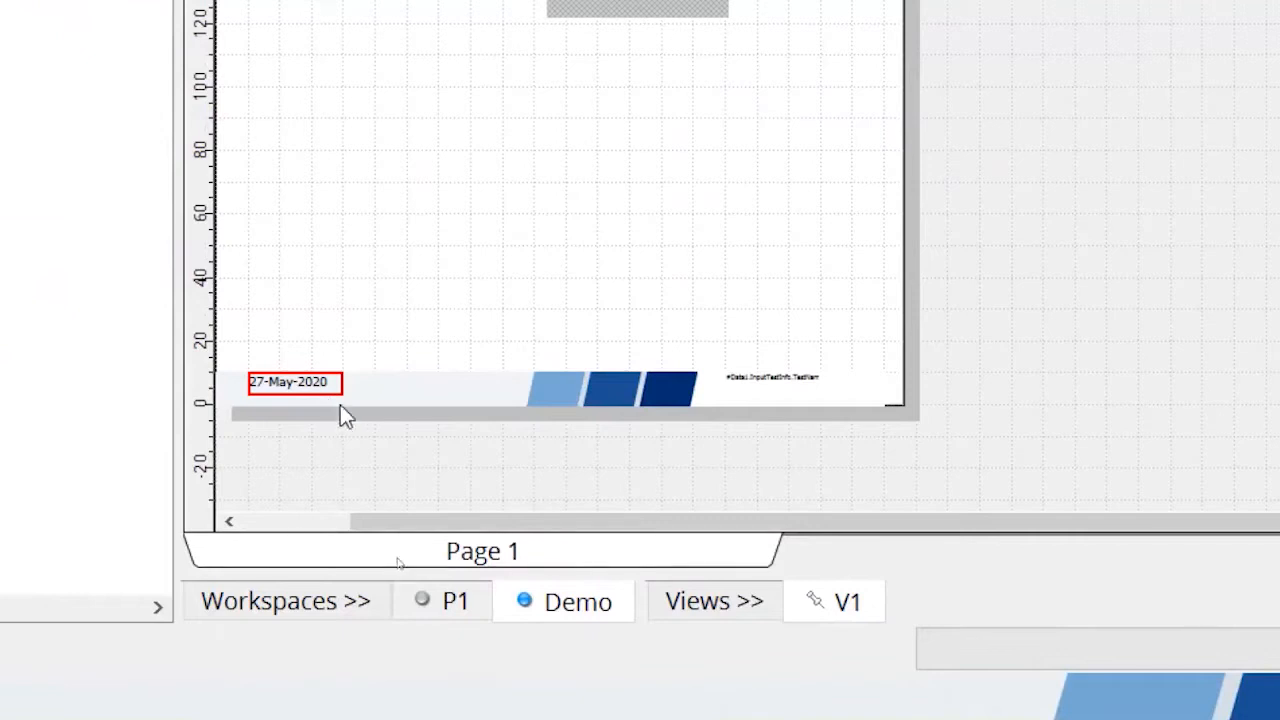
left_click(809, 382)
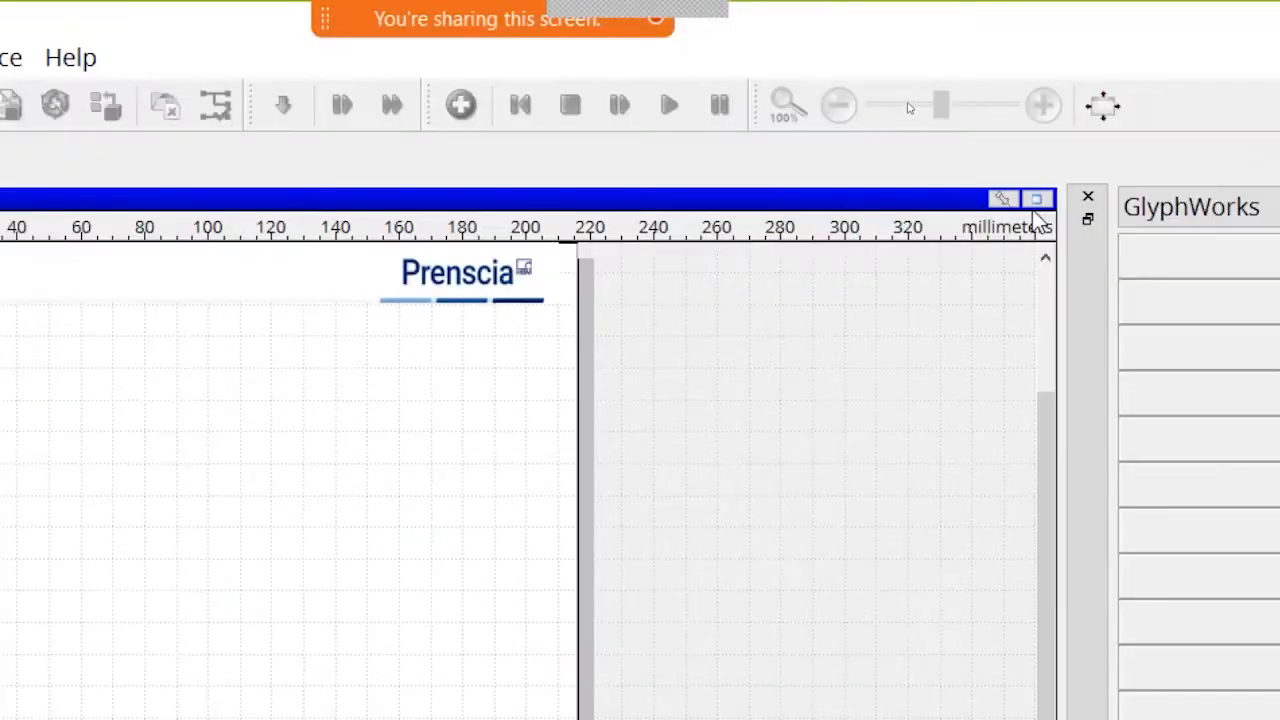
left_click(1036, 203)
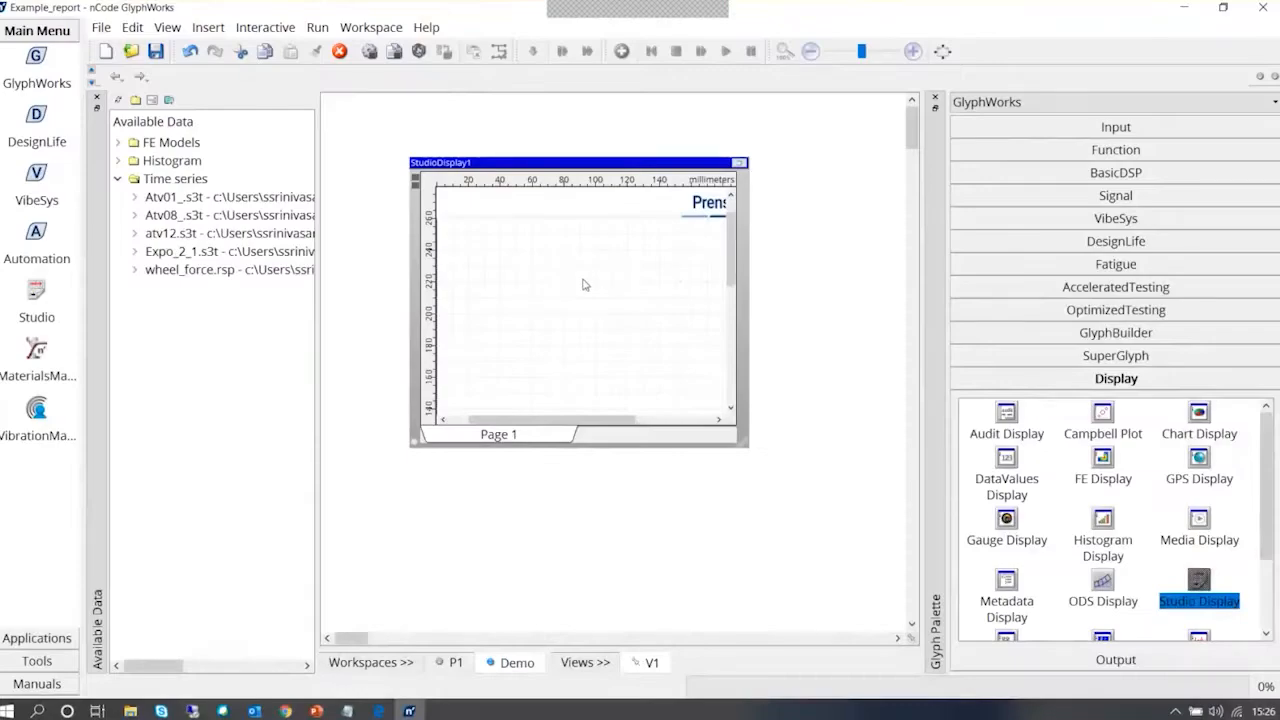
left_click(582, 279)
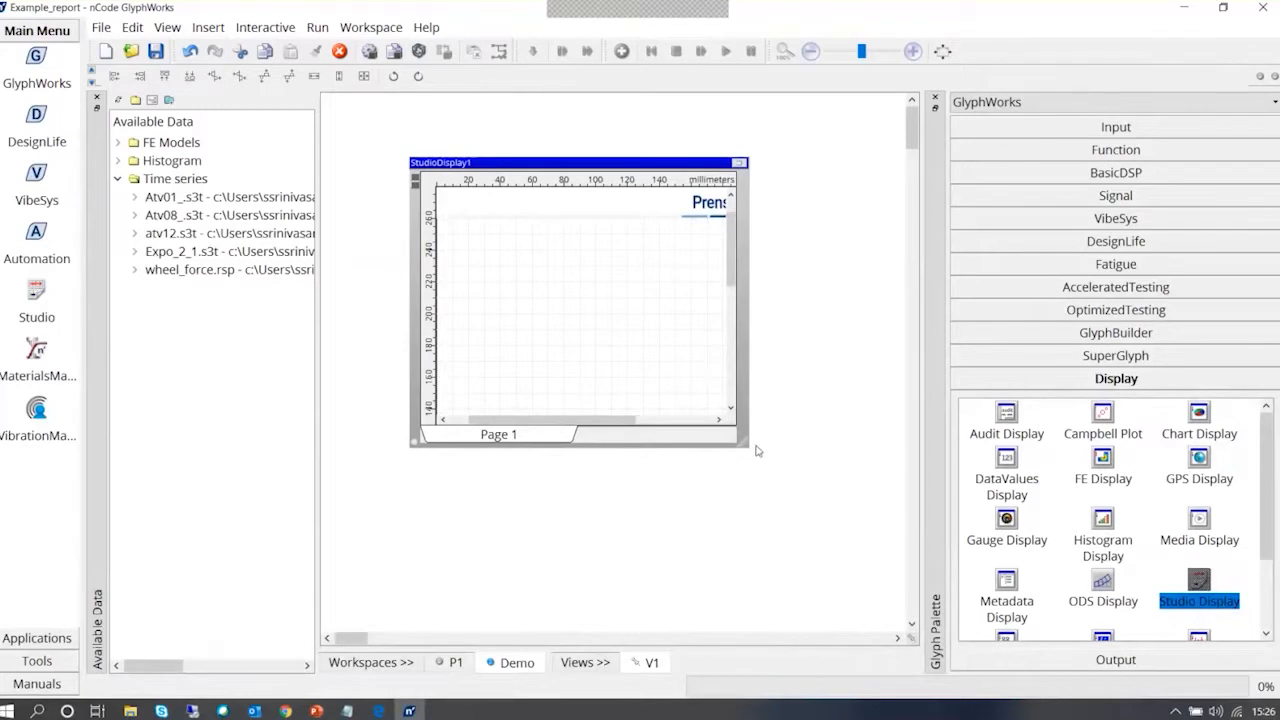
left_click_drag(757, 449, 880, 582)
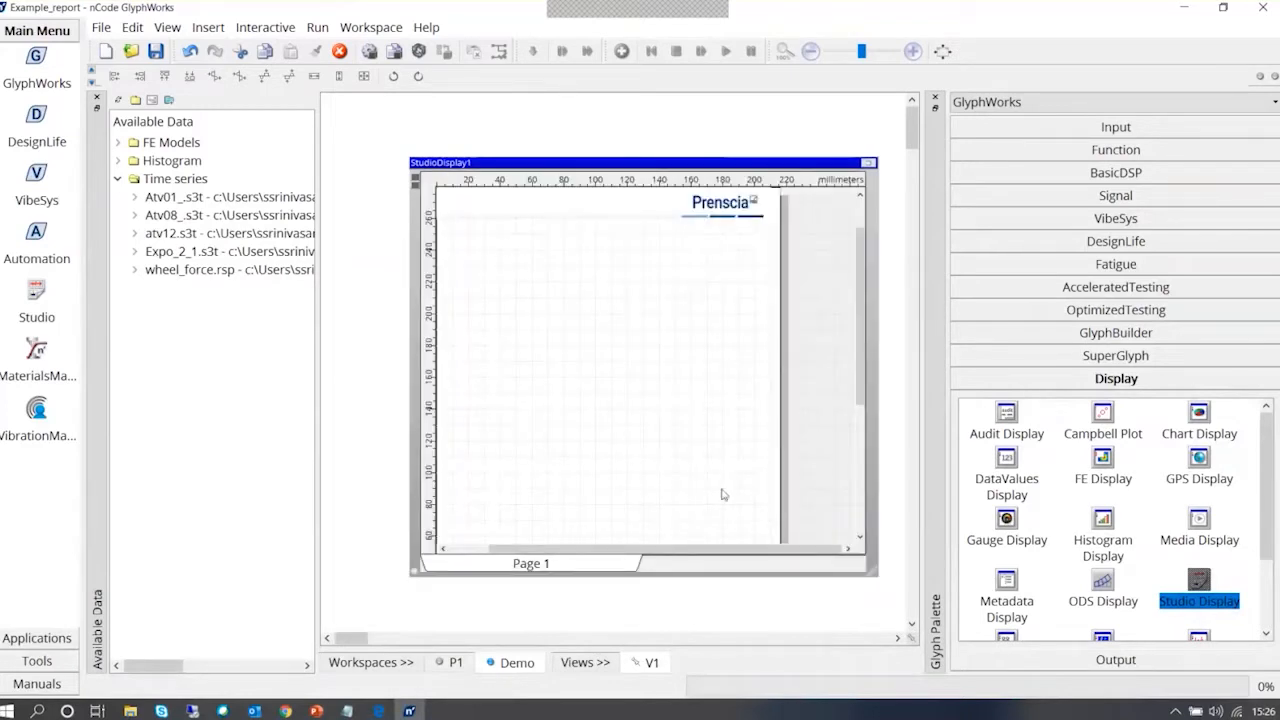
Insert a Text Display reading "Test Data Analysis Report" on the page, with input pad creation turned off
right_click(505, 240)
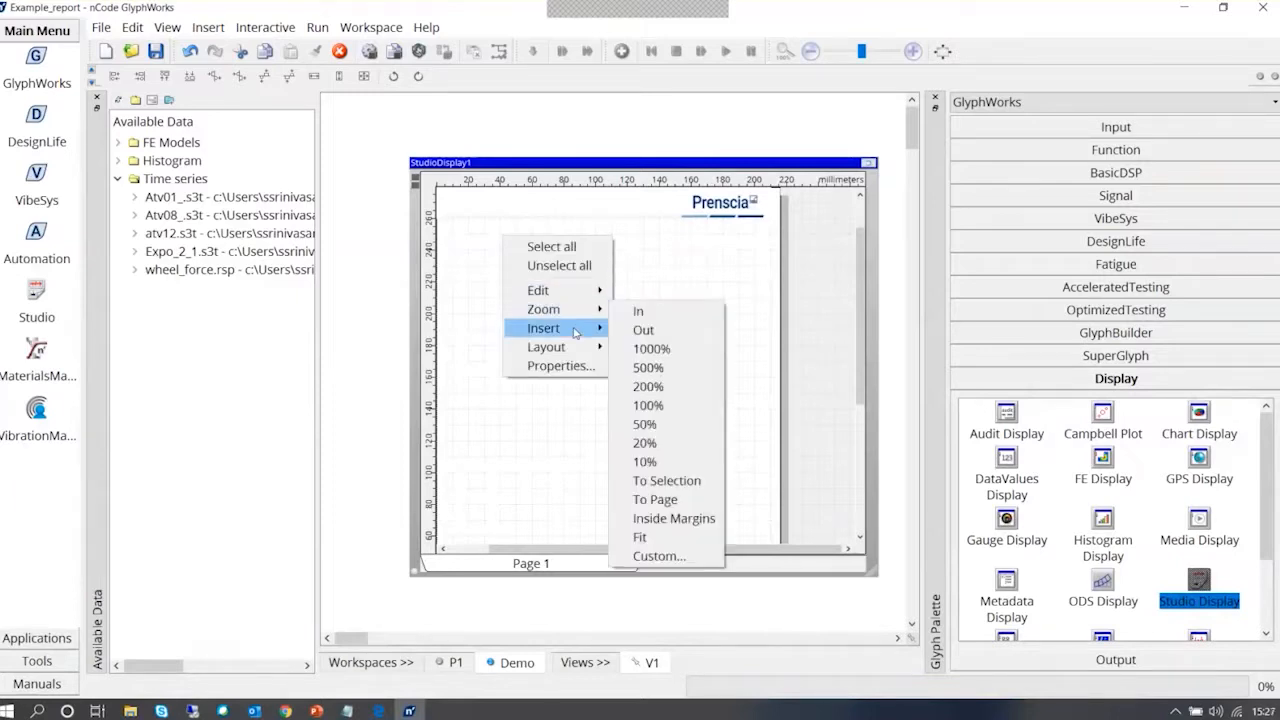
mouse_move(576, 332)
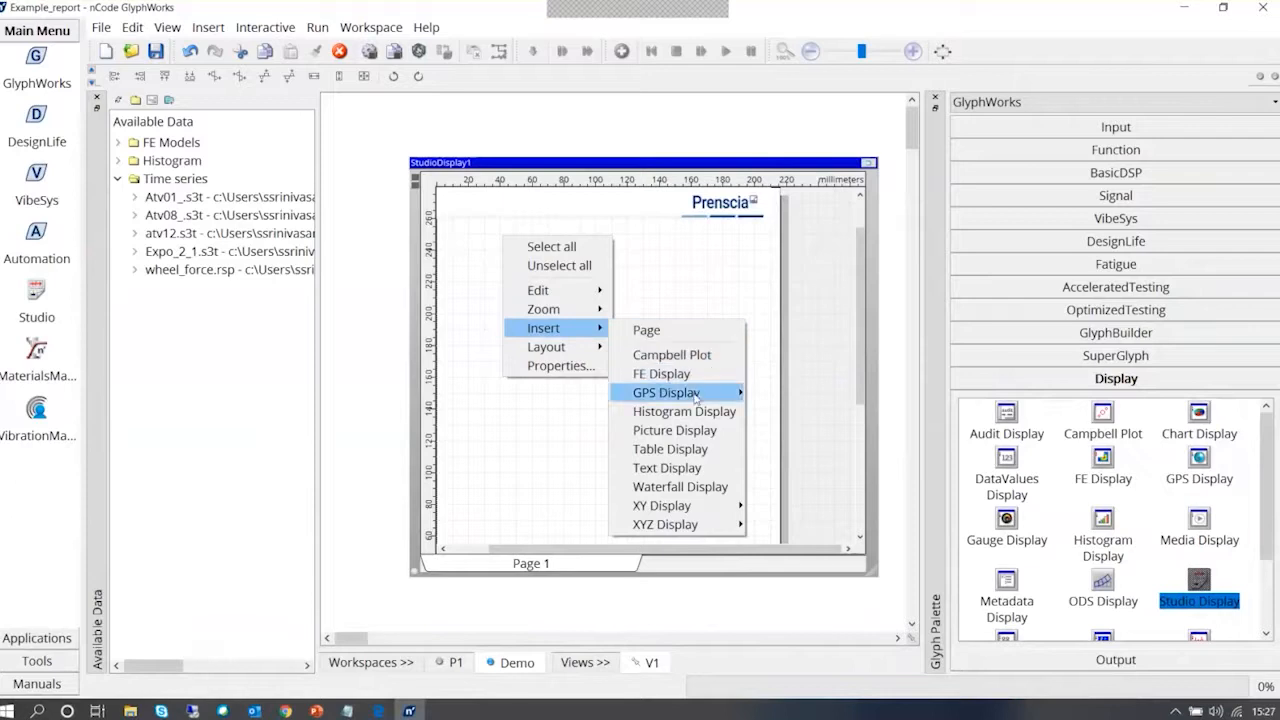
mouse_move(697, 507)
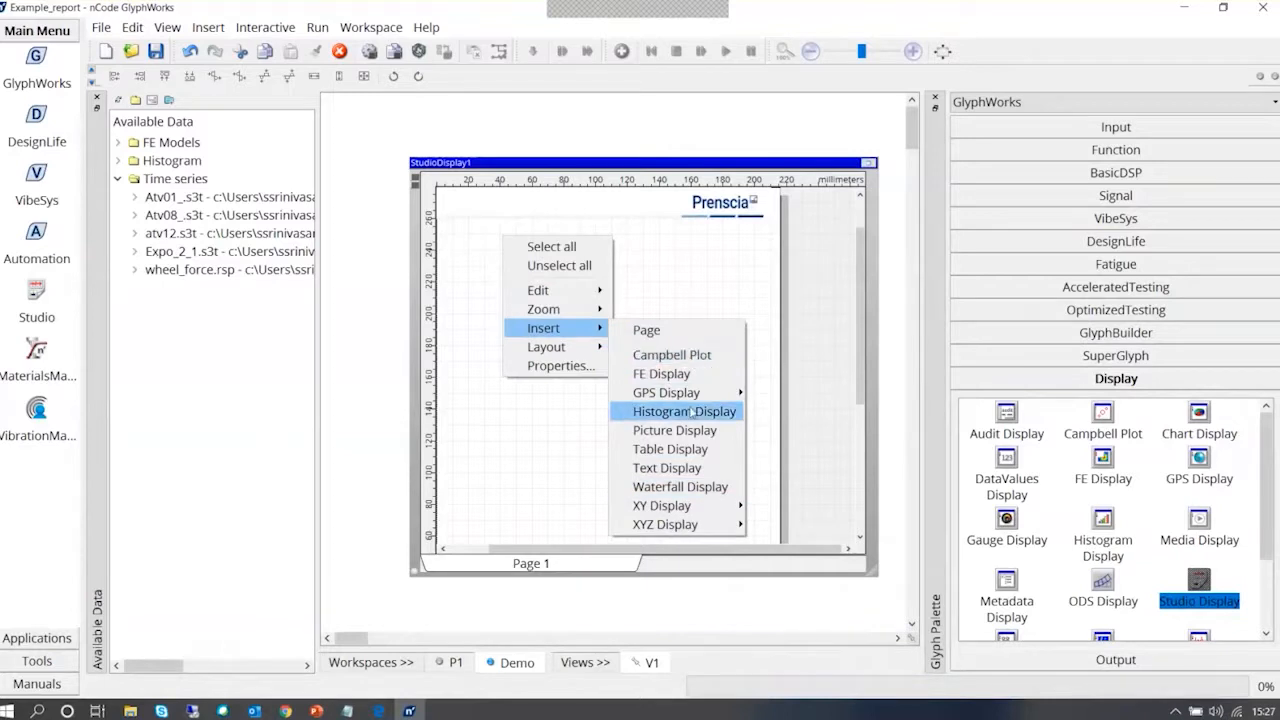
mouse_move(703, 392)
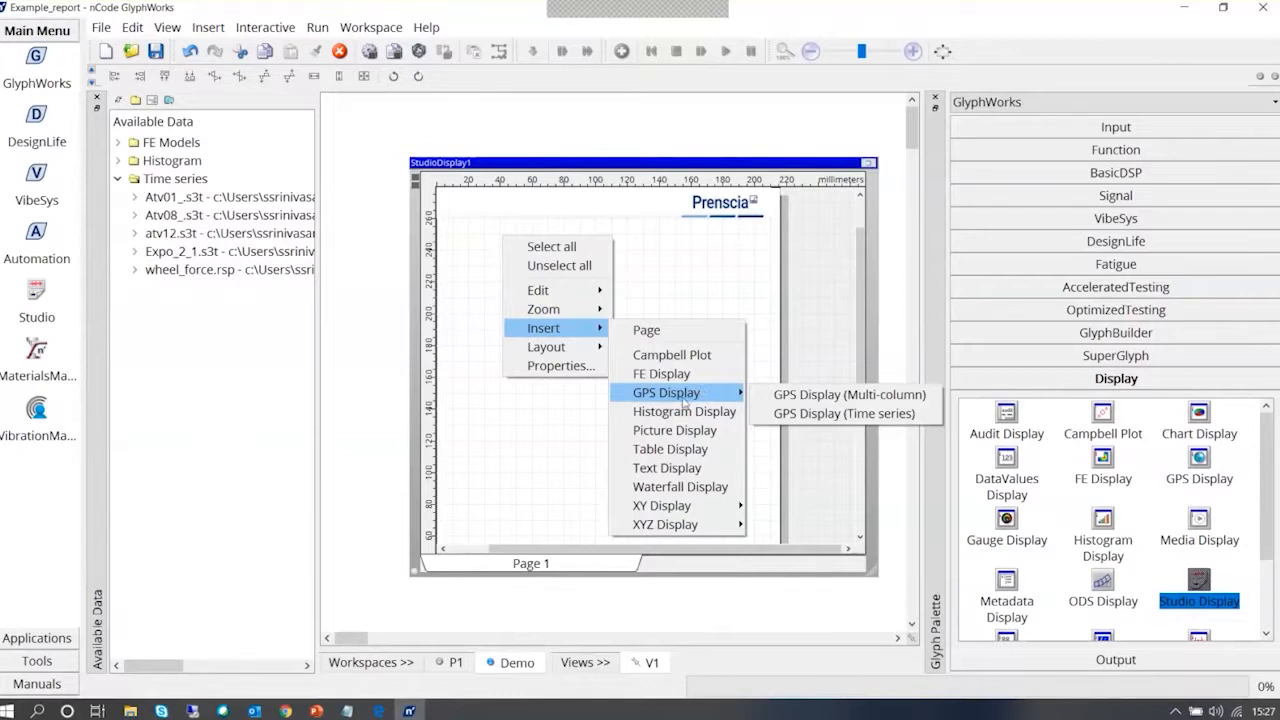
left_click(698, 474)
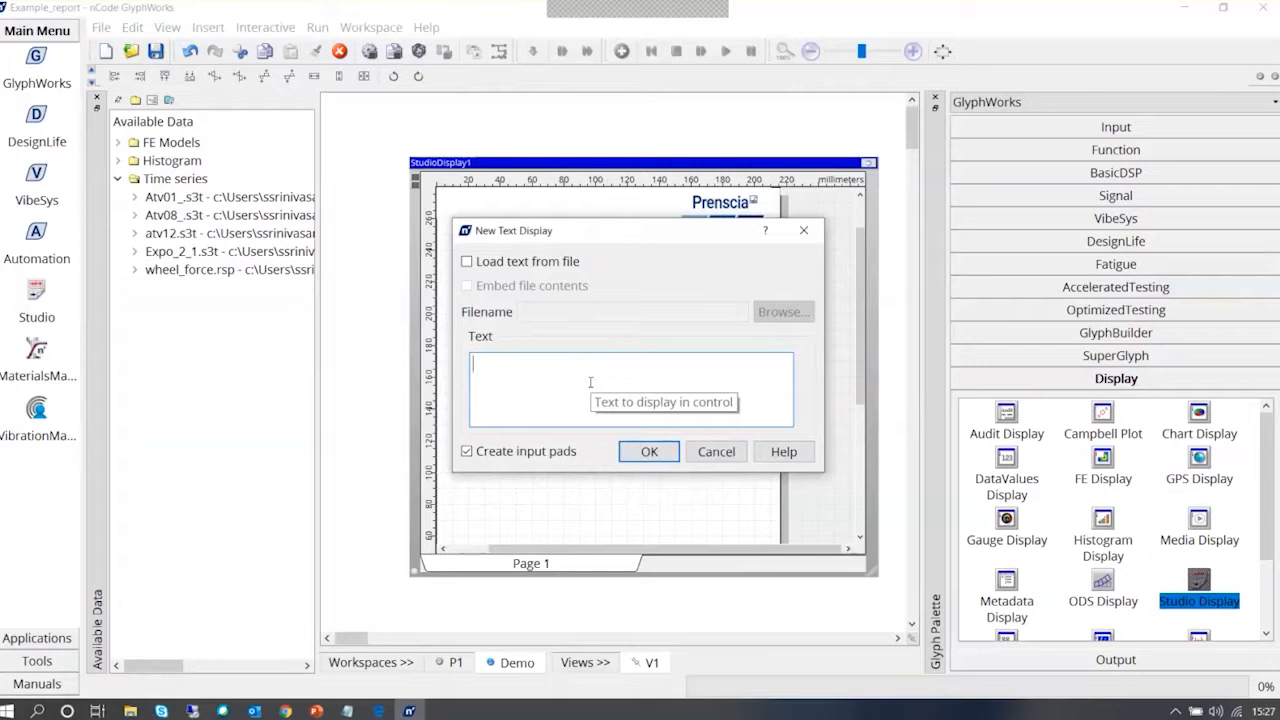
type("Test Data Analys")
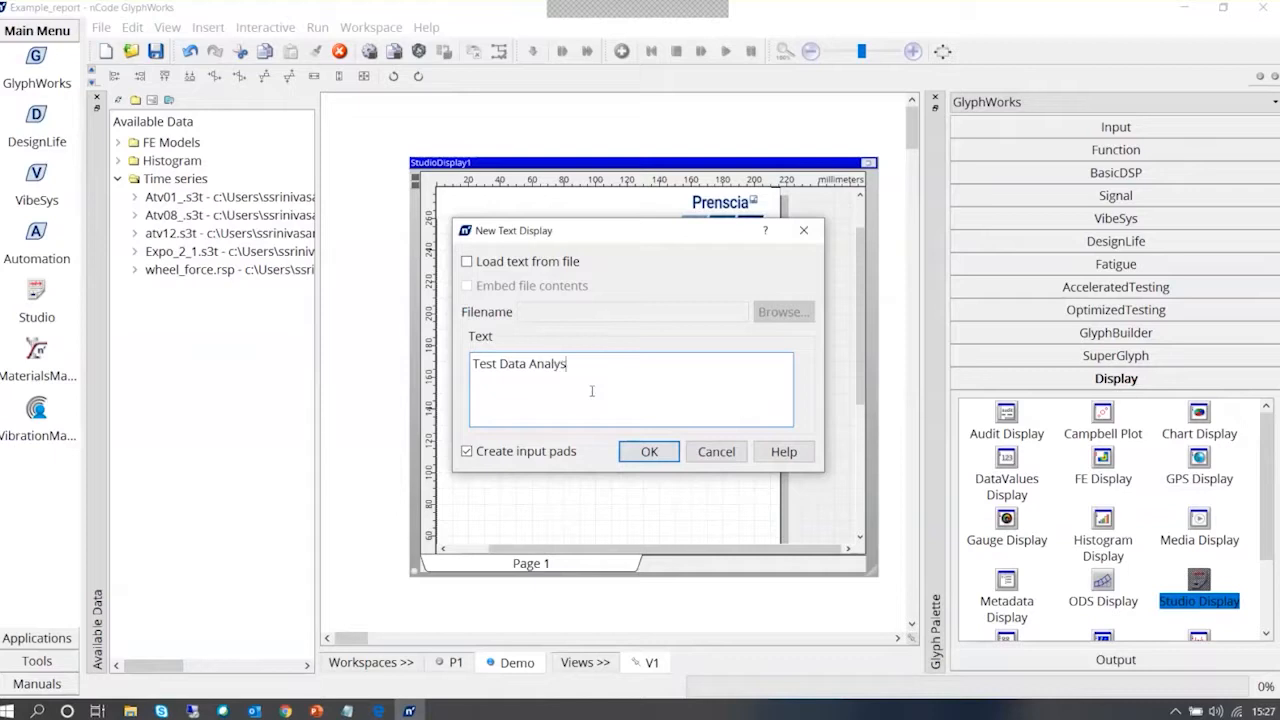
type("is Report")
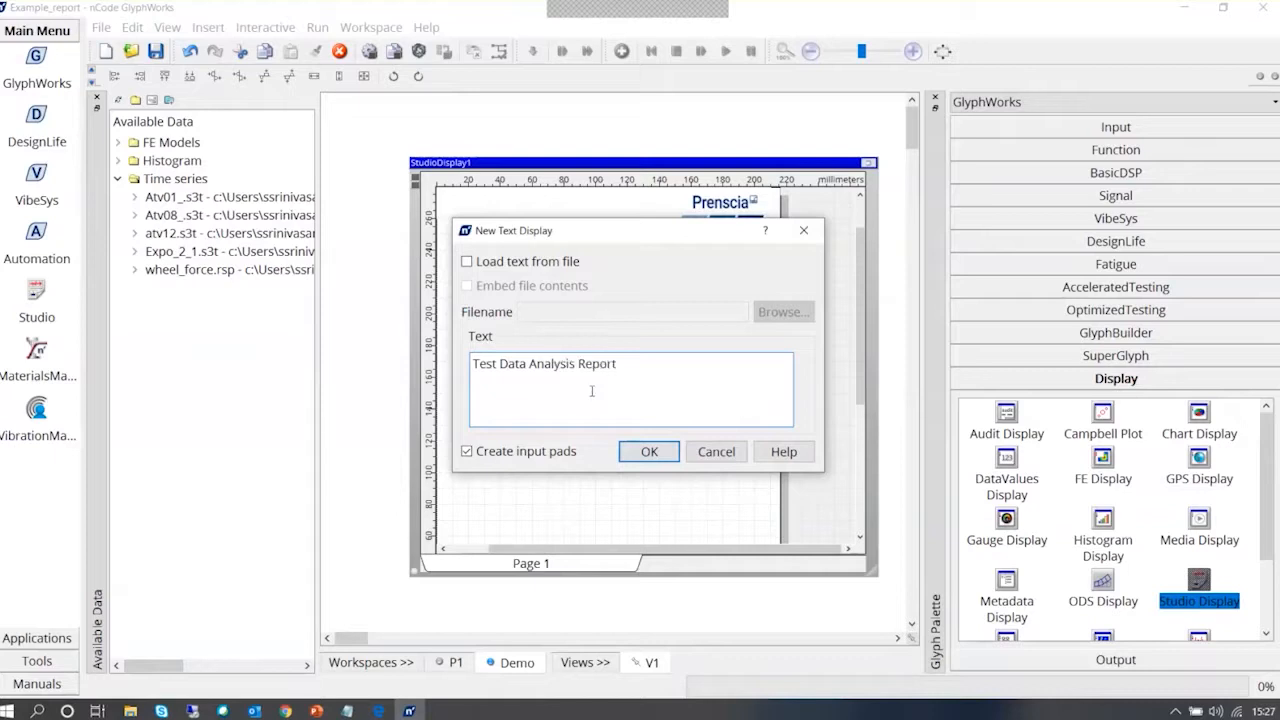
left_click(466, 453)
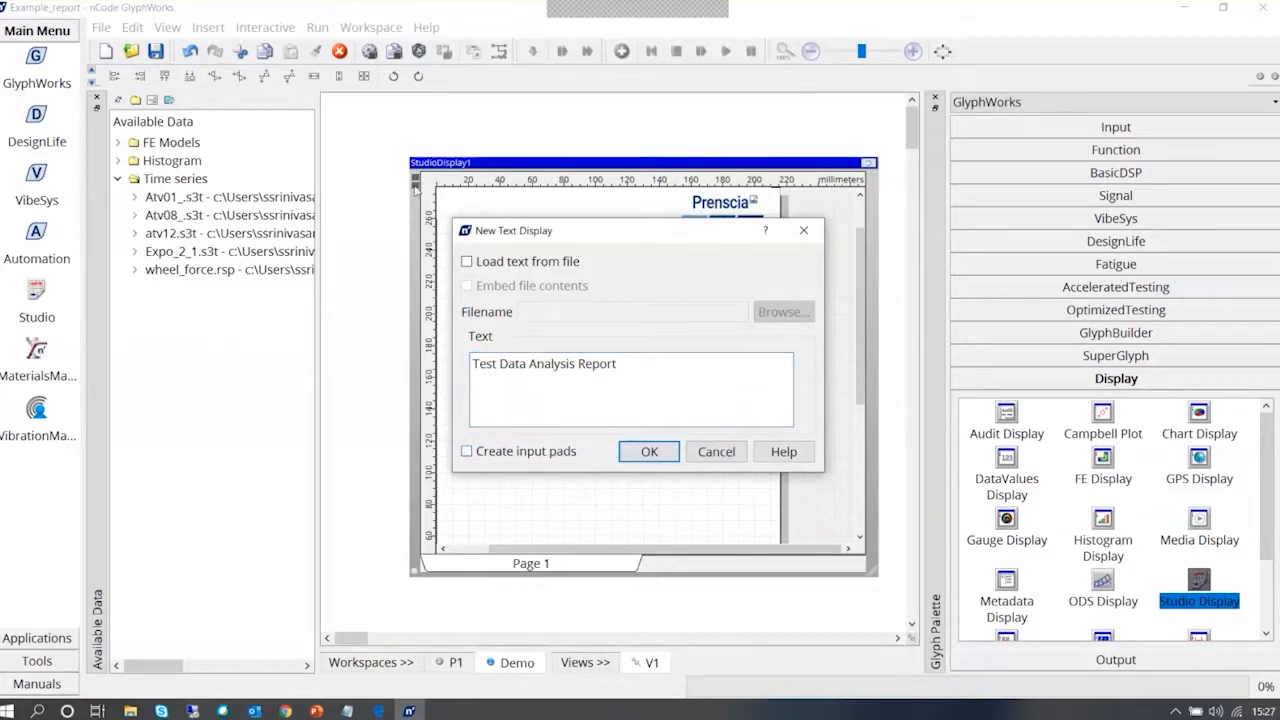
left_click(670, 453)
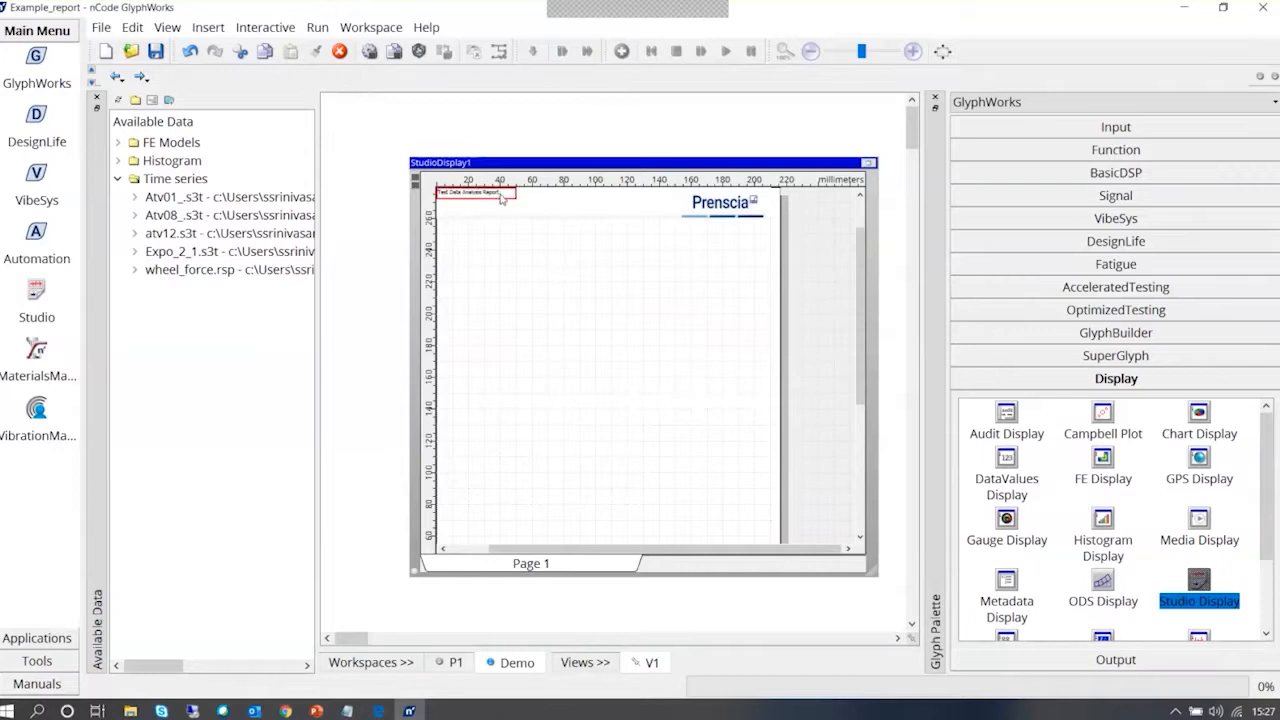
Move the report title text below the header and enlarge it to about 110 by 20 mm
left_click_drag(502, 197, 595, 238)
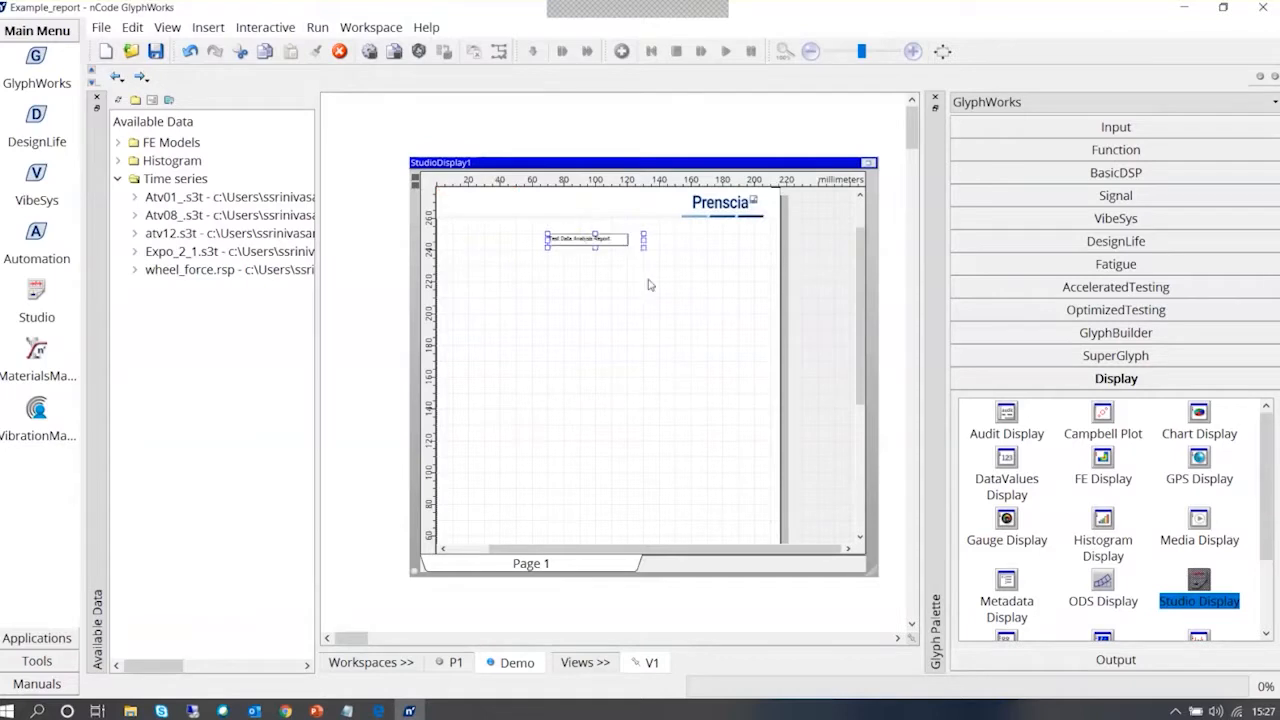
left_click_drag(596, 248, 596, 252)
left_click_drag(595, 250, 727, 247)
left_click(653, 295)
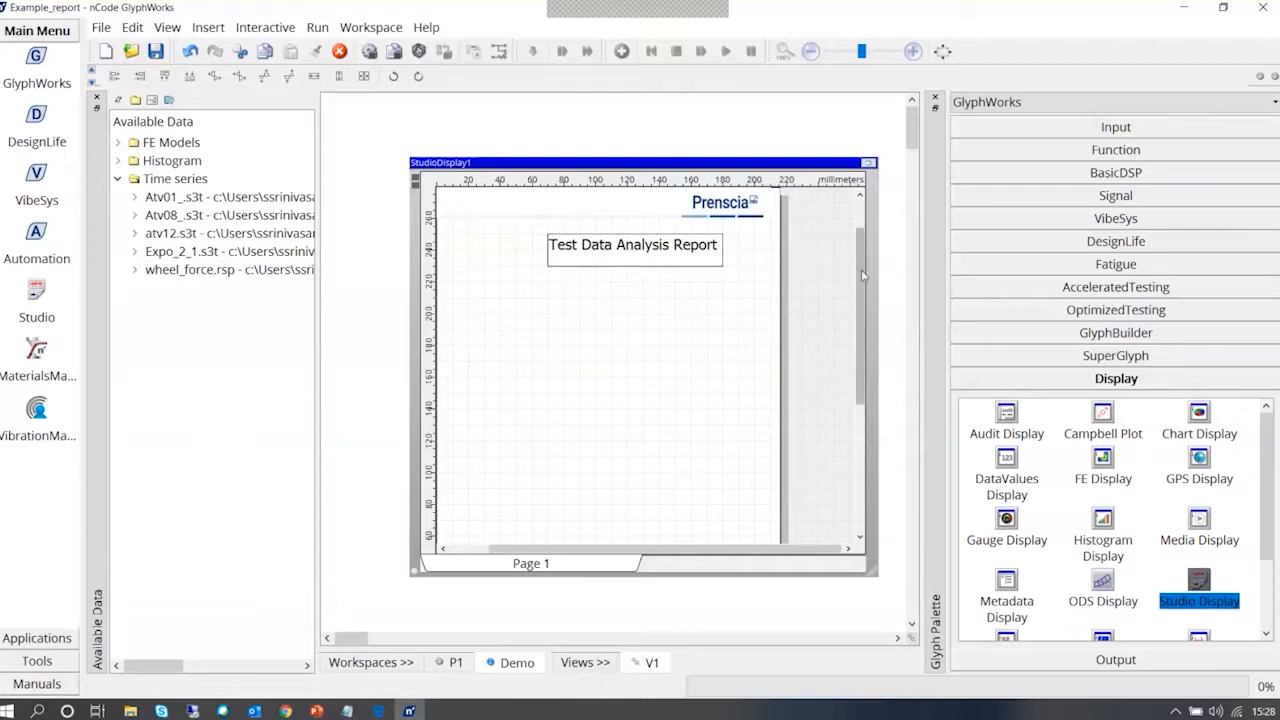
Insert a Picture Display below the title using DSC_0850 from the ncode flow folder, stored as an embedded image
left_click_drag(860, 308, 863, 219)
right_click(523, 316)
mouse_move(590, 413)
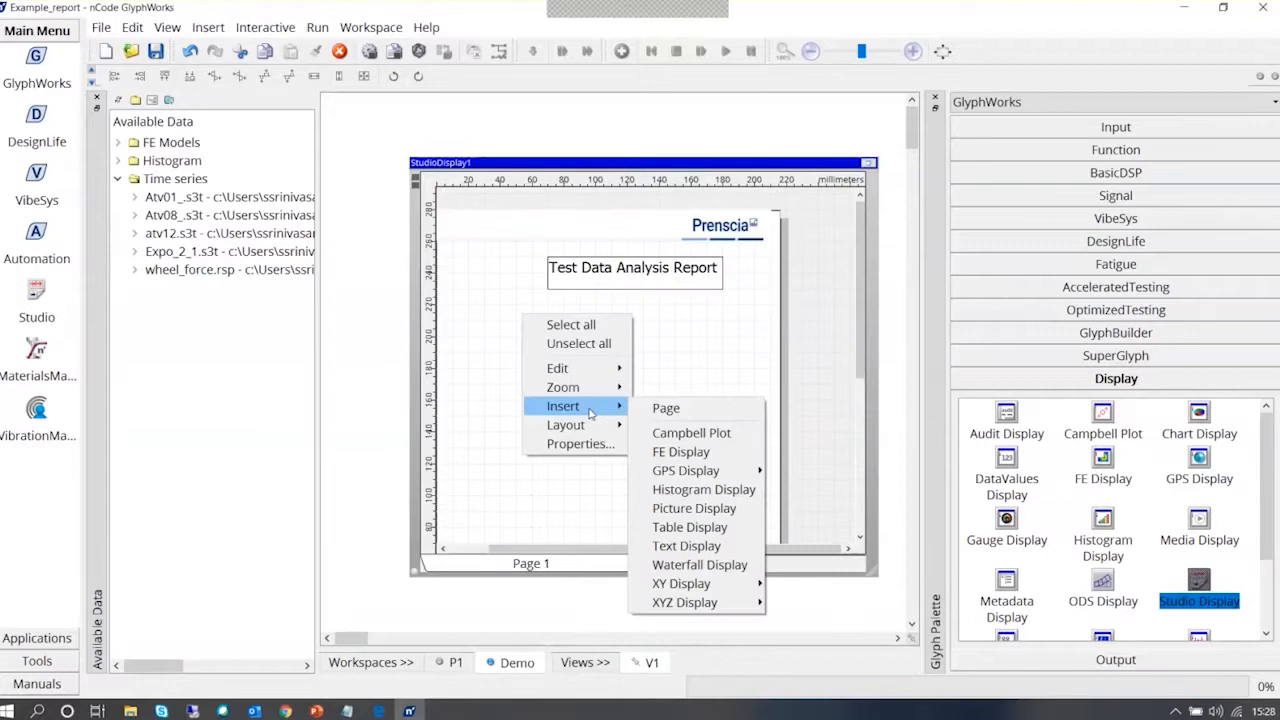
left_click(736, 510)
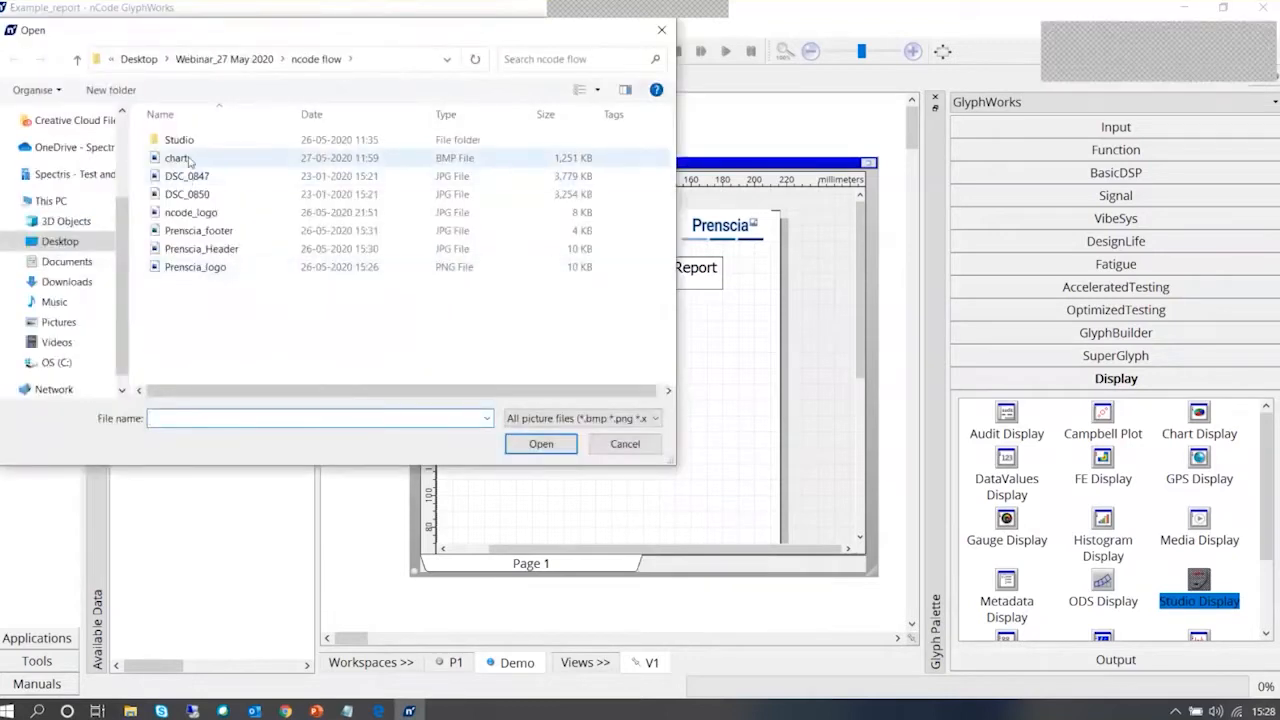
left_click(190, 194)
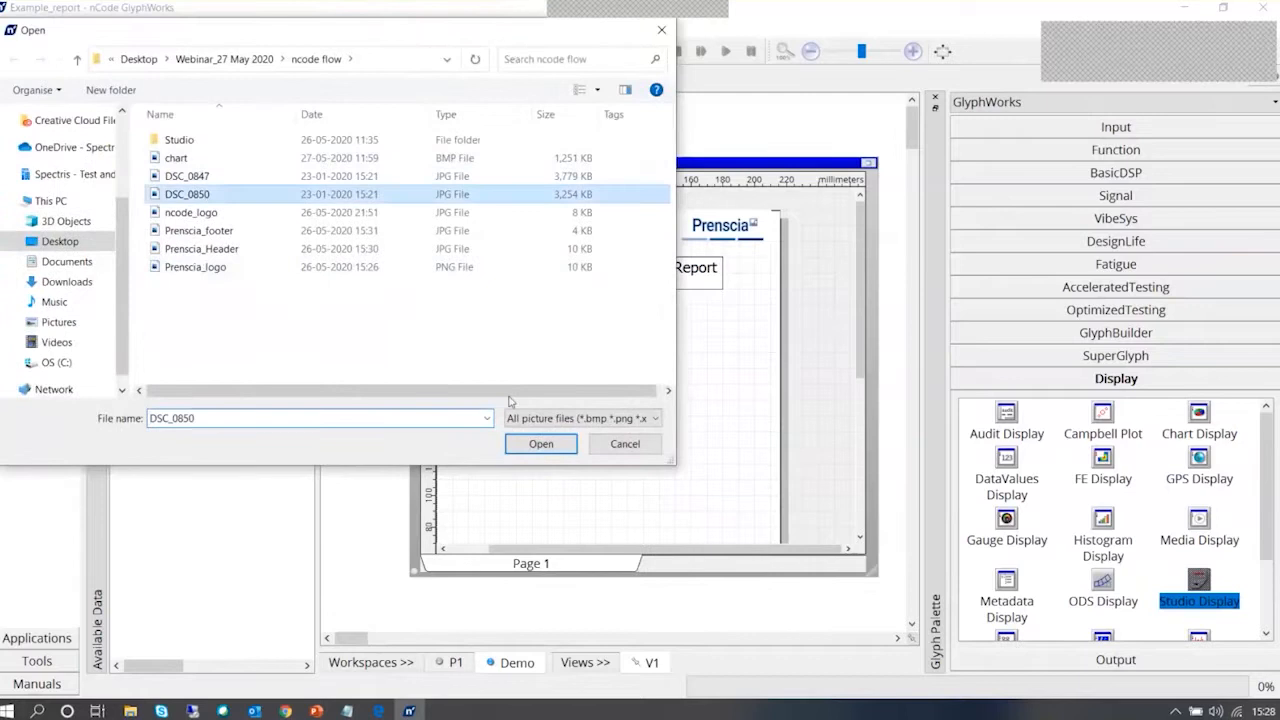
left_click(541, 444)
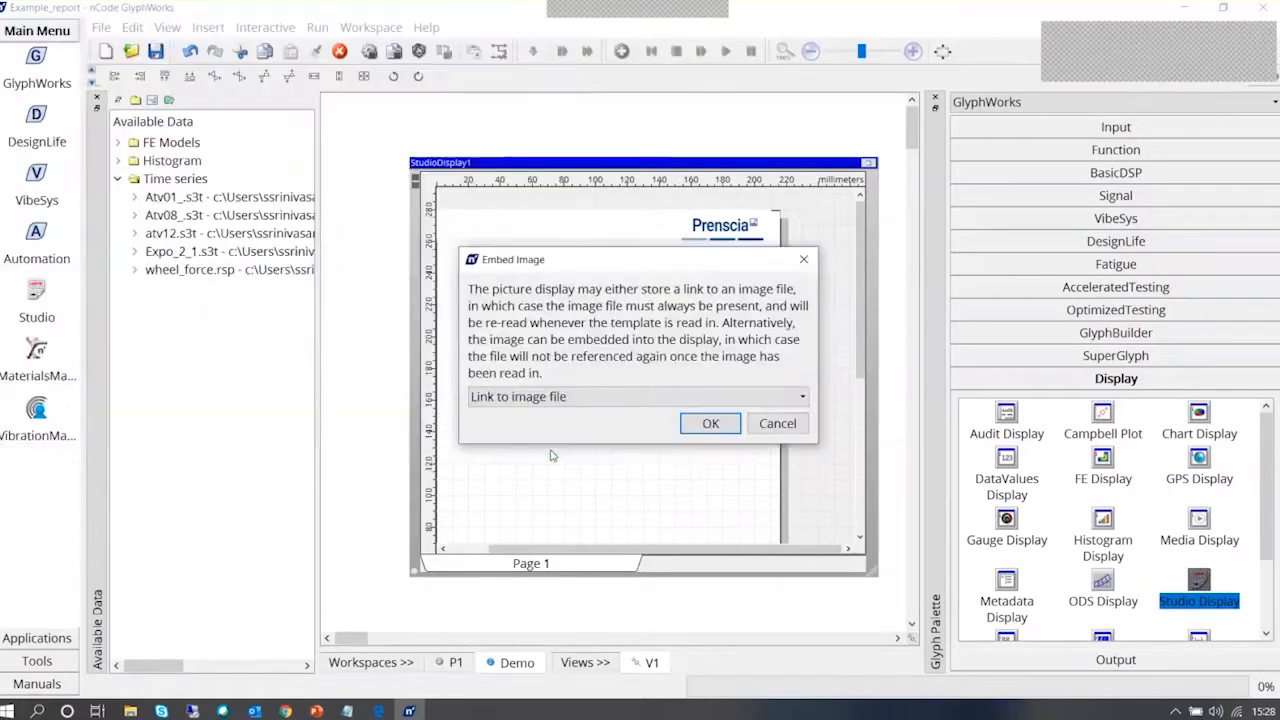
left_click(597, 396)
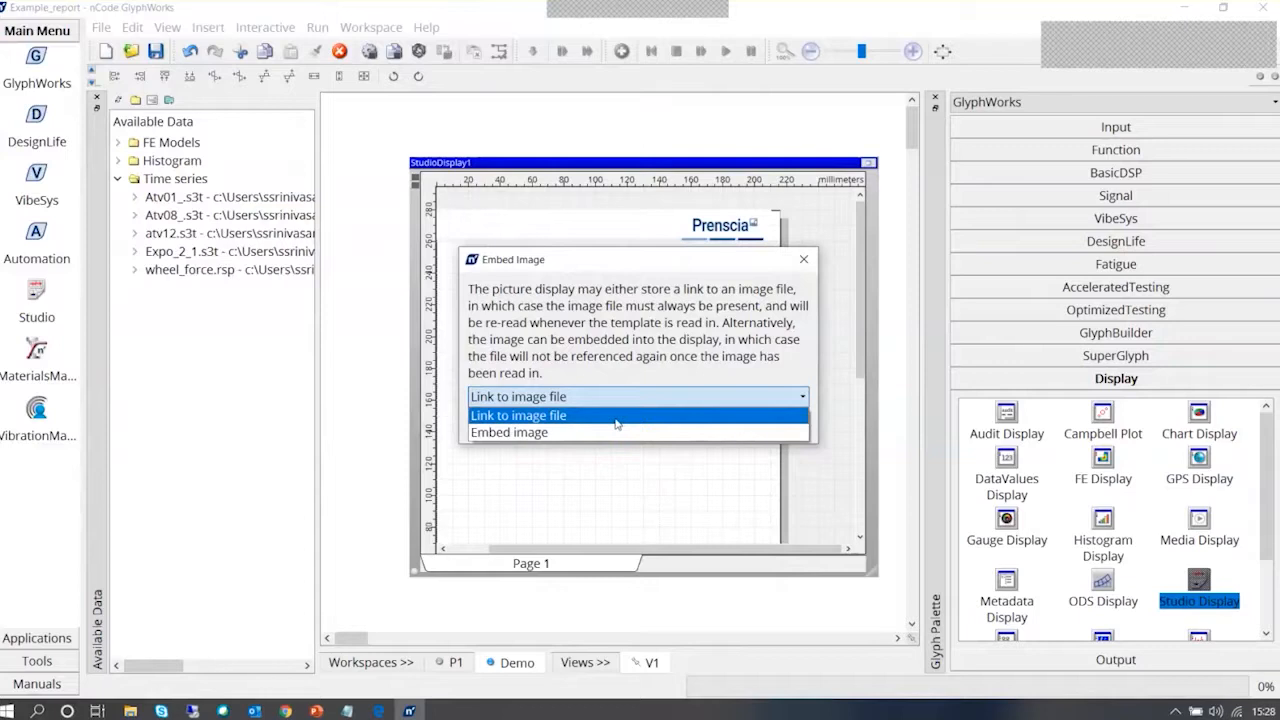
left_click(617, 433)
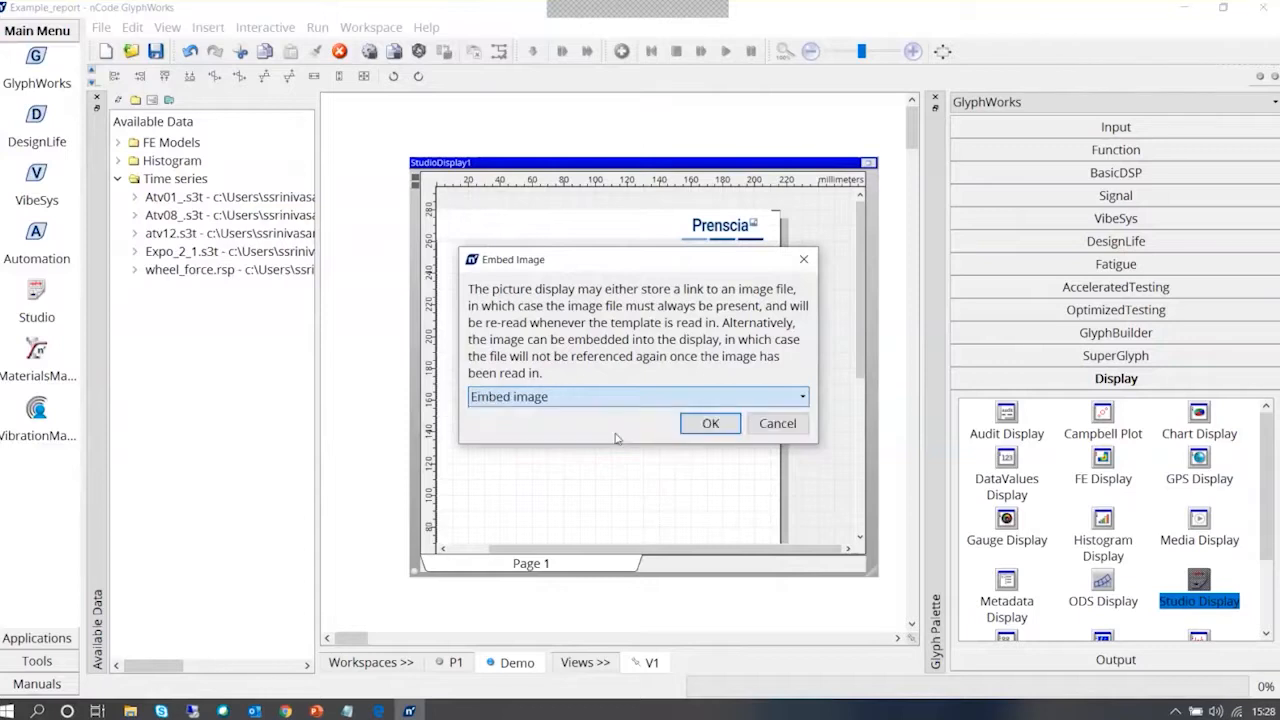
left_click(710, 424)
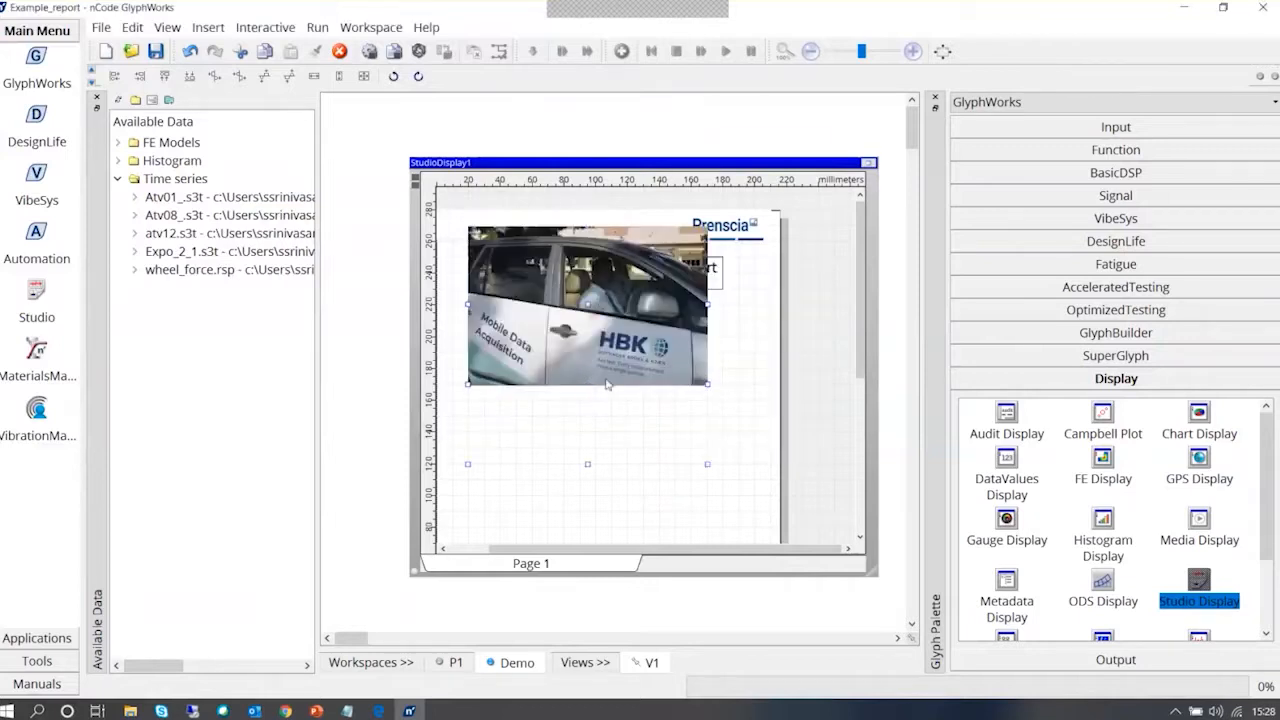
Enlarge the Studio Display glyph and move the car exterior picture up directly beneath the report title
left_click(755, 378)
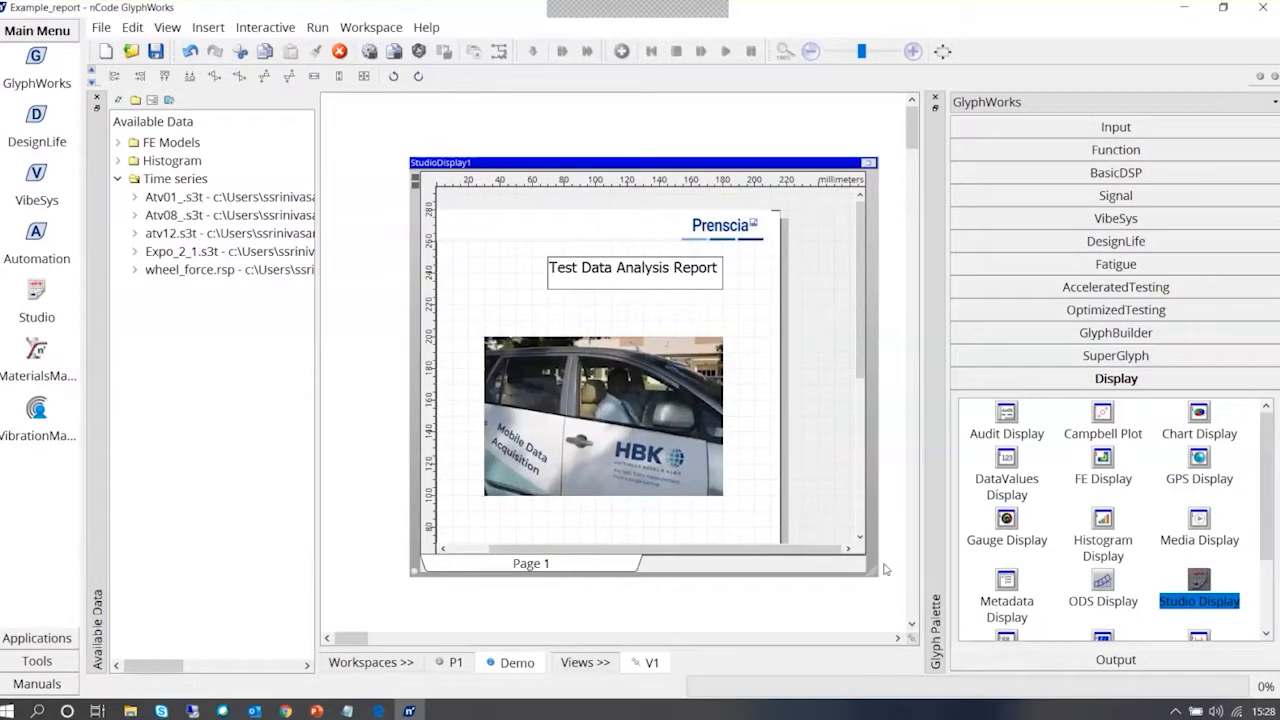
left_click_drag(884, 569, 893, 630)
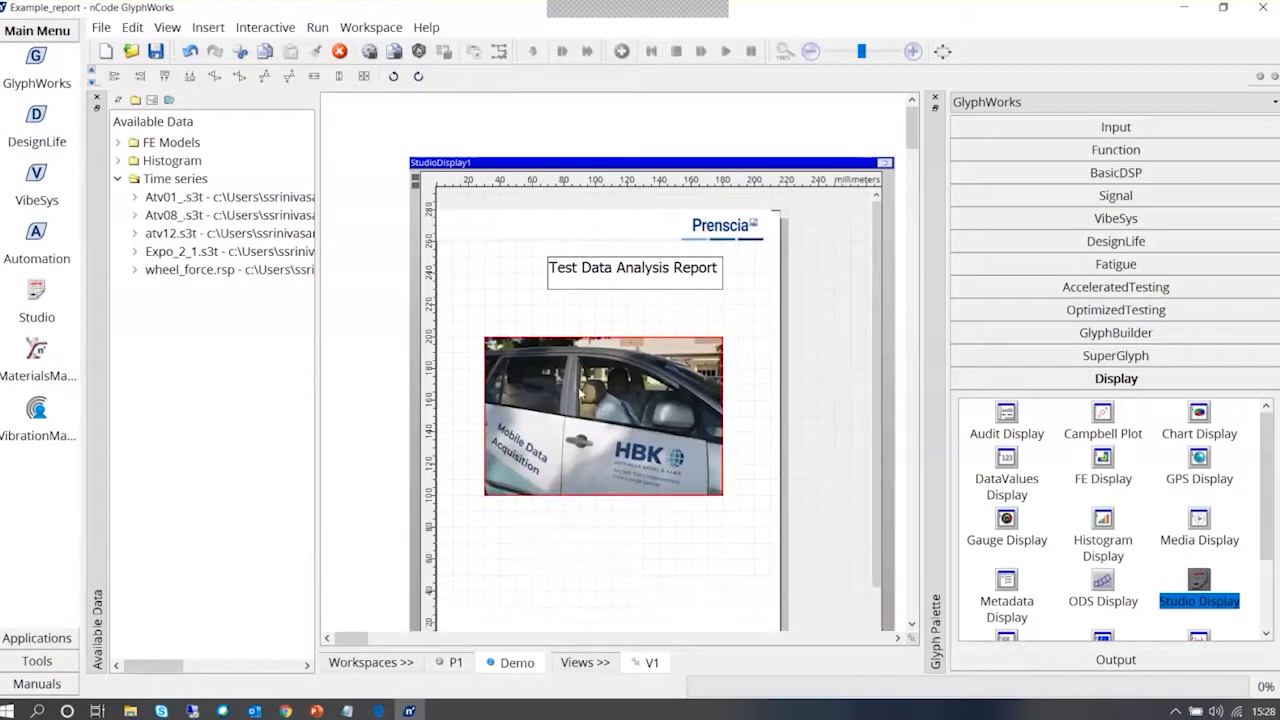
left_click(587, 327)
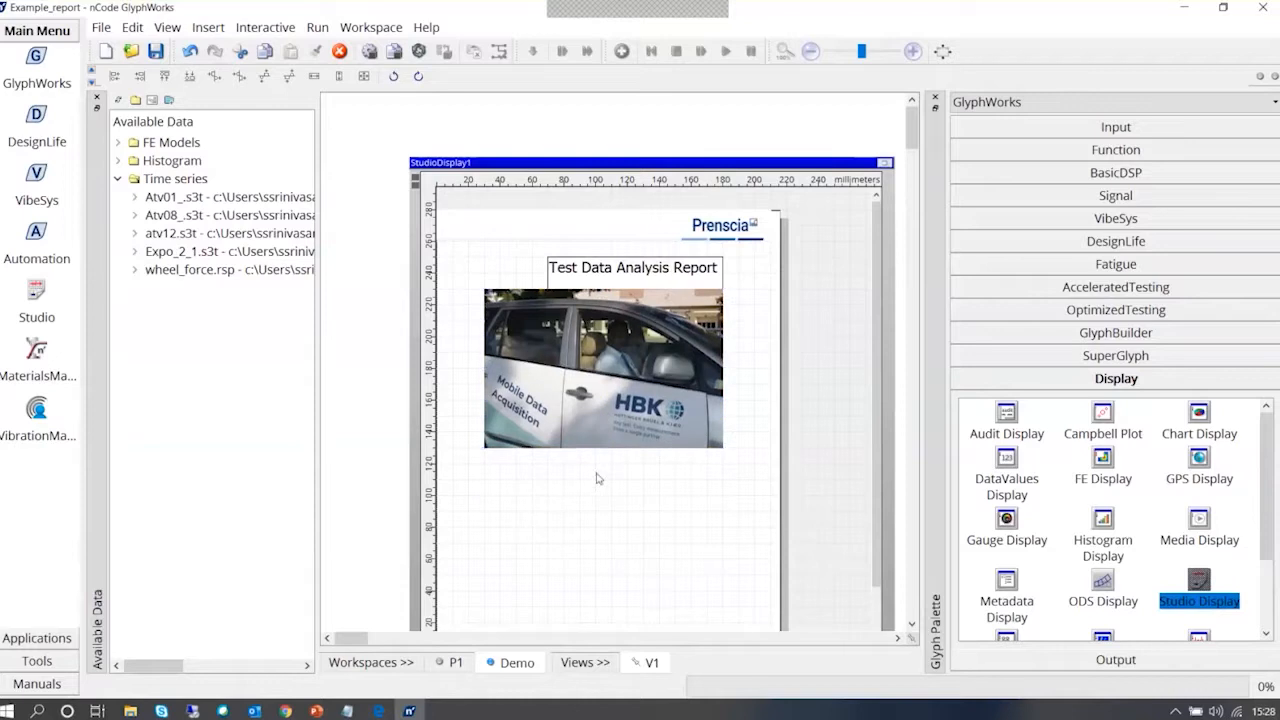
Insert a second Picture Display under the car exterior picture using DSC_0847, stored as an embedded image
right_click(563, 490)
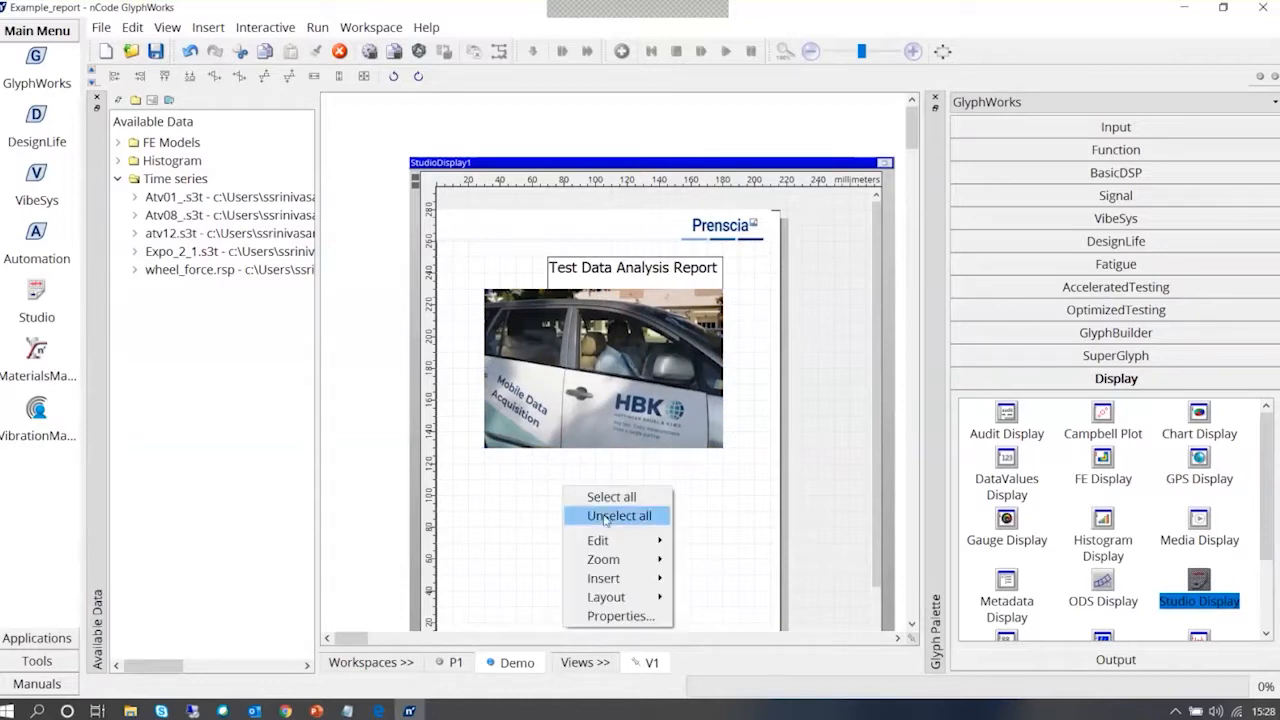
mouse_move(610, 578)
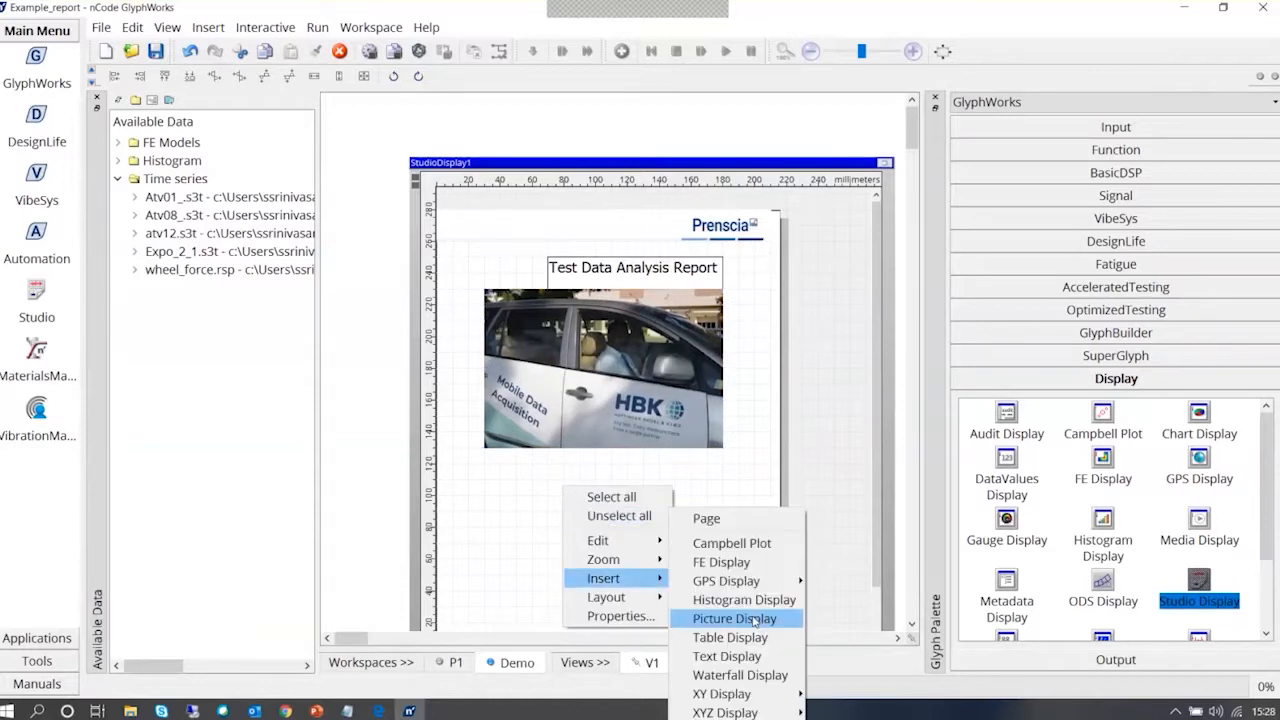
left_click(734, 619)
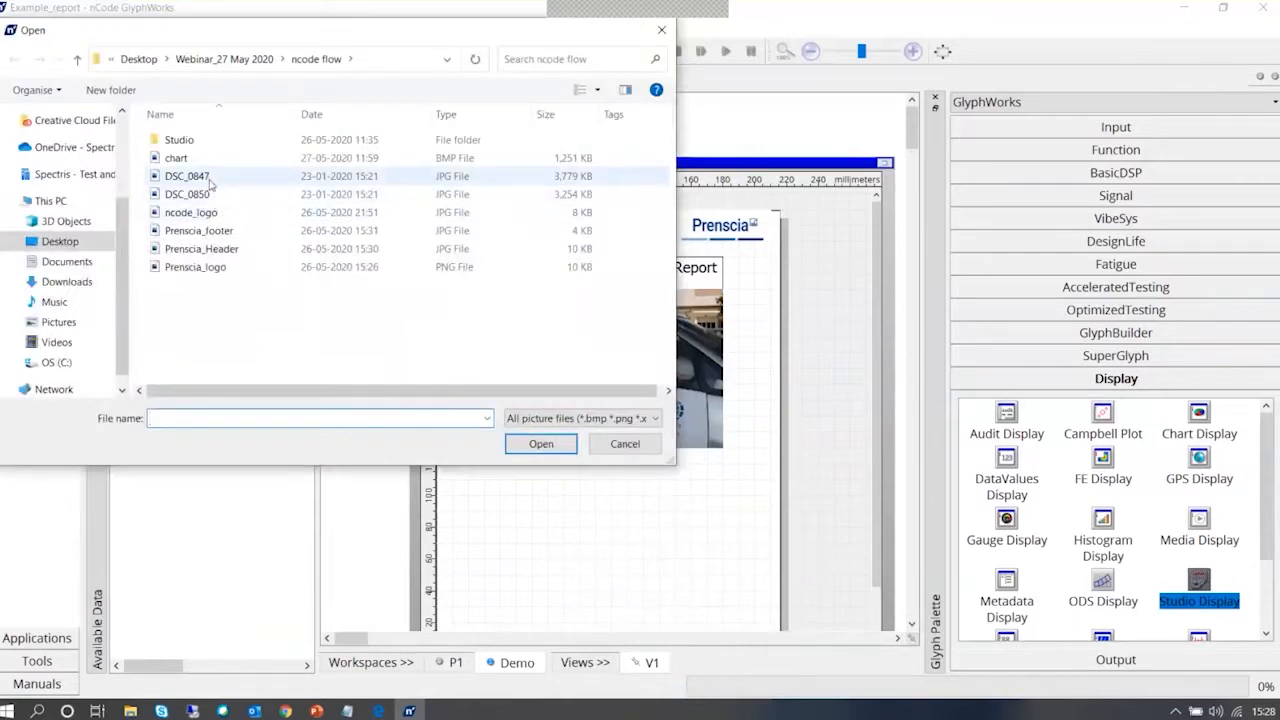
left_click(187, 176)
left_click(565, 448)
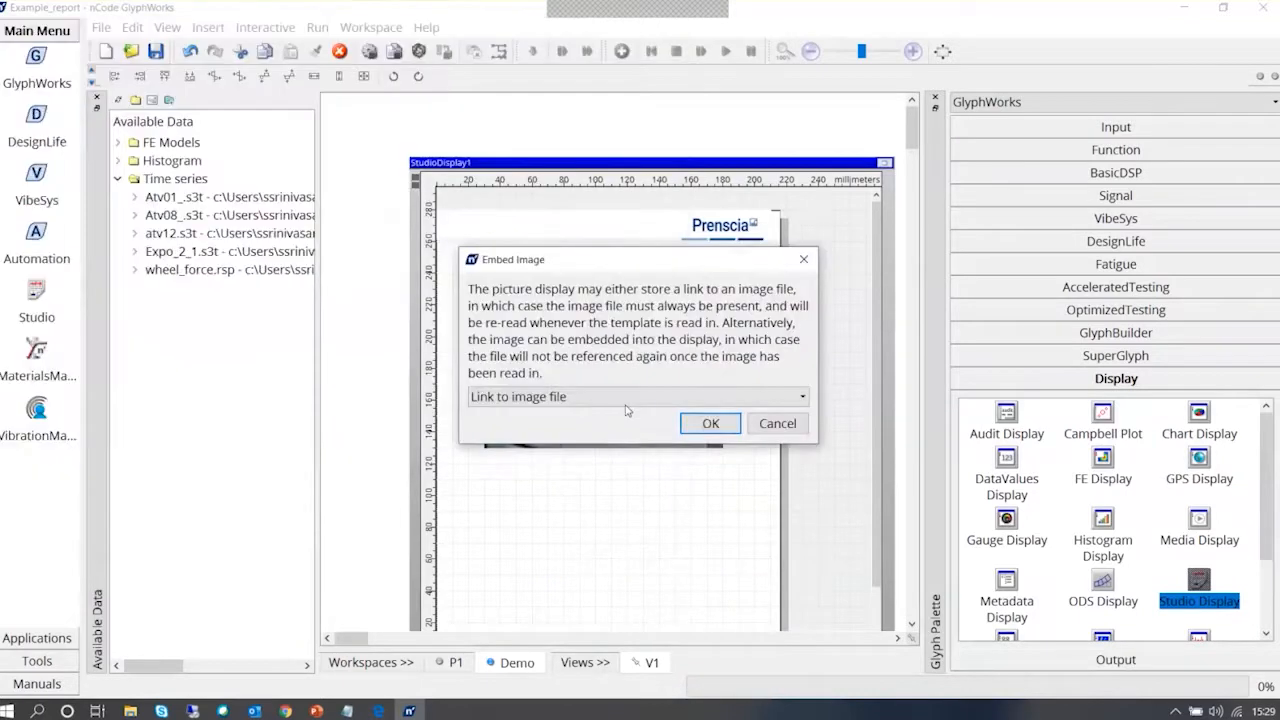
left_click(626, 404)
left_click(630, 420)
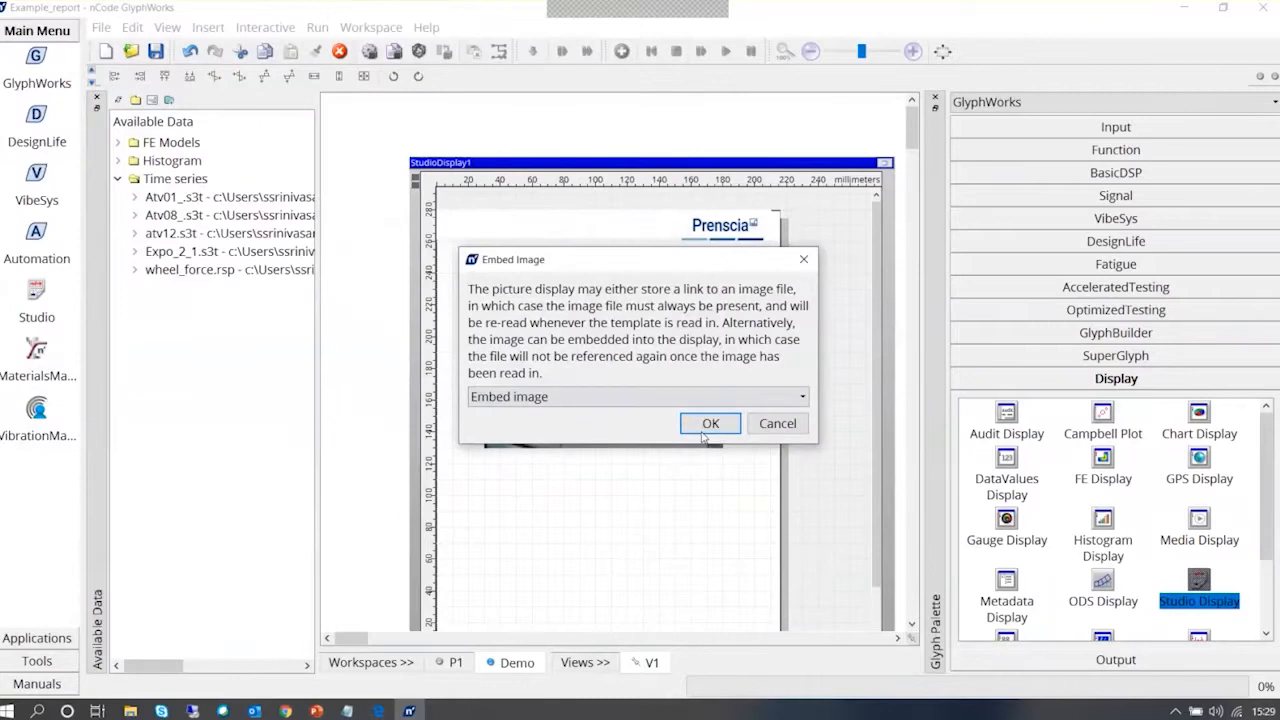
left_click(706, 426)
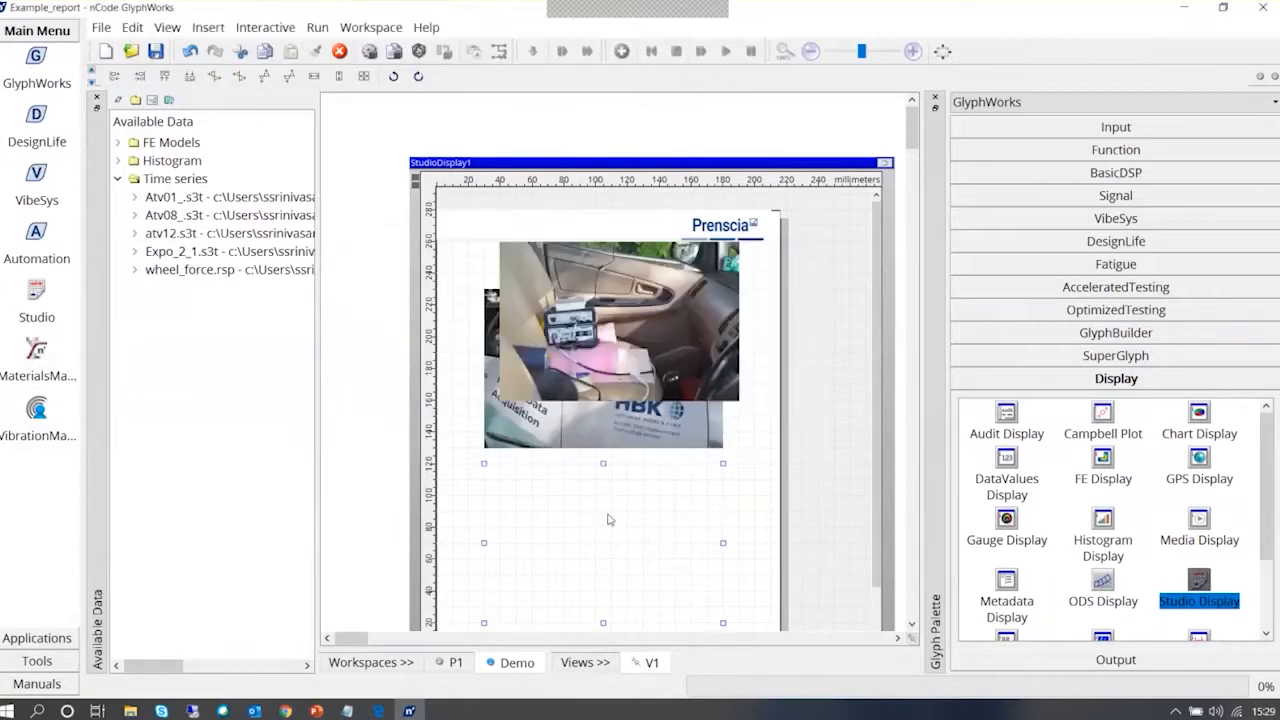
Maximize the Studio Display and shrink the car exterior picture to about 60 by 40 mm, keeping its upper-left corner in place
left_click(884, 163)
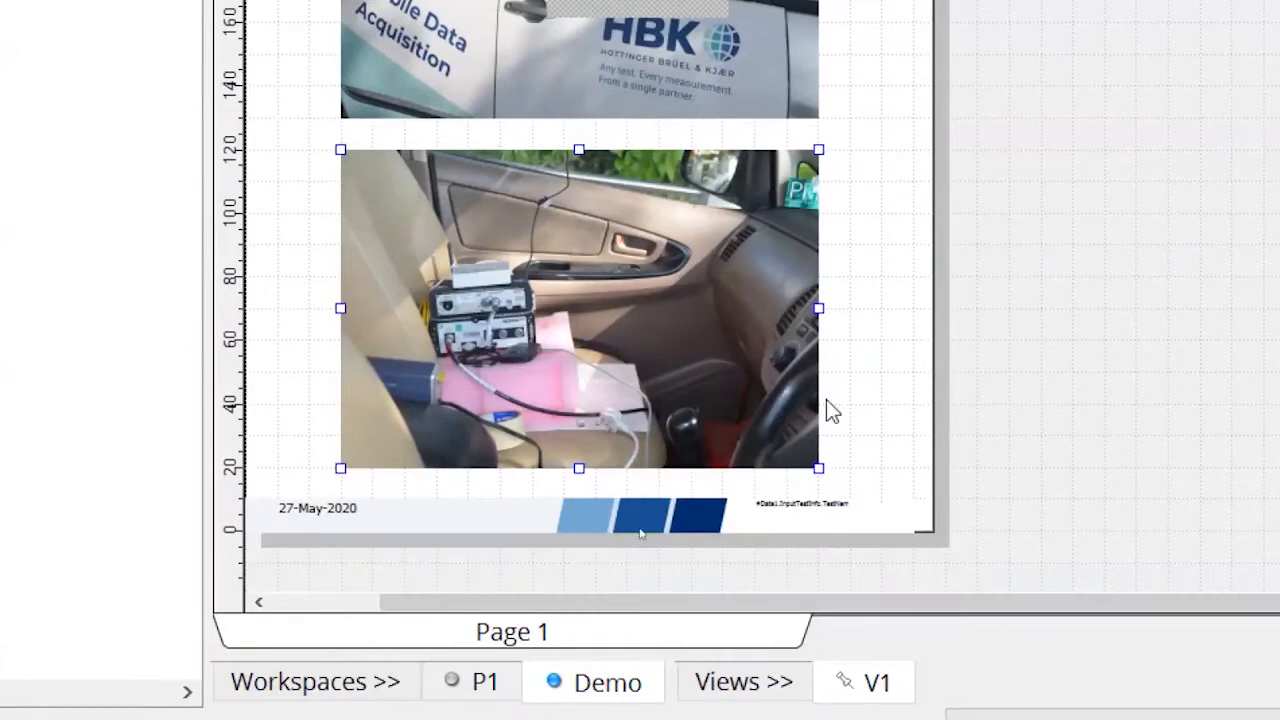
left_click(857, 423)
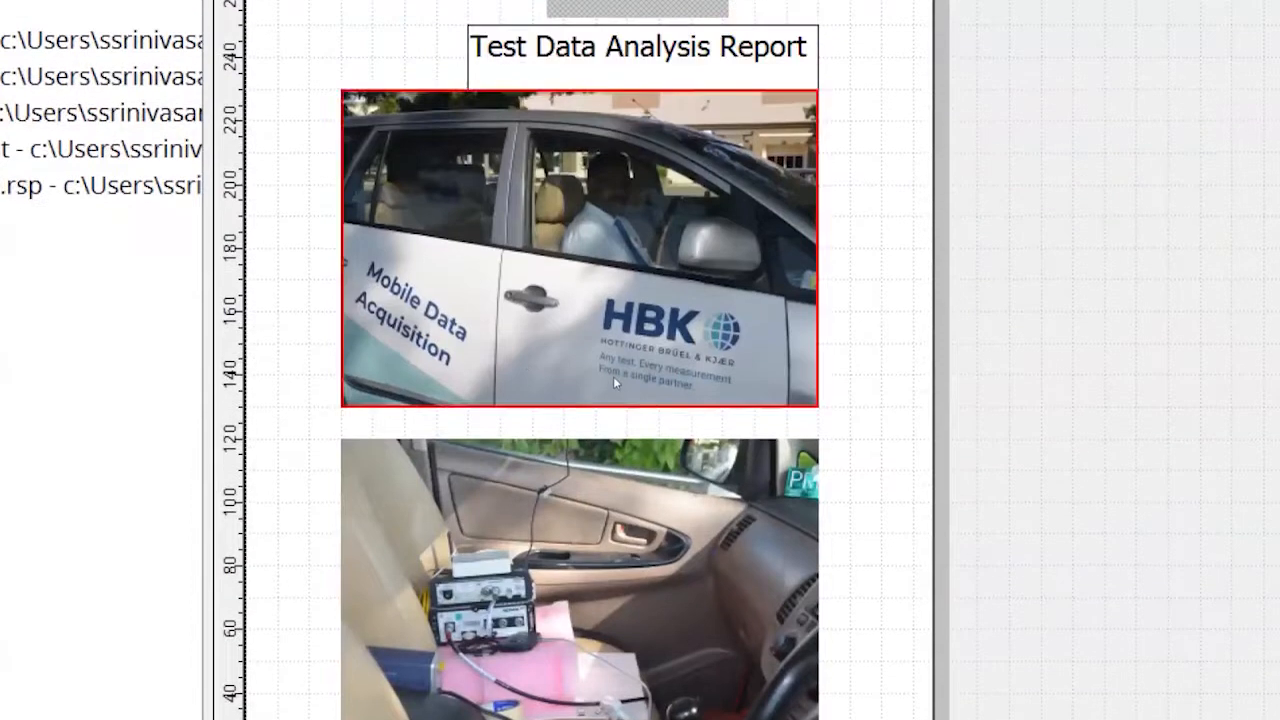
left_click(810, 294)
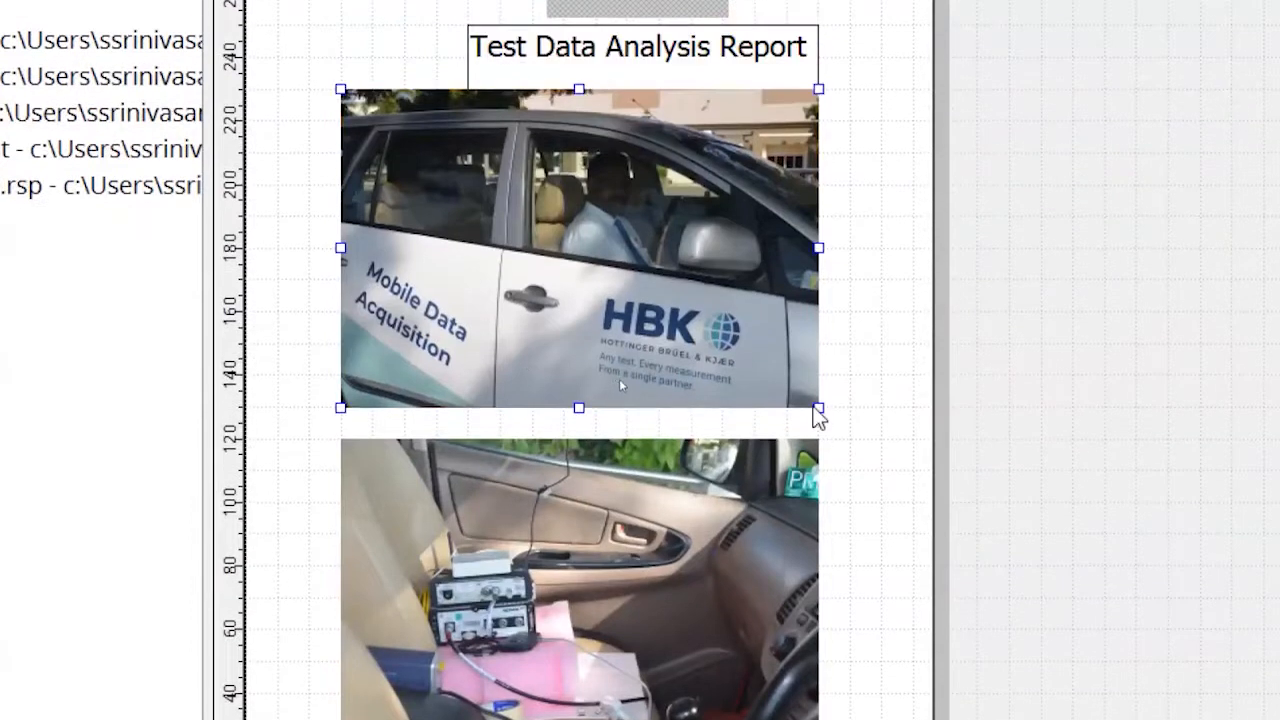
left_click_drag(817, 410, 541, 257)
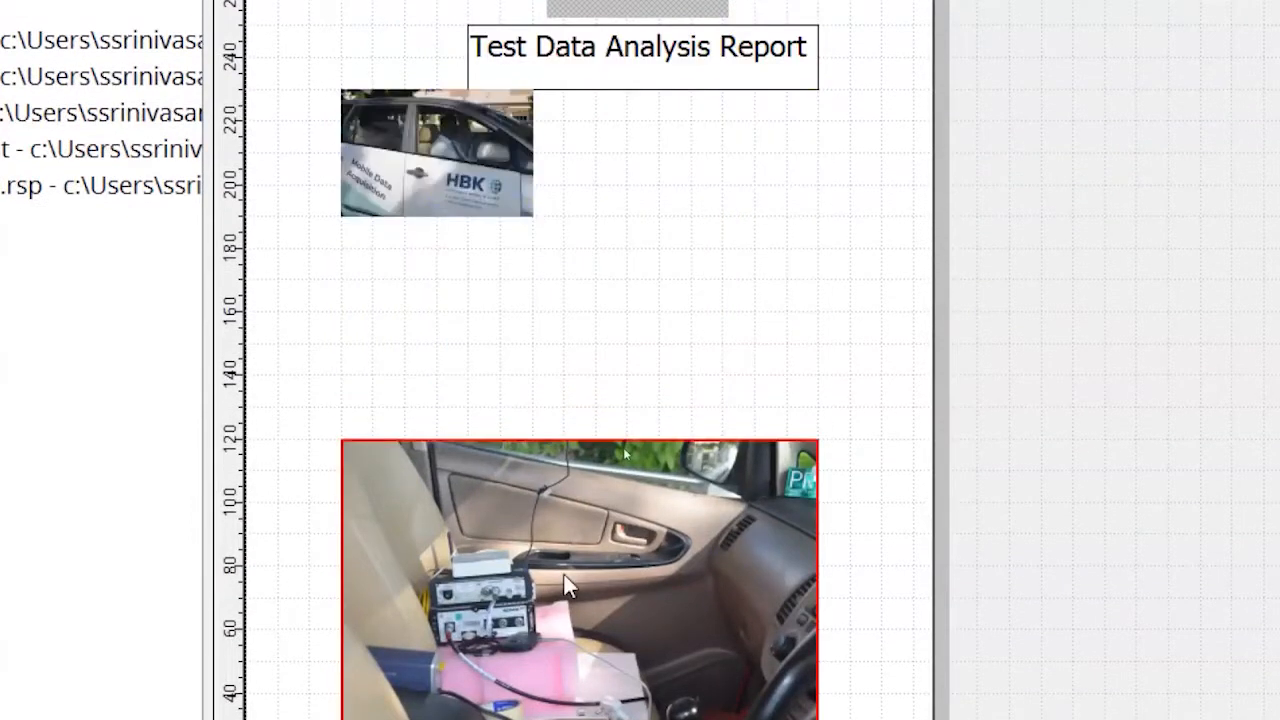
Shrink the car interior picture to about 60 by 40 mm and align it beside the car exterior picture under the title
left_click(810, 612)
left_click_drag(816, 606, 688, 382)
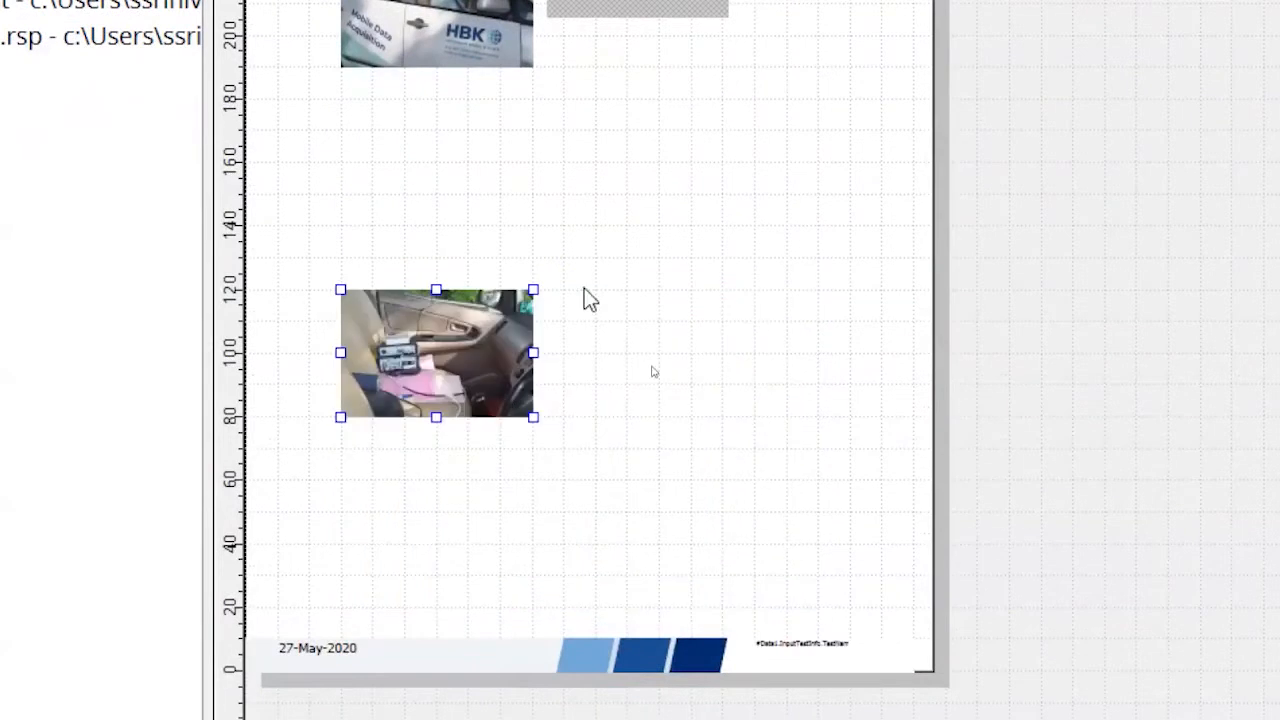
left_click_drag(408, 334, 693, 15)
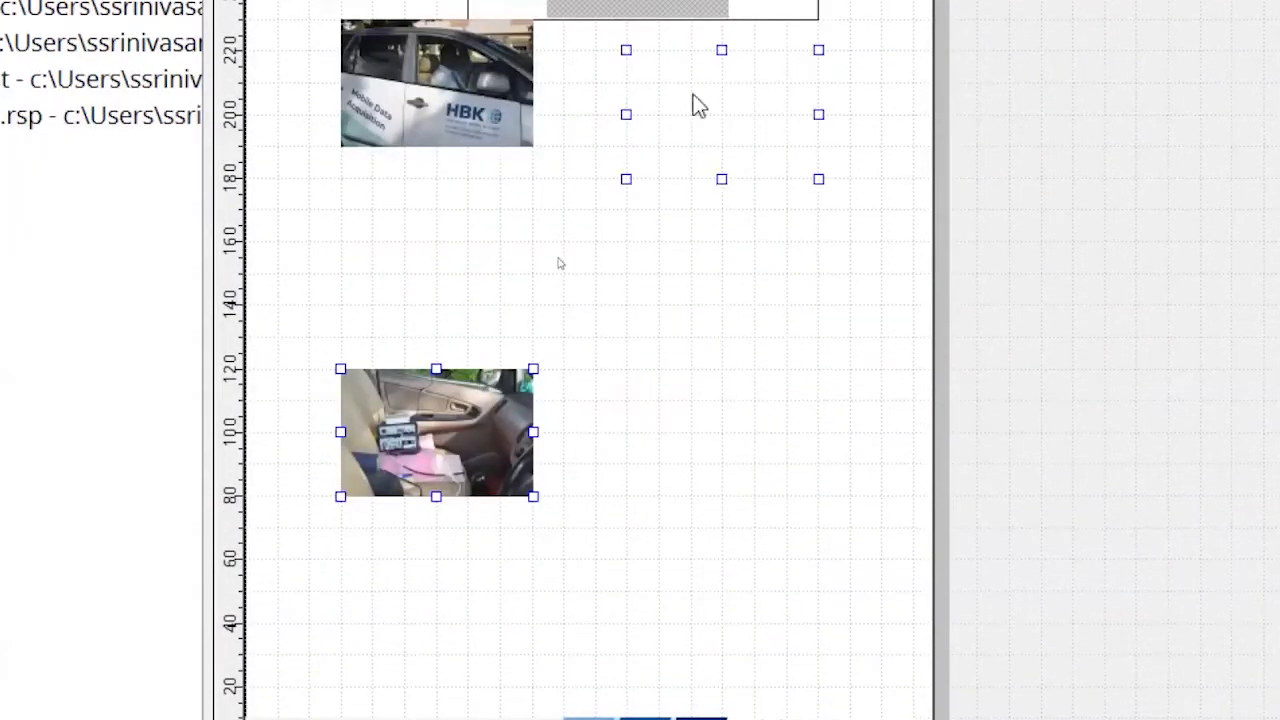
left_click_drag(698, 106, 680, 88)
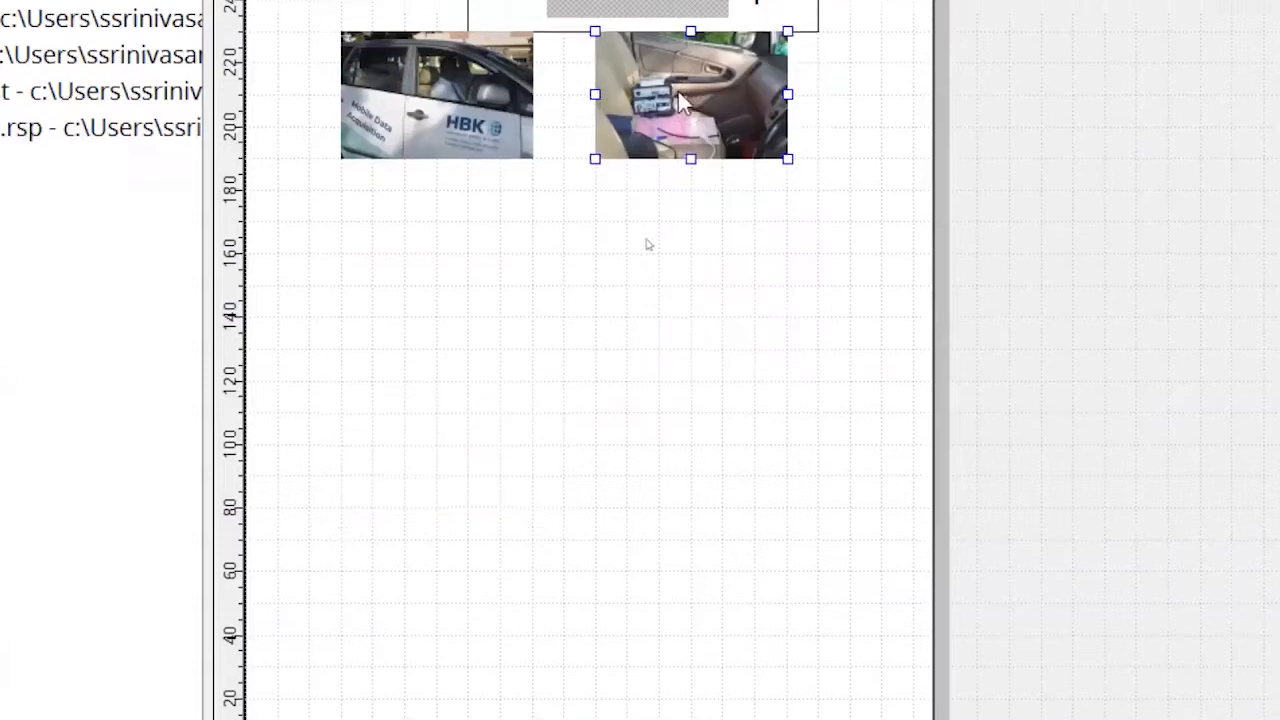
Select both pictures and review the zoom, layout and alignment options available for them
left_click_drag(276, 5, 810, 328)
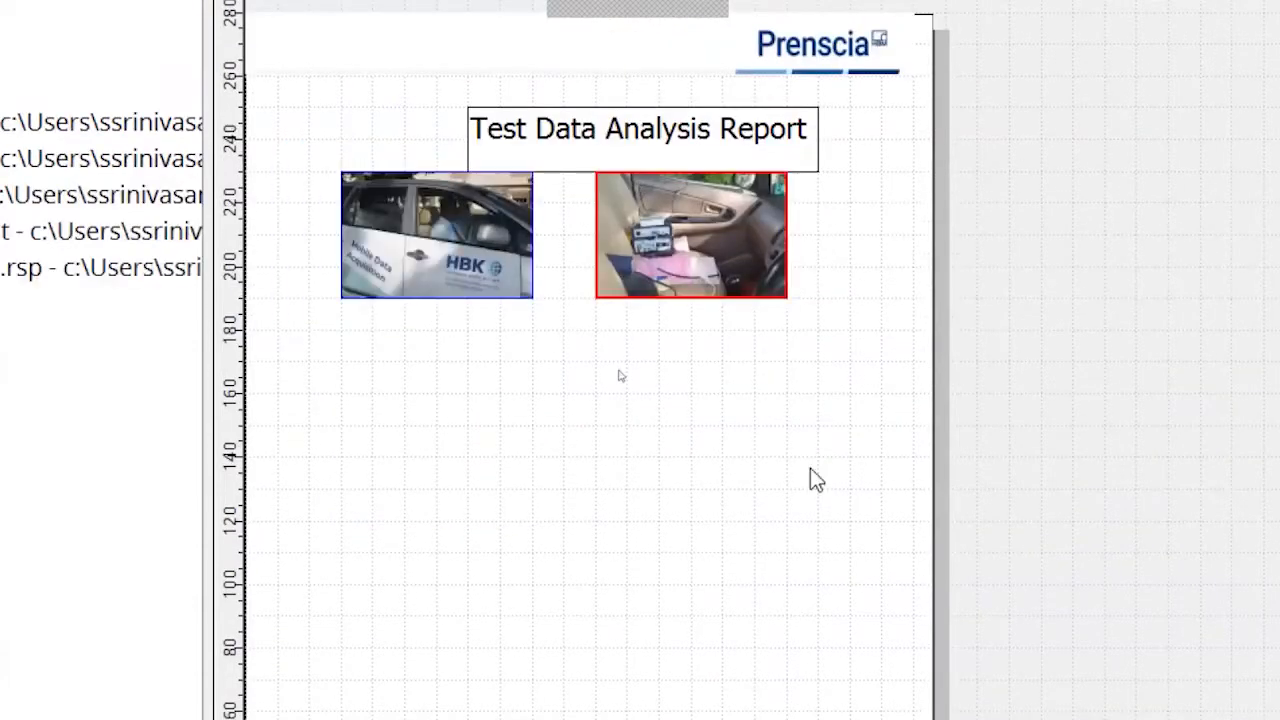
right_click(727, 192)
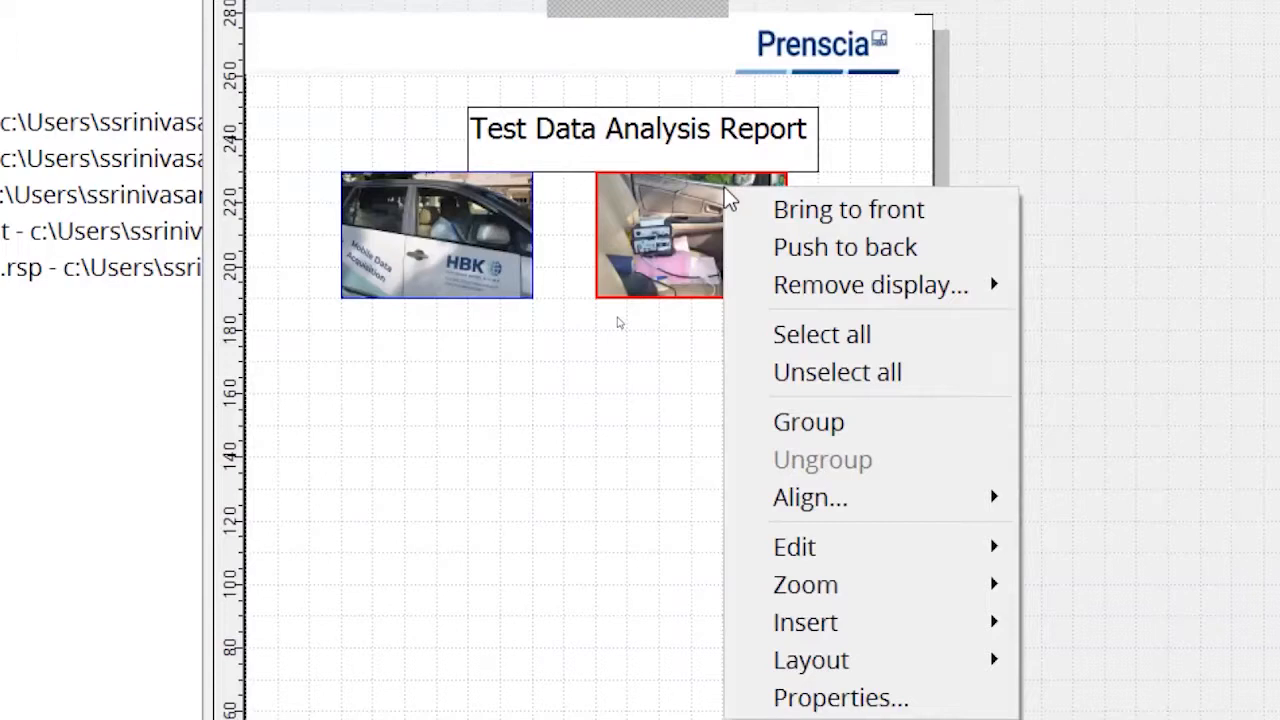
mouse_move(932, 553)
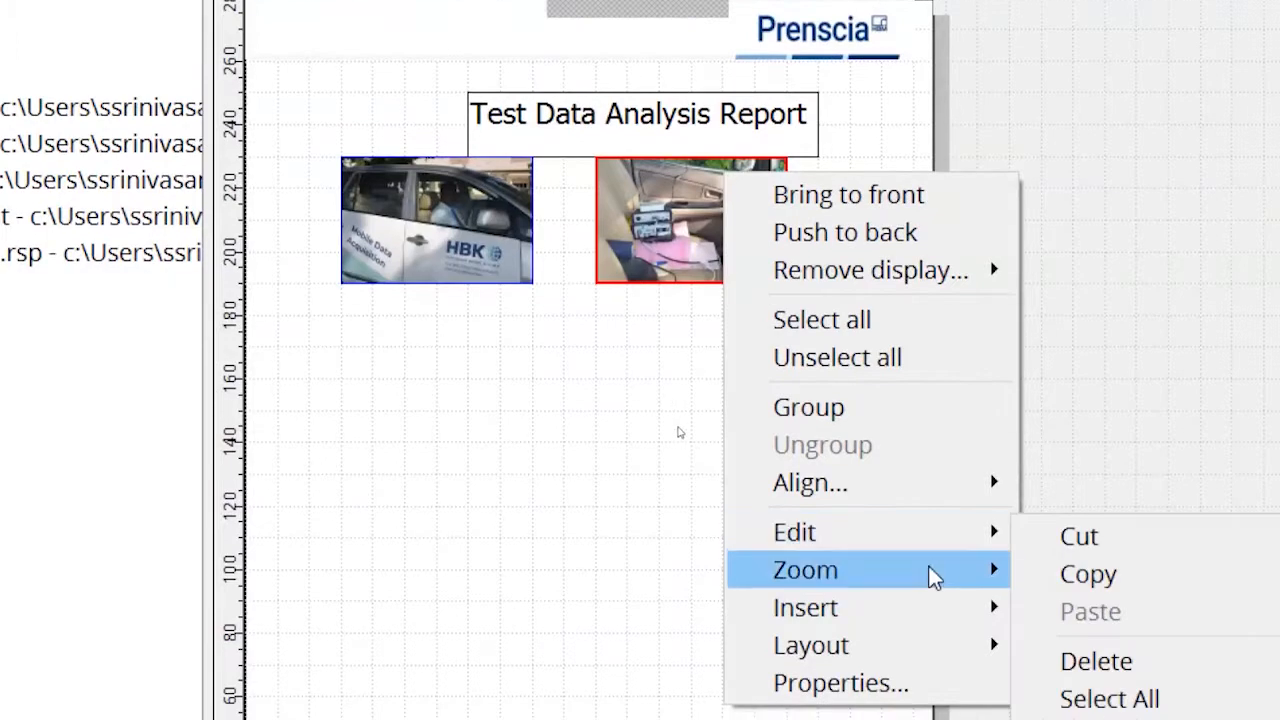
mouse_move(932, 577)
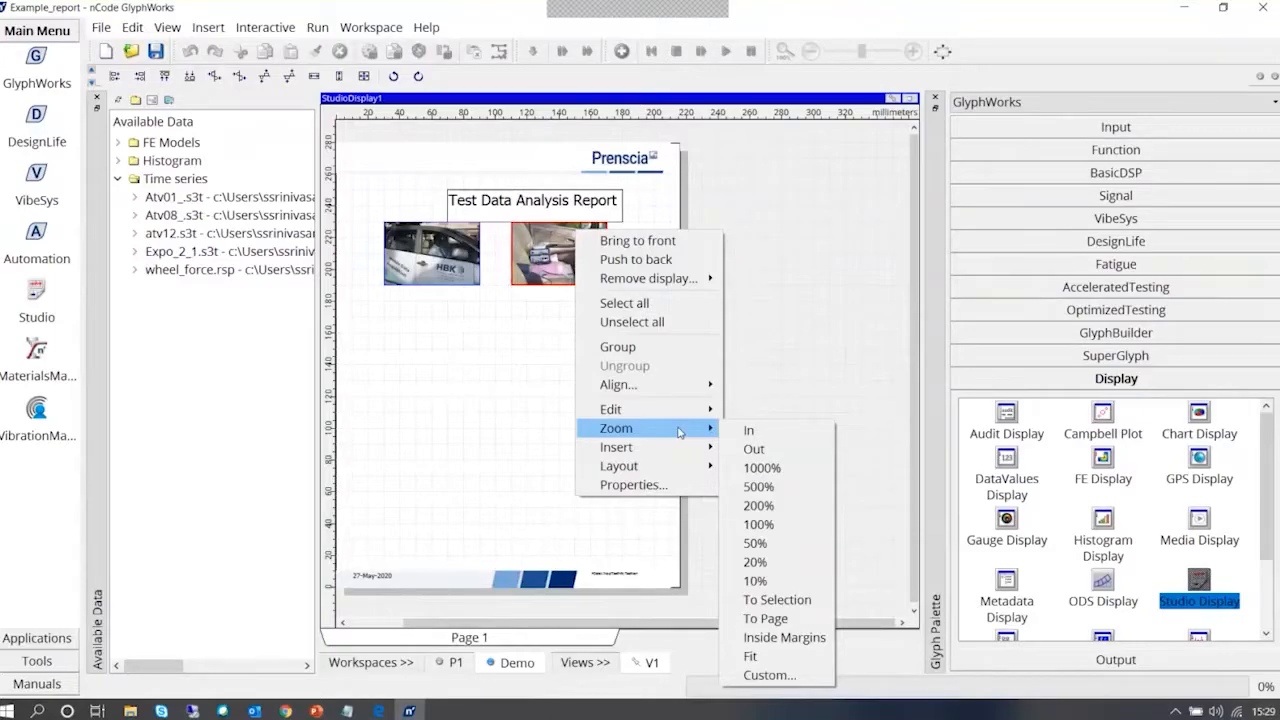
mouse_move(618, 466)
mouse_move(760, 488)
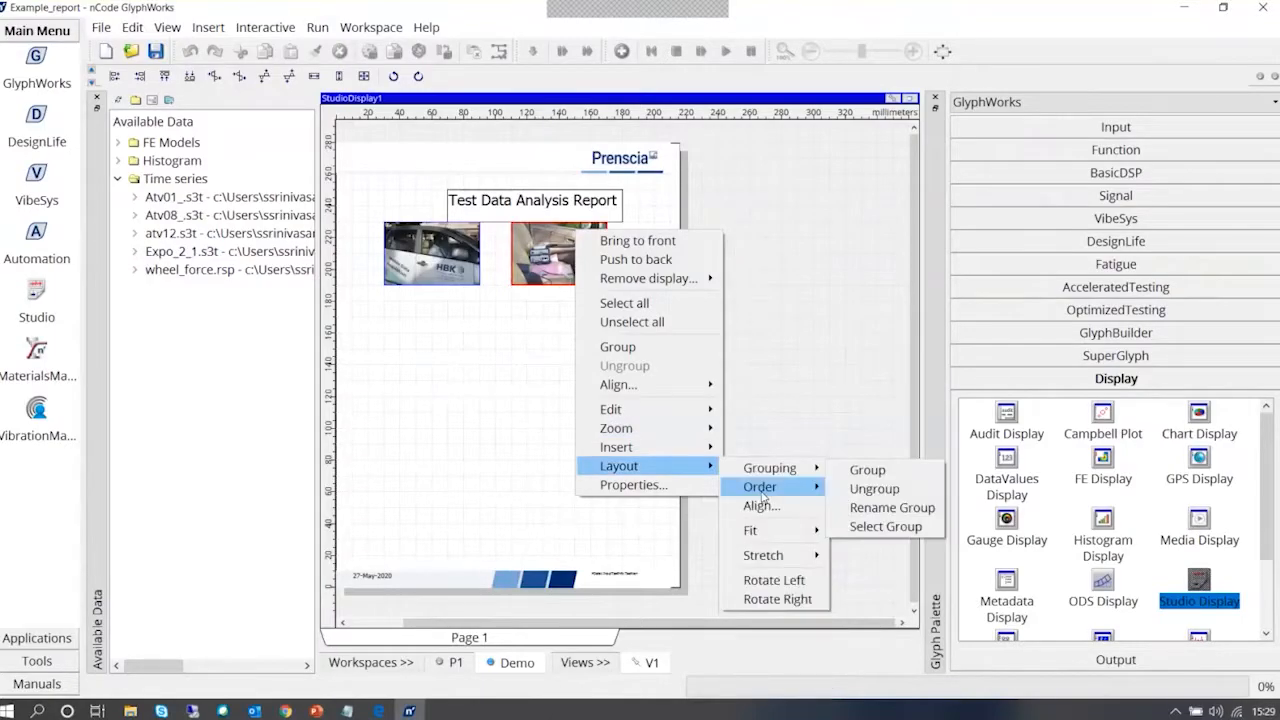
mouse_move(640, 385)
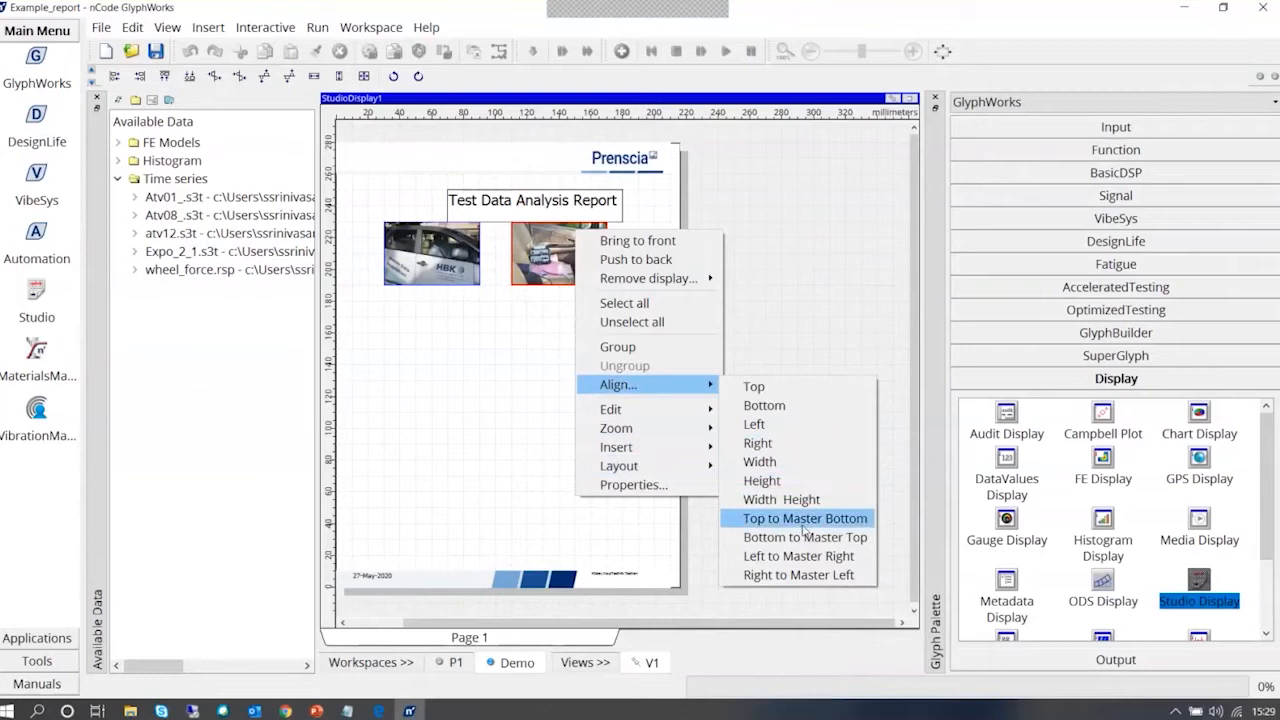
left_click(549, 371)
Widen the report title's text box to about 130 mm and place it below the two pictures near mid-page
left_click(529, 208)
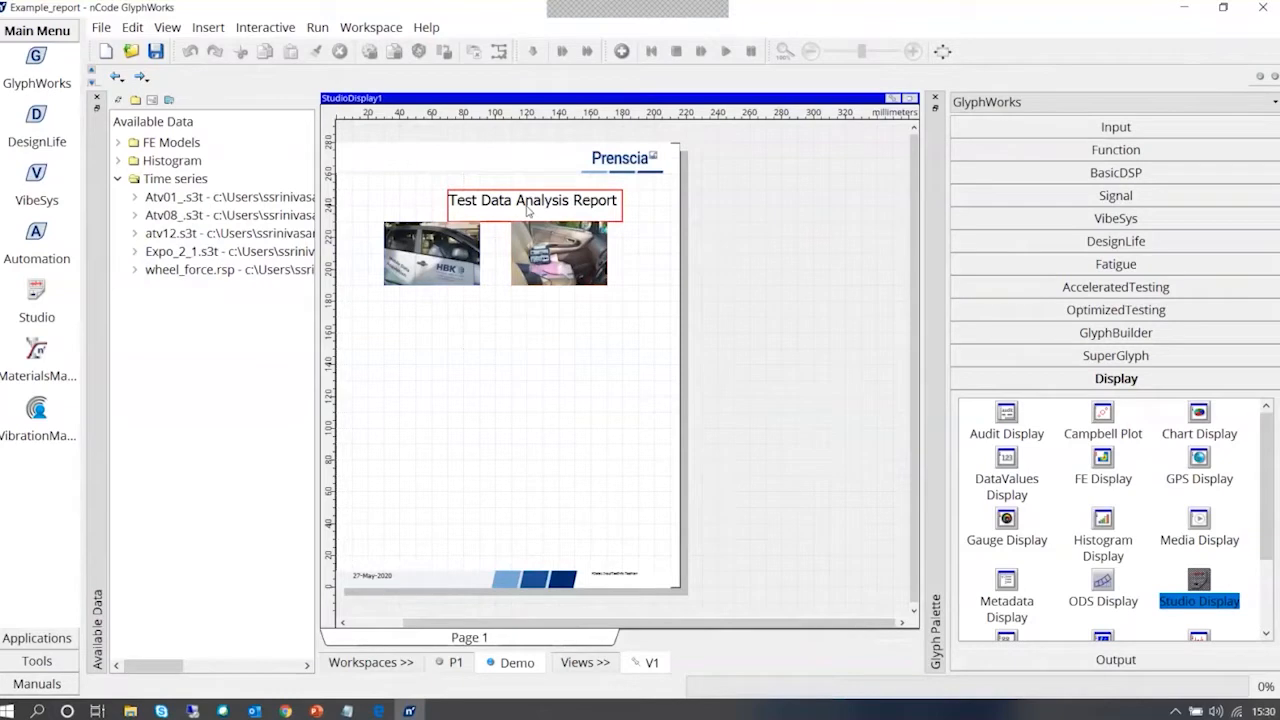
left_click_drag(527, 208, 495, 193)
left_click(525, 207)
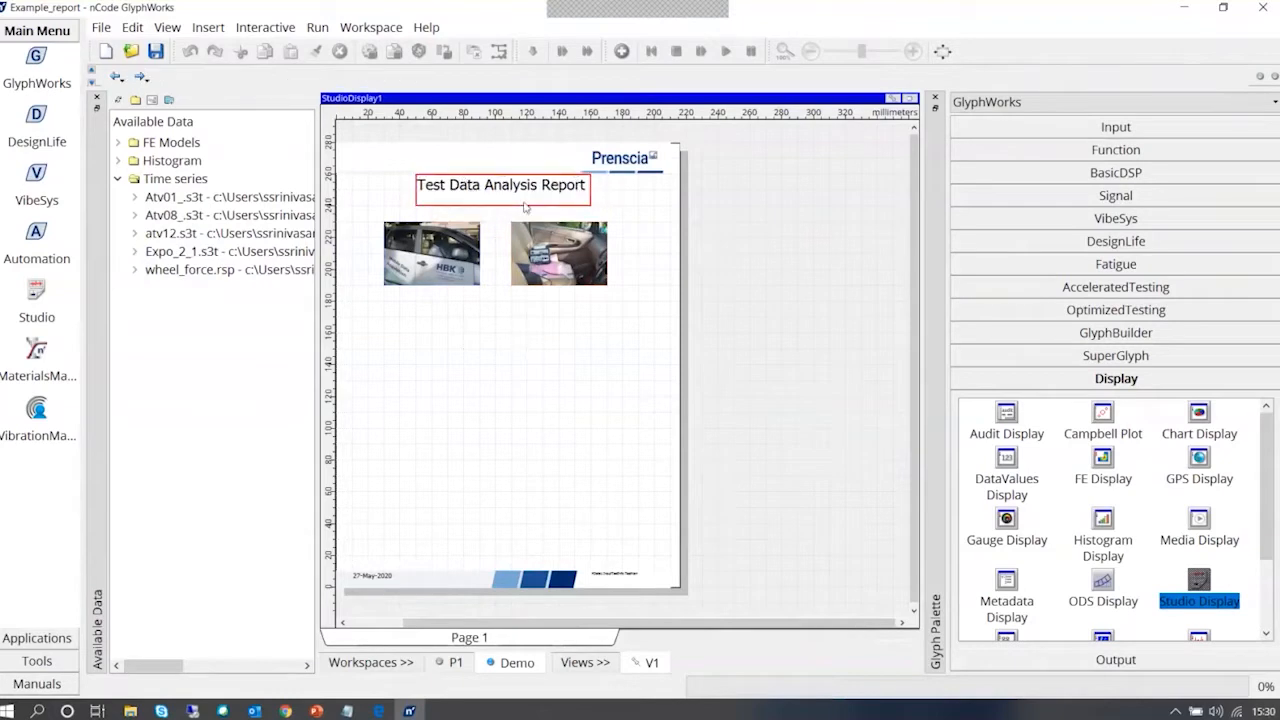
left_click(525, 207)
left_click_drag(415, 206, 398, 209)
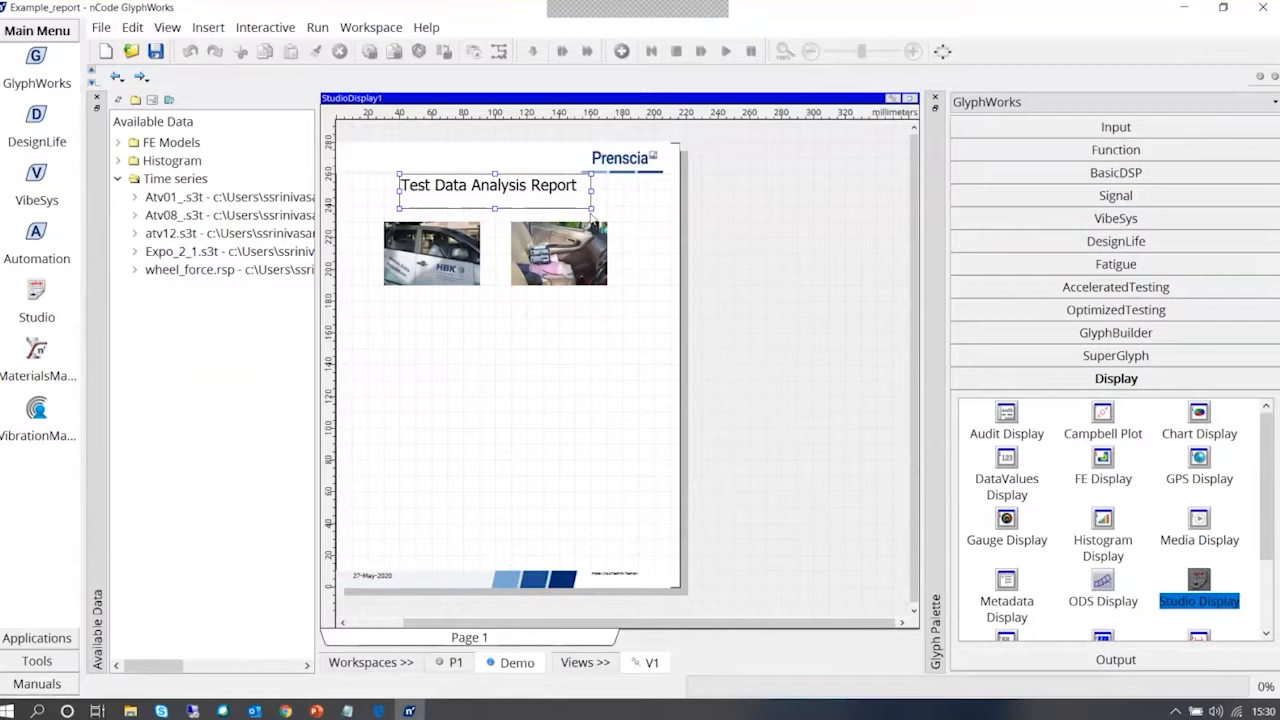
left_click_drag(591, 209, 606, 211)
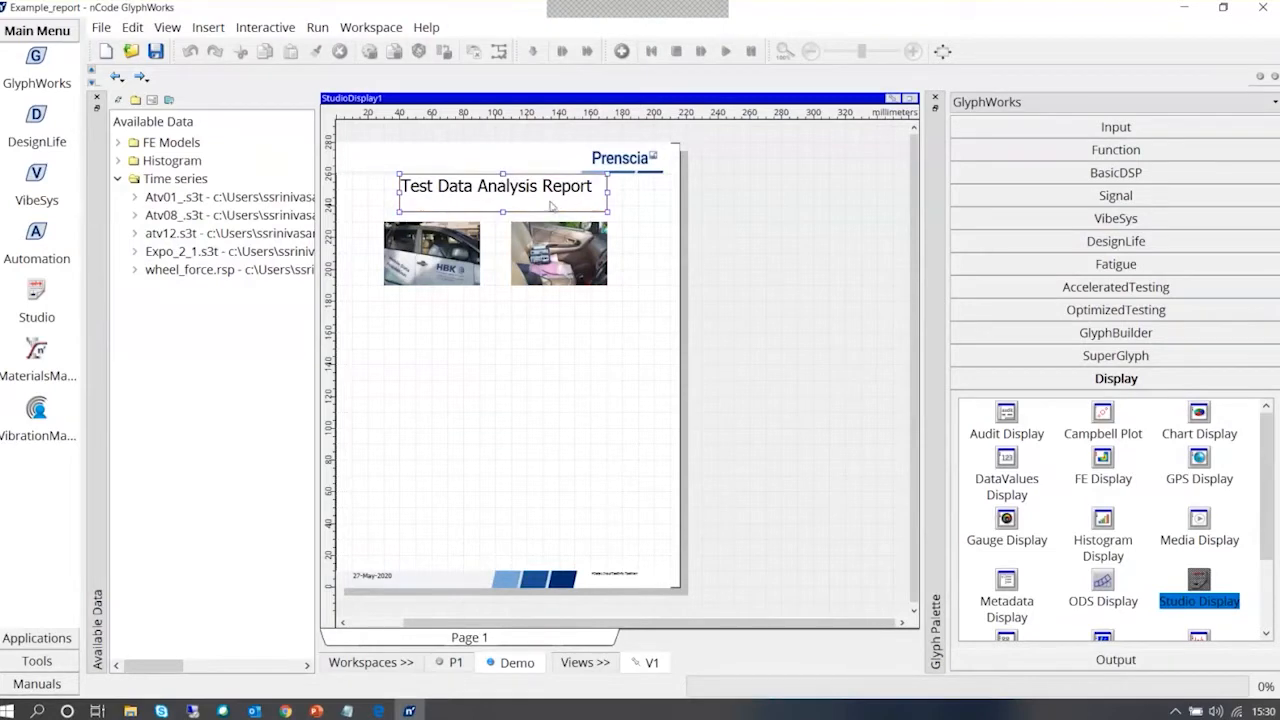
left_click_drag(555, 203, 552, 391)
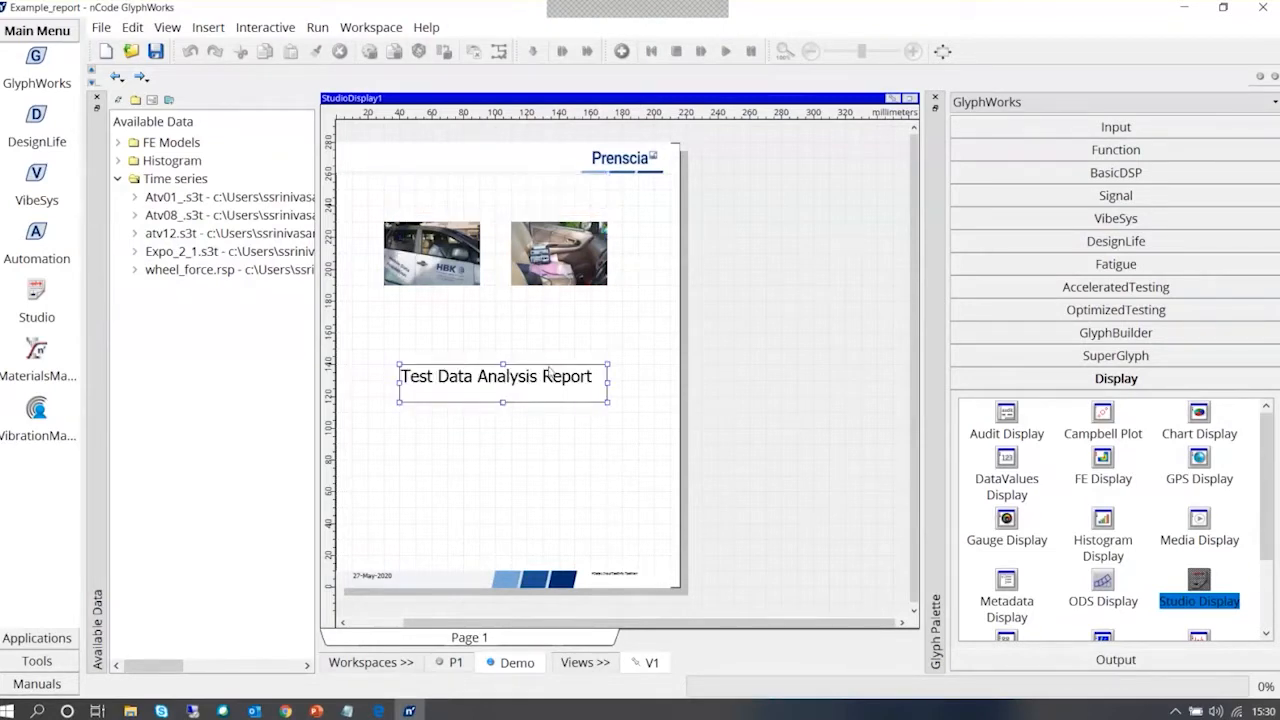
Change the footer date's text expression to eval(date(1)) and apply it
left_click(565, 262)
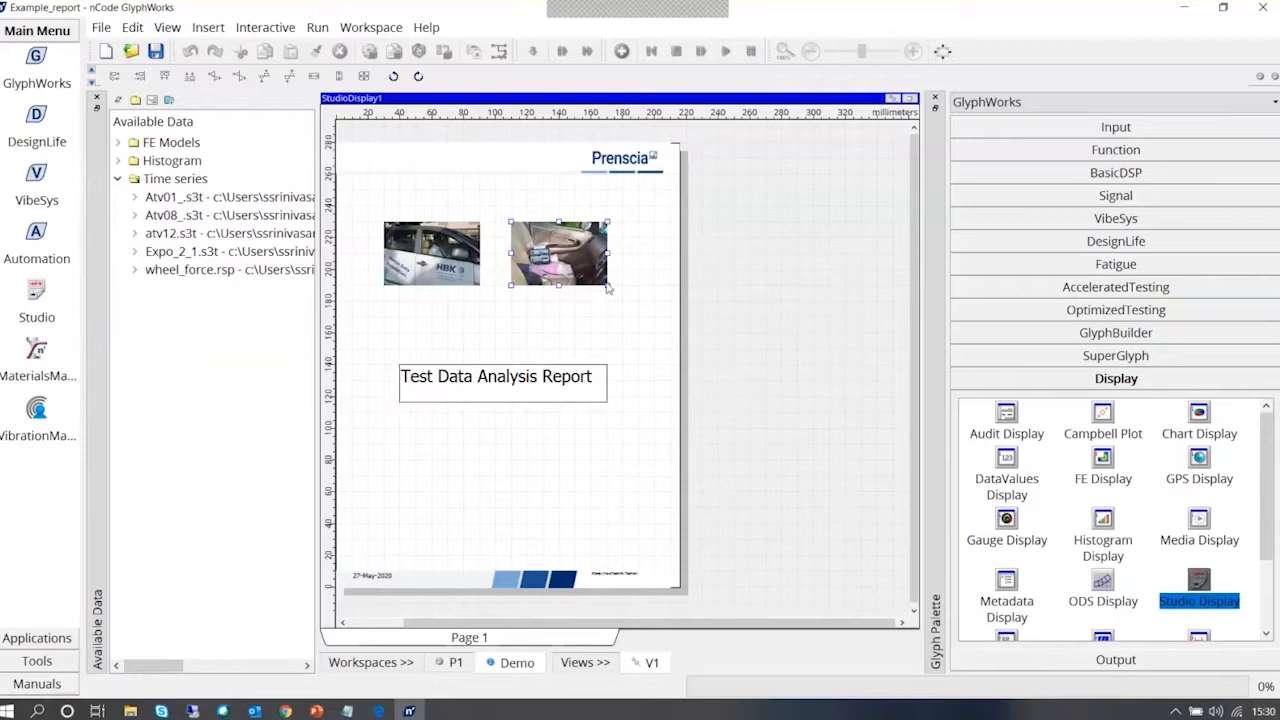
left_click(404, 543)
left_click(387, 583)
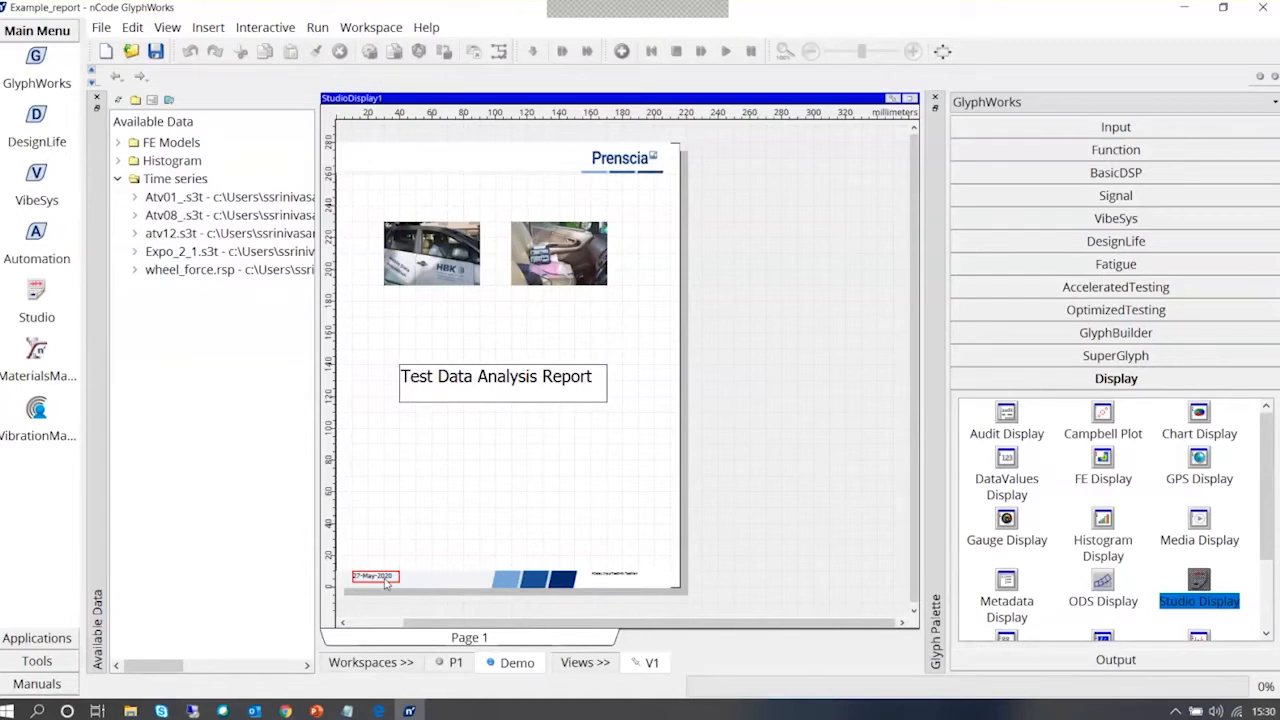
left_click(387, 583)
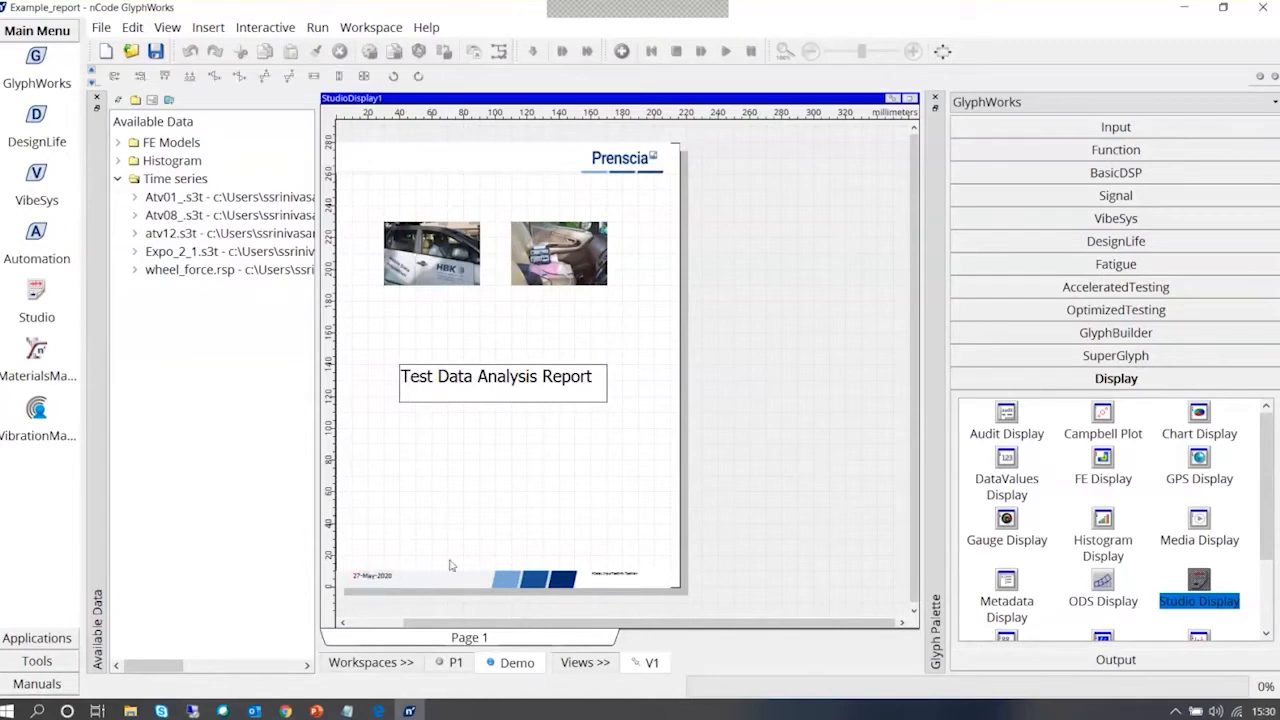
right_click(452, 582)
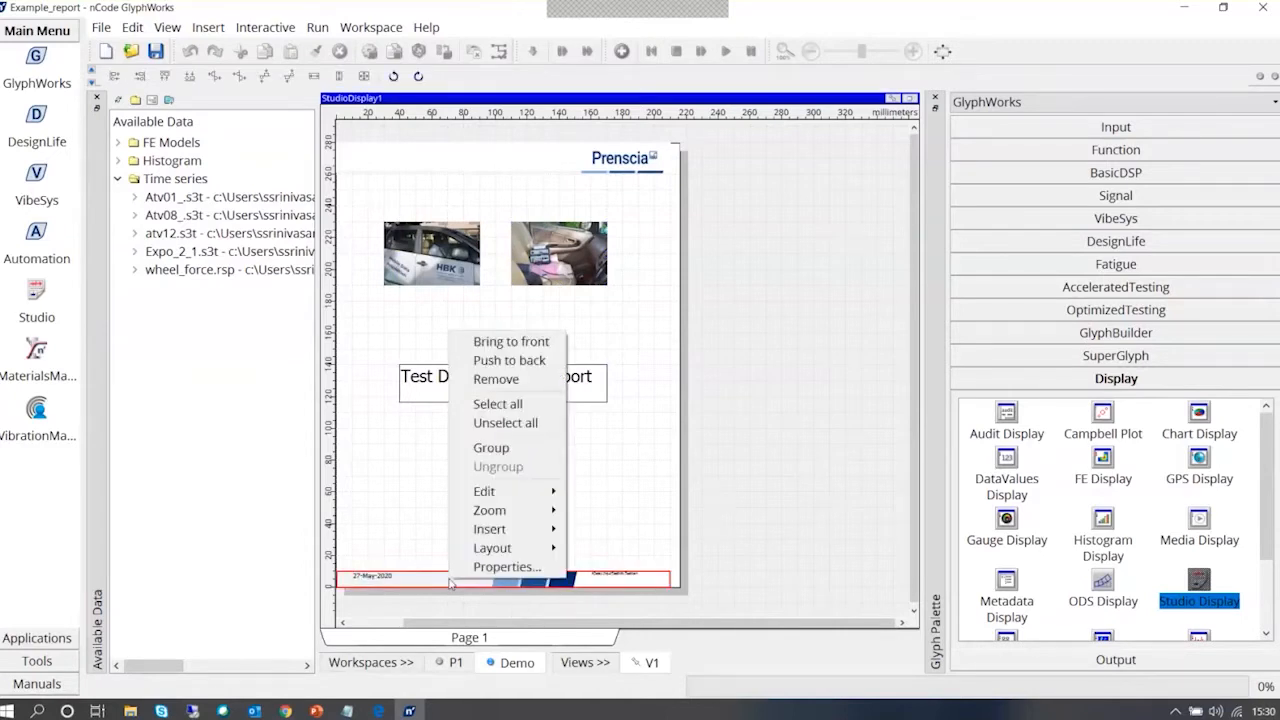
double_click(376, 580)
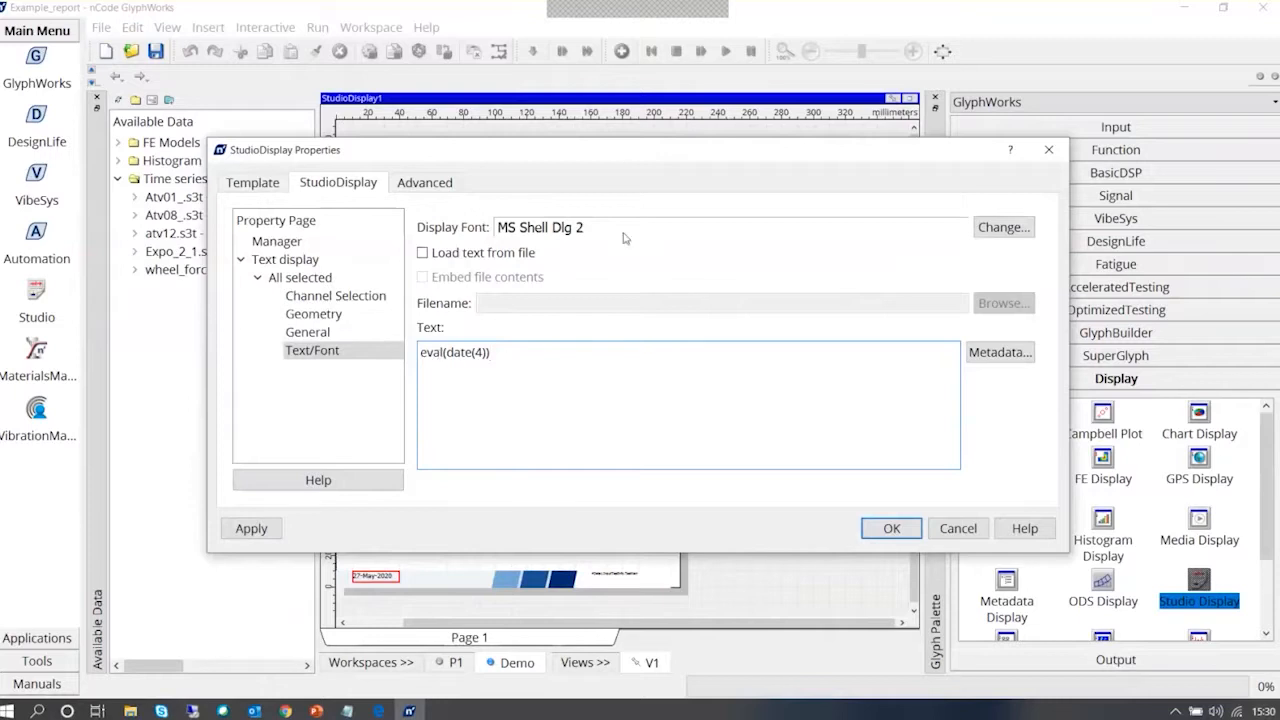
left_click_drag(620, 157, 640, 77)
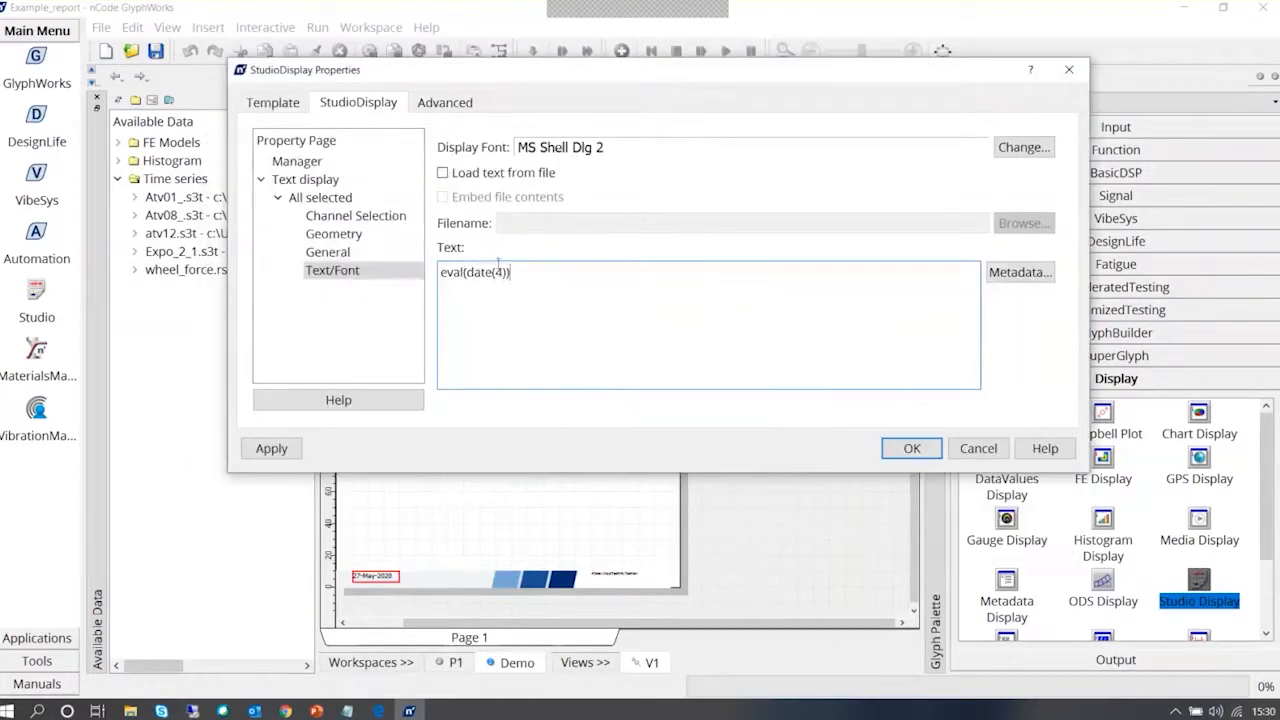
left_click(504, 272)
key("BackSpace")
type("1")
left_click(271, 448)
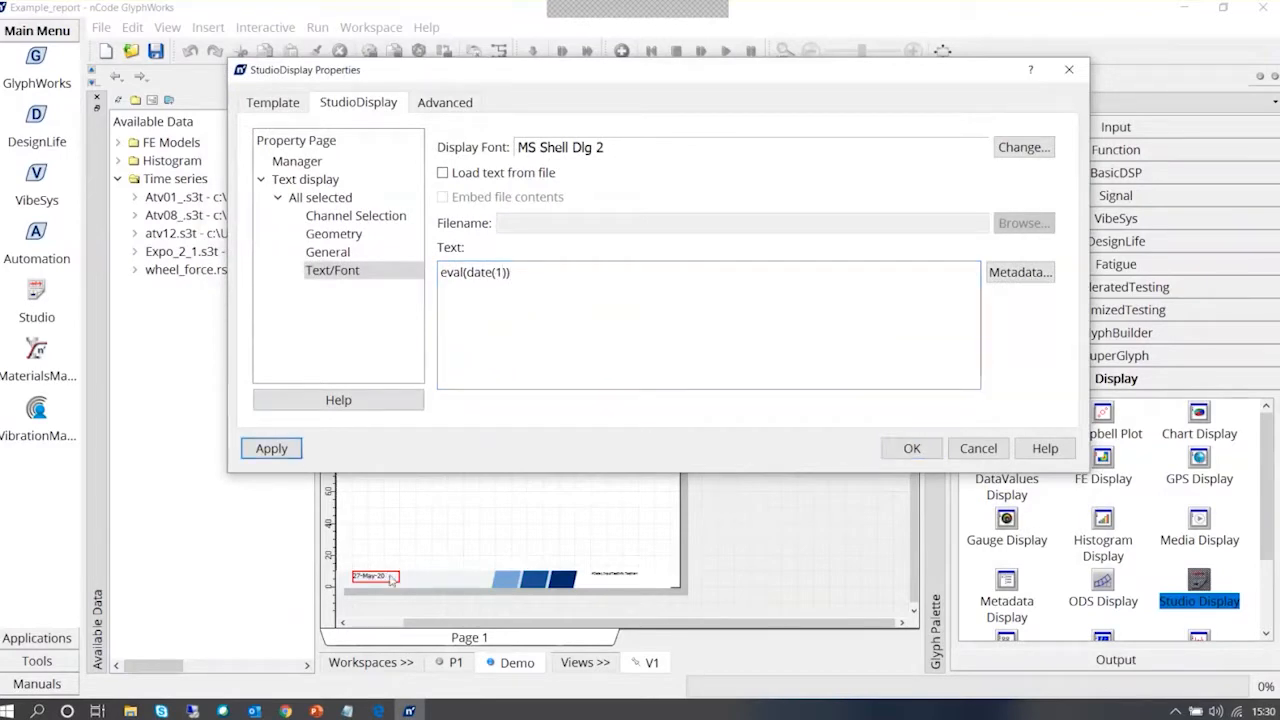
Set the footer date's text expression back to eval(date(4)) and accept the properties
double_click(497, 272)
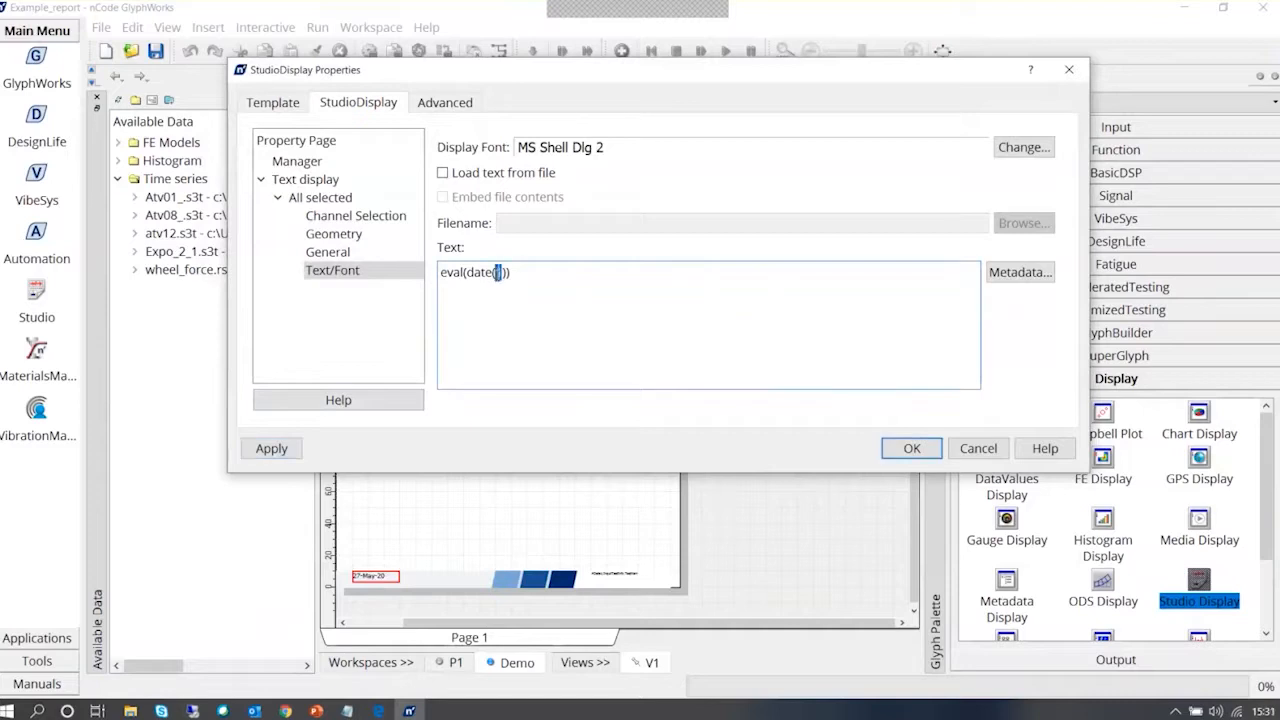
type("4")
left_click(271, 448)
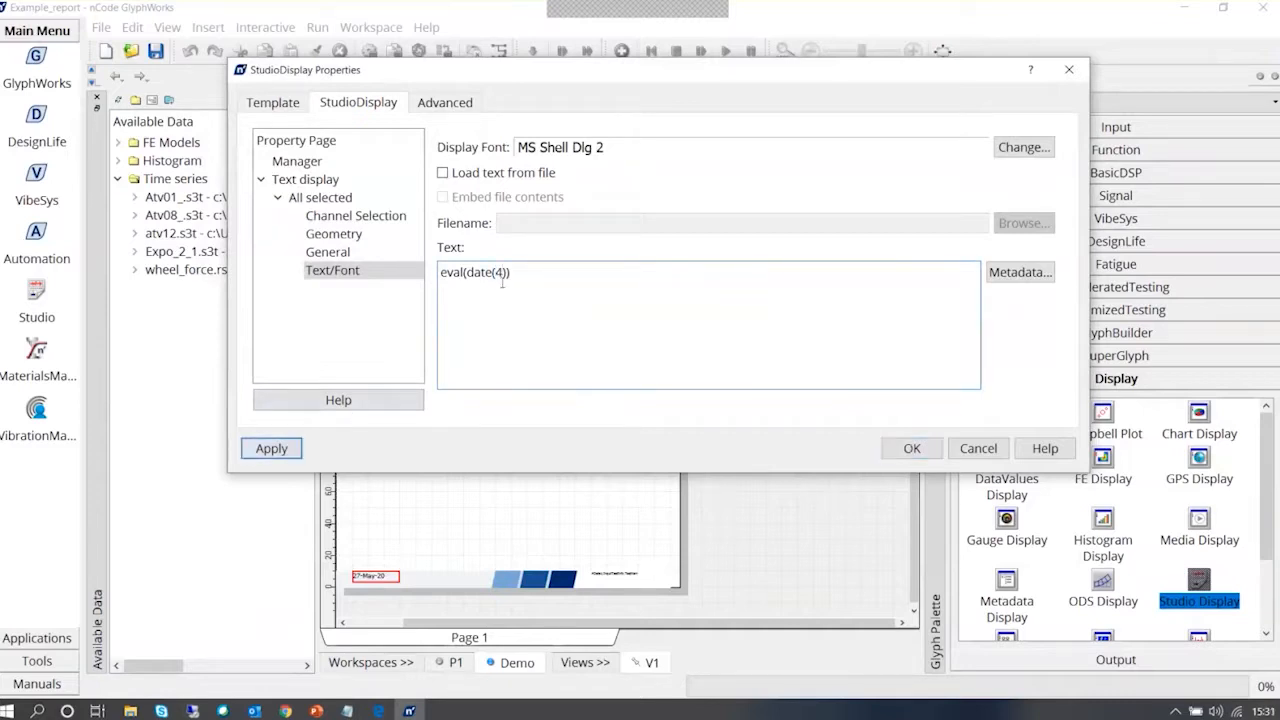
left_click(912, 448)
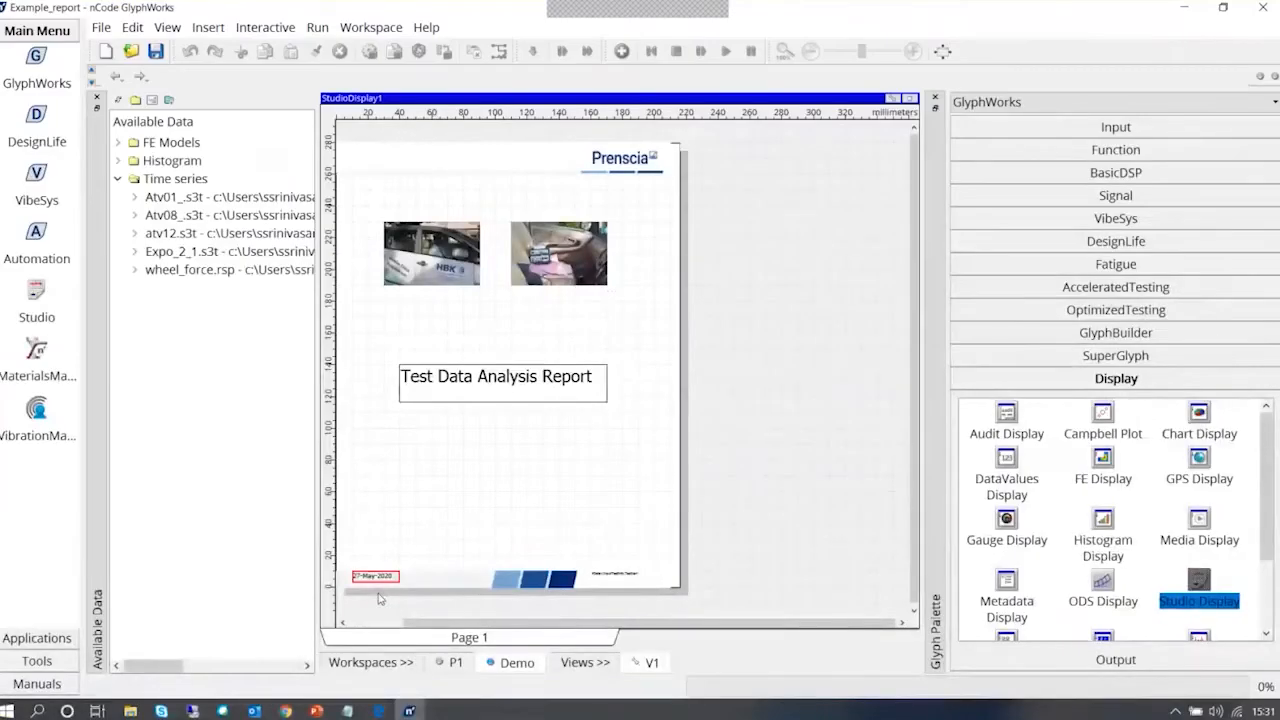
Inspect the text expression behind the test name field in the page footer
left_click(613, 578)
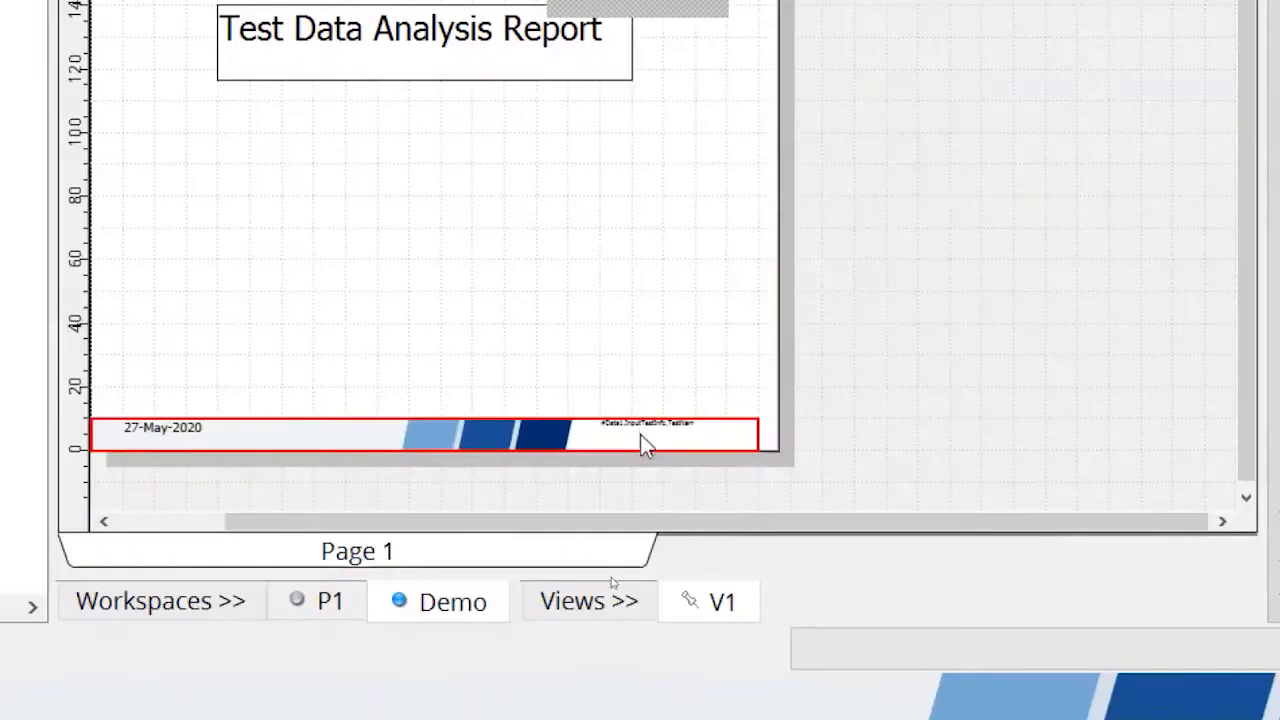
right_click(615, 578)
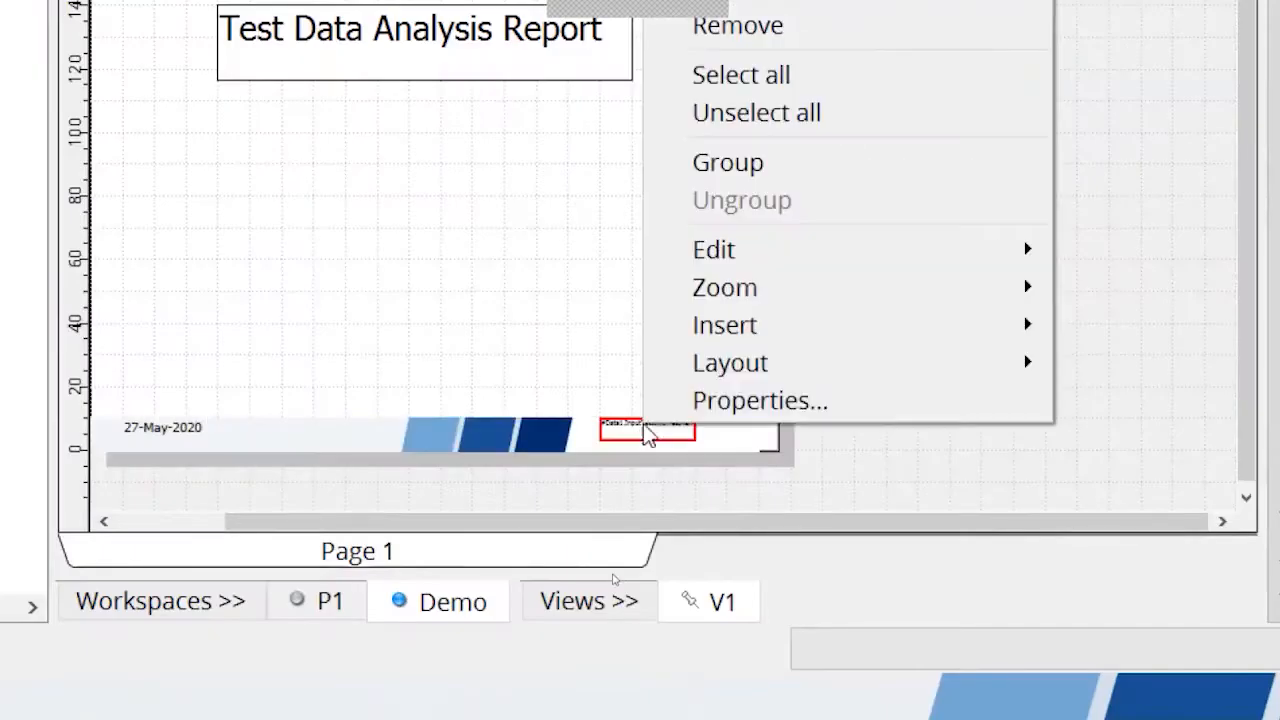
left_click(755, 402)
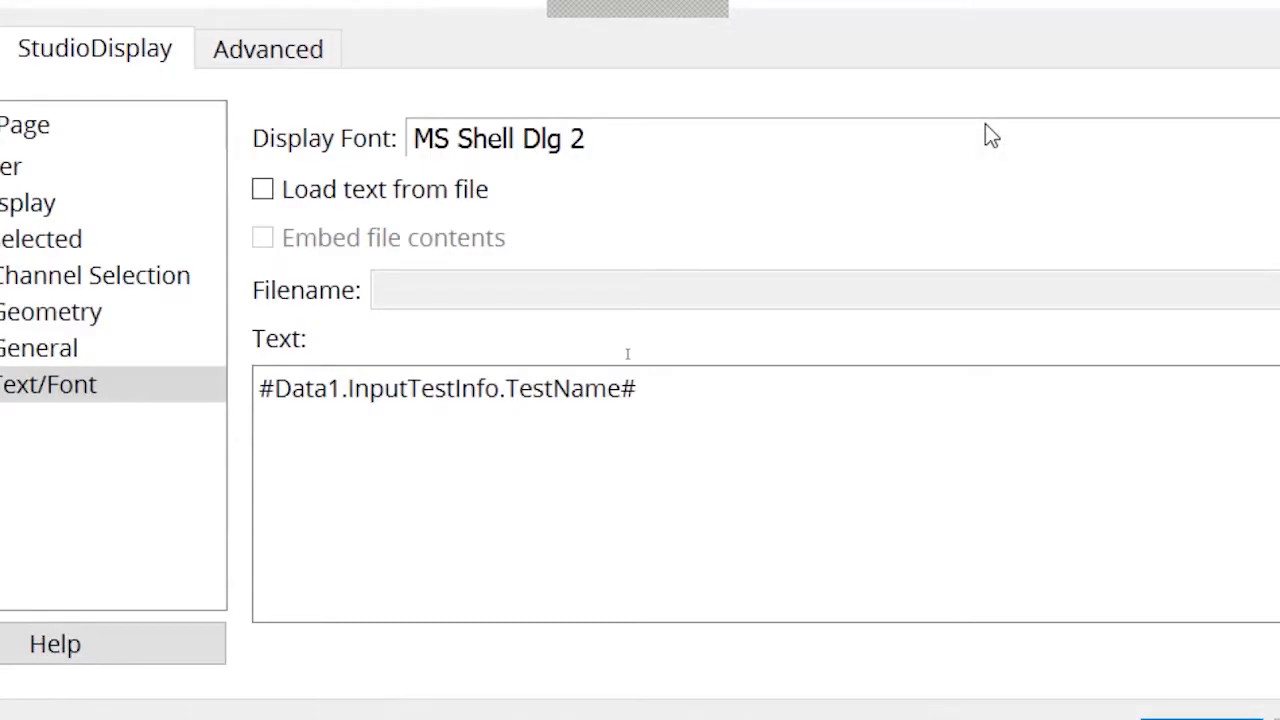
left_click(674, 392)
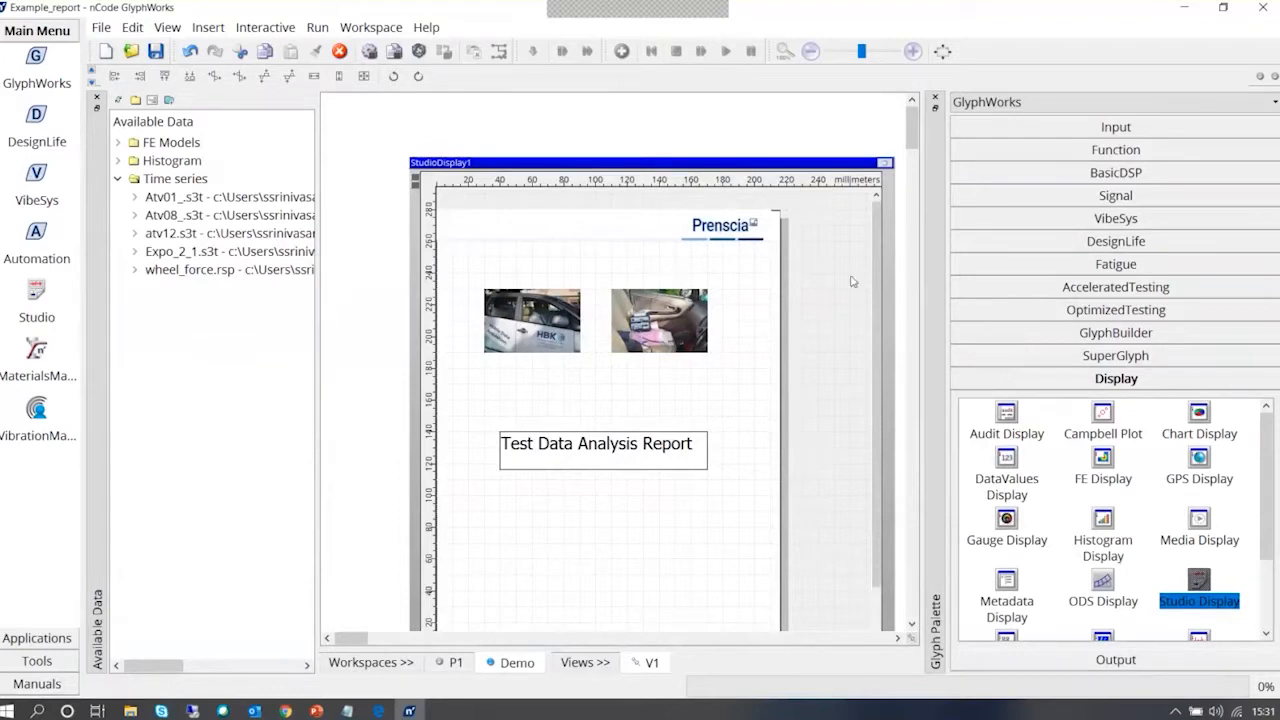
Switch to the P1 workspace and load the Atv01_.s3t time series into the time series input glyph
left_click(884, 163)
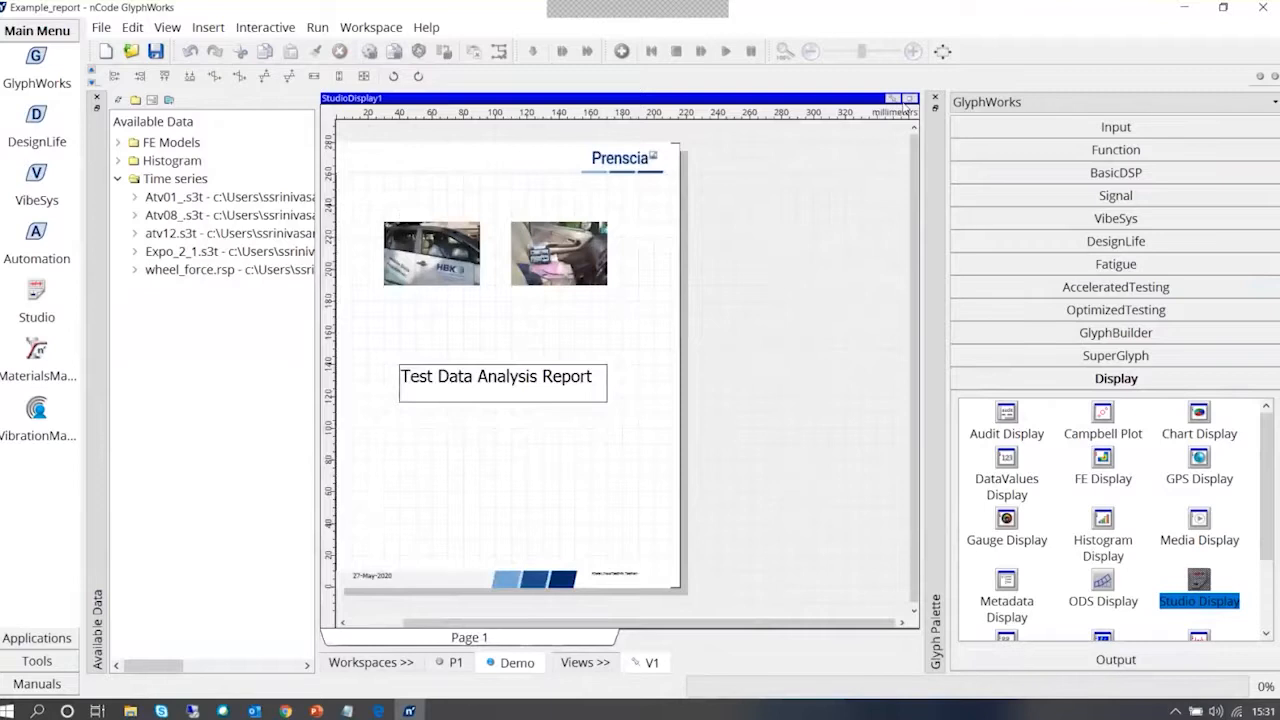
left_click(909, 98)
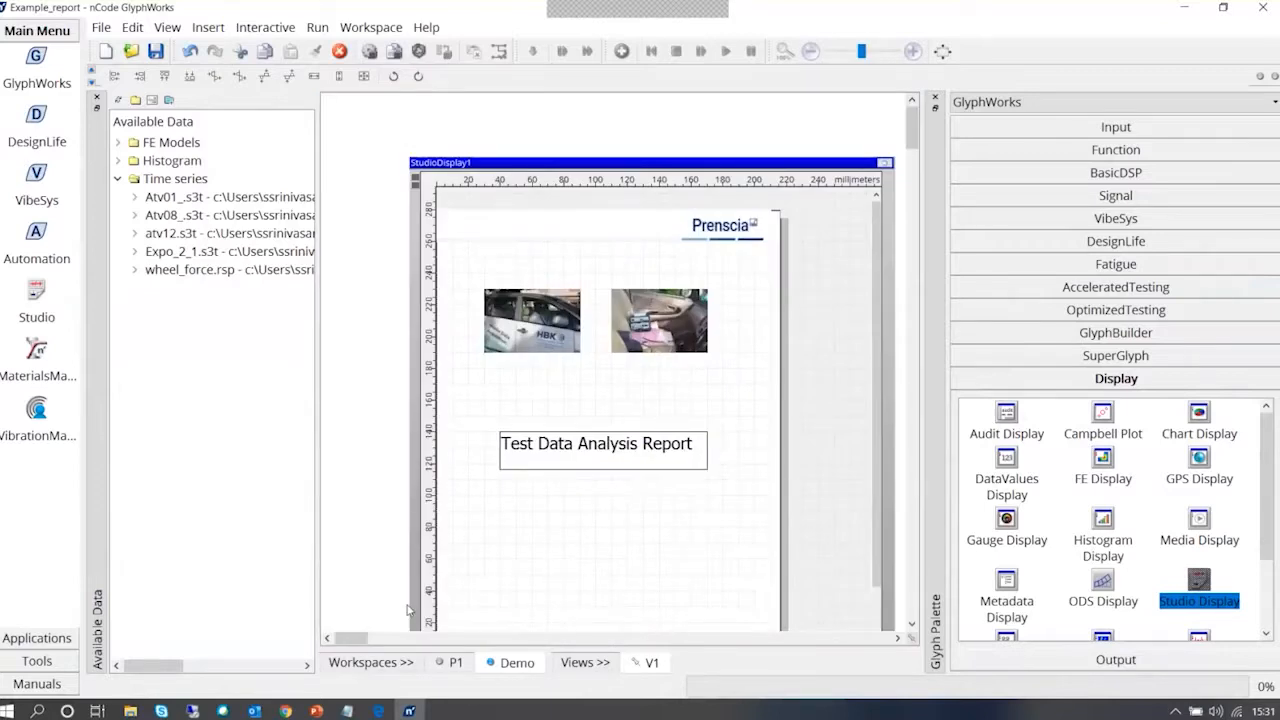
left_click(453, 662)
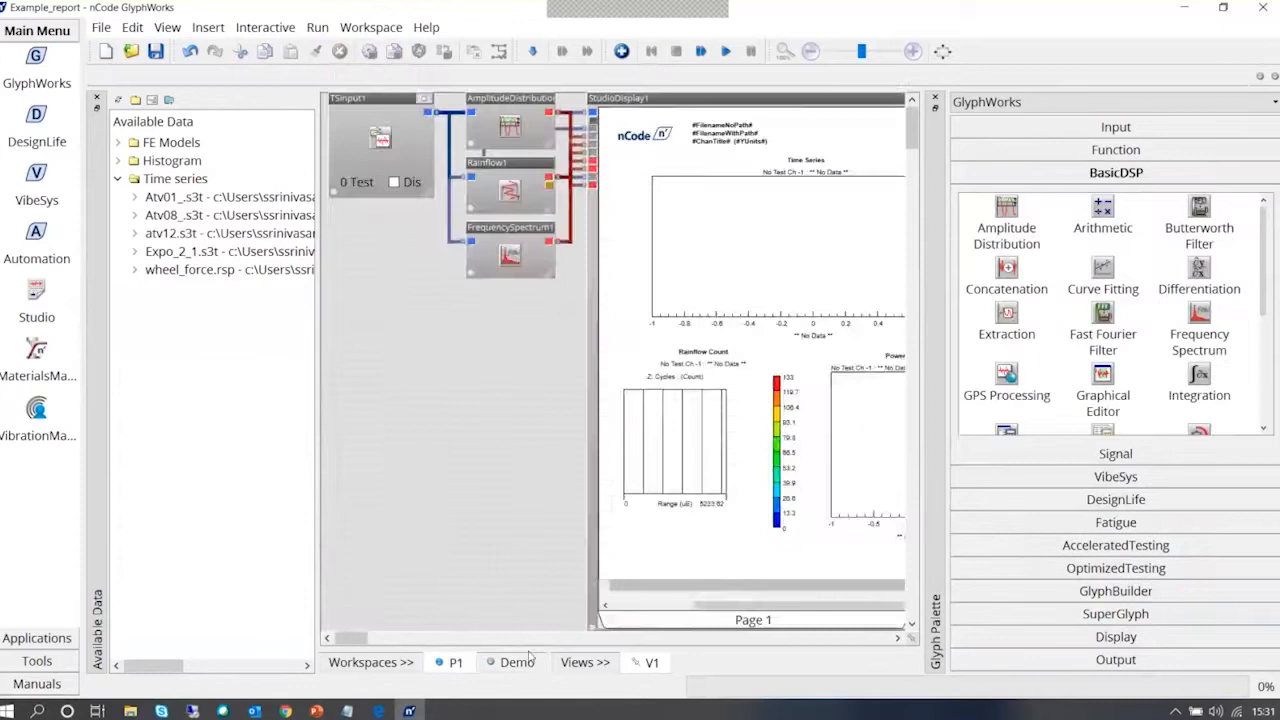
left_click_drag(360, 639, 340, 613)
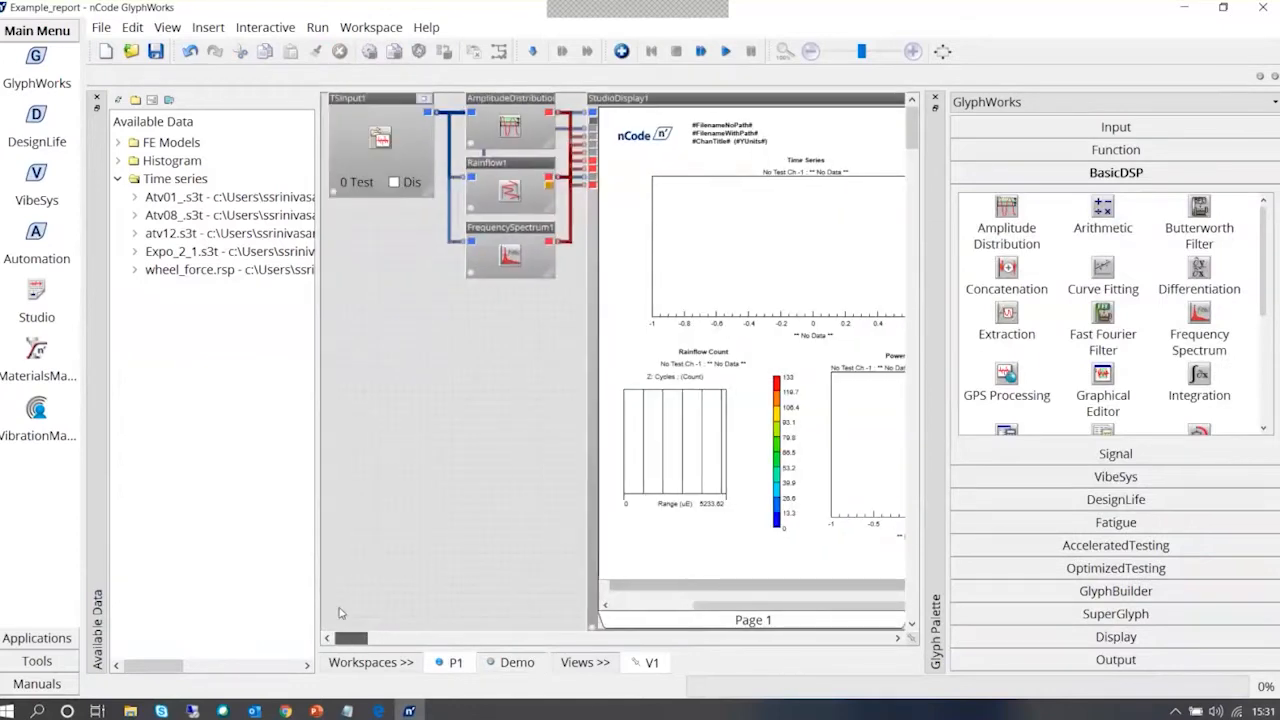
left_click_drag(230, 196, 397, 172)
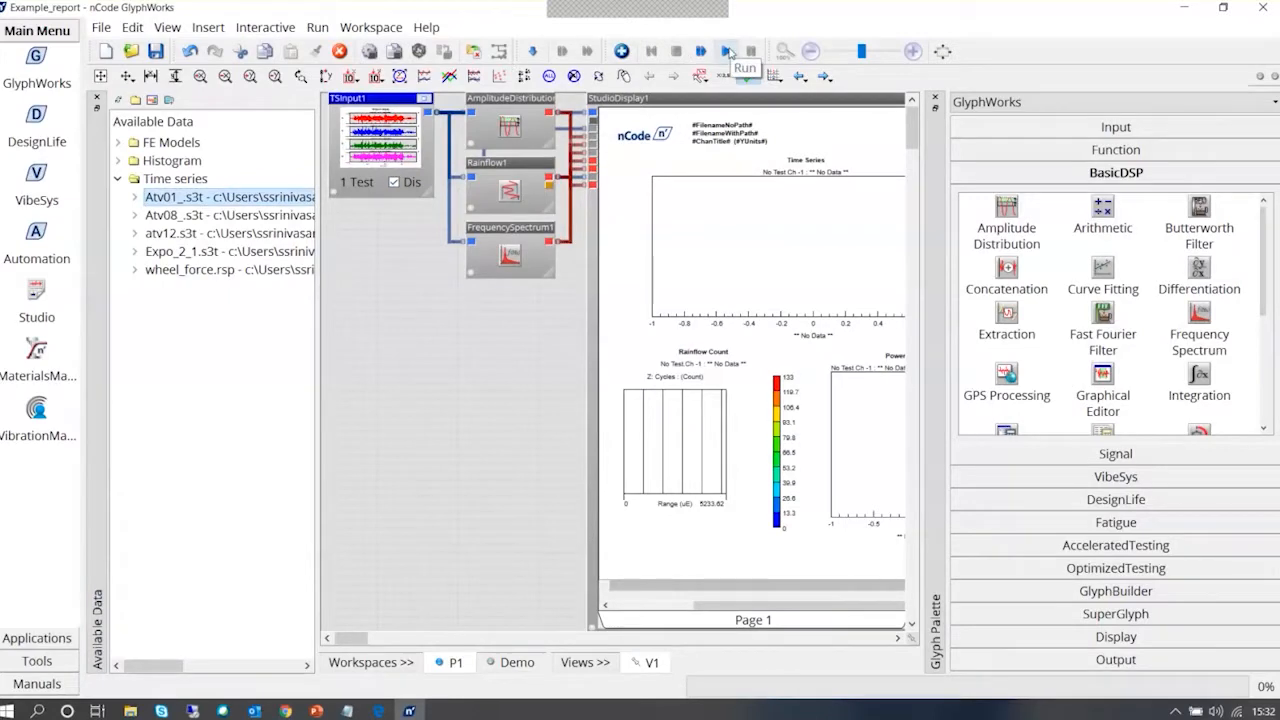
Examine the plots and signal statistics laid out in the P1 Studio Display report, including the Time Series plot
left_click(380, 647)
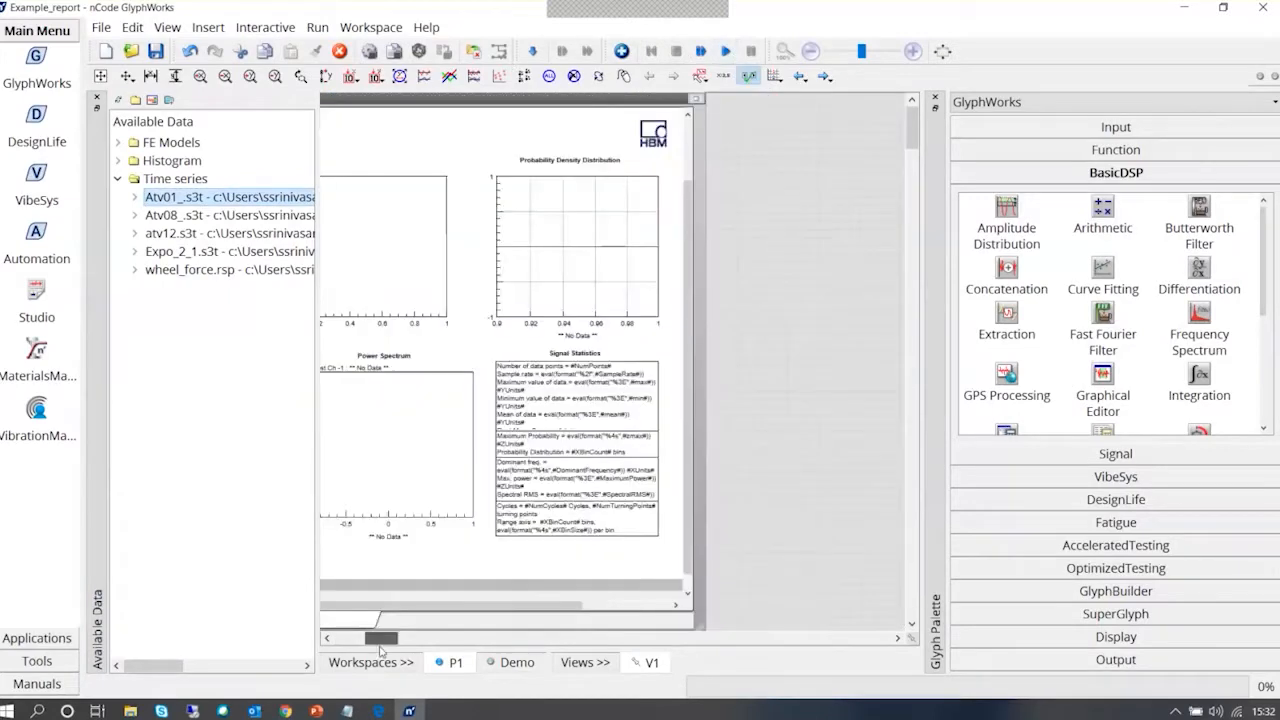
mouse_move(380, 647)
left_mouse_down()
mouse_move(350, 648)
mouse_move(363, 649)
left_mouse_up()
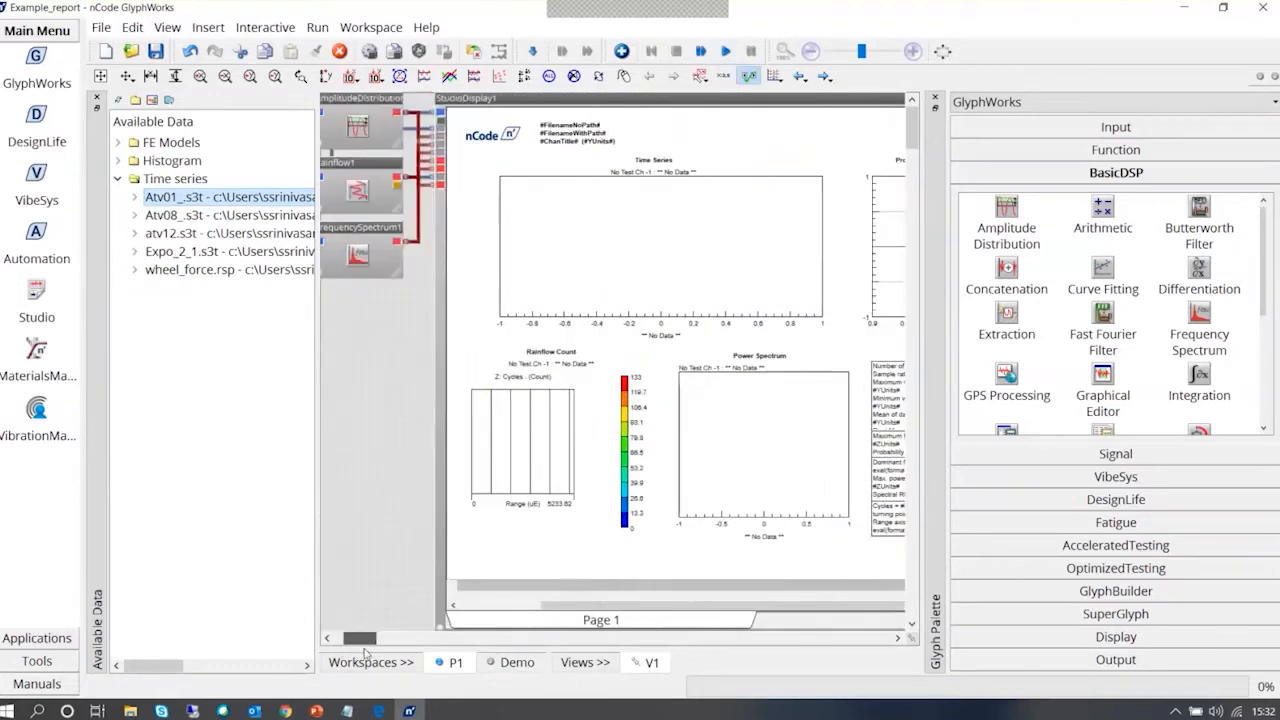
left_click(648, 228)
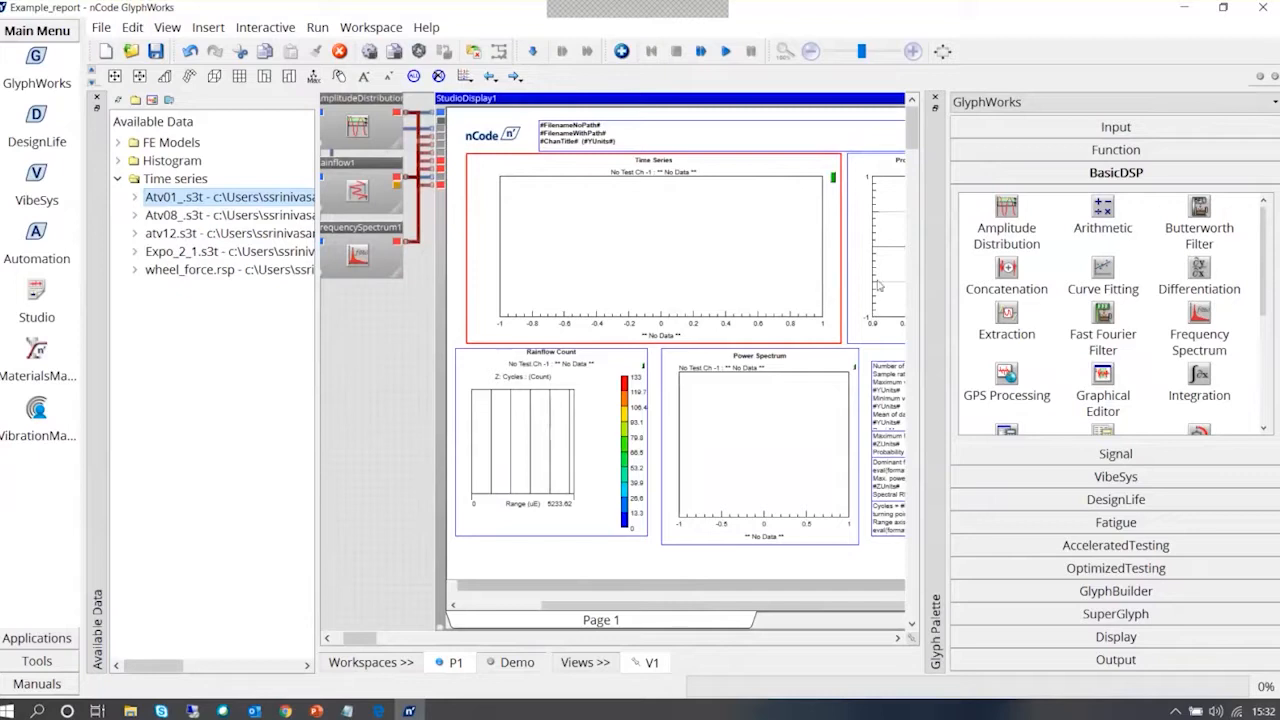
Widen the P1 workspace area and examine the Signal Statistics text boxes and the Rainflow Count plot in the Studio Display report
left_click_drag(368, 637, 380, 637)
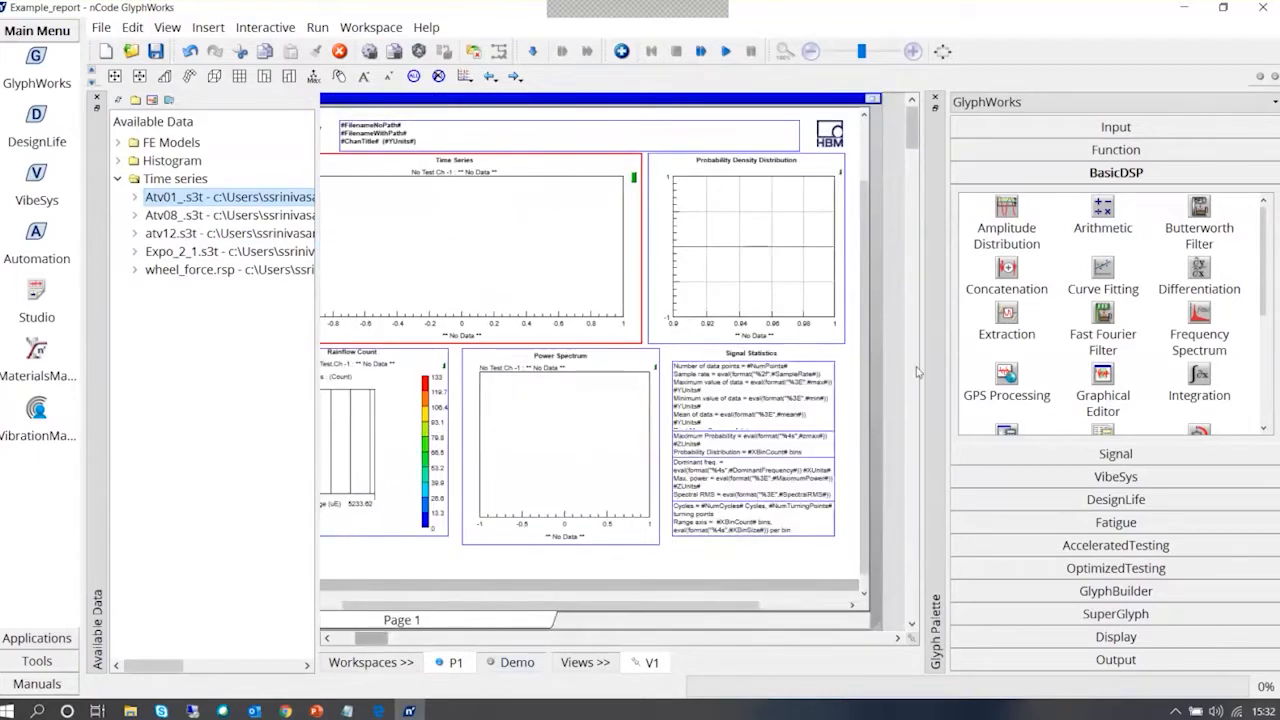
left_click_drag(923, 368, 1166, 376)
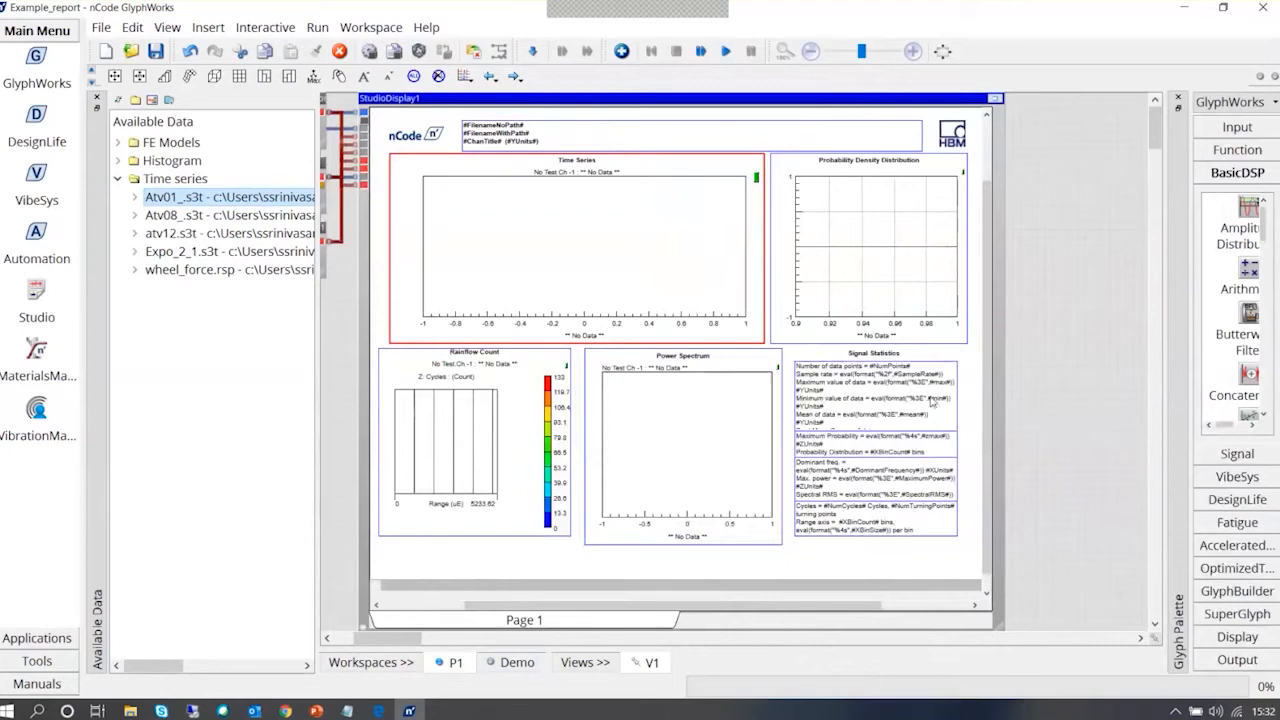
left_click(814, 416)
left_click(834, 444)
left_click(842, 473)
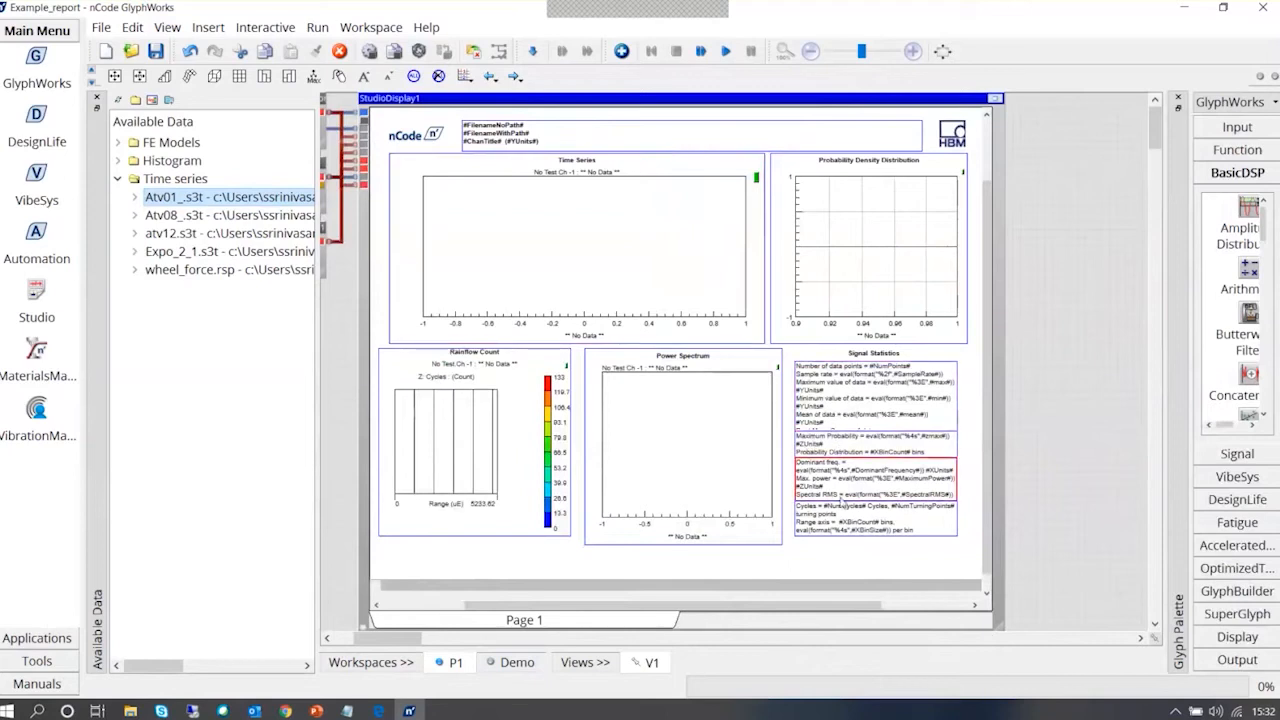
left_click(841, 515)
left_click(515, 465)
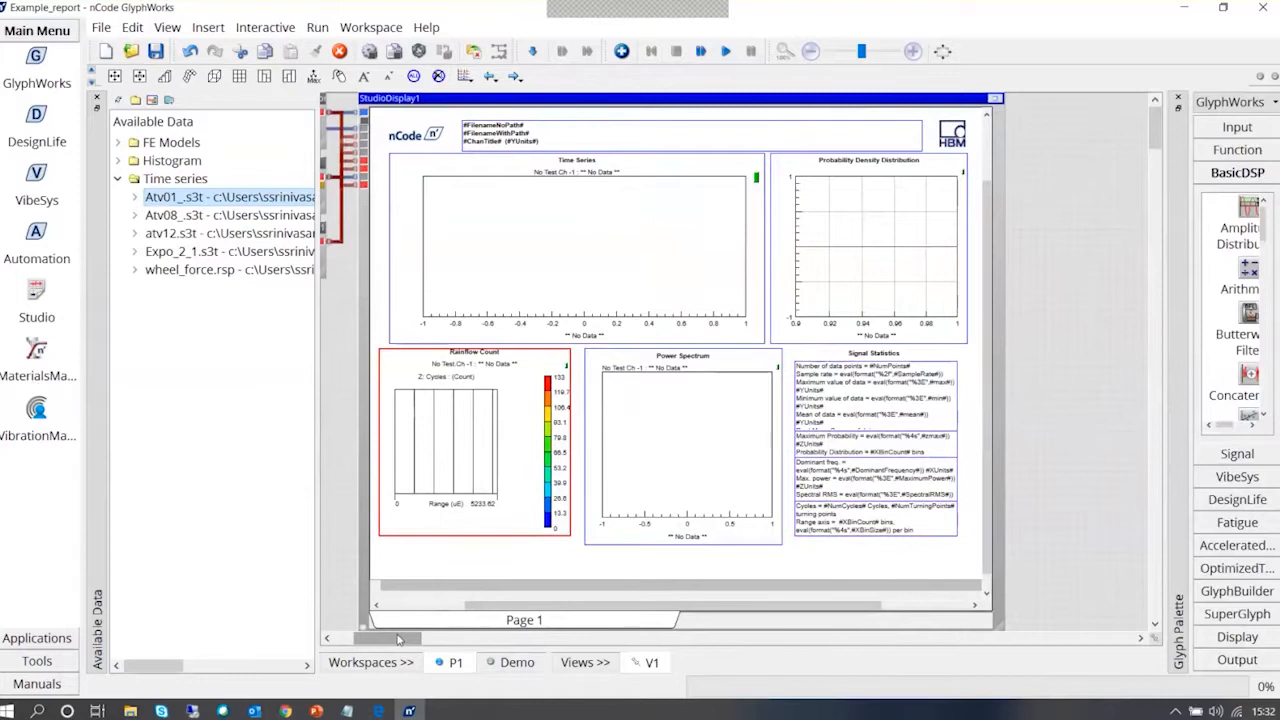
Run the P1 flow to fill the report from the time series input, and maximize the Studio Display
left_click_drag(398, 640, 378, 640)
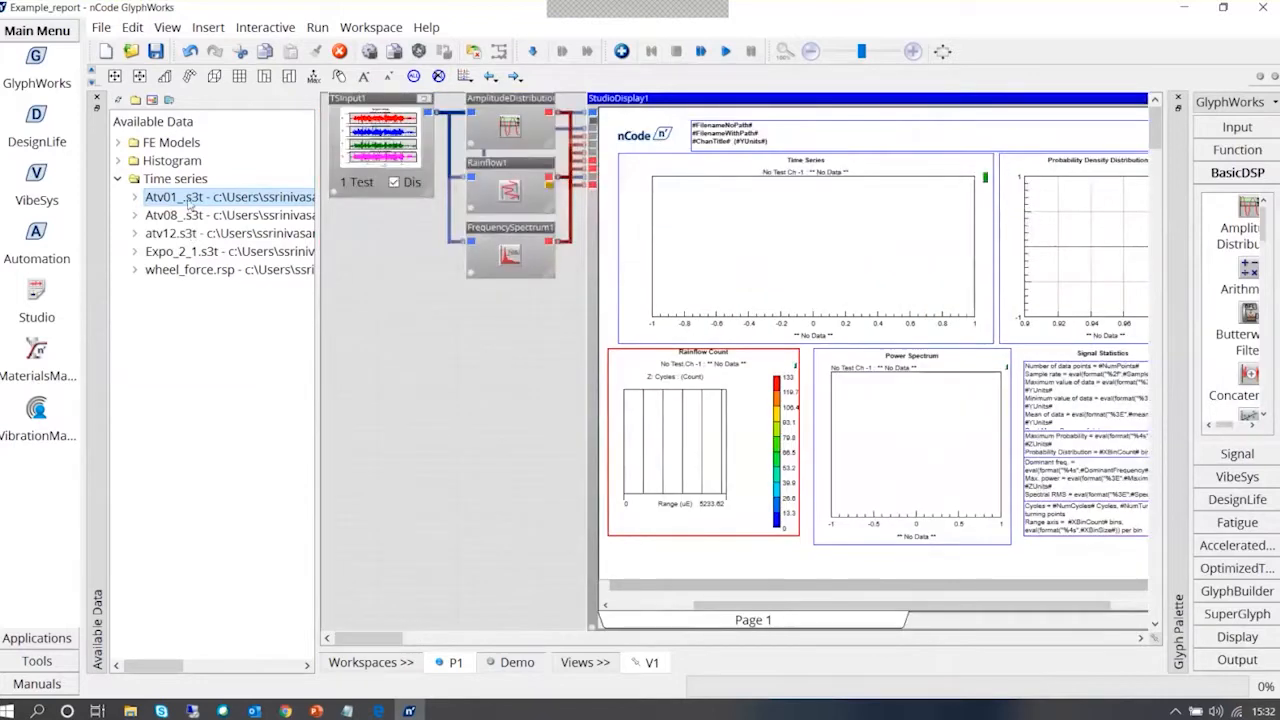
left_click(726, 51)
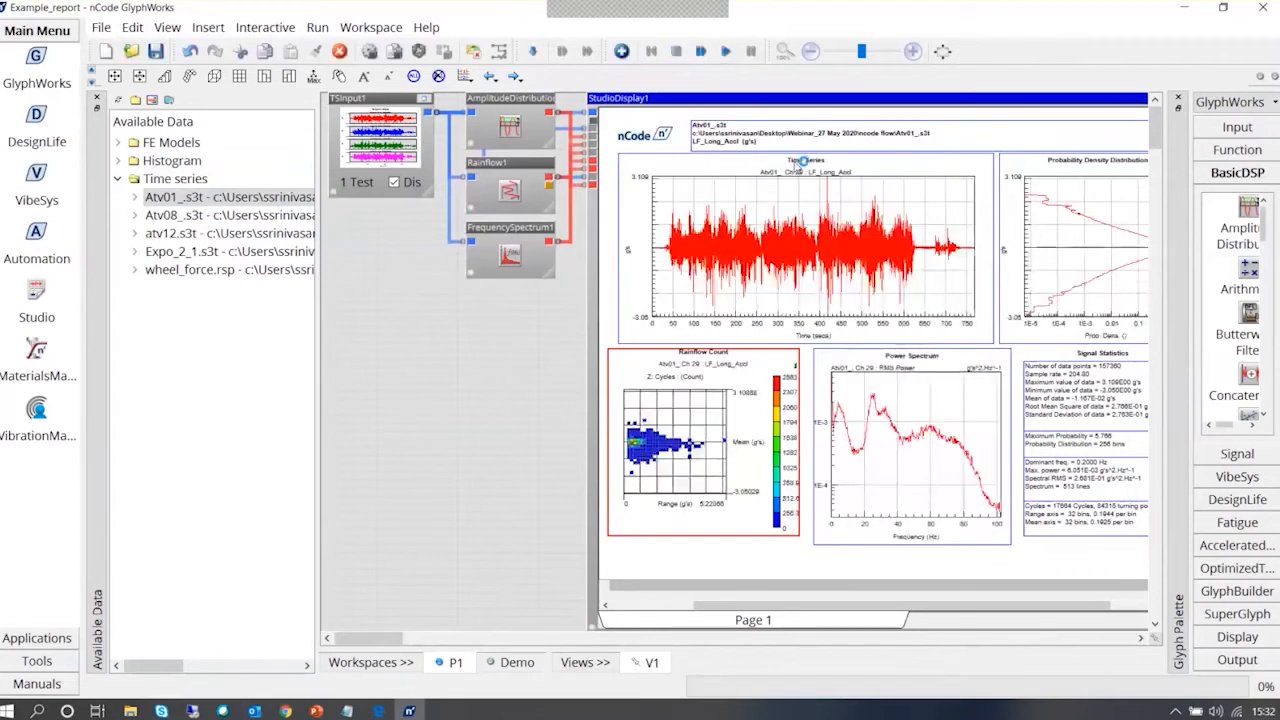
left_click(848, 231)
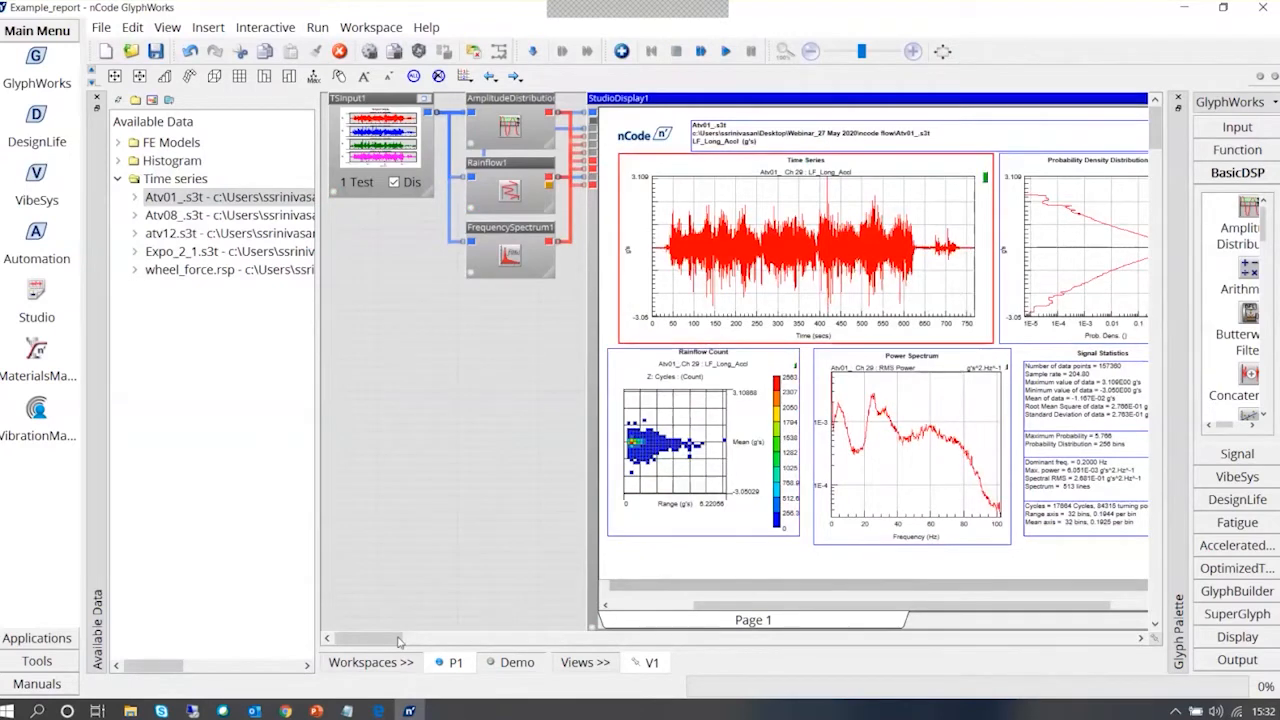
left_click_drag(398, 639, 418, 639)
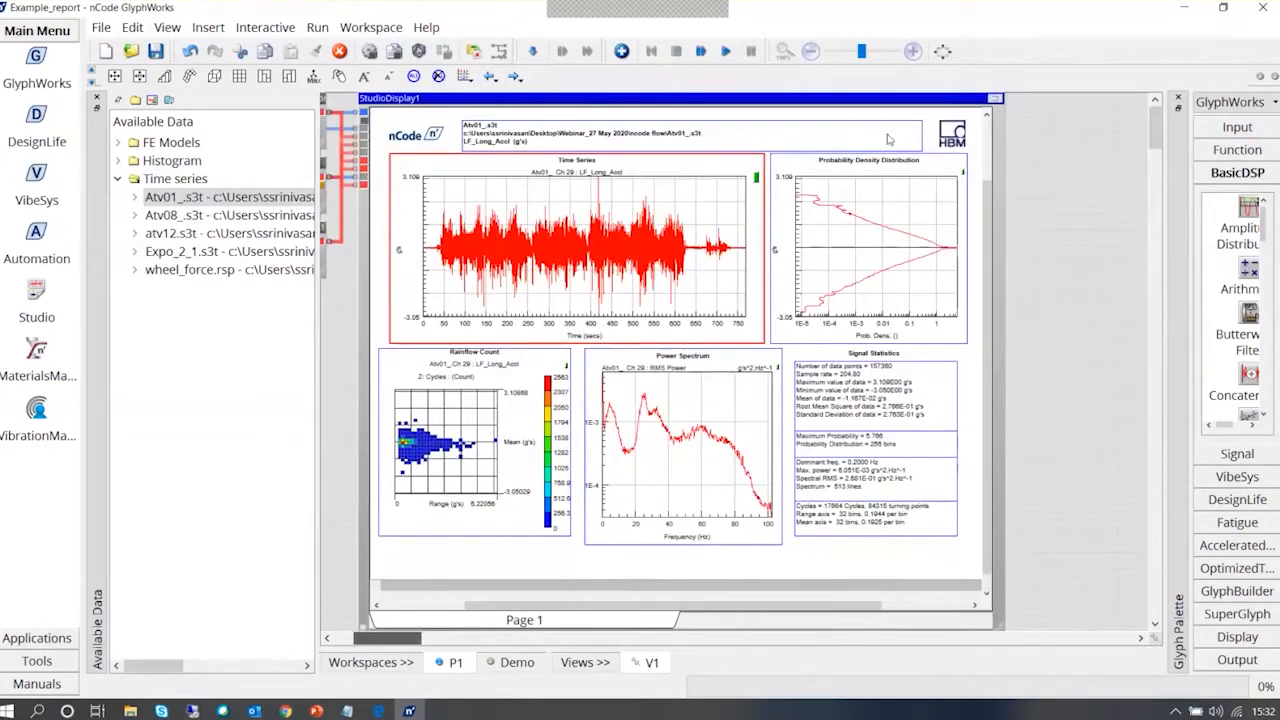
left_click(995, 98)
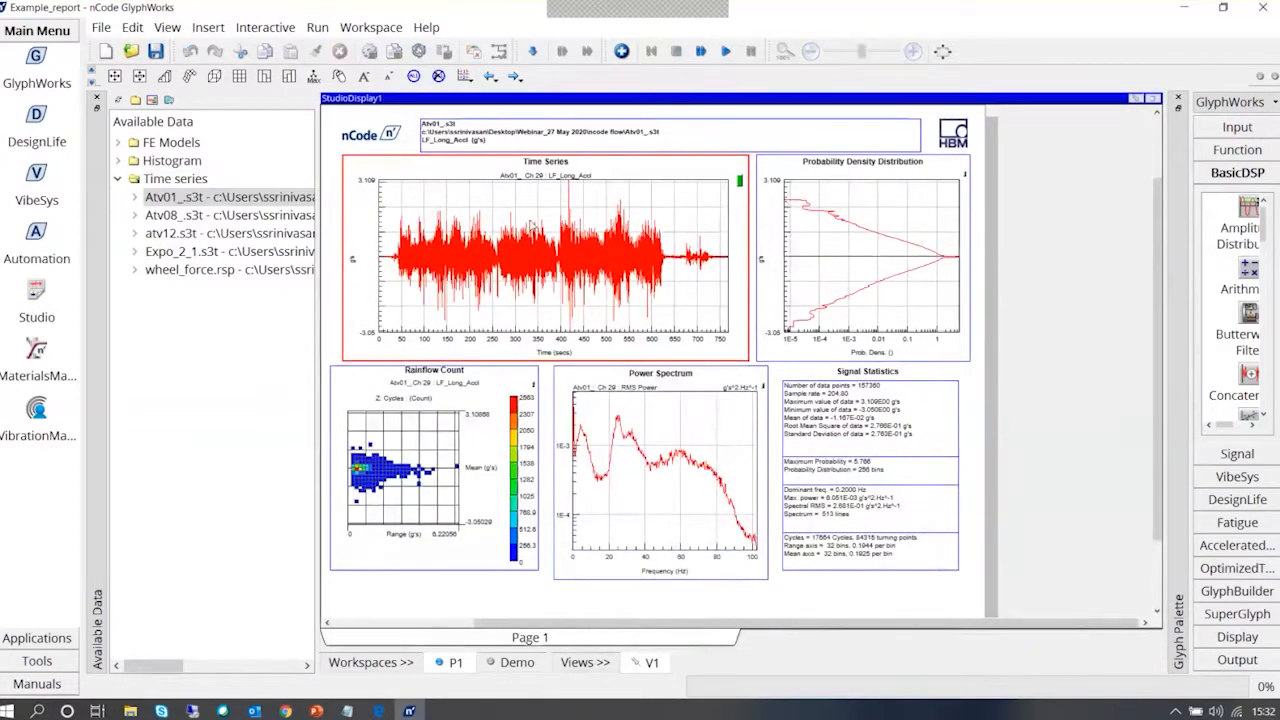
Zoom the Time Series plot in repeatedly to the range of about 266.08 to 266.14 seconds
left_click_drag(472, 240, 529, 242)
left_click_drag(474, 242, 598, 247)
left_click_drag(531, 250, 638, 268)
left_click_drag(569, 243, 606, 240)
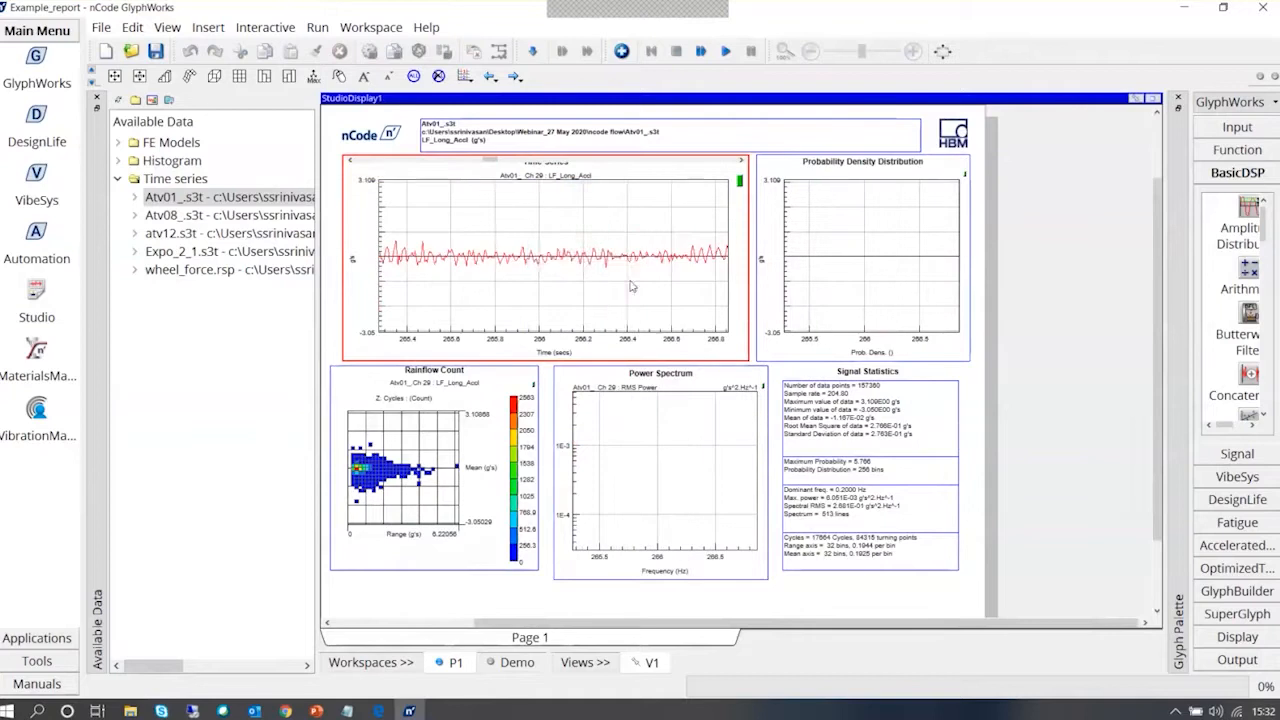
left_click_drag(371, 245, 527, 253)
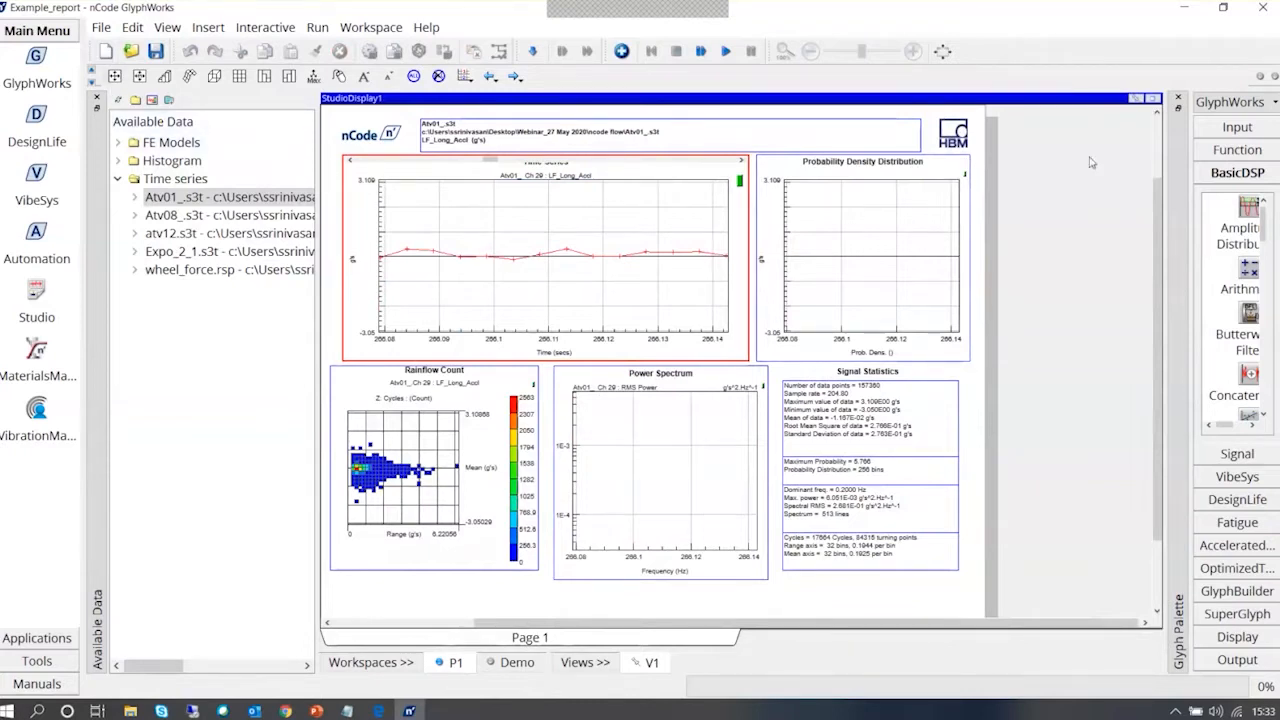
left_click(1153, 99)
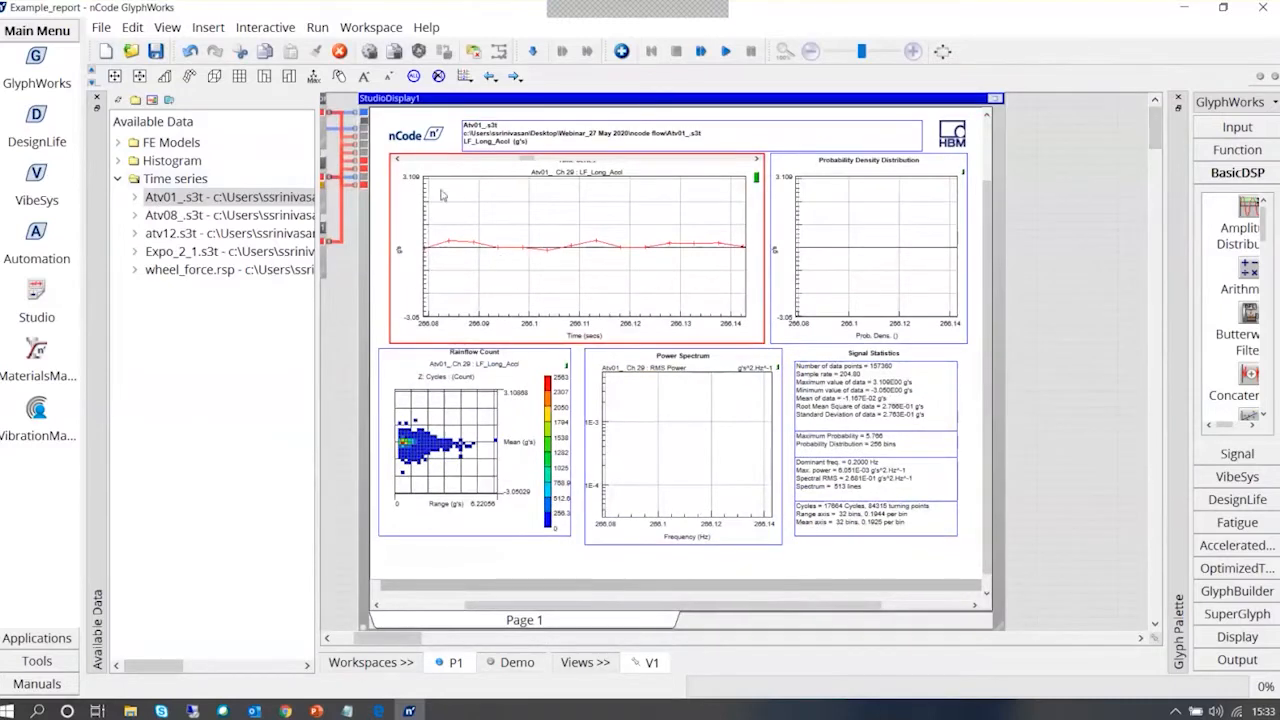
left_click(996, 100)
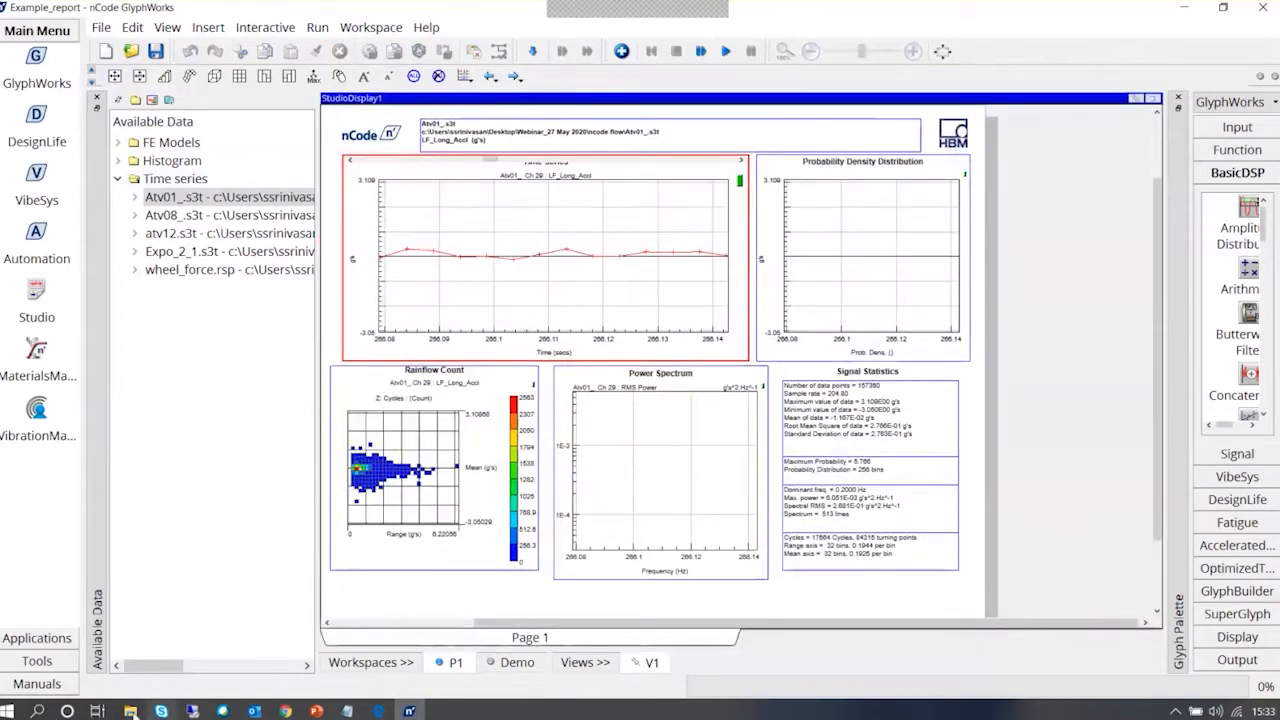
Switch to File Explorer, refresh the ncode flow folder and open the generated Atv01__report Word document
mouse_move(130, 710)
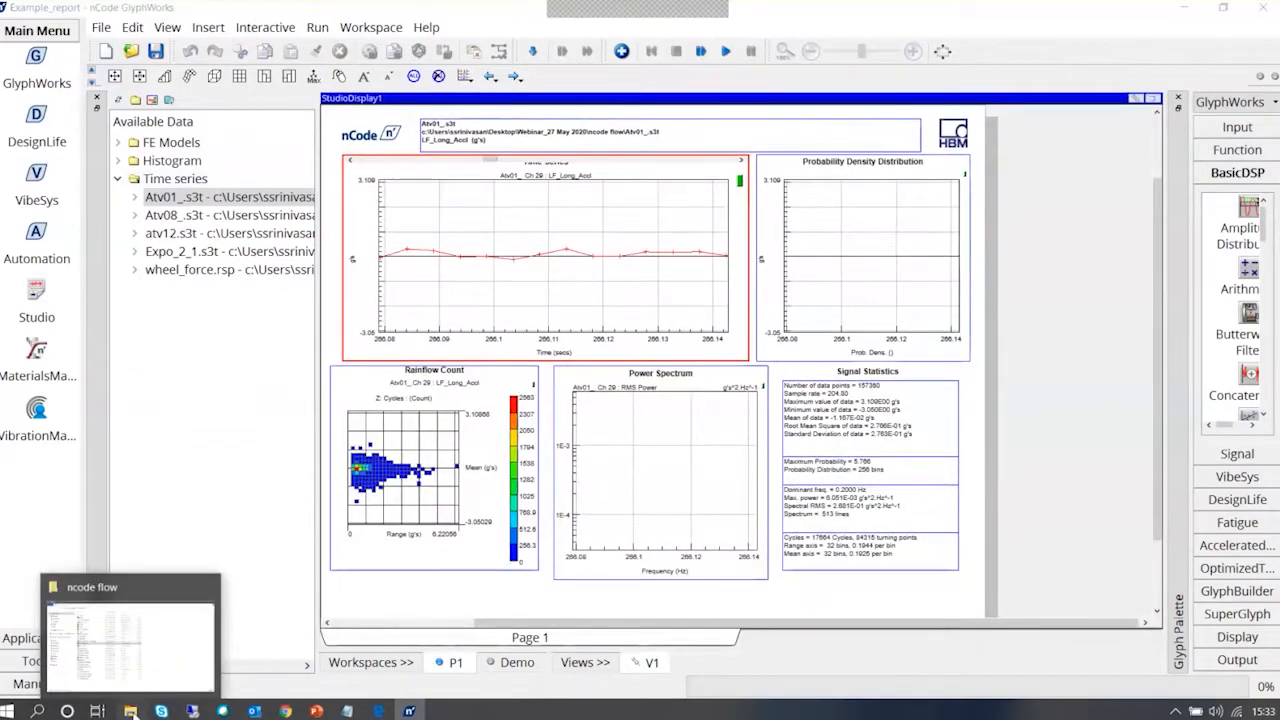
left_click(130, 710)
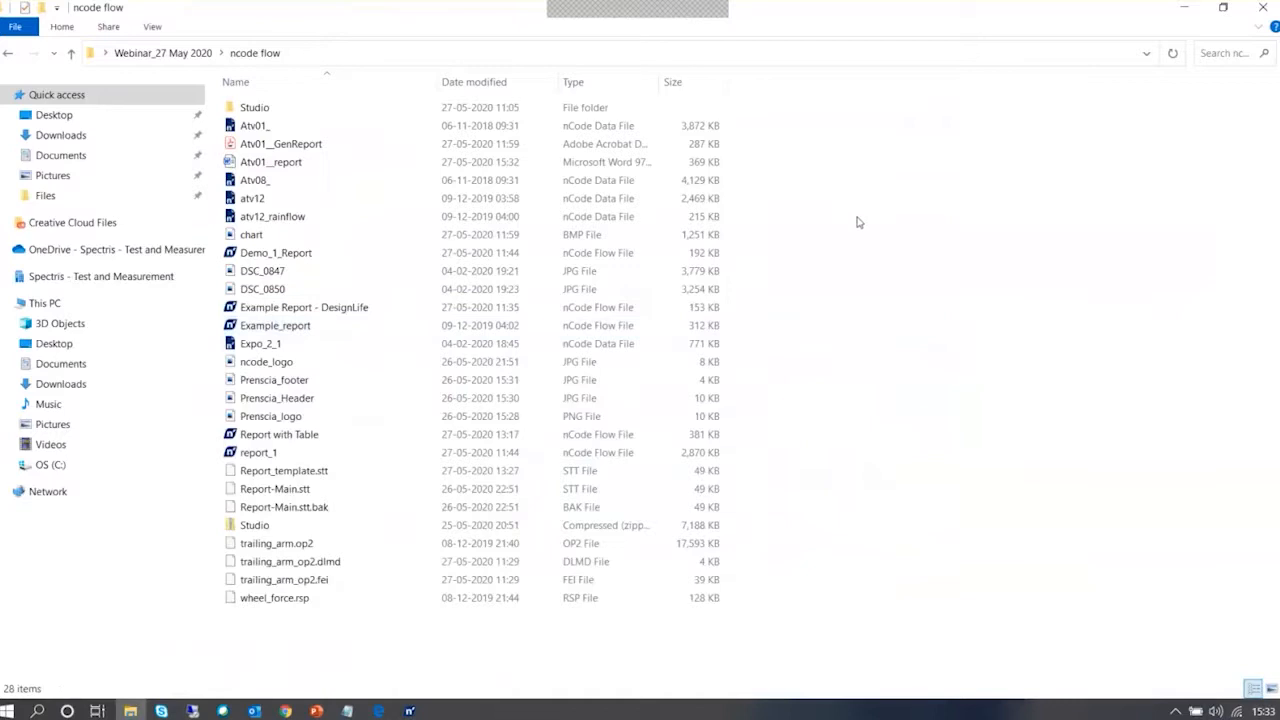
left_click(309, 338)
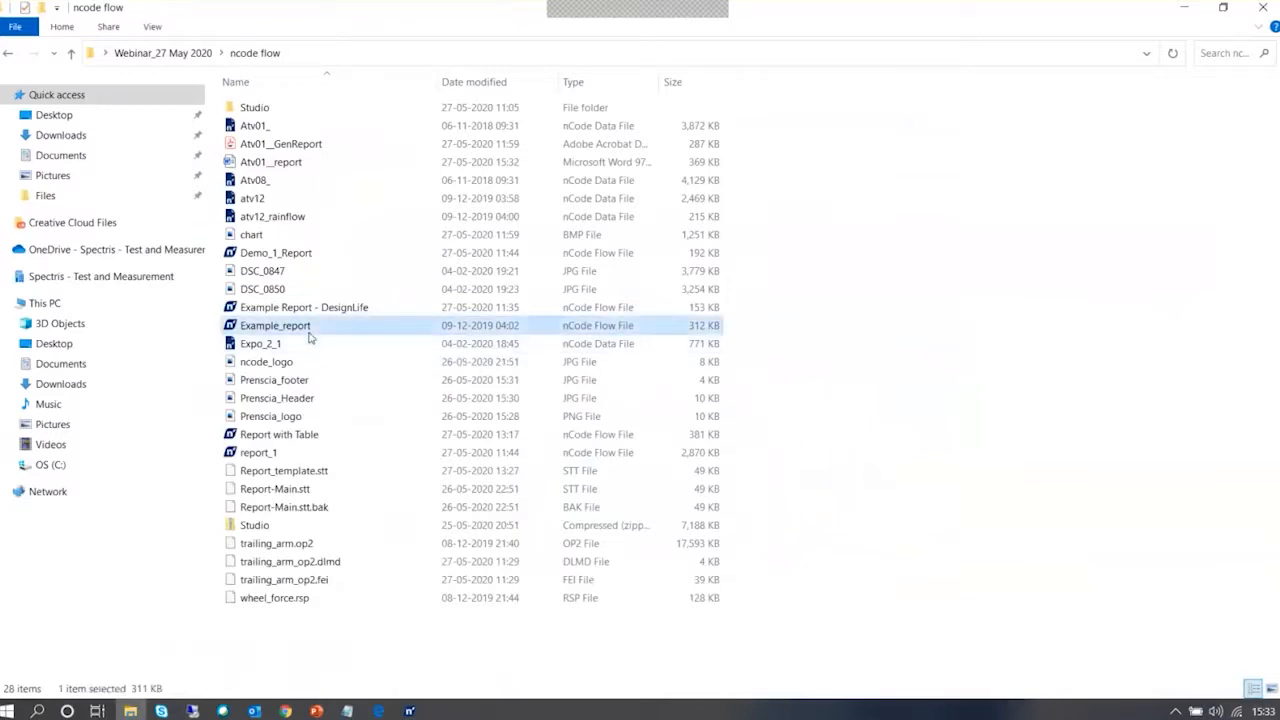
right_click(804, 158)
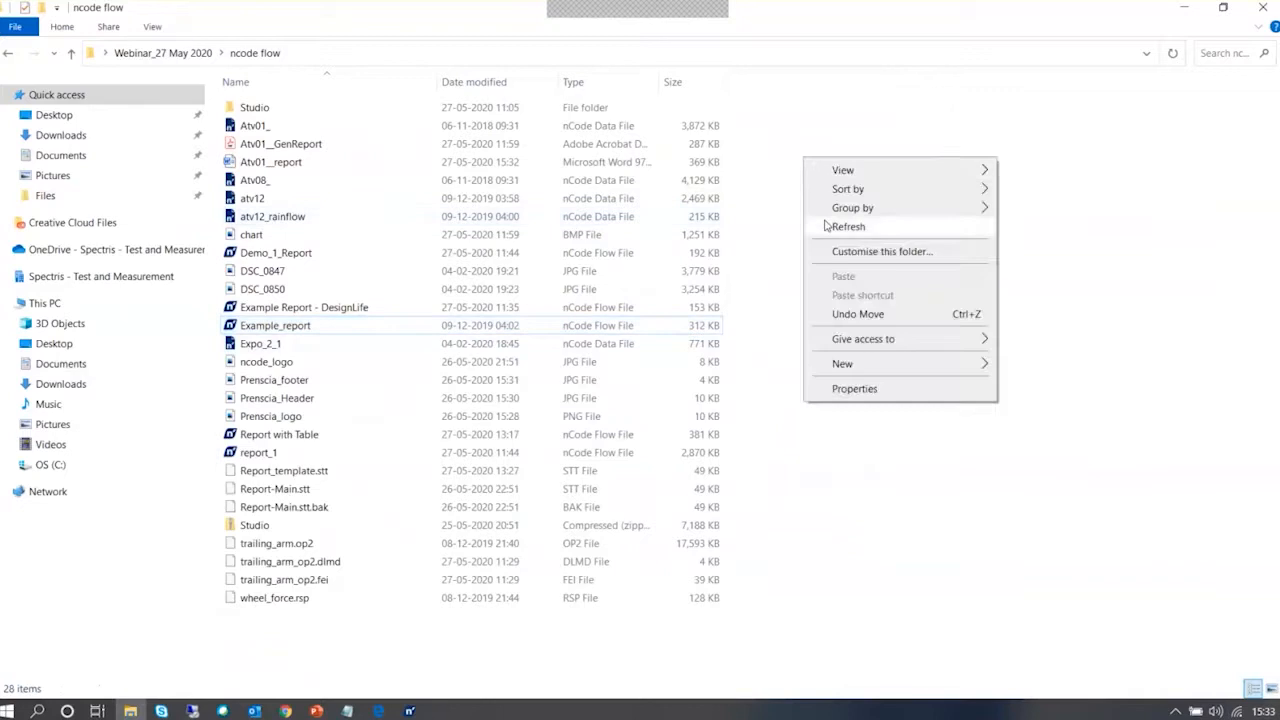
left_click(840, 226)
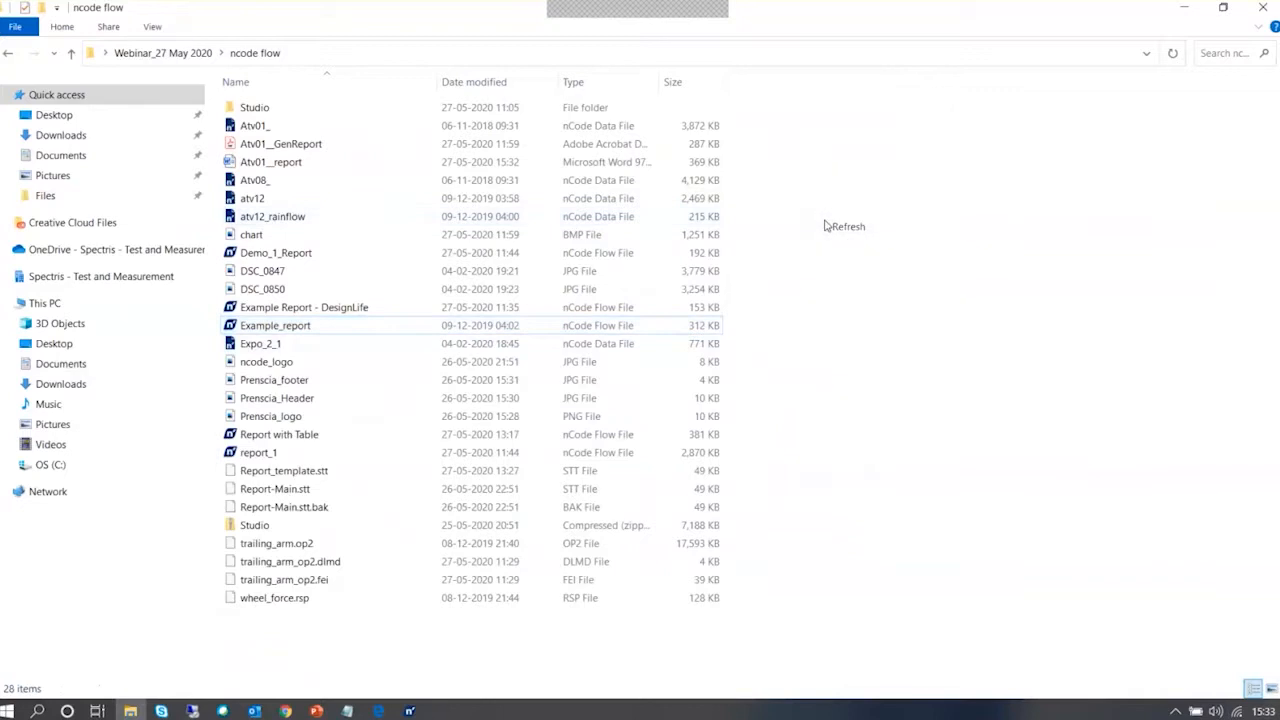
double_click(268, 165)
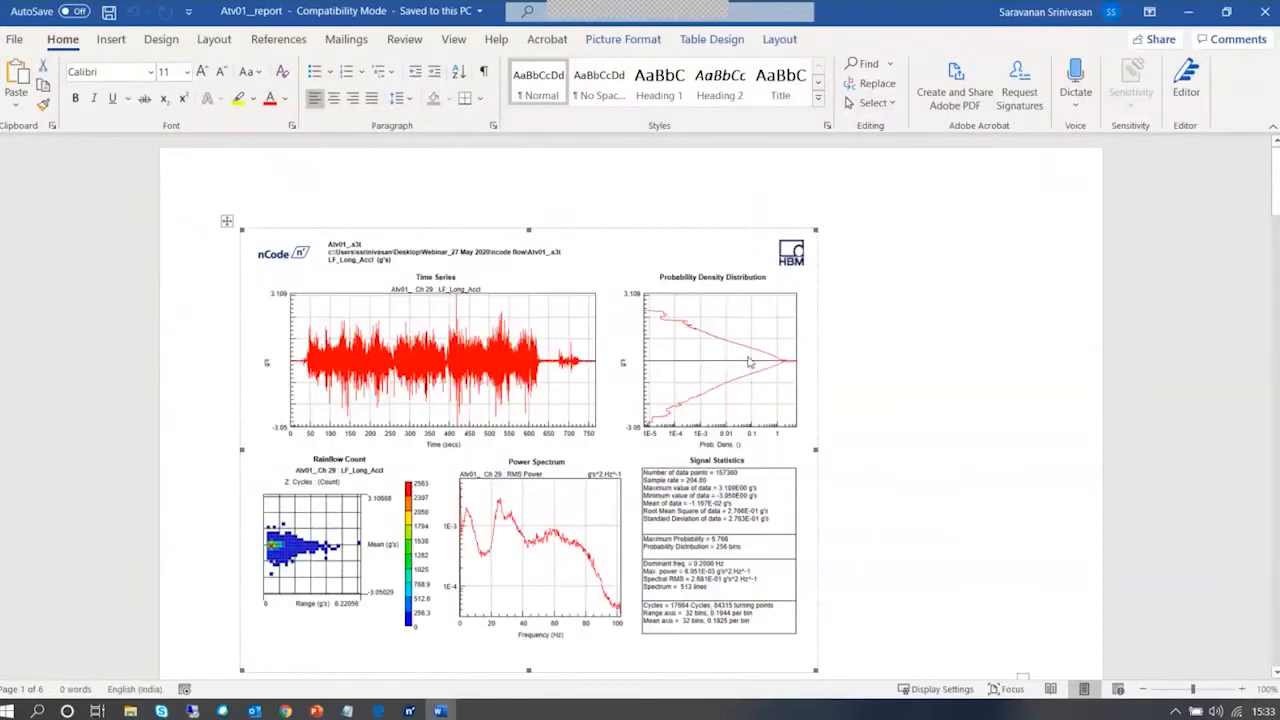
Examine the plots and signal statistics on each channel's page of the Word report, and minimize the document
scroll(748, 362, "down", 5)
scroll(748, 401, "down", 10)
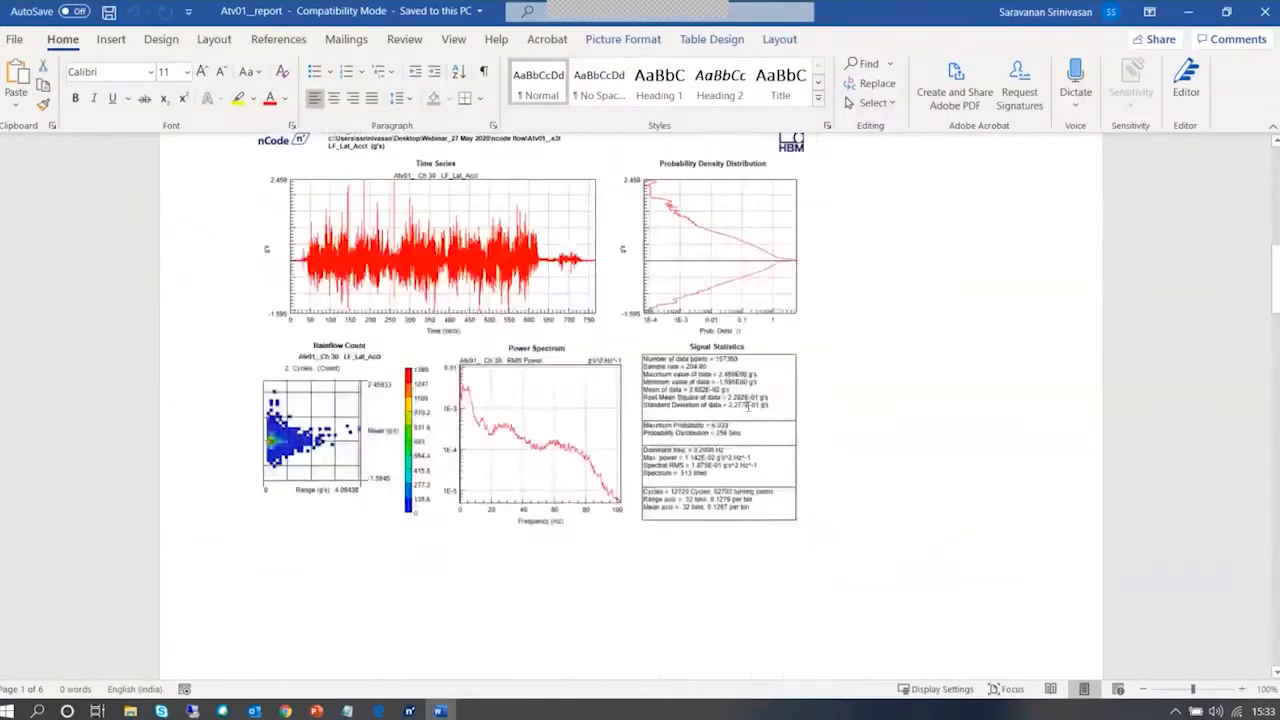
scroll(746, 402, "down", 6)
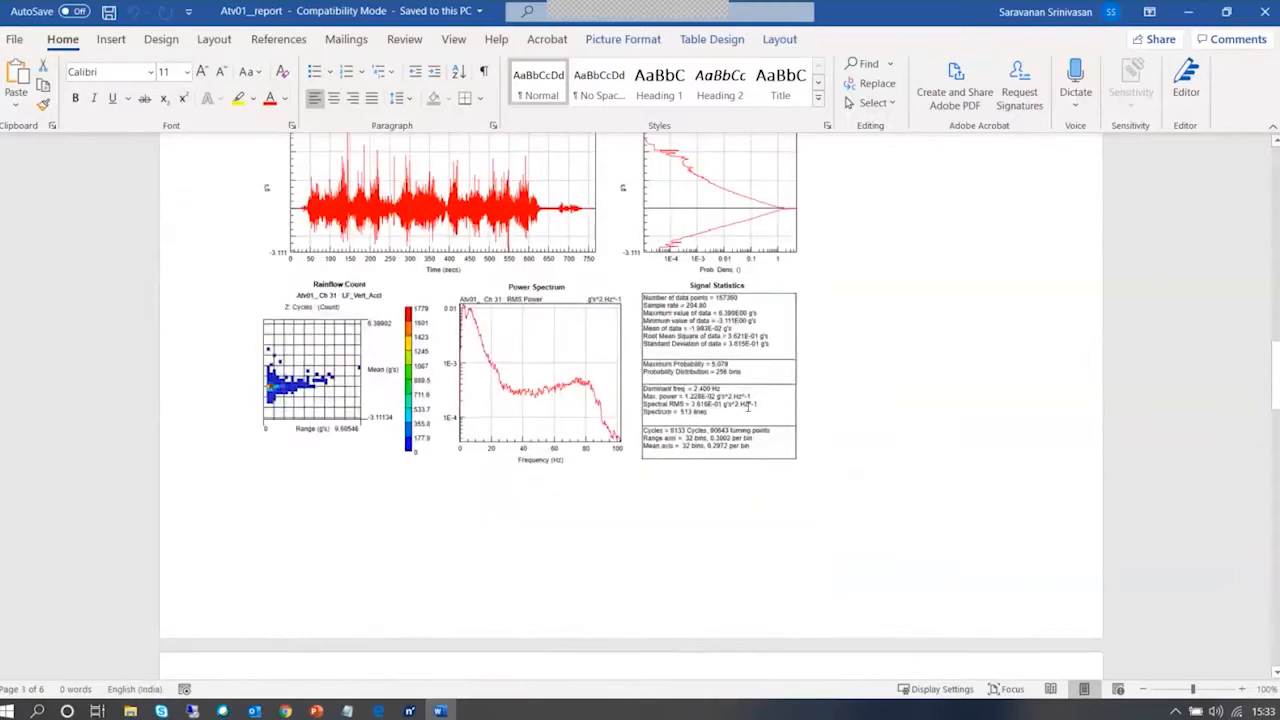
scroll(748, 406, "down", 5)
scroll(748, 406, "down", 12)
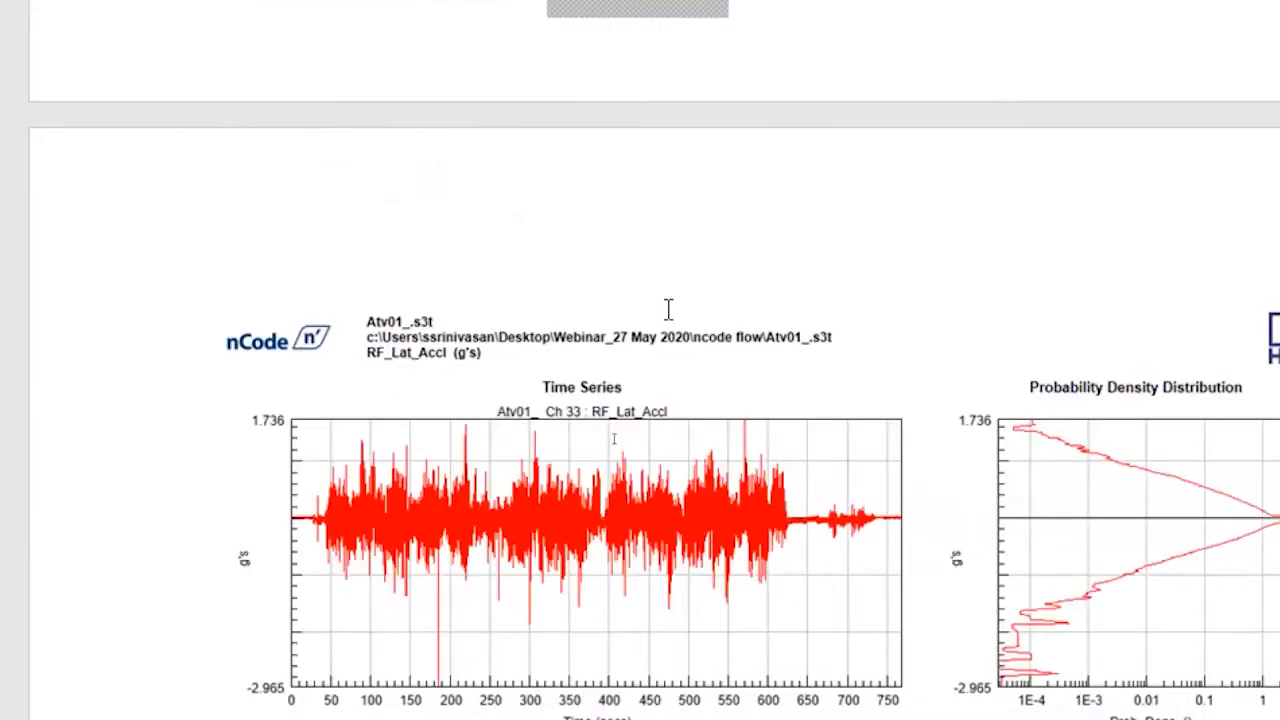
scroll(936, 302, "down", 5)
scroll(936, 302, "down", 3)
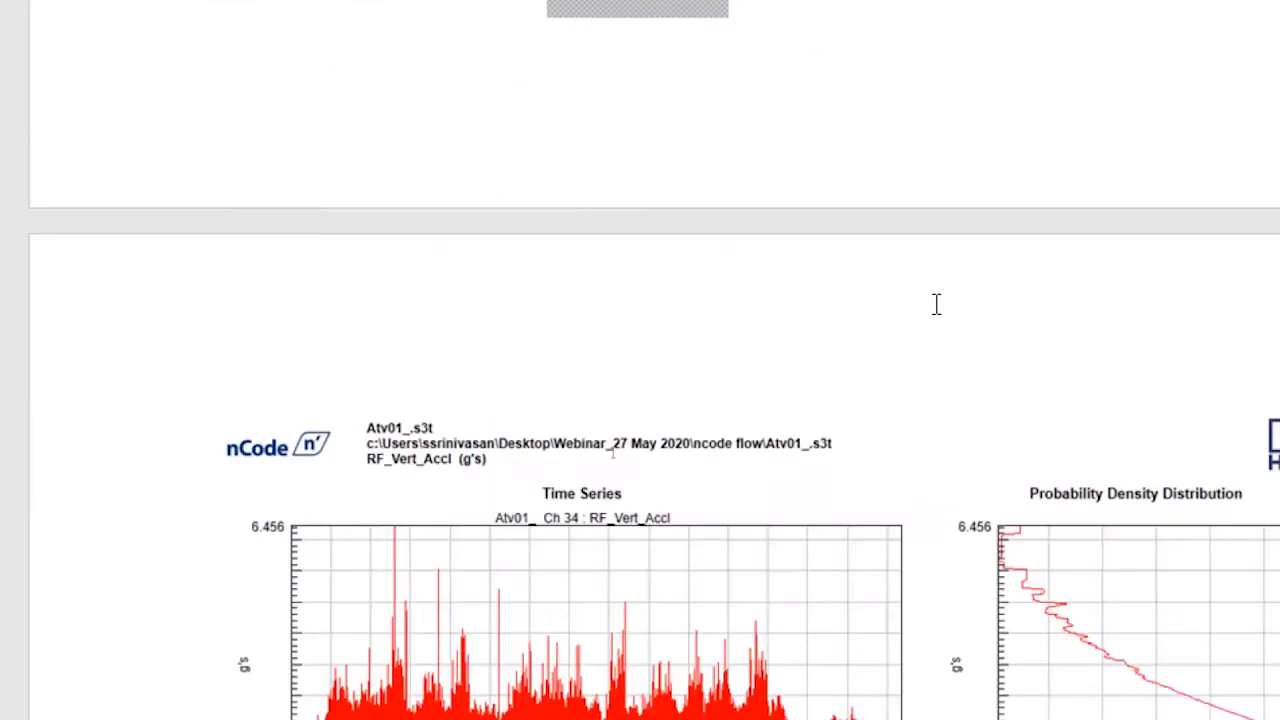
scroll(936, 304, "down", 3)
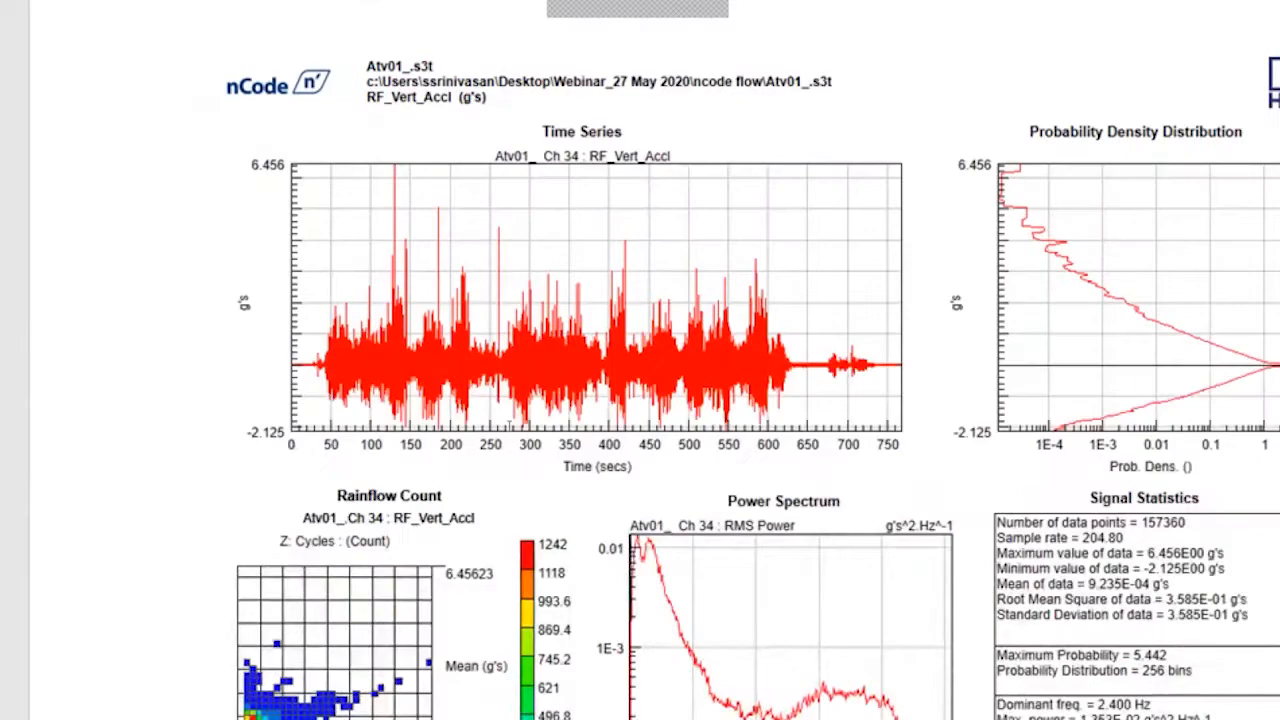
scroll(894, 274, "down", 4)
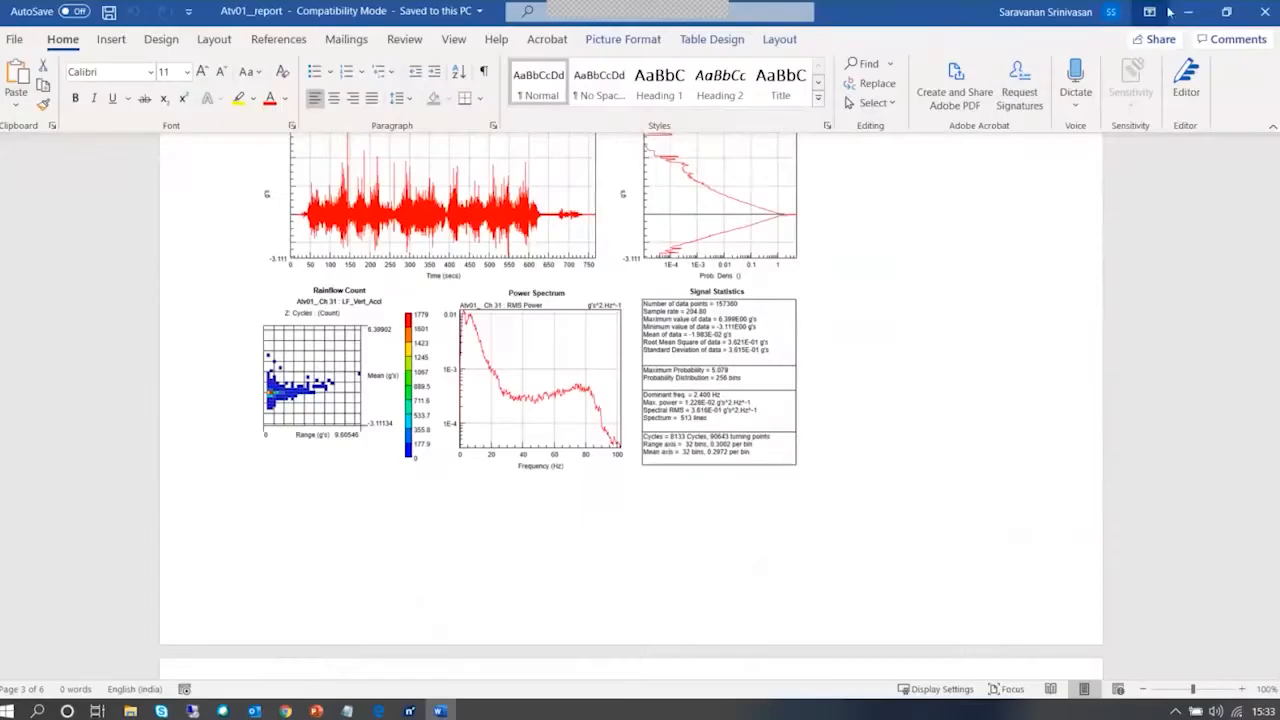
left_click(1184, 12)
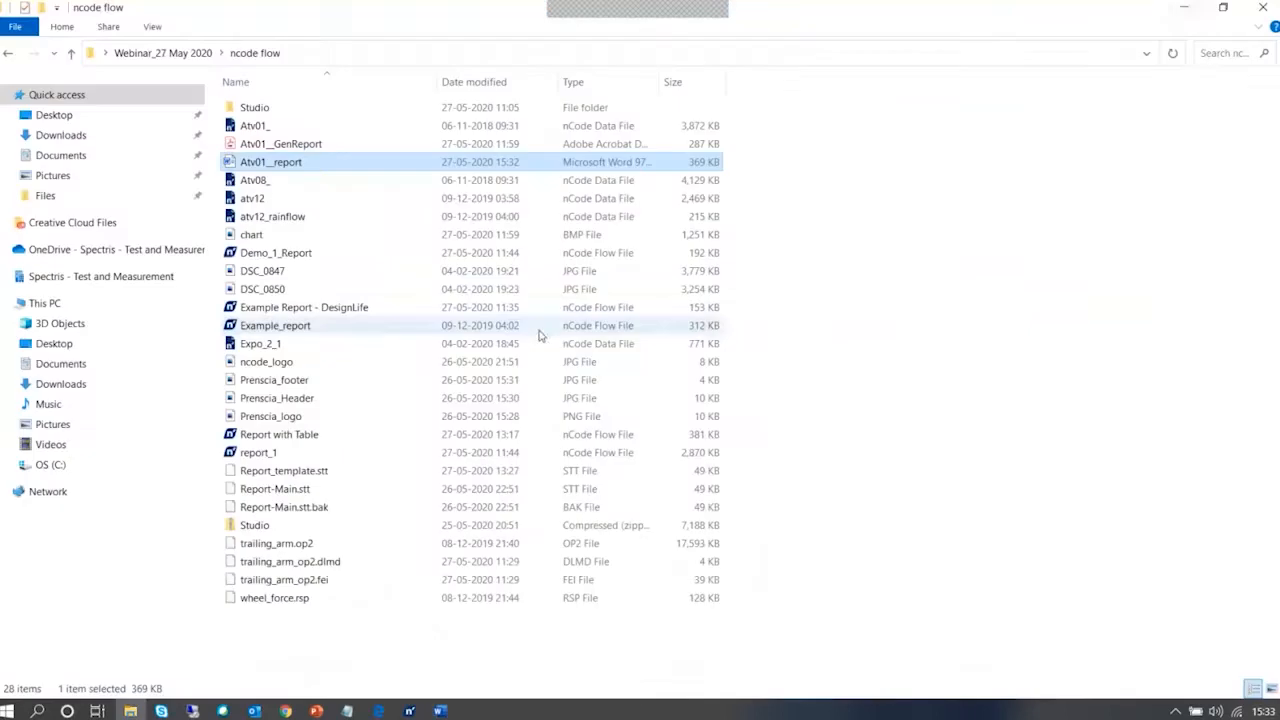
Switch back to GlyphWorks, restore the Studio Display, list the channels of Atv01_.s3t and bring the input and analysis glyphs into view
left_click(409, 711)
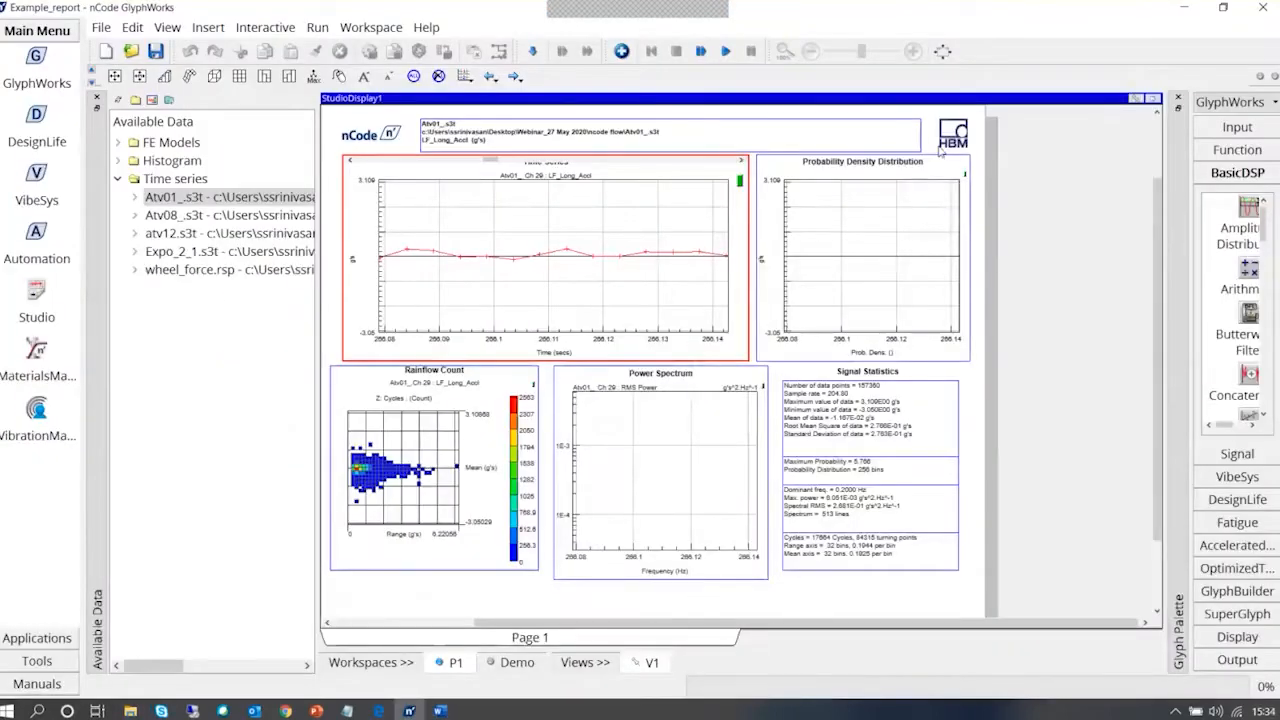
left_click(1152, 98)
left_click(135, 197)
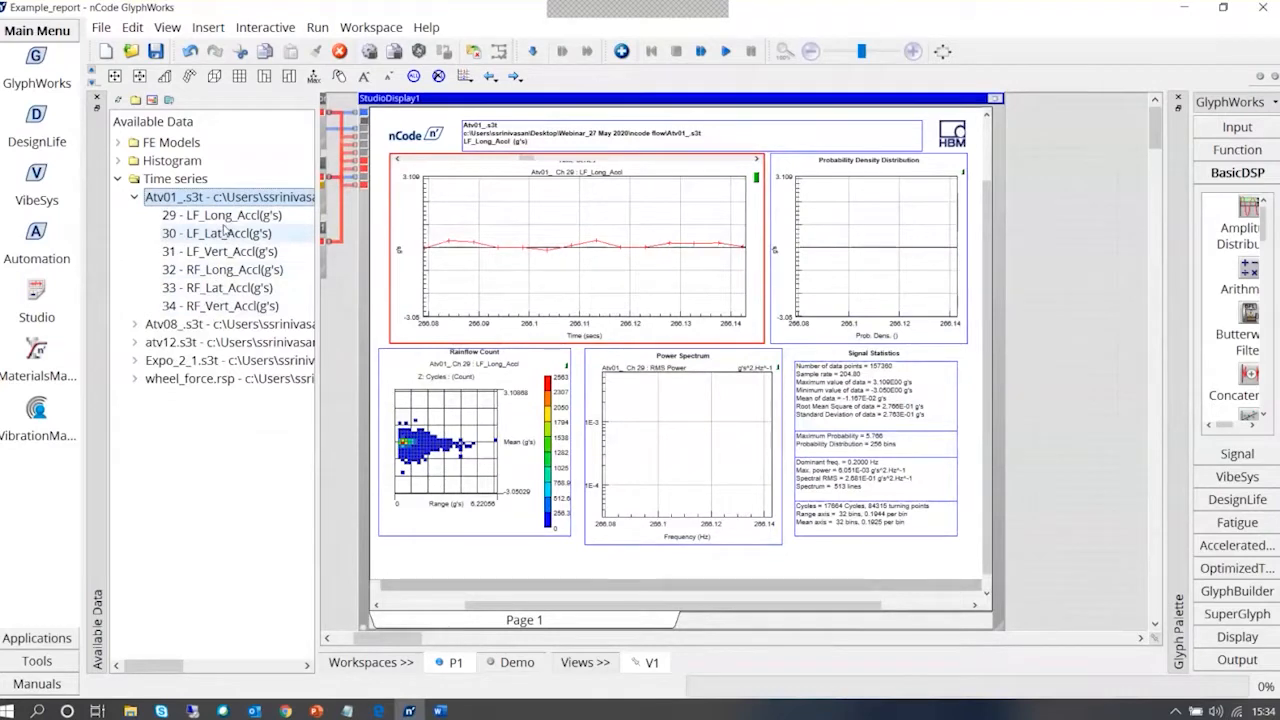
left_click(995, 99)
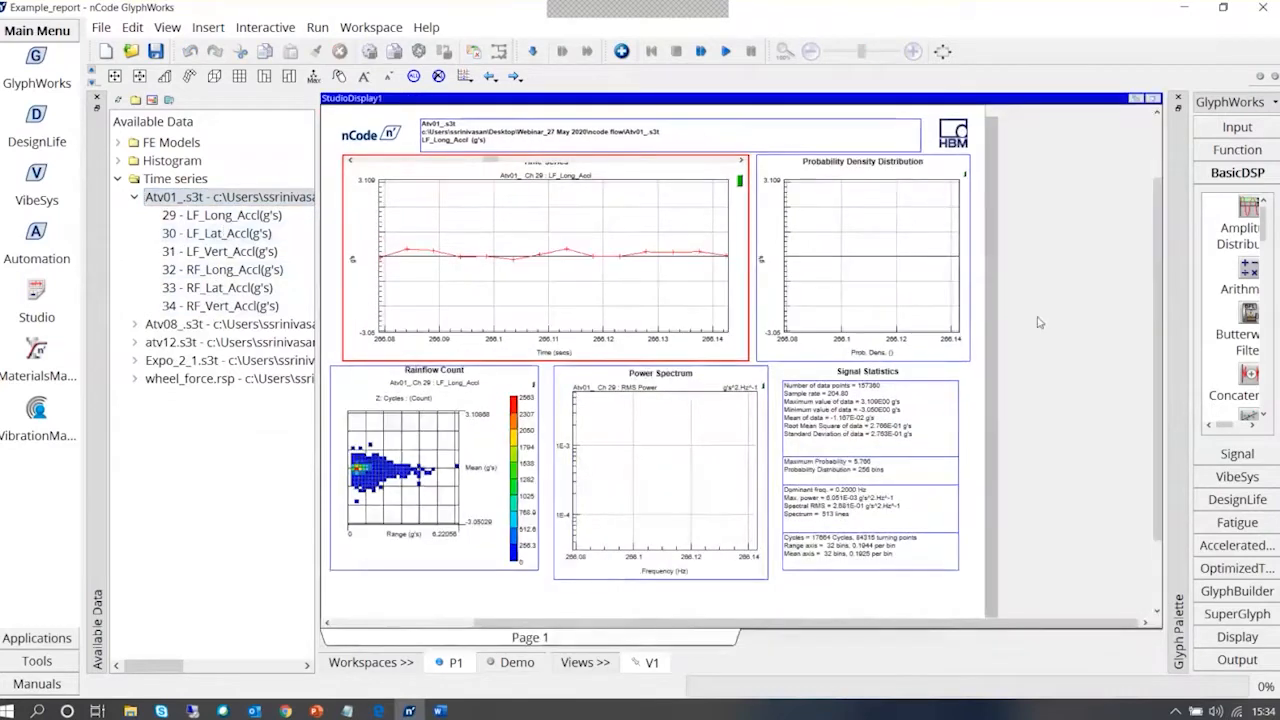
left_click(1152, 100)
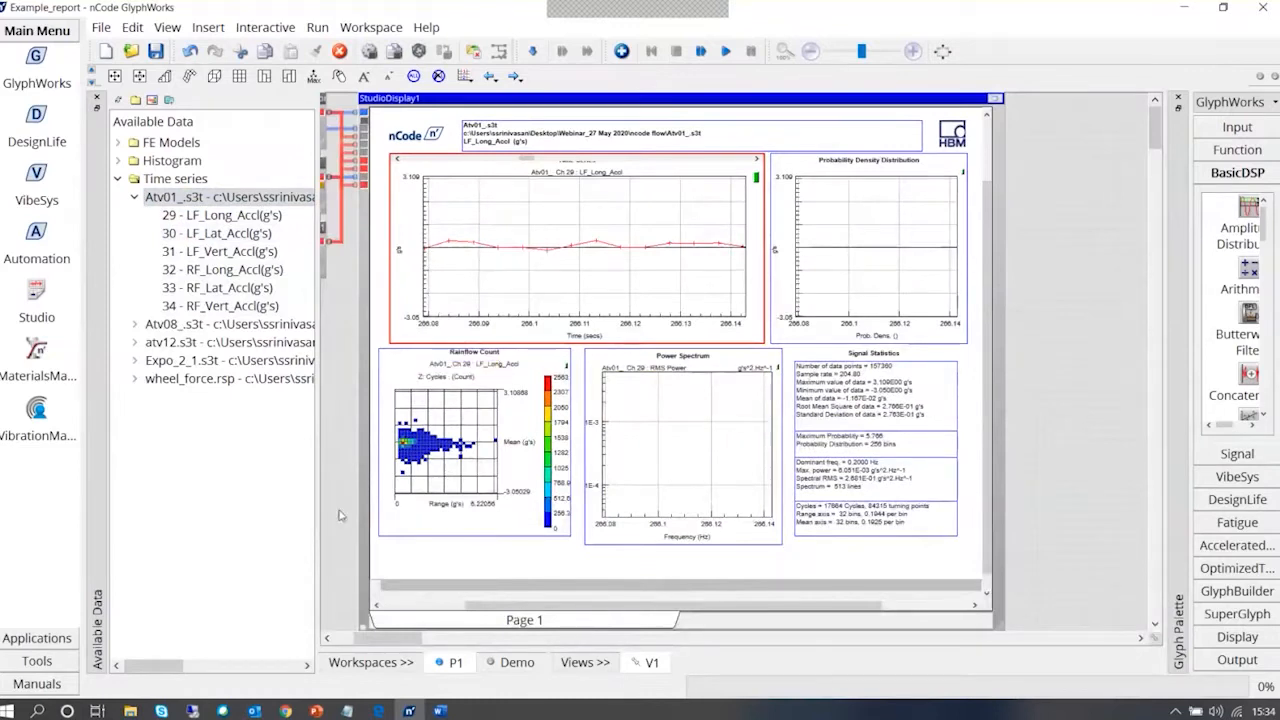
left_click_drag(318, 519, 257, 519)
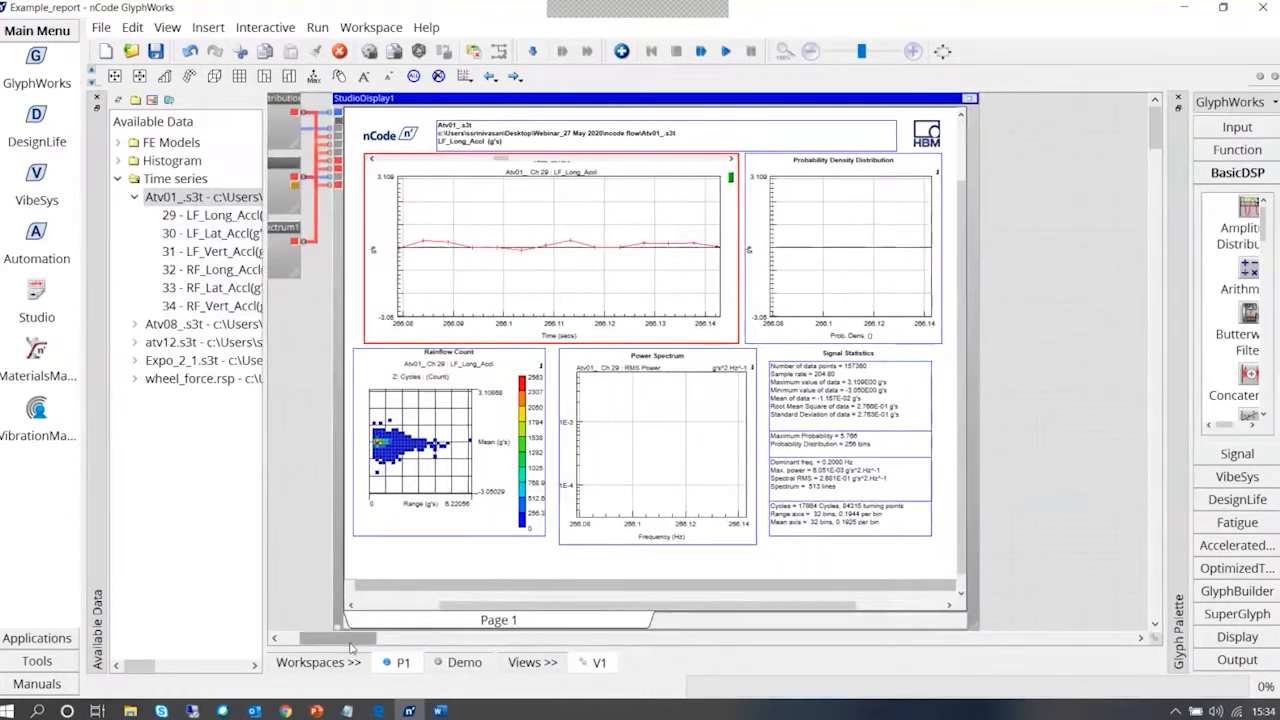
left_click_drag(350, 640, 328, 640)
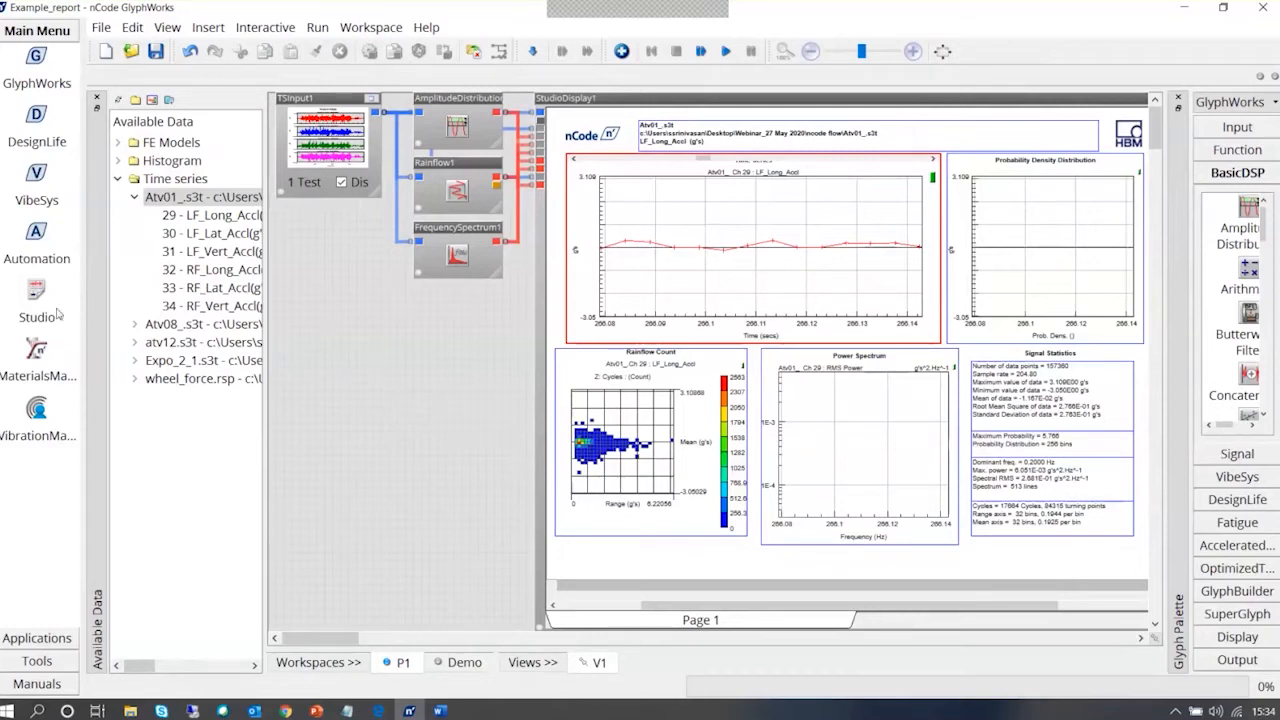
Show the PDF manual set with full titles and open the GlyphWorks Examples manual
left_click(55, 684)
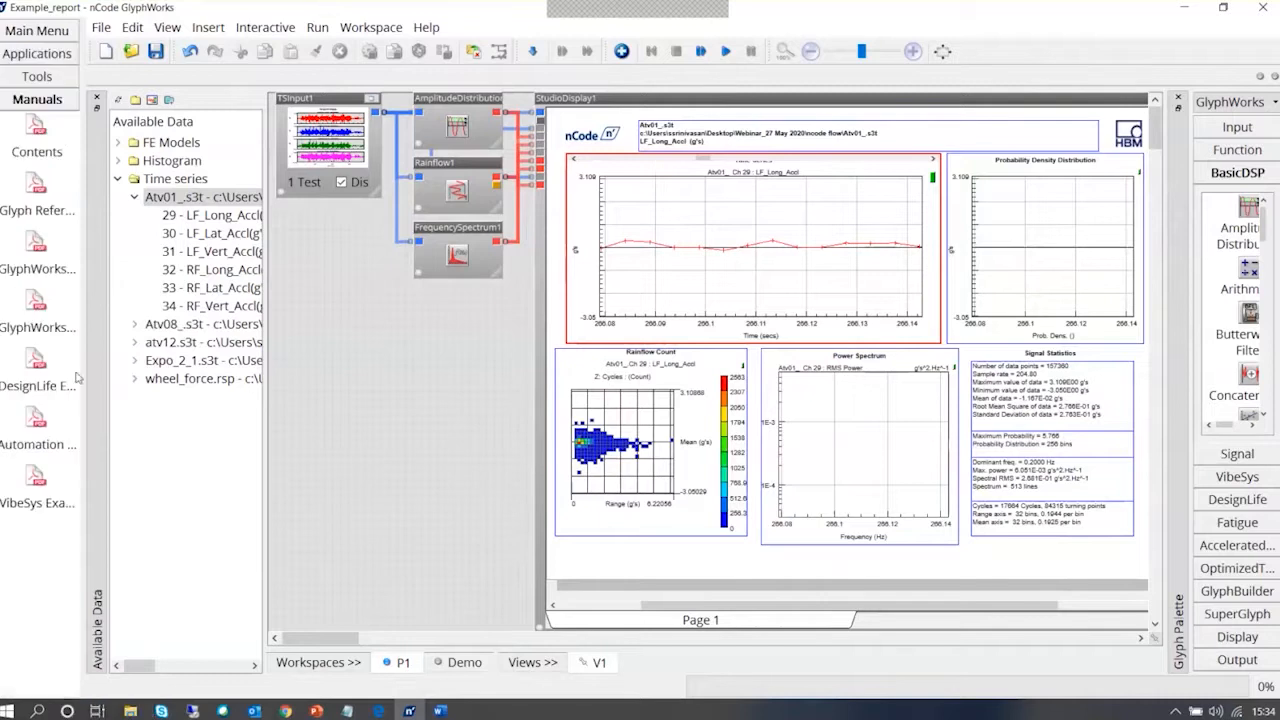
left_click_drag(86, 380, 216, 395)
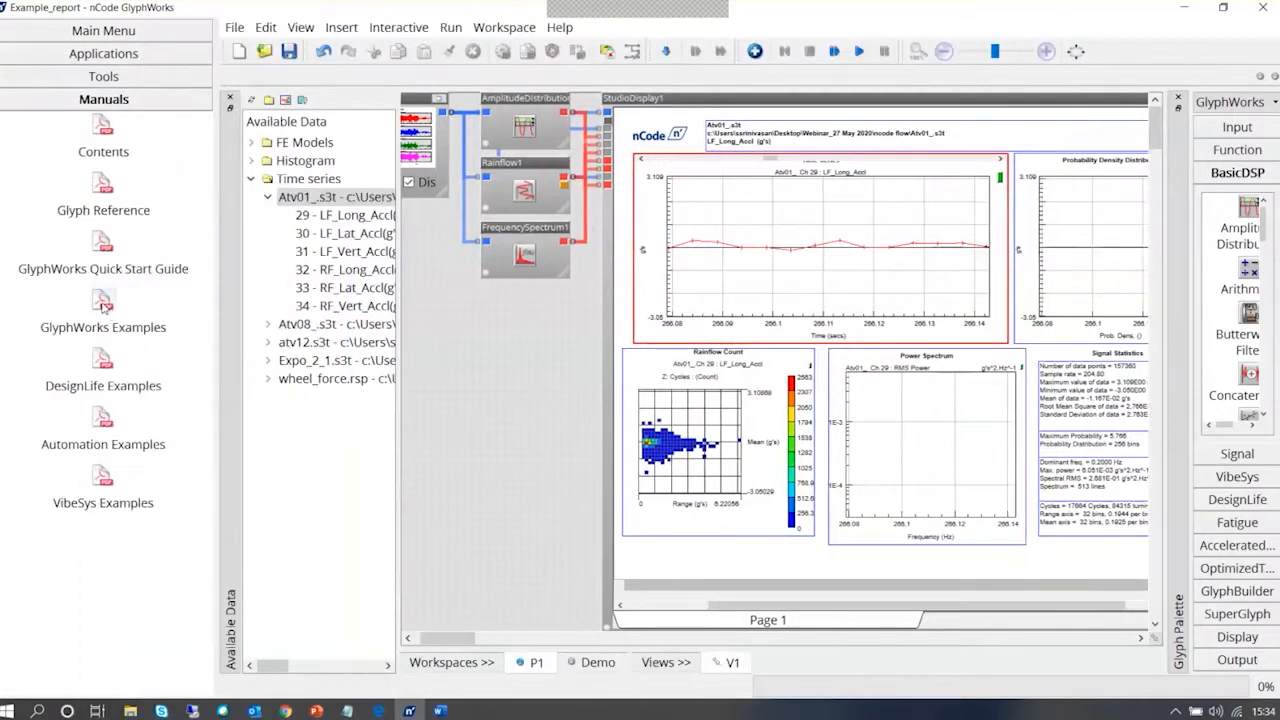
left_click(105, 305)
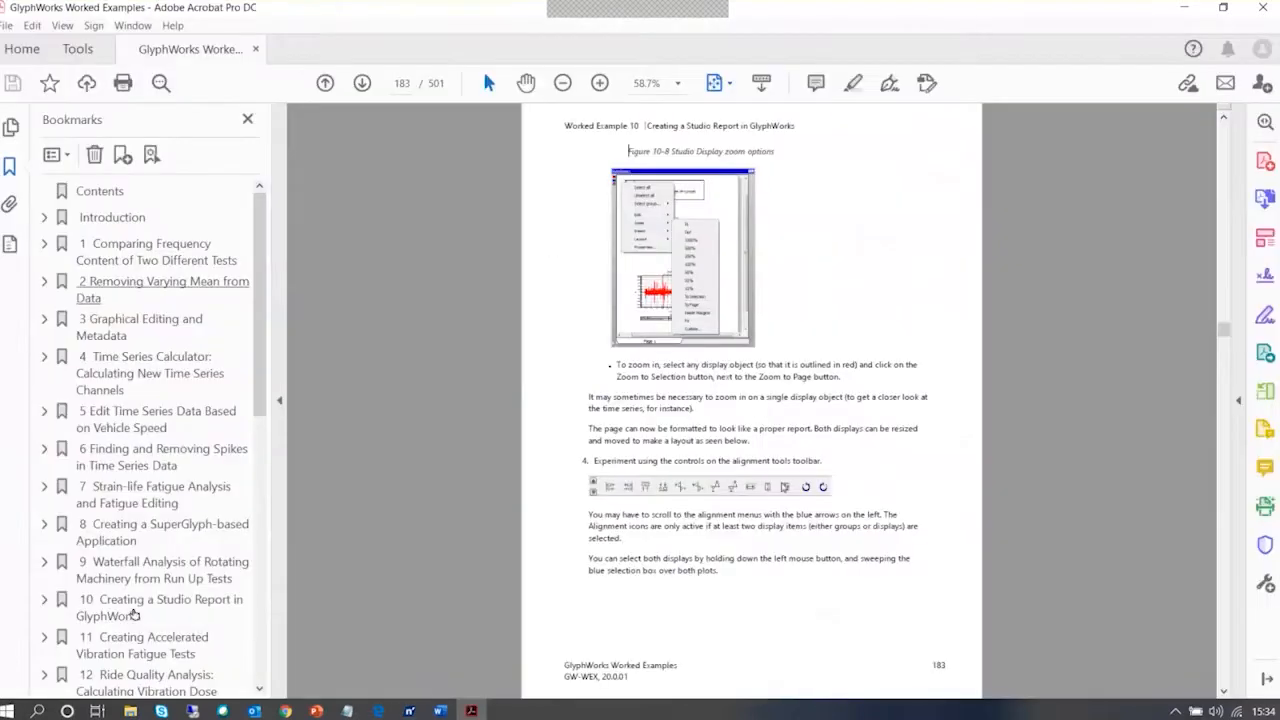
Examine worked example 10, Creating a Studio Report in GlyphWorks, from its introduction to the margin options, and minimize the manual
left_click(134, 614)
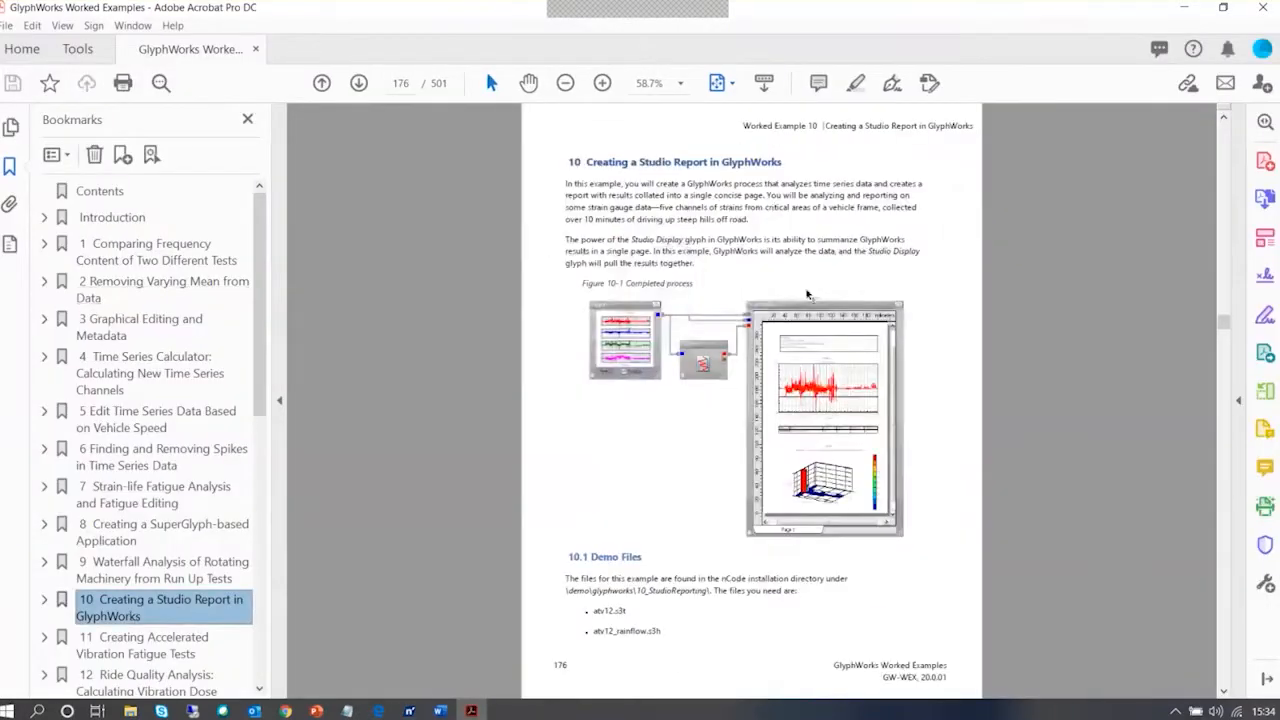
left_click(748, 195)
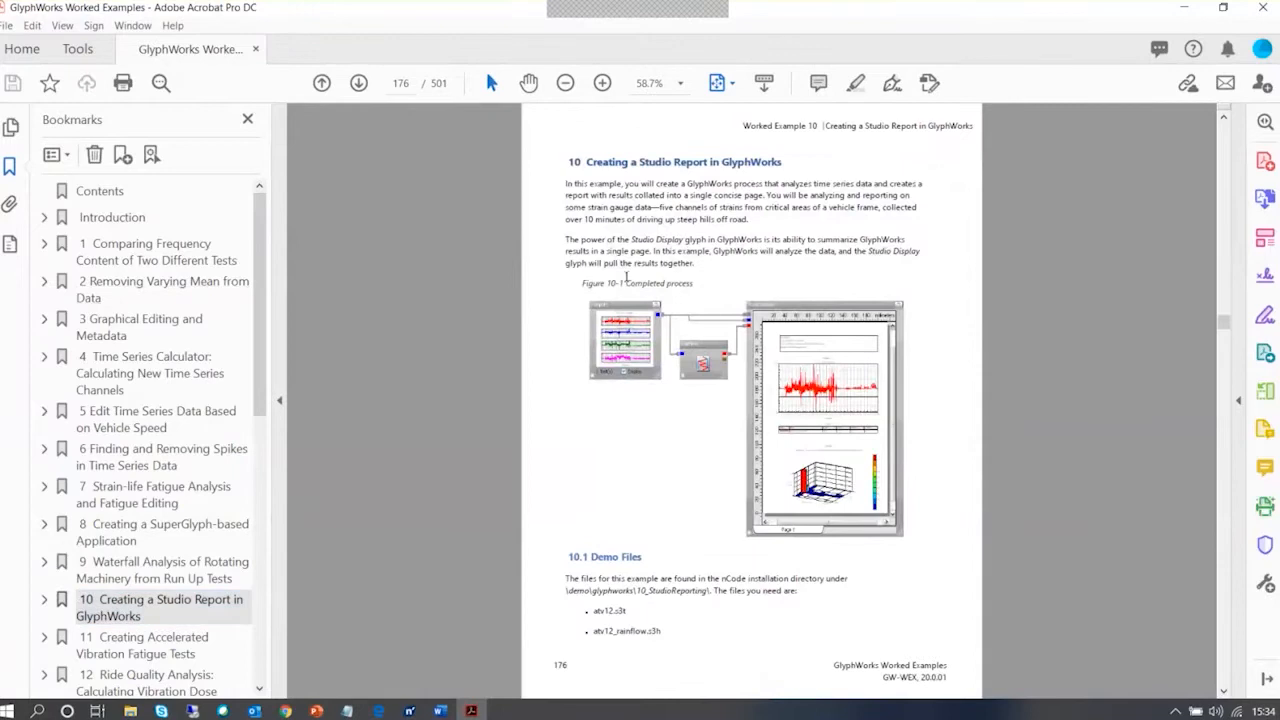
scroll(626, 277, "up", 3)
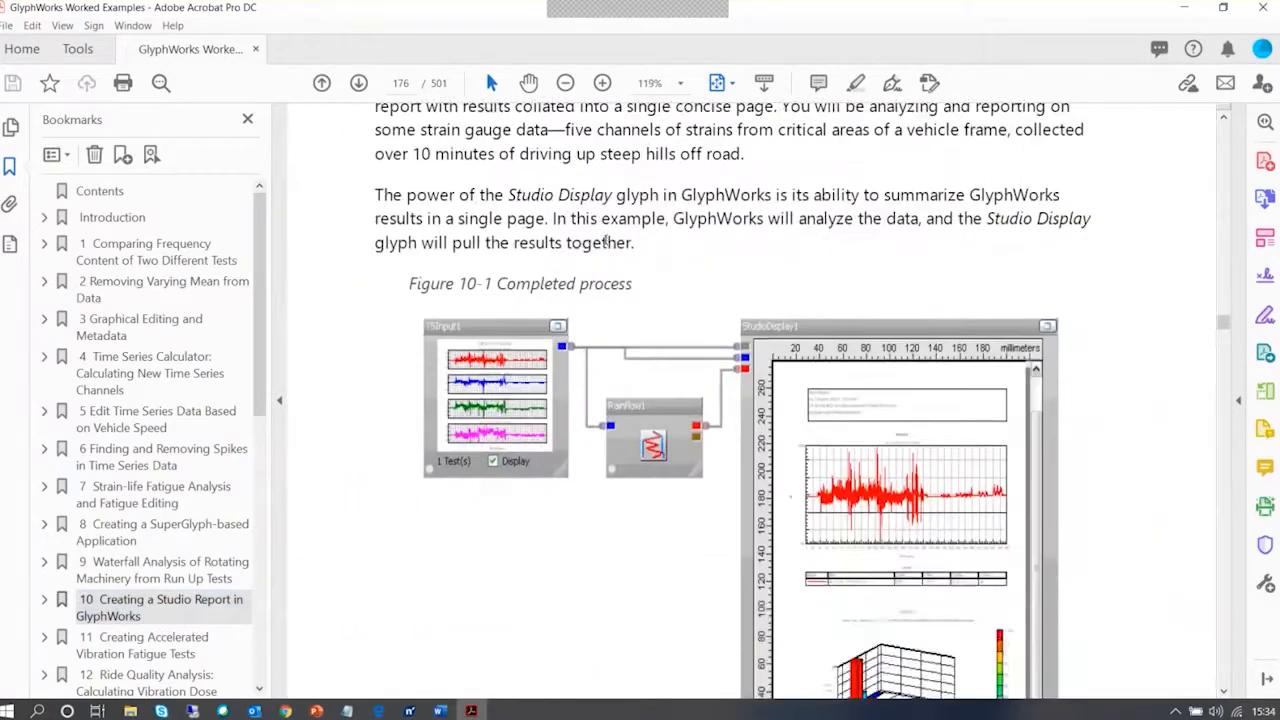
scroll(605, 241, "up", 2)
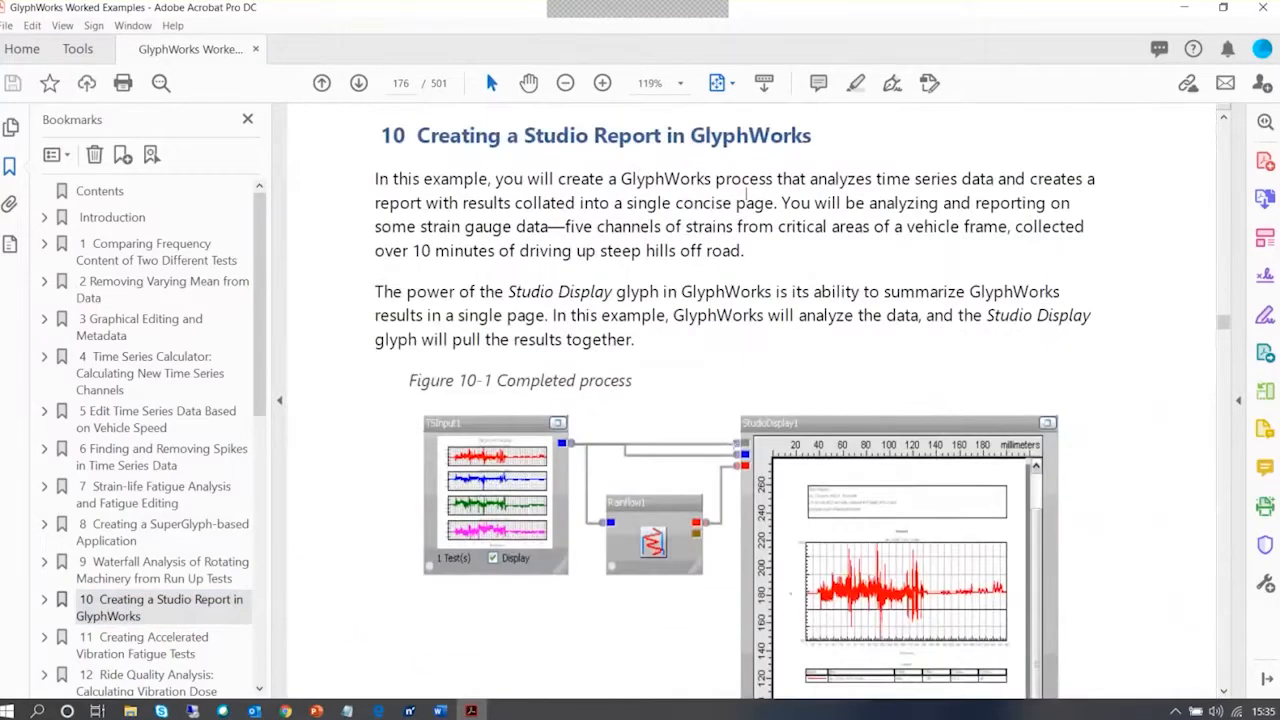
scroll(745, 195, "down", 6)
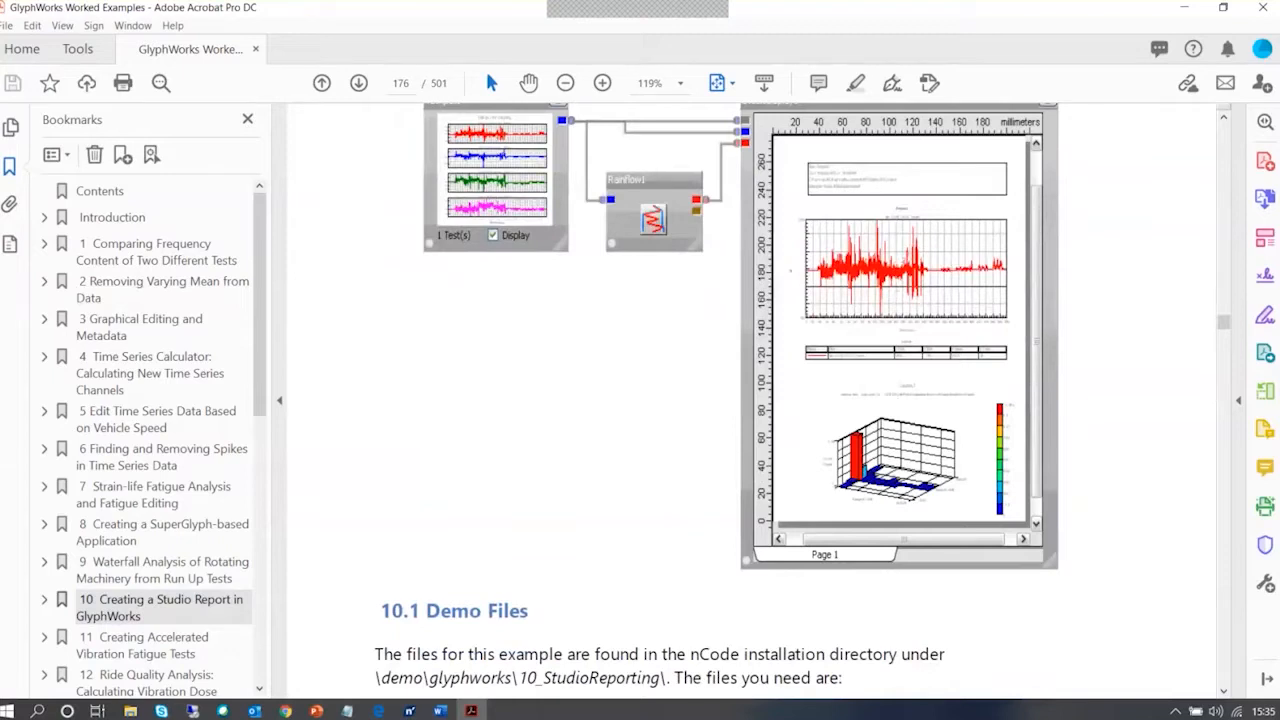
scroll(511, 555, "down", 4)
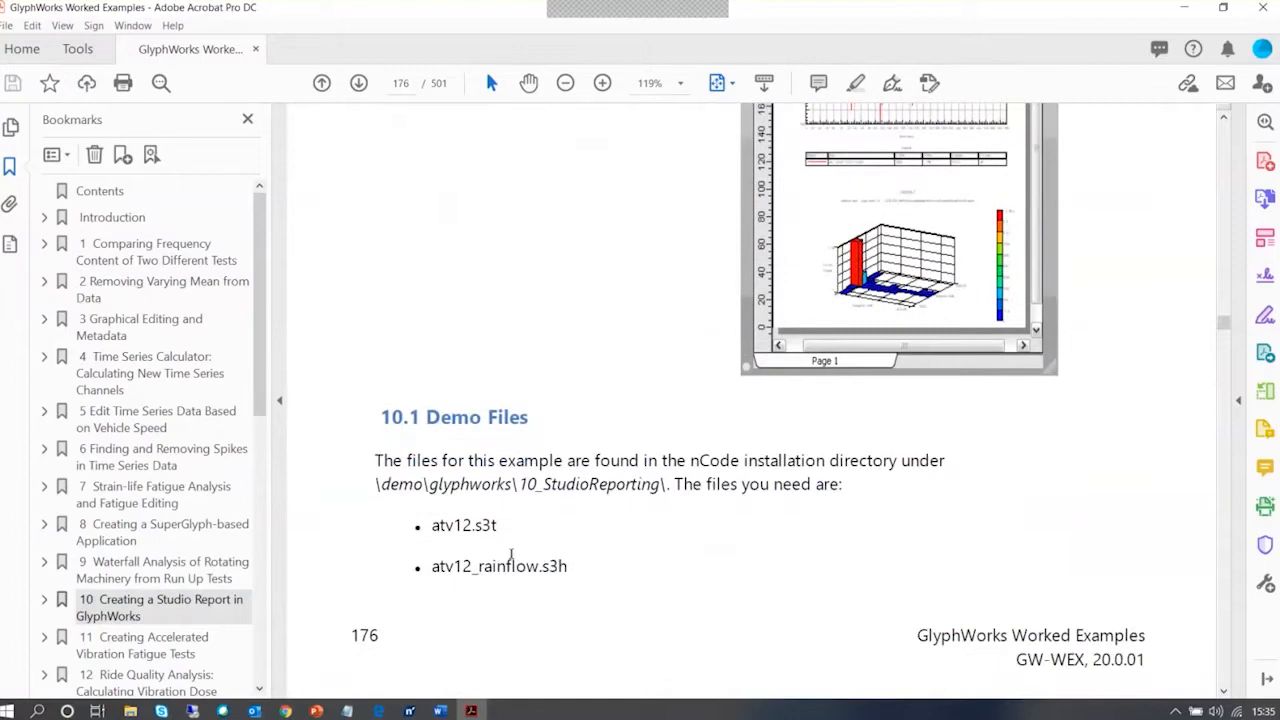
scroll(511, 555, "down", 20)
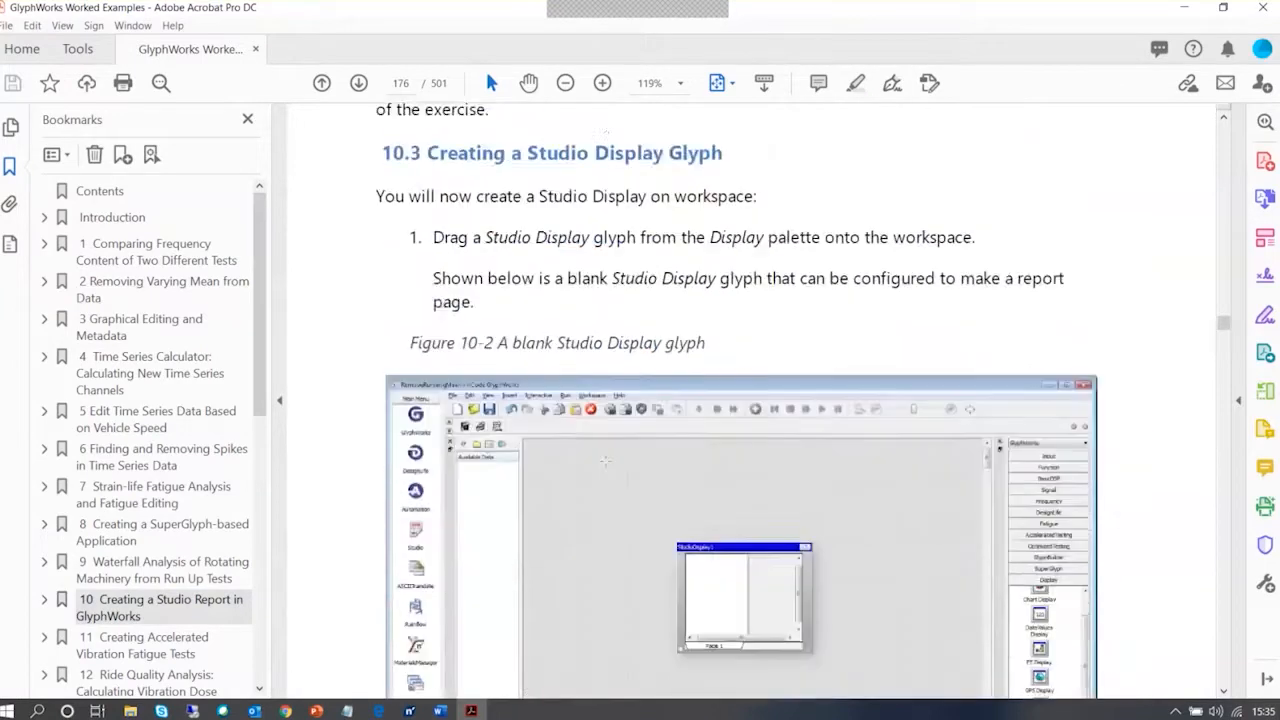
scroll(605, 461, "down", 2)
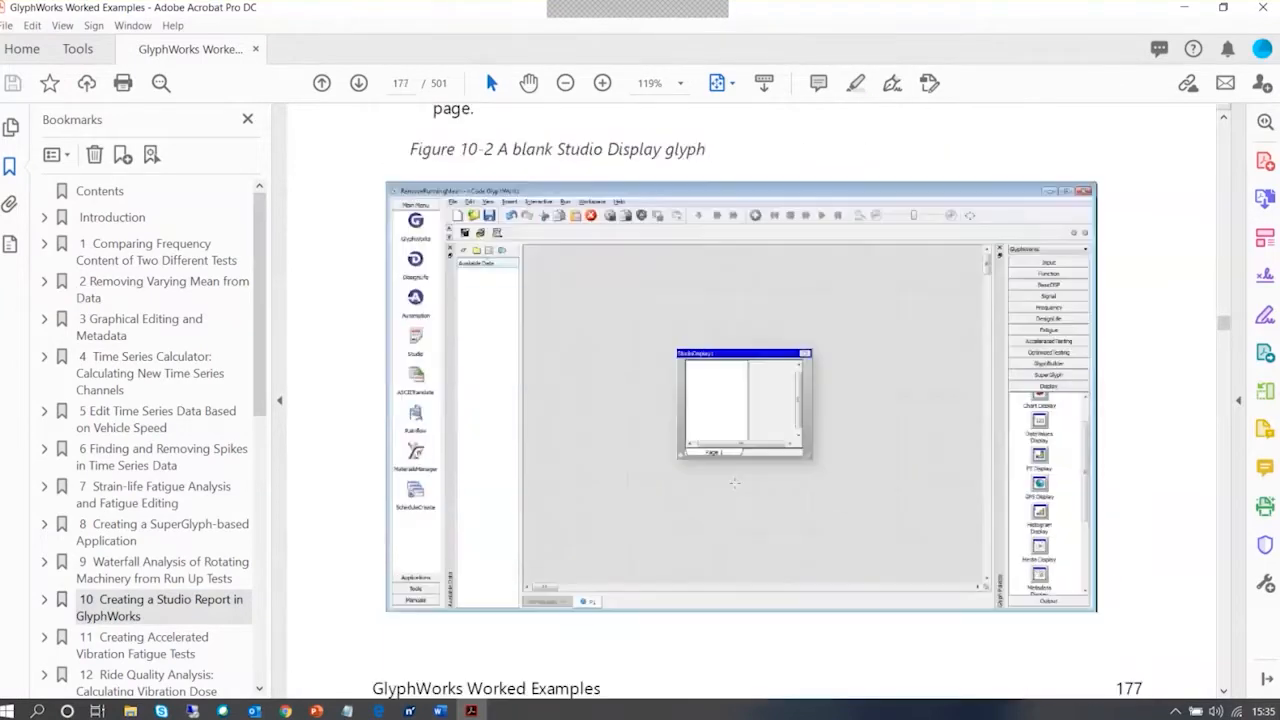
scroll(734, 478, "down", 1)
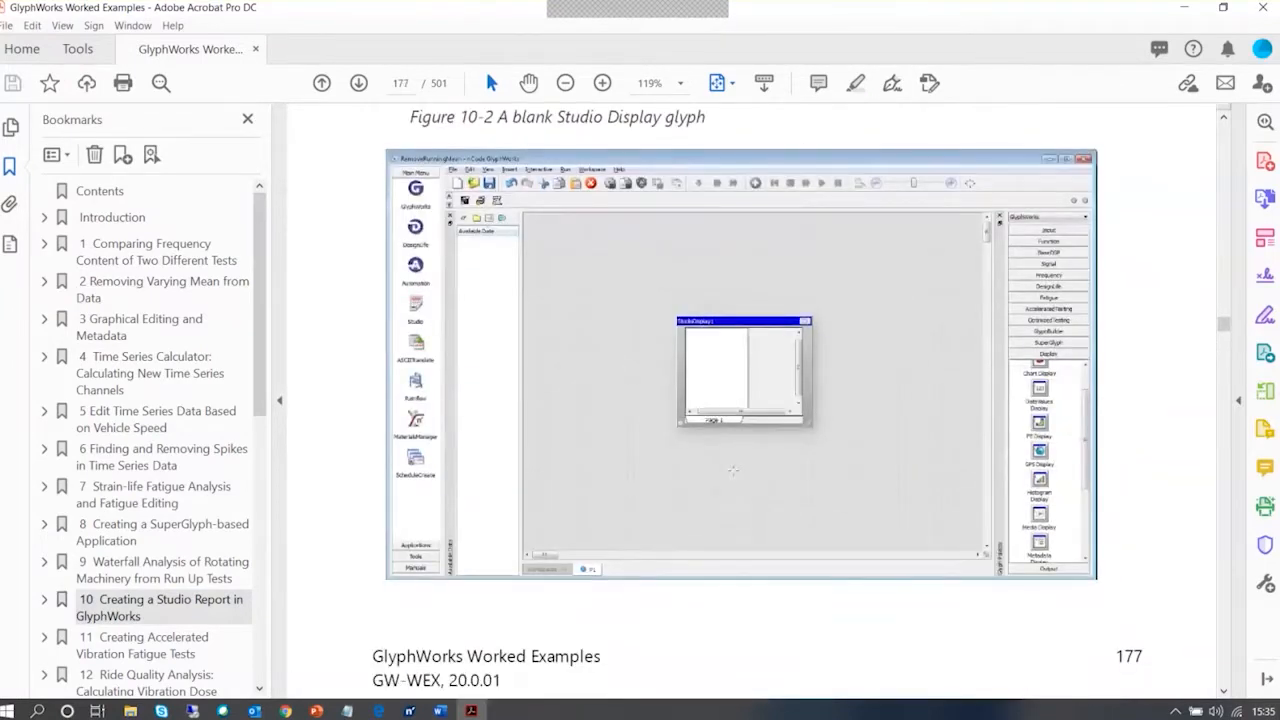
scroll(733, 470, "down", 15)
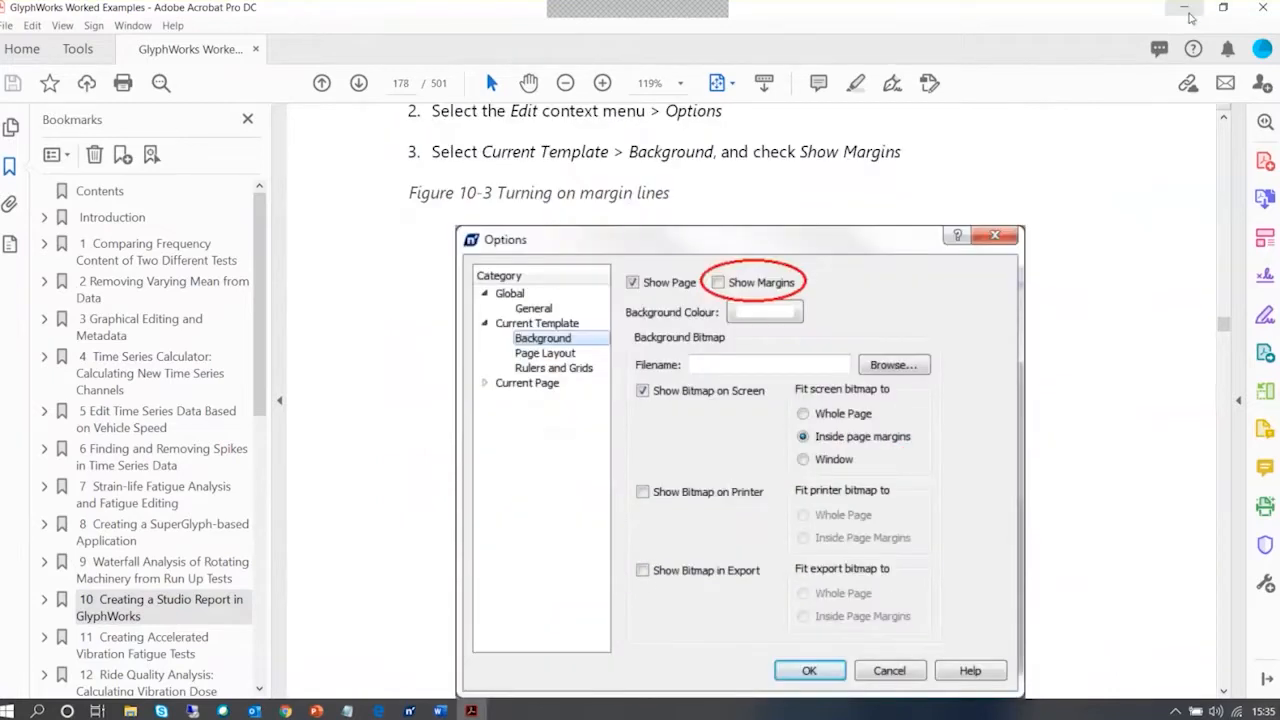
left_click(1189, 14)
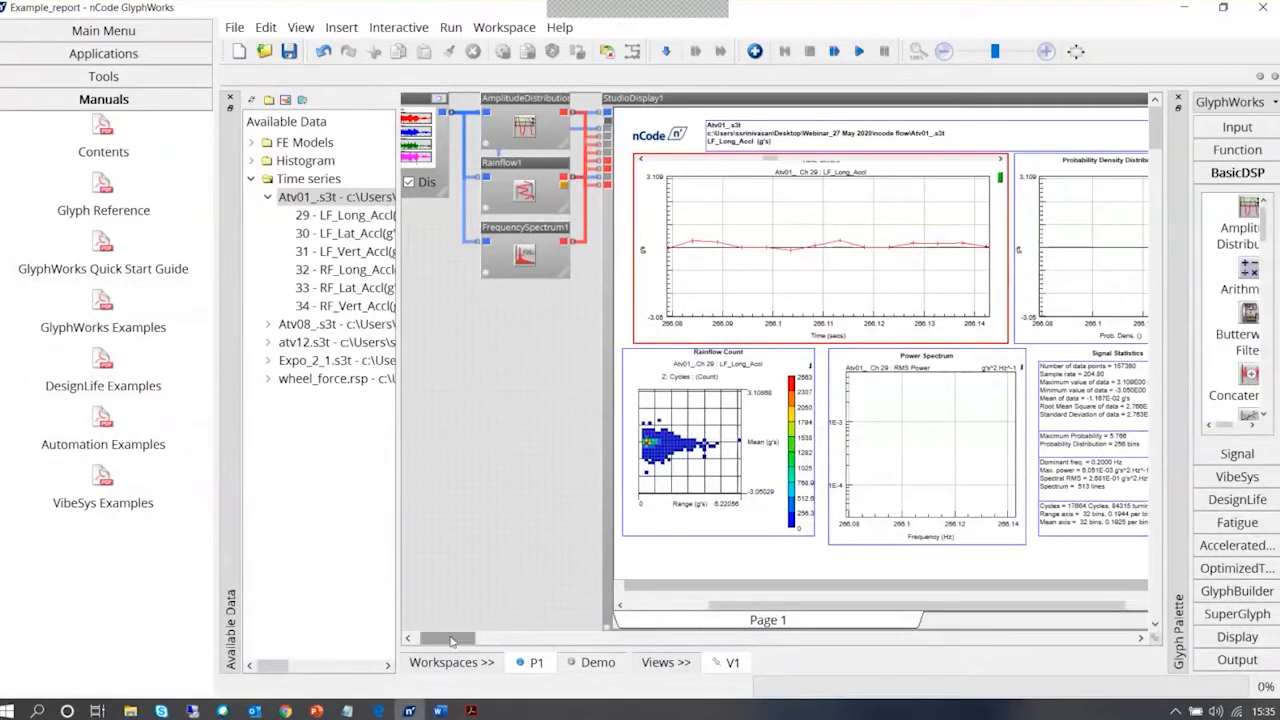
Bring the input glyph into view in GlyphWorks, show the main application list and open Studio
left_click_drag(446, 637, 178, 92)
left_click(156, 32)
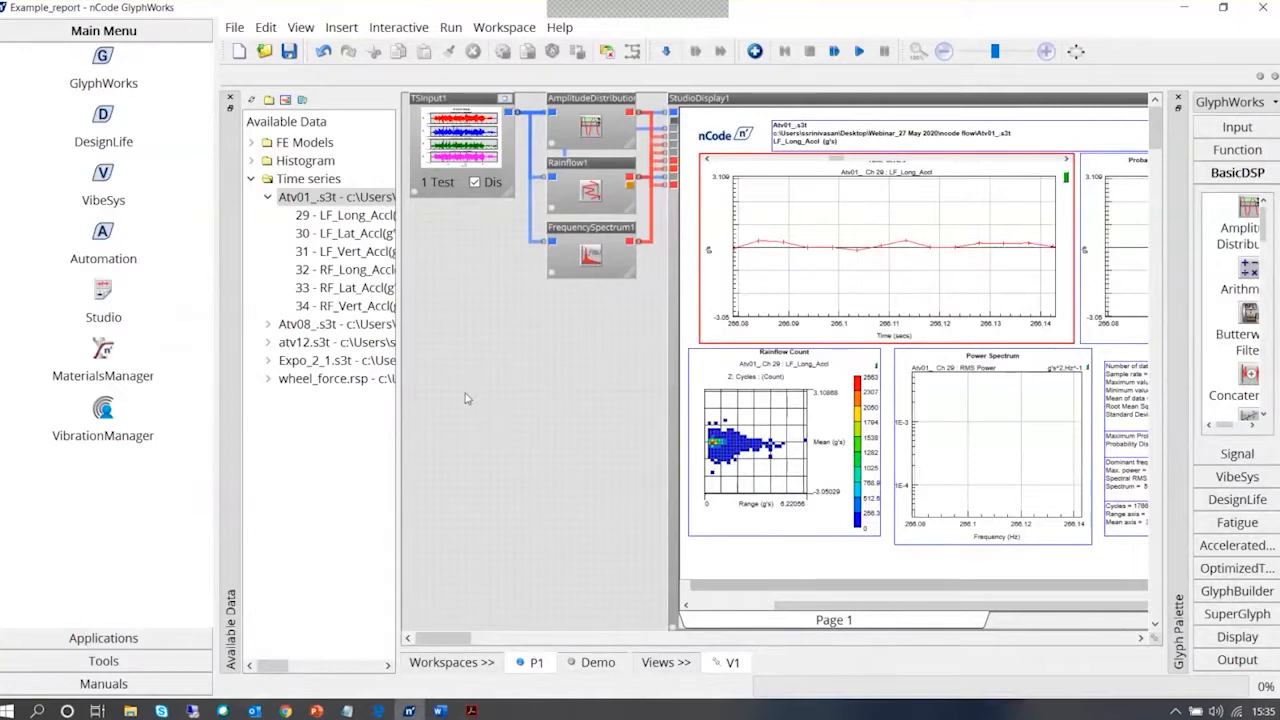
left_click(103, 292)
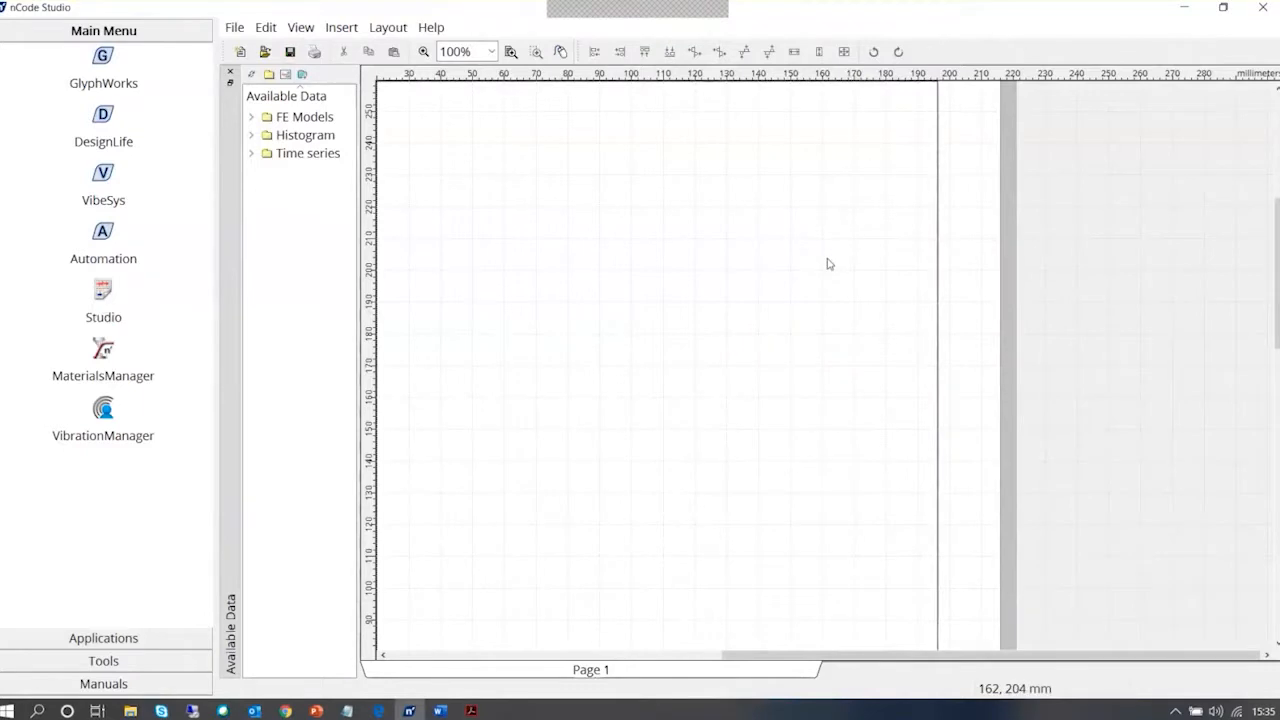
Open the global page properties of the blank Studio page and hide the grid
scroll(827, 264, "down", 1)
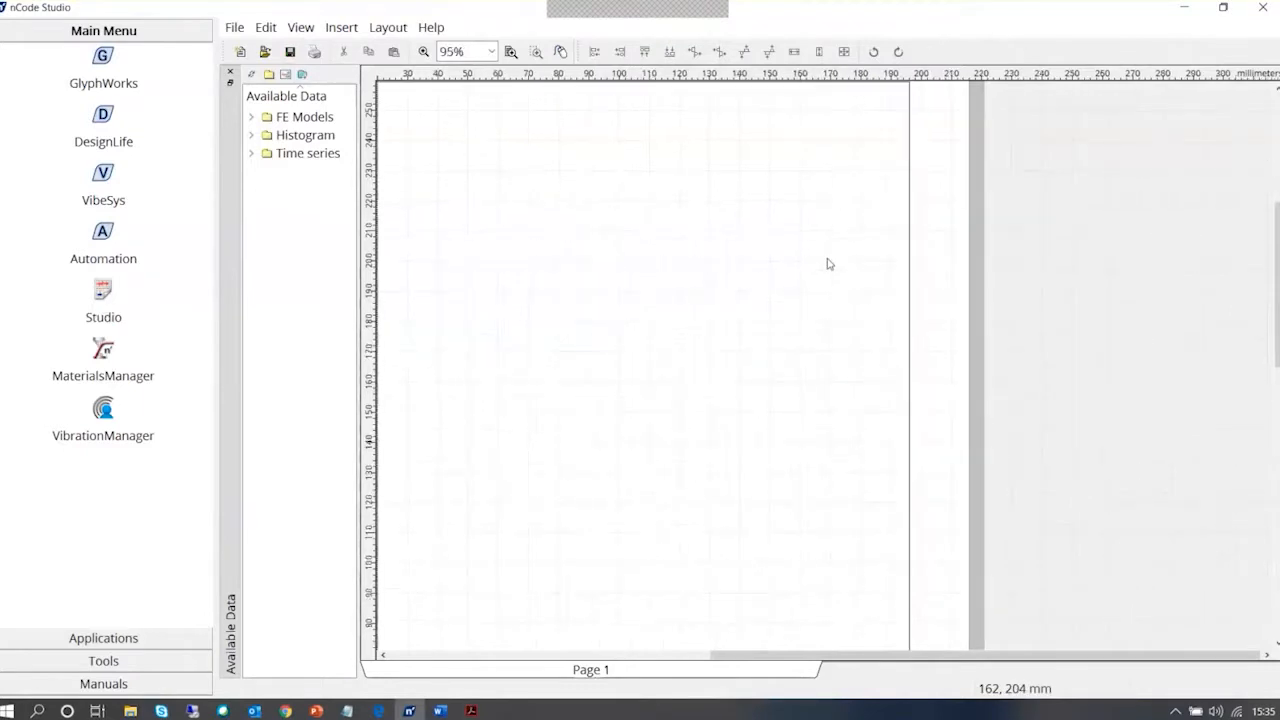
scroll(827, 264, "down", 2)
scroll(828, 267, "down", 1)
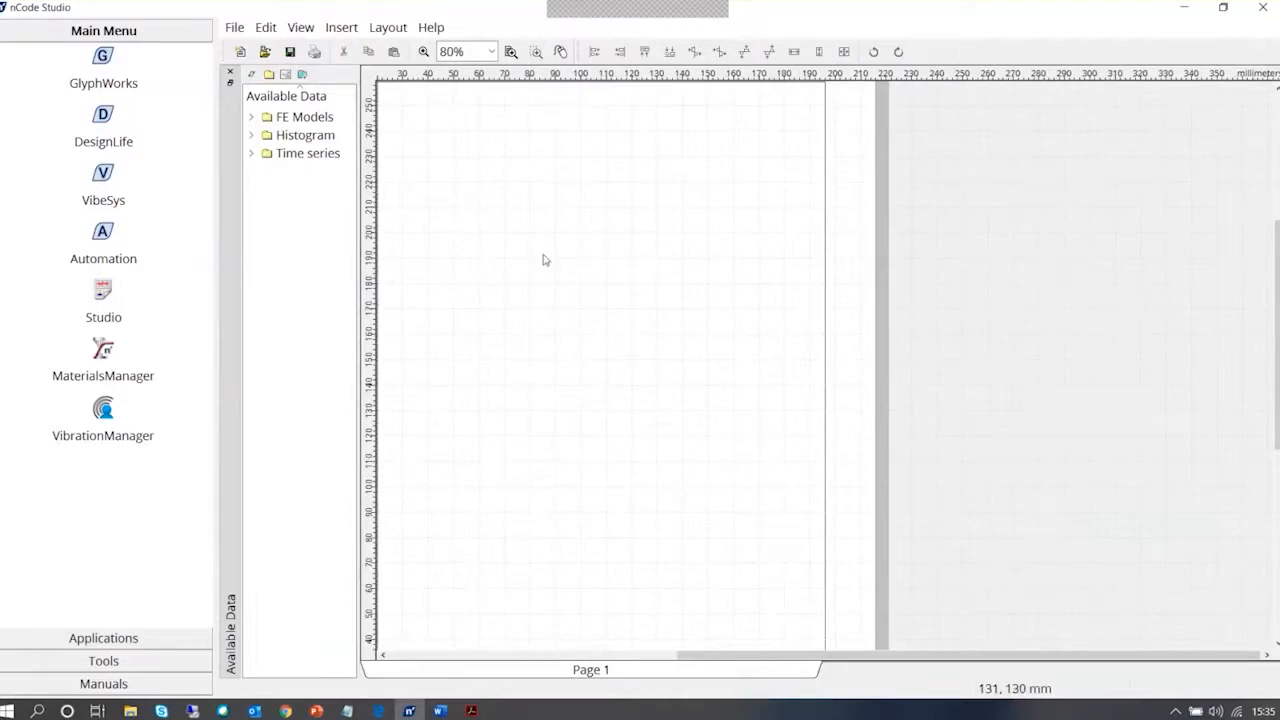
right_click(591, 187)
left_click(585, 180)
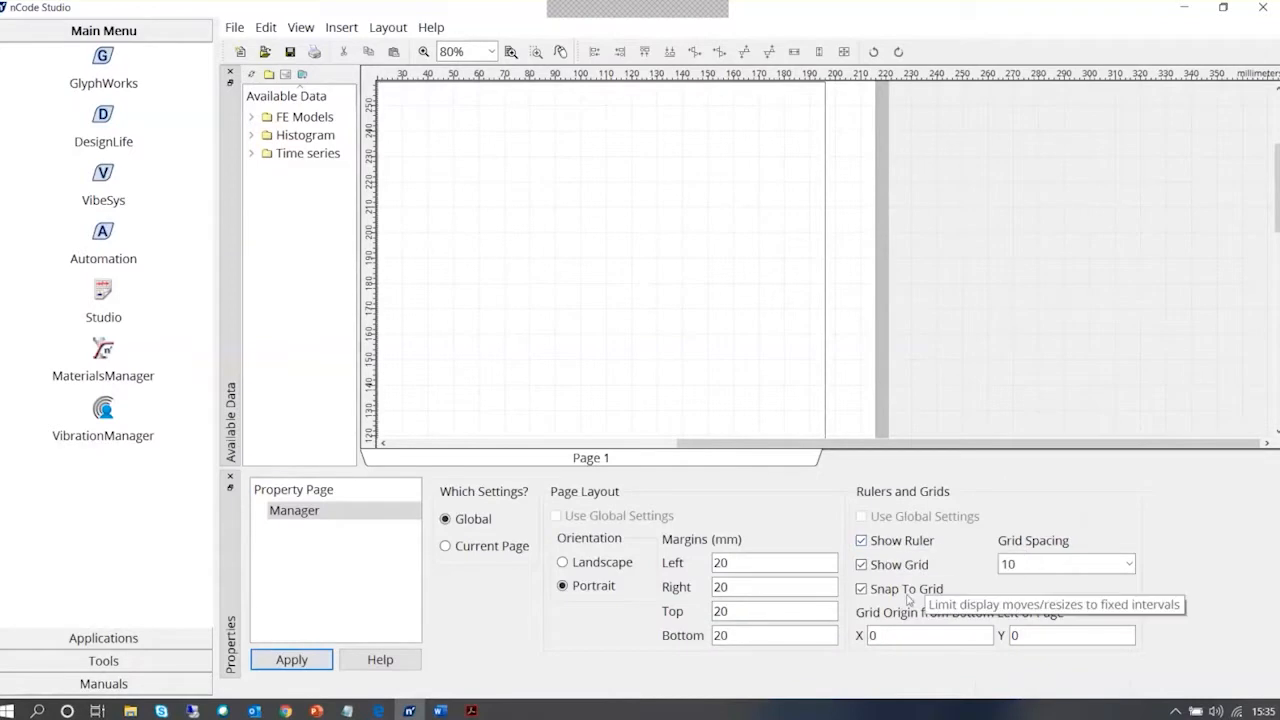
left_click(887, 566)
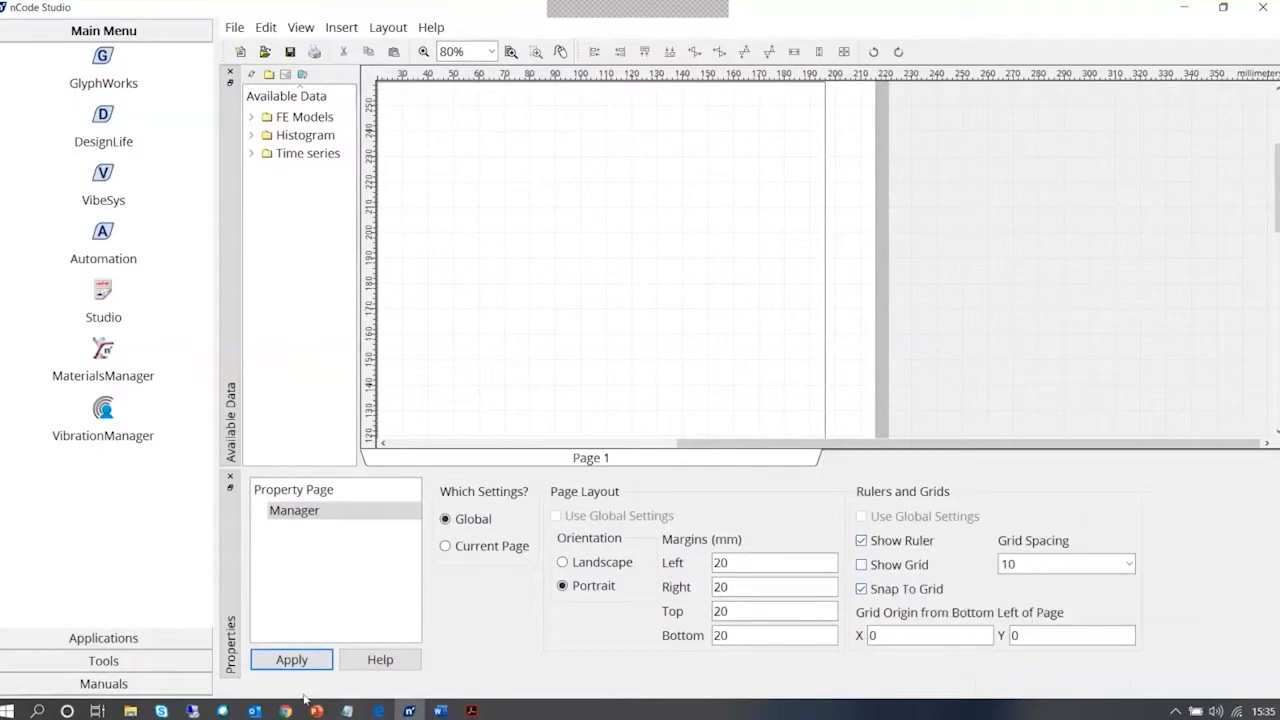
left_click(292, 660)
Show the page grid again and close the page properties
left_click(884, 571)
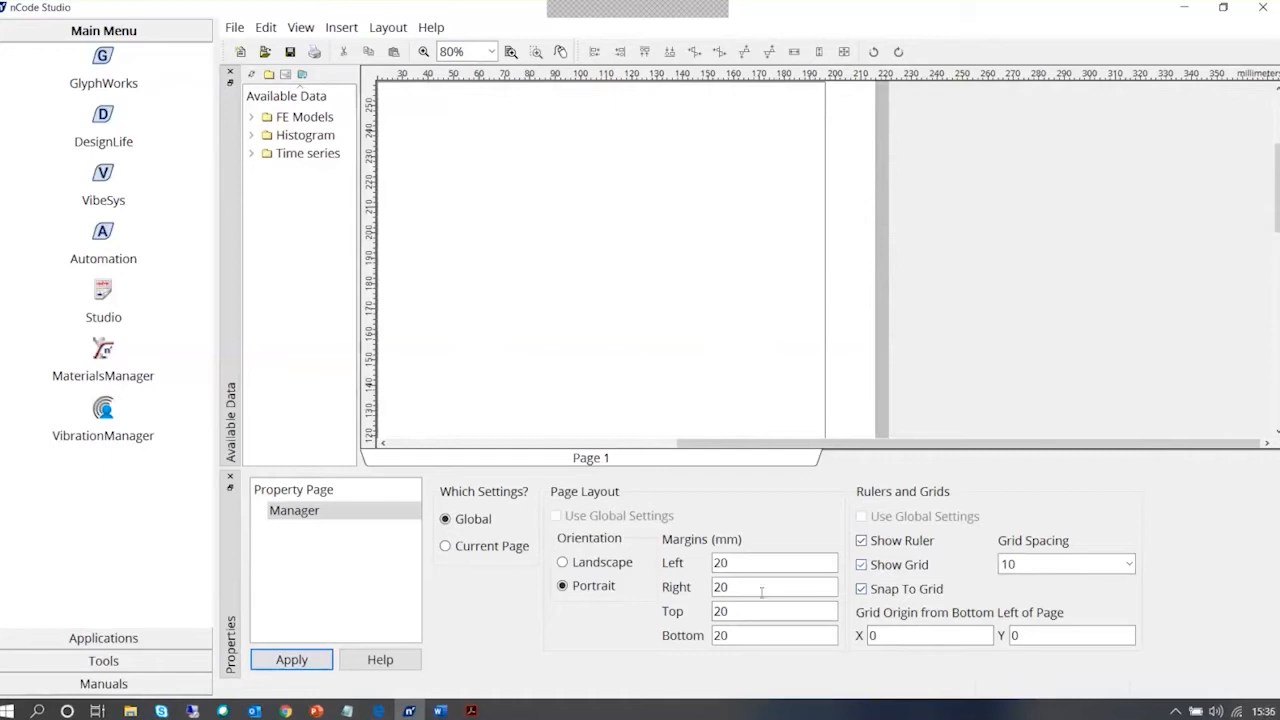
left_click(322, 668)
left_click(230, 476)
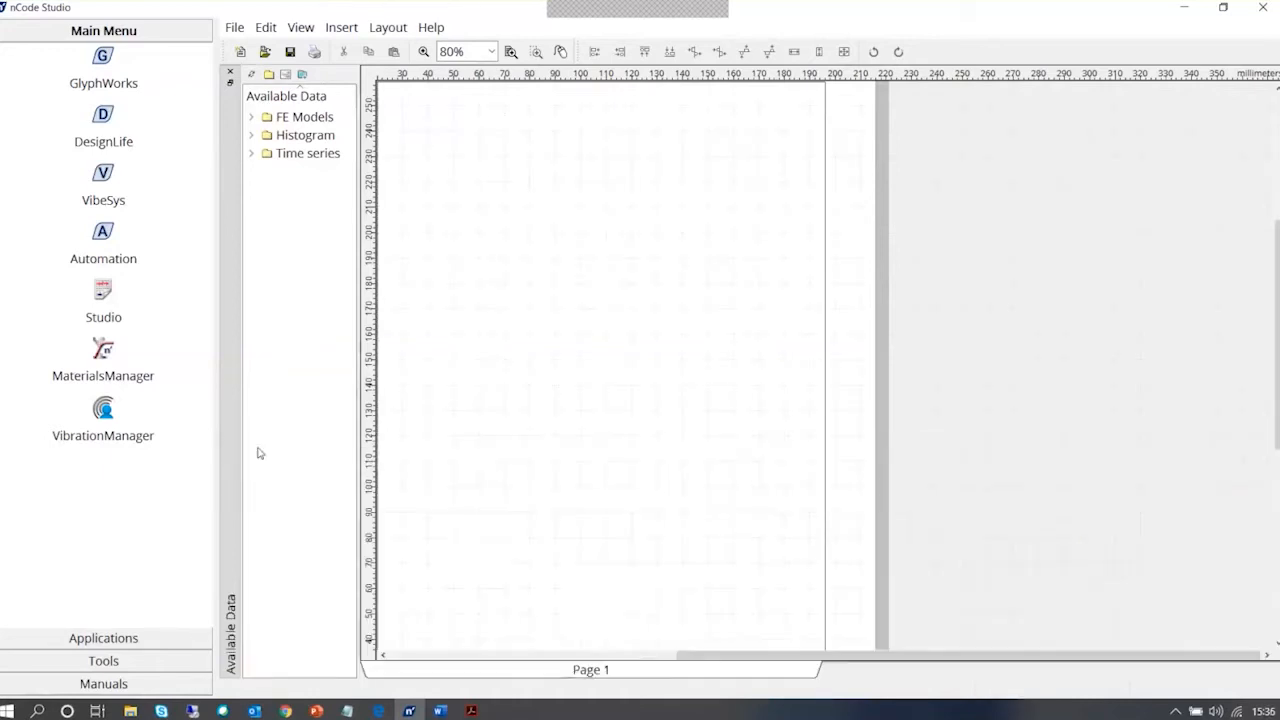
right_click(451, 108)
left_click(407, 107)
left_click(341, 27)
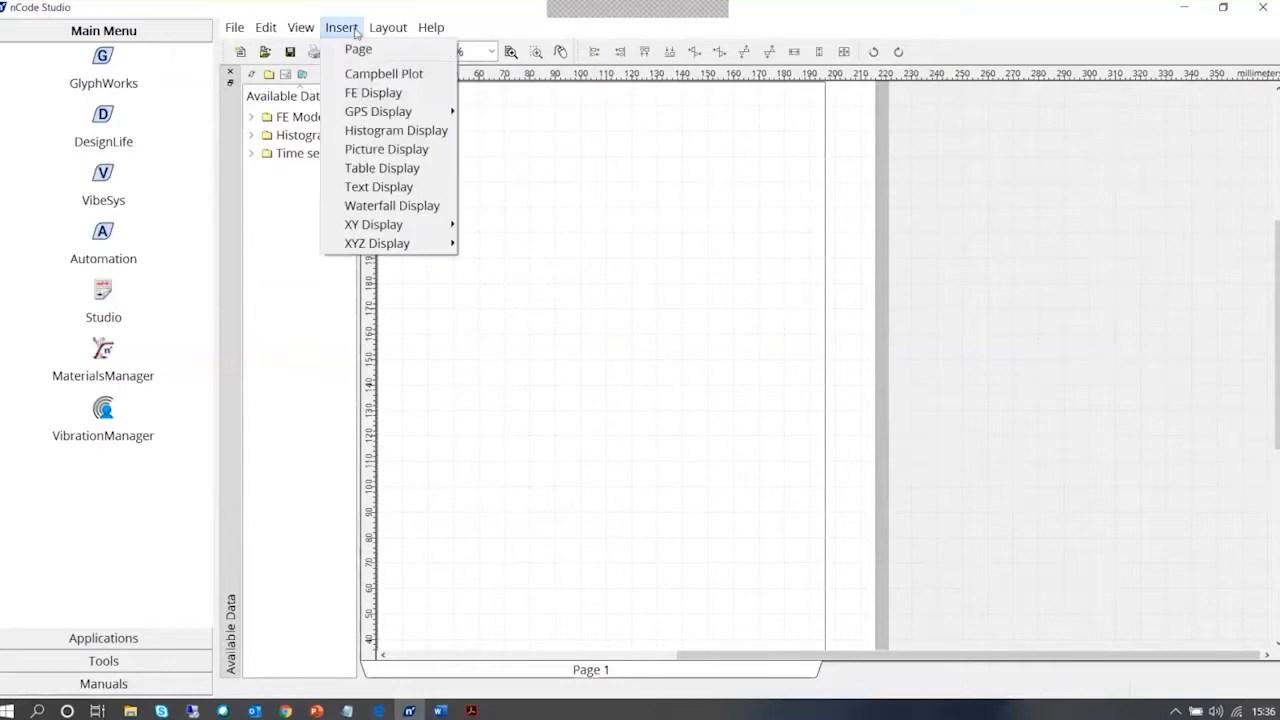
left_click(562, 205)
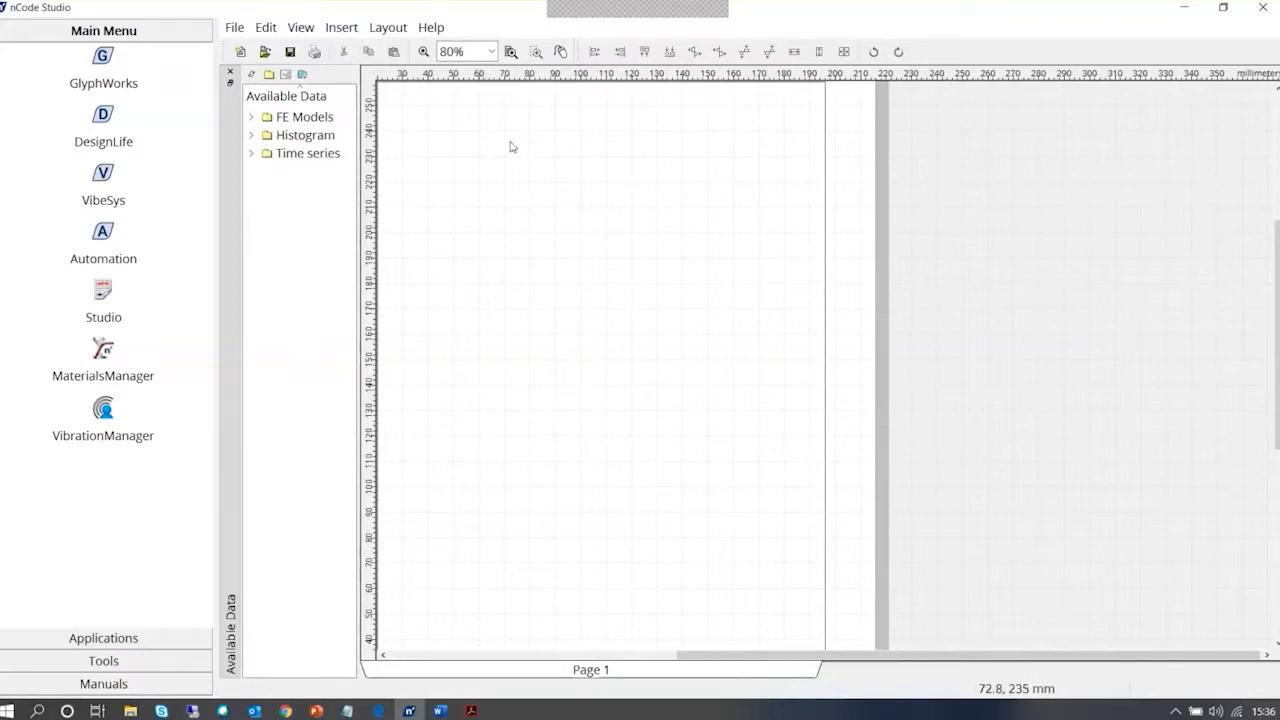
Insert a picture display using Prenscia_Header from the ncode flow folder as an embedded image
left_click(352, 29)
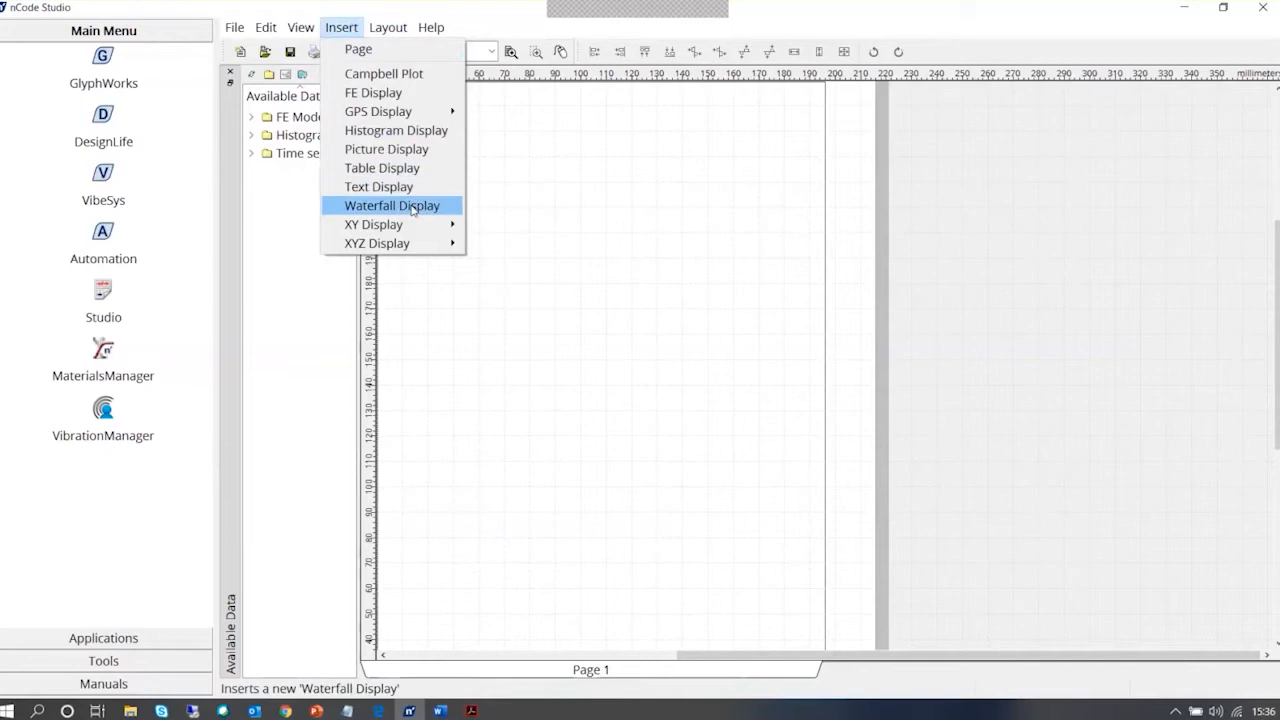
left_click(431, 157)
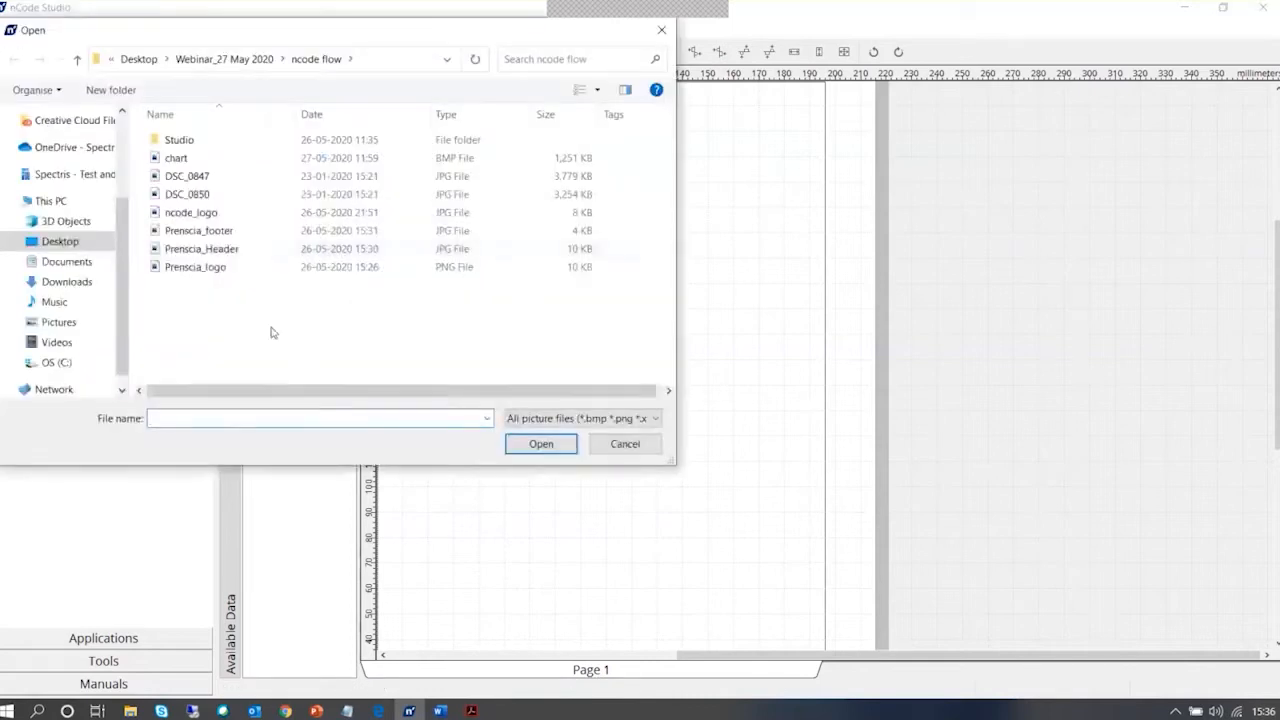
left_click(226, 255)
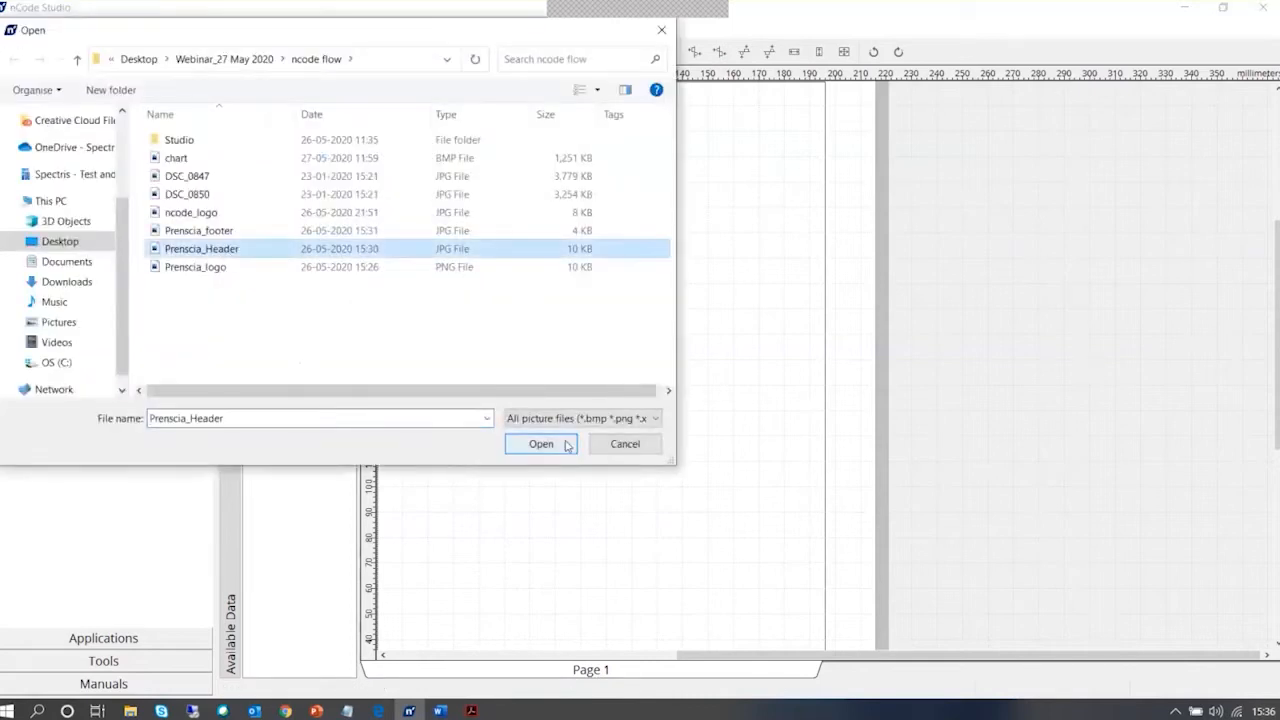
left_click(566, 443)
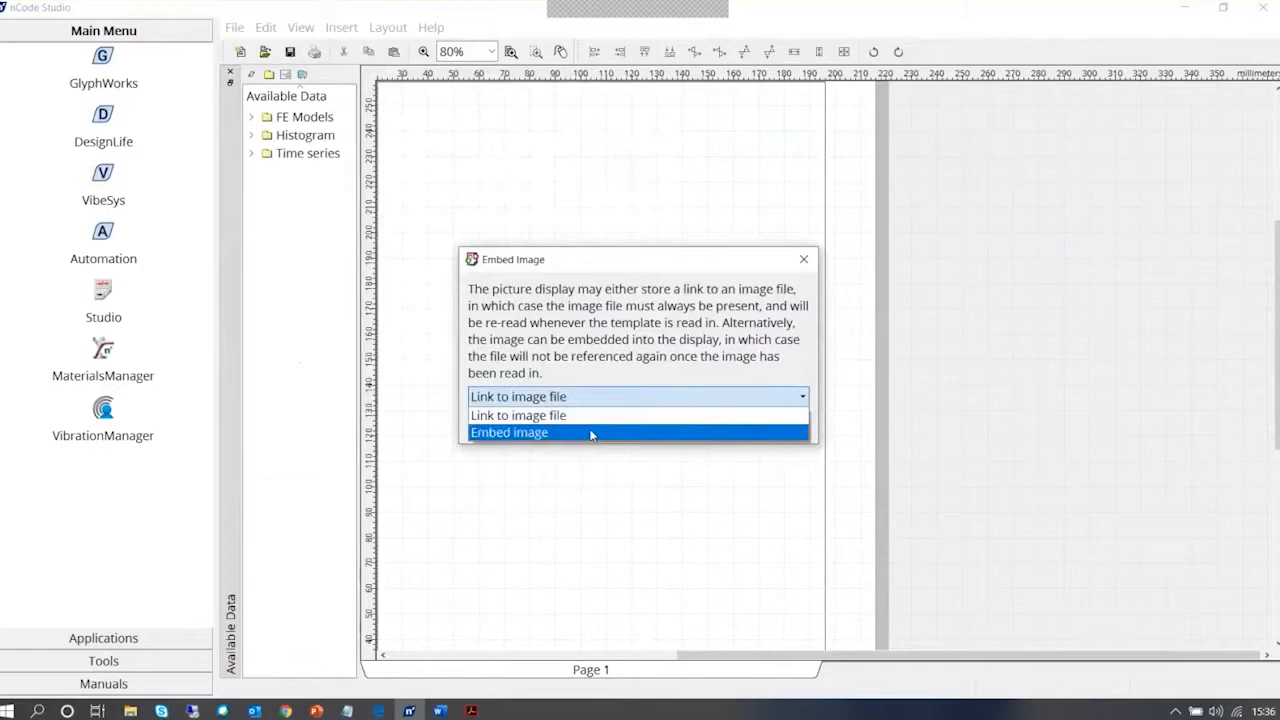
left_click(589, 433)
left_click(731, 425)
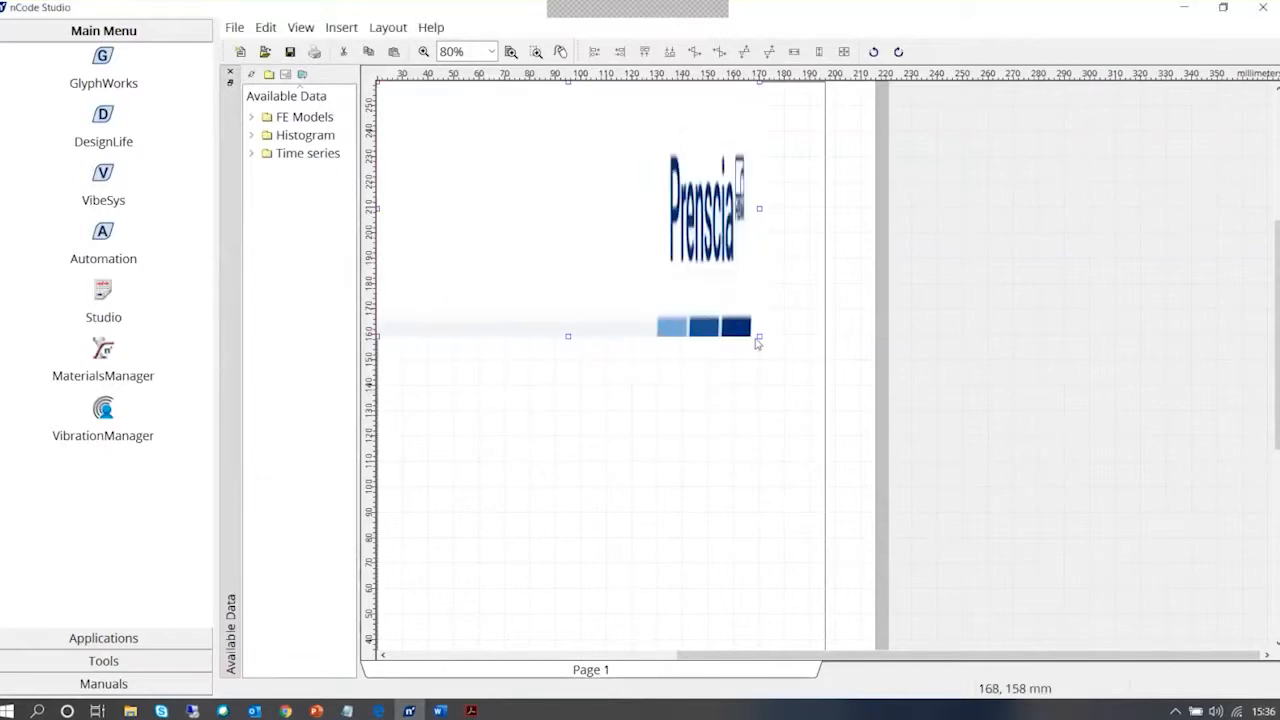
Shrink the header picture's height to about 10 mm at the upper page margin
left_click_drag(759, 340, 729, 262)
left_click_drag(807, 246, 756, 331)
left_click_drag(566, 334, 592, 105)
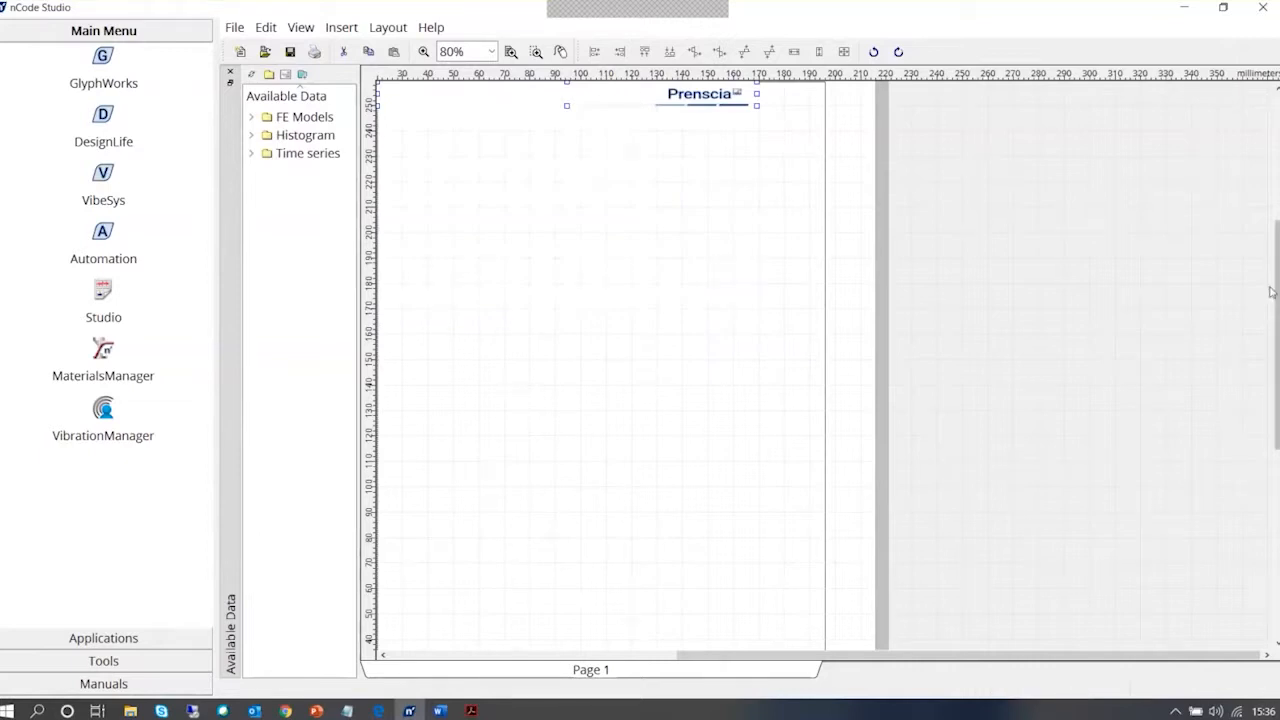
Widen the header picture so its right edge sits at about 190 mm, just inside the right page margin
scroll(1262, 290, "up", 3)
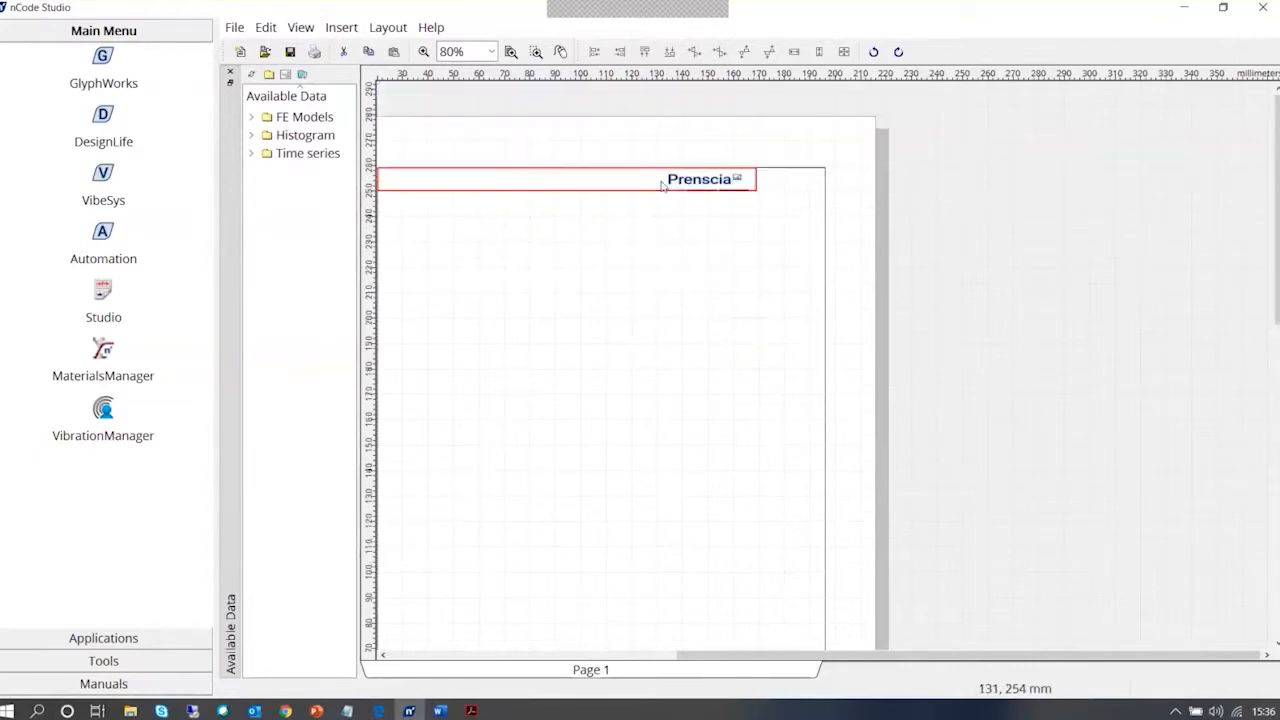
left_click(716, 176)
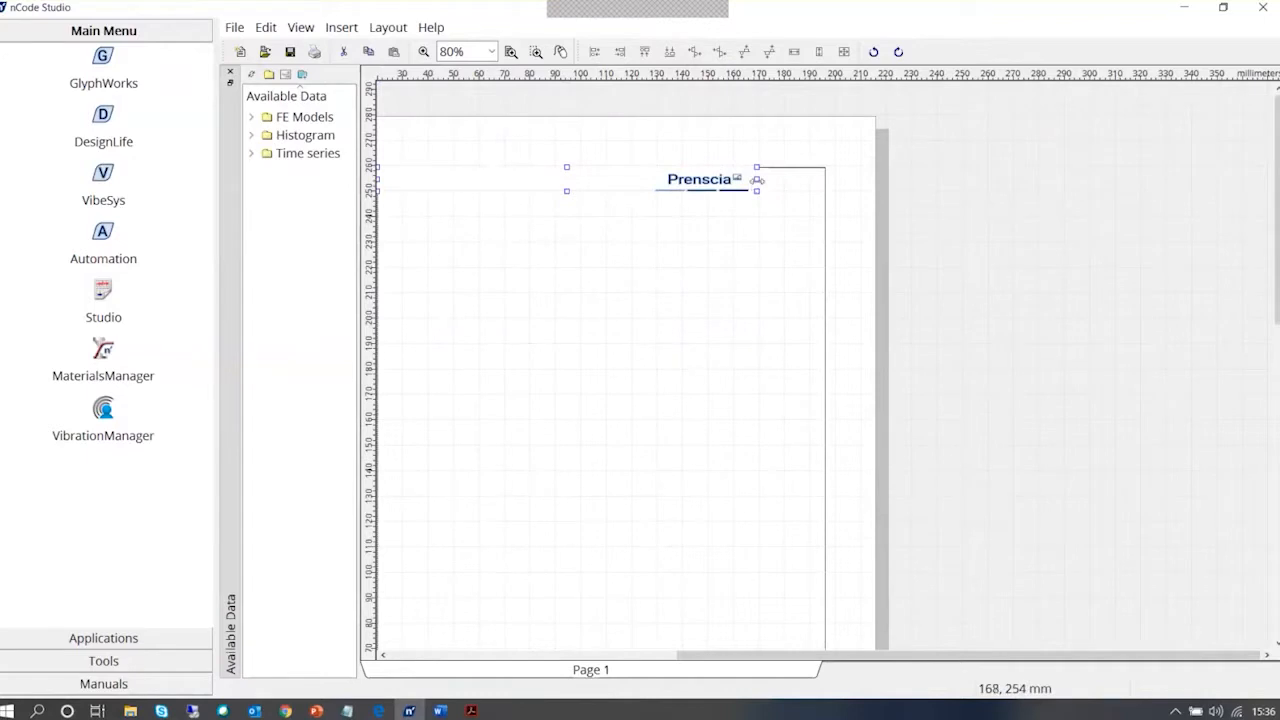
left_click_drag(757, 179, 829, 180)
left_click(703, 278)
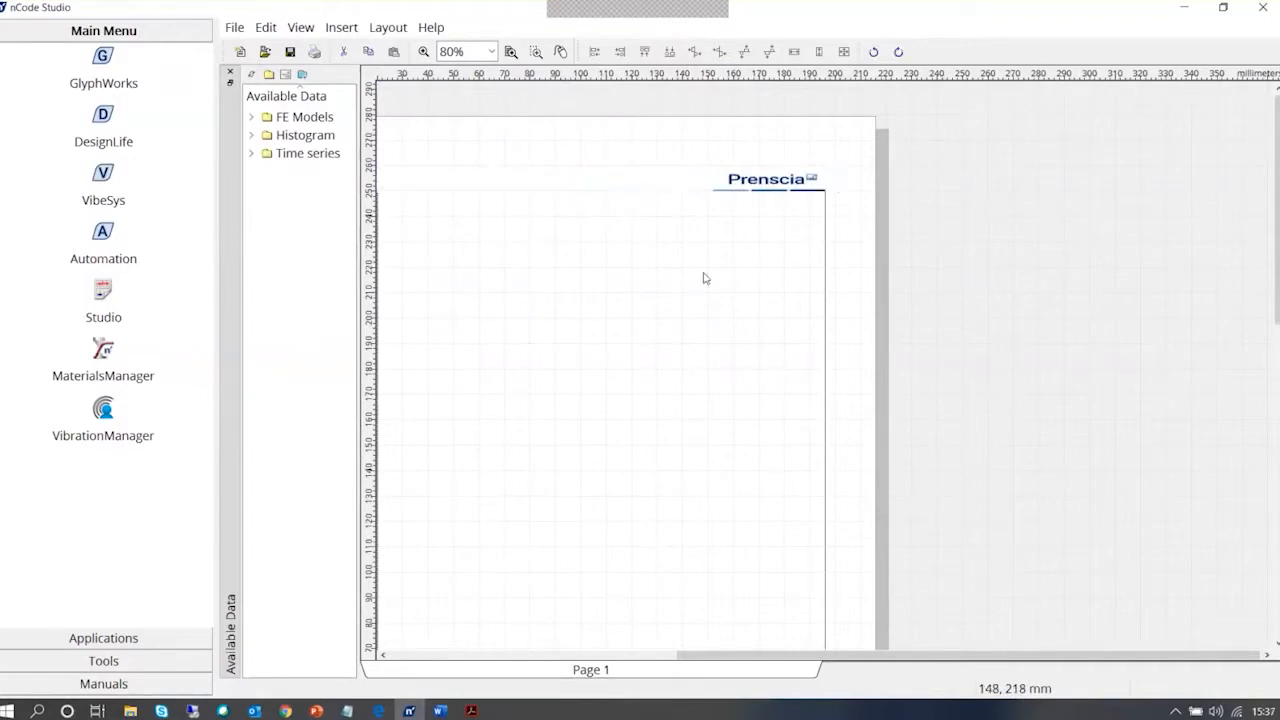
left_click(834, 184)
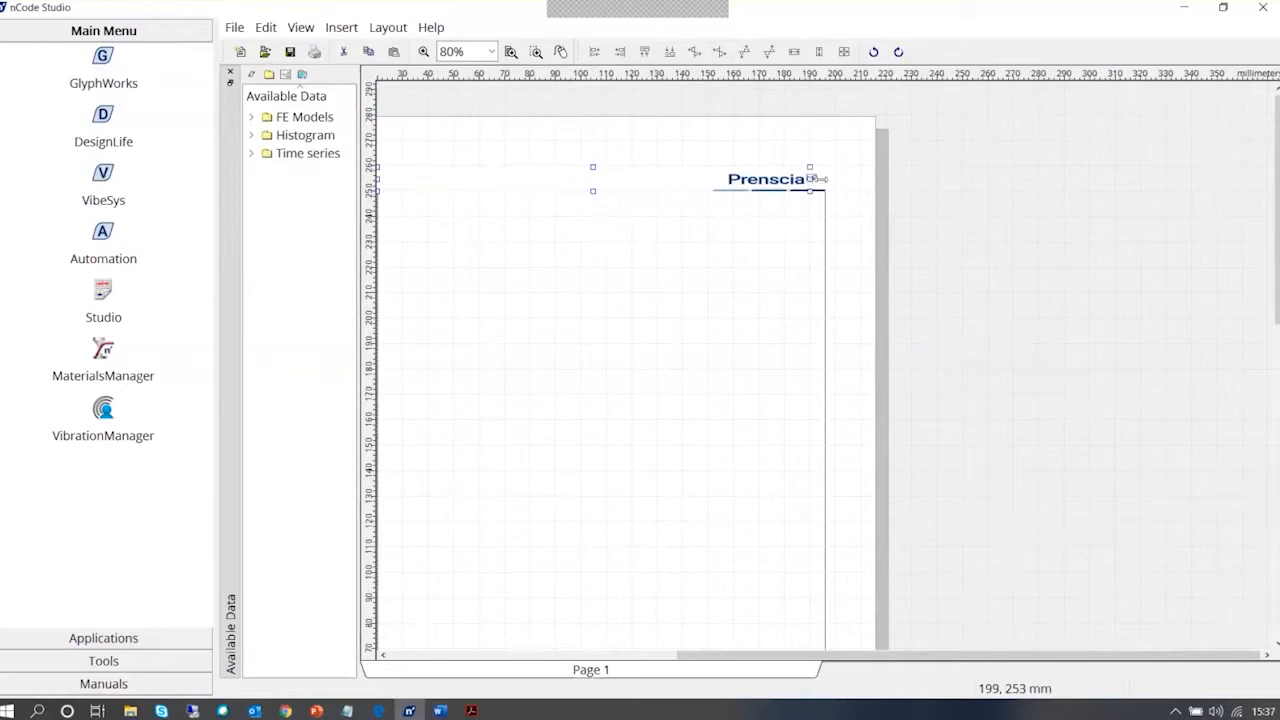
left_click_drag(829, 179, 810, 180)
left_click(763, 237)
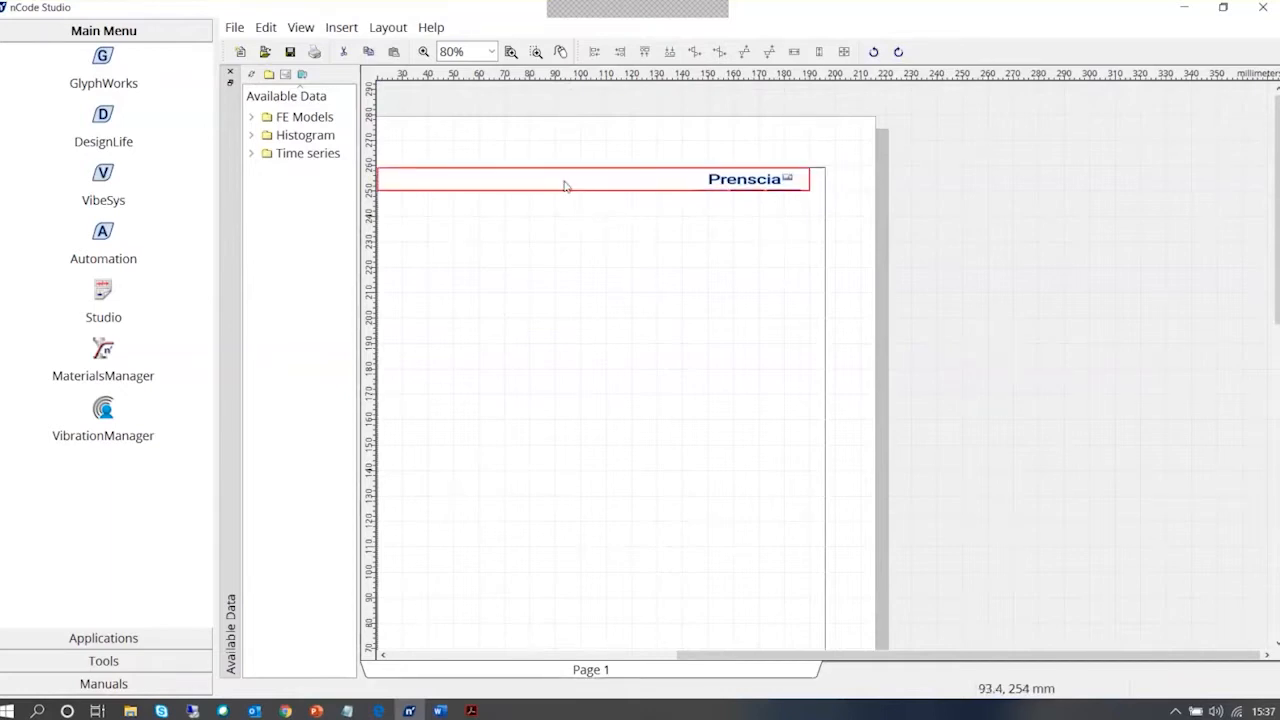
Move the header picture about 10 mm down from the upper page margin
left_click(565, 185)
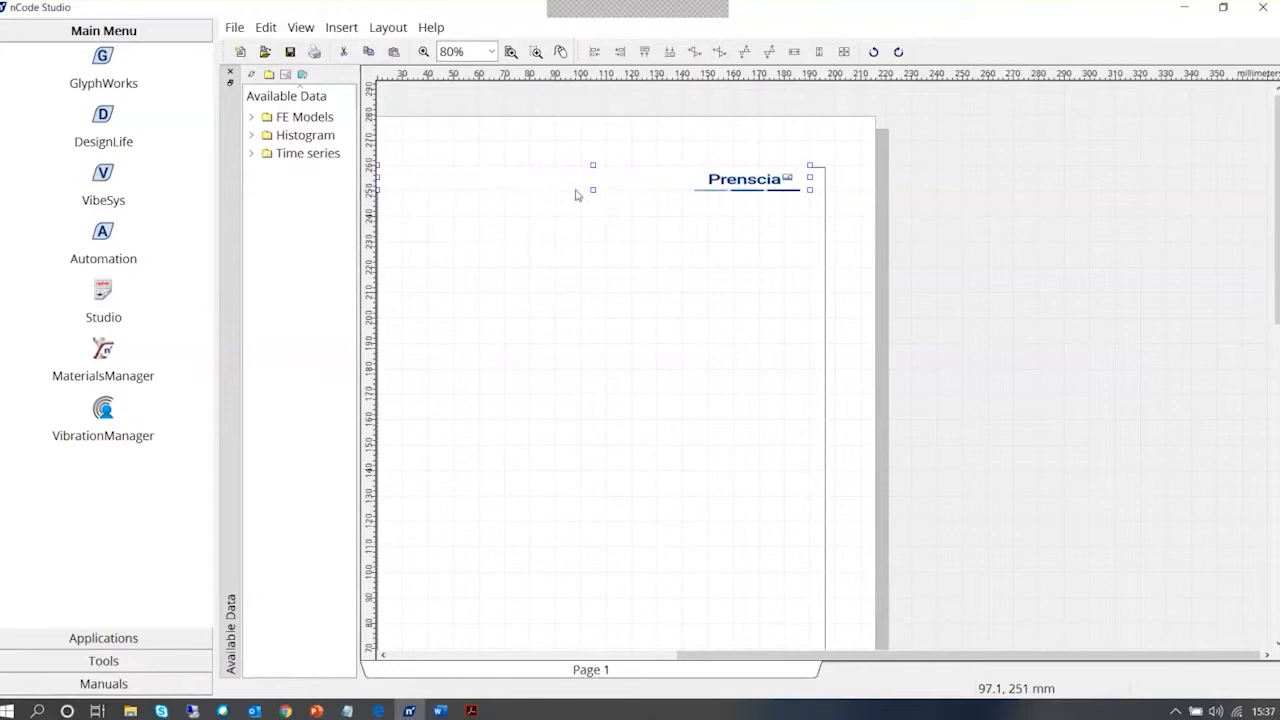
left_click_drag(577, 193, 568, 196)
left_click(652, 334)
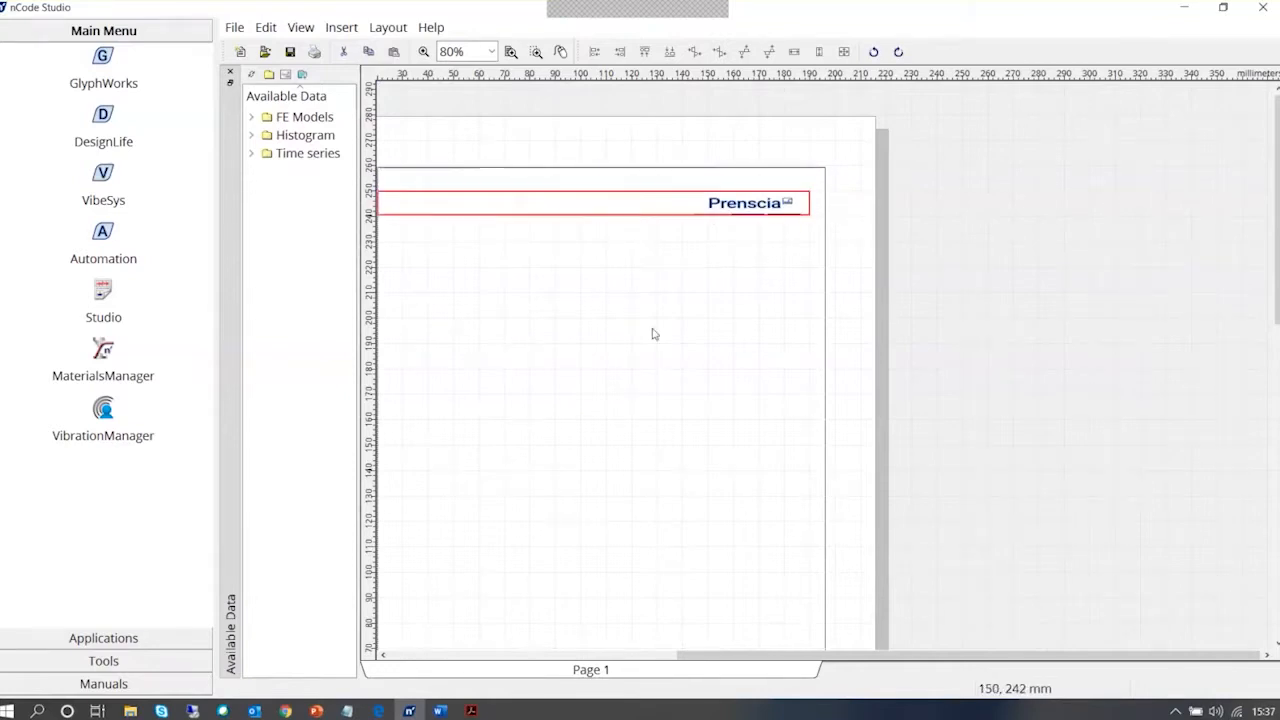
scroll(643, 323, "down", 3)
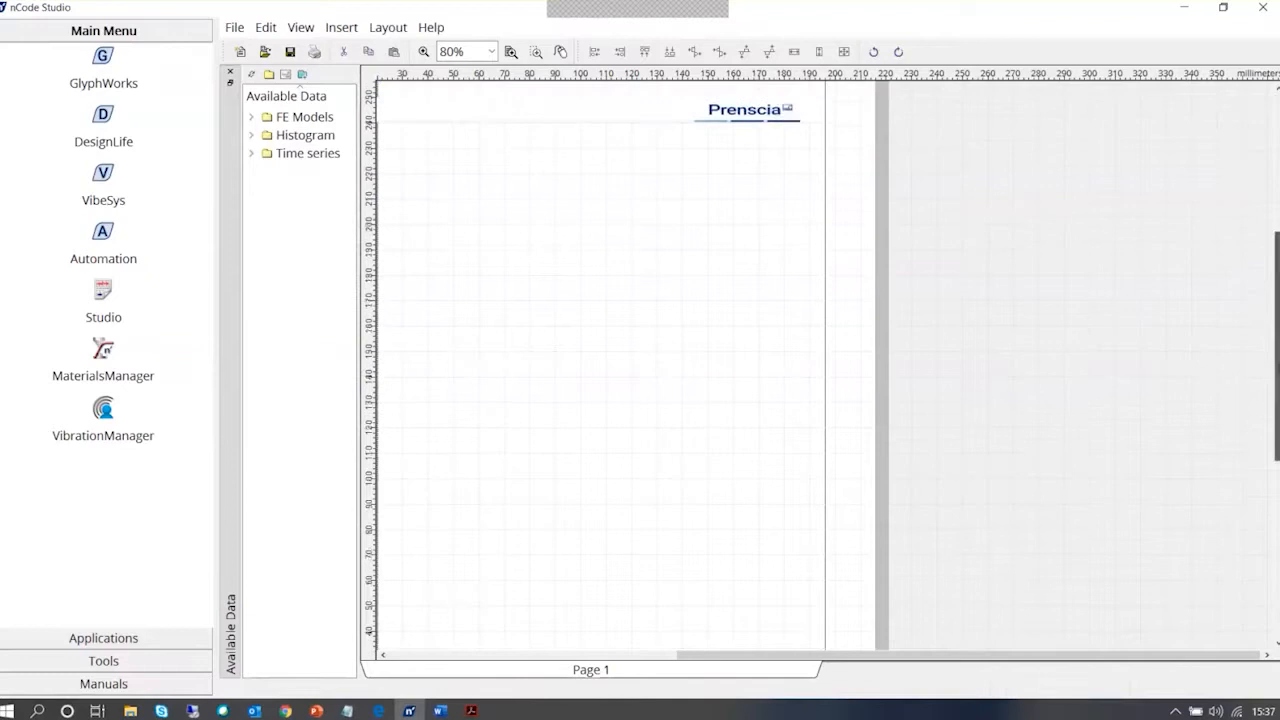
Insert a picture display using Prenscia_footer from the ncode flow folder as an embedded image
left_click(340, 28)
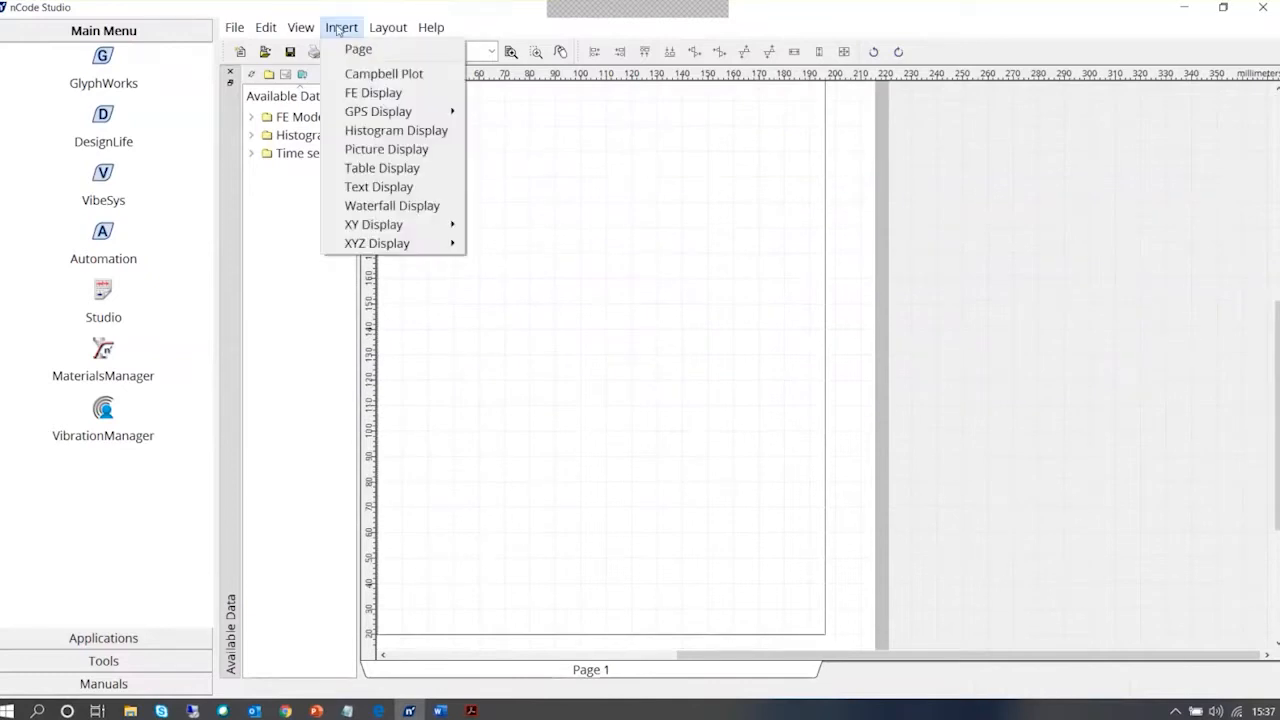
left_click(427, 154)
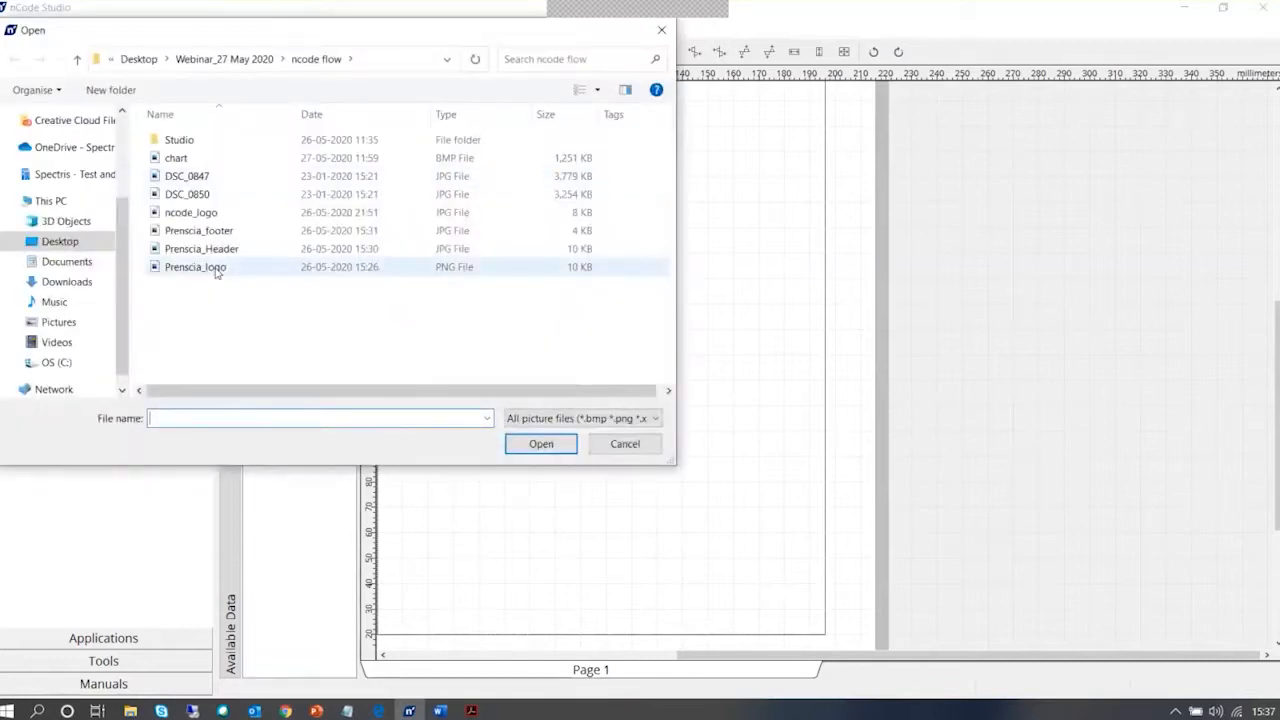
left_click(199, 230)
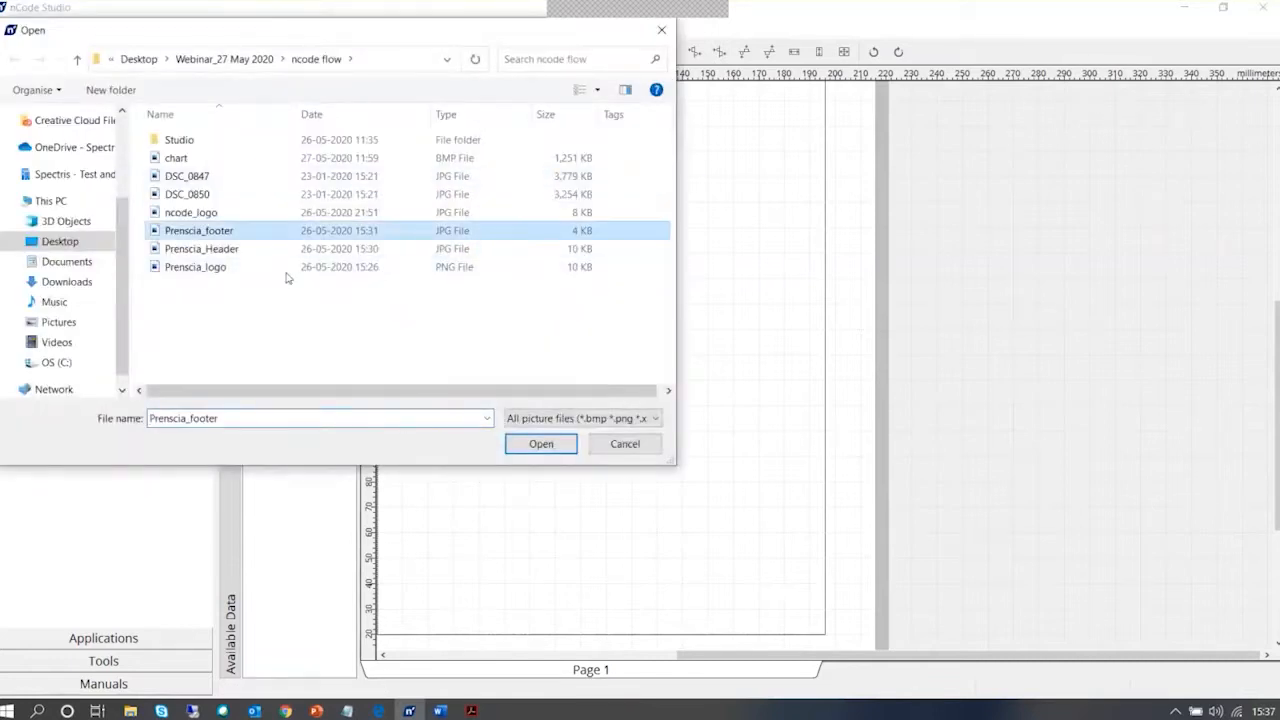
left_click(541, 443)
left_click(535, 400)
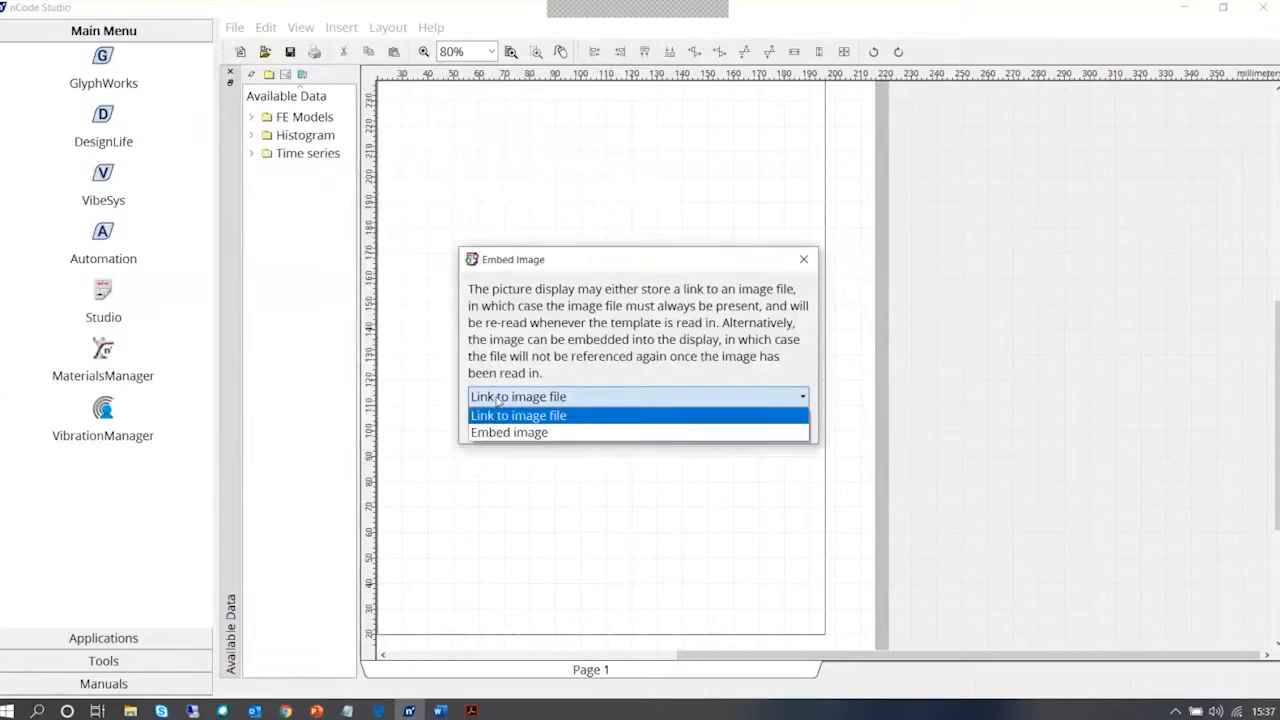
left_click(505, 432)
left_click(708, 423)
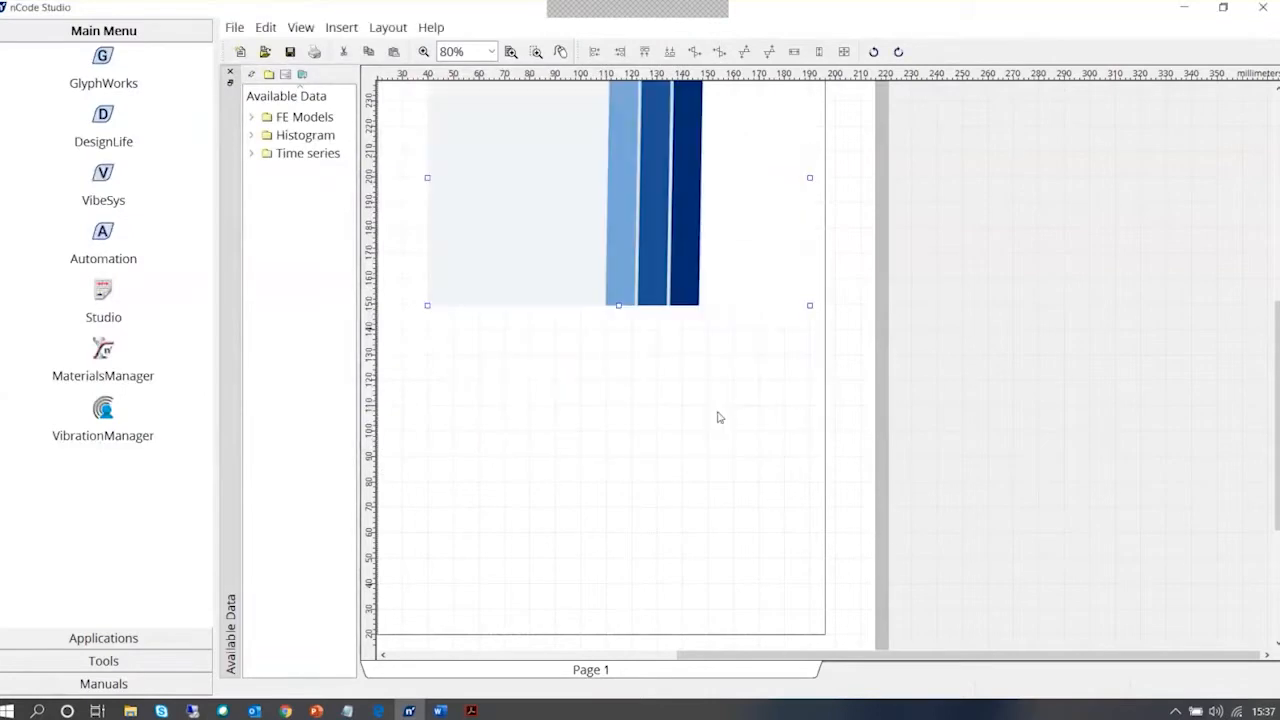
Move the footer picture down to about 30 mm above the page's lower edge and resize it to about 160 mm wide by 10 mm high
left_click(592, 232)
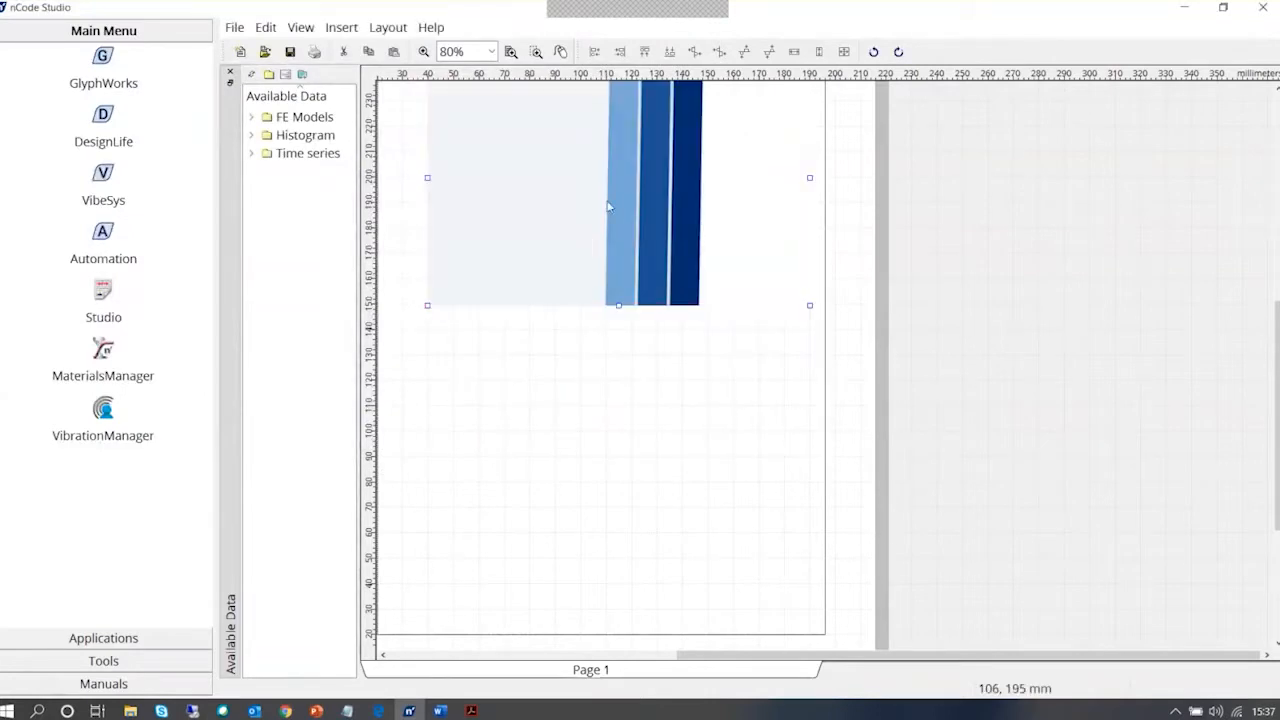
left_click(620, 386)
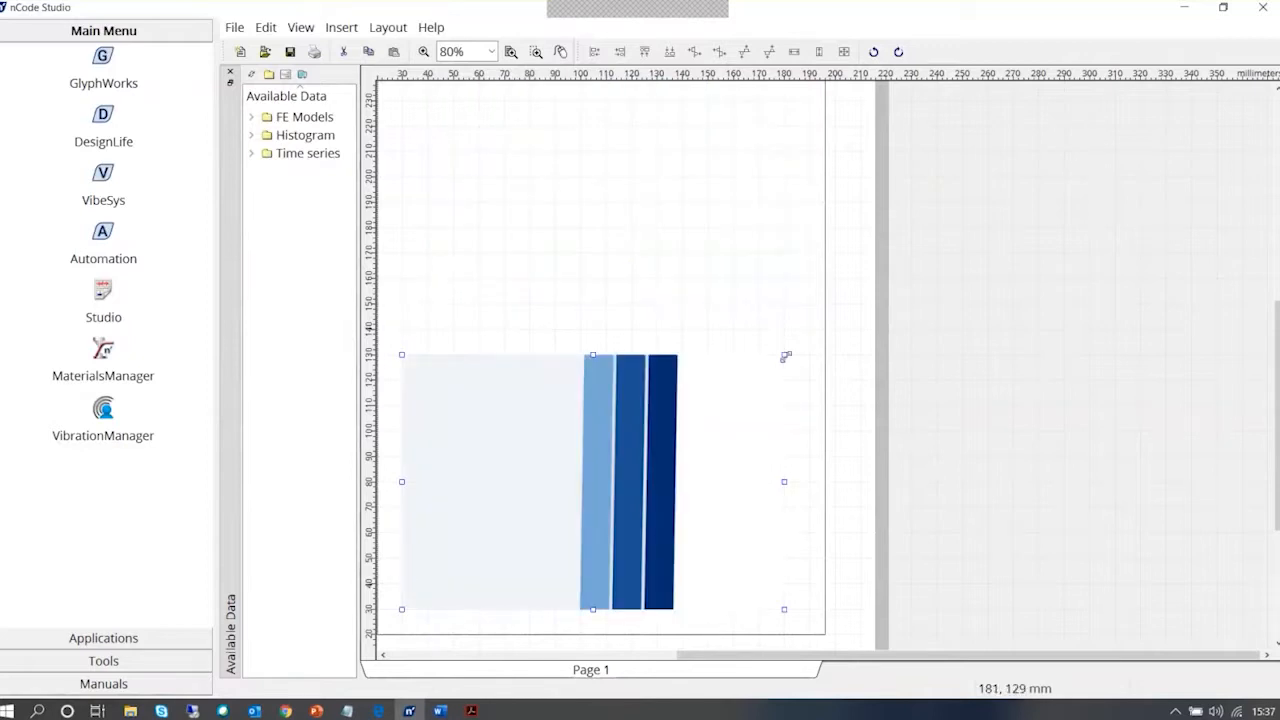
left_click_drag(786, 356, 871, 409)
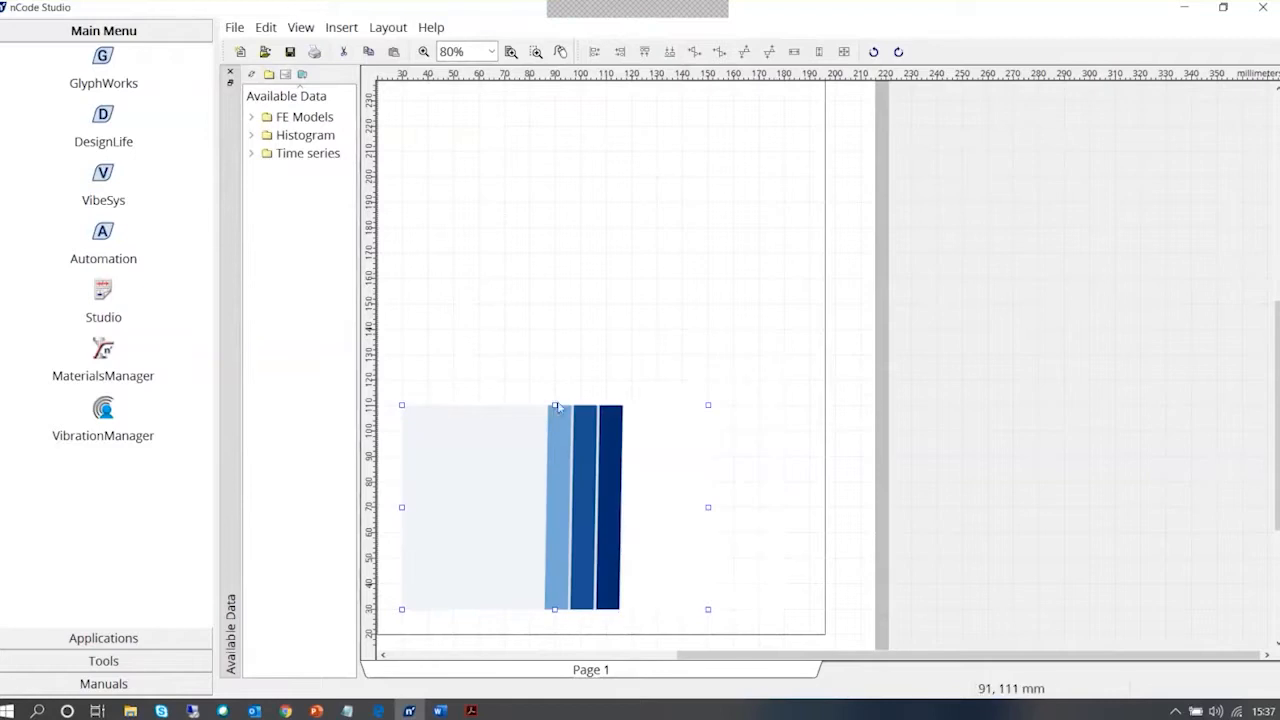
left_click_drag(555, 406, 554, 583)
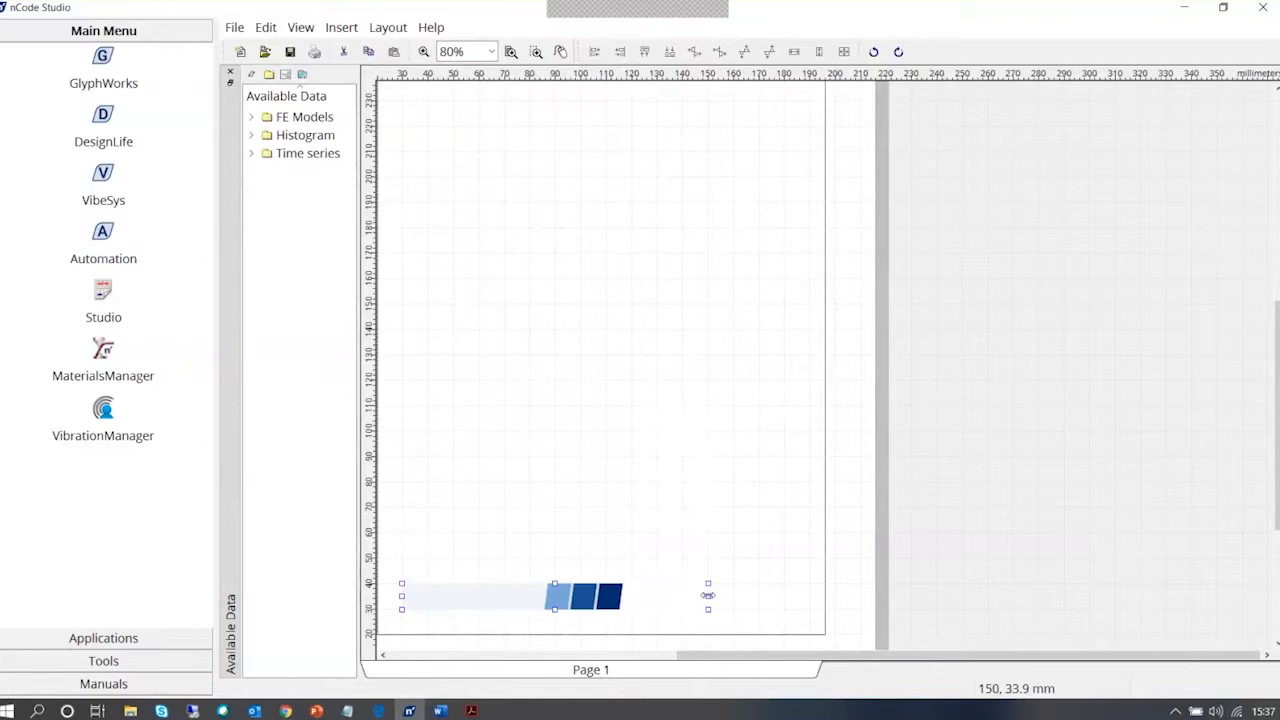
left_click_drag(708, 595, 828, 596)
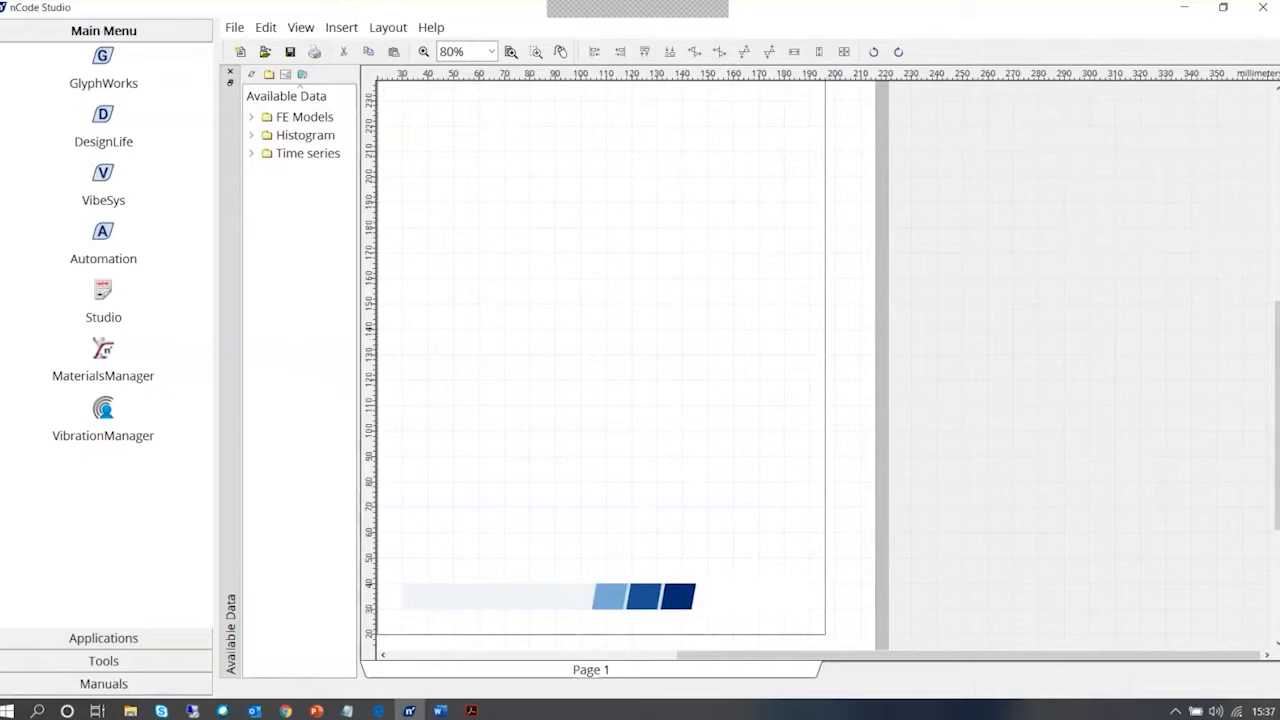
left_click_drag(1277, 407, 1278, 328)
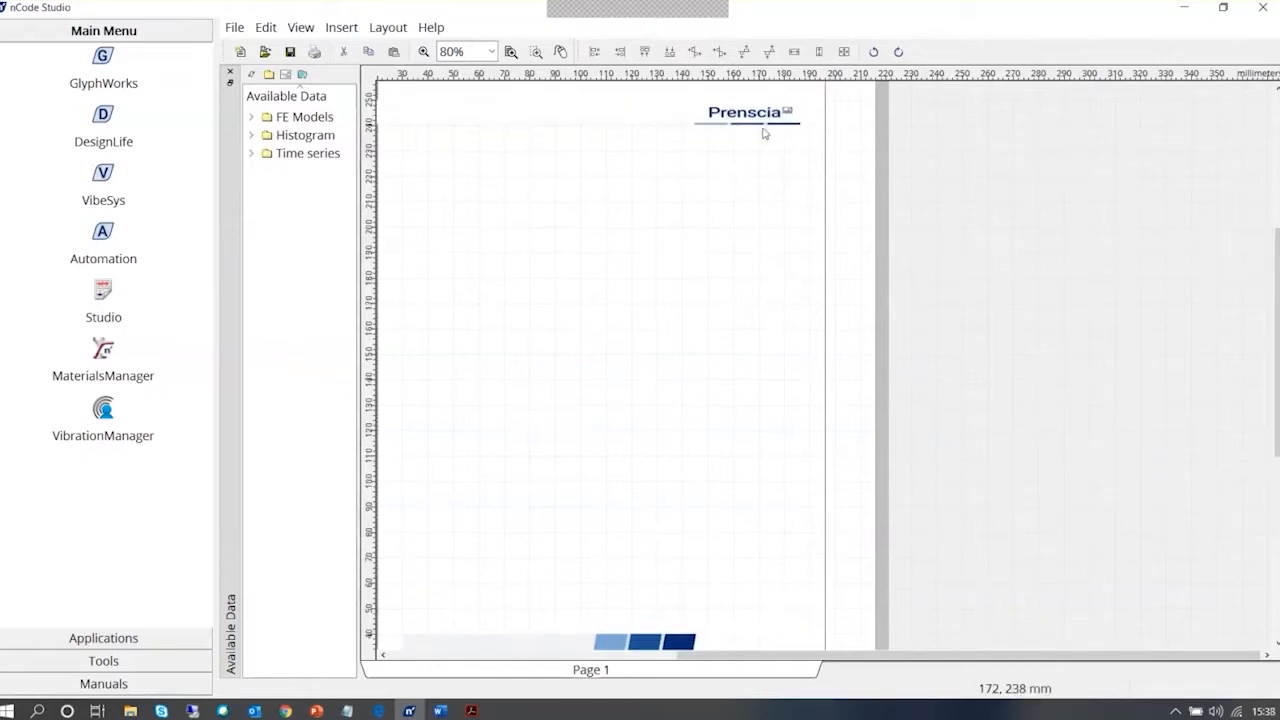
left_click(763, 130)
left_click(656, 640)
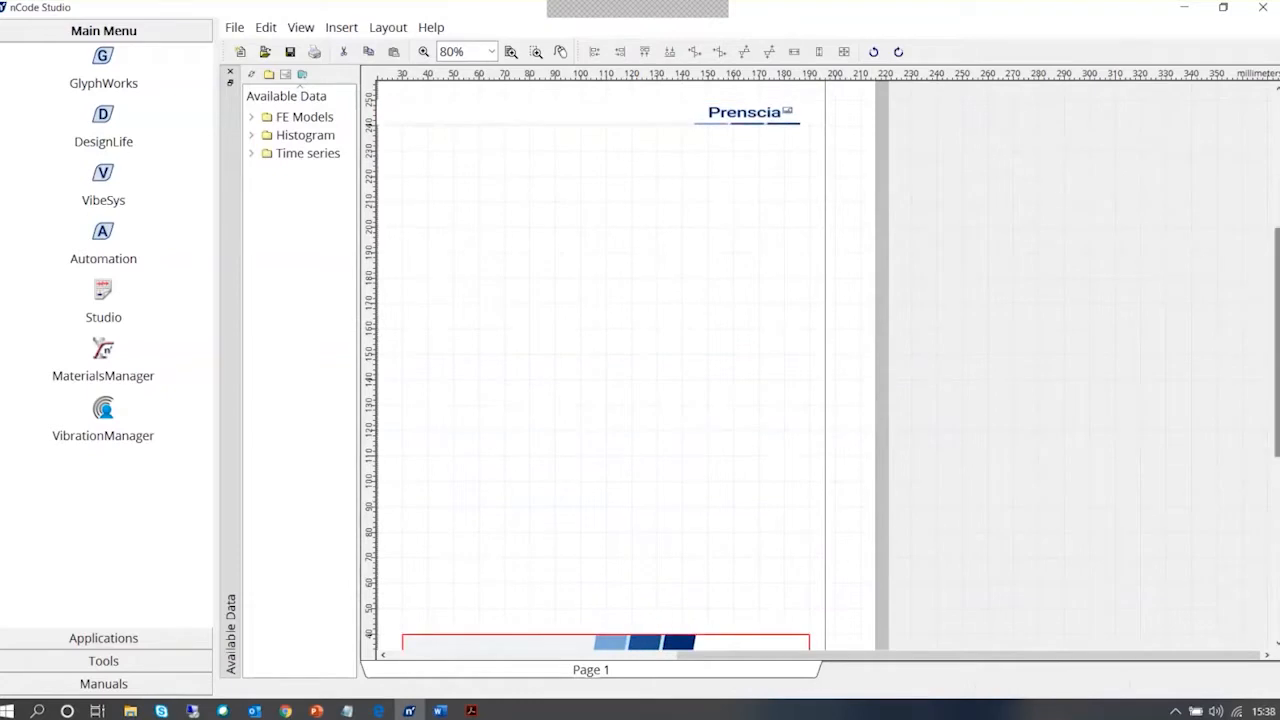
scroll(1276, 350, "down", 2)
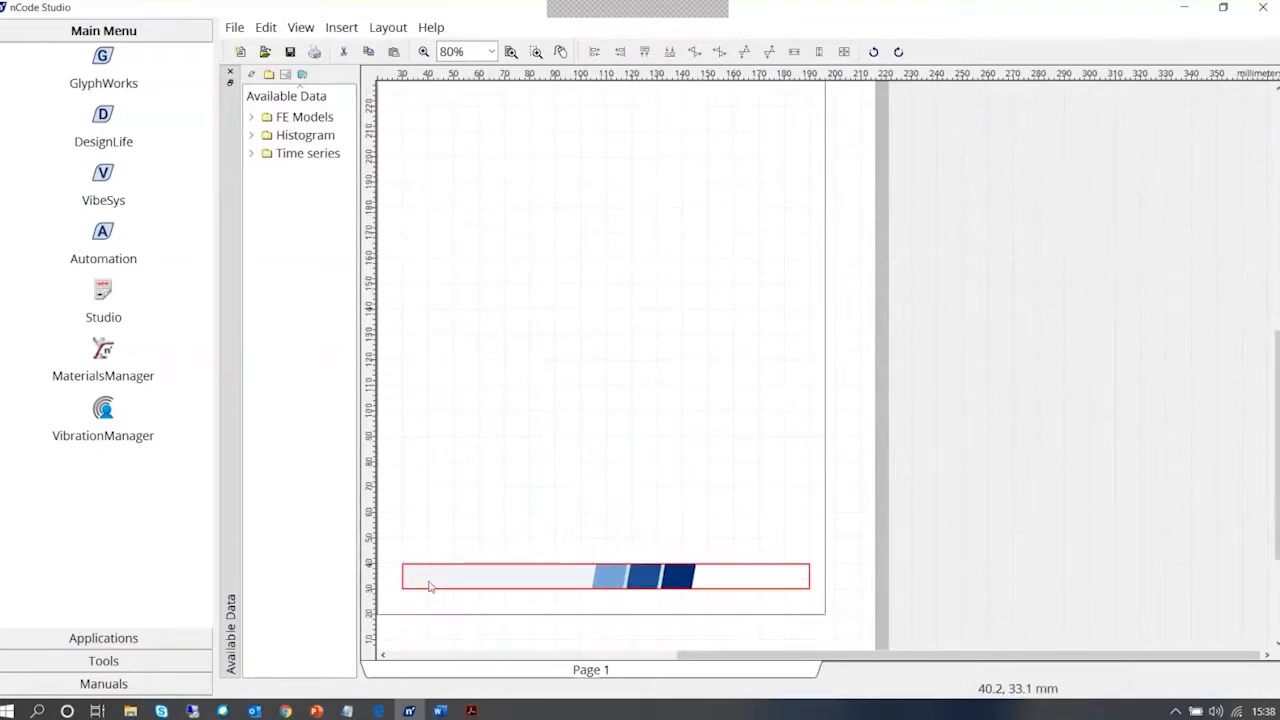
left_click(428, 583)
right_click(426, 488)
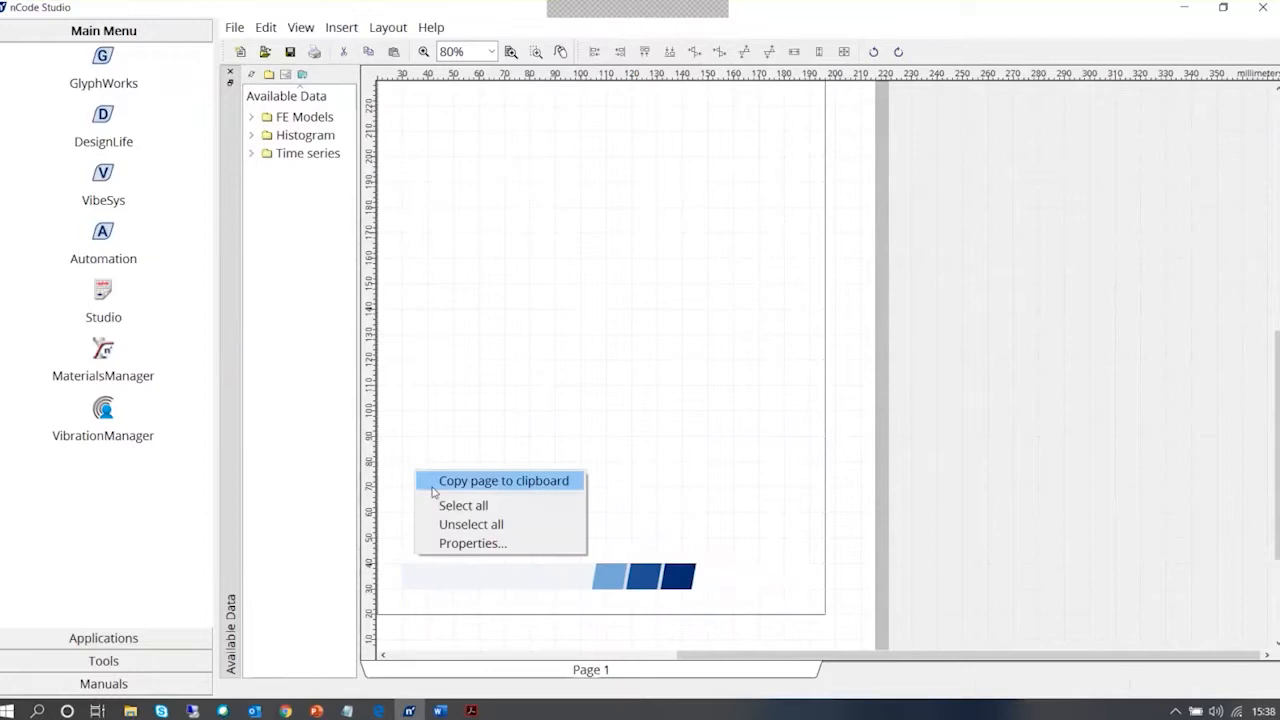
left_click(415, 413)
right_click(423, 484)
left_click(435, 416)
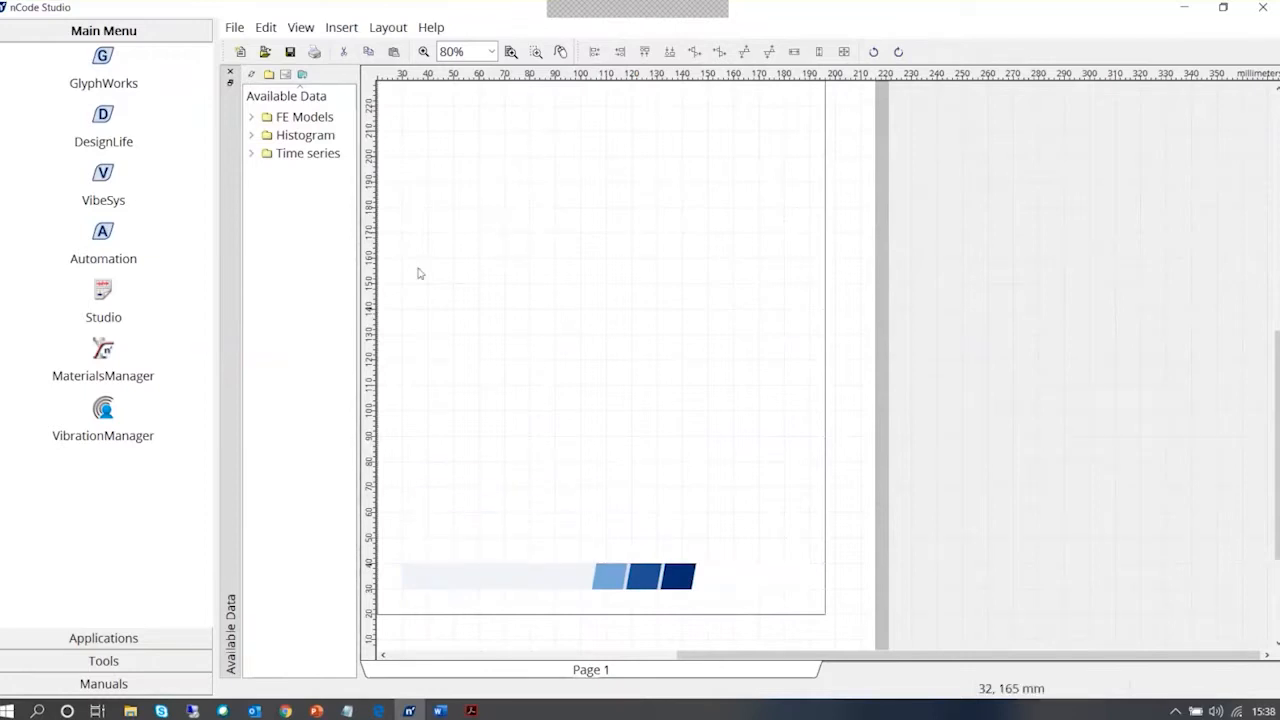
Insert an empty text display on the page without loading text from a file
left_click(341, 27)
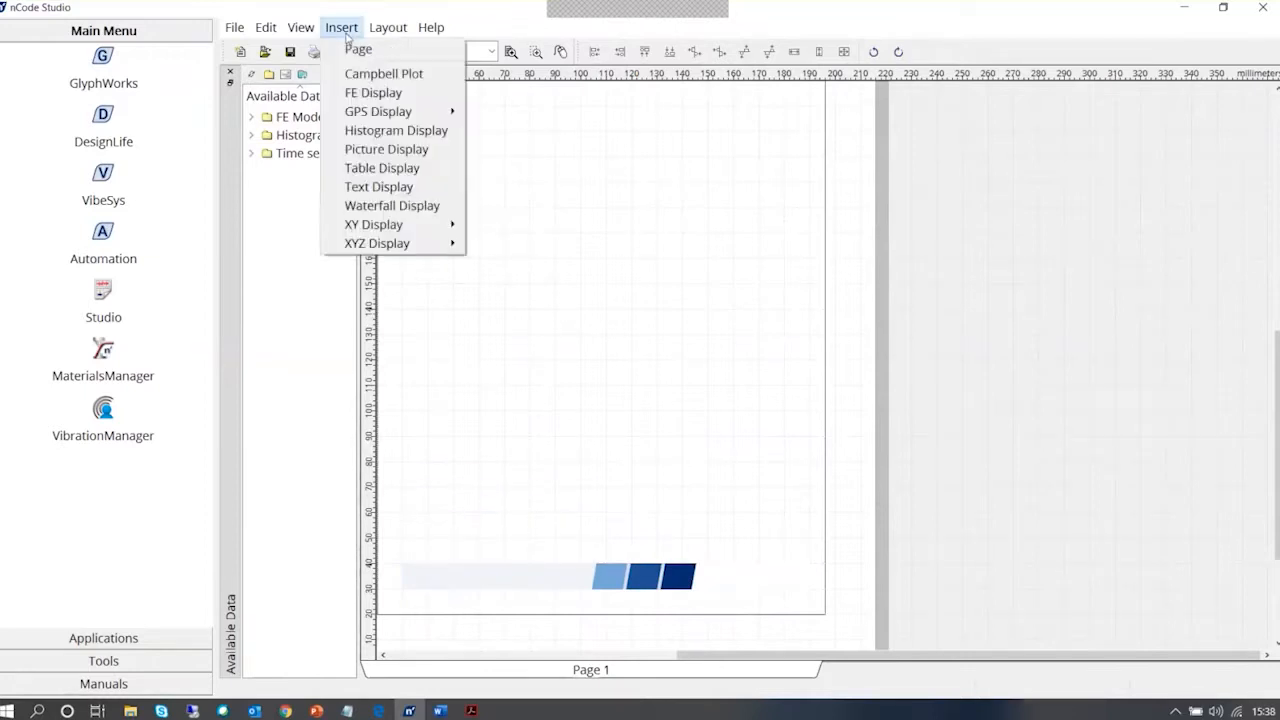
left_click(398, 187)
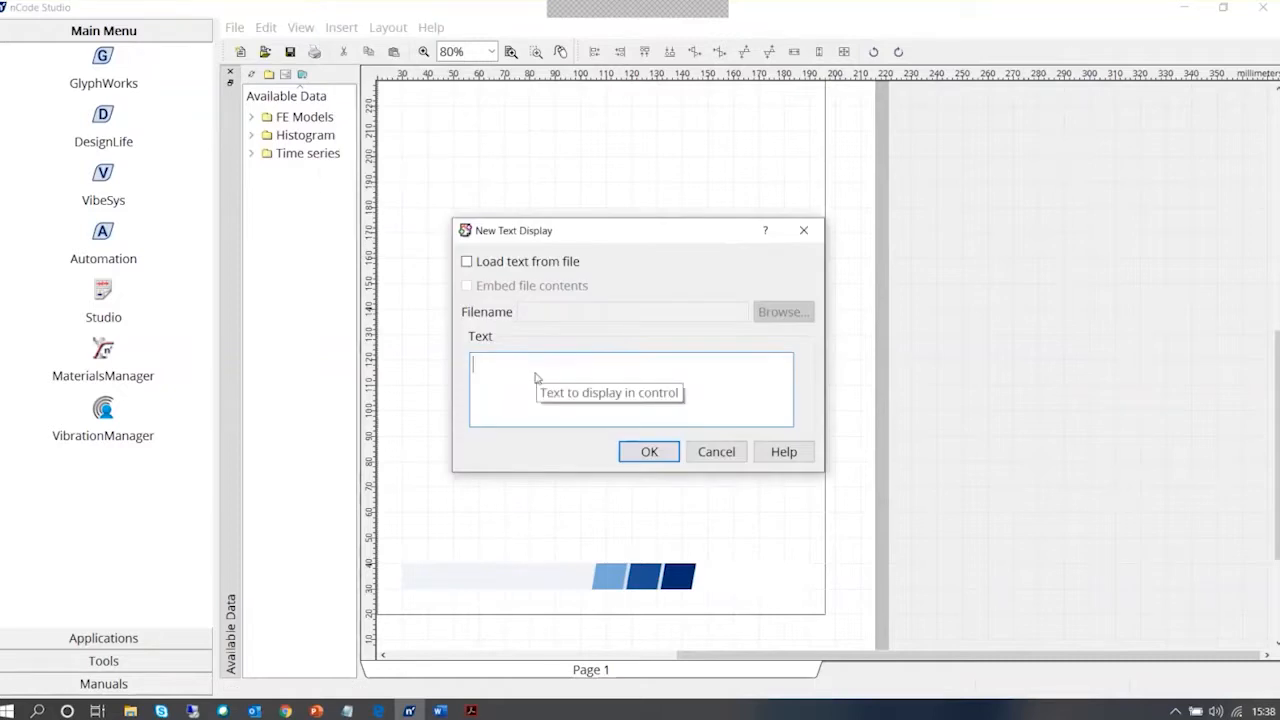
left_click(650, 452)
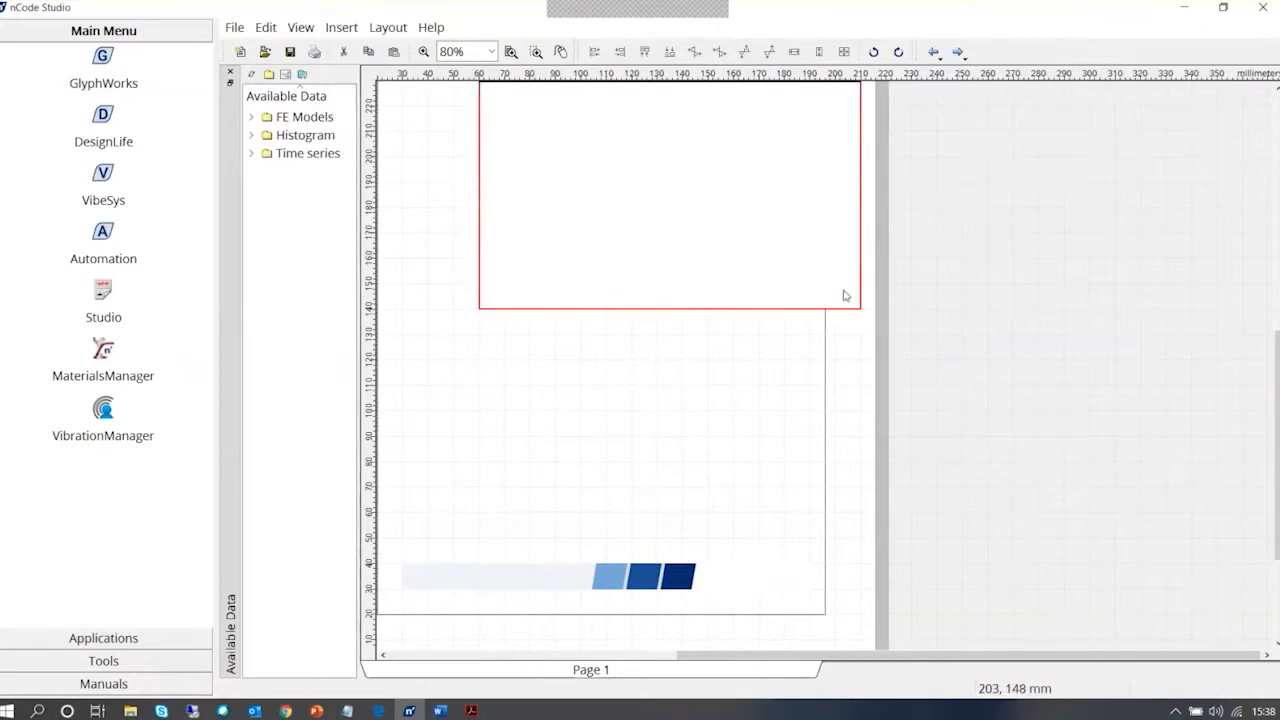
Shrink the text display to about 45 mm by 10 mm and place it over the left end of the footer picture
left_click_drag(862, 311, 773, 130)
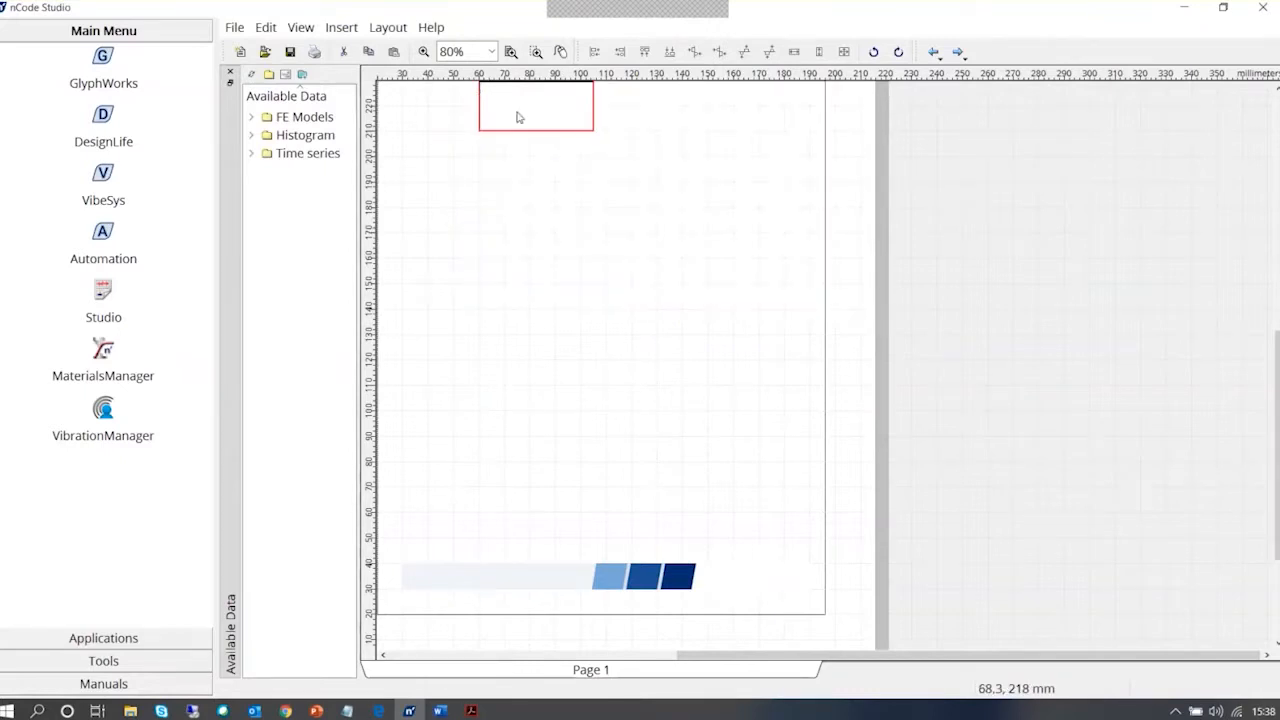
left_click_drag(517, 117, 459, 588)
left_click(461, 566)
right_click(461, 586)
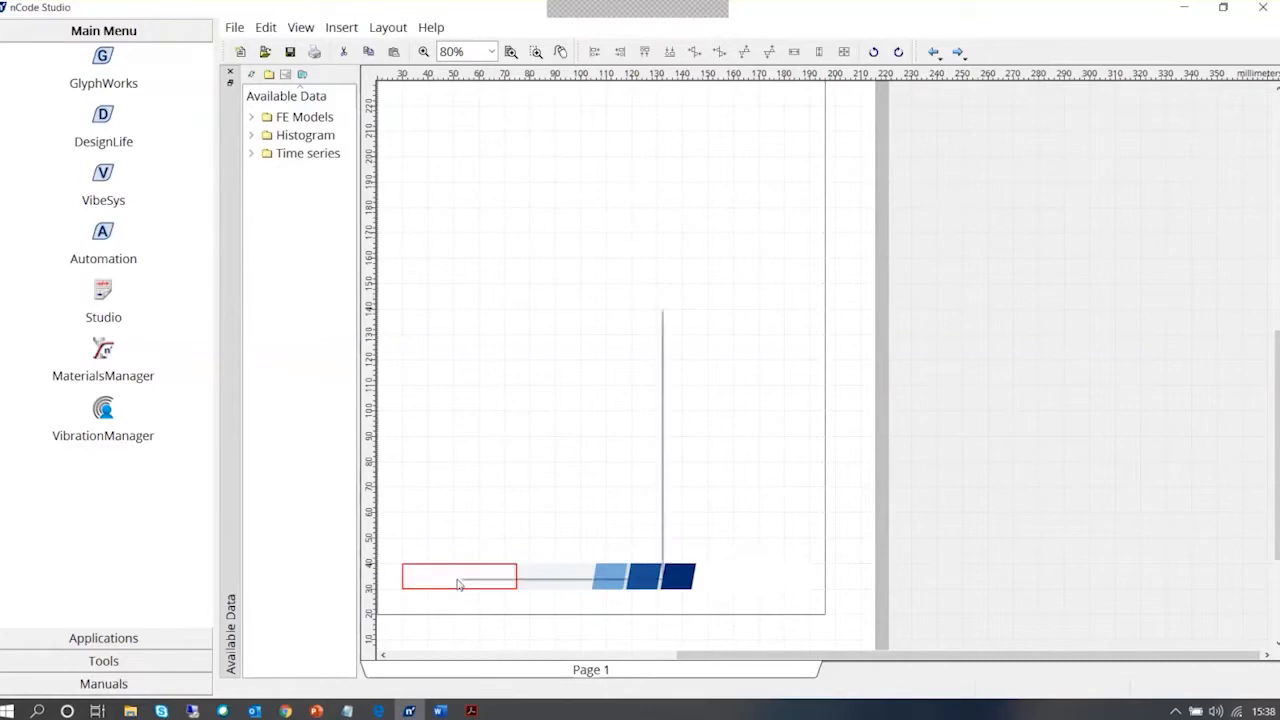
left_click(428, 583)
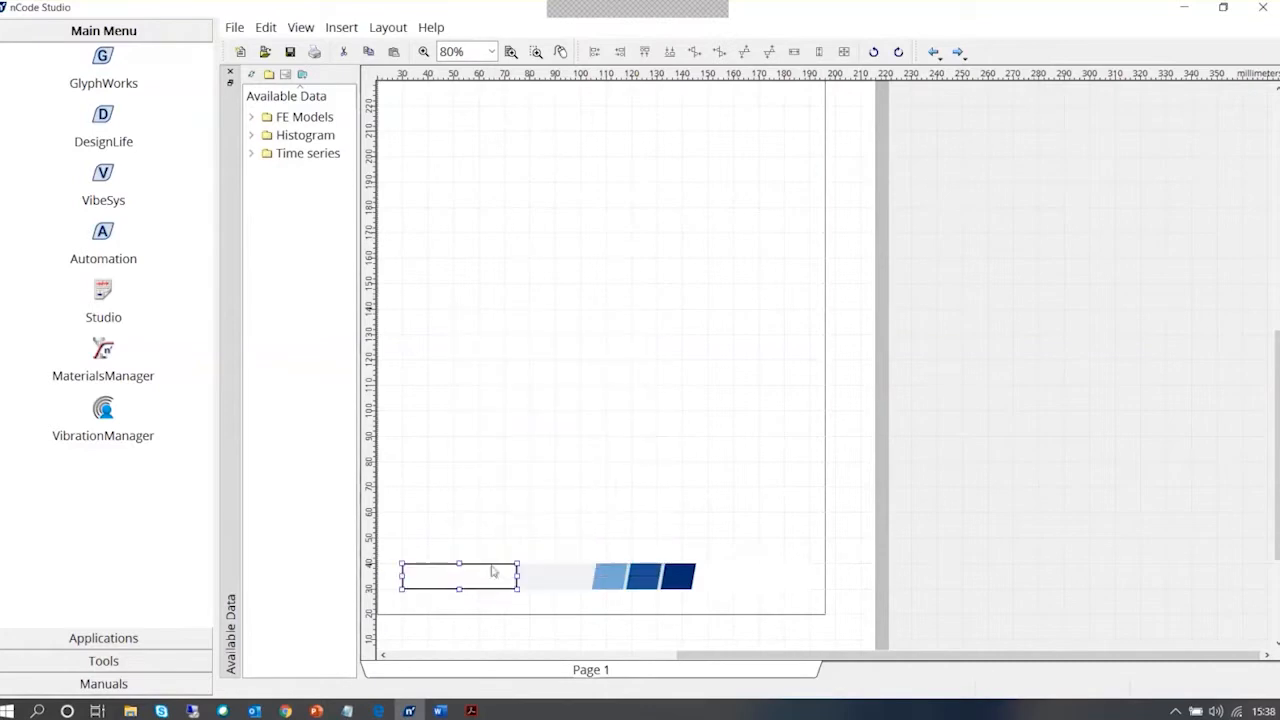
Open the properties of the text display in the footer
right_click(492, 590)
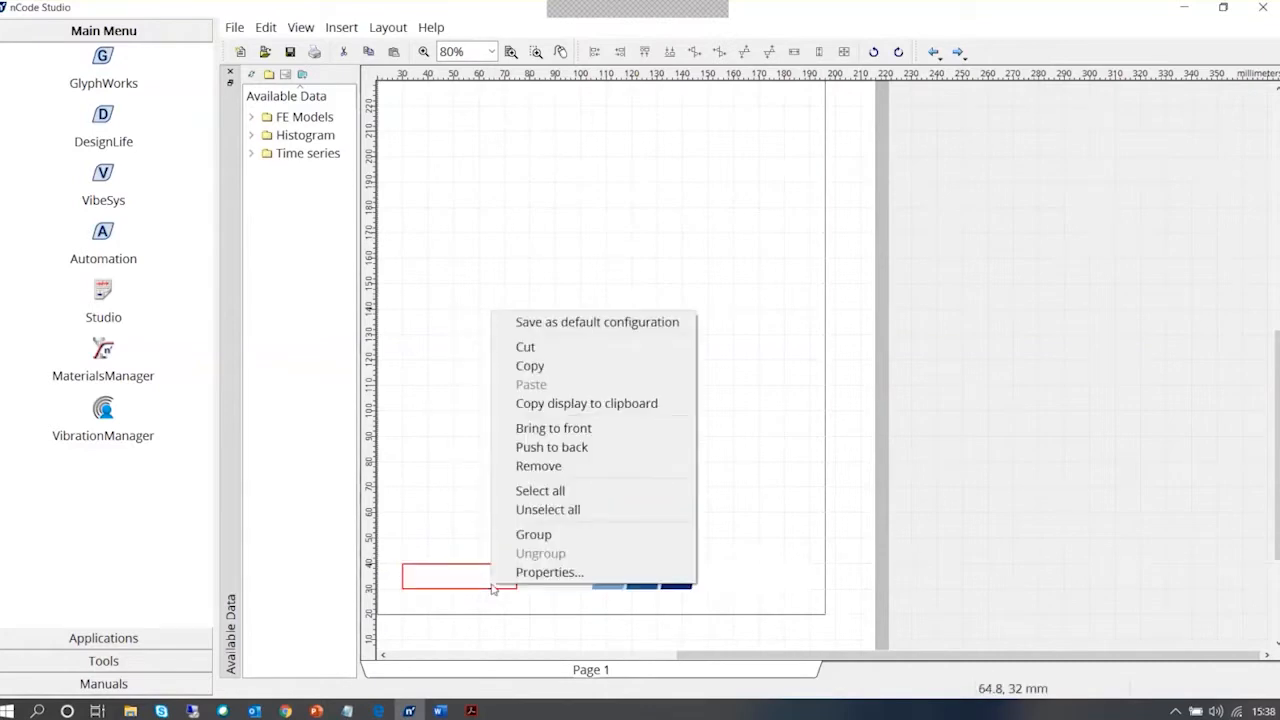
left_click(549, 572)
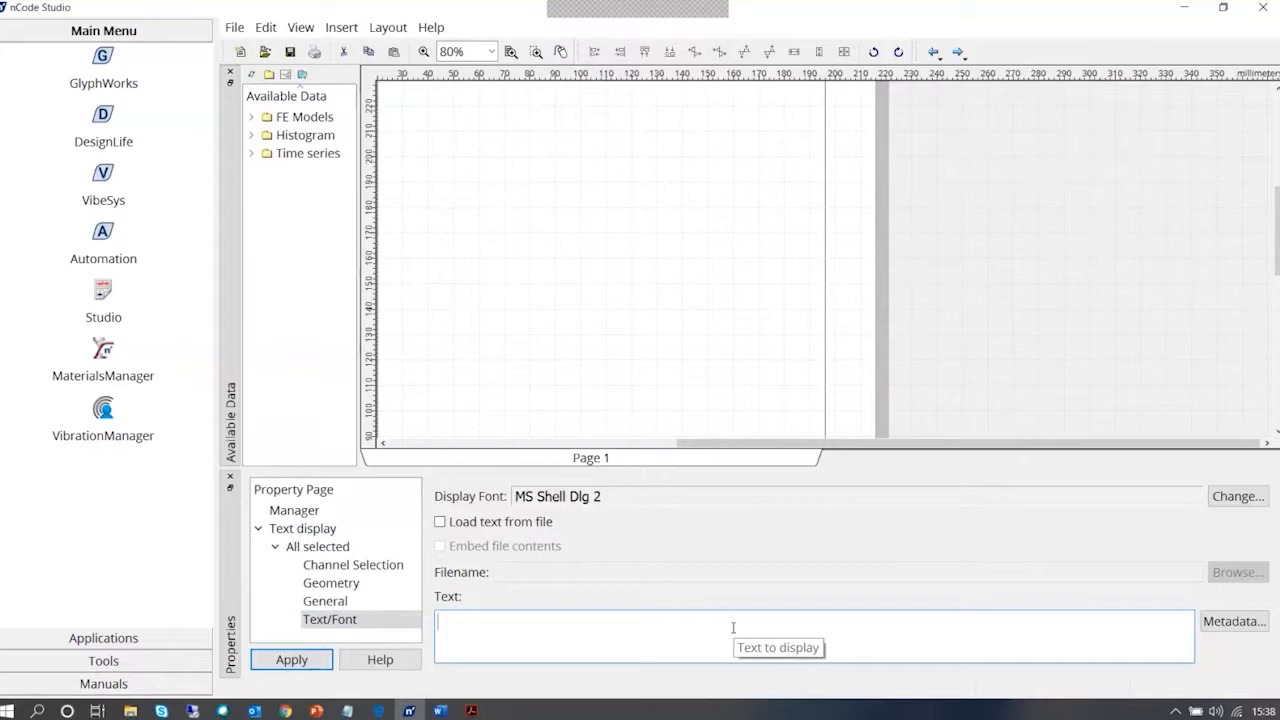
Browse the Data1 test metadata available for the text display, including its Attributes, and cancel the selection
left_click(1234, 621)
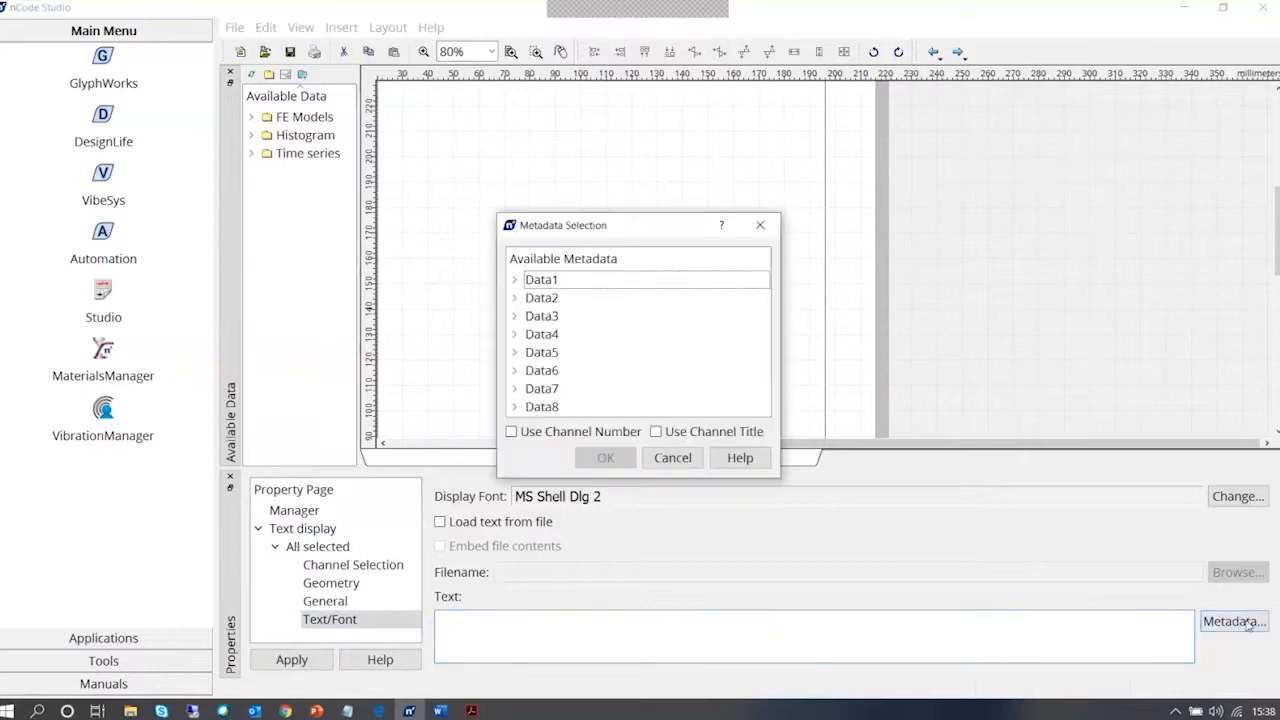
left_click(514, 280)
left_click(531, 297)
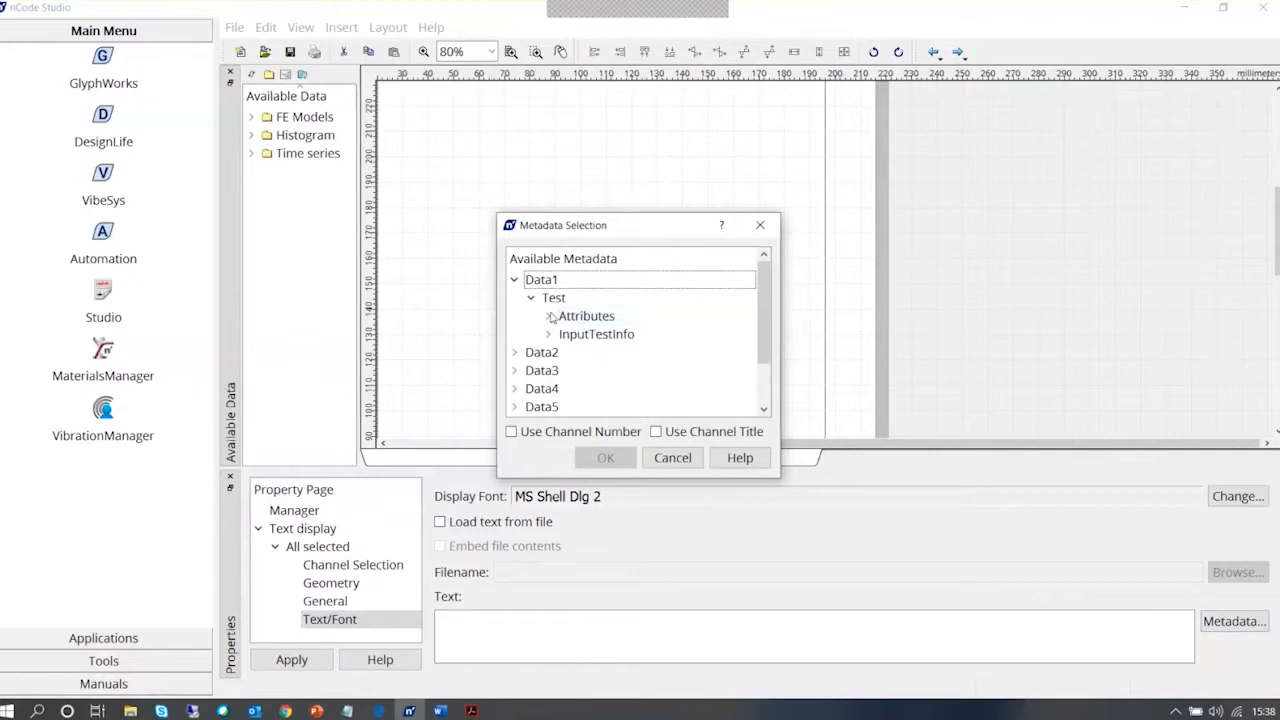
double_click(581, 318)
left_click(594, 337)
left_click(596, 350)
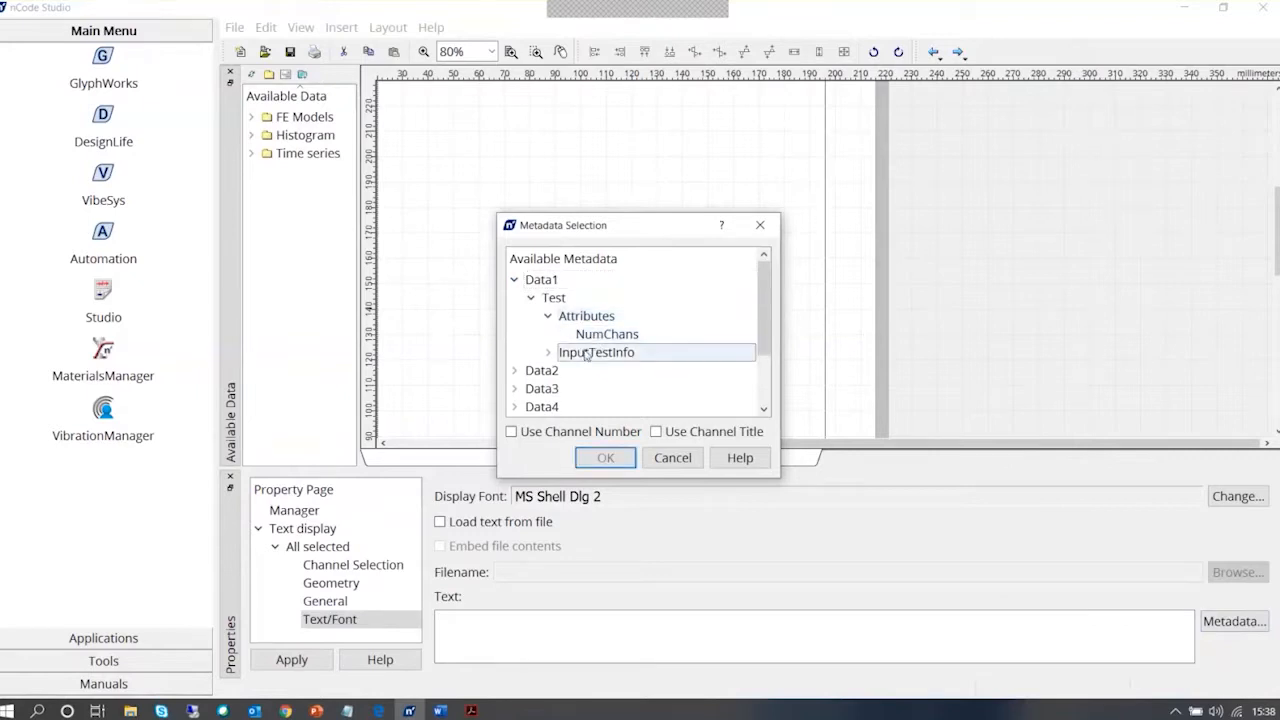
left_click(607, 334)
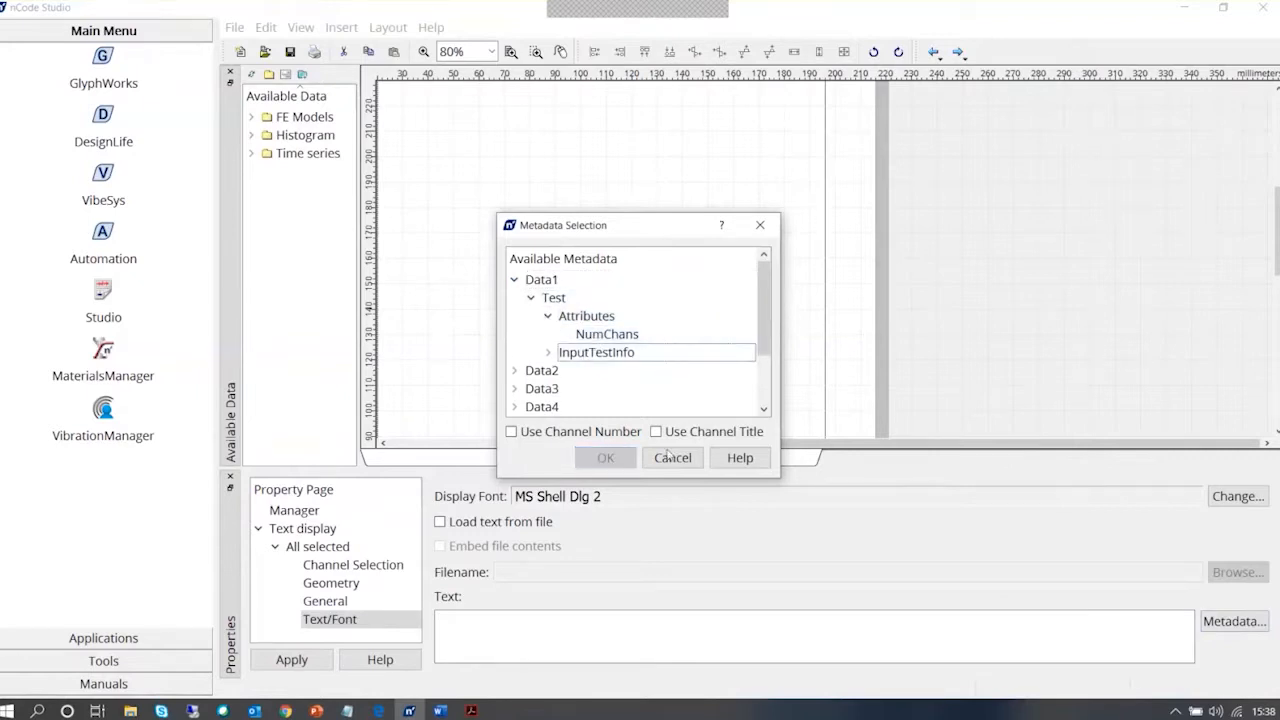
left_click(672, 457)
Set the footer text display's text to eval(date(1)), apply it and close the properties
left_click(640, 625)
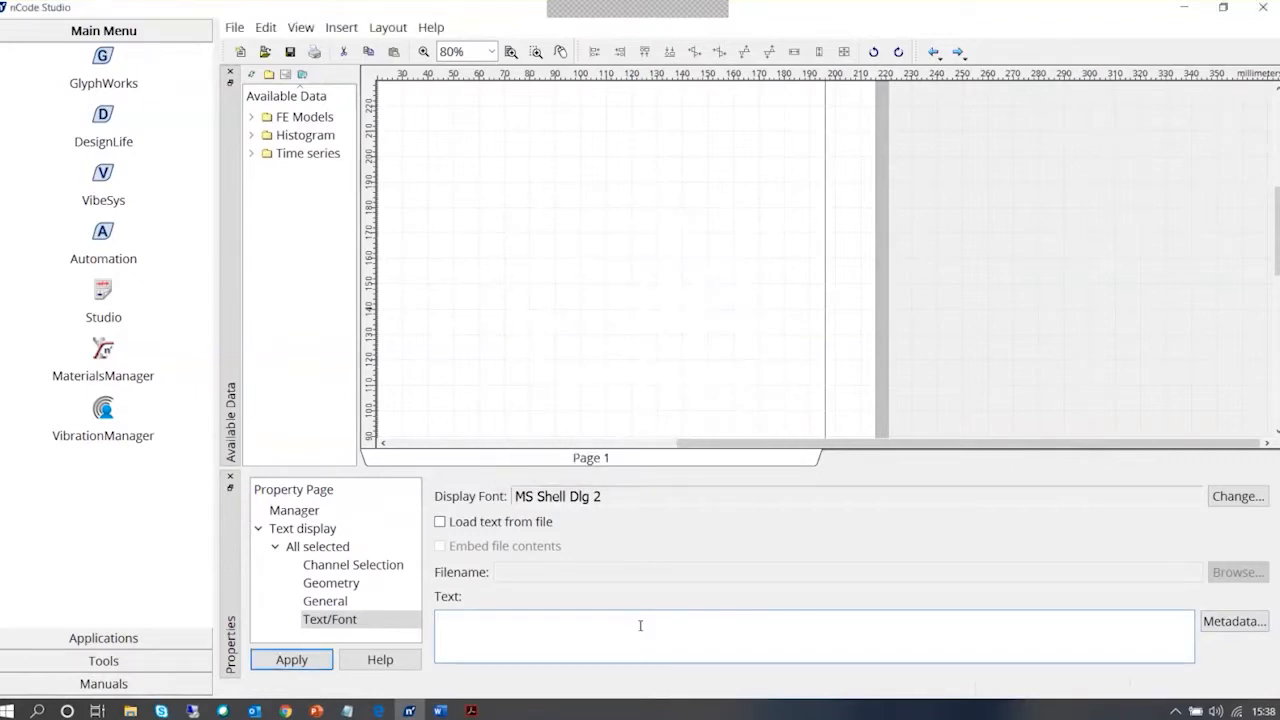
type("eval(date(1))")
left_click(284, 664)
left_click(230, 482)
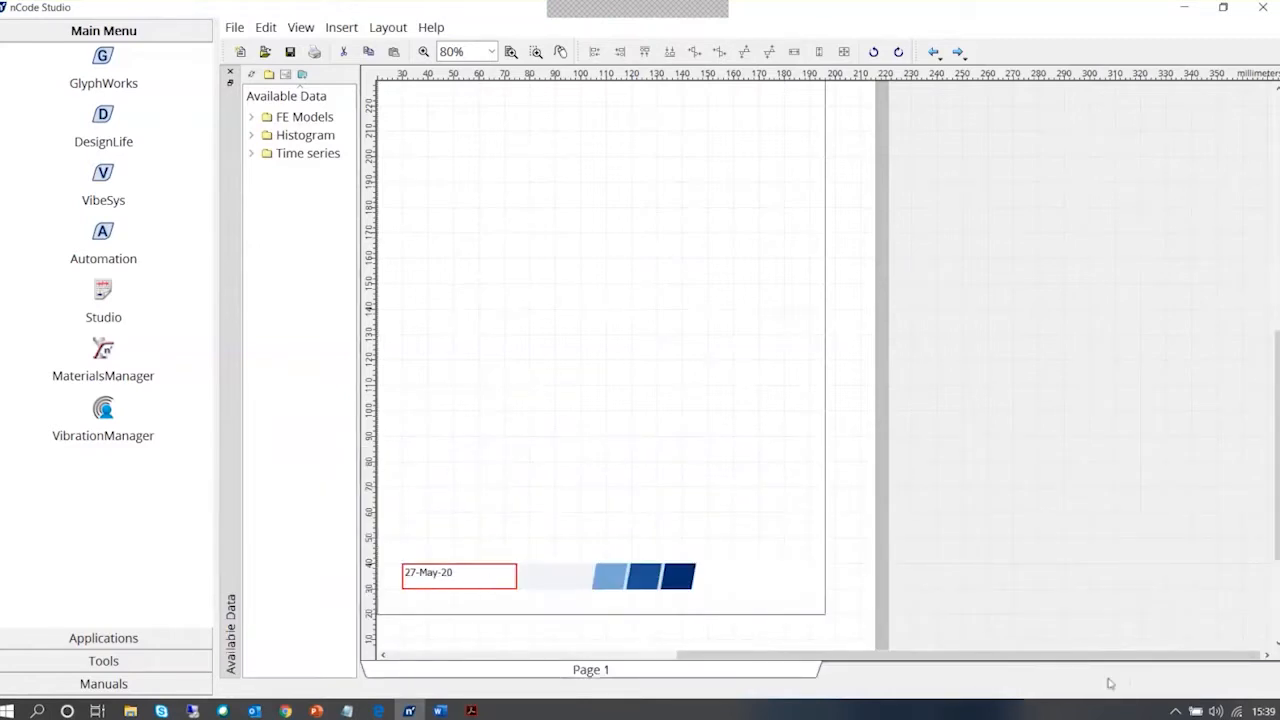
Change the footer text display's expression to eval(date(4)), apply it and close the properties
double_click(432, 580)
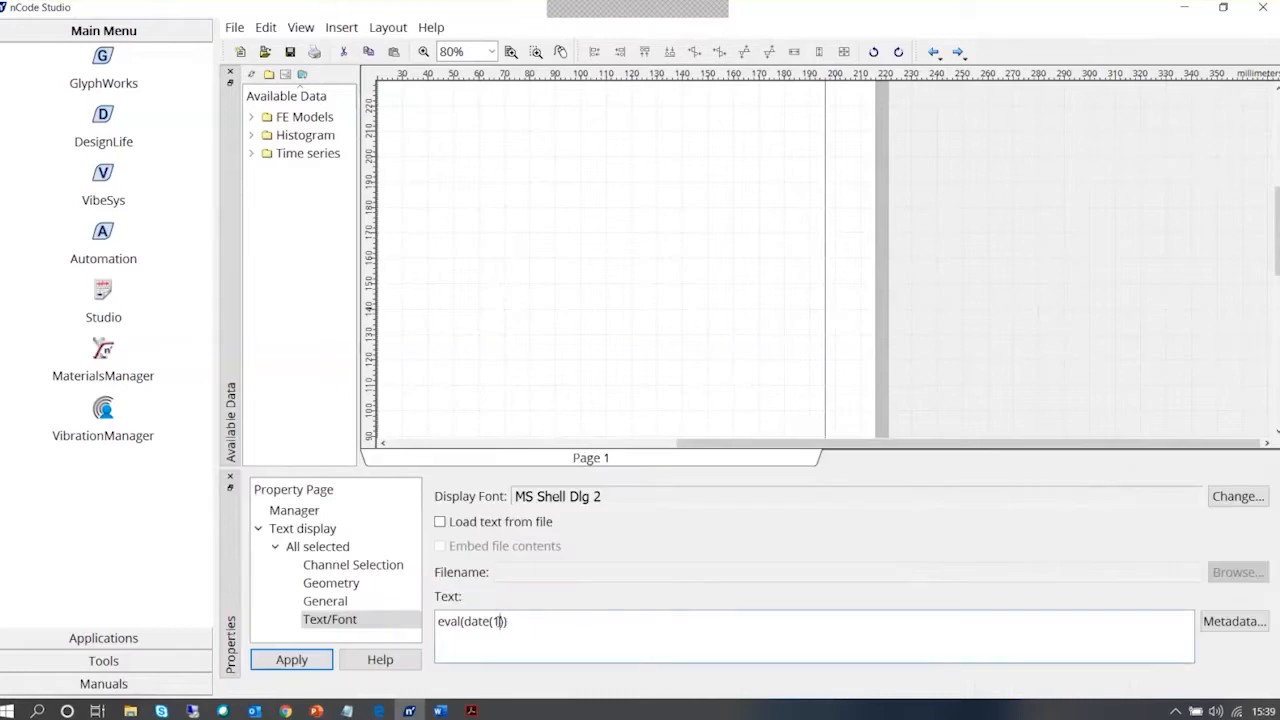
double_click(497, 621)
type("4")
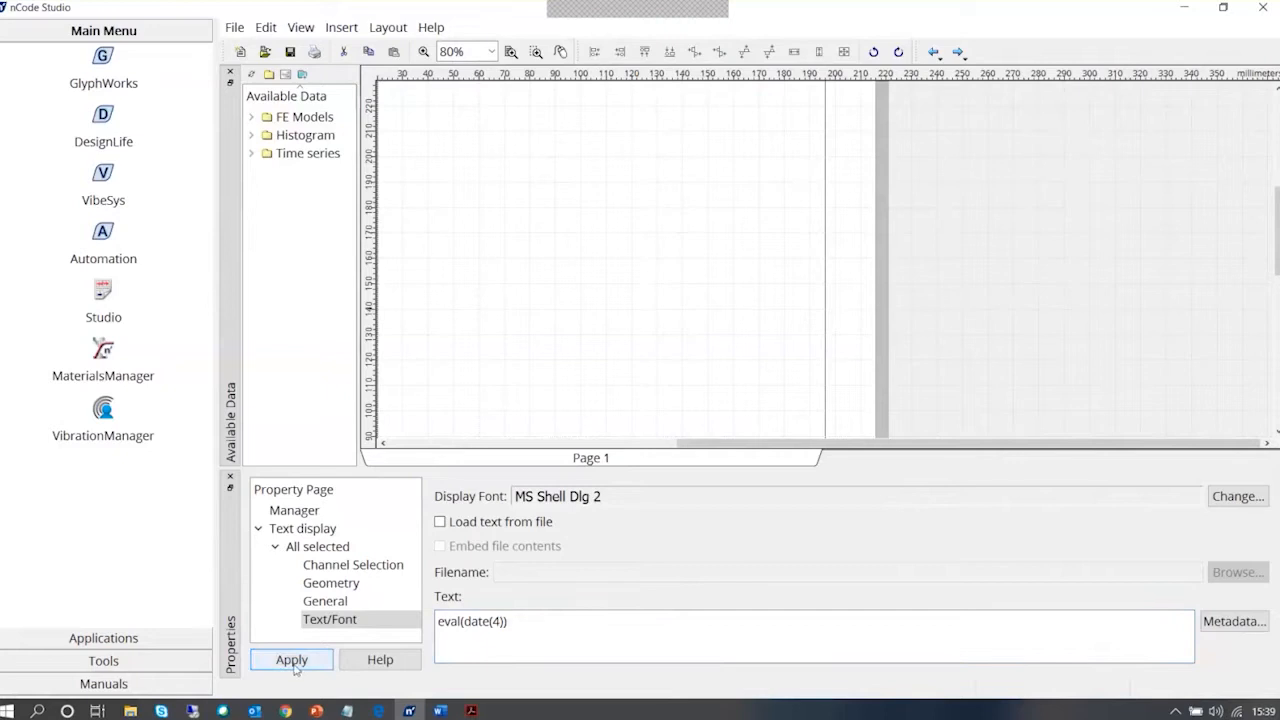
left_click(293, 664)
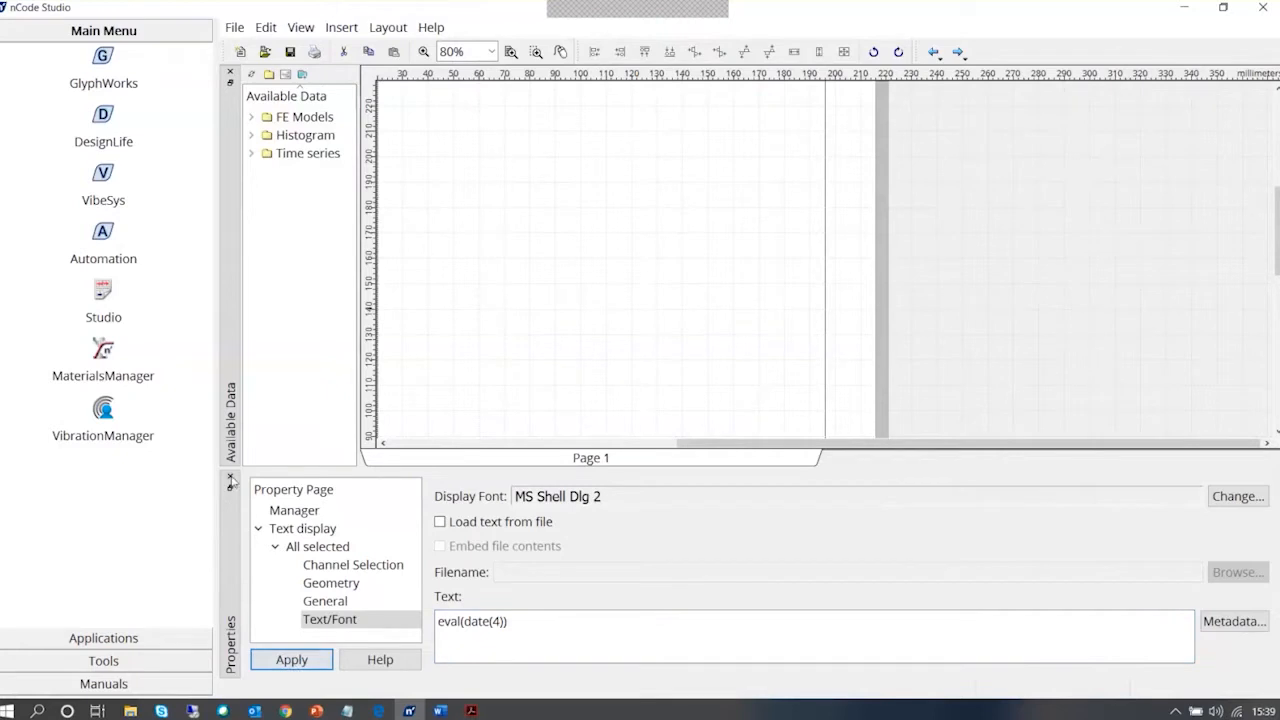
left_click(231, 479)
Turn off the border of the footer's date text display in its General properties and close the properties
double_click(482, 575)
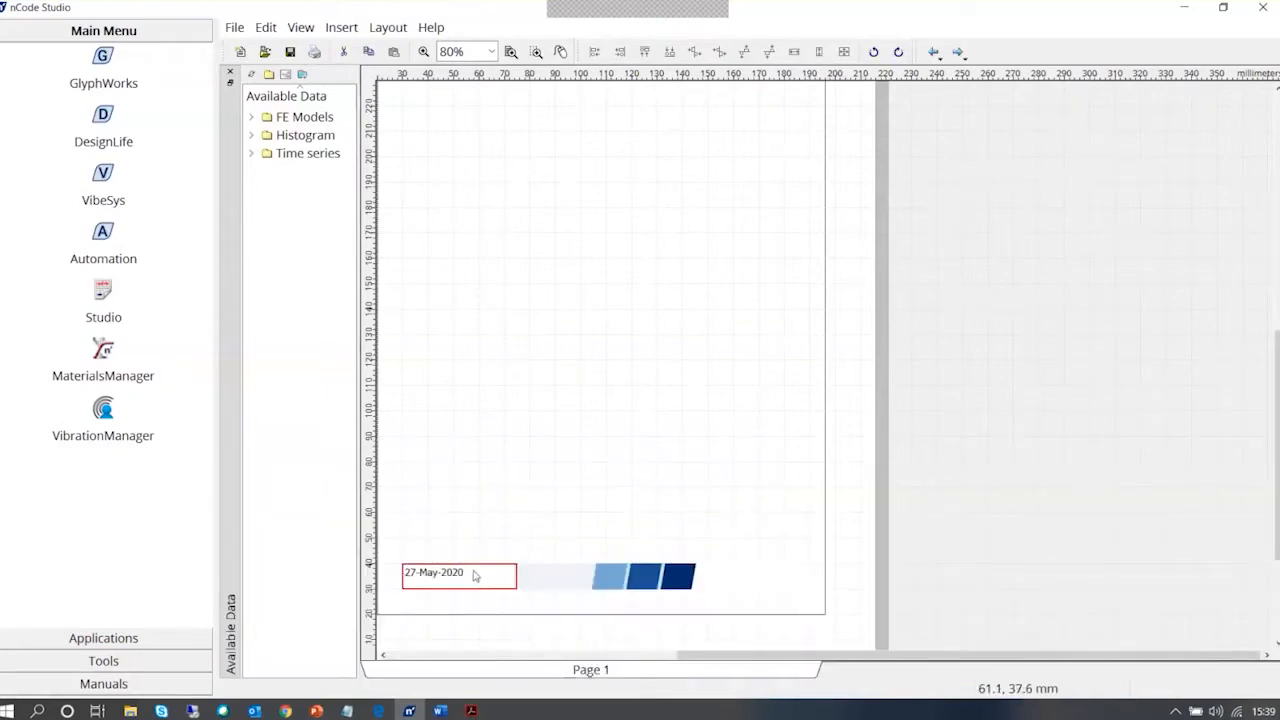
right_click(488, 585)
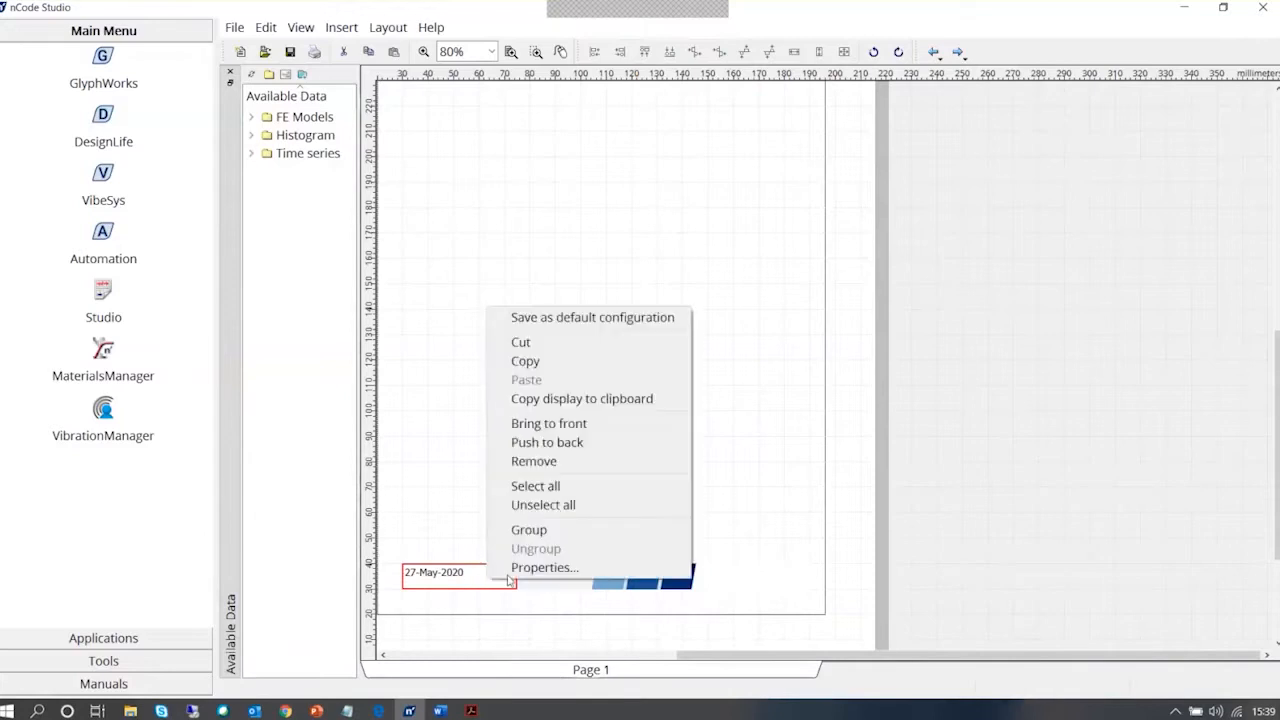
left_click(543, 566)
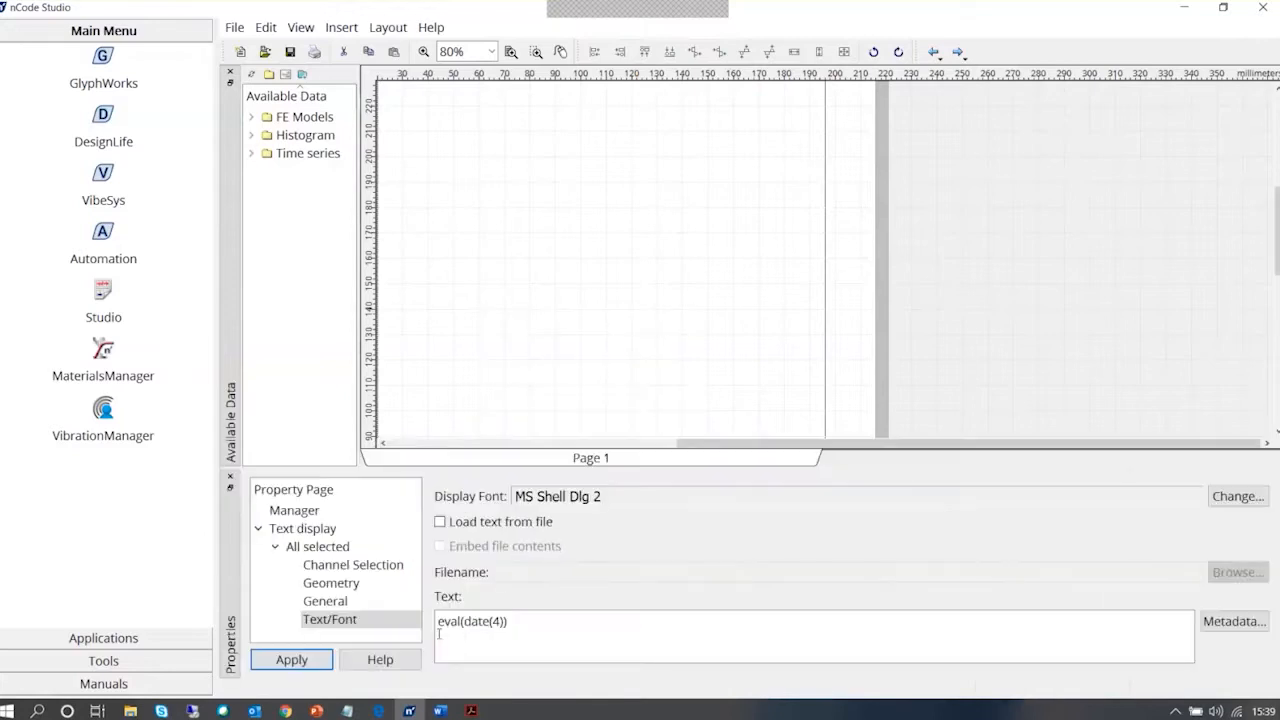
left_click(330, 601)
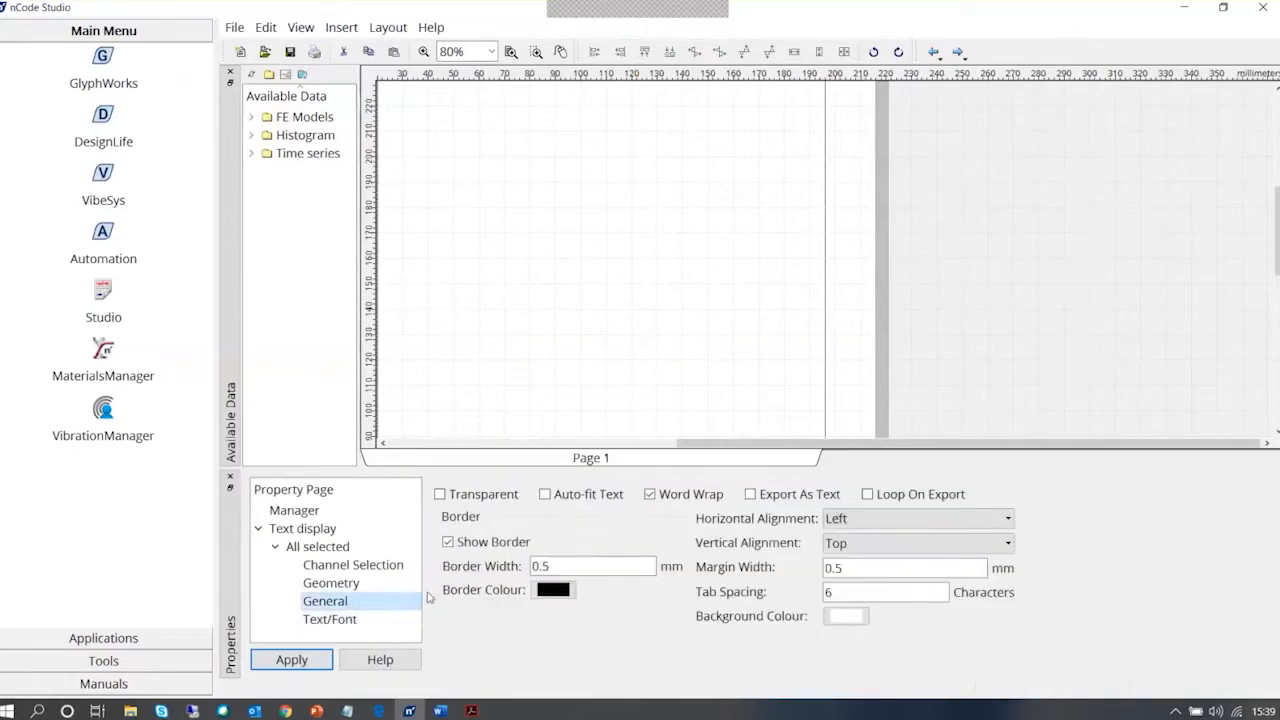
left_click(499, 543)
left_click(503, 541)
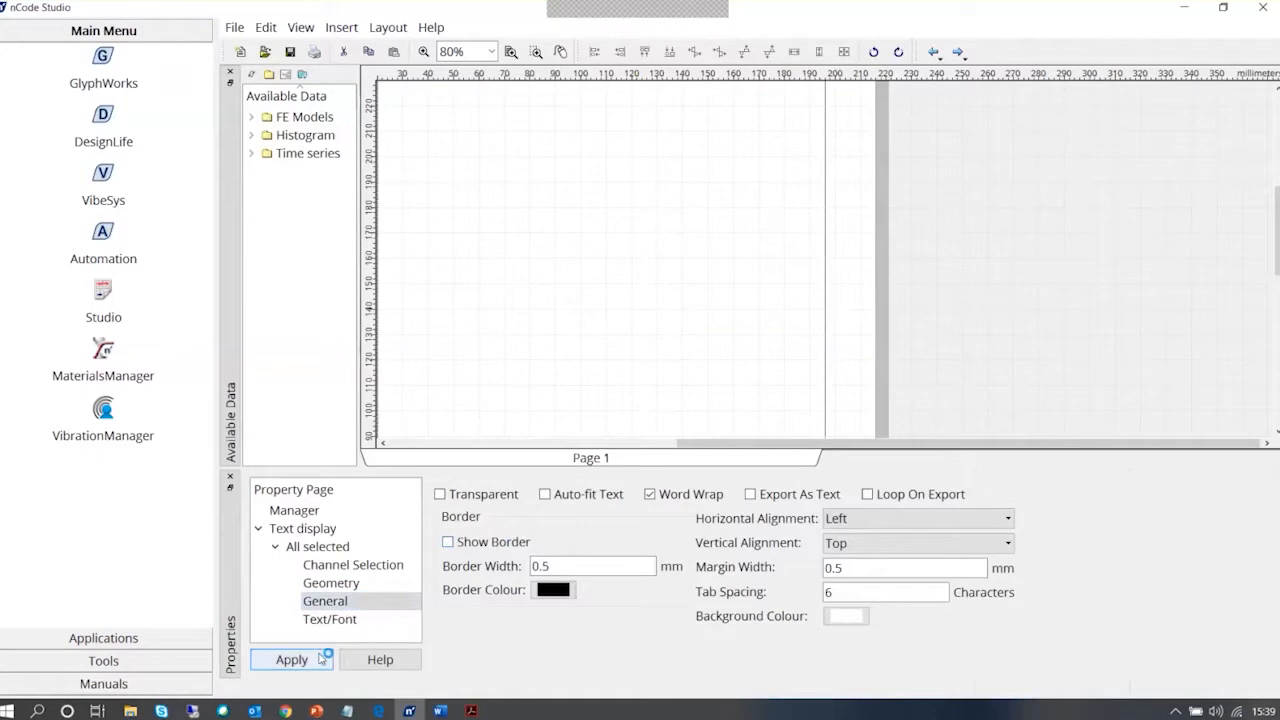
left_click(231, 478)
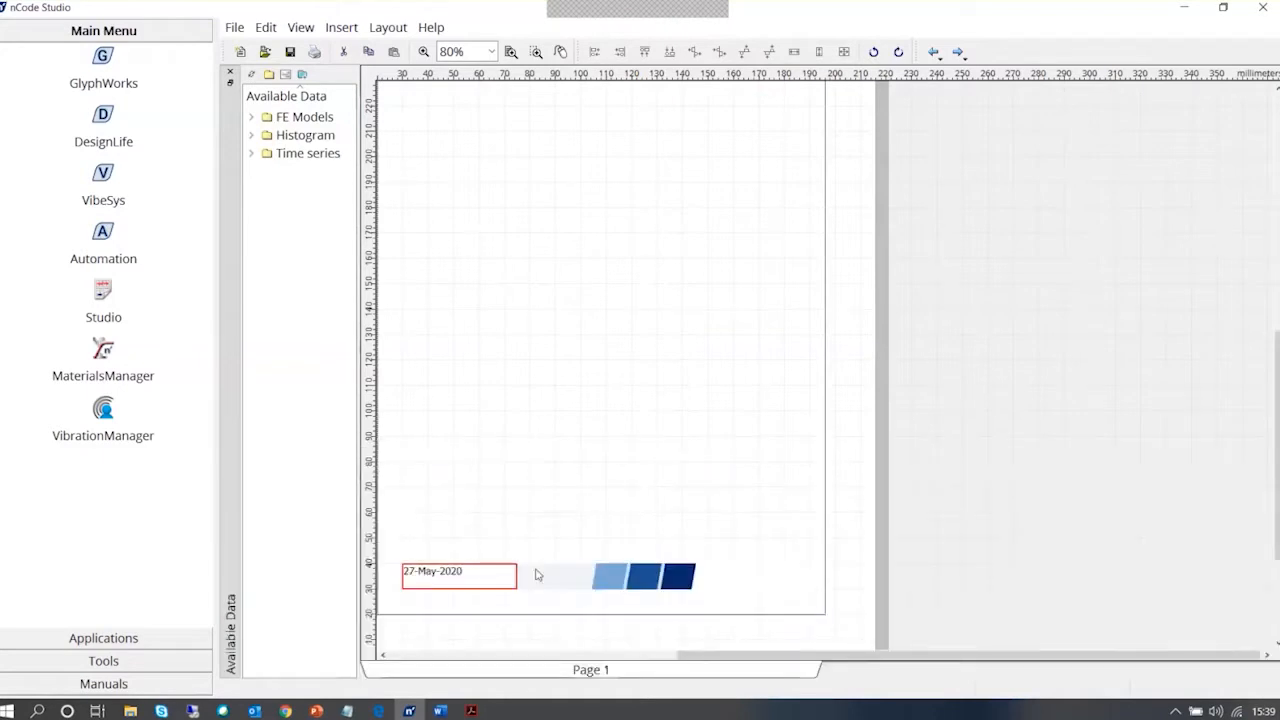
Make the footer's date text display transparent over the footer graphic, close the properties and deselect it
right_click(440, 582)
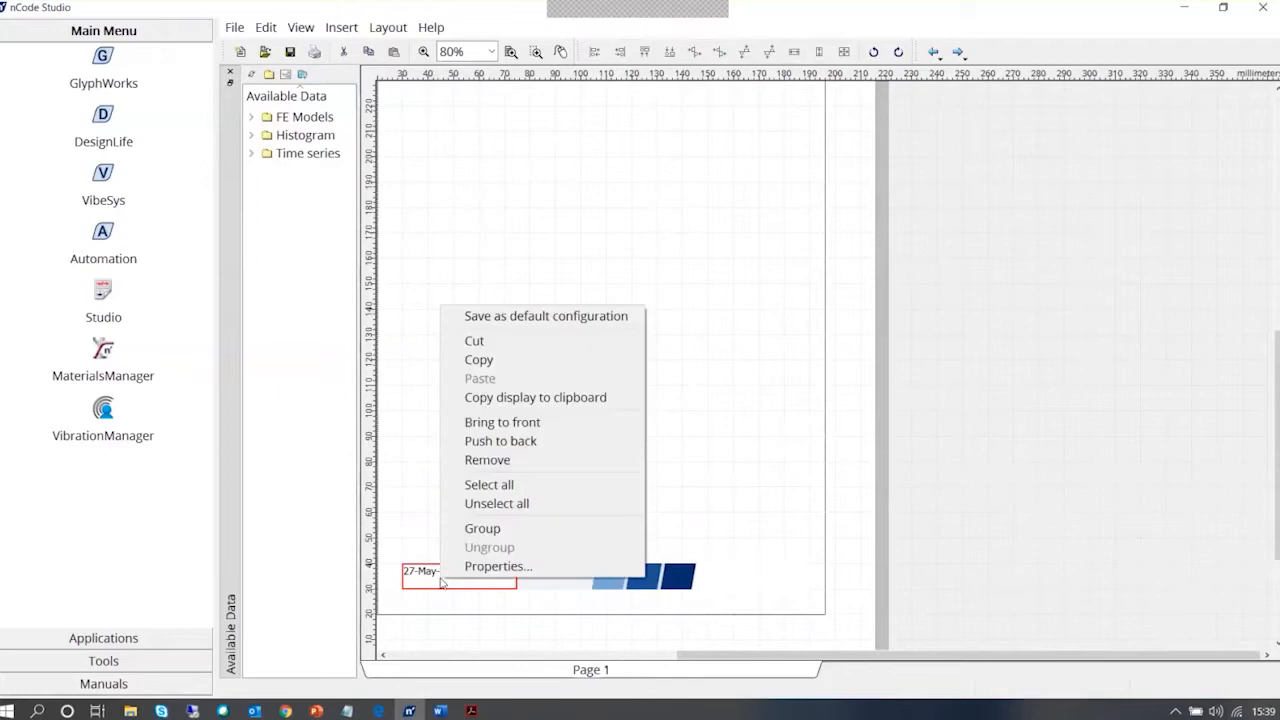
left_click(450, 566)
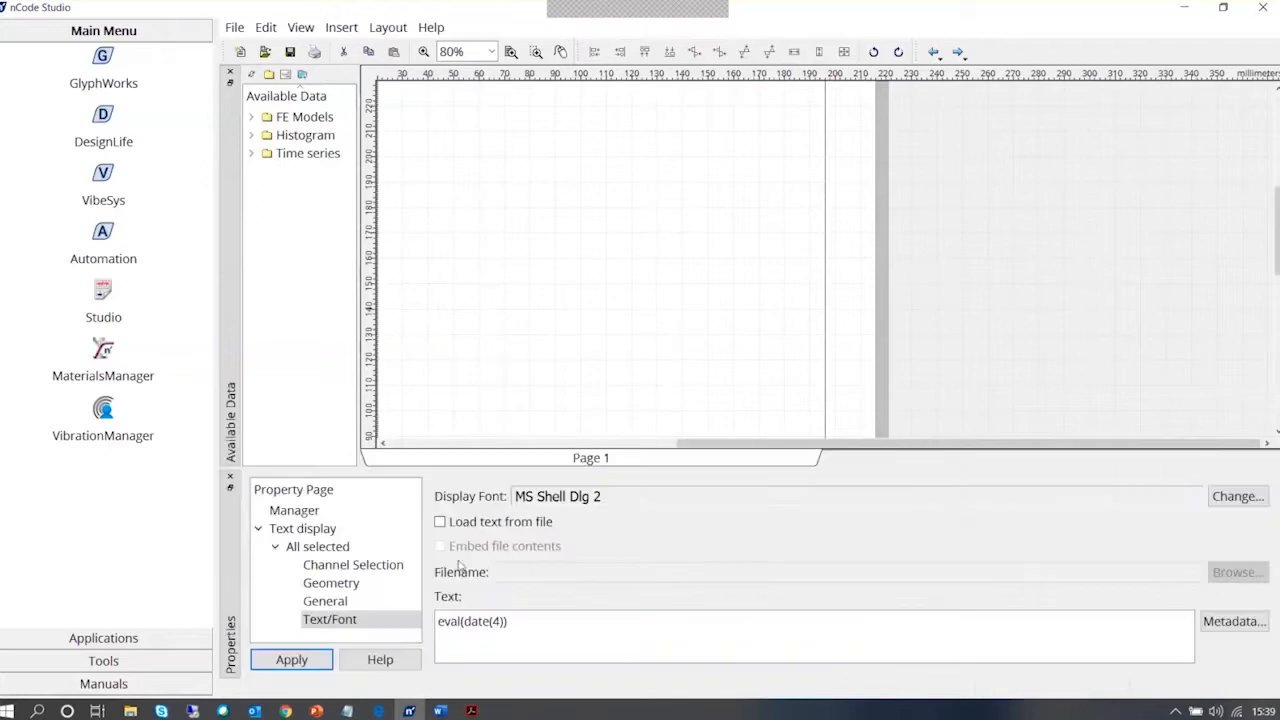
left_click(316, 602)
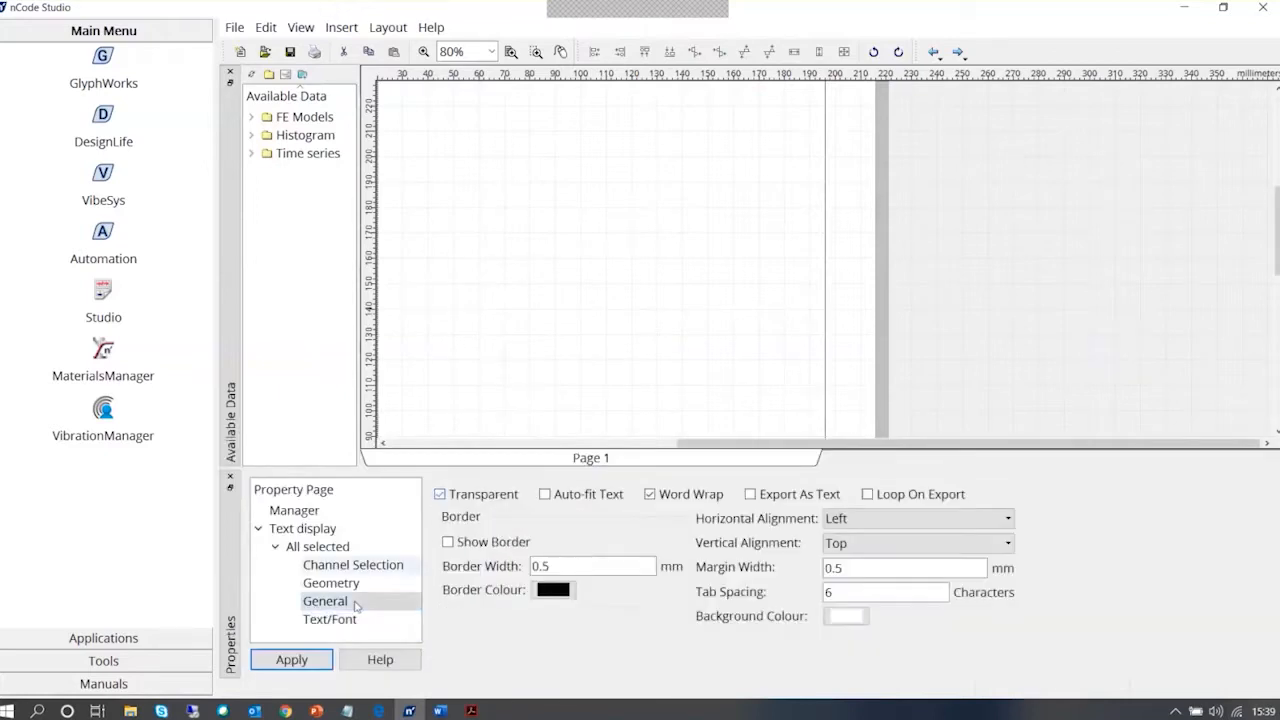
left_click(231, 481)
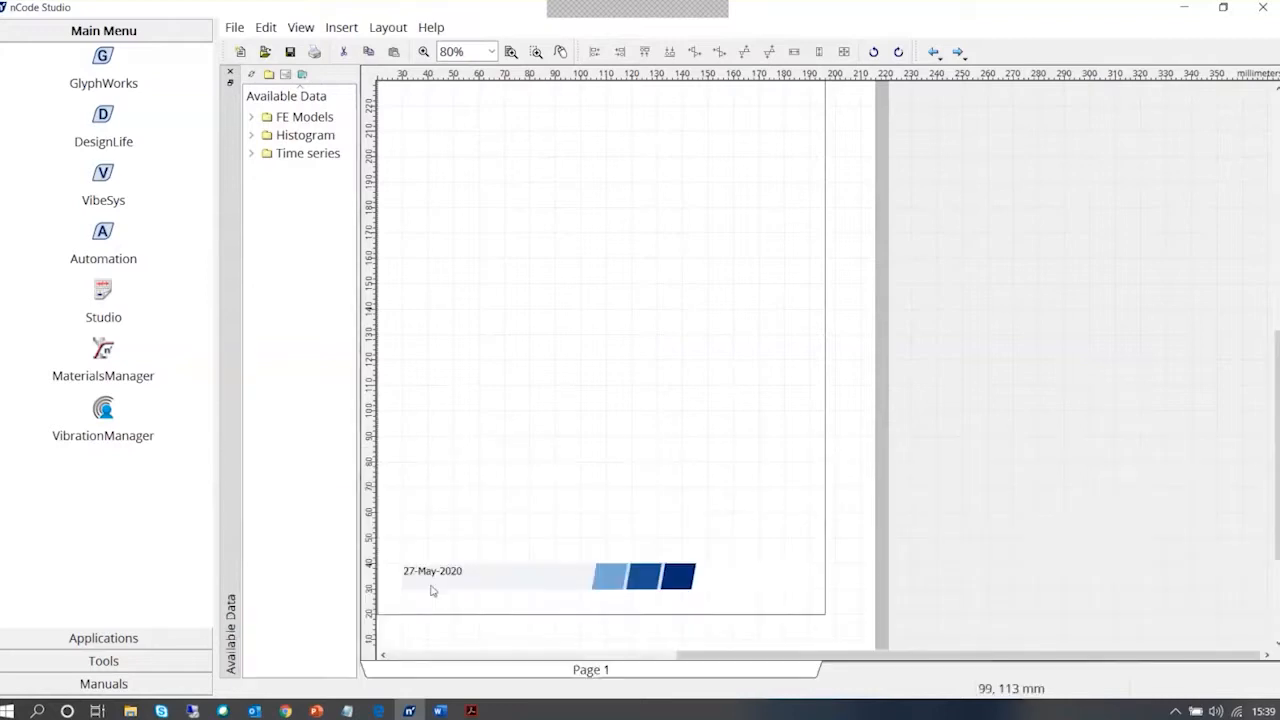
left_click(432, 578)
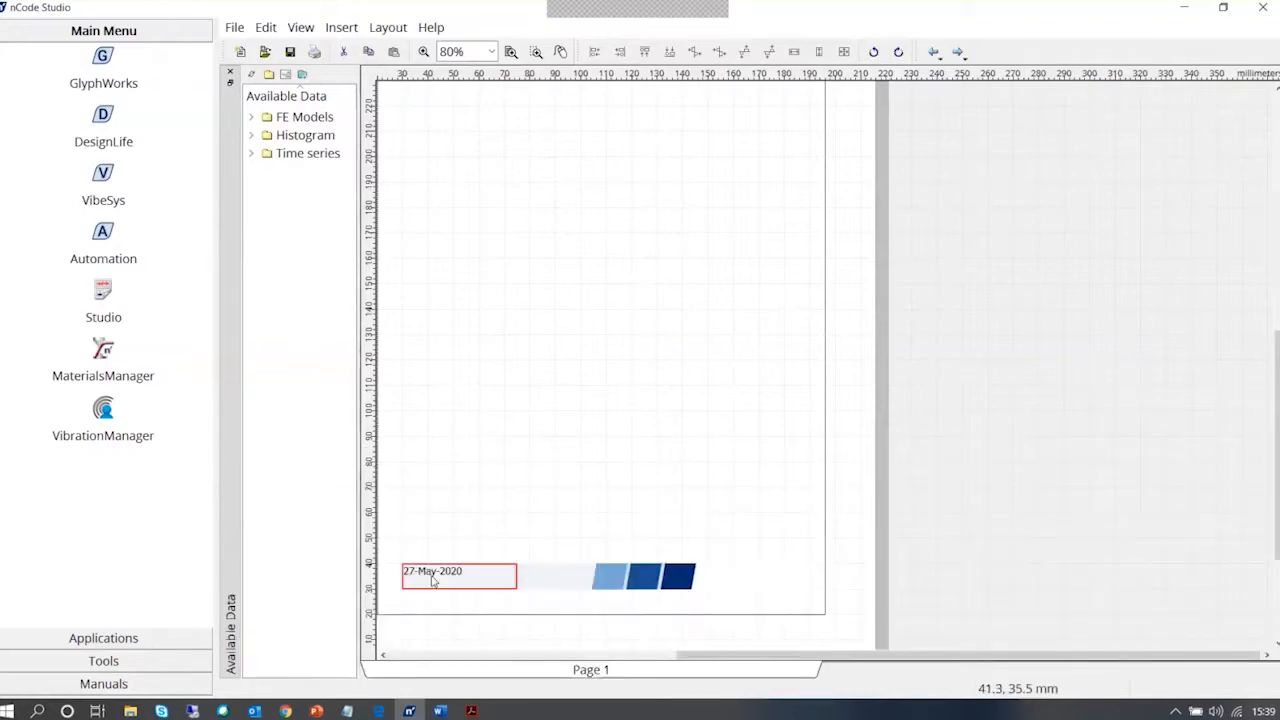
left_click(447, 586)
mouse_move(458, 589)
left_mouse_down()
mouse_move(449, 597)
mouse_move(455, 578)
left_mouse_up()
left_click(535, 487)
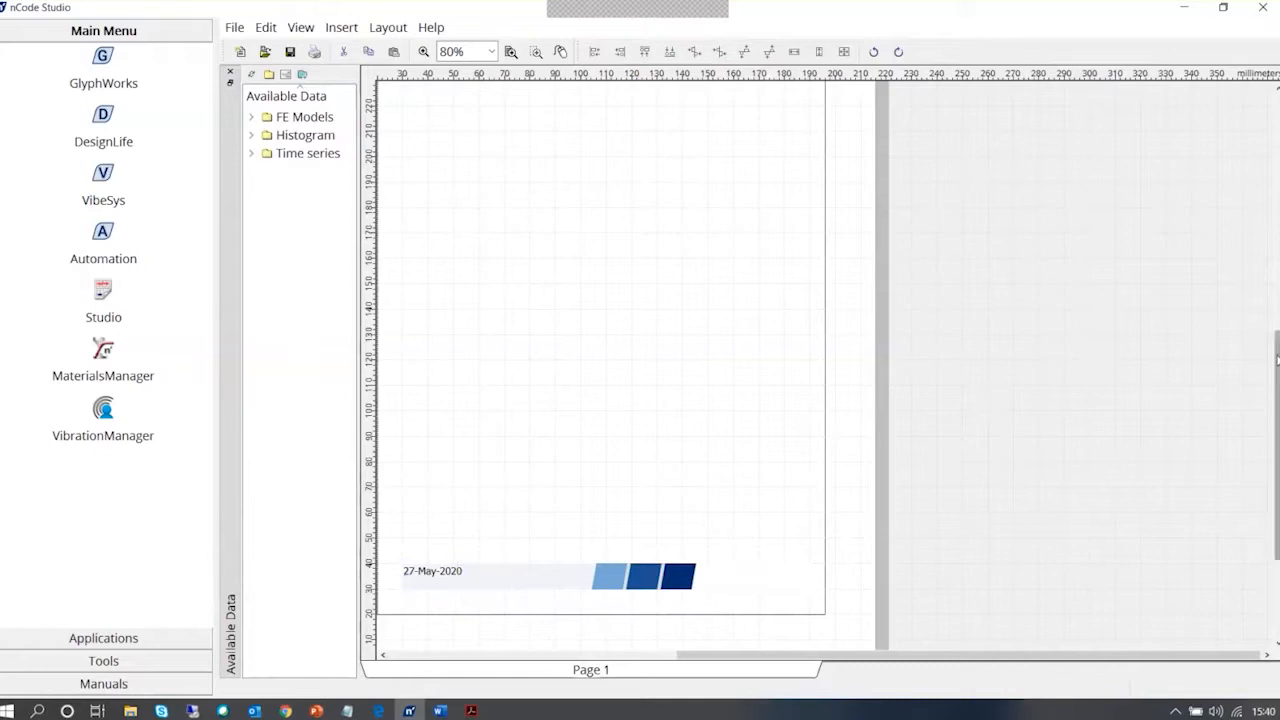
Save the report layout as a Studio template named "sample template" in the ncode flow folder
left_click_drag(1277, 354, 1277, 120)
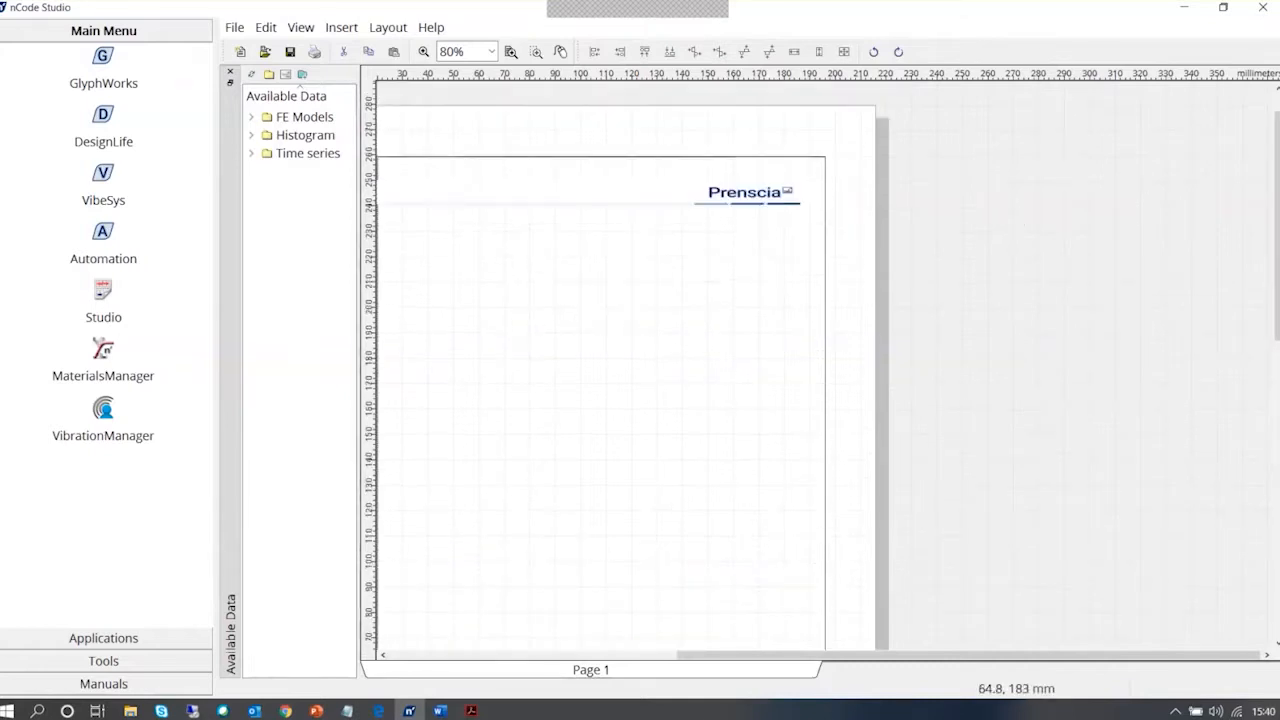
left_click(291, 52)
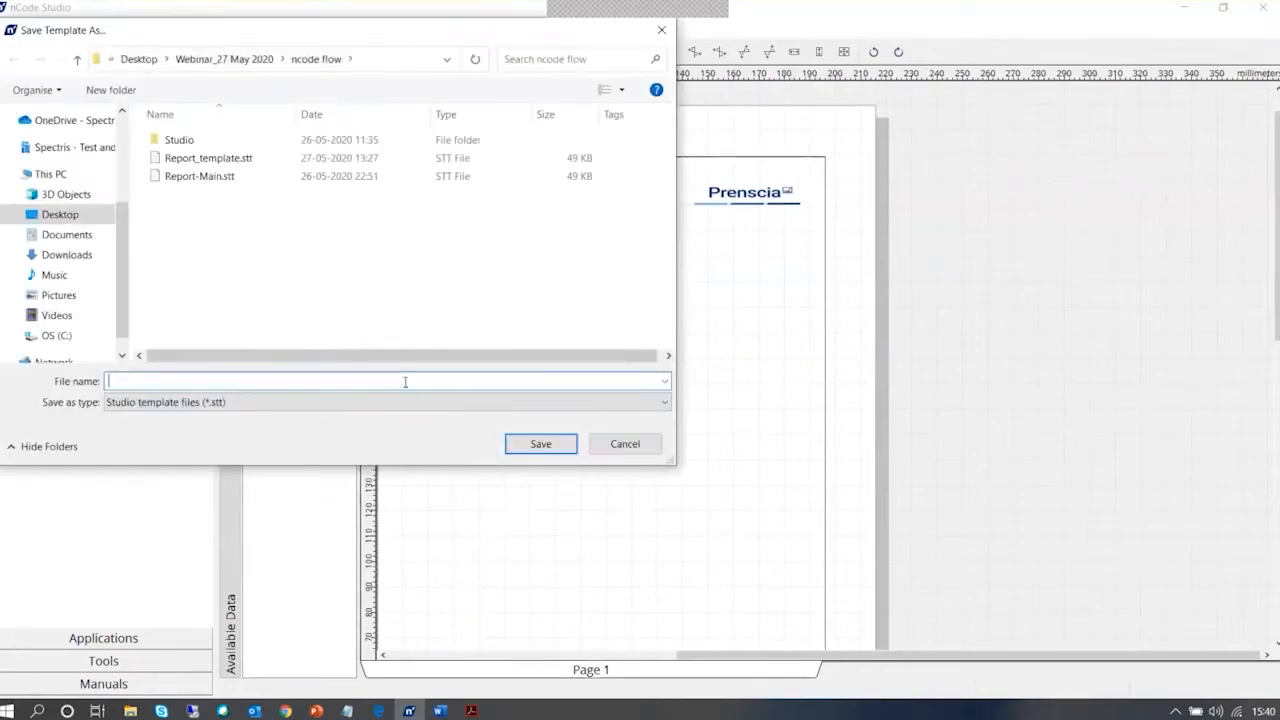
type("sample template")
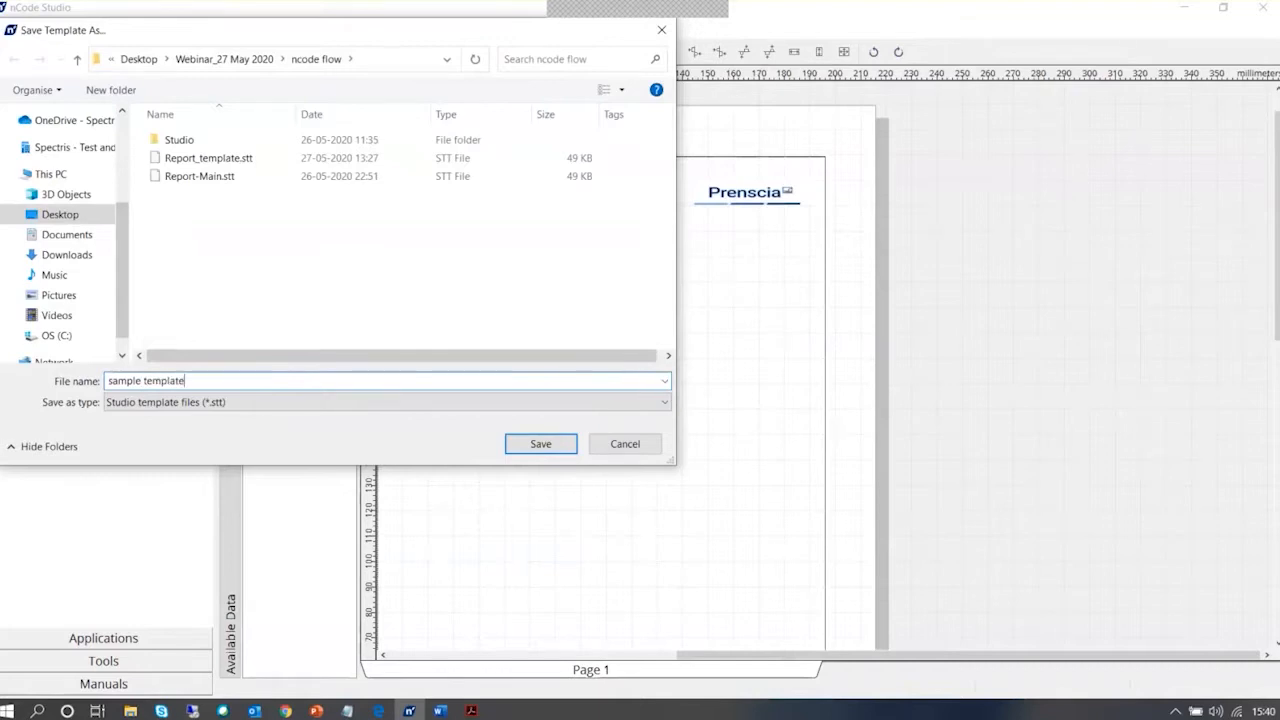
key("Return")
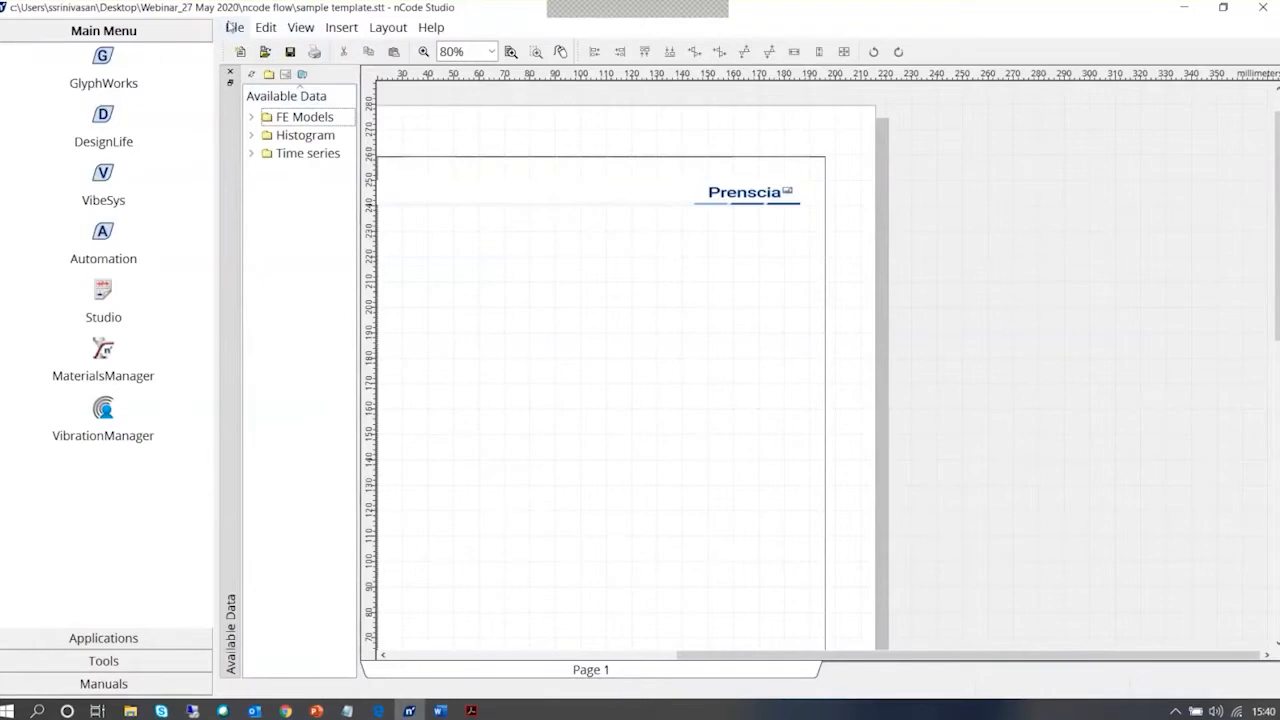
Switch to GlyphWorks and delete the existing Studio Display glyph from the Demo workspace
left_click(103, 57)
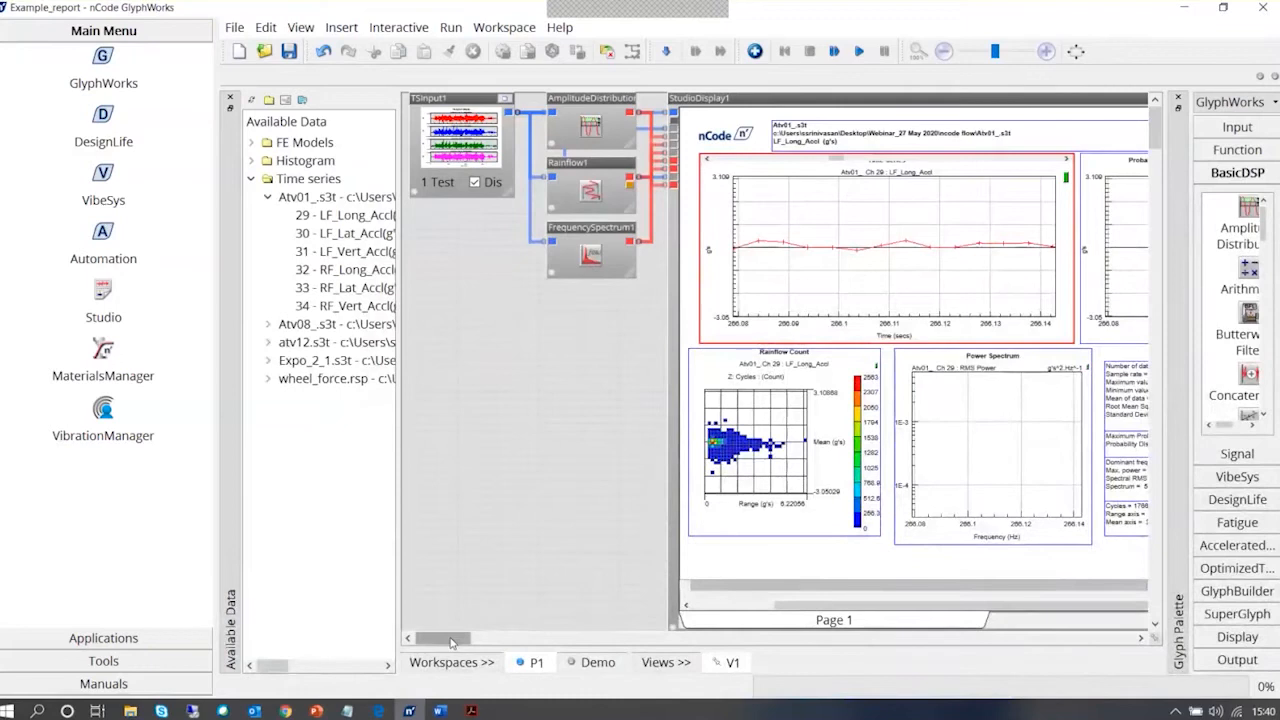
left_click_drag(452, 642, 466, 642)
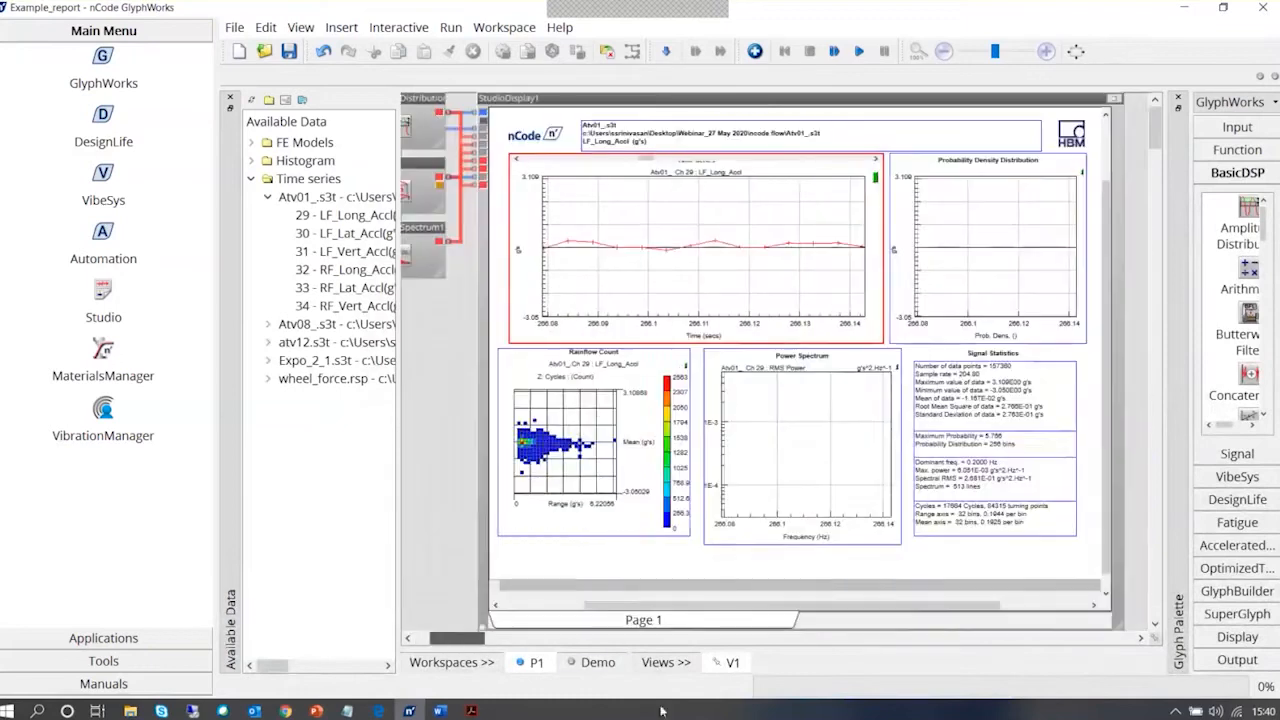
left_click(598, 663)
right_click(689, 255)
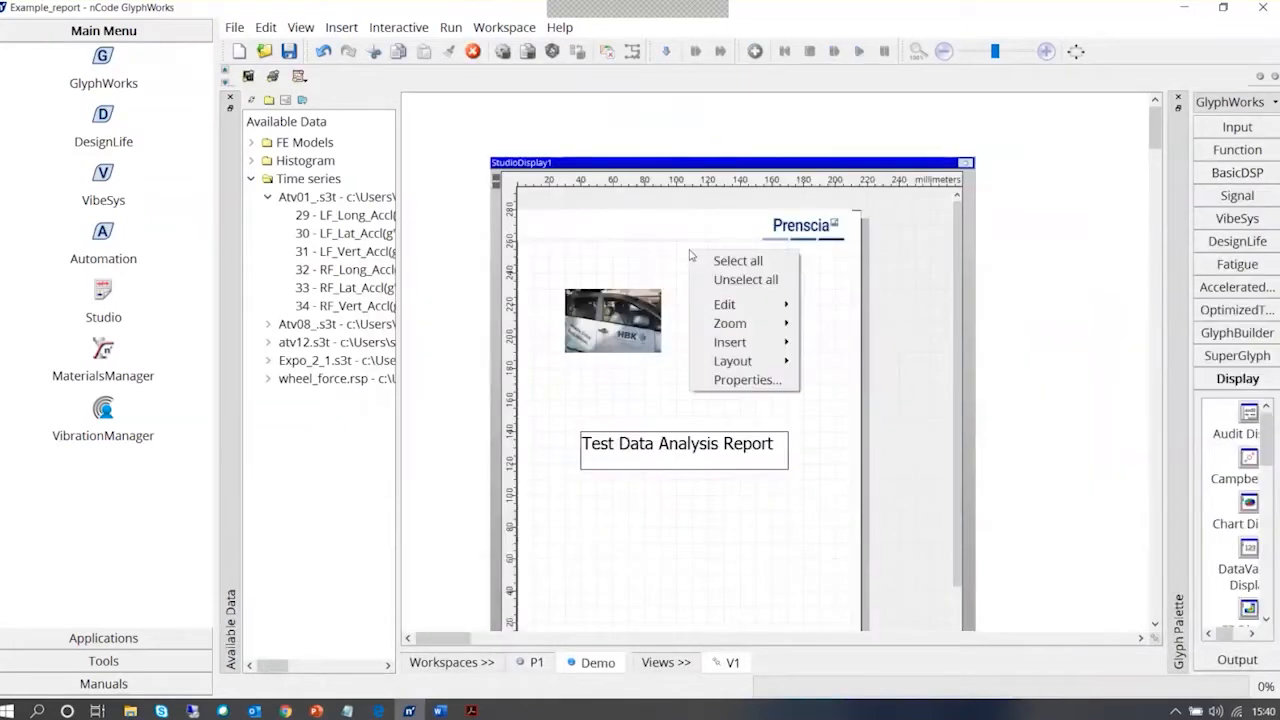
left_click(591, 224)
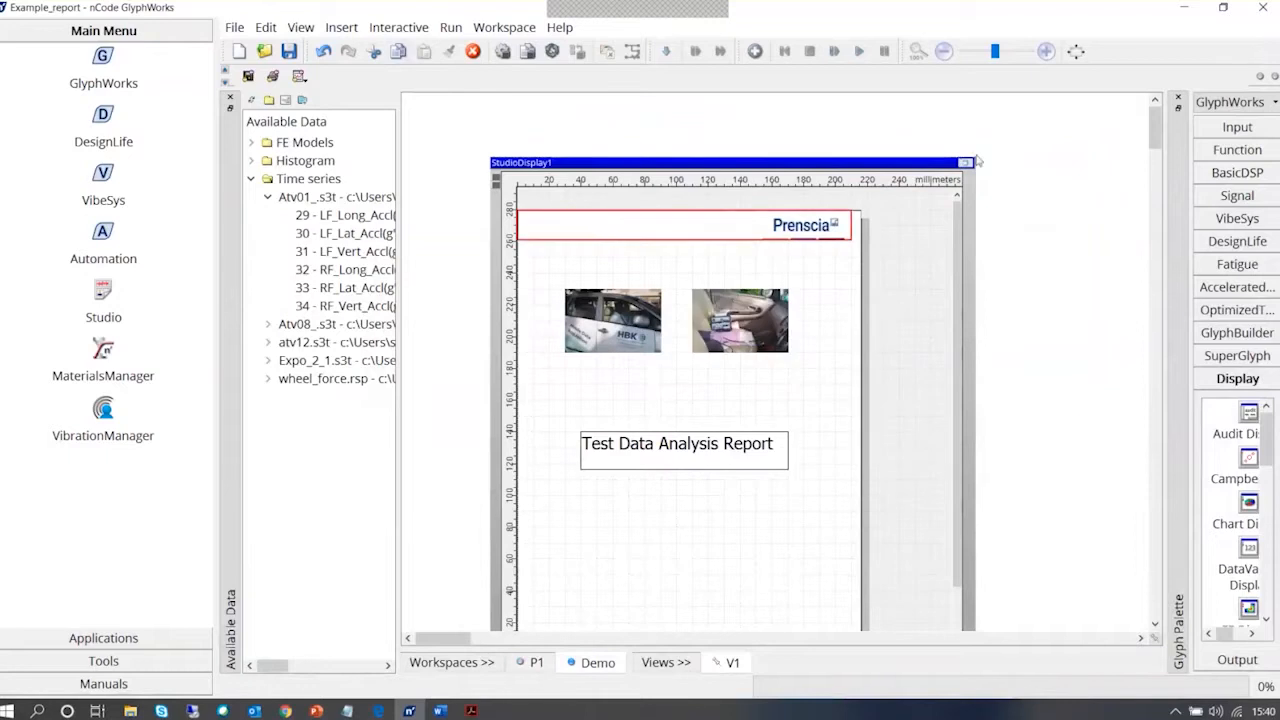
key("Delete")
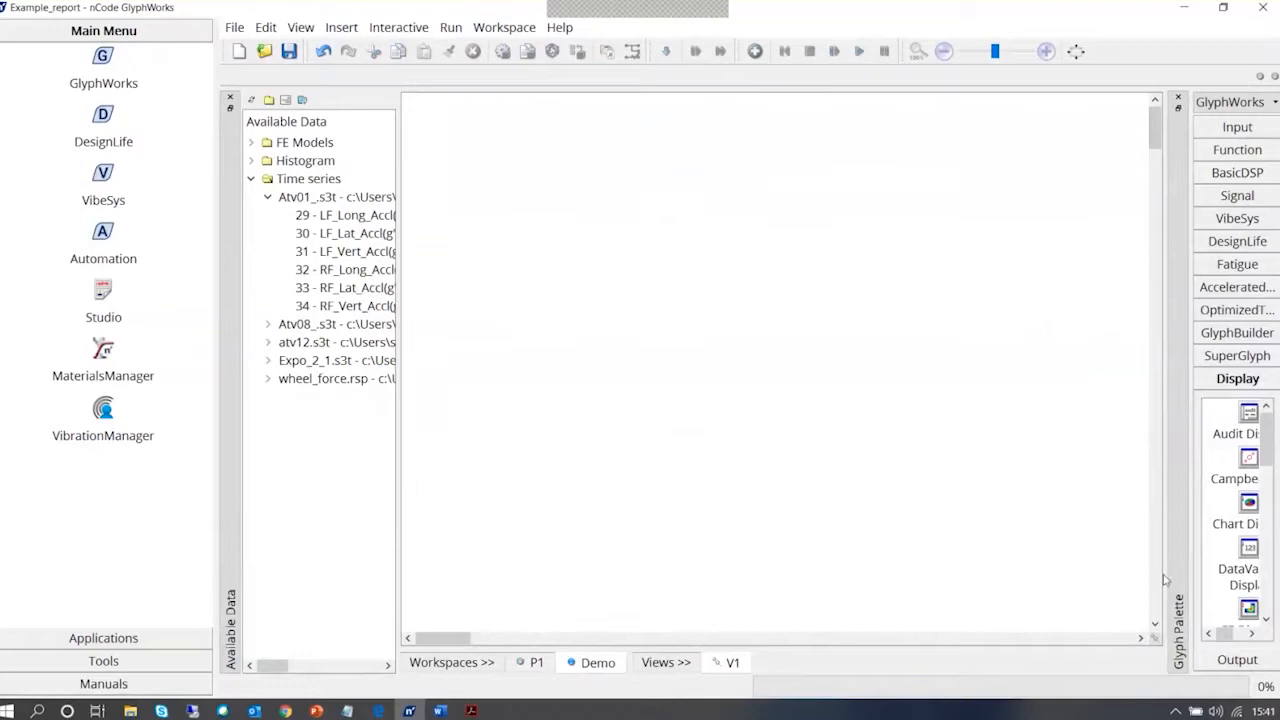
Widen the glyph palette and add a new Studio Display glyph to the empty Demo workspace
left_click_drag(1166, 578, 1014, 564)
left_click(1197, 585)
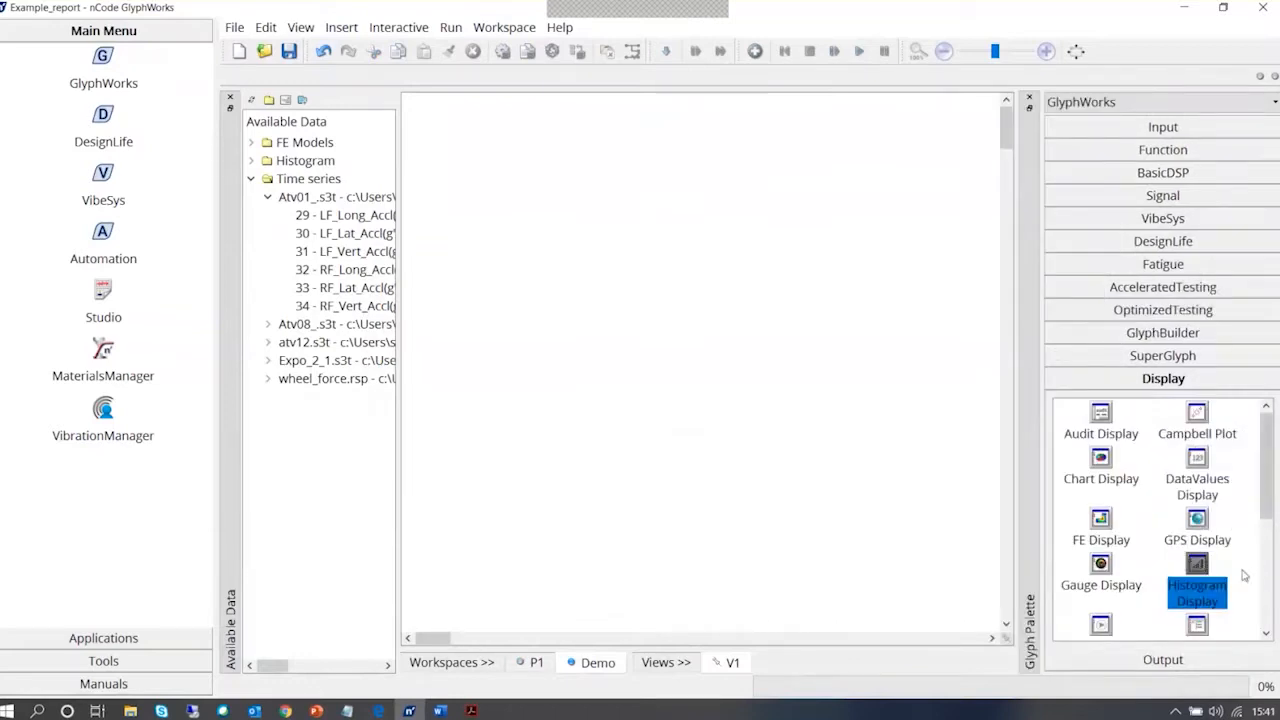
scroll(1243, 580, "down", 3)
scroll(1243, 580, "down", 1)
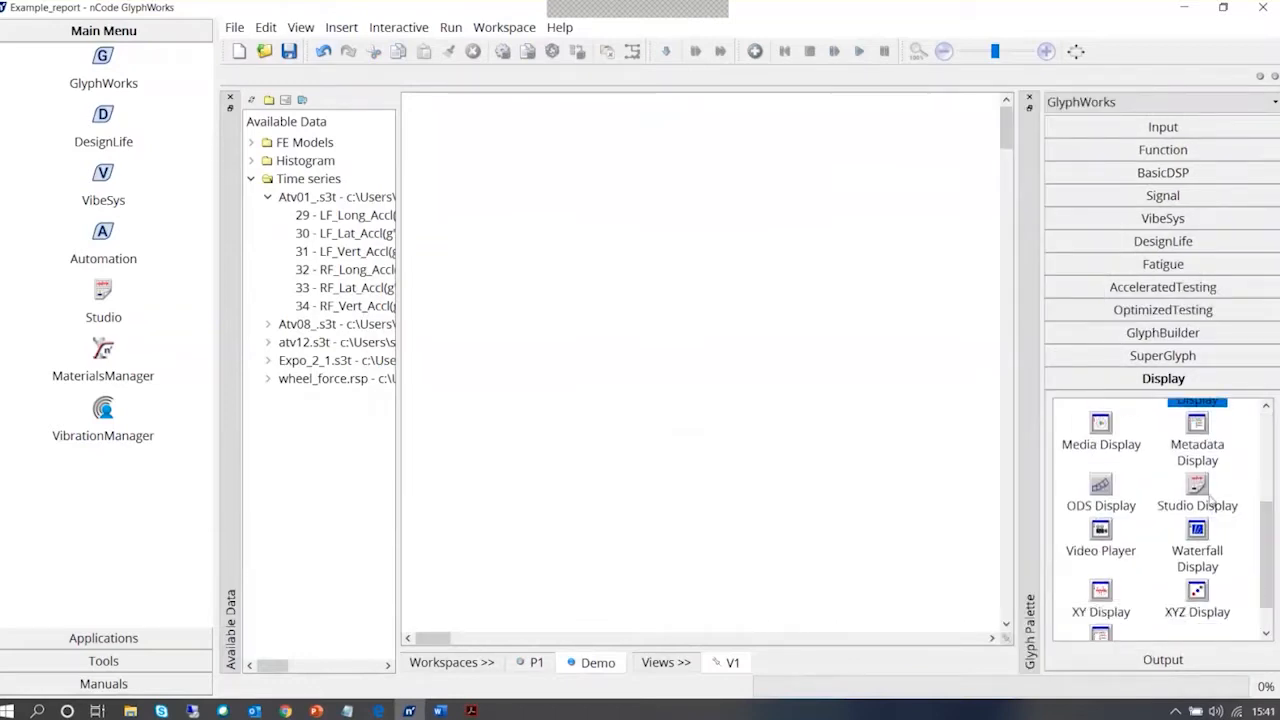
left_click_drag(1205, 492, 530, 240)
right_click(566, 266)
left_click(558, 266)
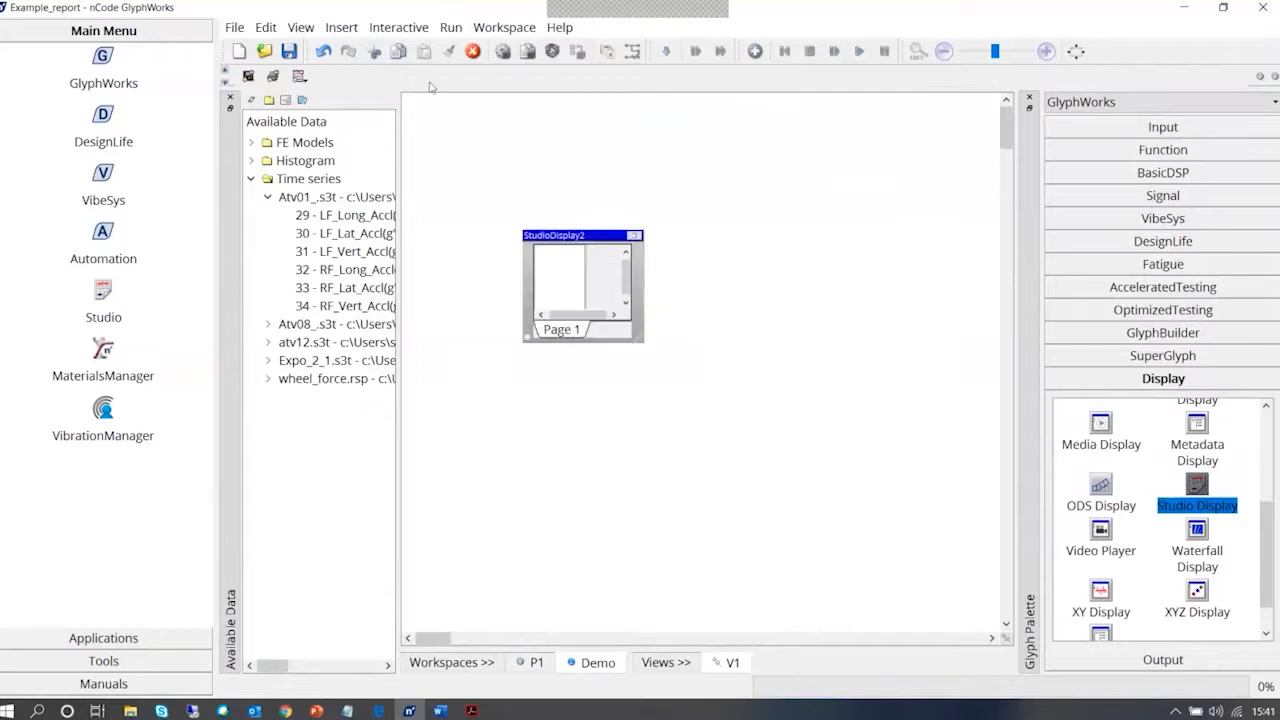
Load sample template.stt as the template in the new Studio Display's properties and accept the change
left_click(341, 27)
left_click(561, 270)
right_click(578, 234)
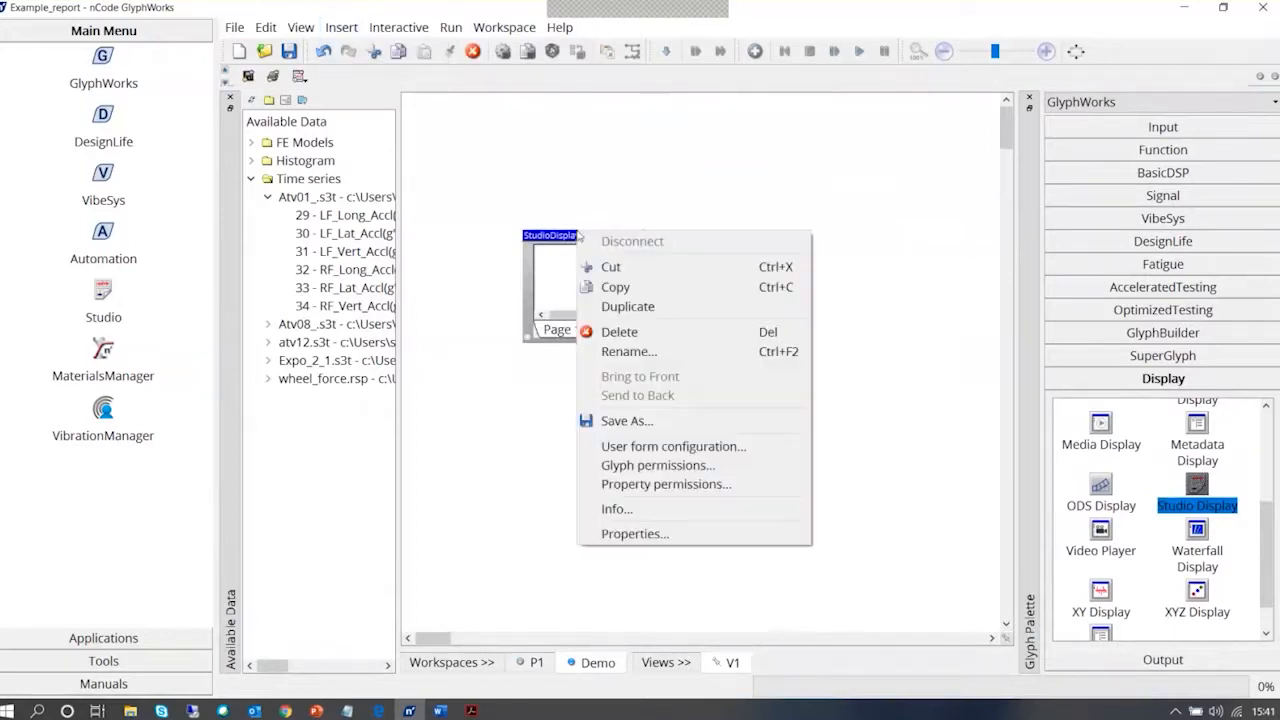
left_click(677, 535)
left_click(252, 228)
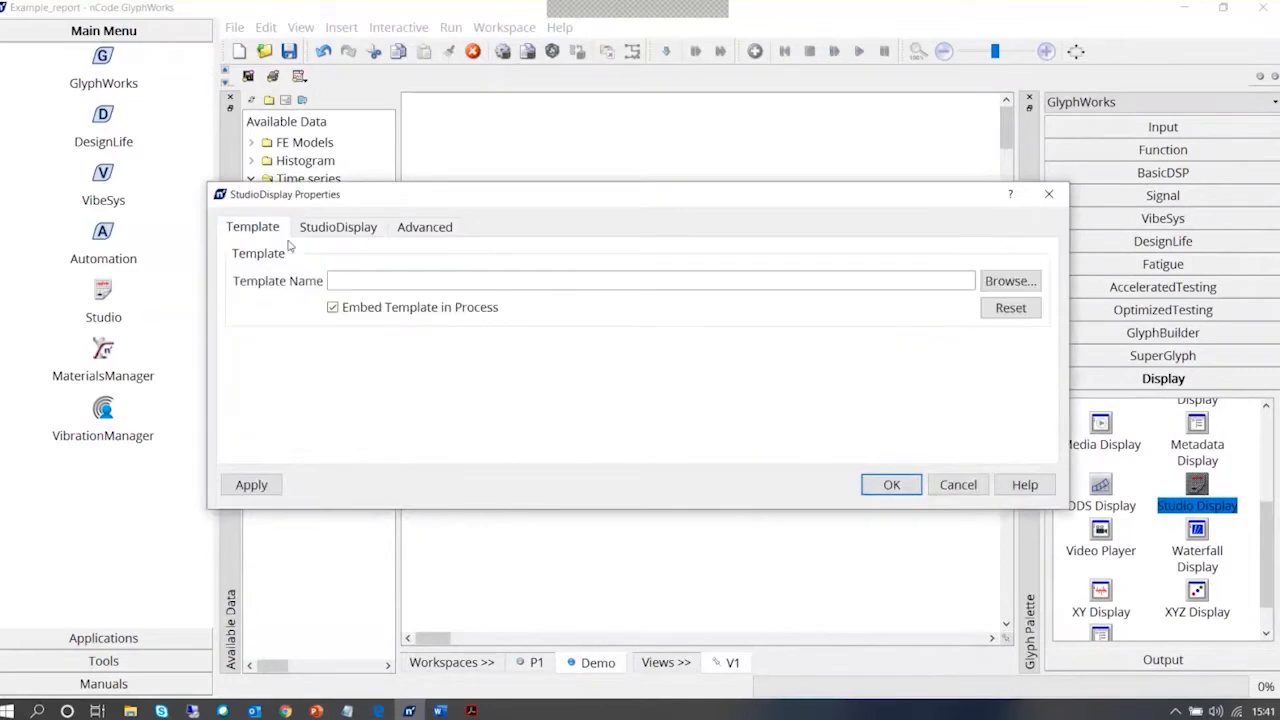
left_click(1010, 281)
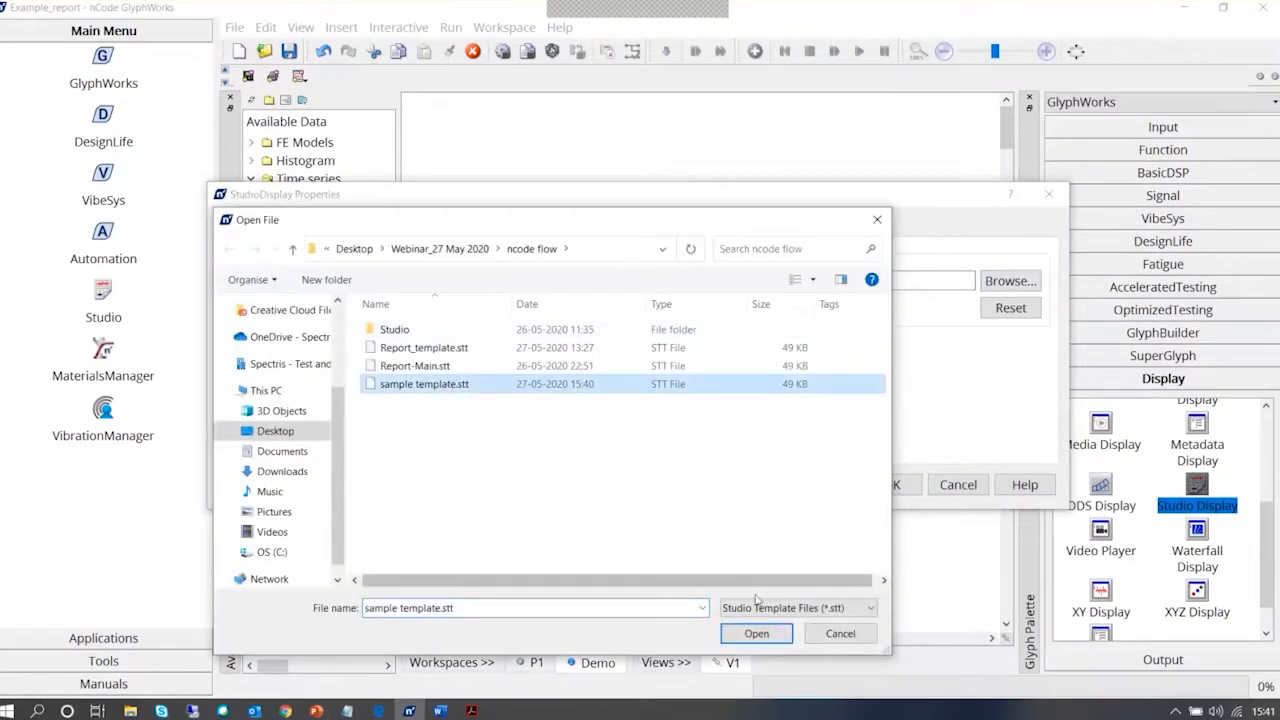
left_click(756, 633)
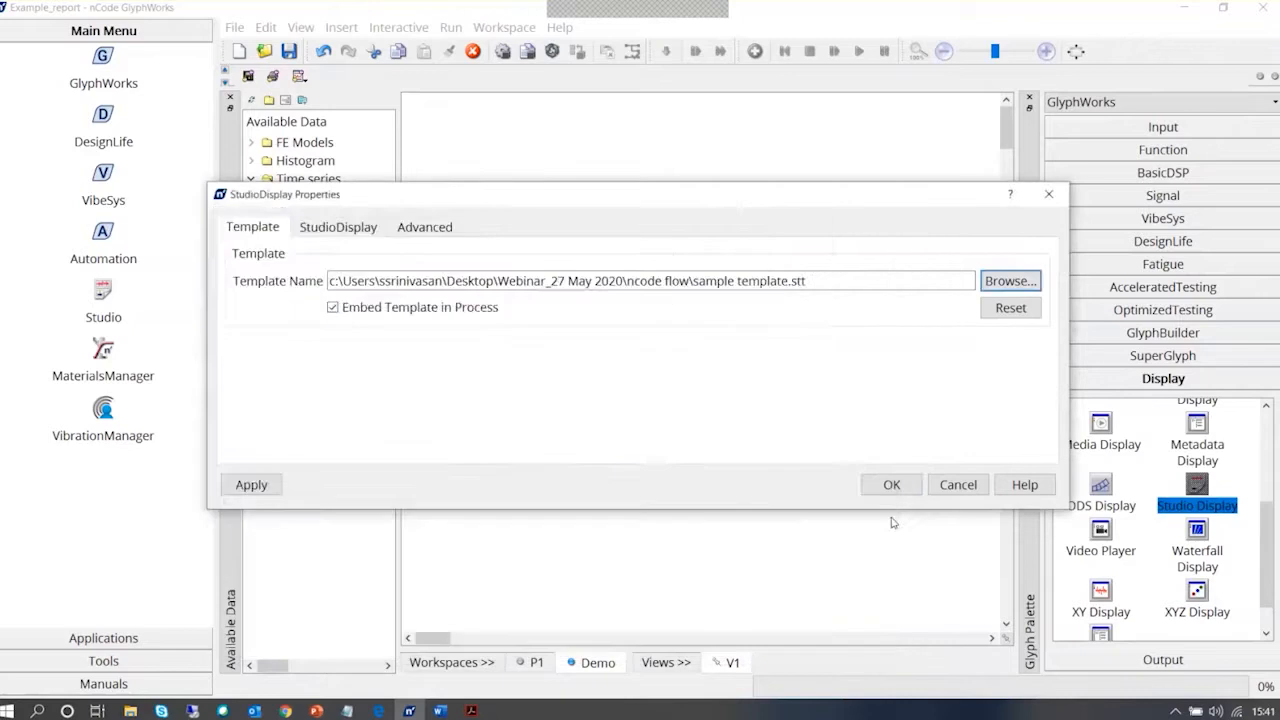
left_click(900, 485)
Enlarge the Studio Display glyph, maximise it to view the template's page and header, and restore it
left_click_drag(644, 343, 845, 575)
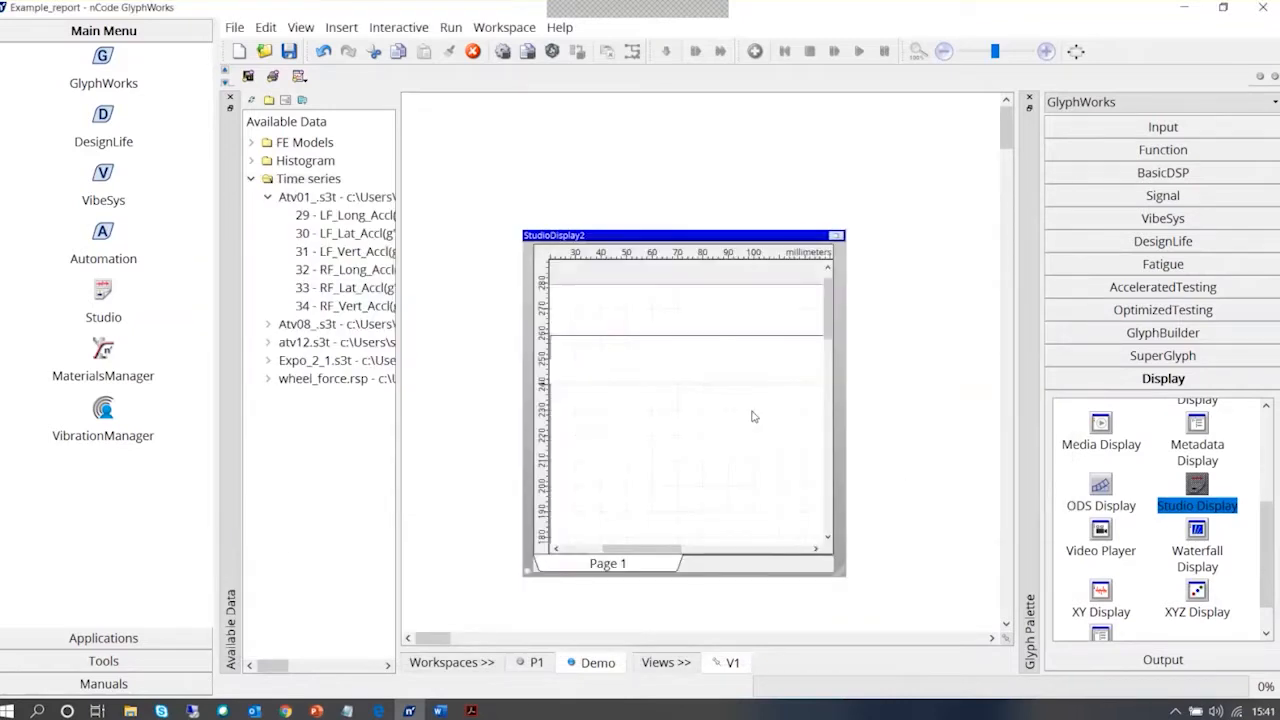
left_click(837, 235)
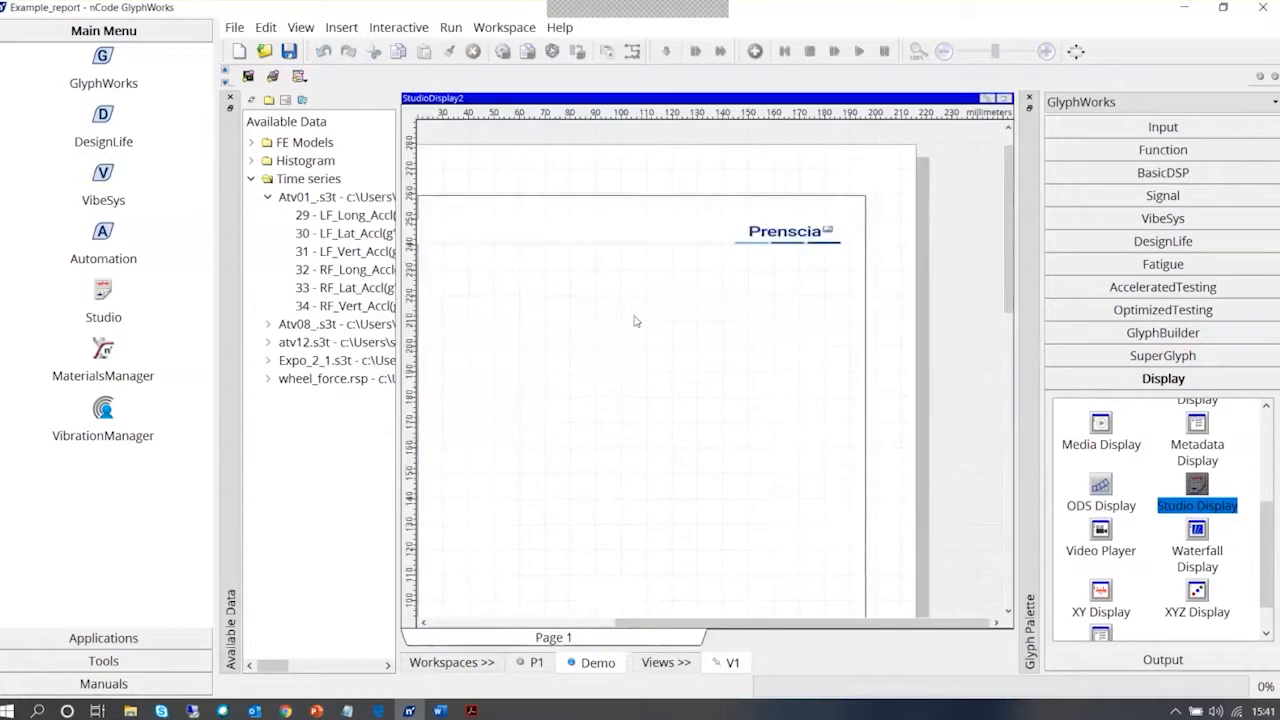
left_click_drag(1012, 265, 1005, 233)
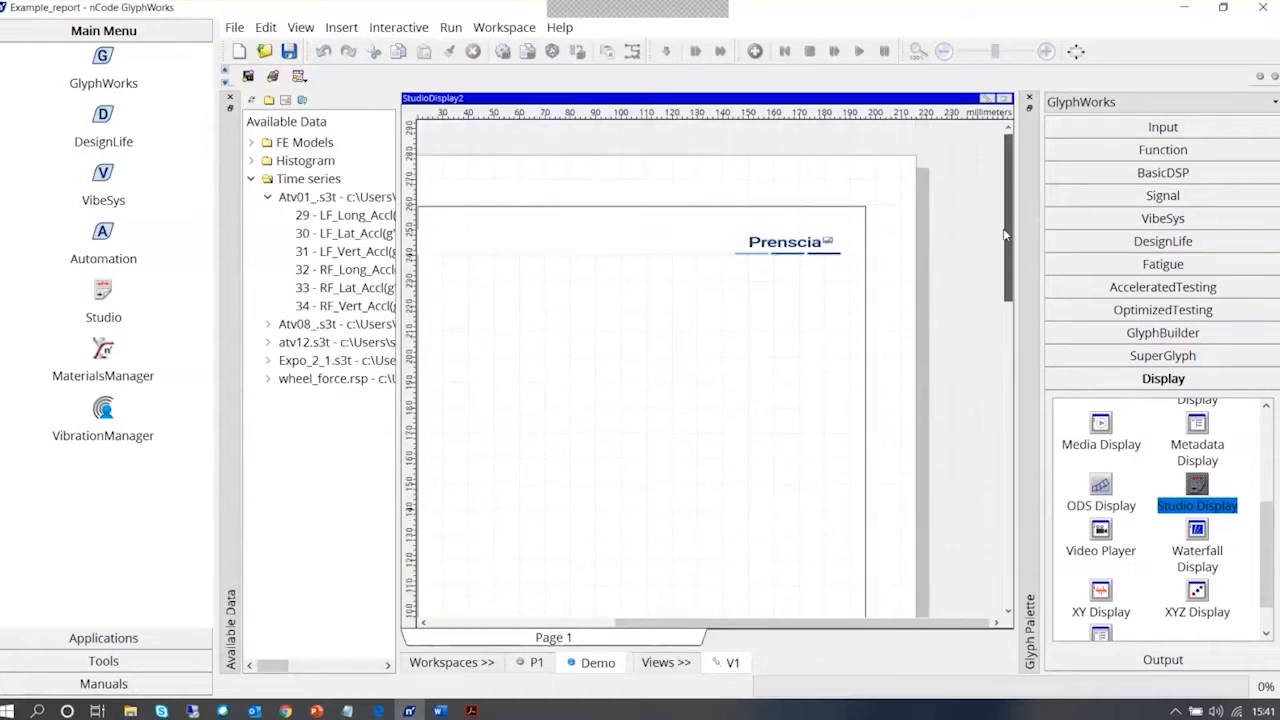
left_click_drag(690, 622, 497, 620)
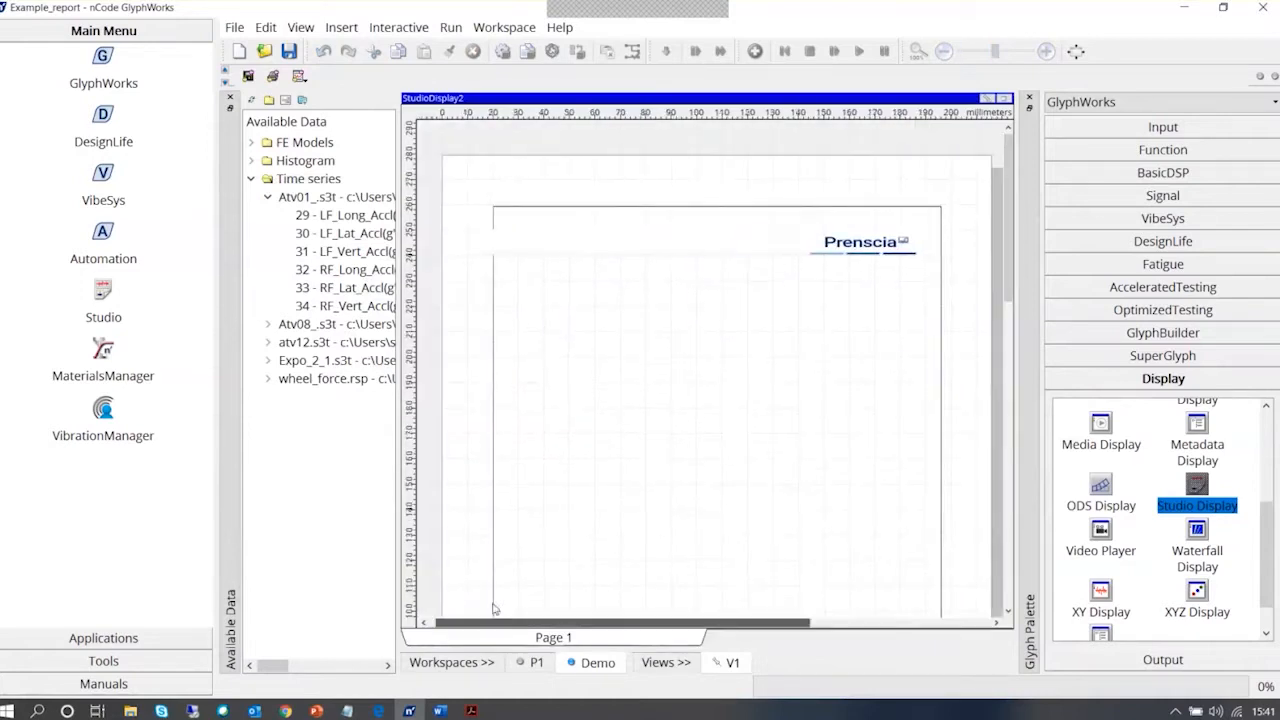
left_click(1003, 98)
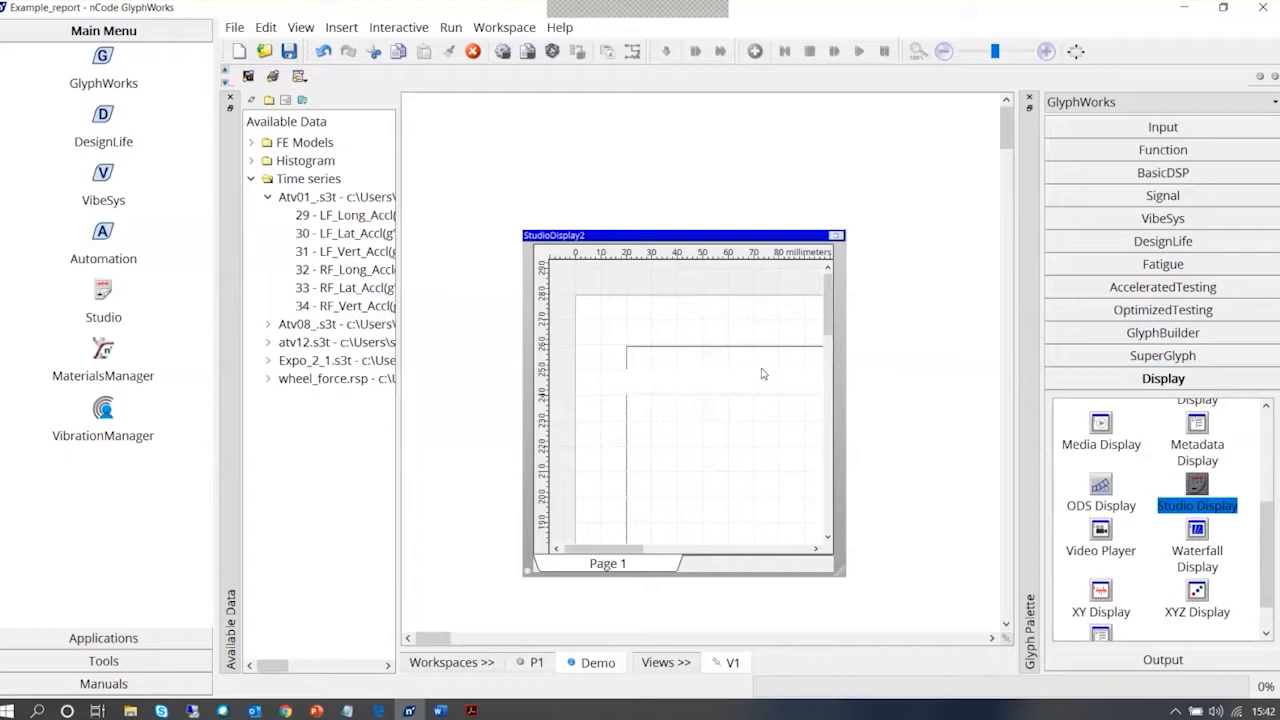
Check the footer area of the Studio Display page and select its date text, then clear the selection
scroll(761, 374, "down", 10)
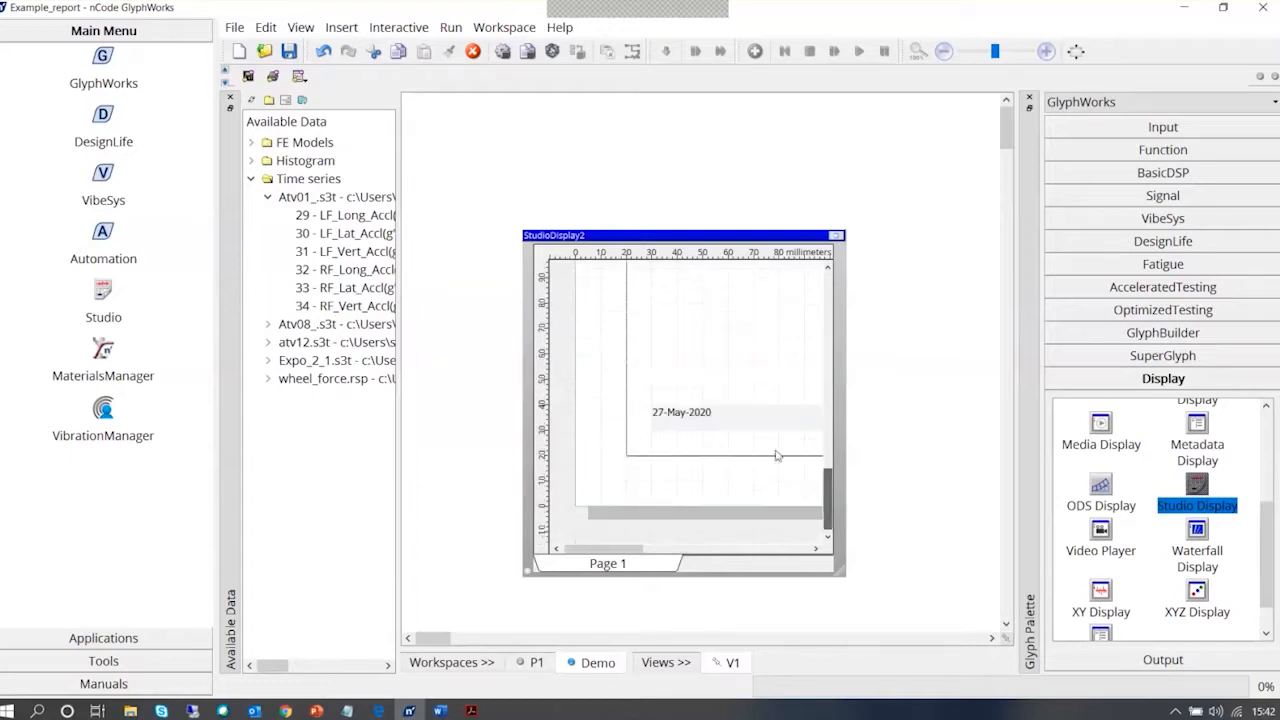
left_click(690, 420)
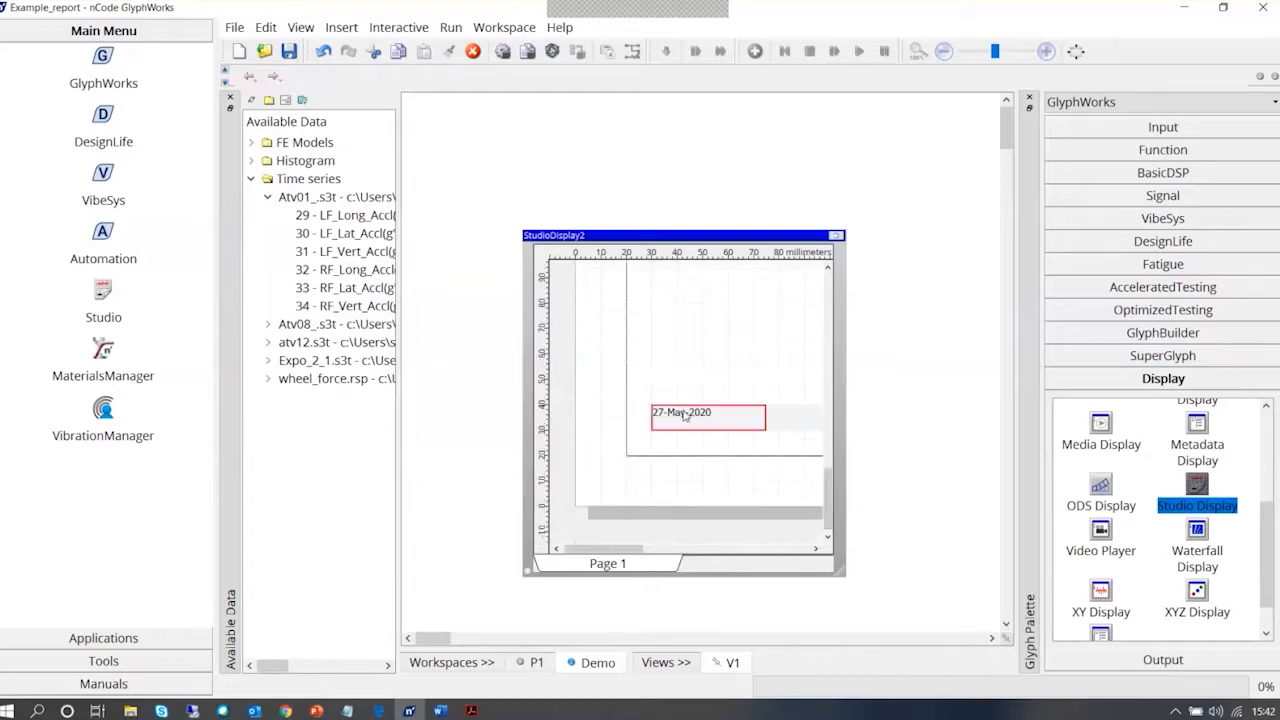
left_click(679, 420)
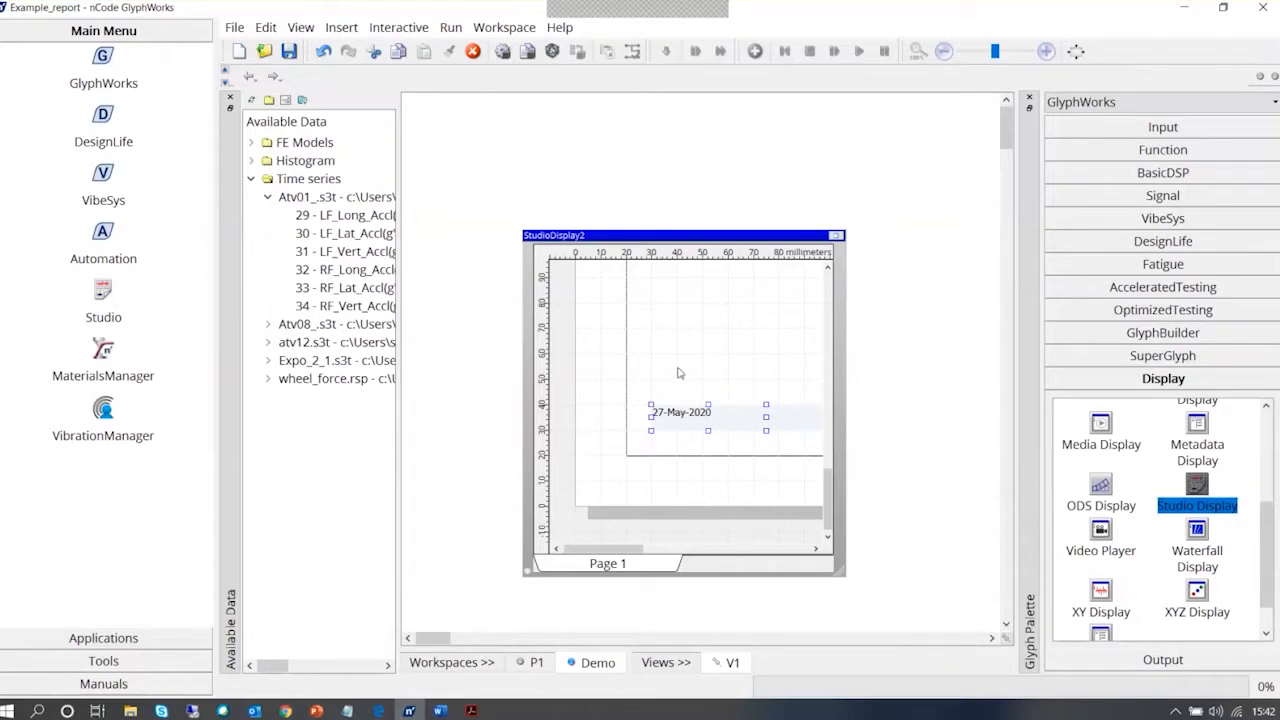
left_click(870, 284)
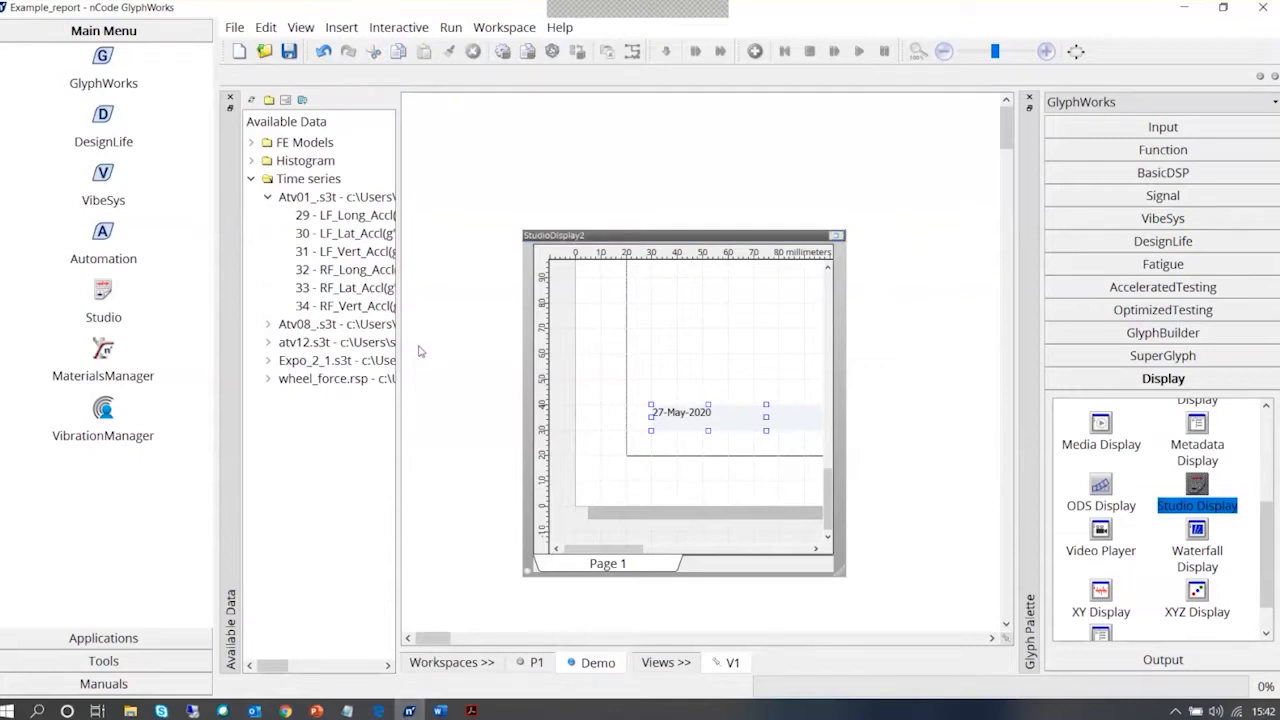
Switch to File Explorer to view the files in the ncode flow folder, and return to GlyphWorks
mouse_move(130, 710)
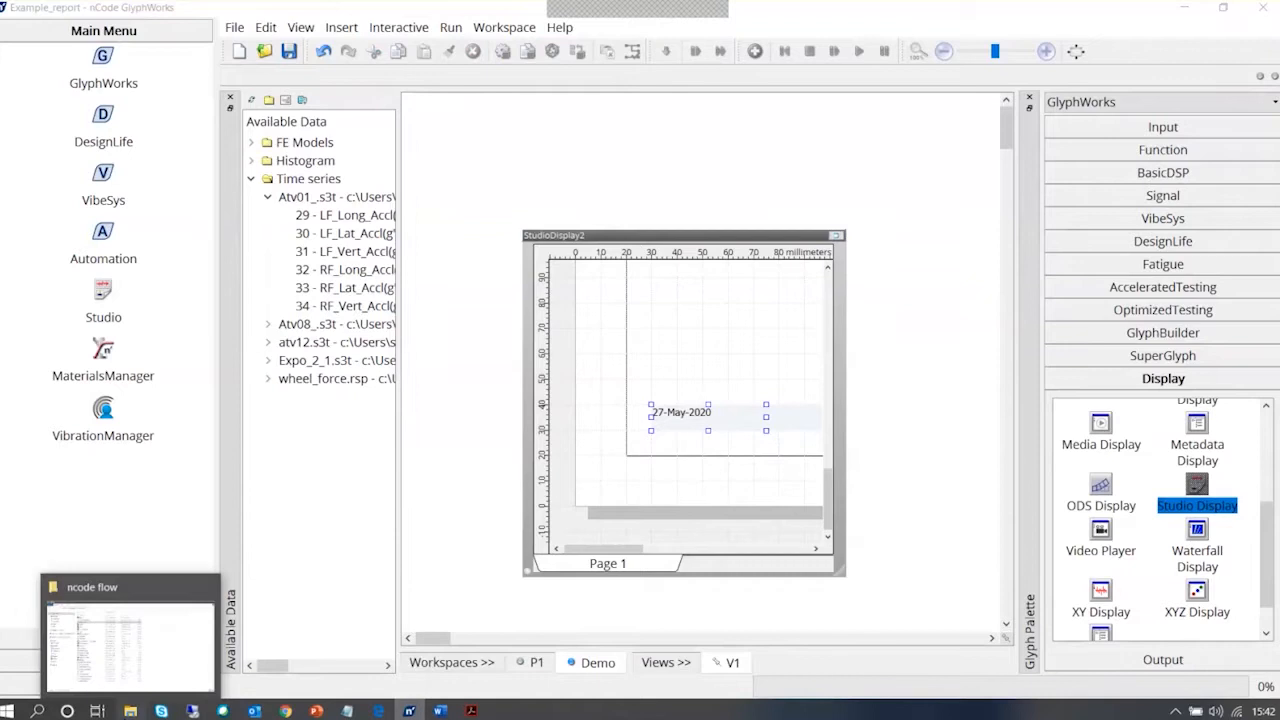
left_click(128, 640)
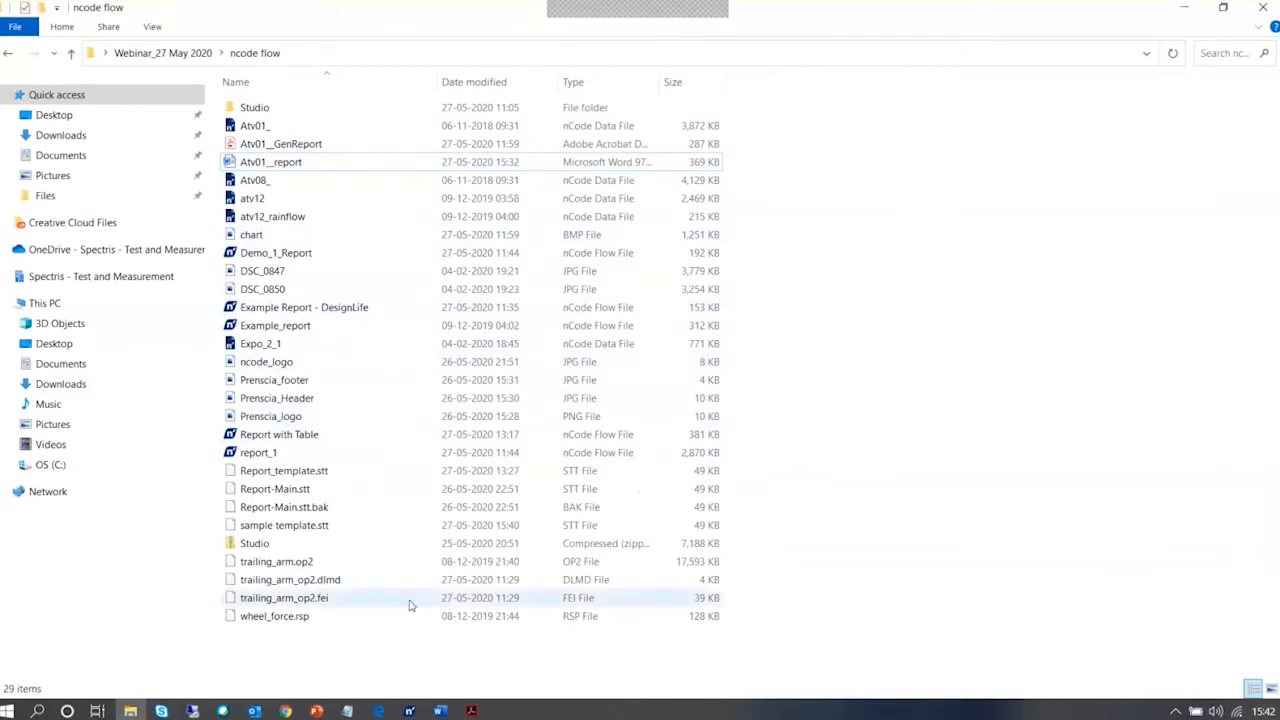
left_click(408, 711)
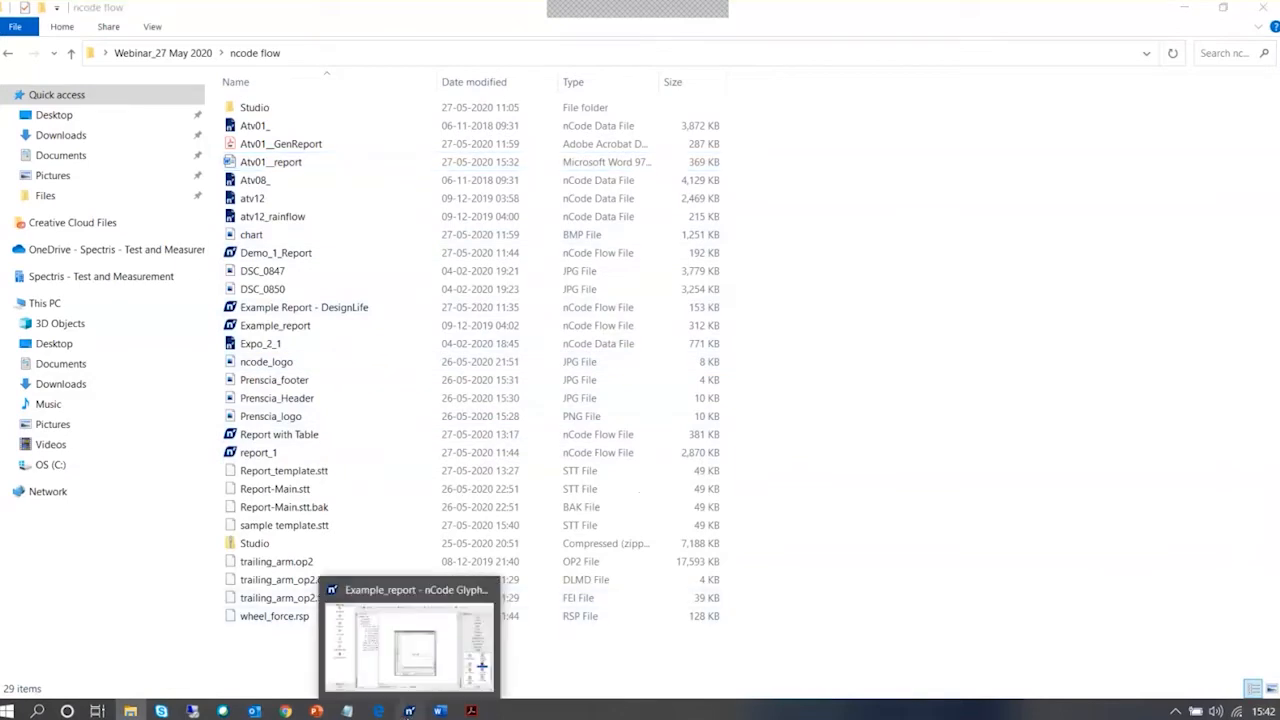
left_click(408, 645)
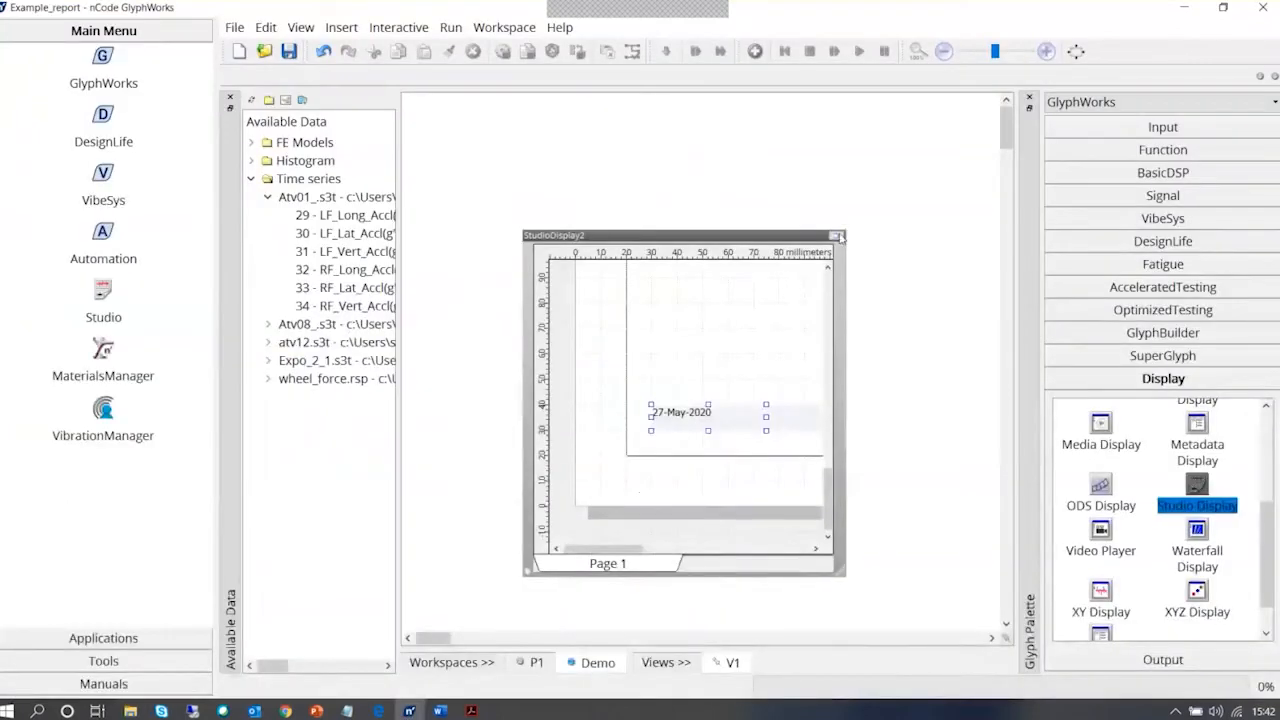
Maximise the Studio Display, insert a GPS Display (Time series) on the page and place it just below the header
left_click(862, 196)
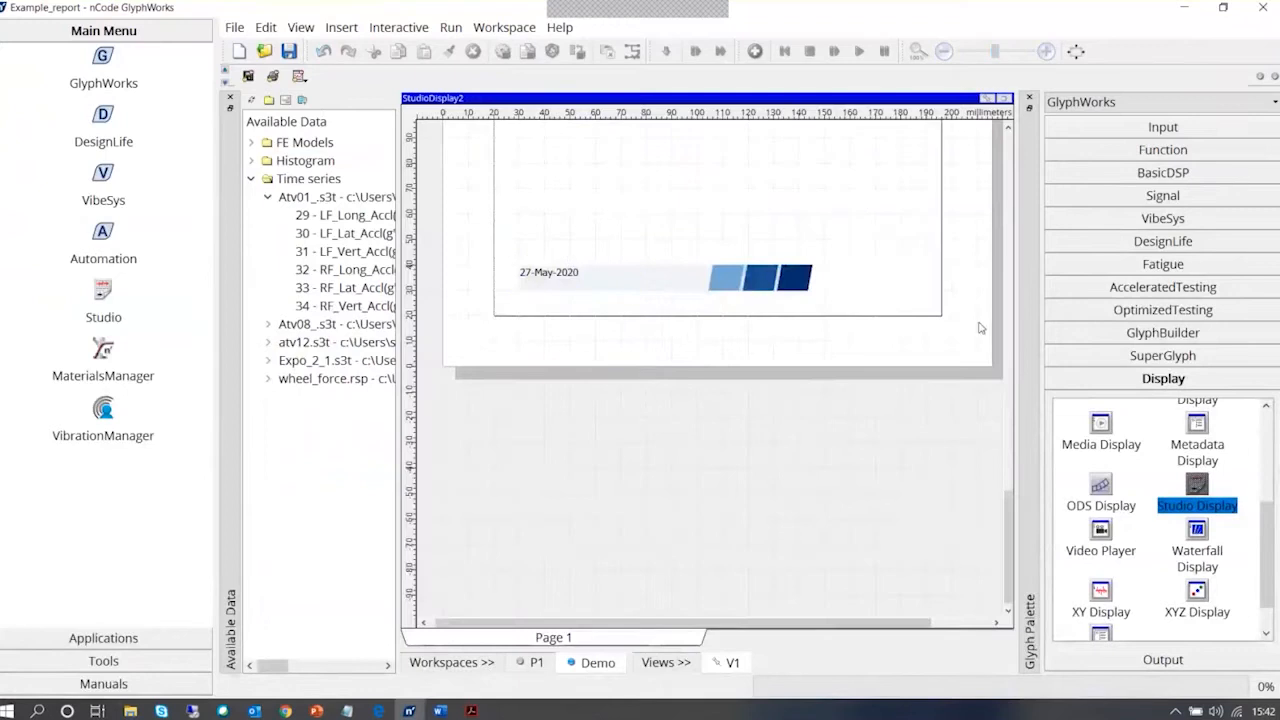
left_click_drag(1006, 521, 1003, 319)
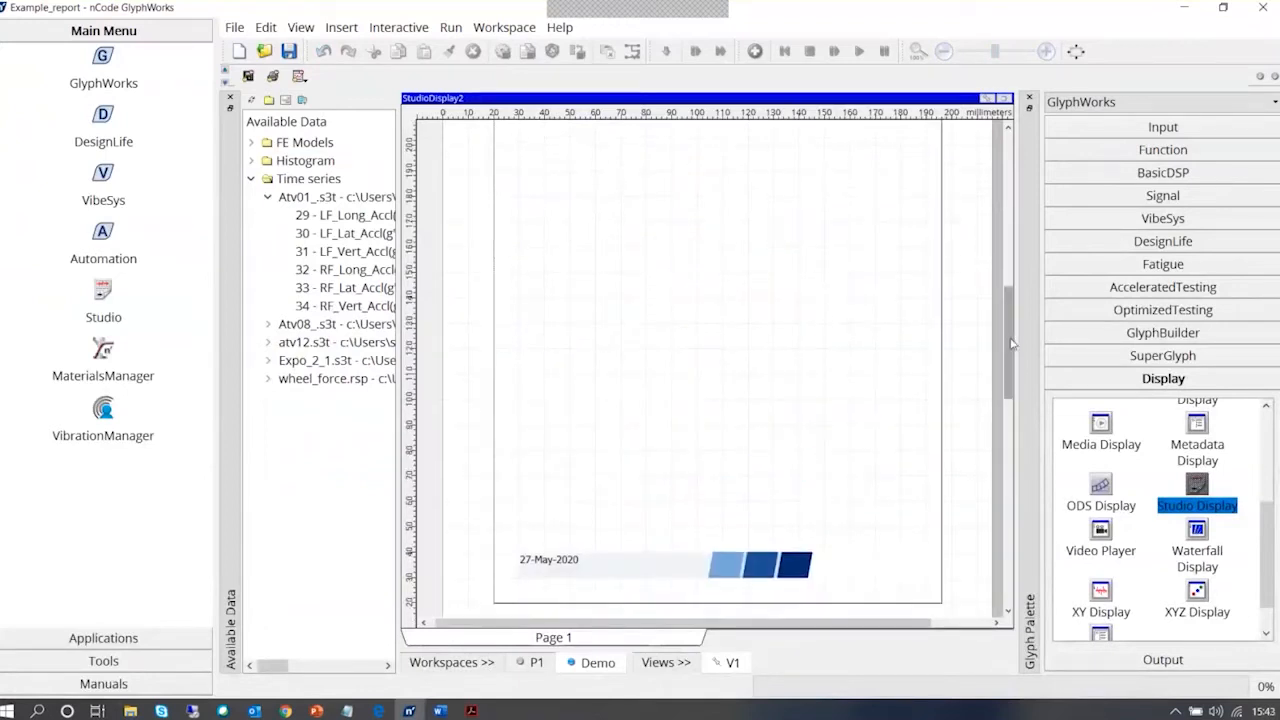
scroll(589, 329, "up", 10)
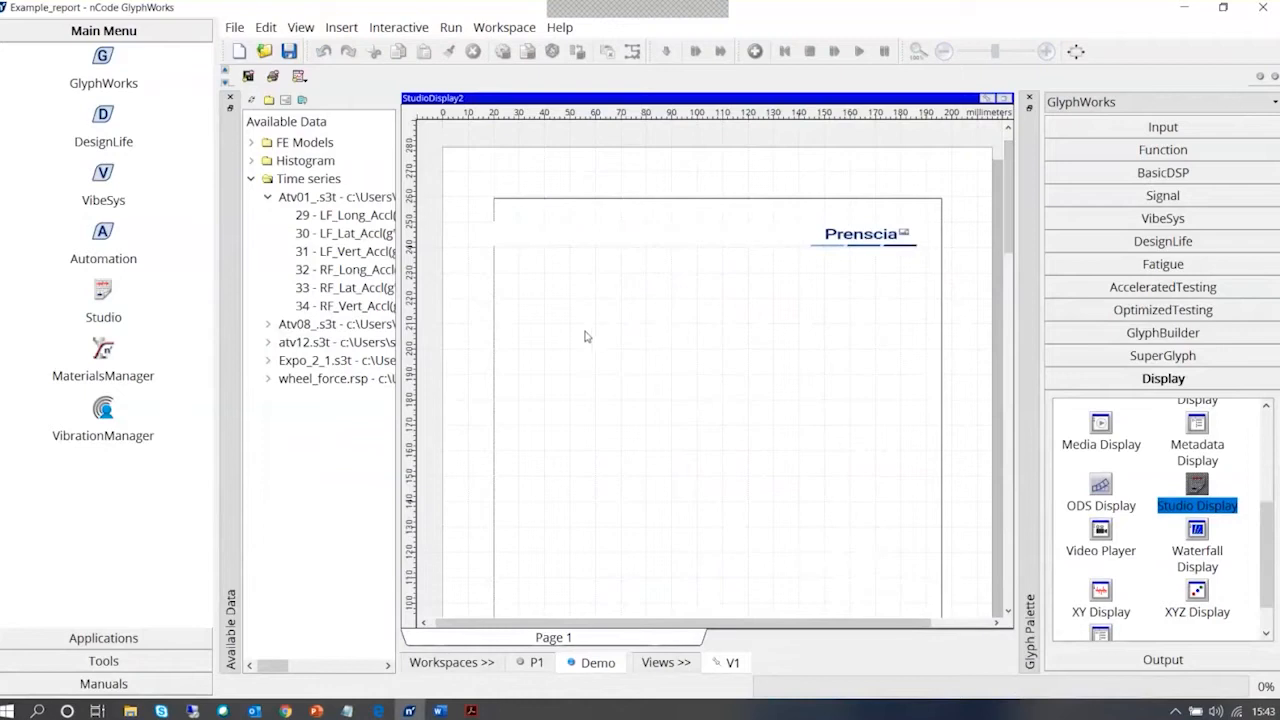
right_click(547, 277)
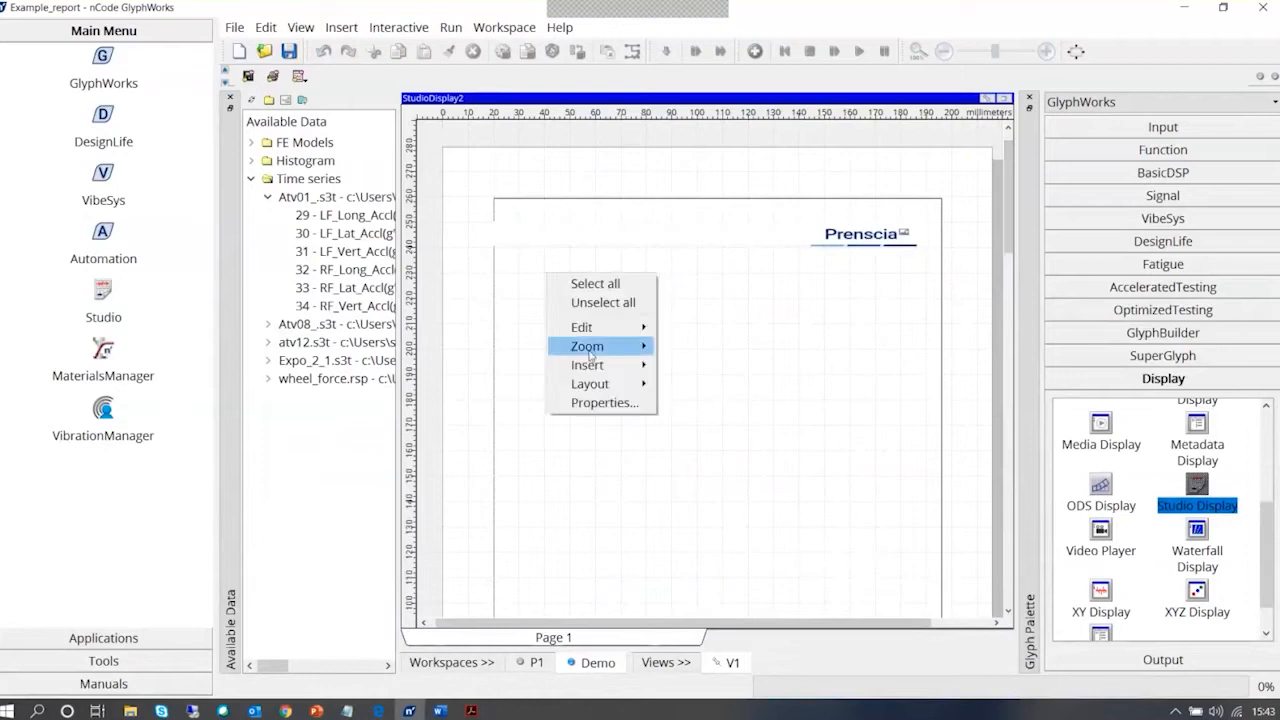
mouse_move(590, 365)
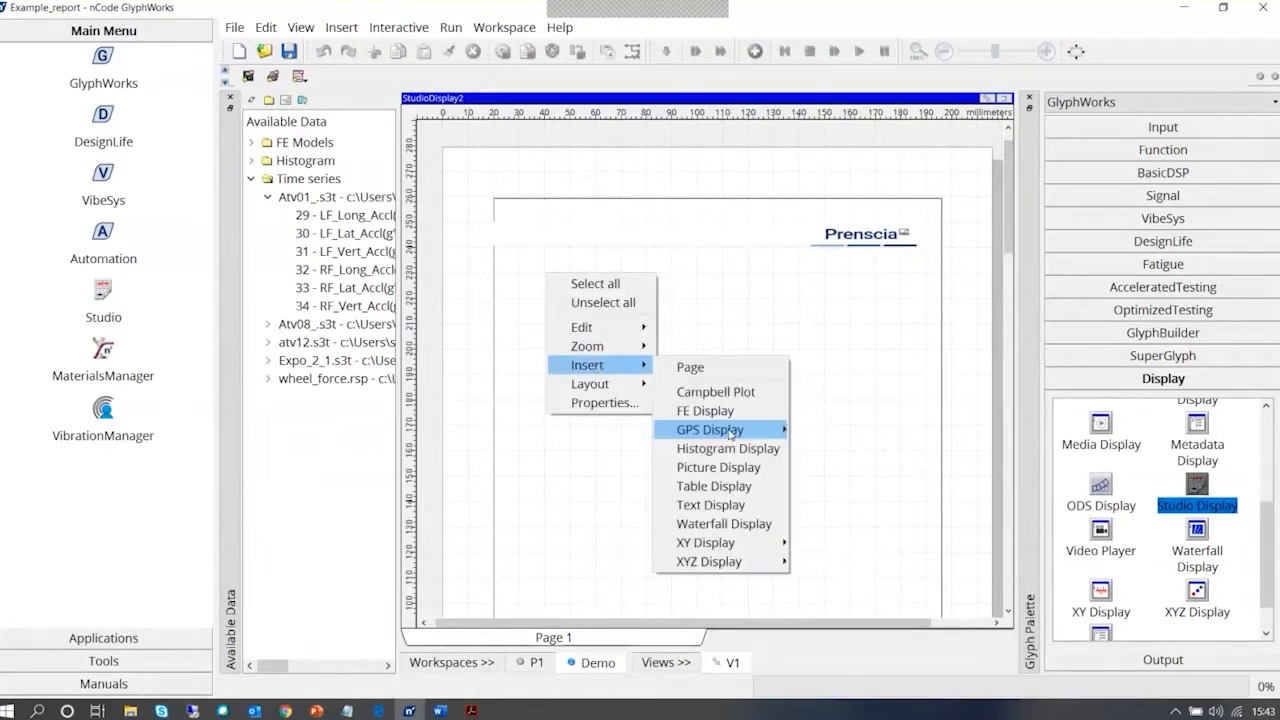
mouse_move(750, 431)
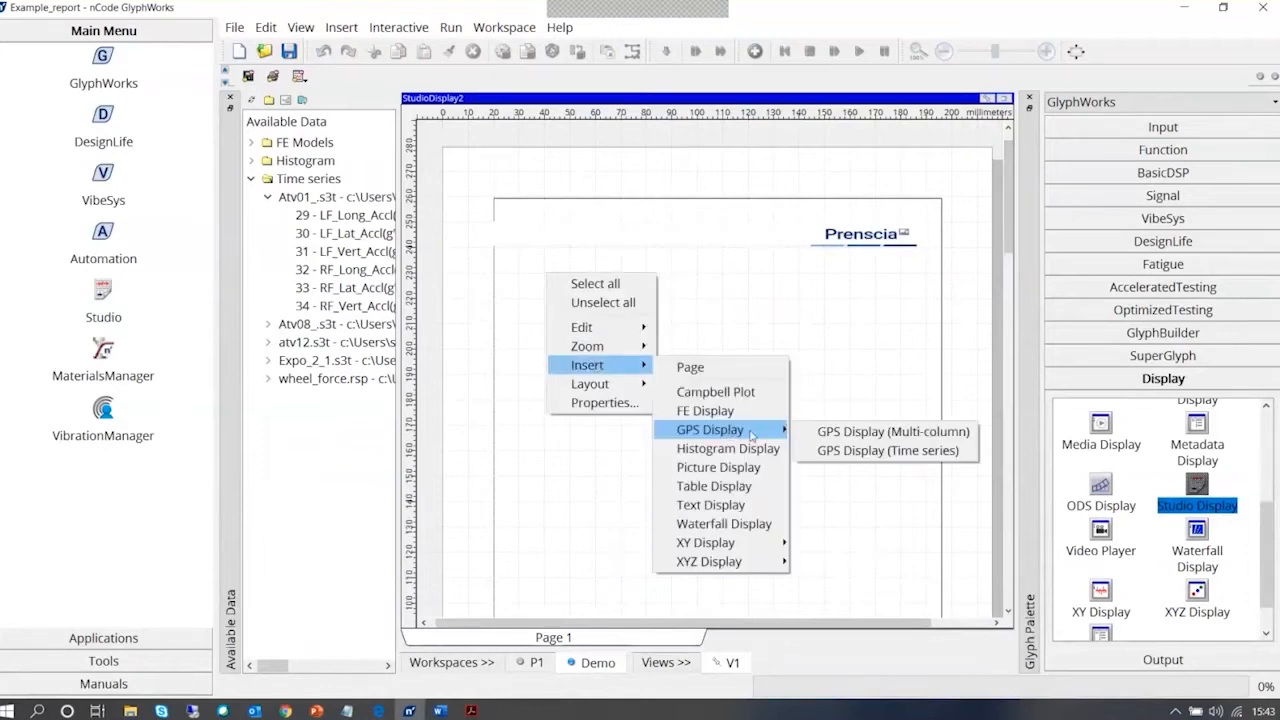
left_click(879, 451)
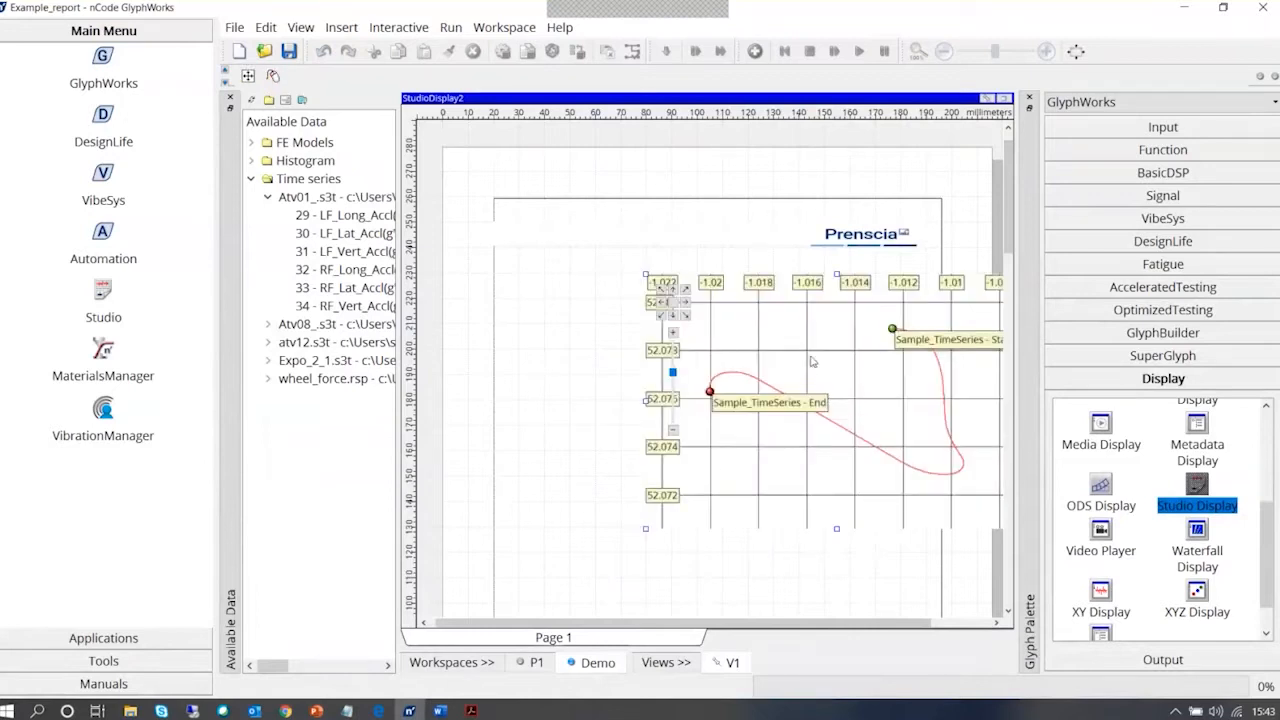
left_click_drag(808, 357, 675, 344)
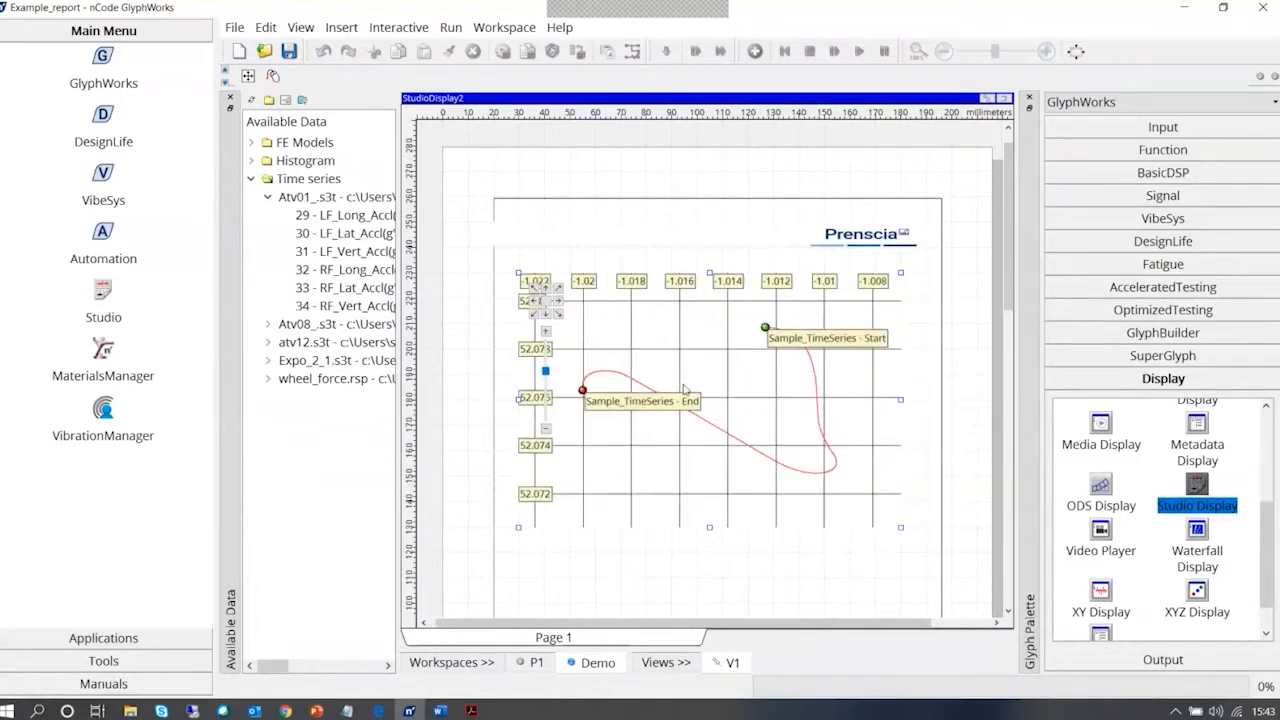
right_click(696, 356)
mouse_move(768, 557)
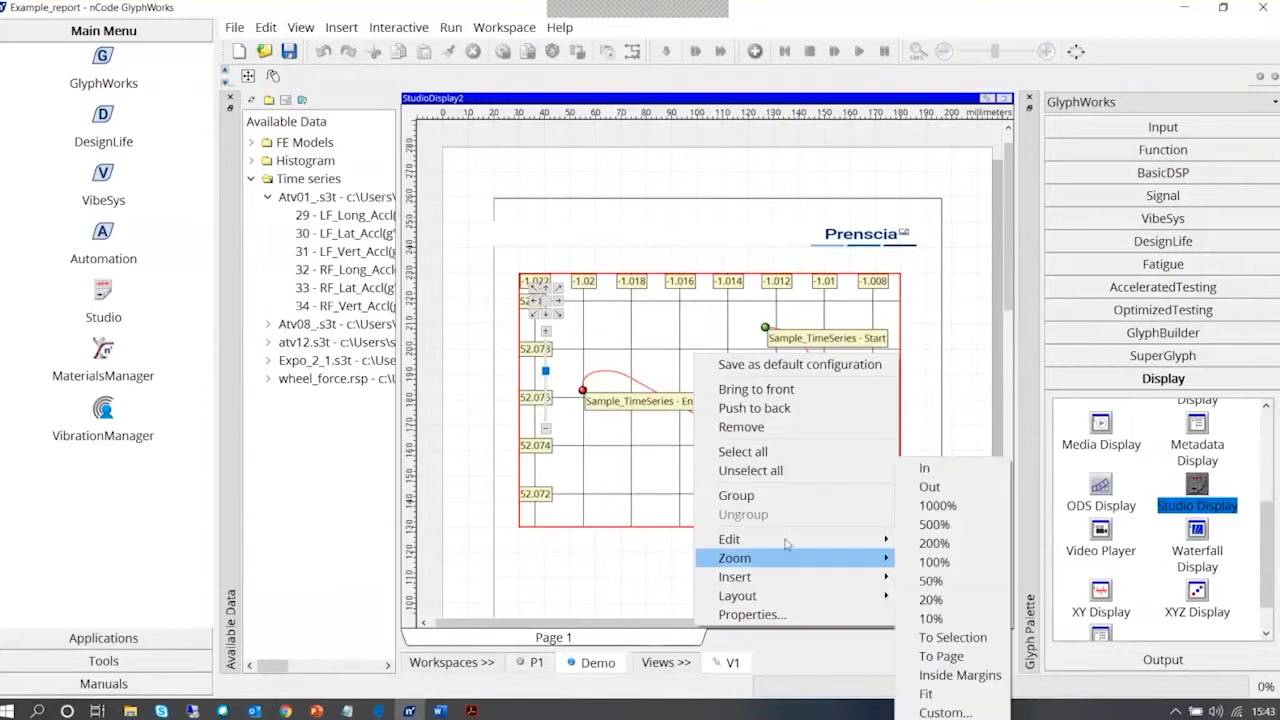
left_click(557, 558)
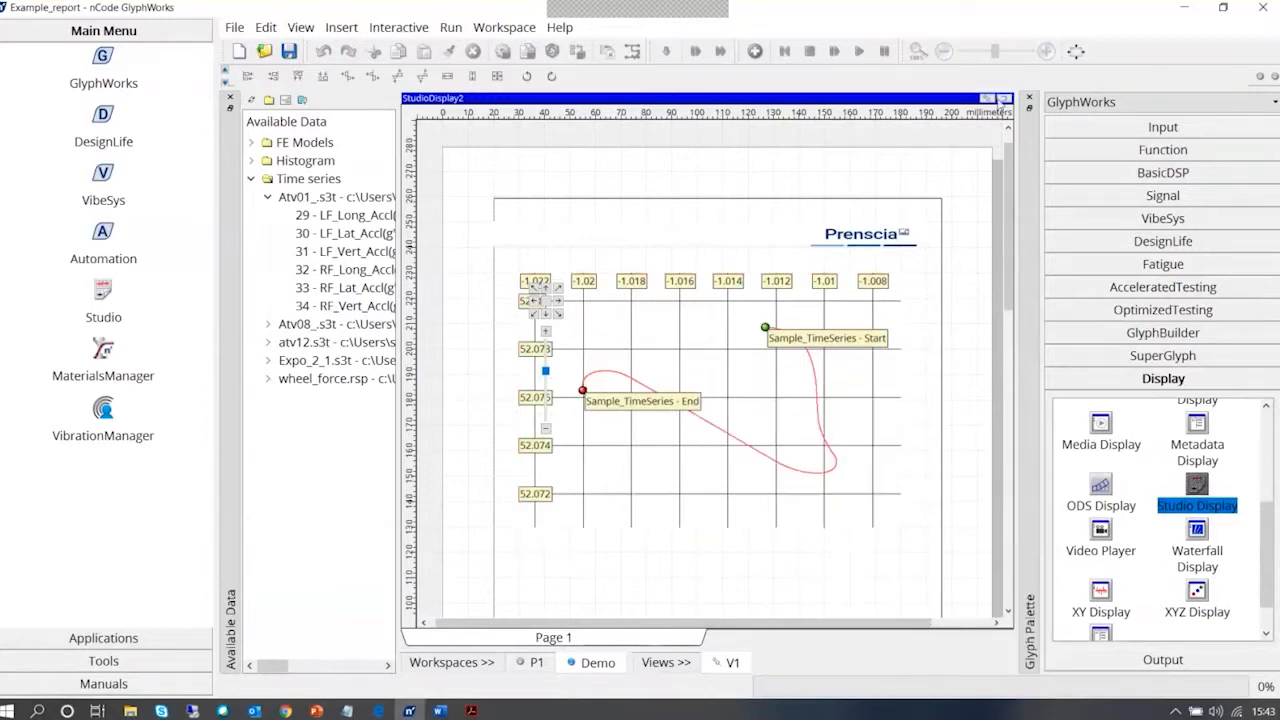
left_click(1003, 99)
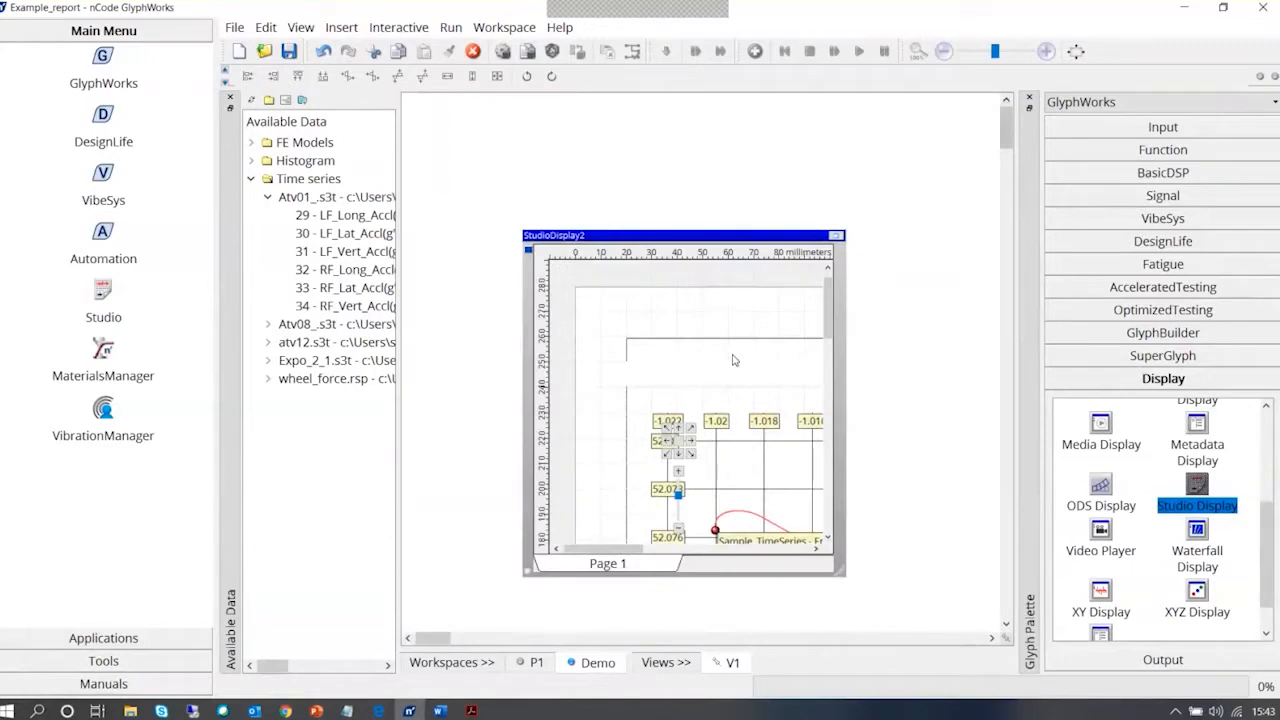
left_click(836, 235)
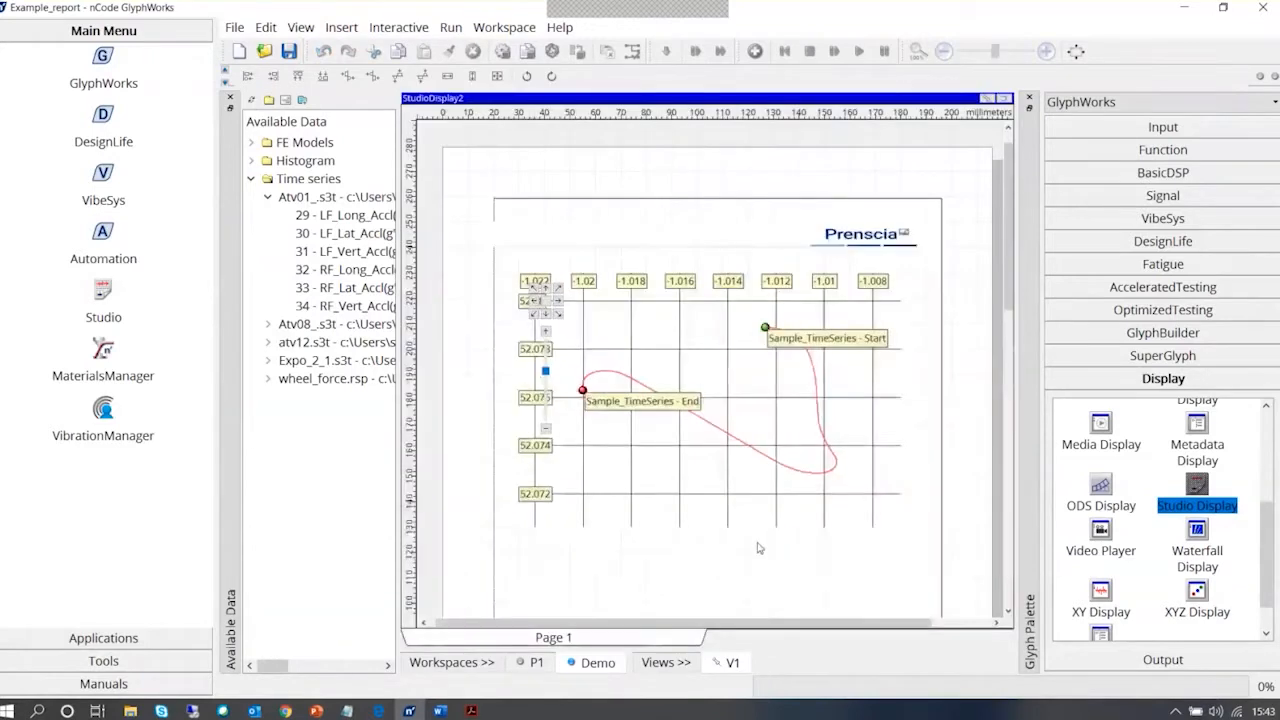
left_click(838, 496)
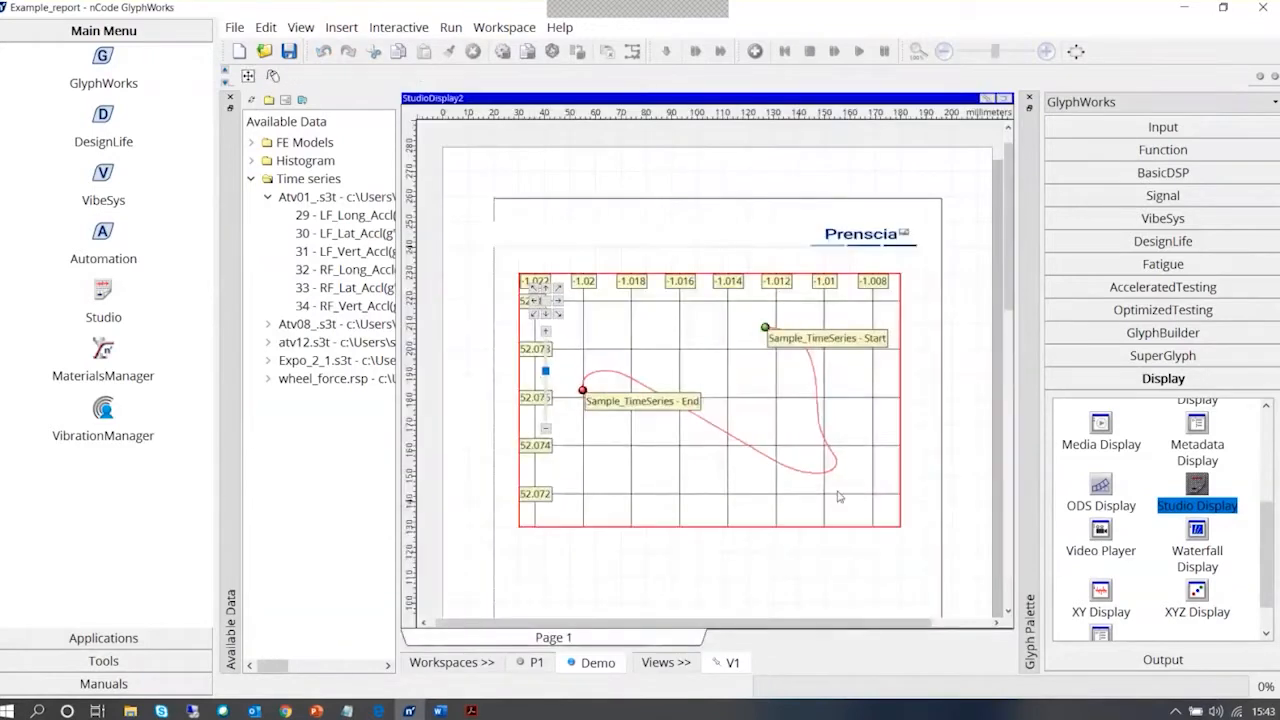
left_click(899, 526)
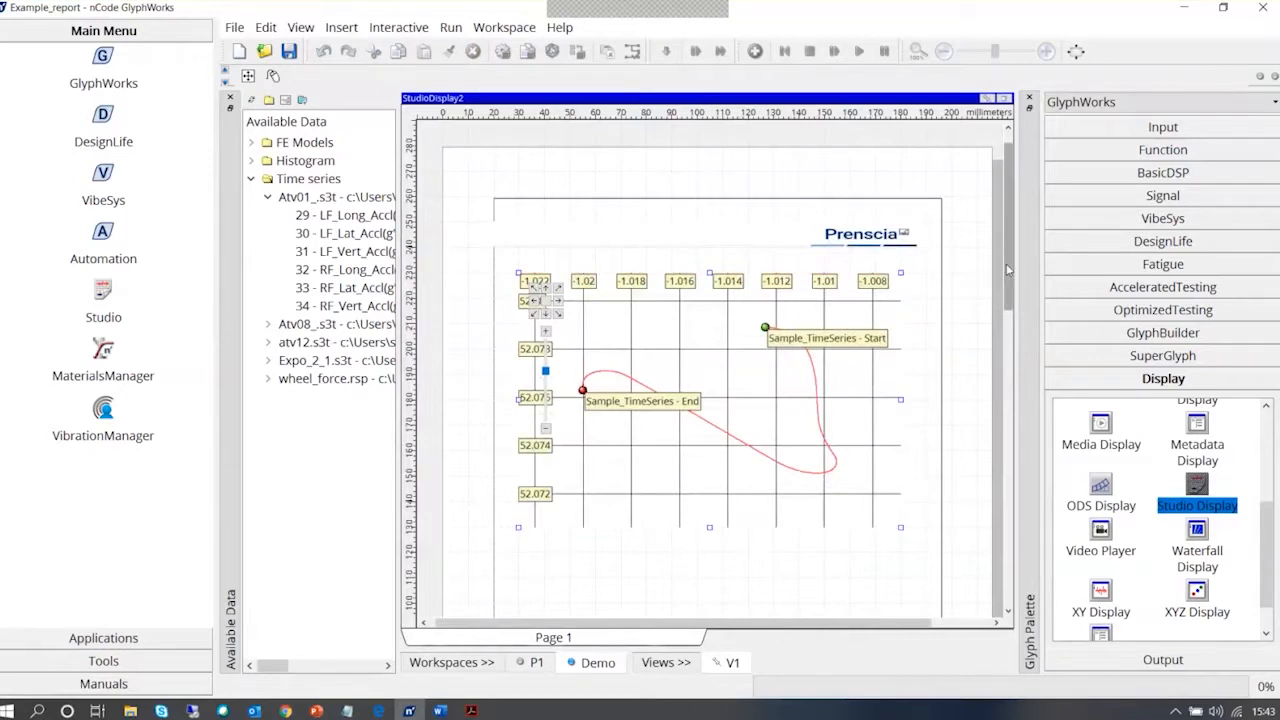
Insert a Picture Display below the GPS plot using DSC_0850, with the image embedded instead of linked
left_click_drag(1008, 270, 1008, 473)
right_click(550, 382)
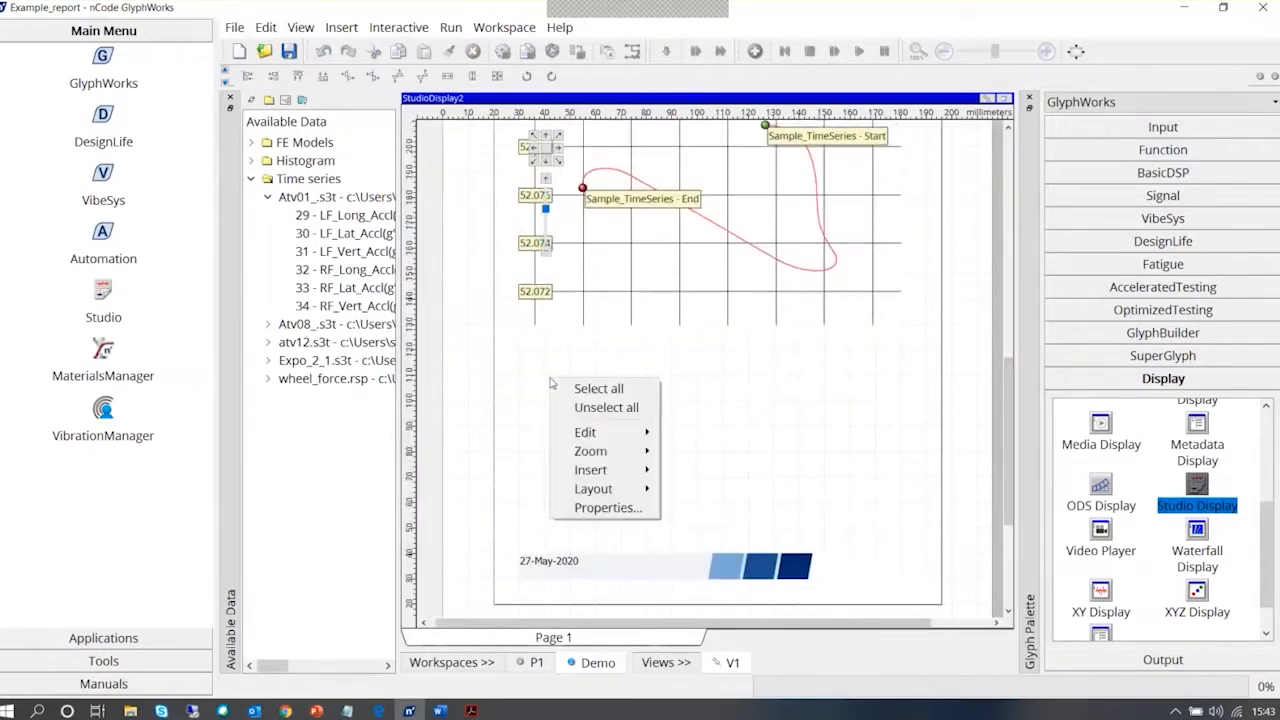
mouse_move(636, 471)
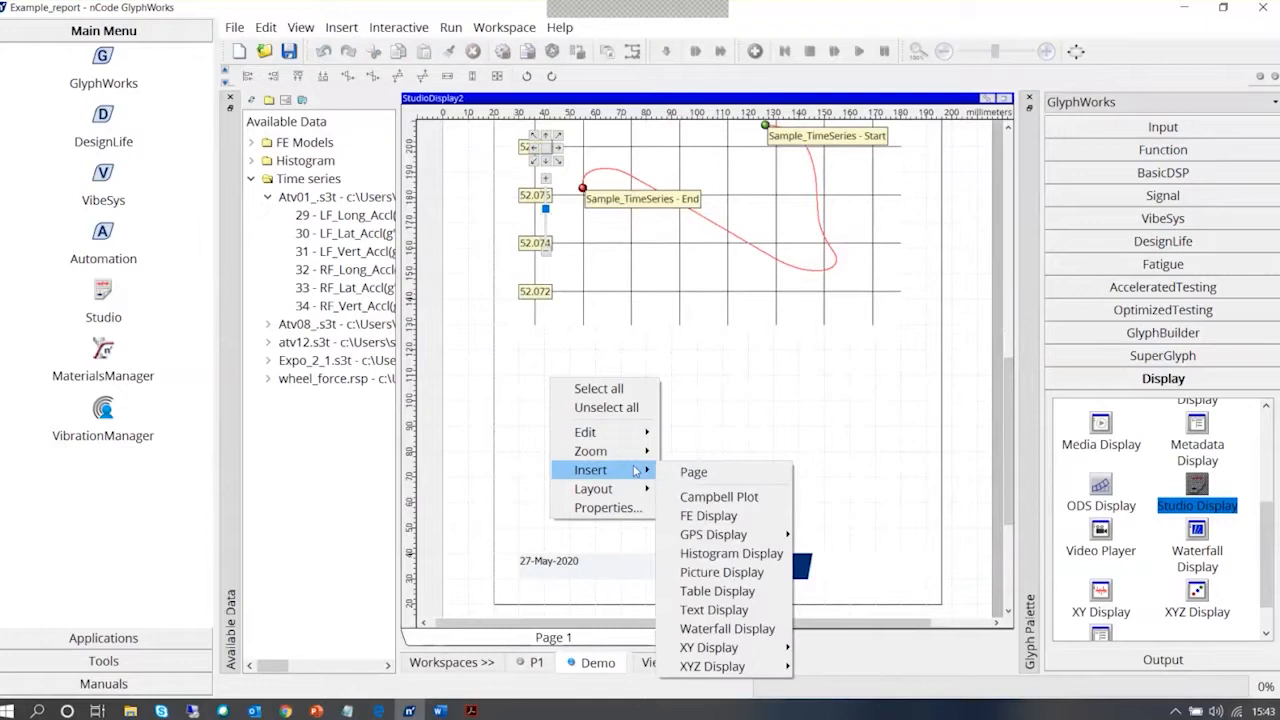
left_click(721, 572)
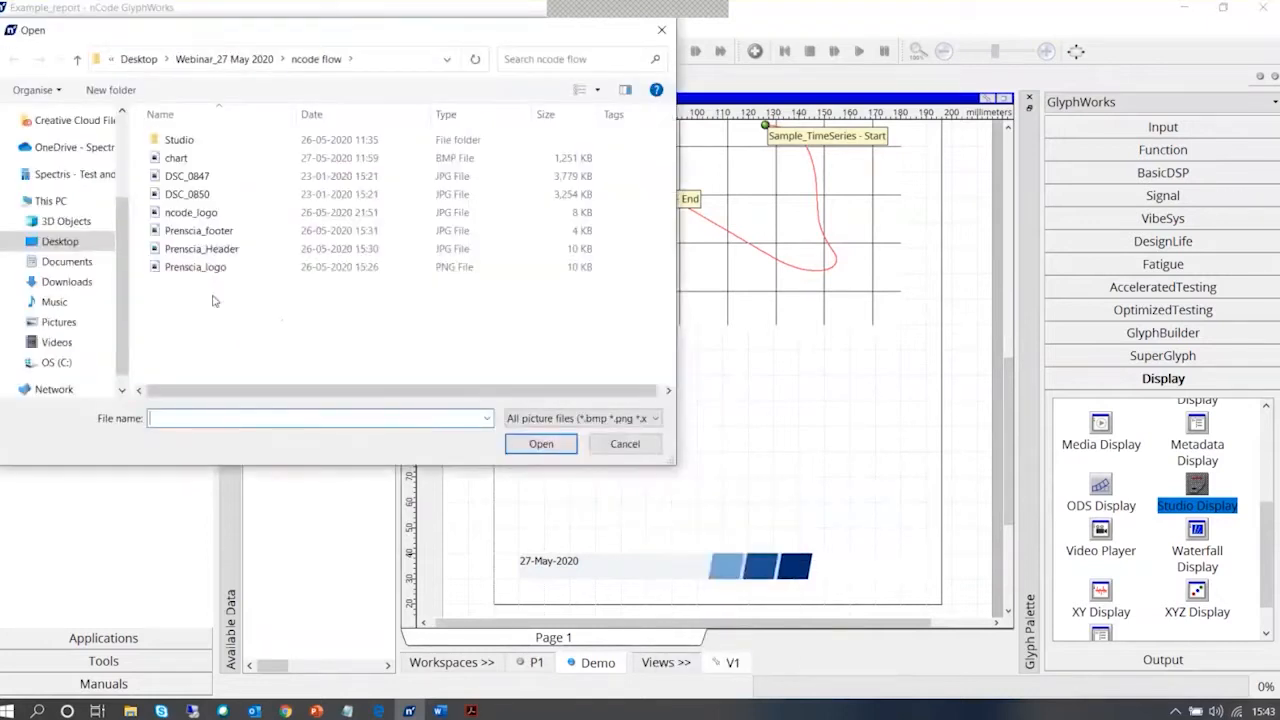
left_click(195, 195)
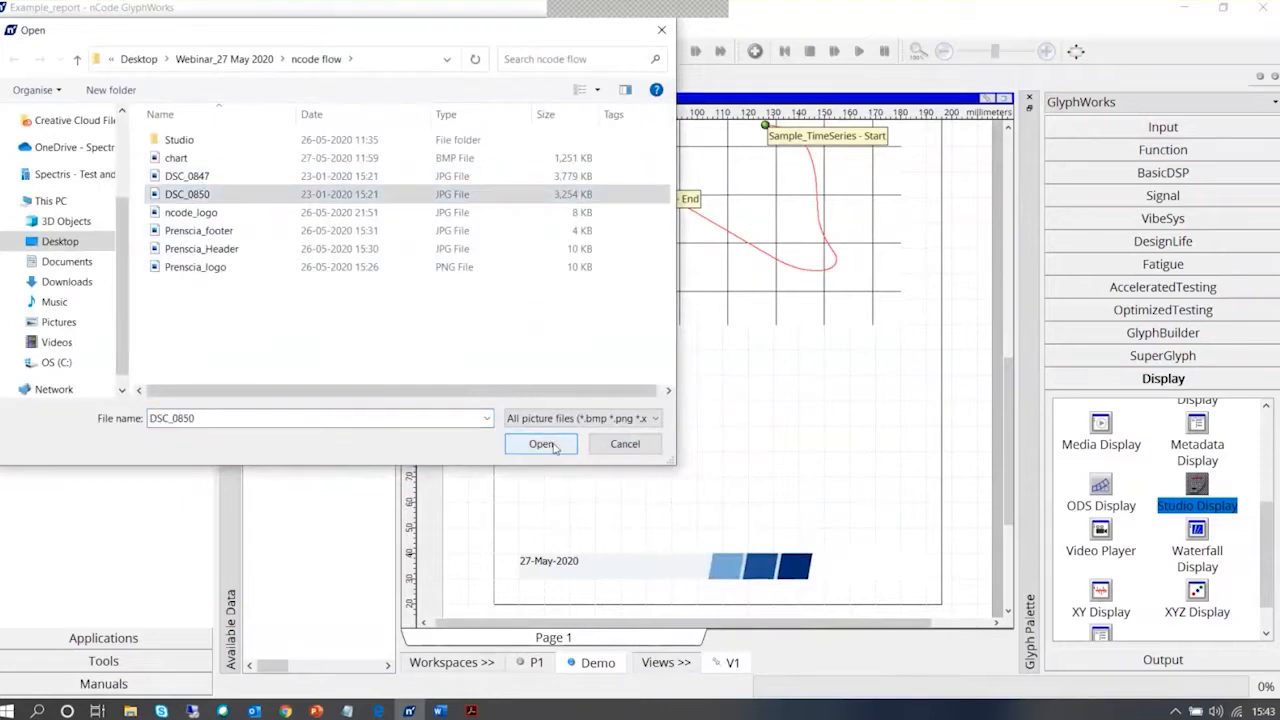
left_click(541, 444)
left_click(690, 397)
left_click(690, 404)
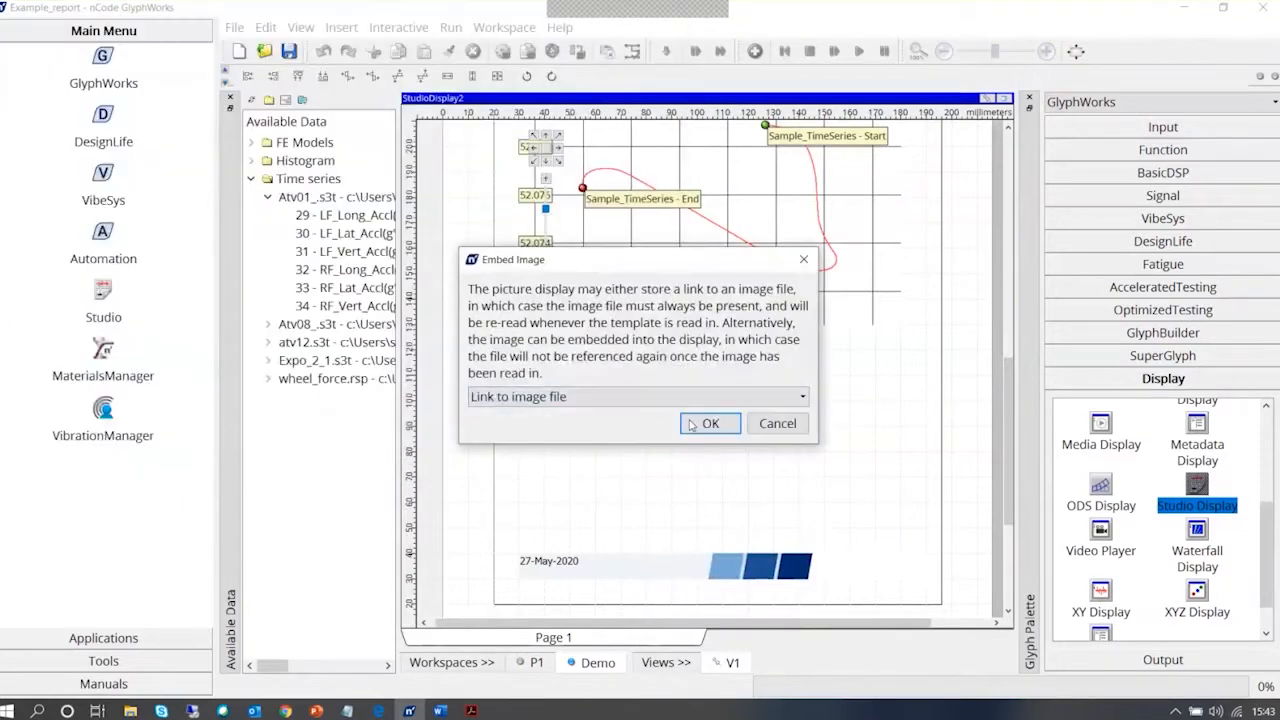
left_click(690, 400)
left_click(690, 431)
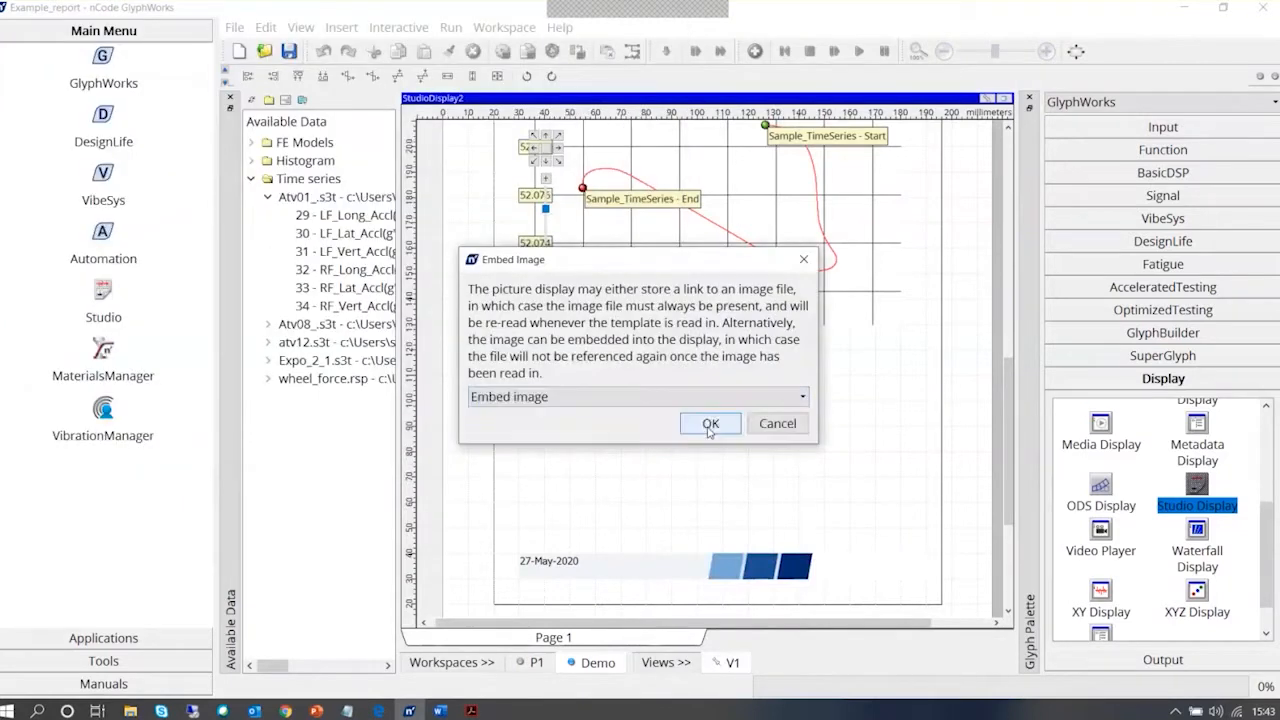
left_click(709, 423)
left_click(701, 427)
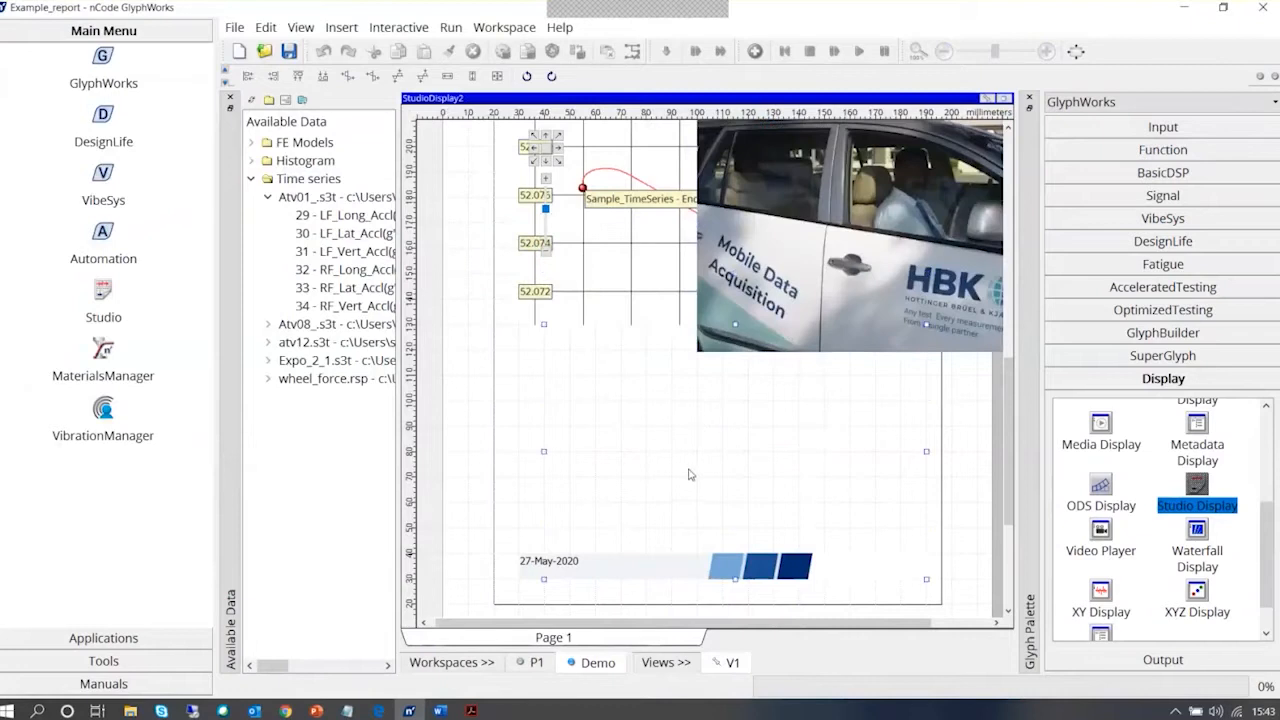
Align the car picture with the GPS plot's left edge, directly beneath it, and shrink it to about 60 by 40 mm
left_click_drag(687, 474, 675, 490)
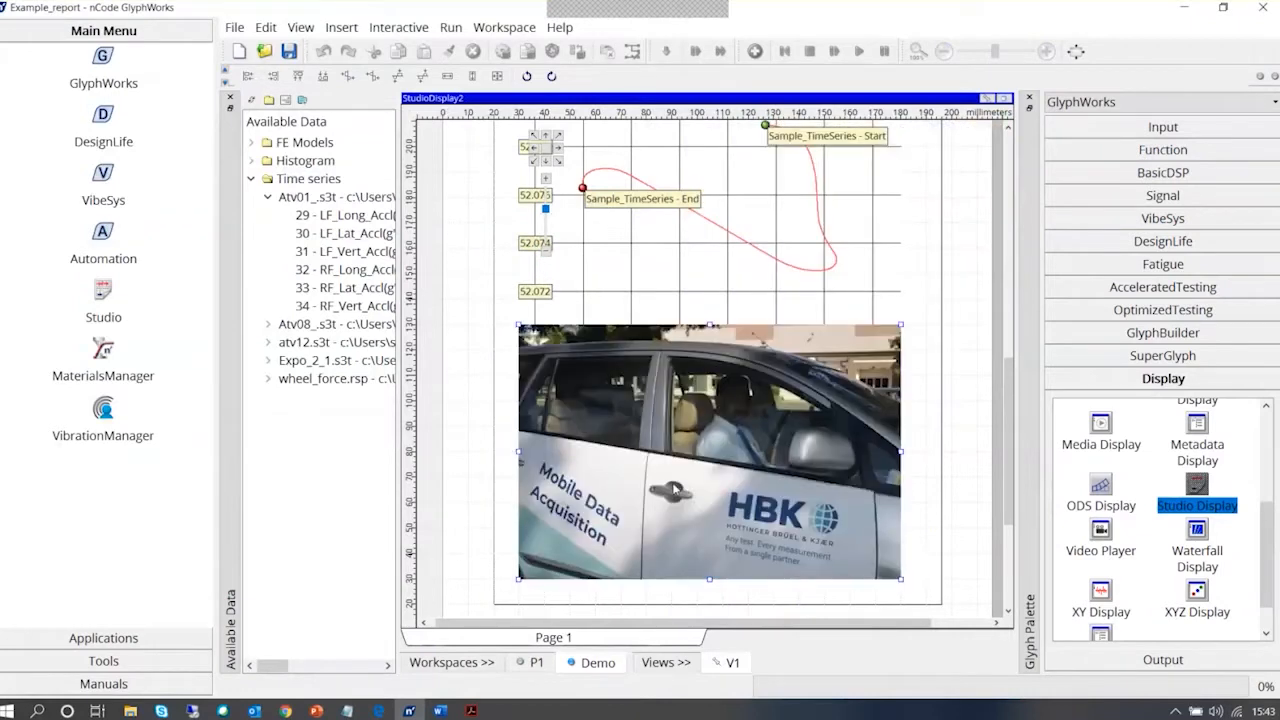
left_click_drag(901, 579, 815, 455)
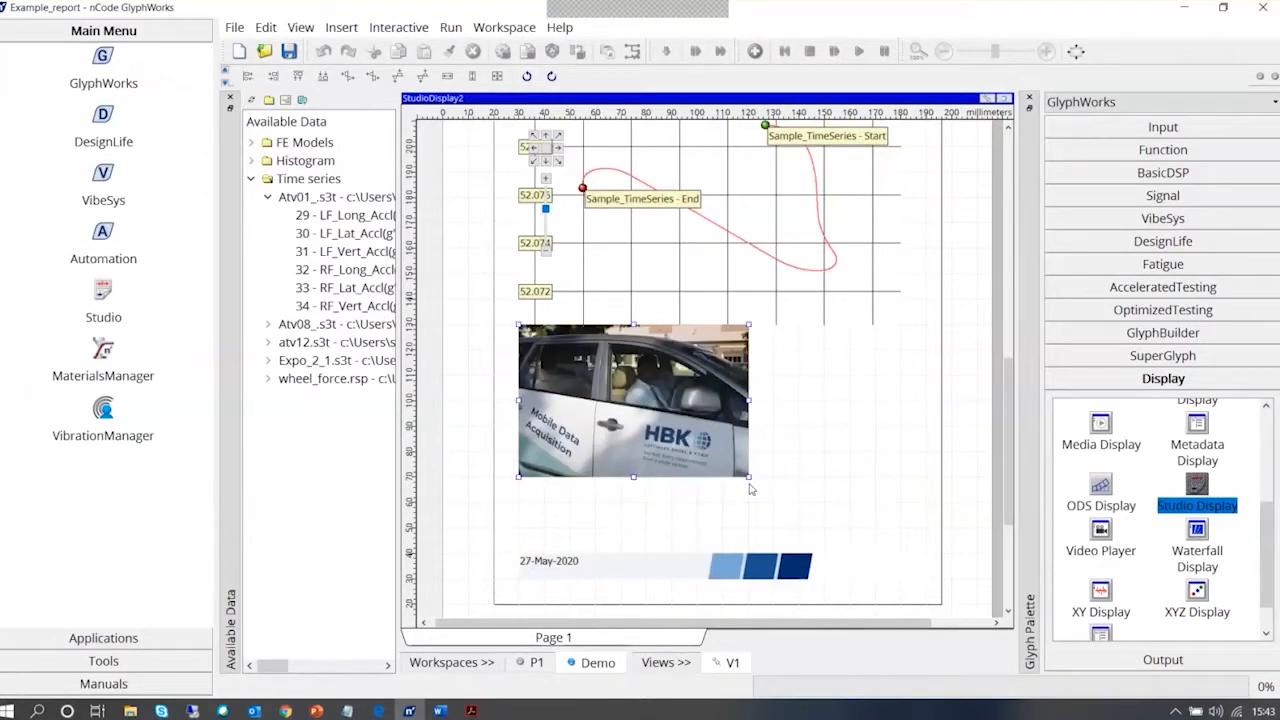
left_click_drag(751, 489, 728, 443)
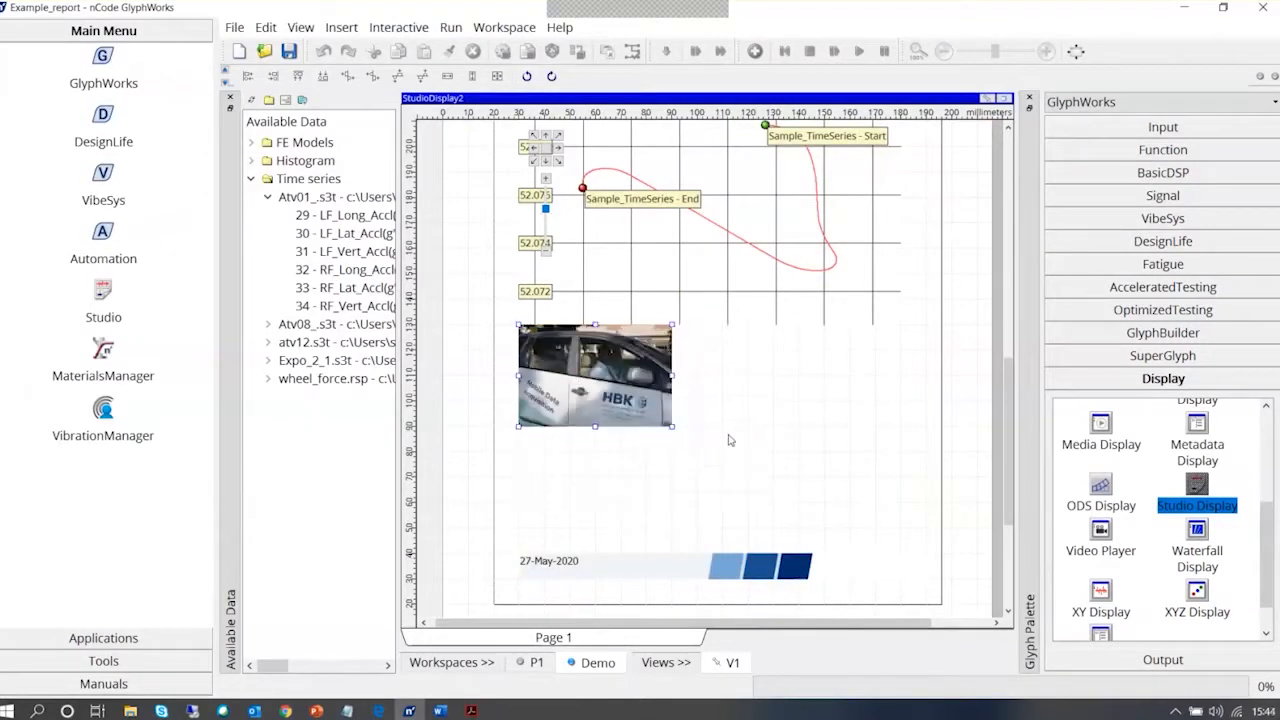
right_click(760, 365)
mouse_move(805, 455)
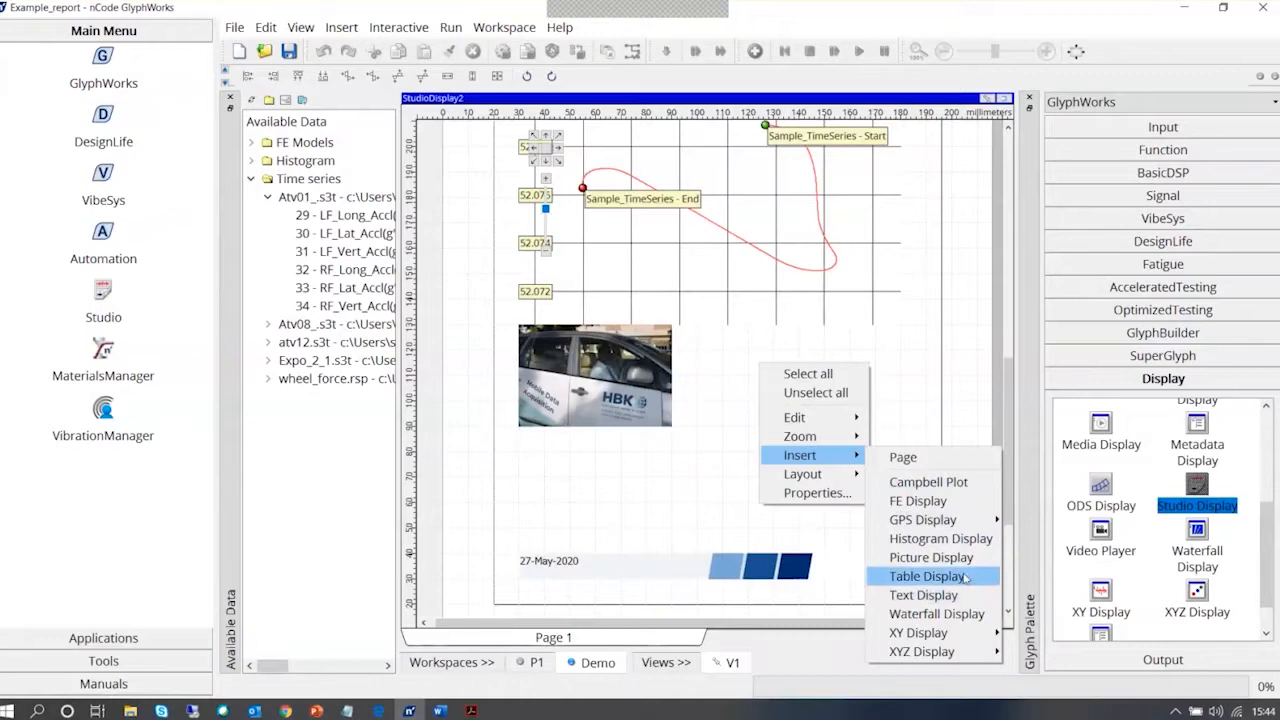
left_click(940, 557)
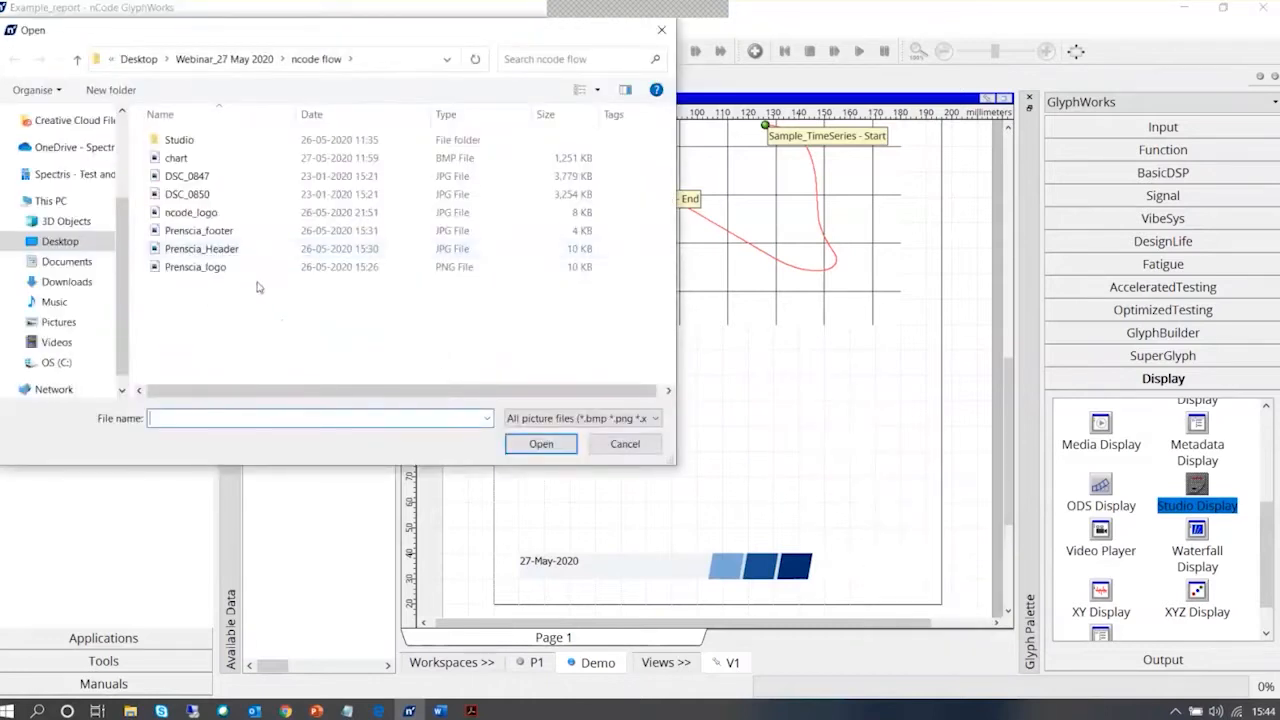
left_click(190, 194)
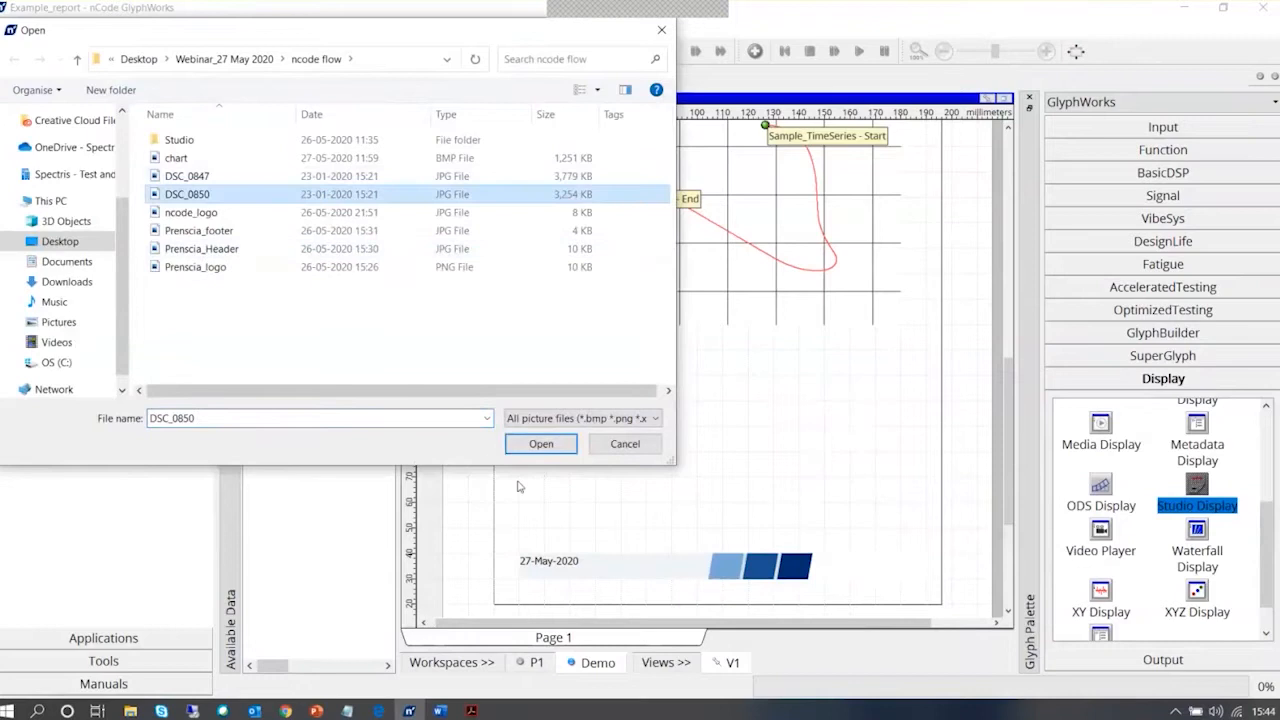
left_click(540, 444)
left_click(700, 396)
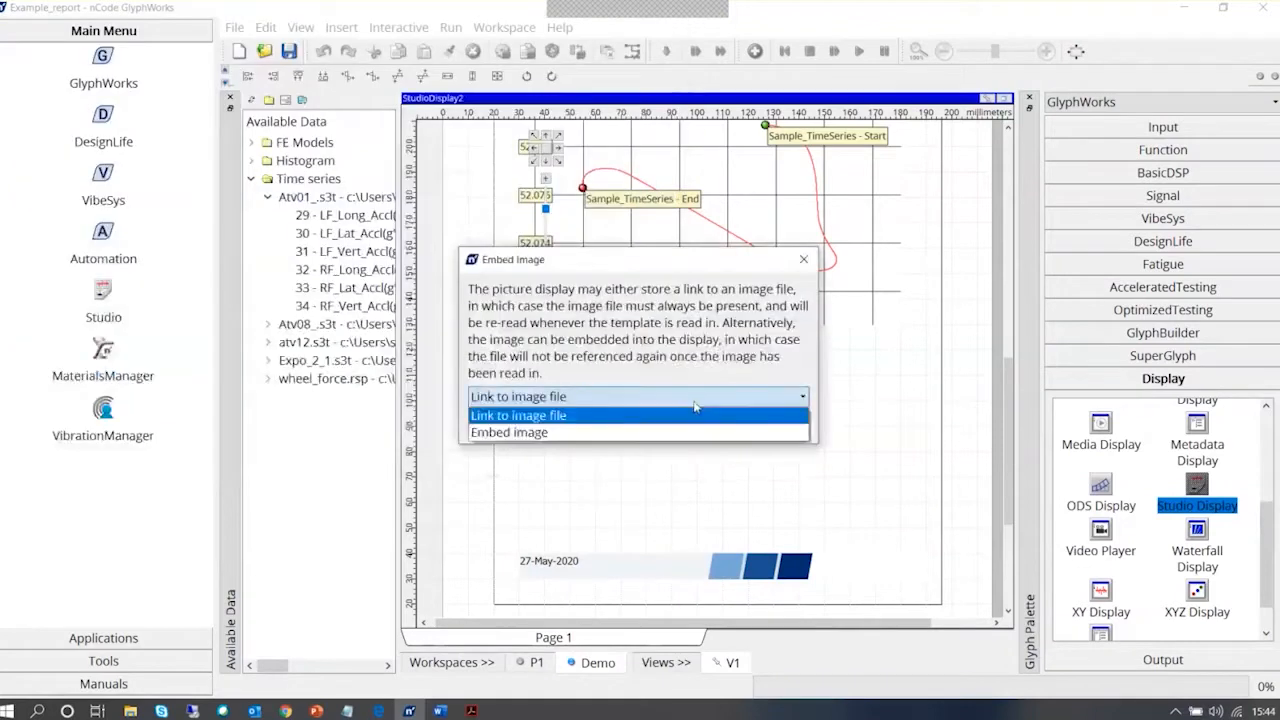
left_click(703, 428)
left_click(708, 424)
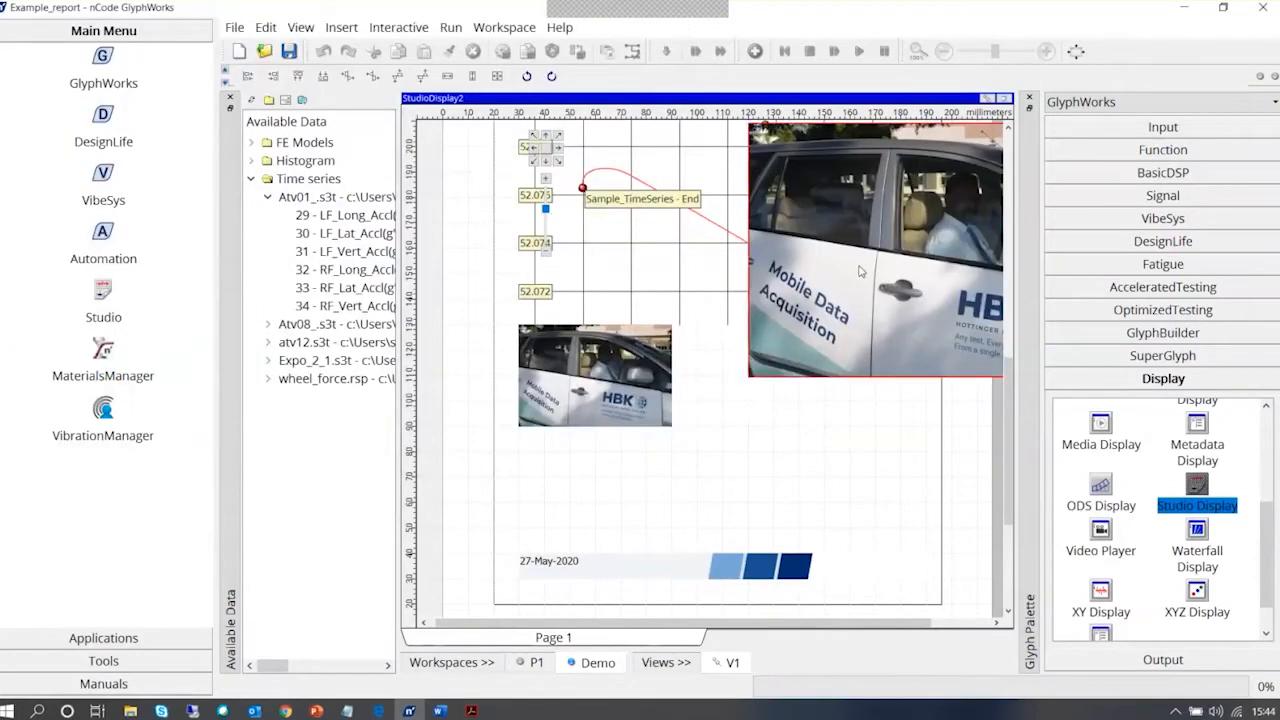
key("Delete")
left_click(688, 390)
Insert a second Picture Display using DSC_0847, with the image embedded instead of linked
right_click(700, 400)
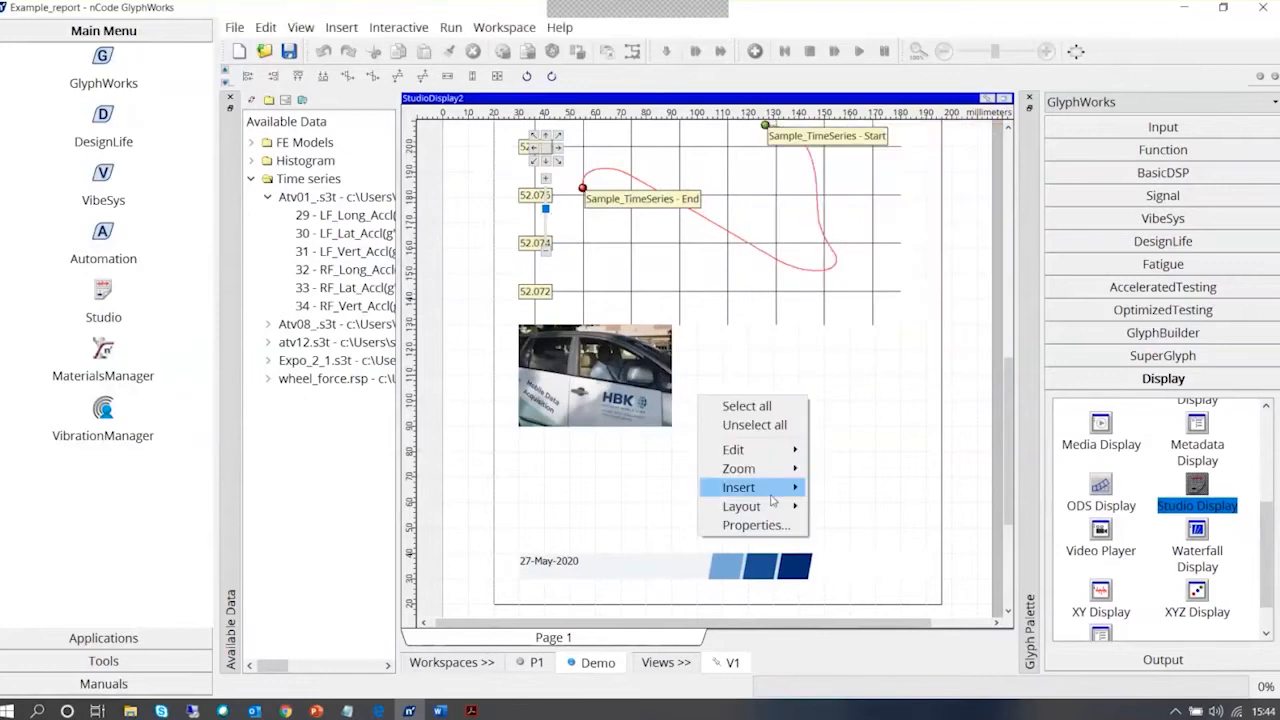
mouse_move(775, 492)
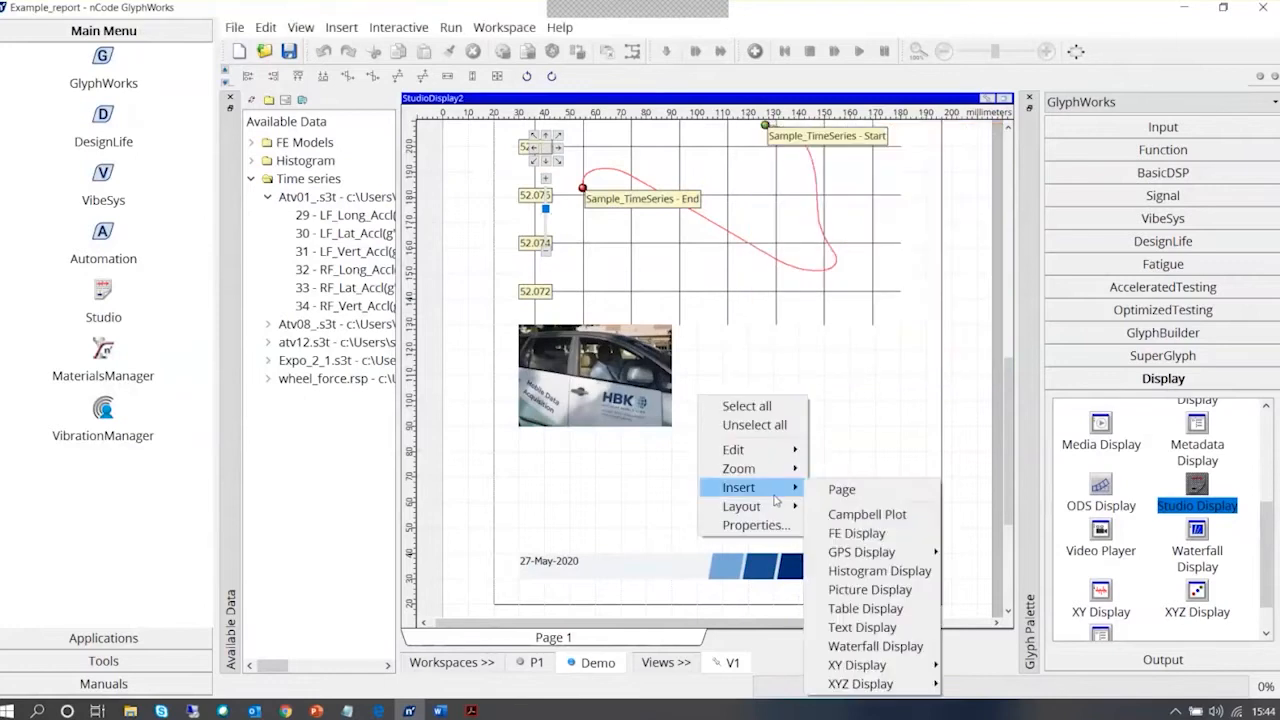
left_click(869, 590)
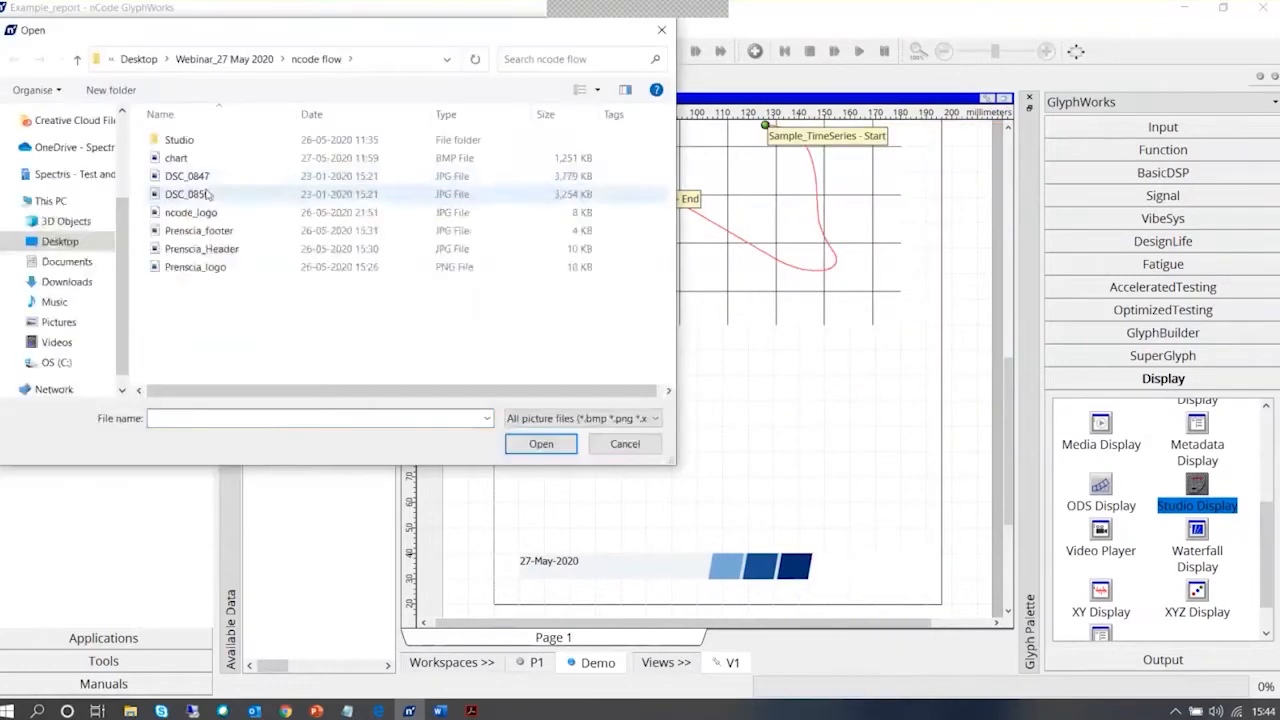
left_click(206, 176)
double_click(206, 176)
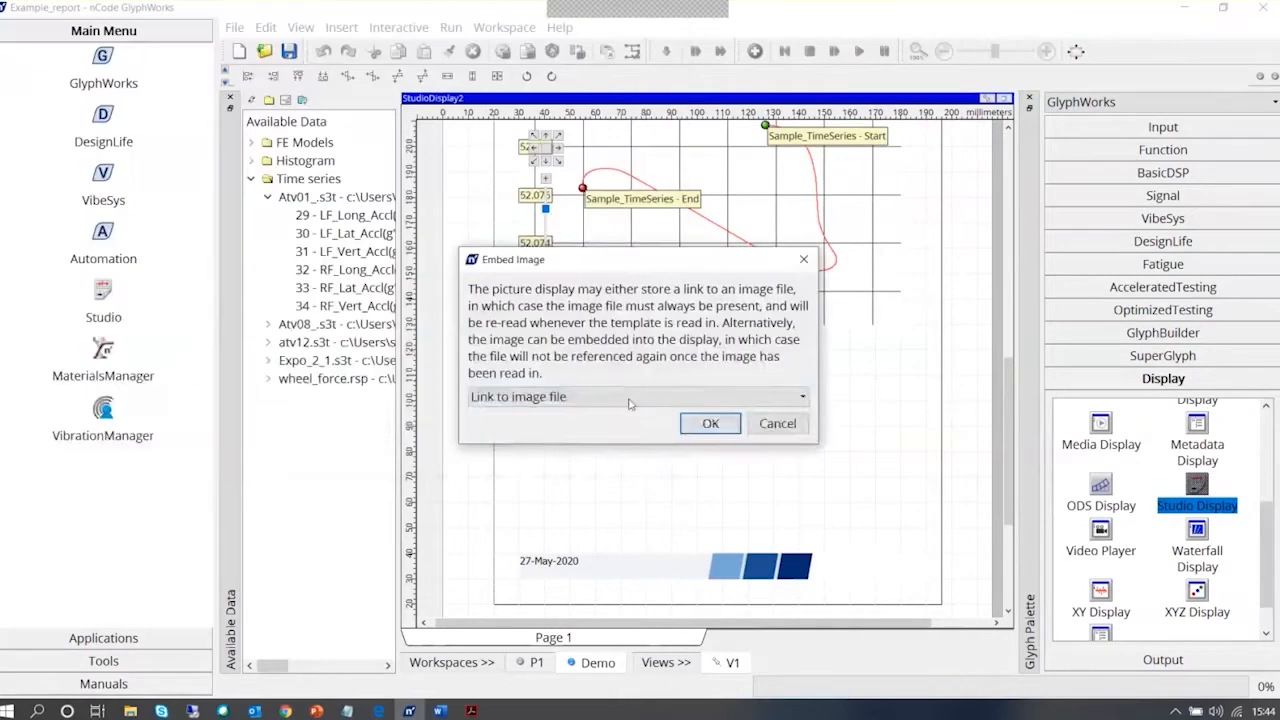
left_click(600, 397)
left_click(510, 431)
left_click(714, 425)
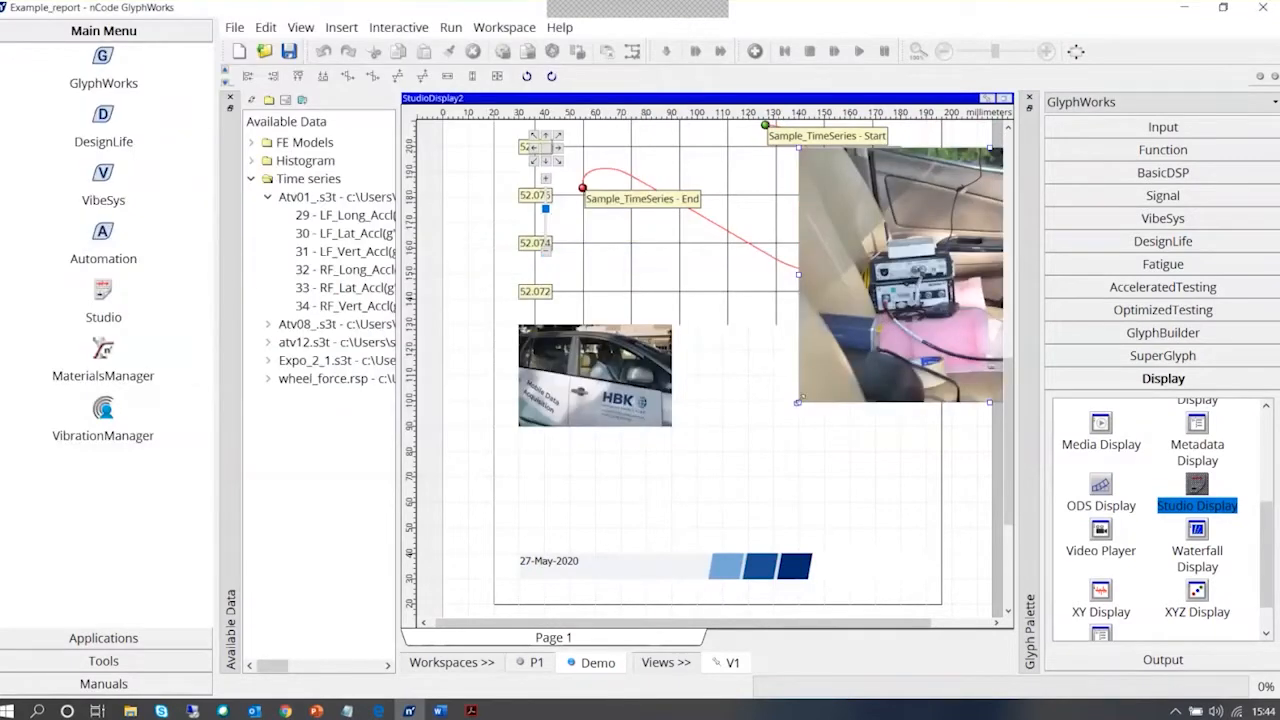
Place the car interior picture beside the first picture with their top edges level, and shrink it to about 60 by 40 mm
left_click_drag(798, 402, 926, 317)
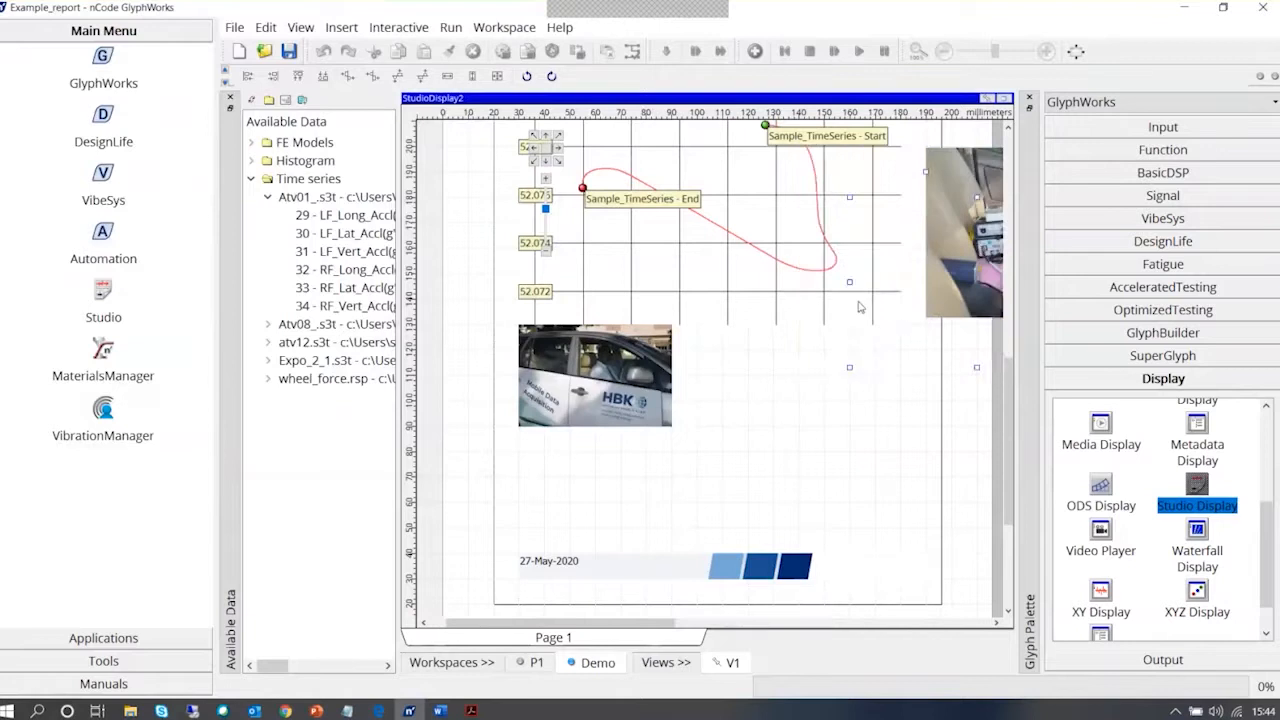
left_click(754, 420)
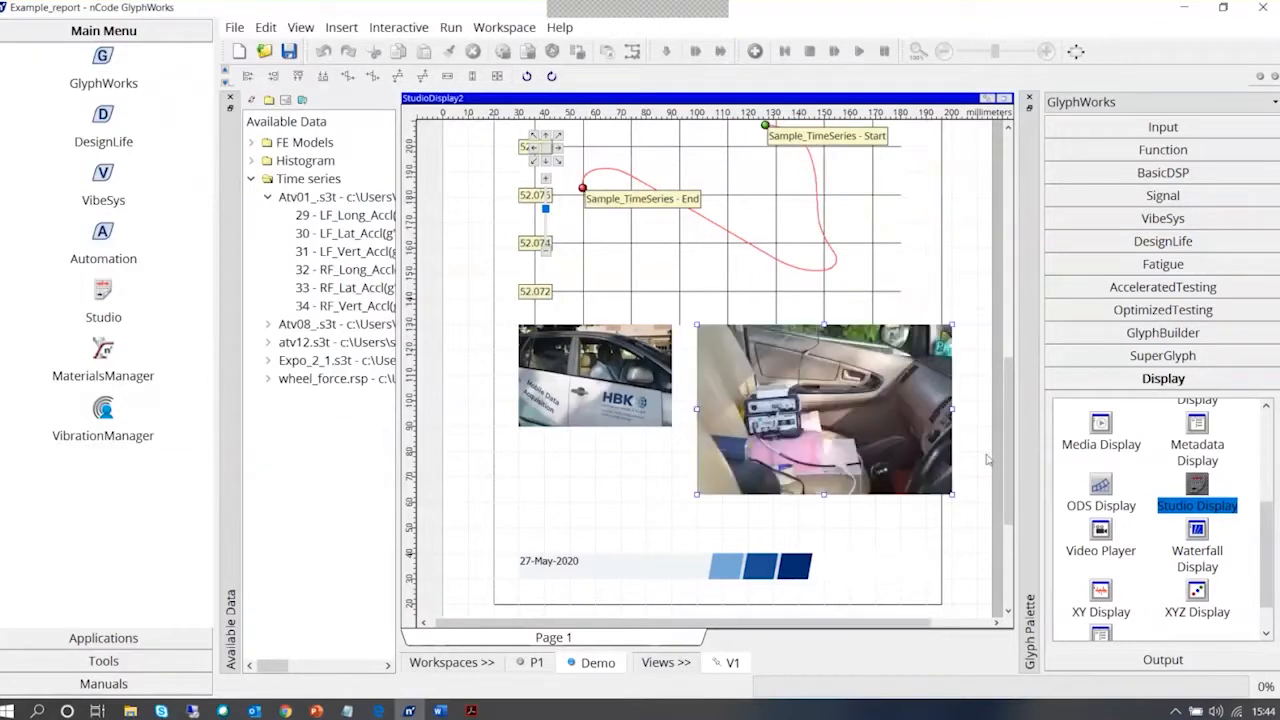
left_click_drag(905, 474, 889, 452)
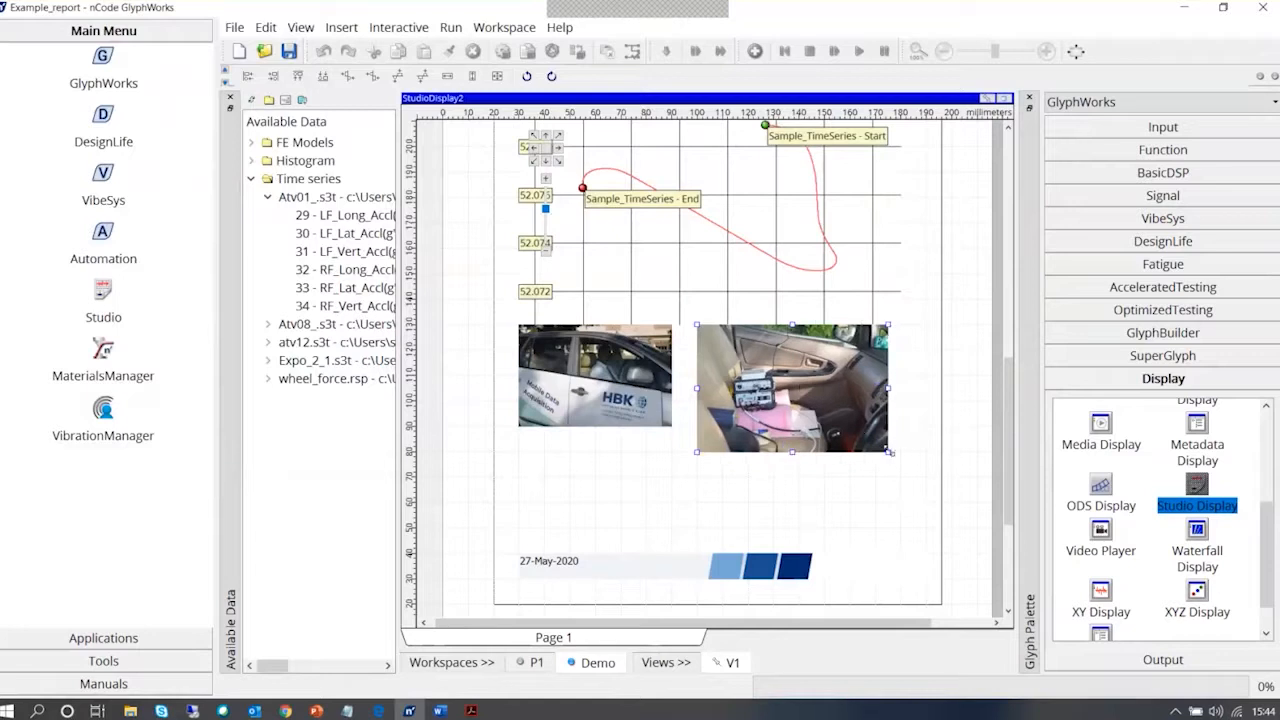
left_click_drag(889, 452, 850, 426)
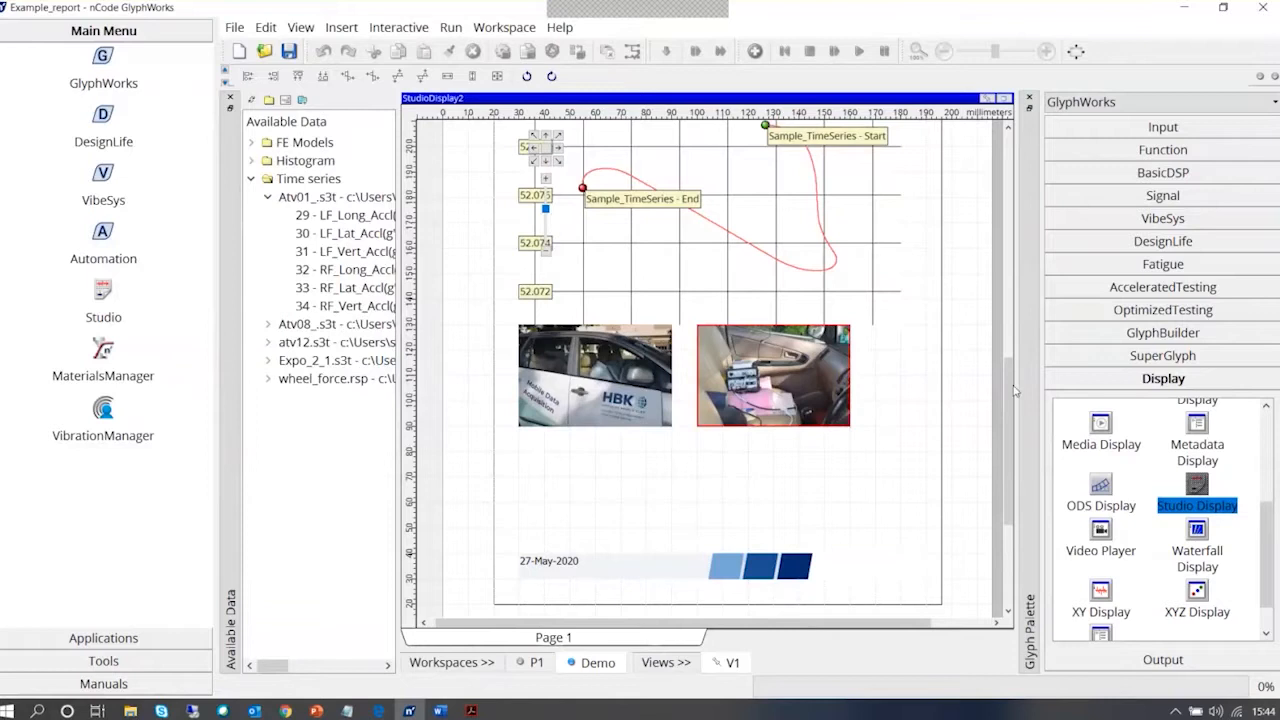
Set the GPS display's type to Internet Map, and refresh the page by restoring and re-maximising the Studio Display
left_click_drag(1010, 453, 1010, 351)
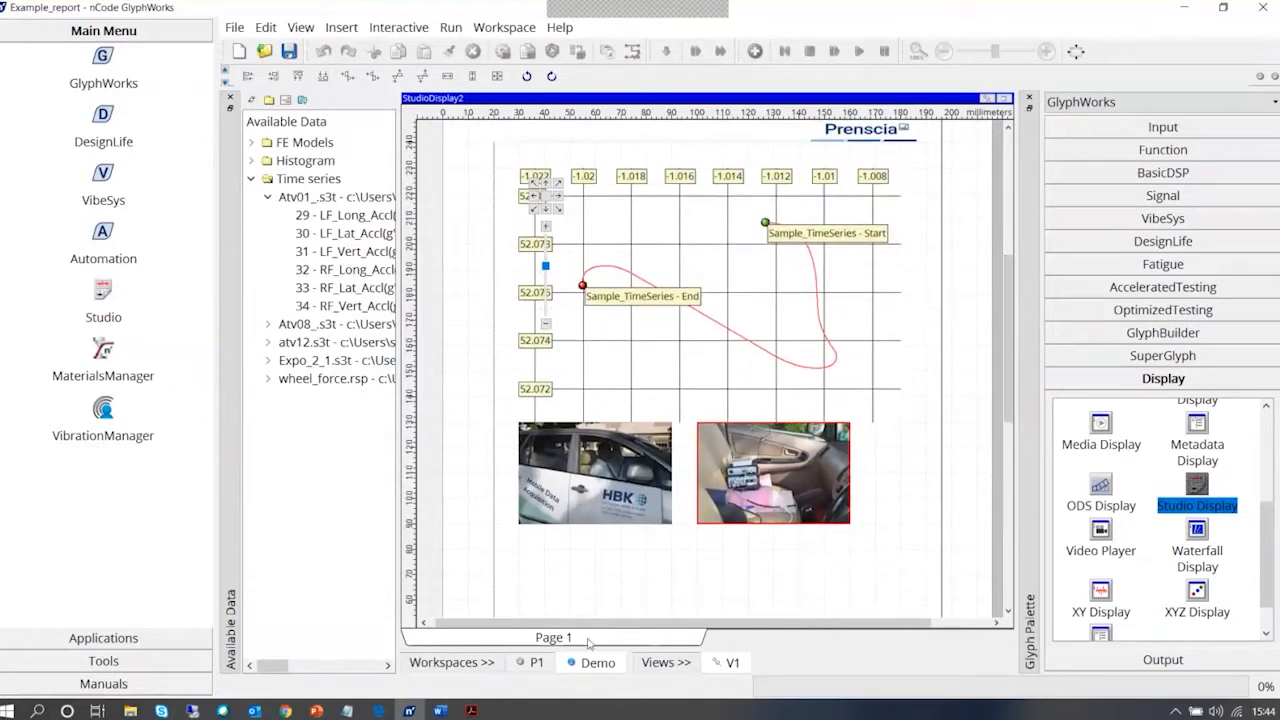
left_click(656, 227)
right_click(656, 227)
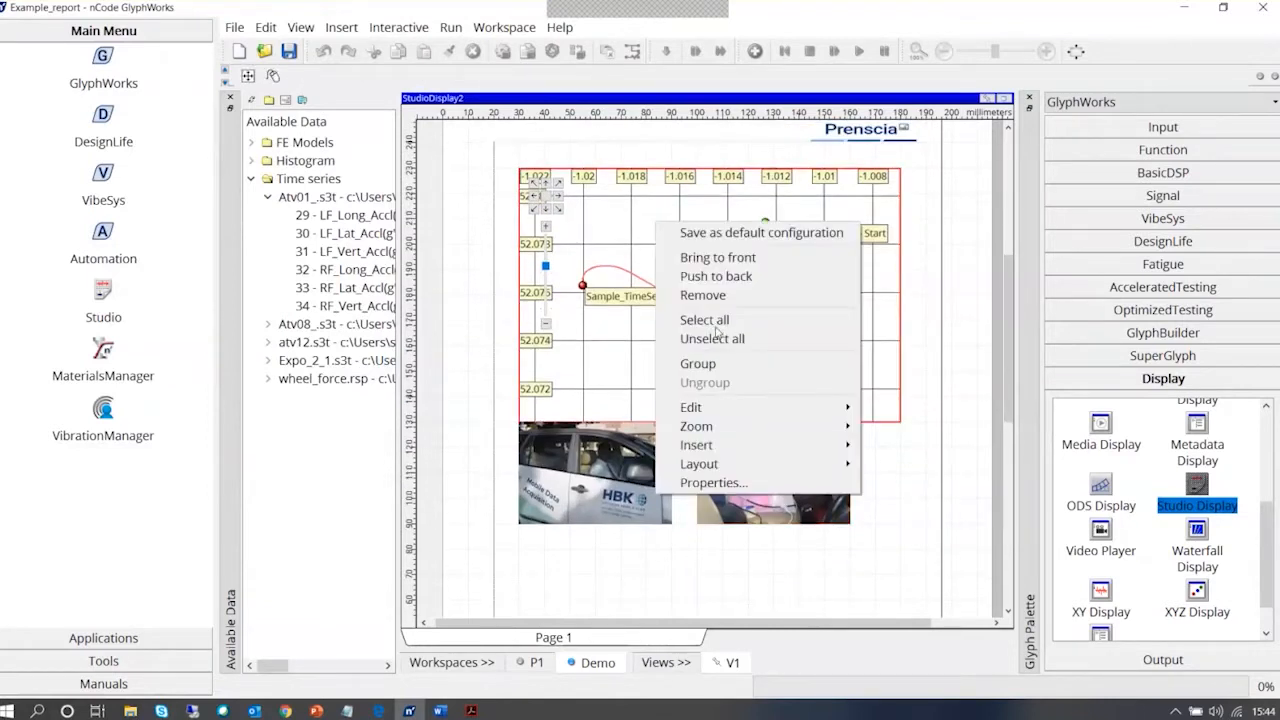
left_click(737, 484)
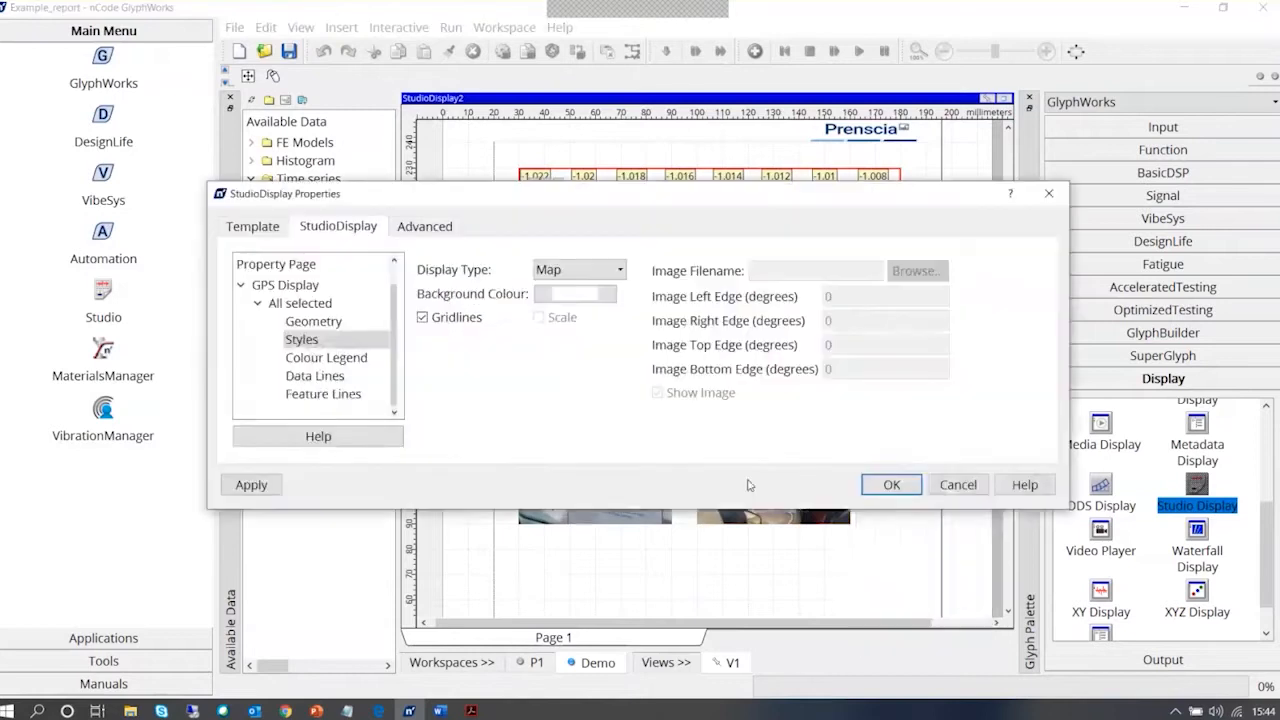
left_click(580, 269)
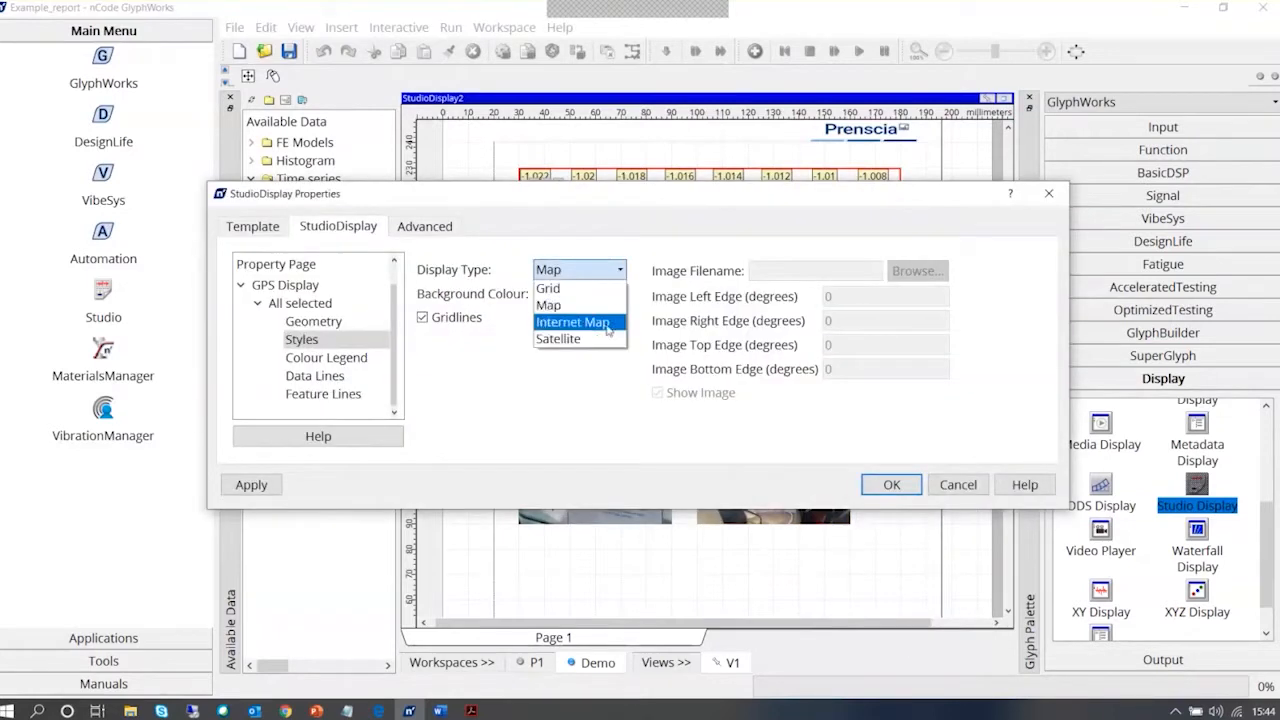
left_click(570, 317)
left_click_drag(645, 196, 641, 299)
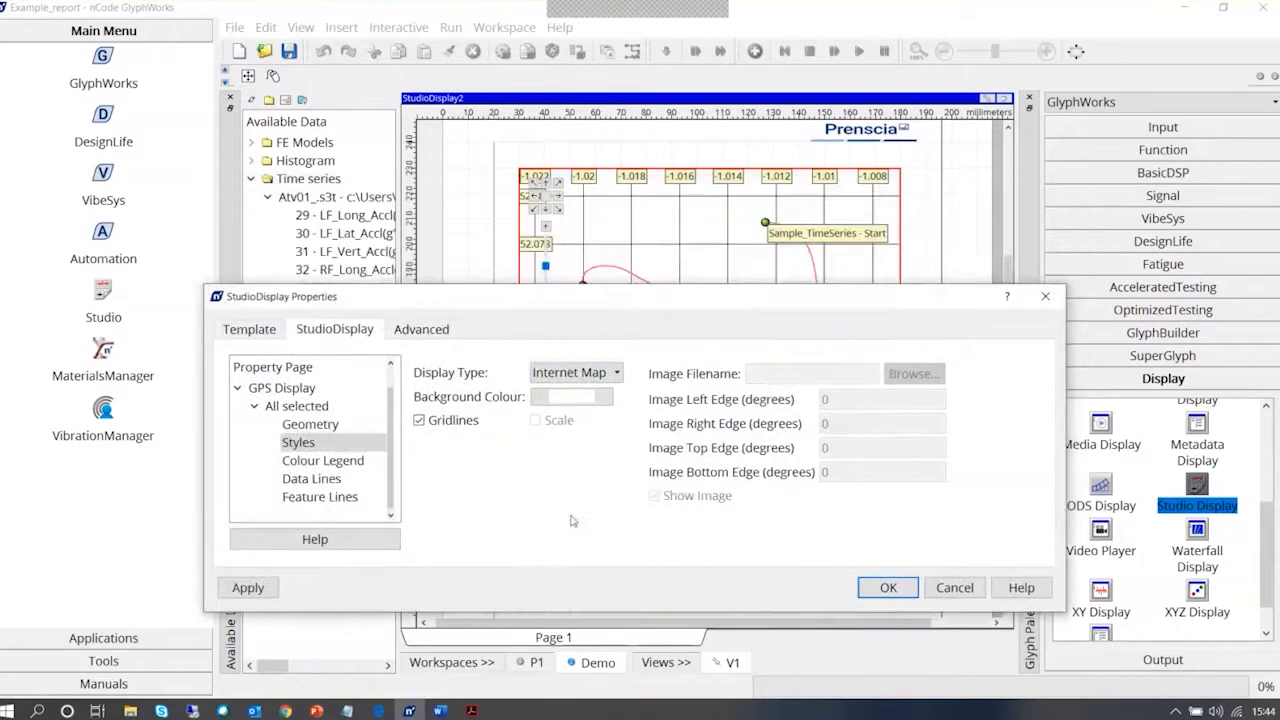
left_click(880, 588)
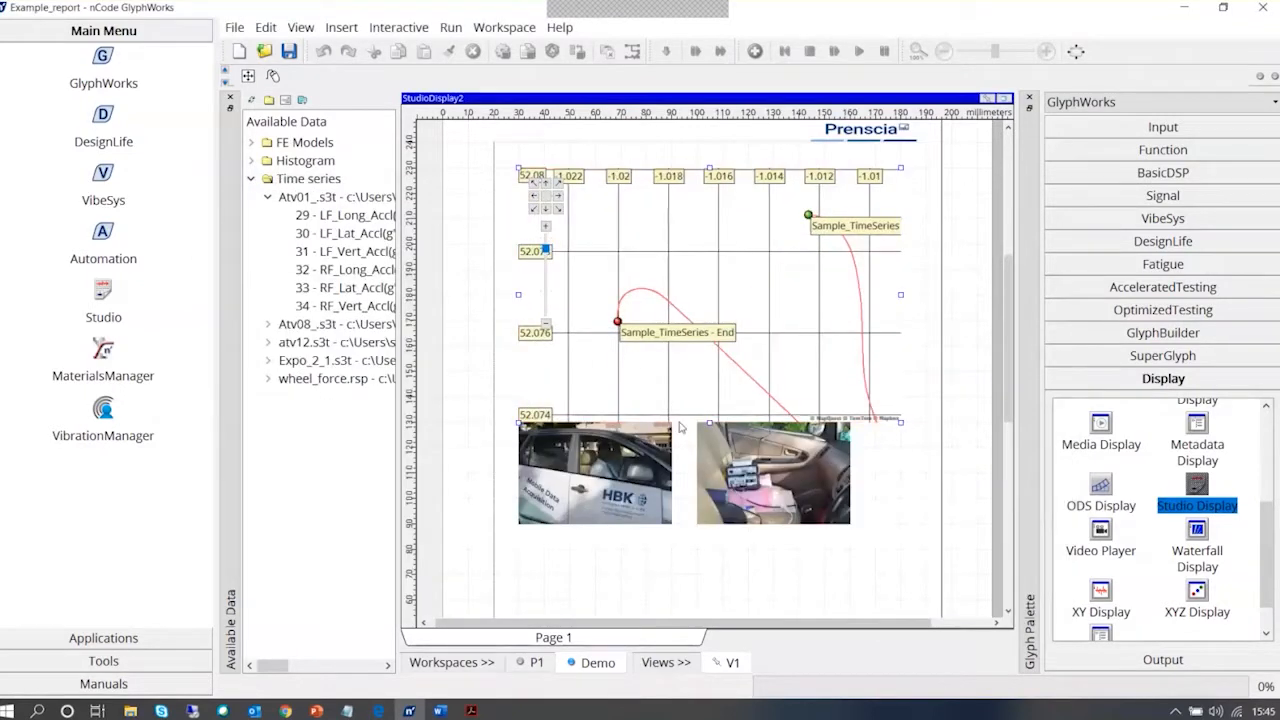
left_click(733, 662)
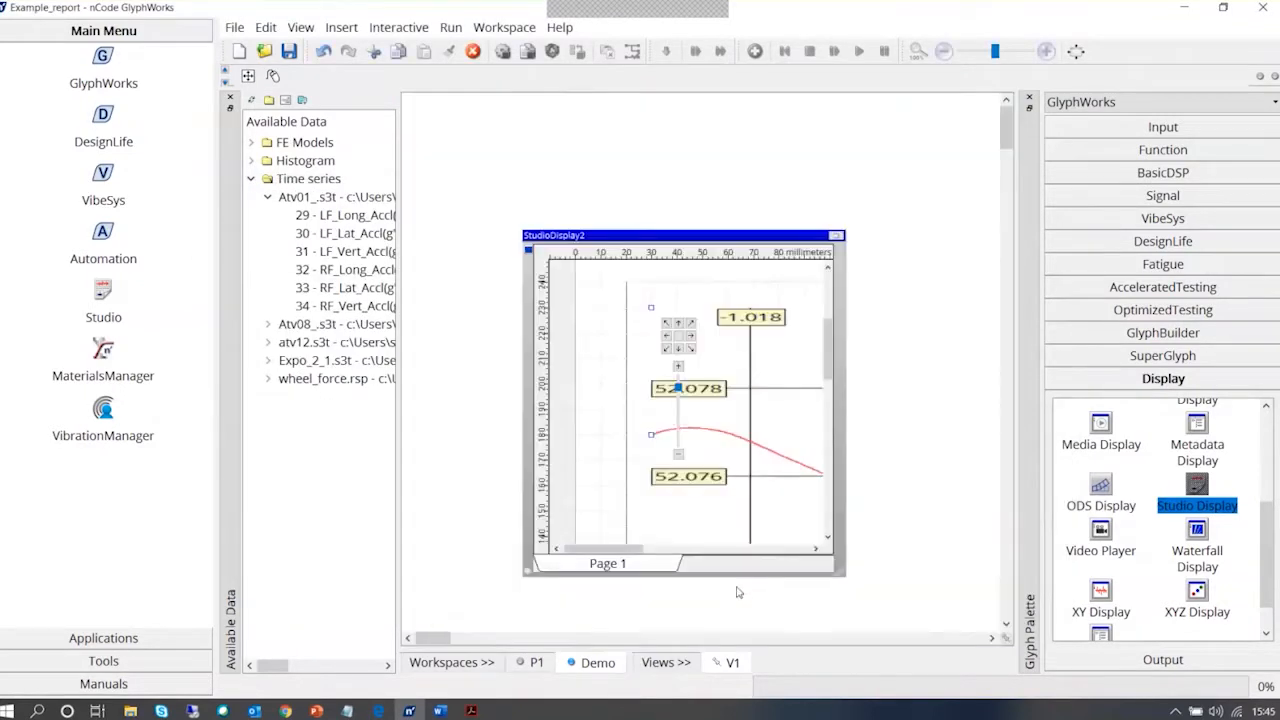
left_click(837, 236)
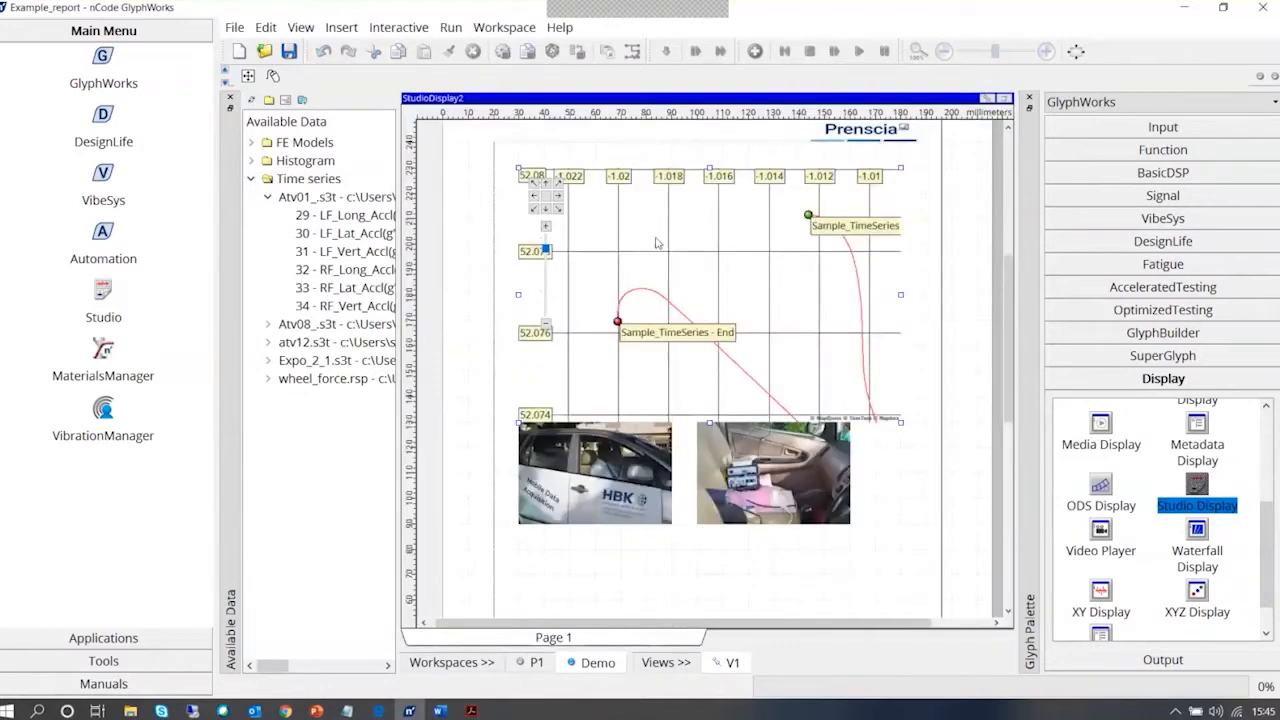
Examine the GPS display's geometry, colour legend, data line and feature line properties
right_click(587, 235)
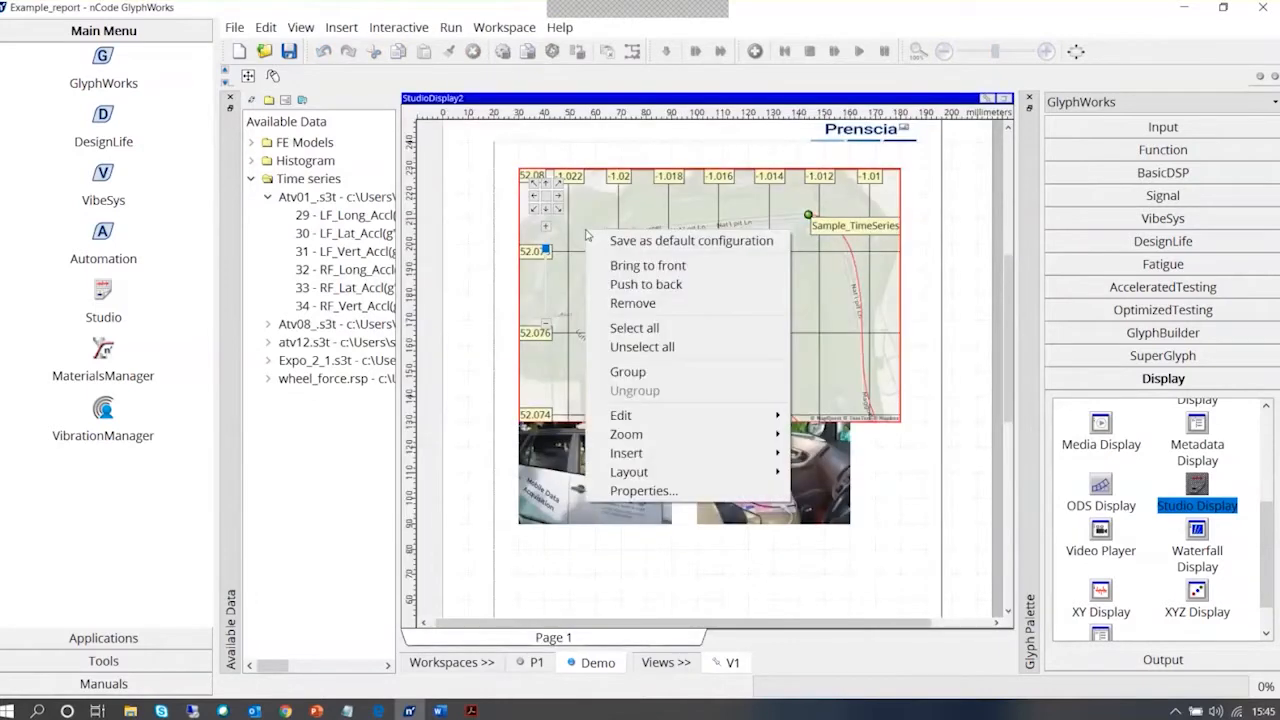
left_click(643, 490)
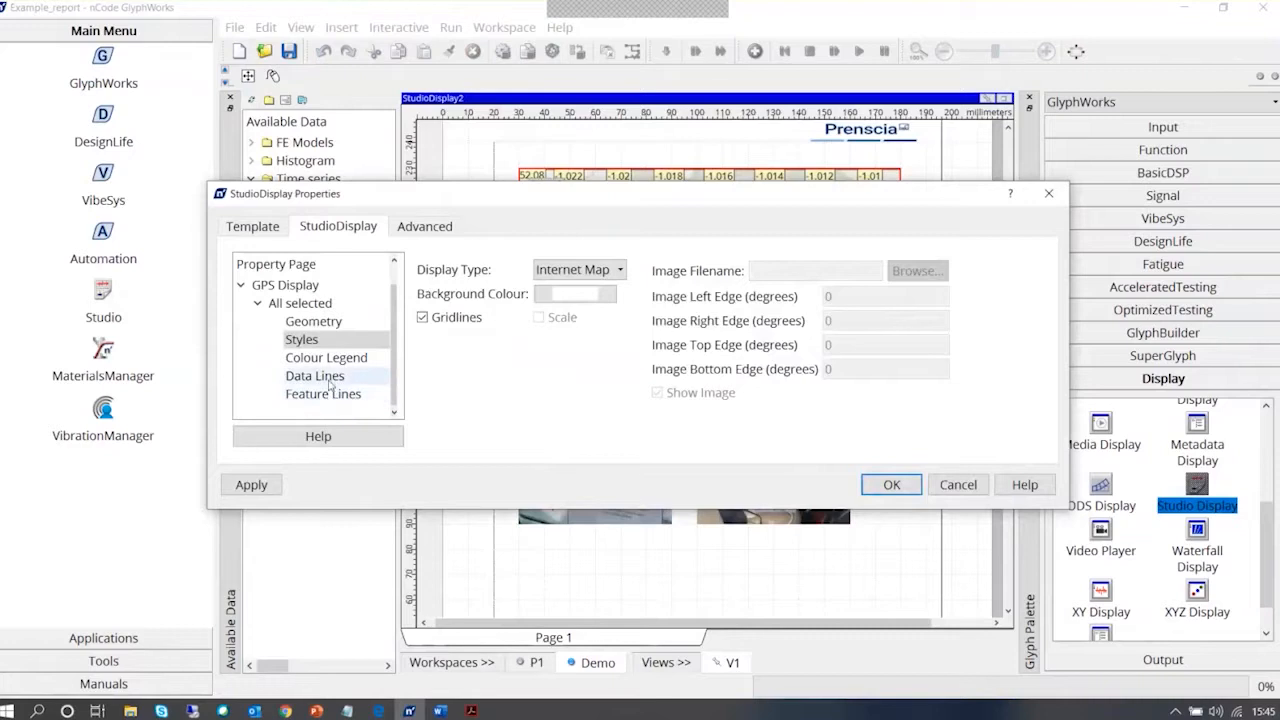
left_click(330, 378)
left_click(342, 359)
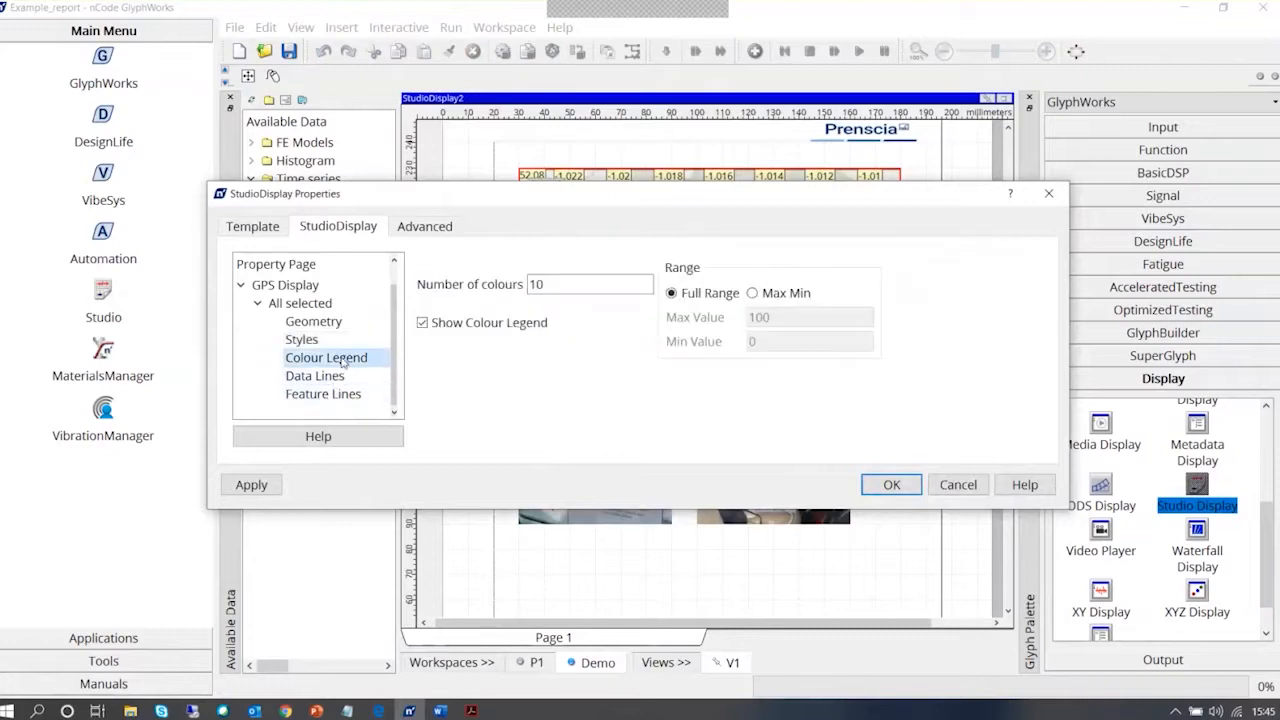
left_click(338, 342)
left_click(338, 324)
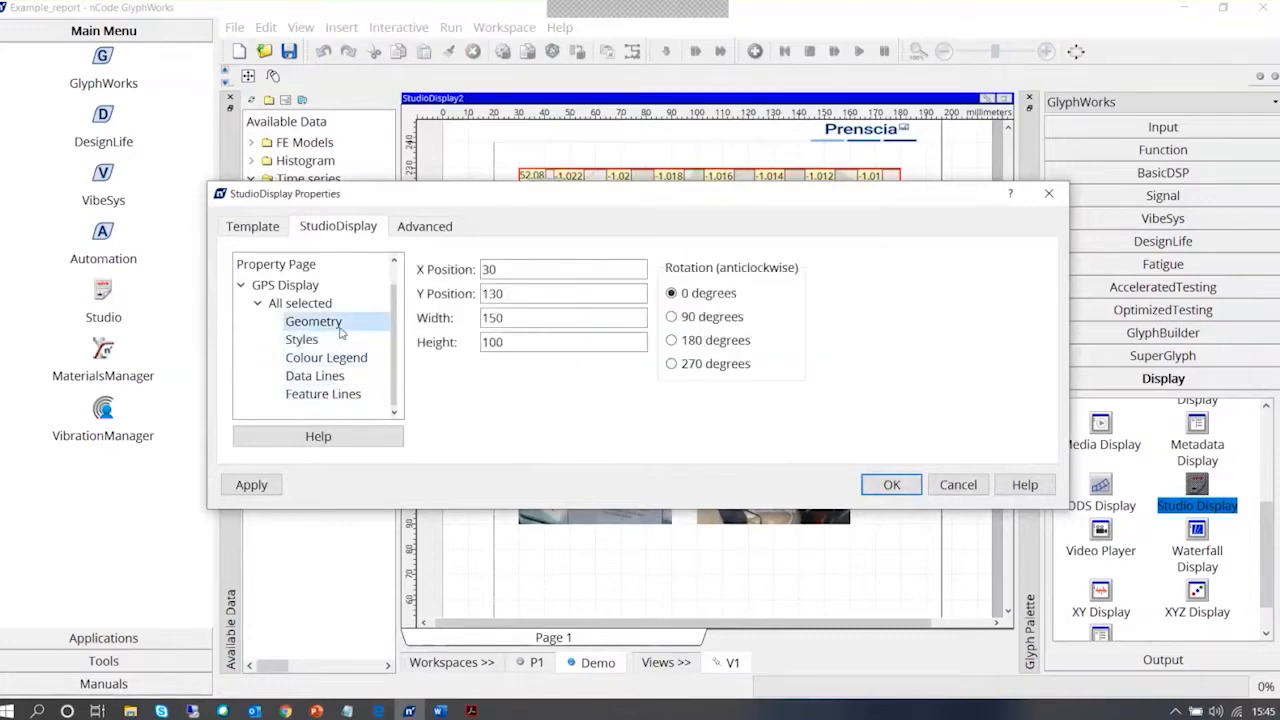
left_click(335, 358)
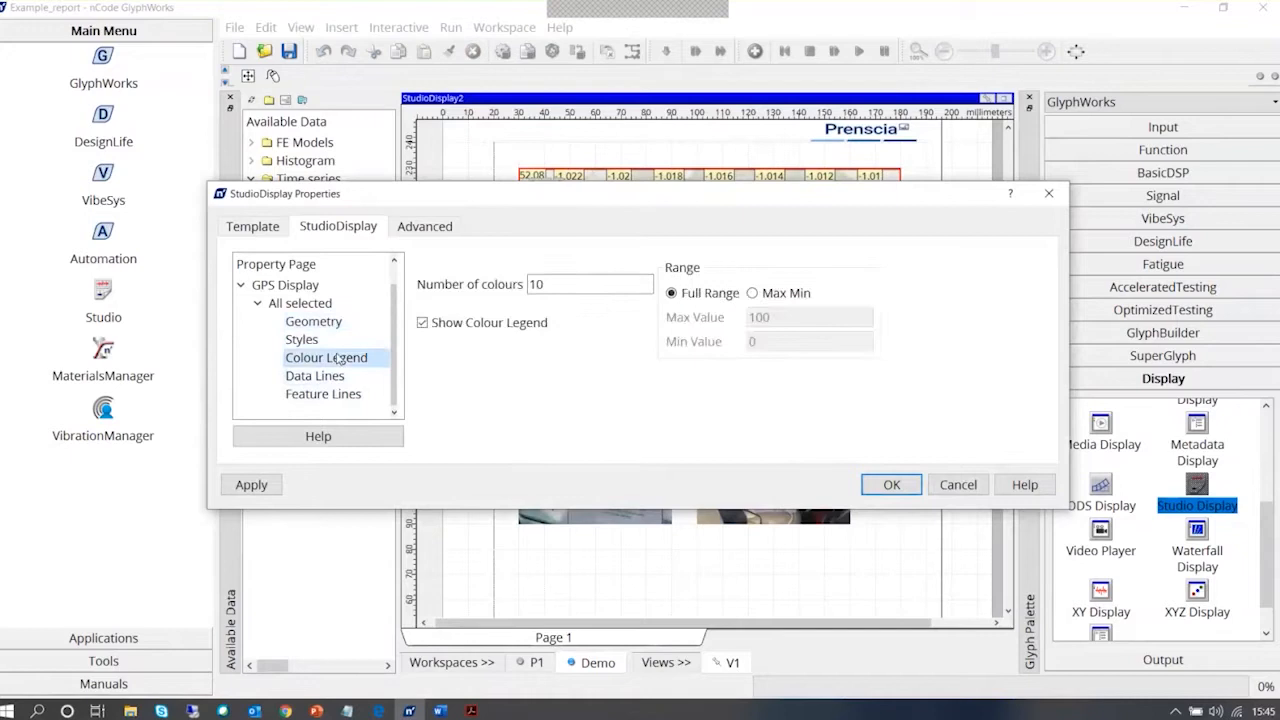
left_click(337, 377)
left_click(335, 395)
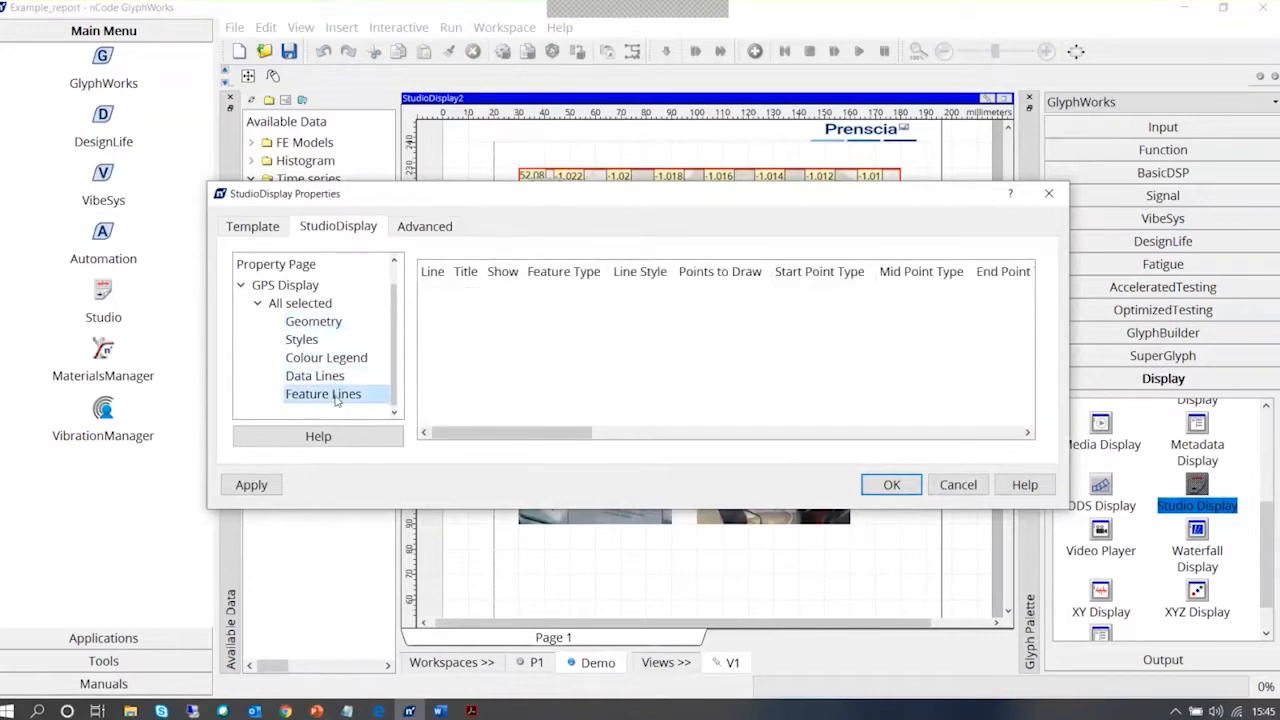
left_click(338, 376)
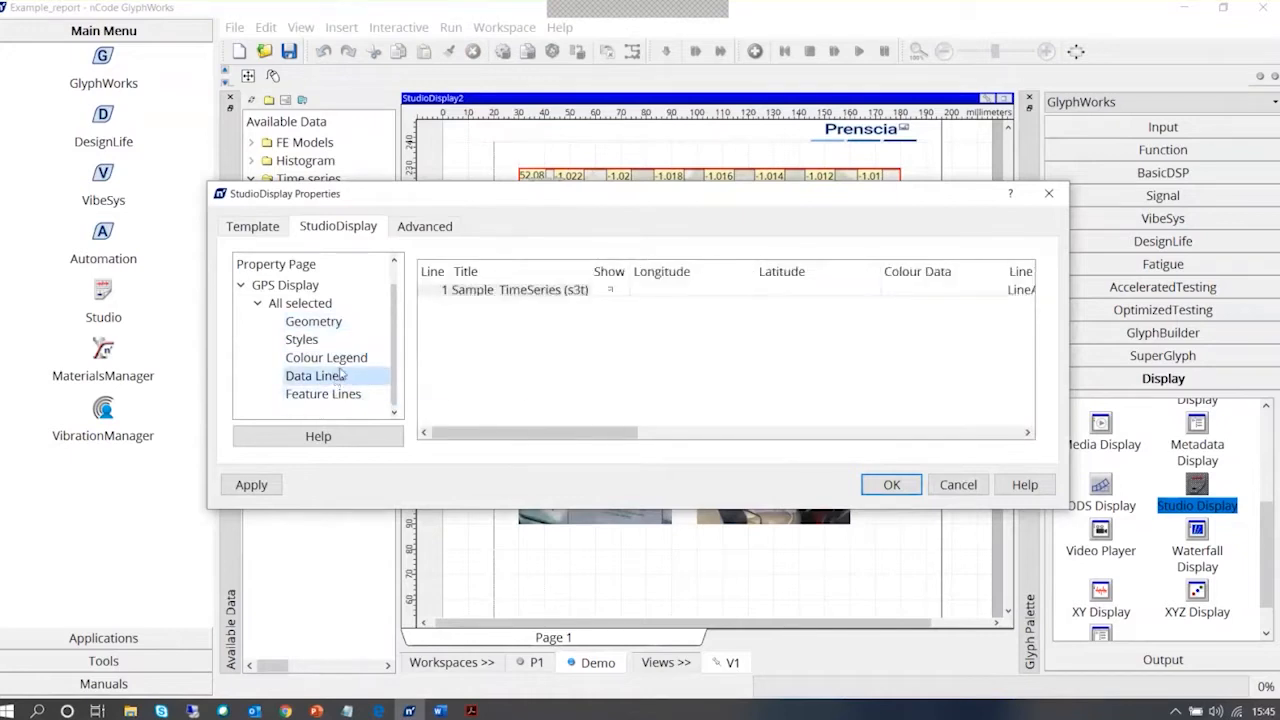
left_click(342, 365)
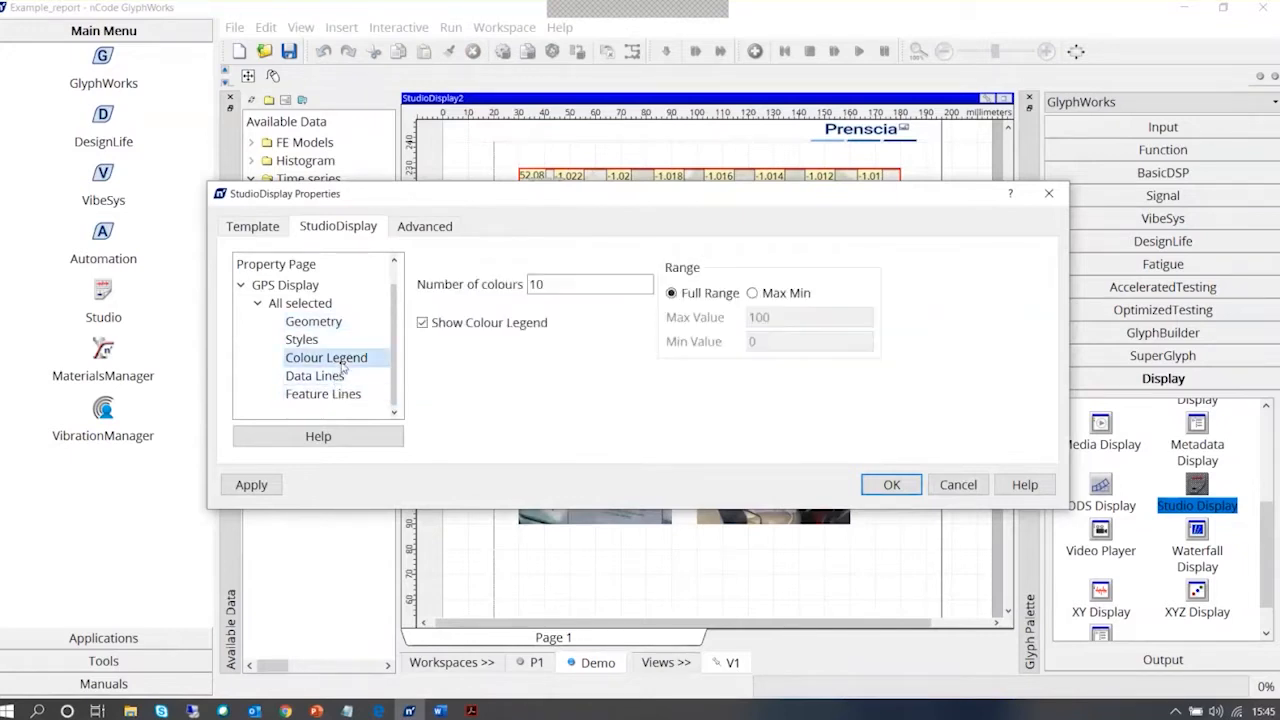
left_click(486, 325)
left_click(505, 330)
left_click(316, 375)
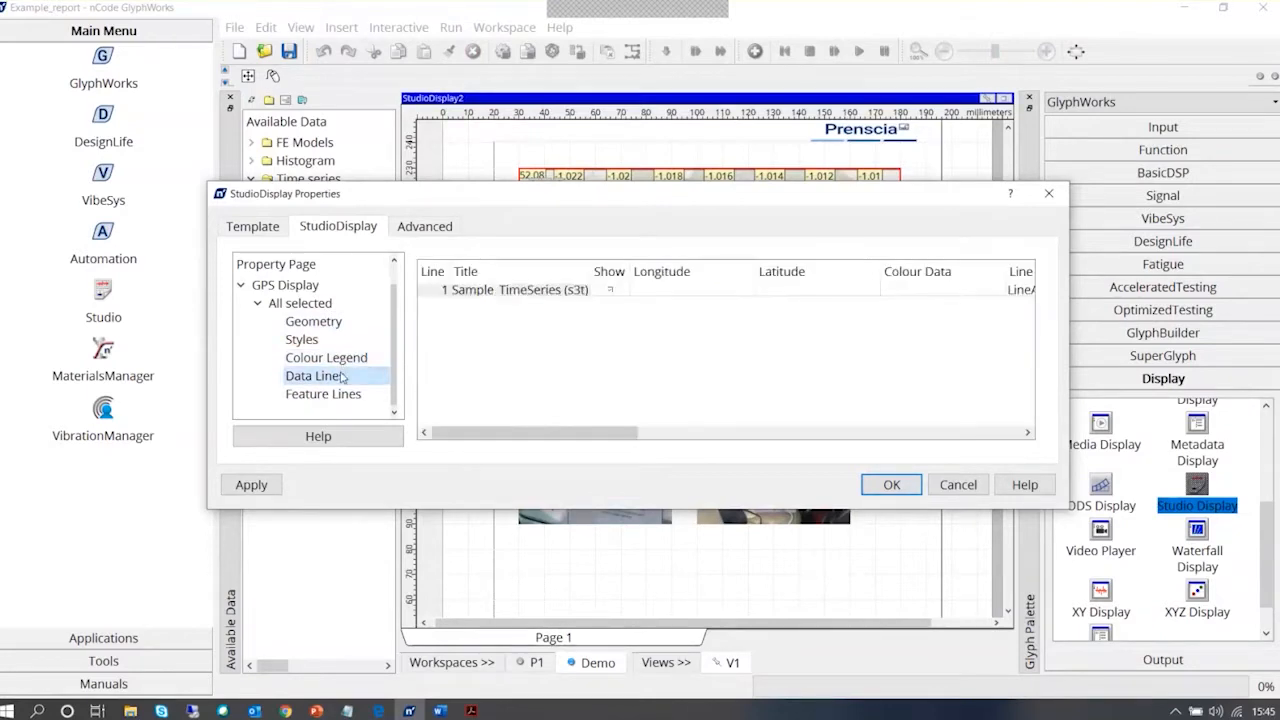
left_click(337, 357)
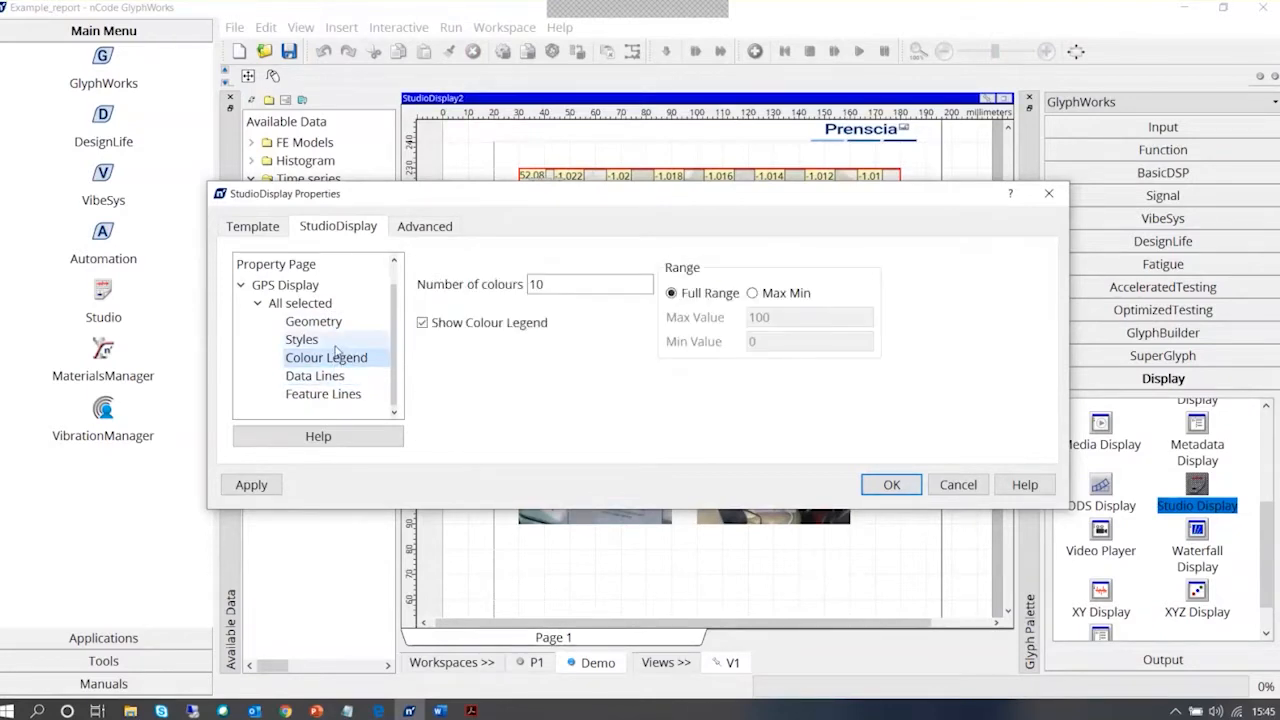
Turn off the GPS display's gridlines and restore the Studio Display to its normal window size
left_click(324, 343)
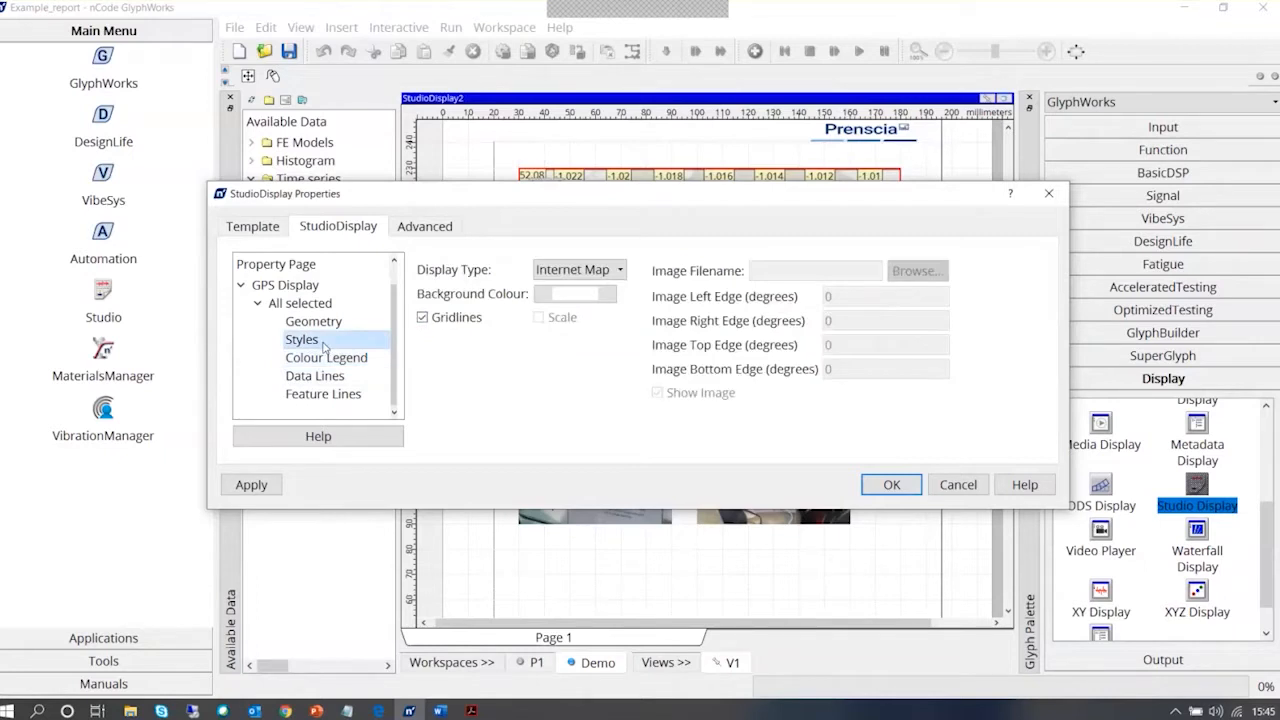
left_click(422, 317)
left_click(982, 481)
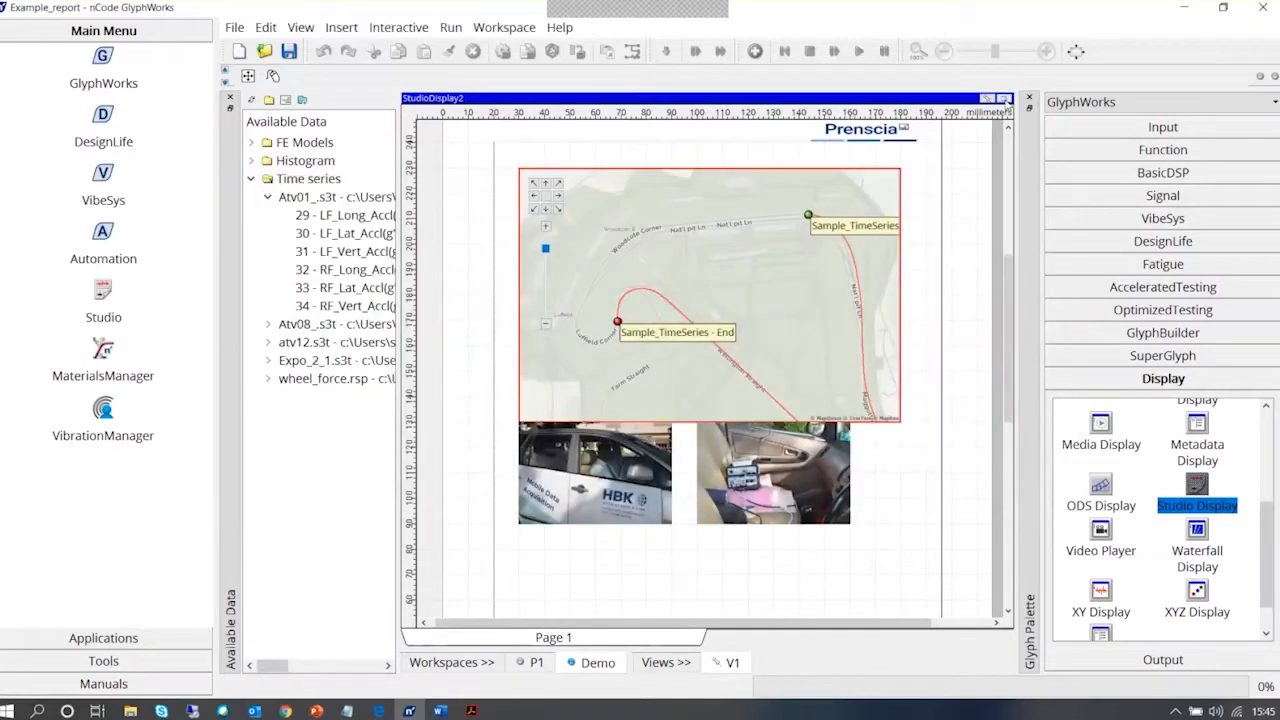
left_click(988, 97)
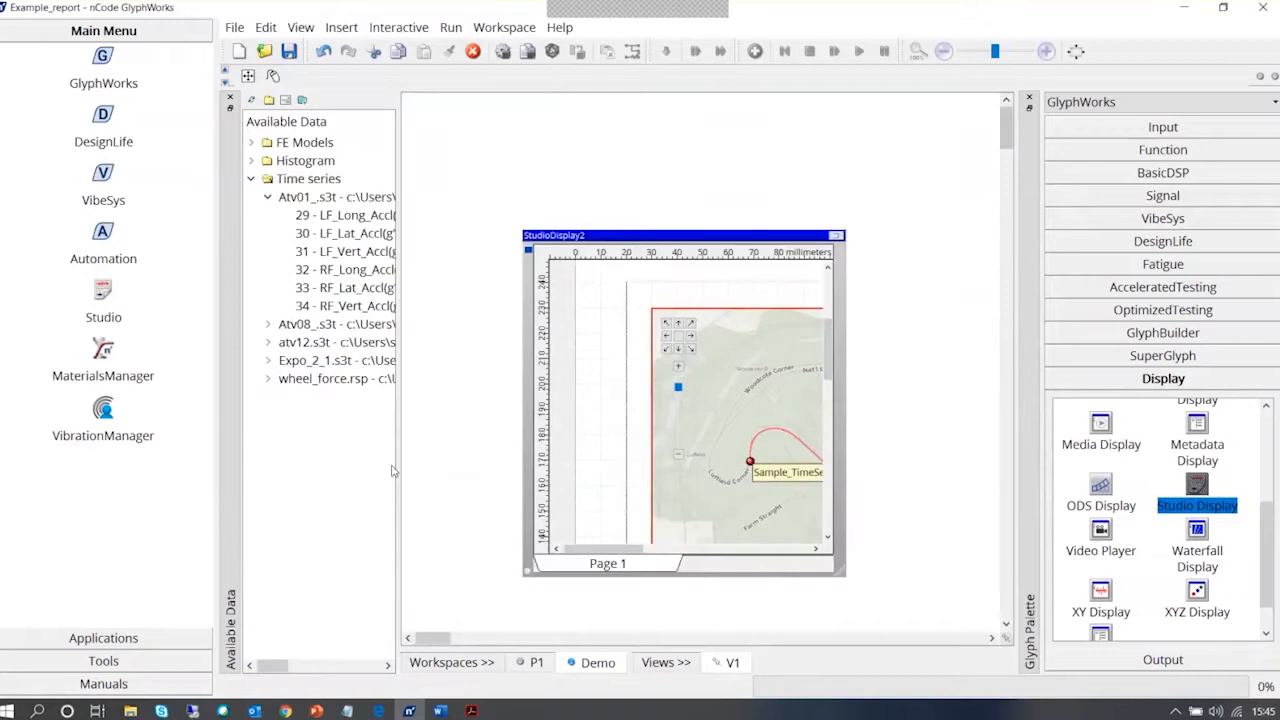
Add the Expo_2_1.s3t time series as an input with its display turned on, and connect it to the Studio Display
left_click_drag(300, 366, 491, 395)
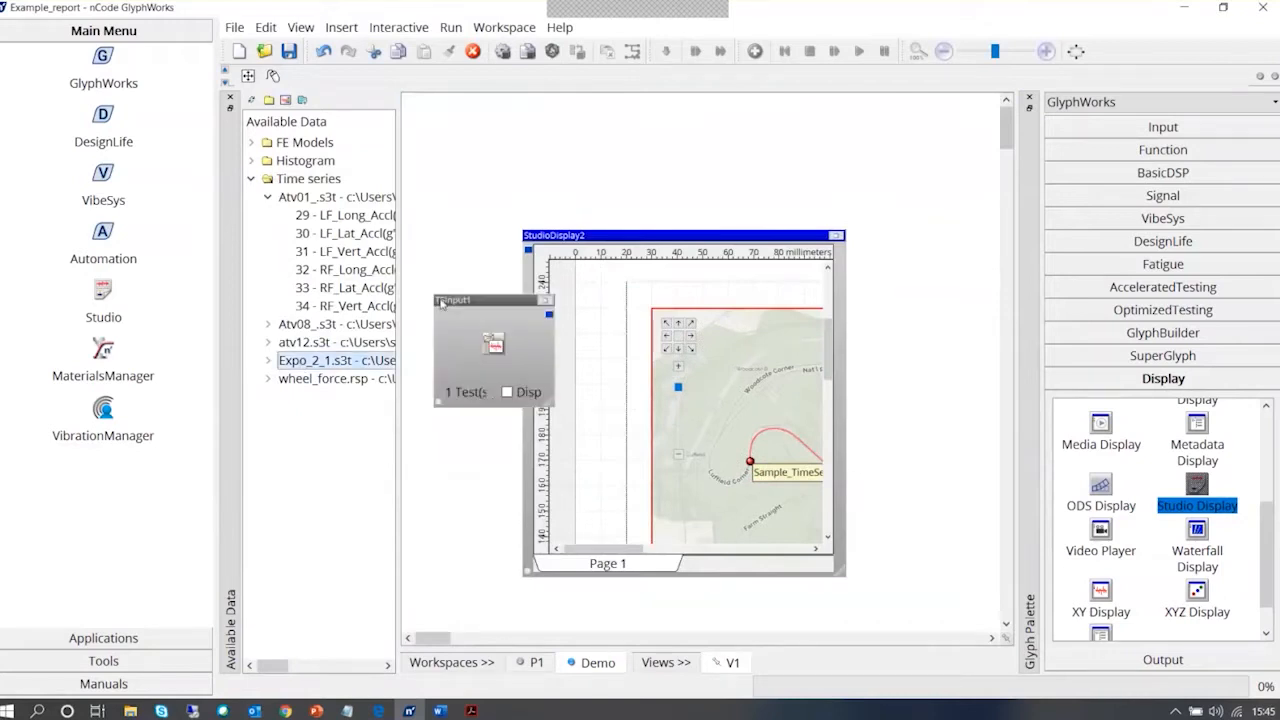
left_click(506, 392)
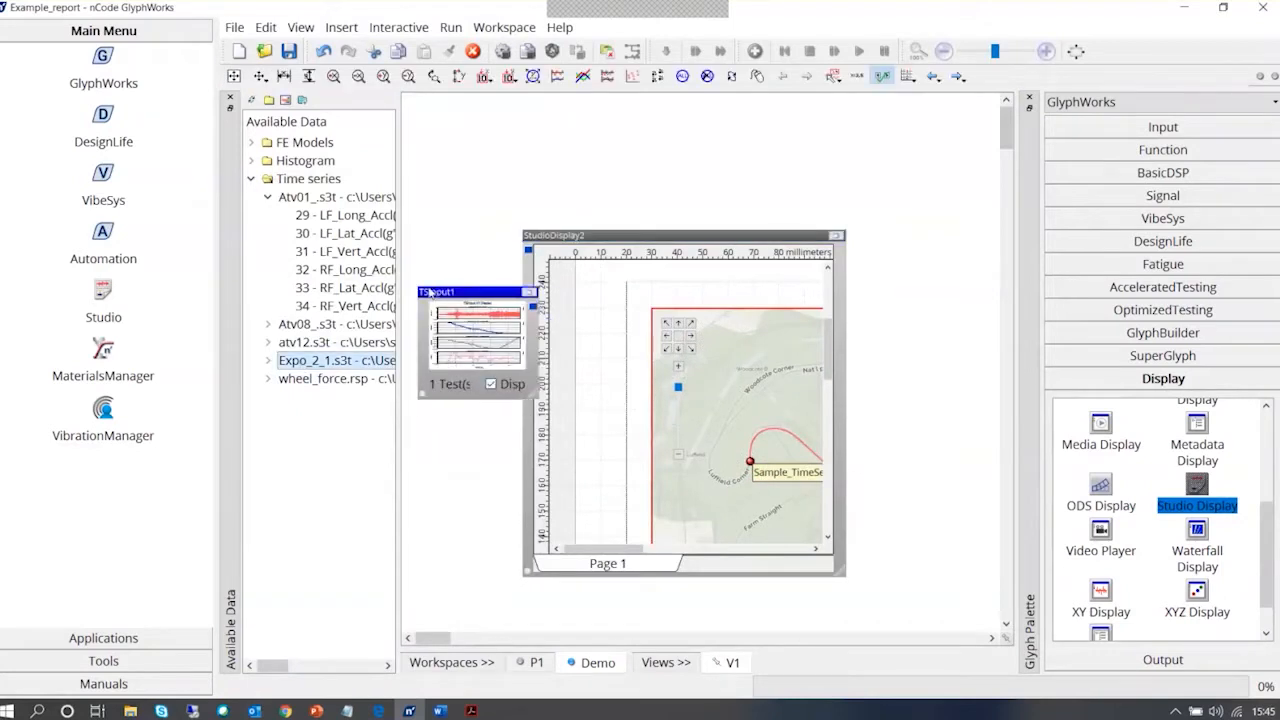
left_click_drag(714, 237, 851, 237)
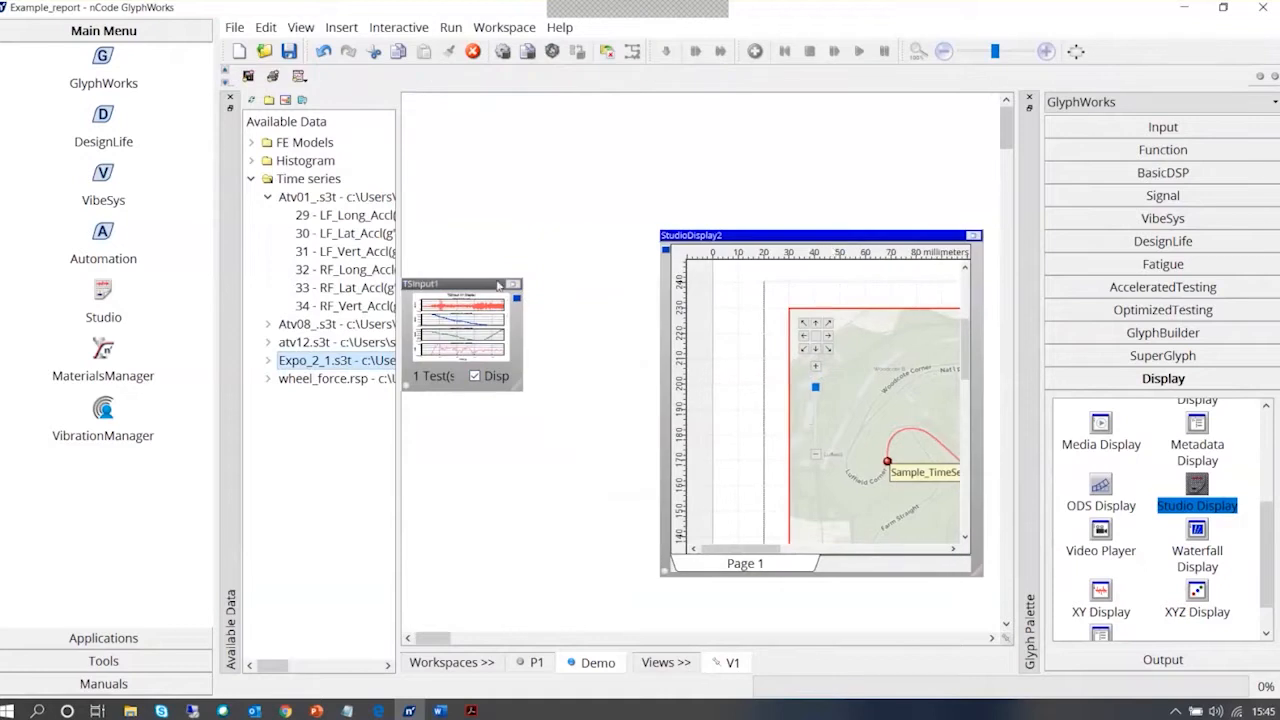
left_click_drag(498, 285, 664, 255)
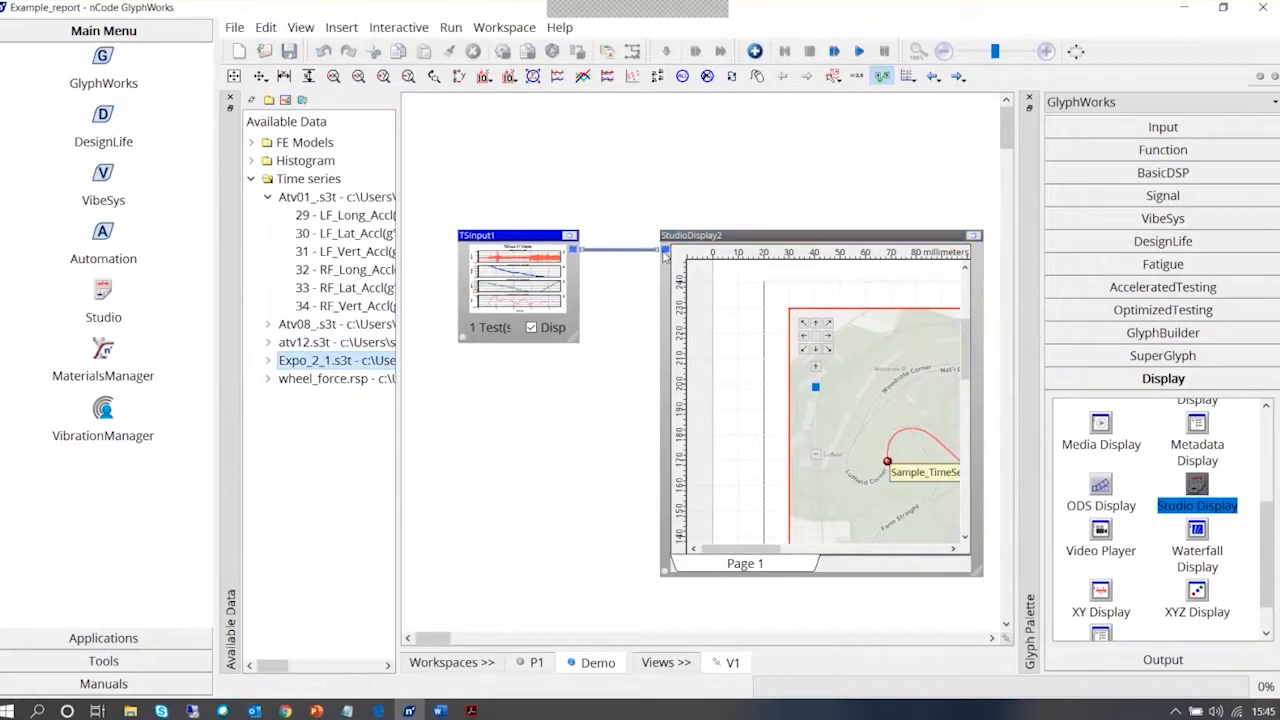
Run the process, and move and enlarge the Studio Display so more of the report page fits in the workspace
mouse_move(434, 638)
left_mouse_down()
mouse_move(466, 642)
mouse_move(442, 641)
left_mouse_up()
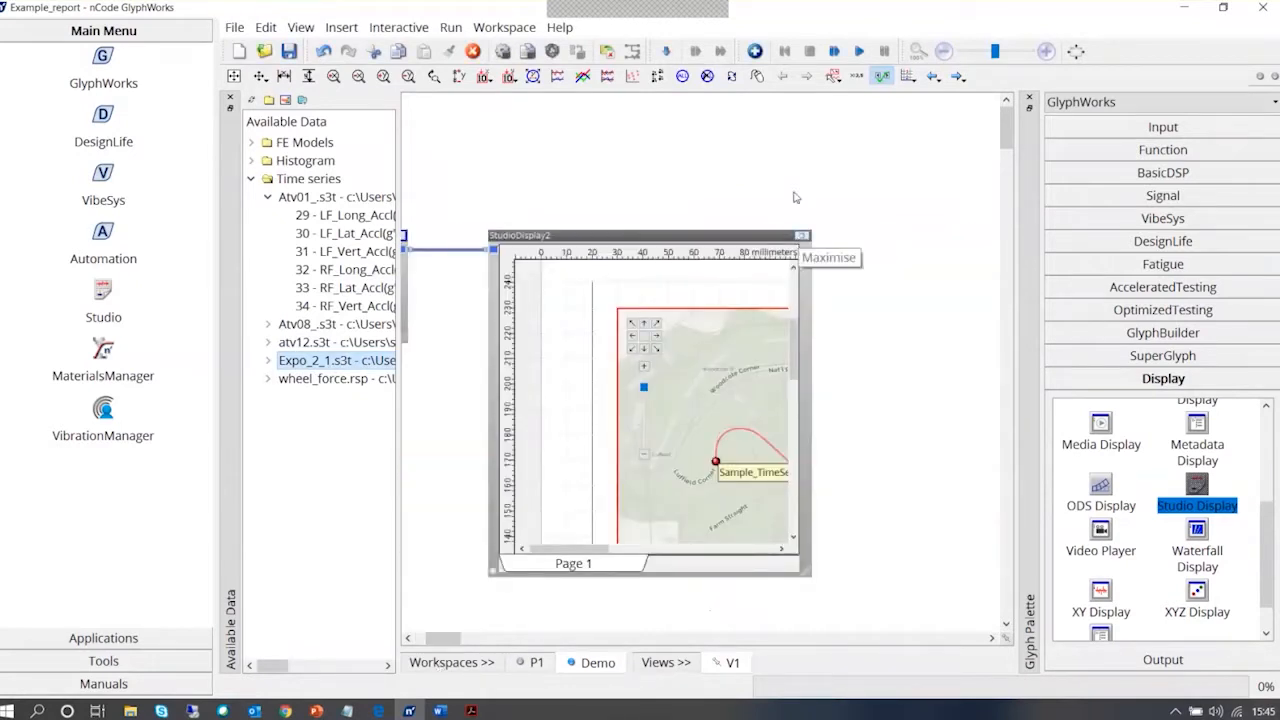
left_click(859, 51)
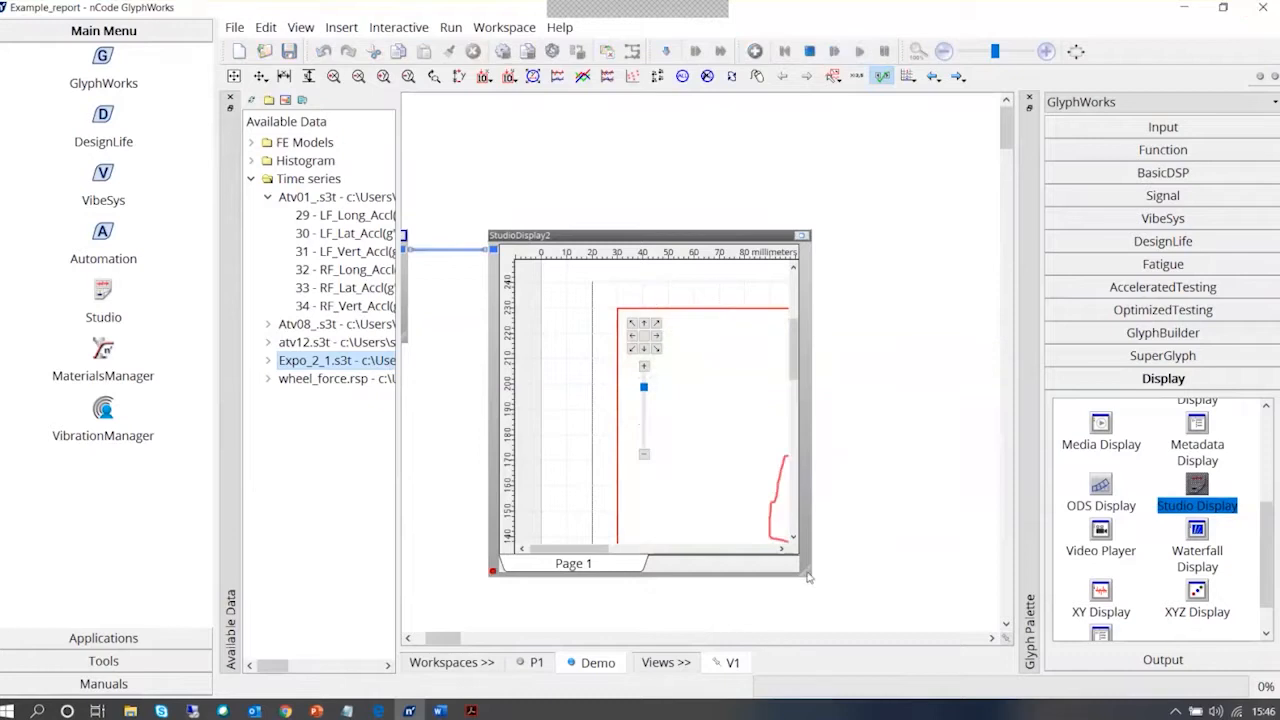
left_click_drag(812, 577, 997, 630)
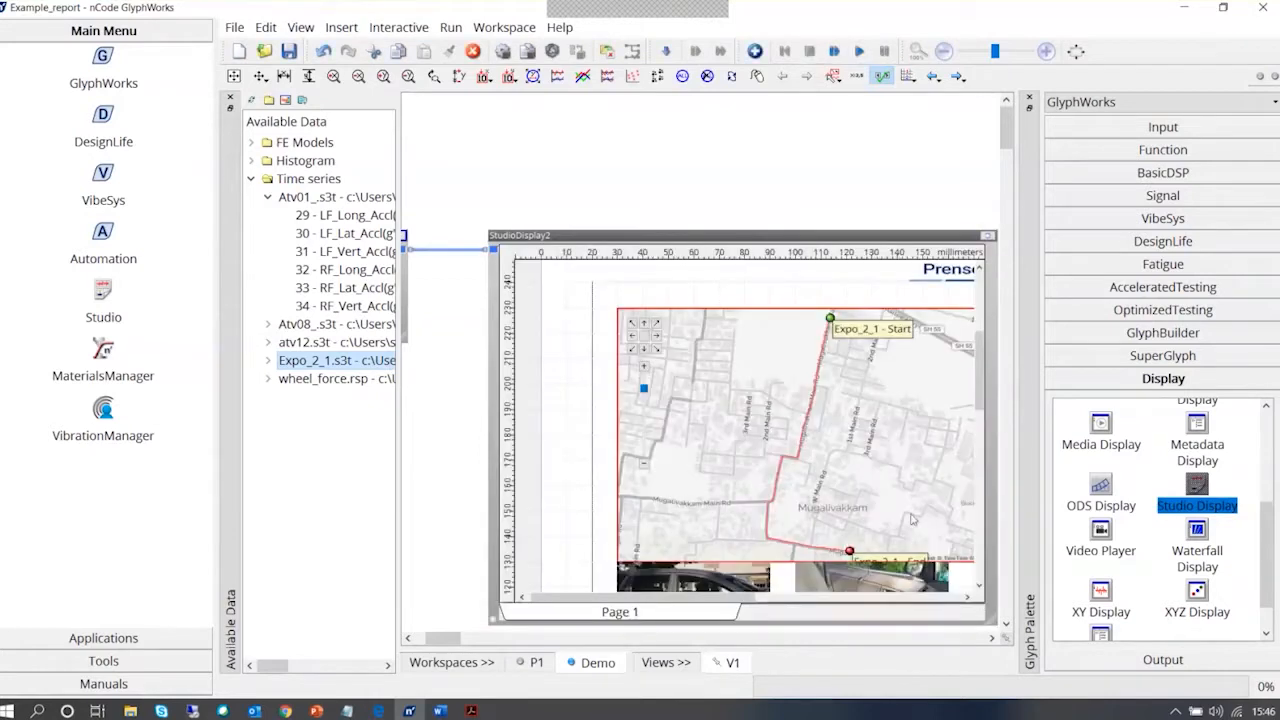
left_click(992, 639)
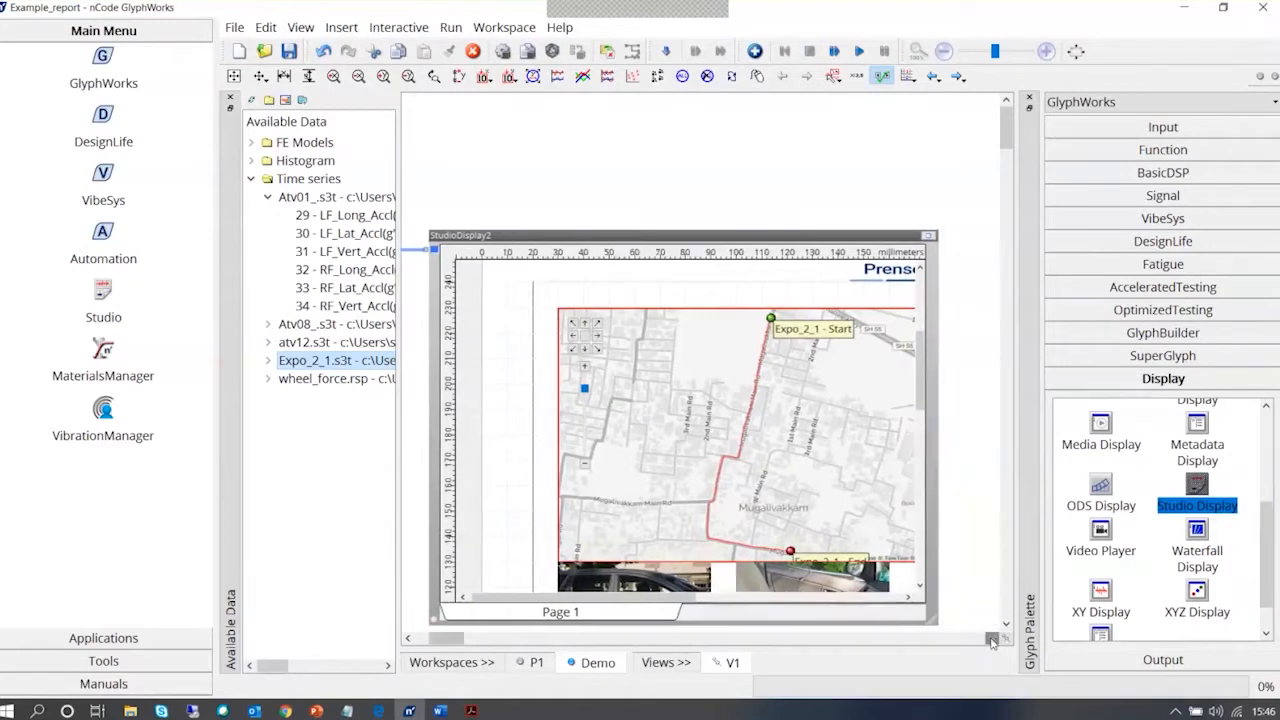
left_click_drag(738, 236, 738, 131)
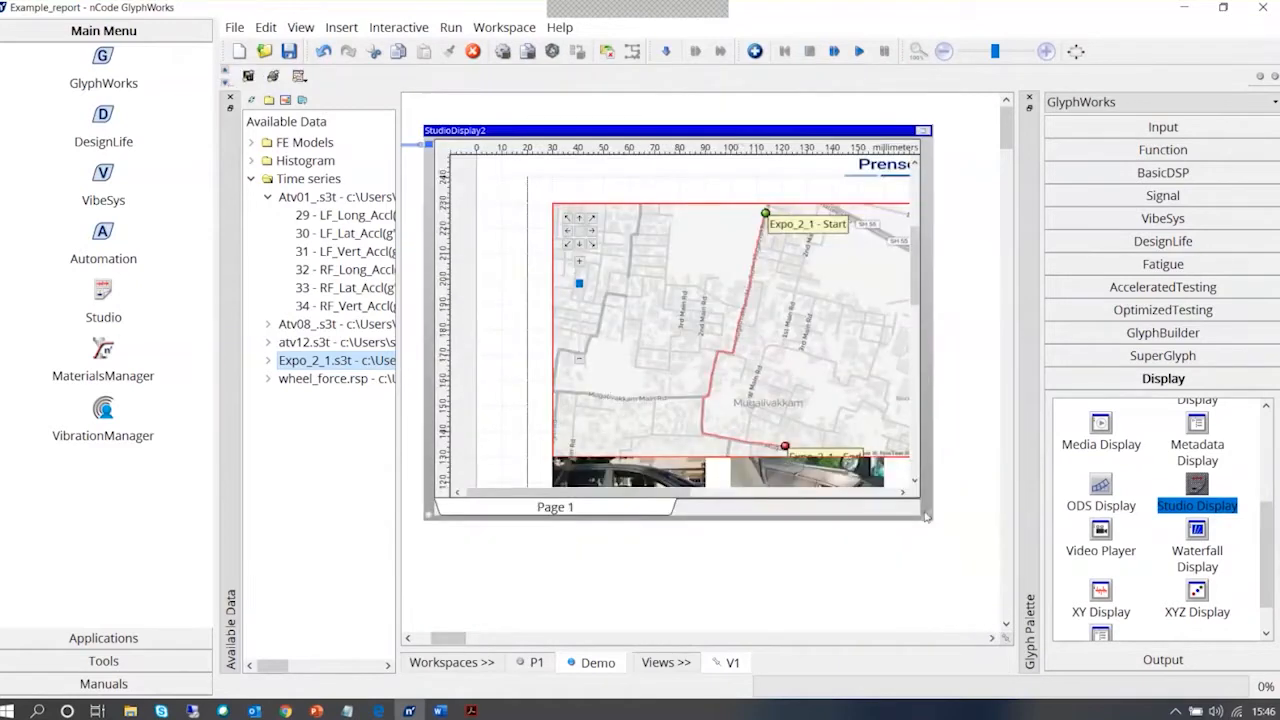
left_click_drag(929, 518, 1000, 638)
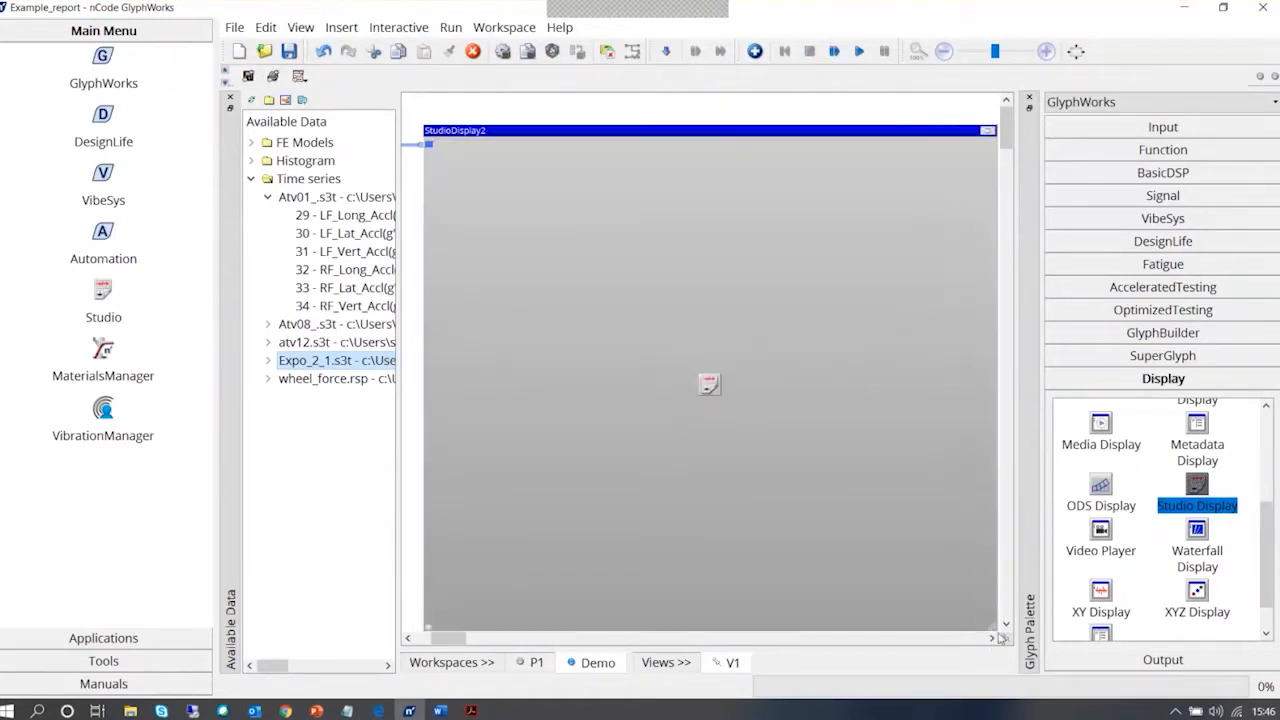
Expand the workspace area and examine the Expo_2_1 route map and the pictures on the report page
left_click(1076, 51)
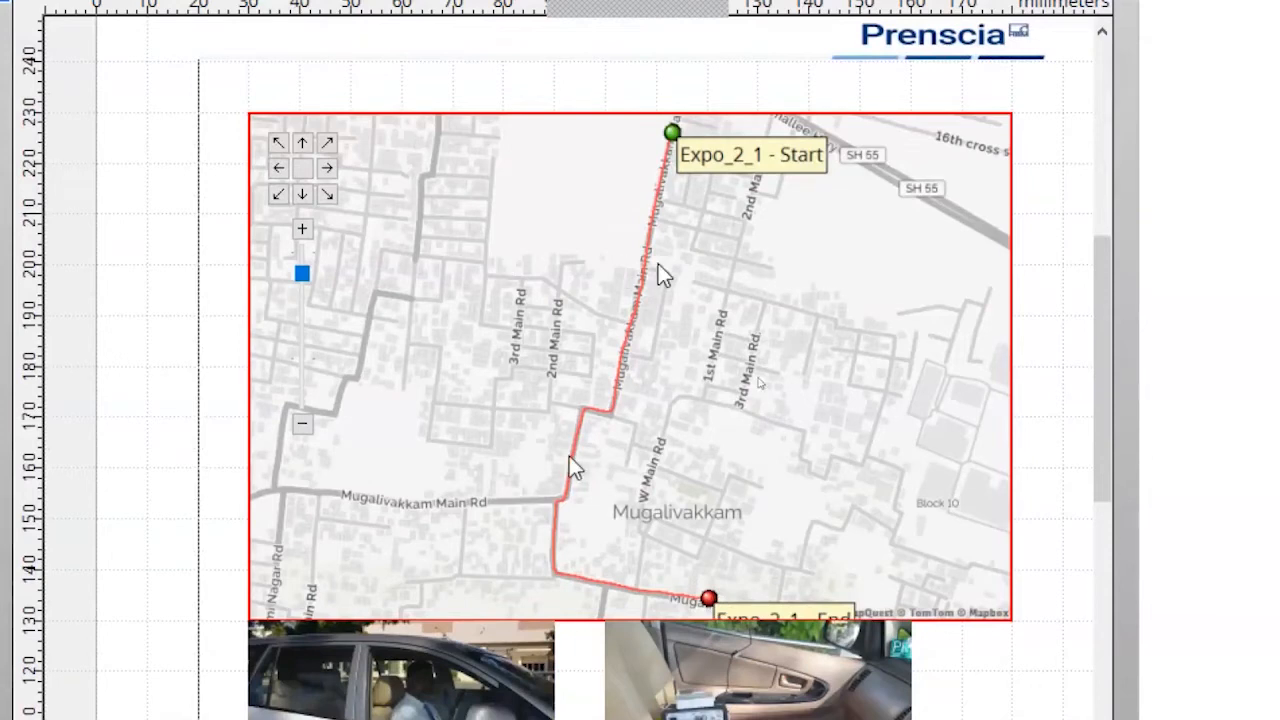
scroll(891, 626, "down", 2)
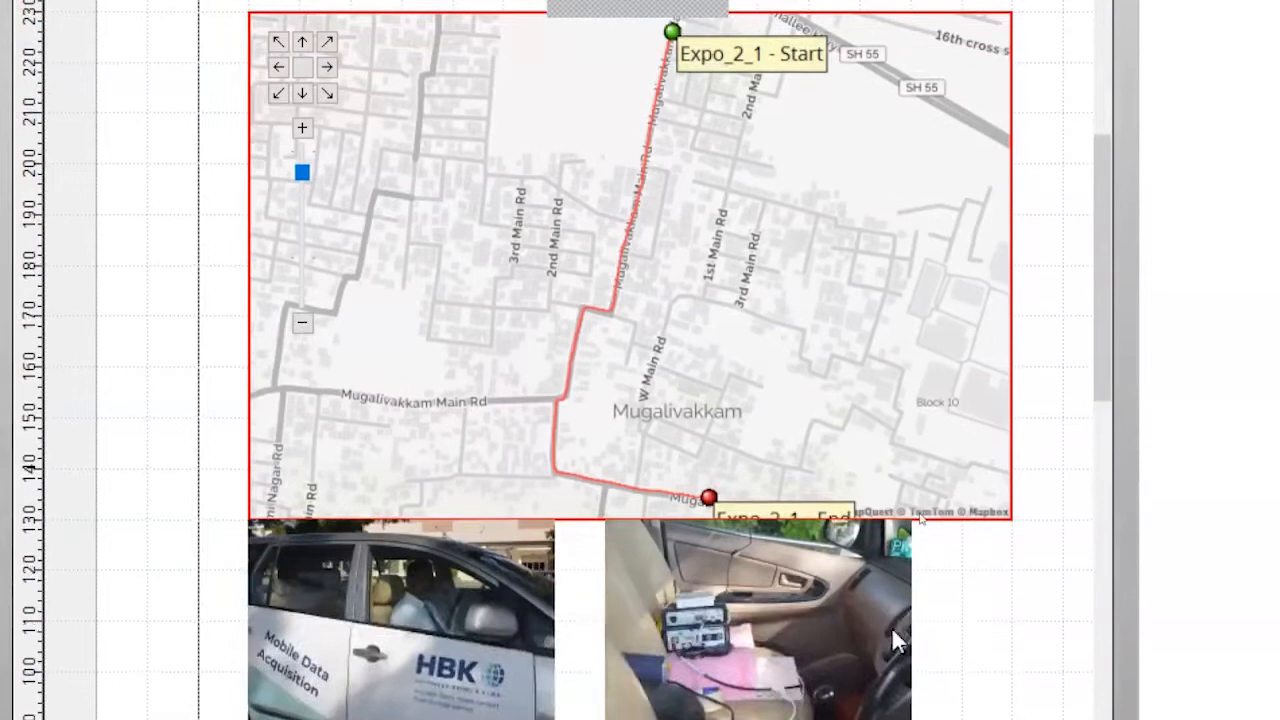
scroll(891, 626, "down", 1)
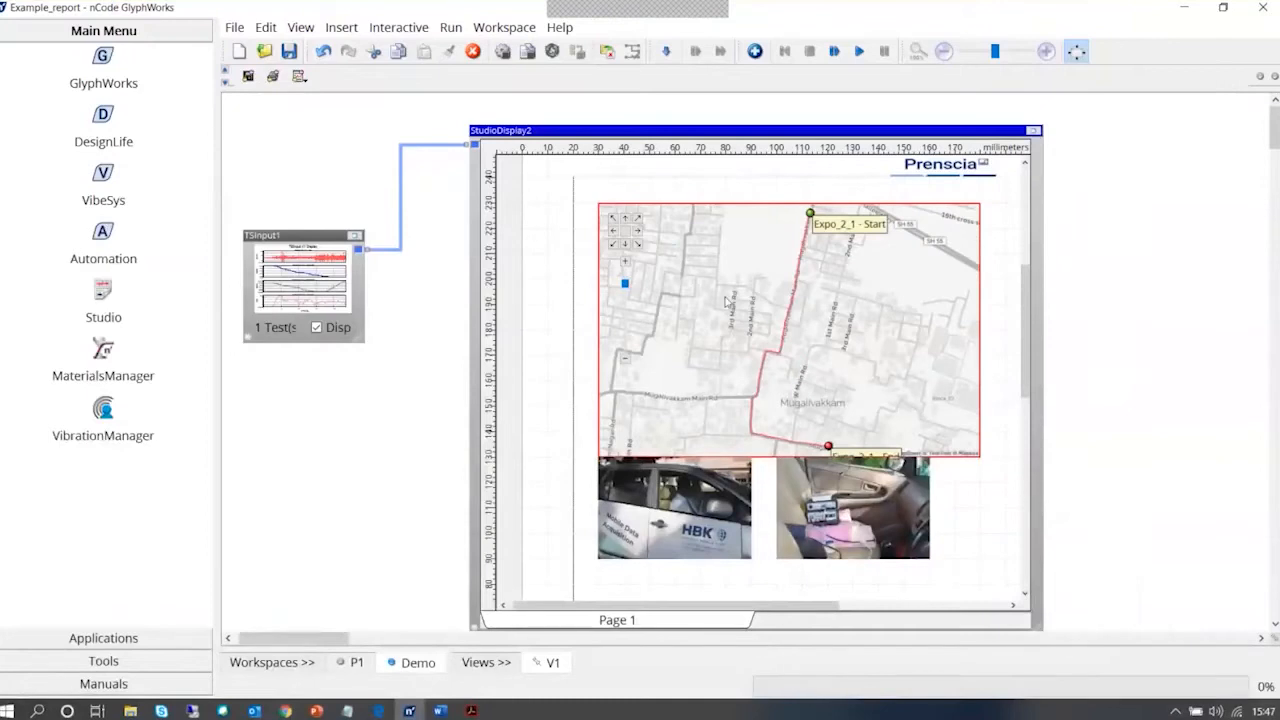
Open the Studio Display's advanced properties and set OutputOption to Export
right_click(722, 168)
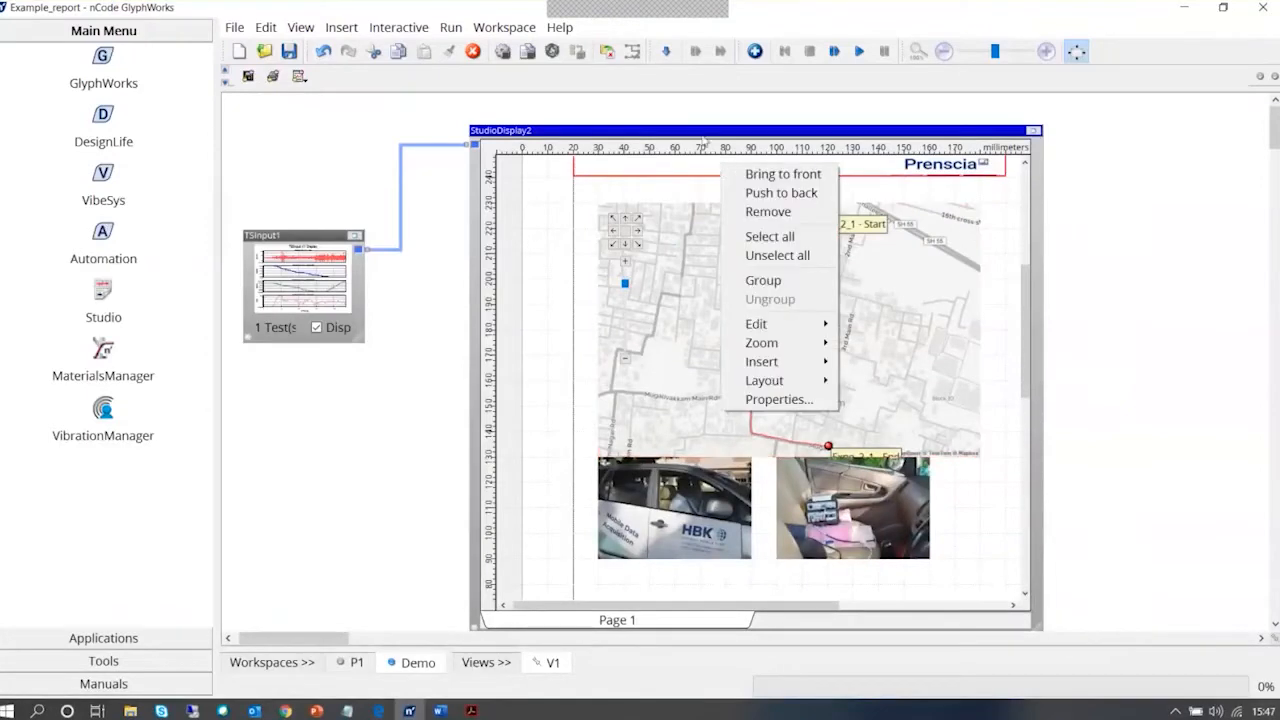
left_click(704, 139)
right_click(704, 139)
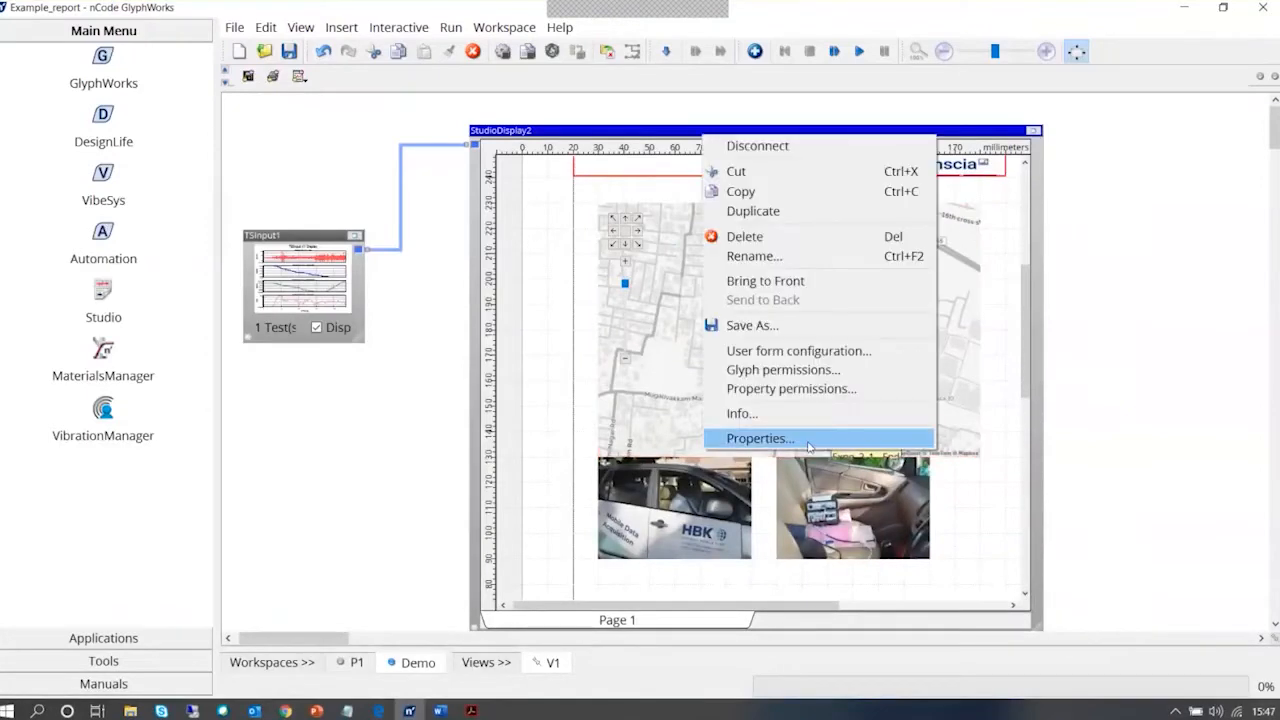
left_click(808, 439)
right_click(766, 136)
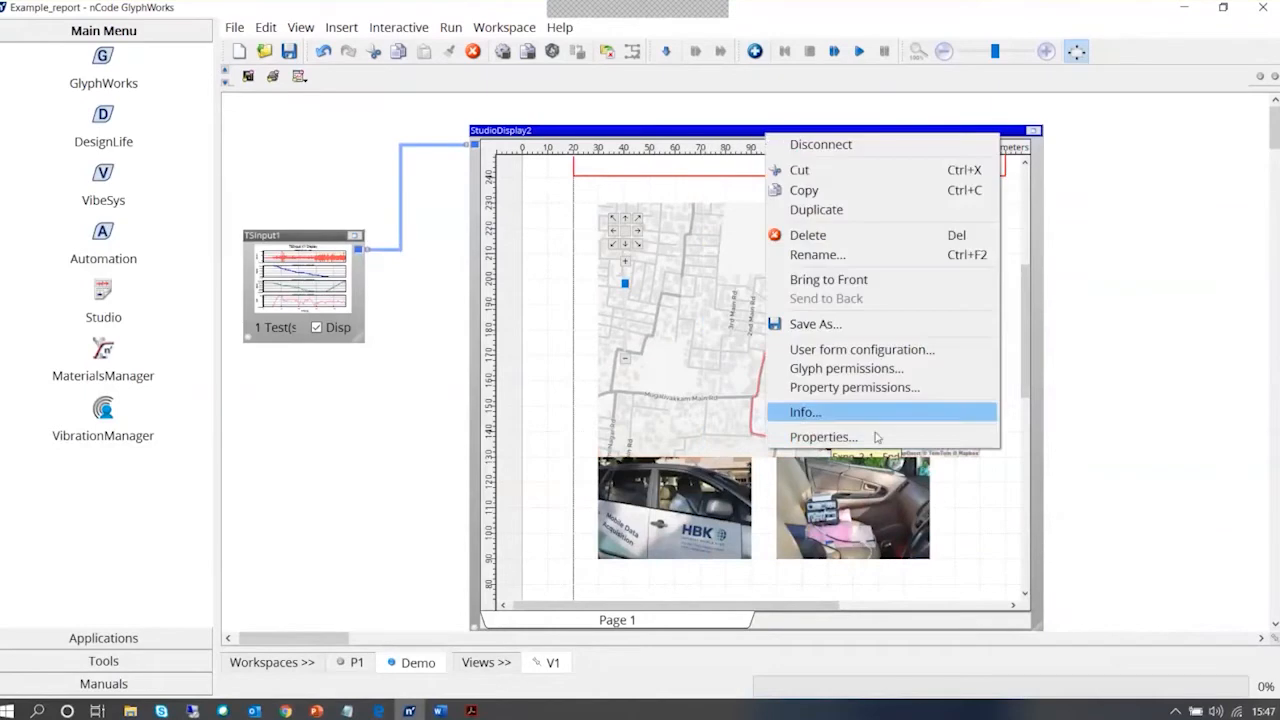
left_click(880, 441)
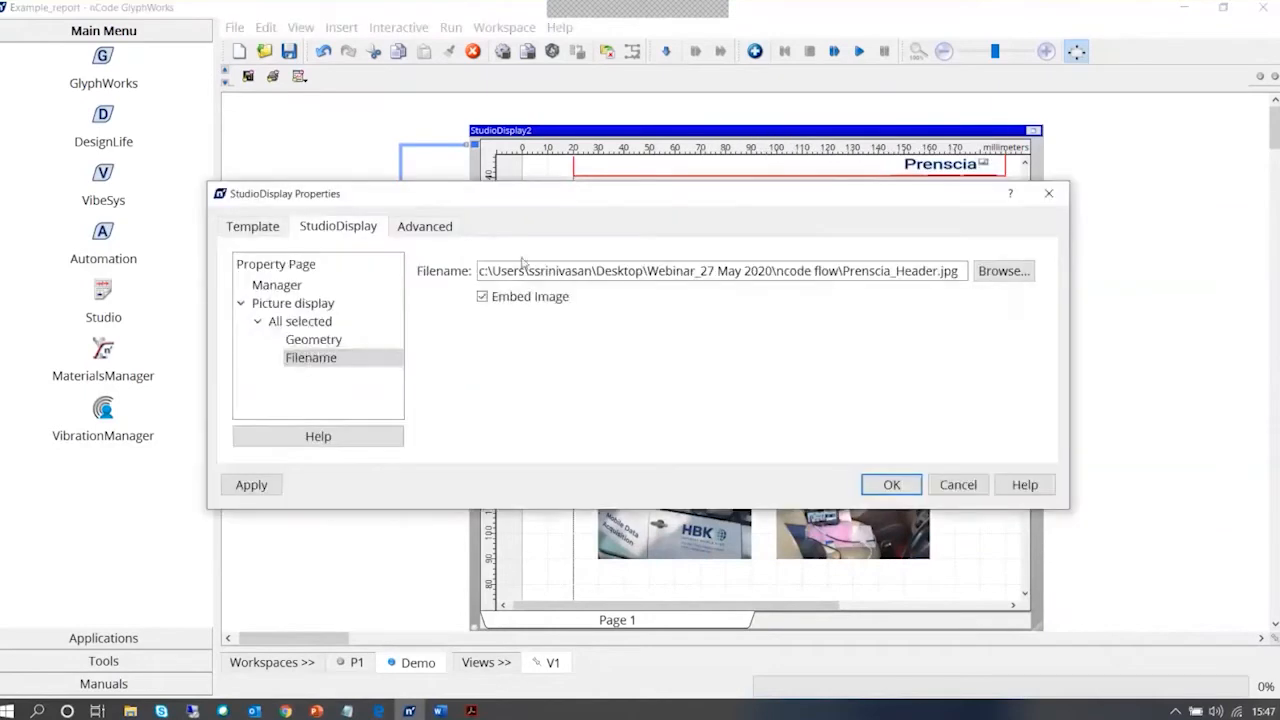
left_click(426, 227)
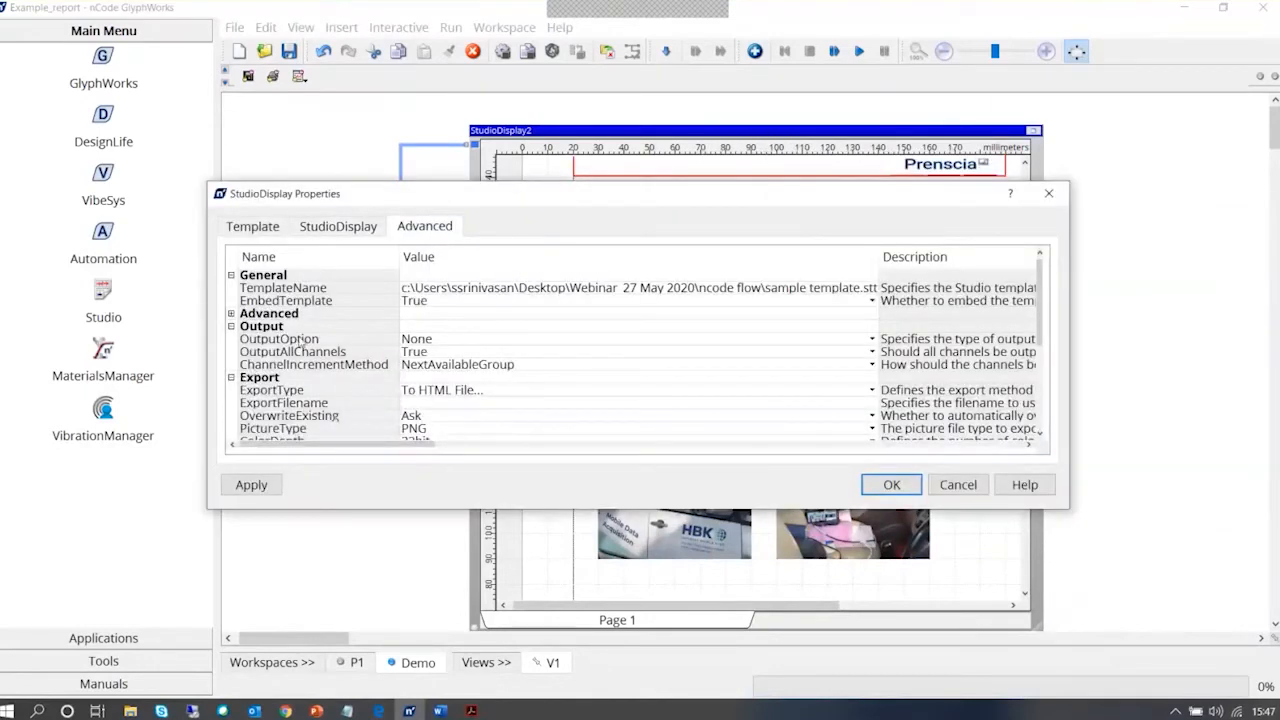
left_click(872, 340)
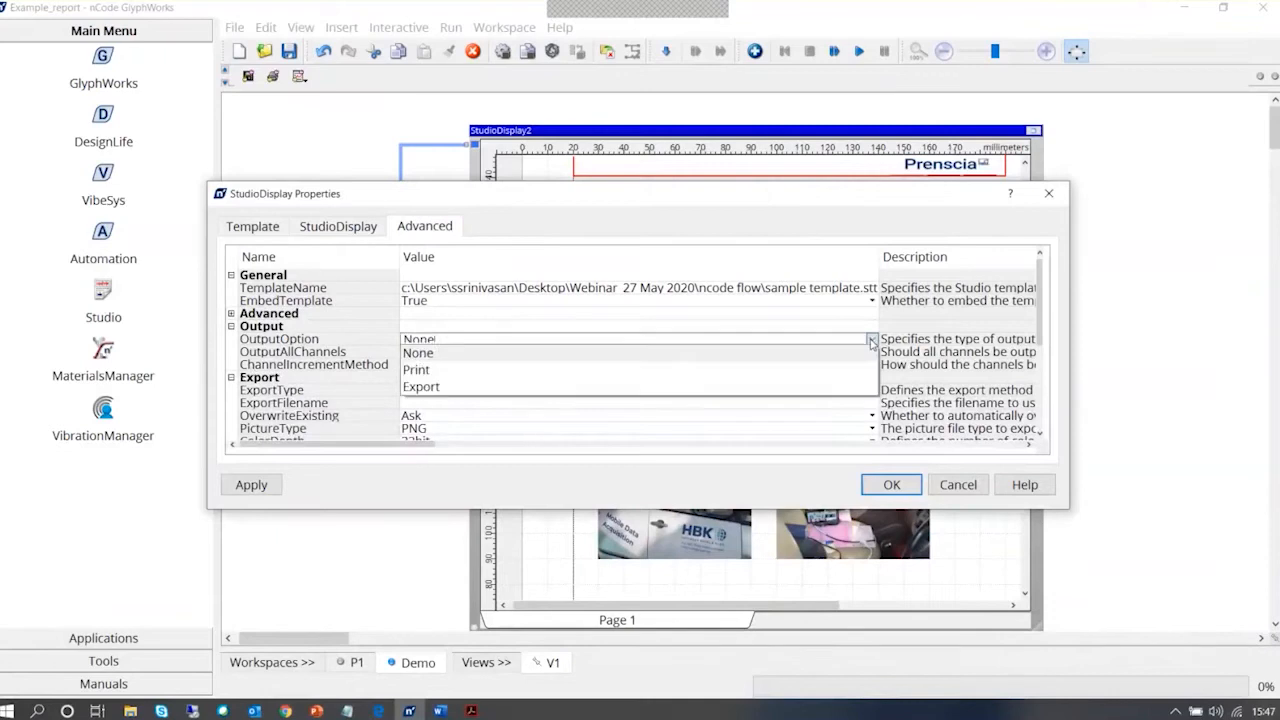
left_click(789, 386)
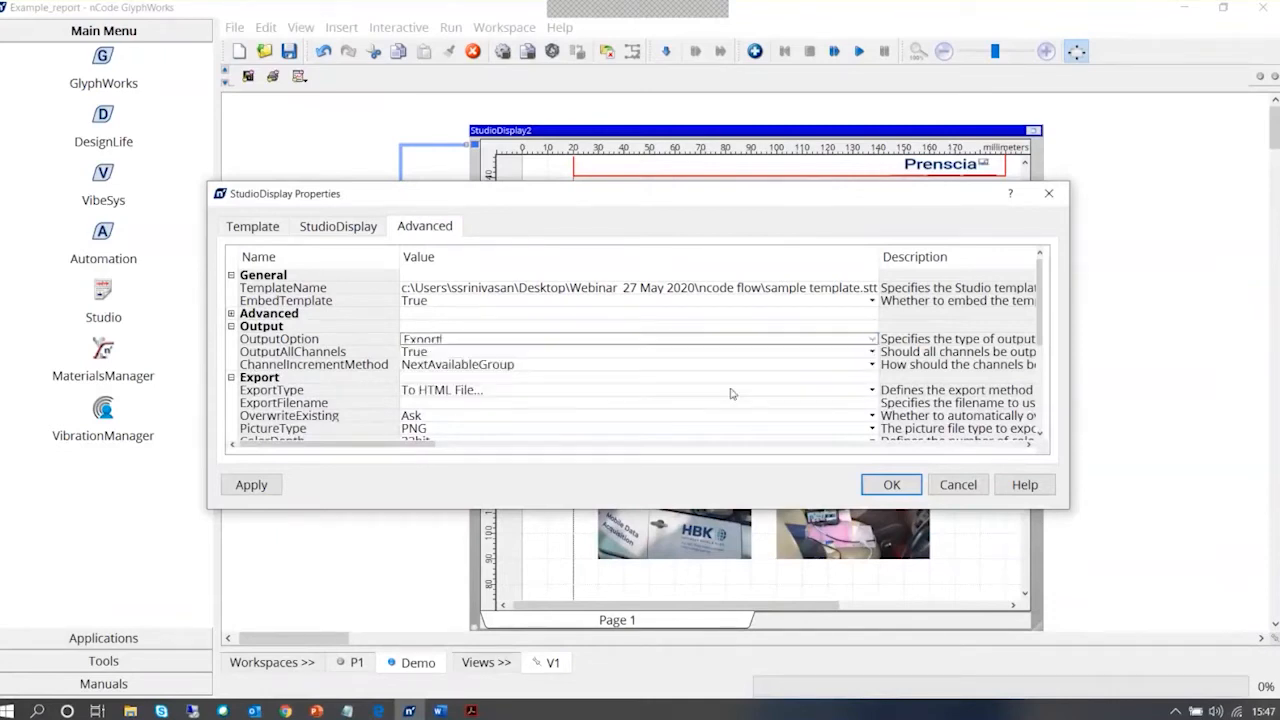
left_click(719, 315)
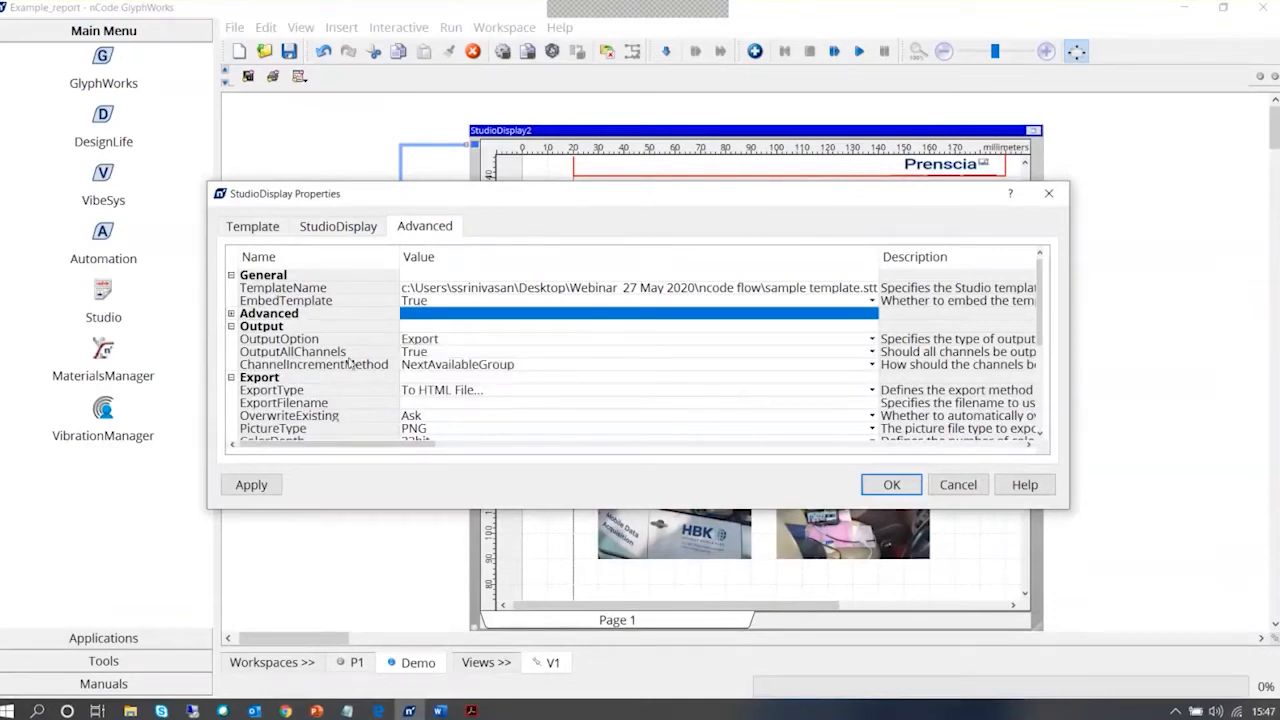
Set the Studio Display's ExportType to PDF document
left_click(474, 394)
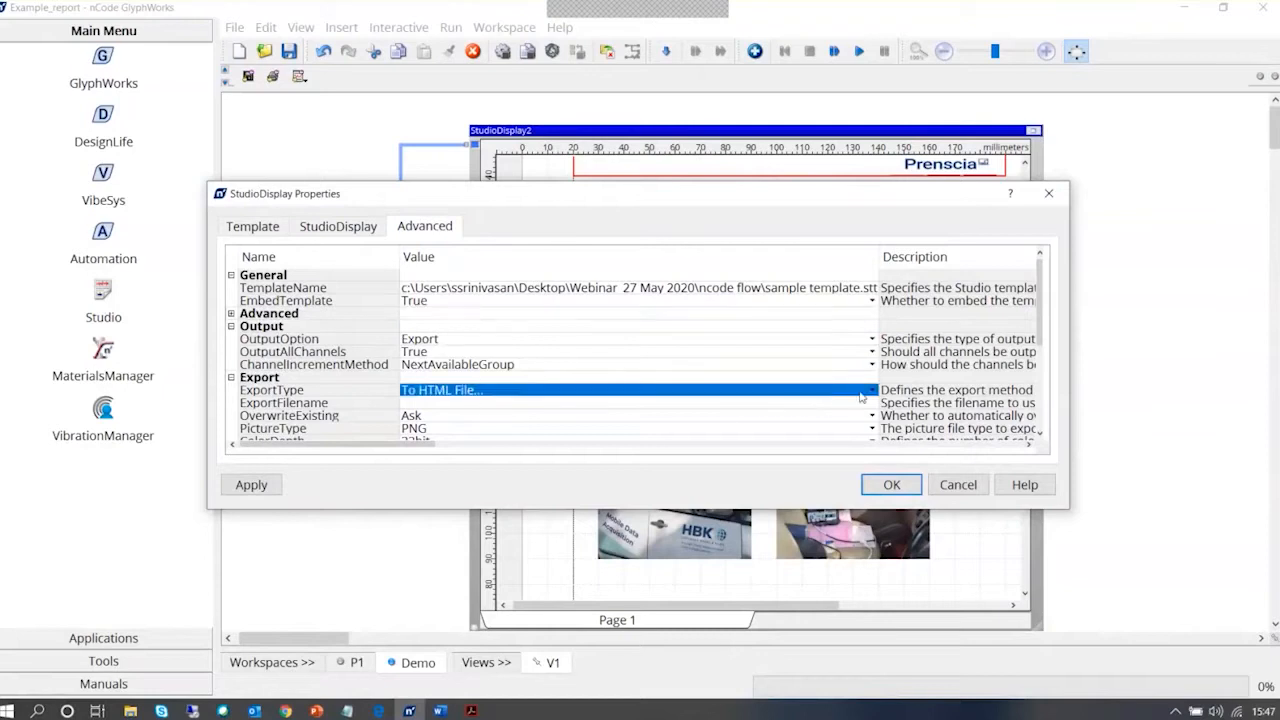
left_click(872, 391)
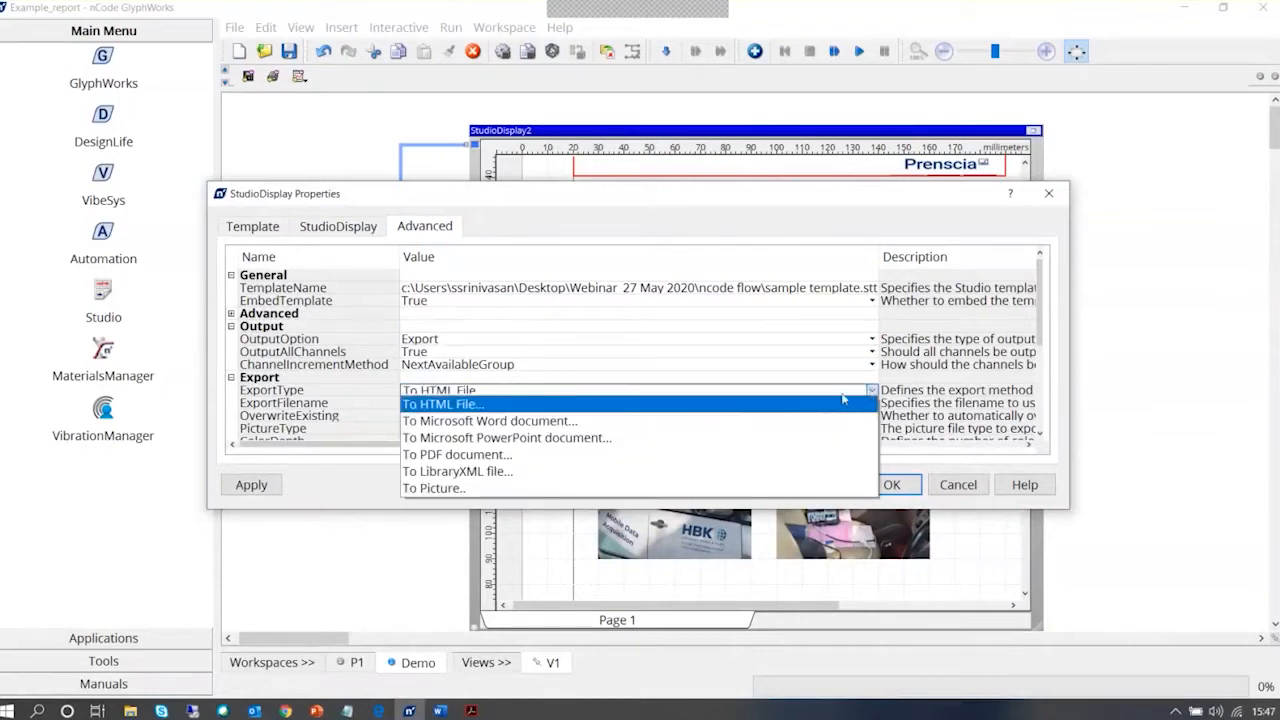
left_click(748, 455)
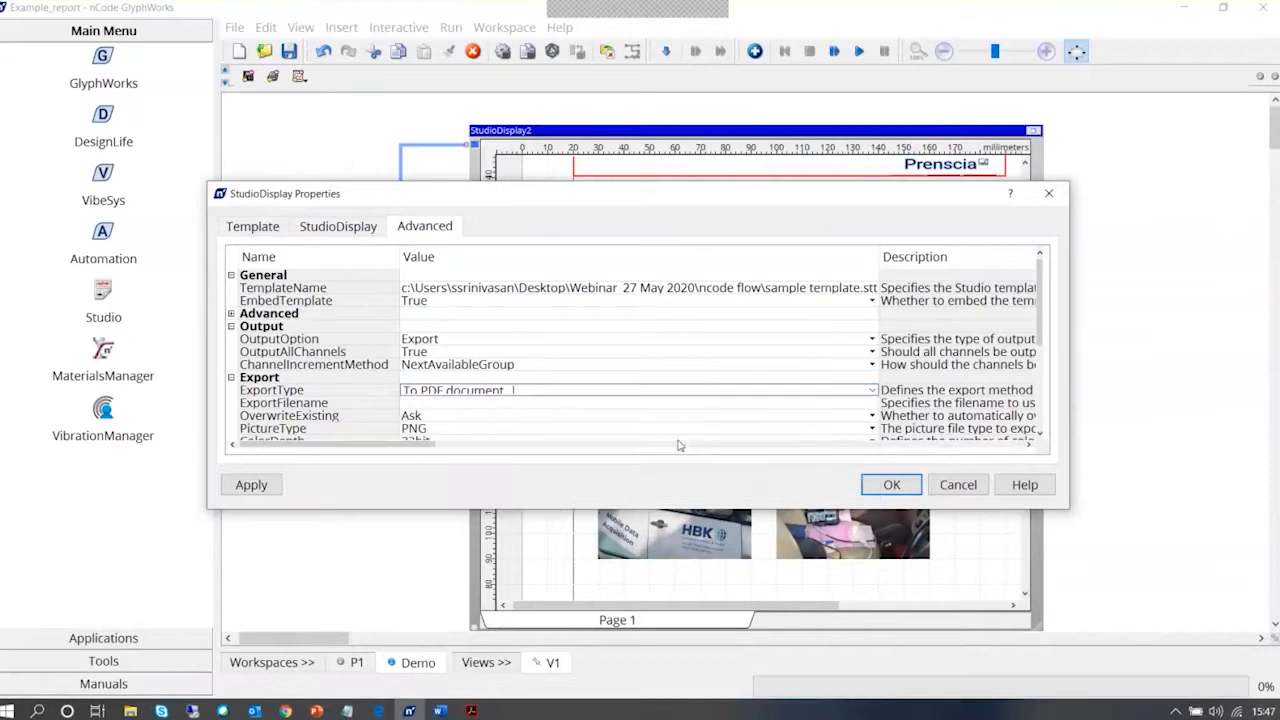
left_click(872, 391)
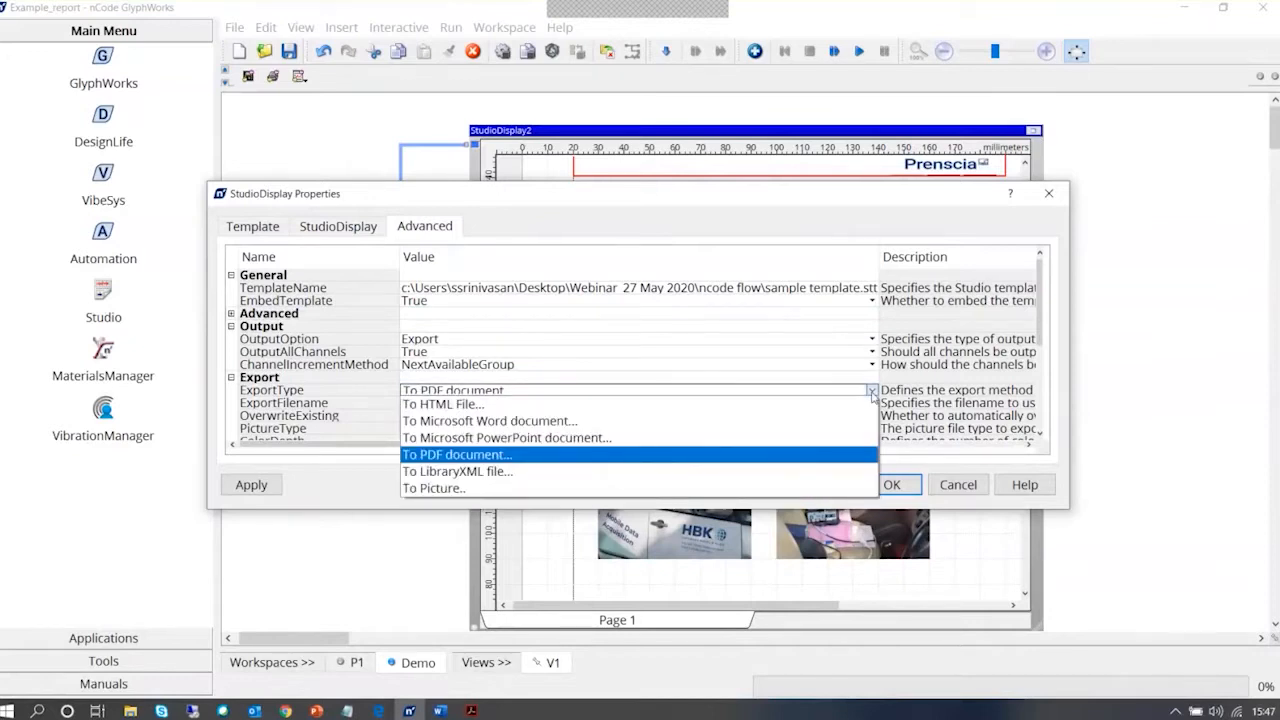
left_click(598, 456)
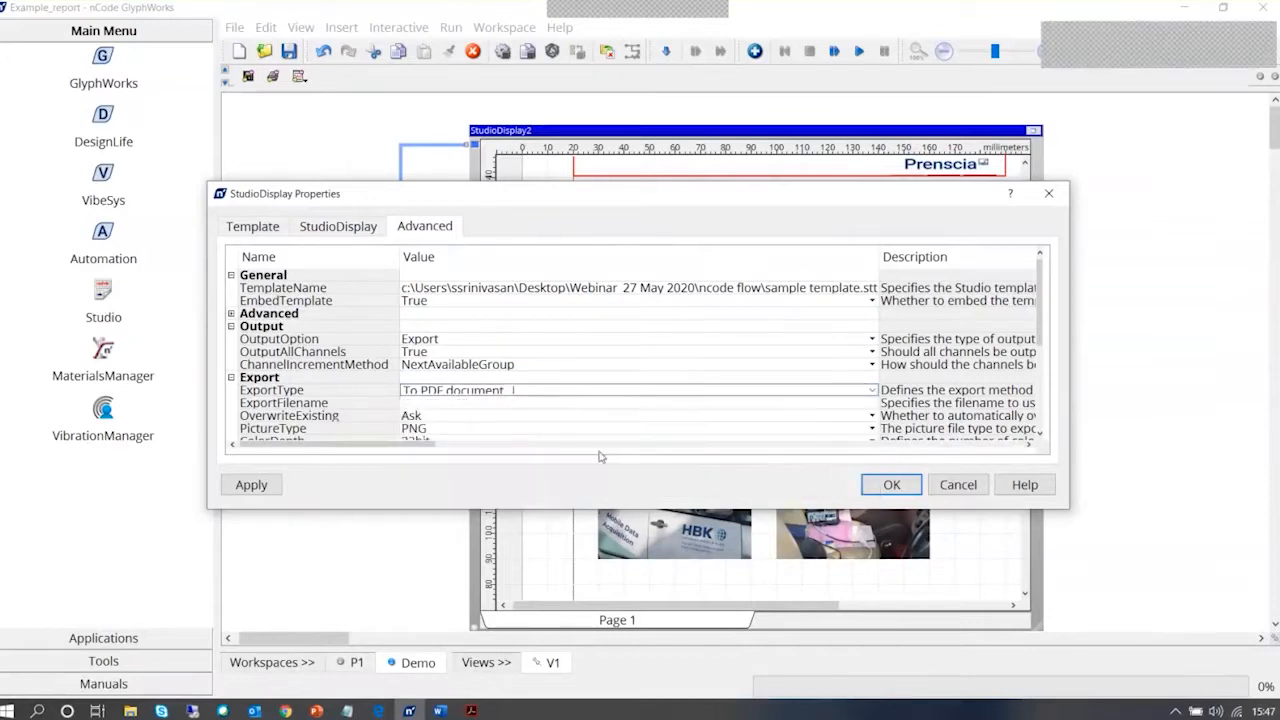
Set the ExportFilename to Expo_report and accept the Studio Display properties
left_click(586, 403)
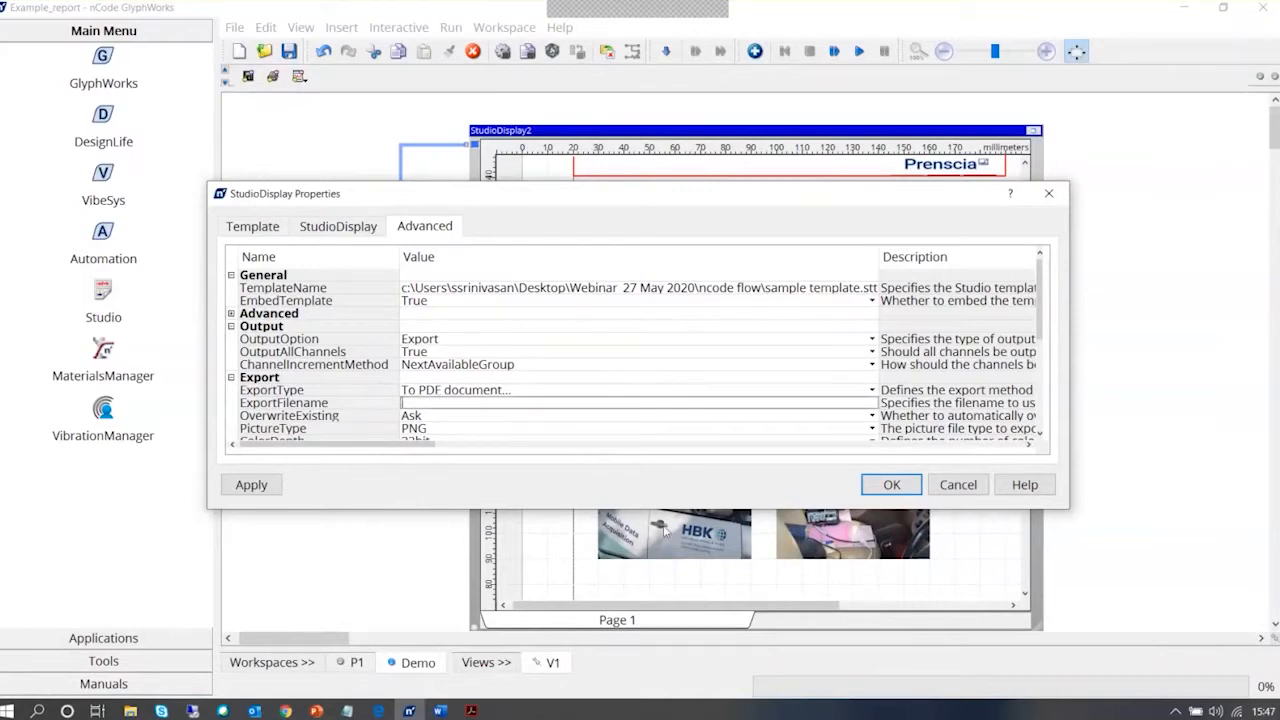
type("Expo")
type("_report")
left_click(891, 484)
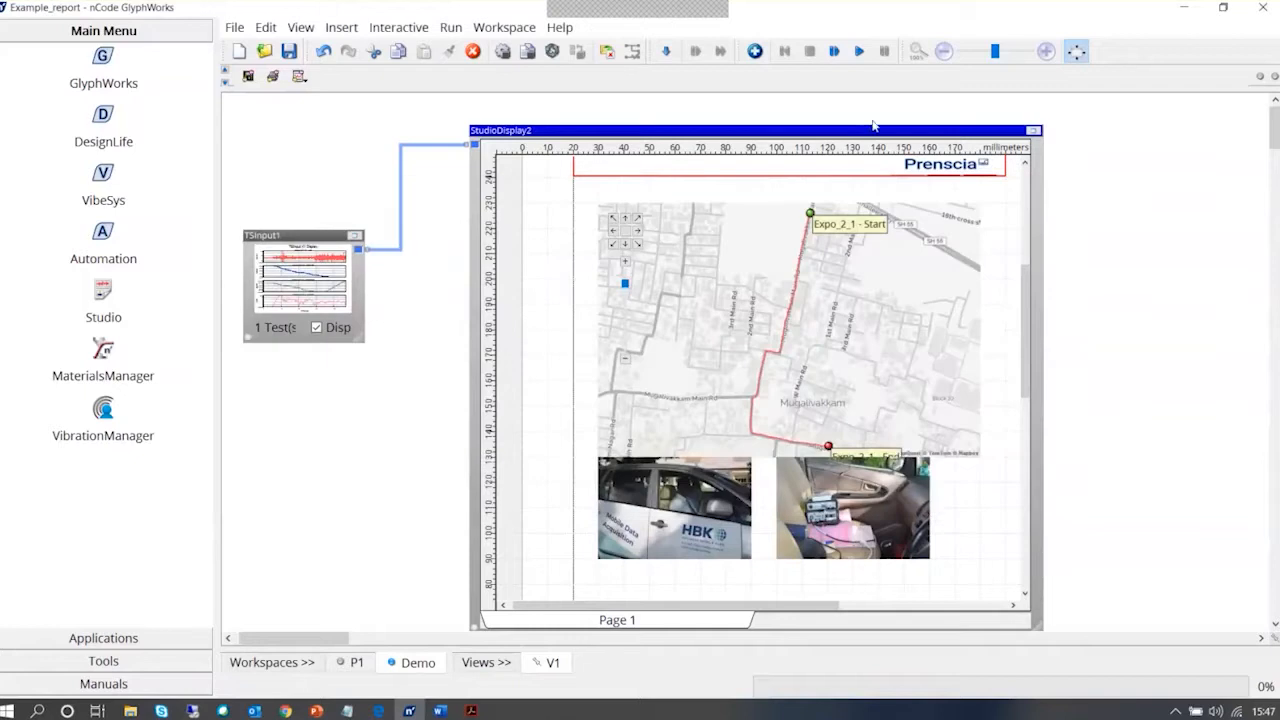
Run the process to export the report, and open the Expo_report PDF from the ncode flow folder in File Explorer
left_click(858, 51)
left_click(130, 710)
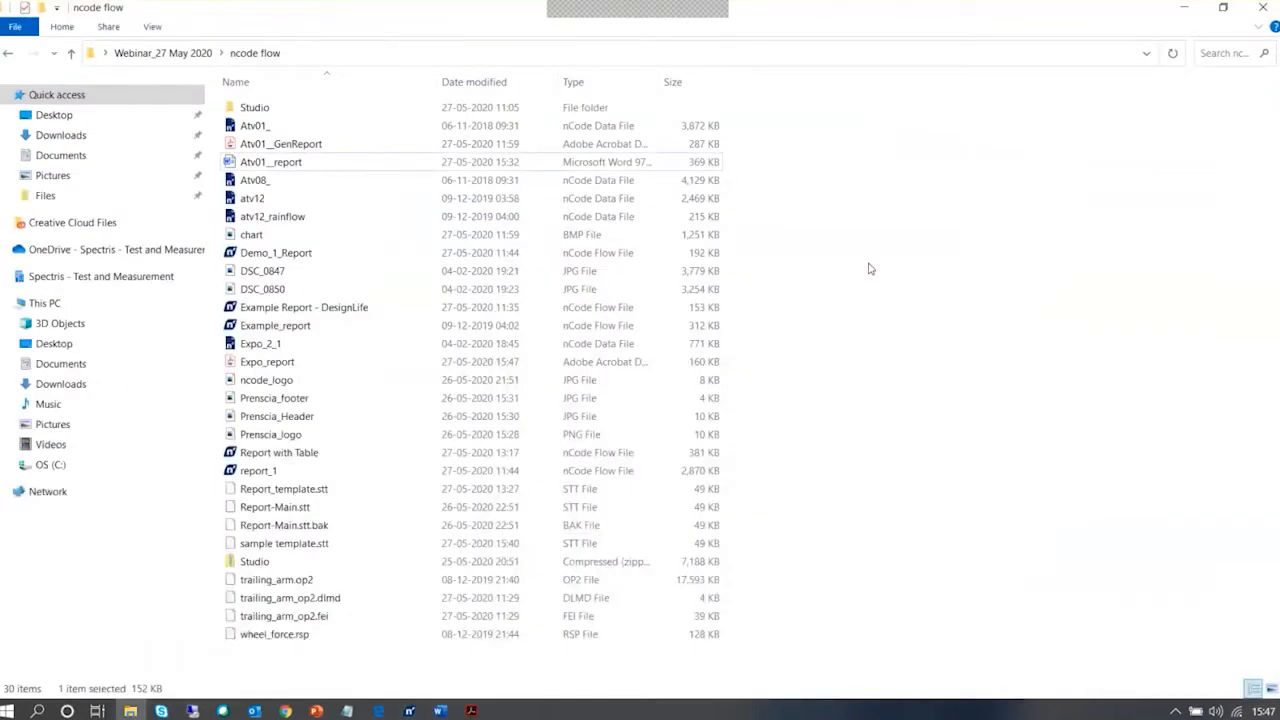
left_click(410, 364)
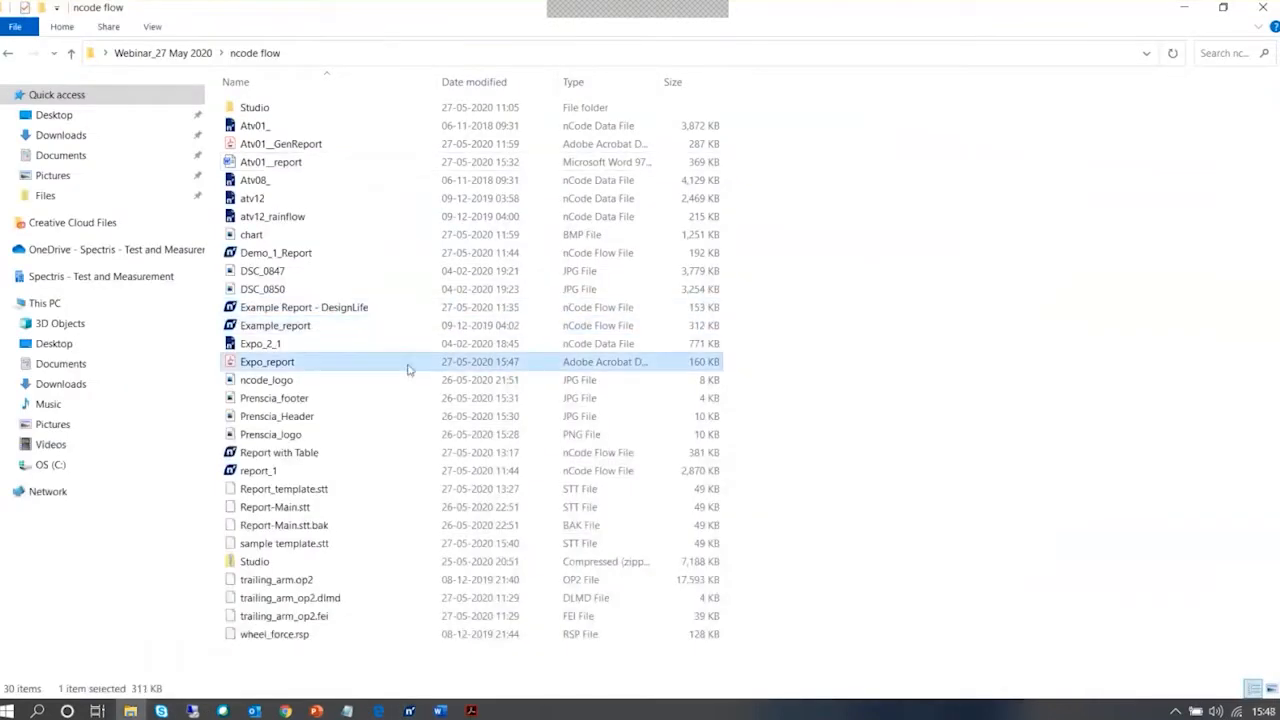
double_click(497, 366)
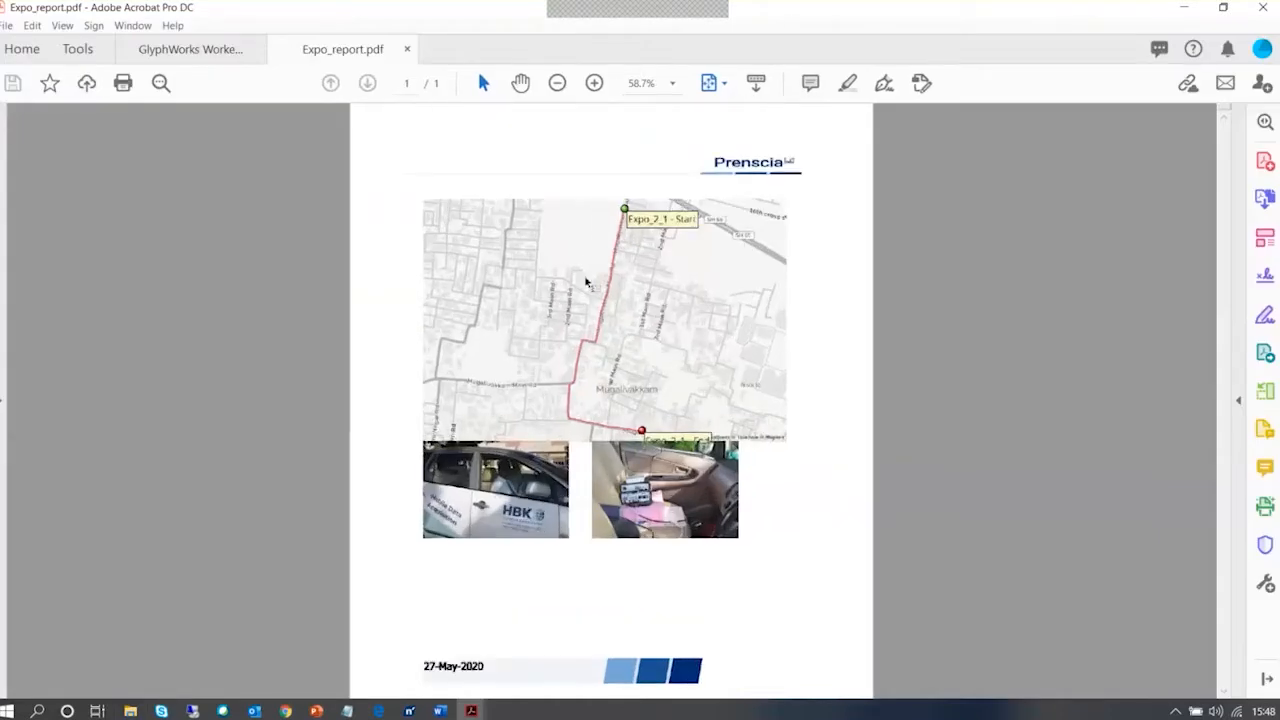
Examine the exported PDF report's header, route map, pictures and dated footer
scroll(585, 282, "up", 5)
scroll(586, 282, "down", 2)
scroll(798, 246, "up", 1)
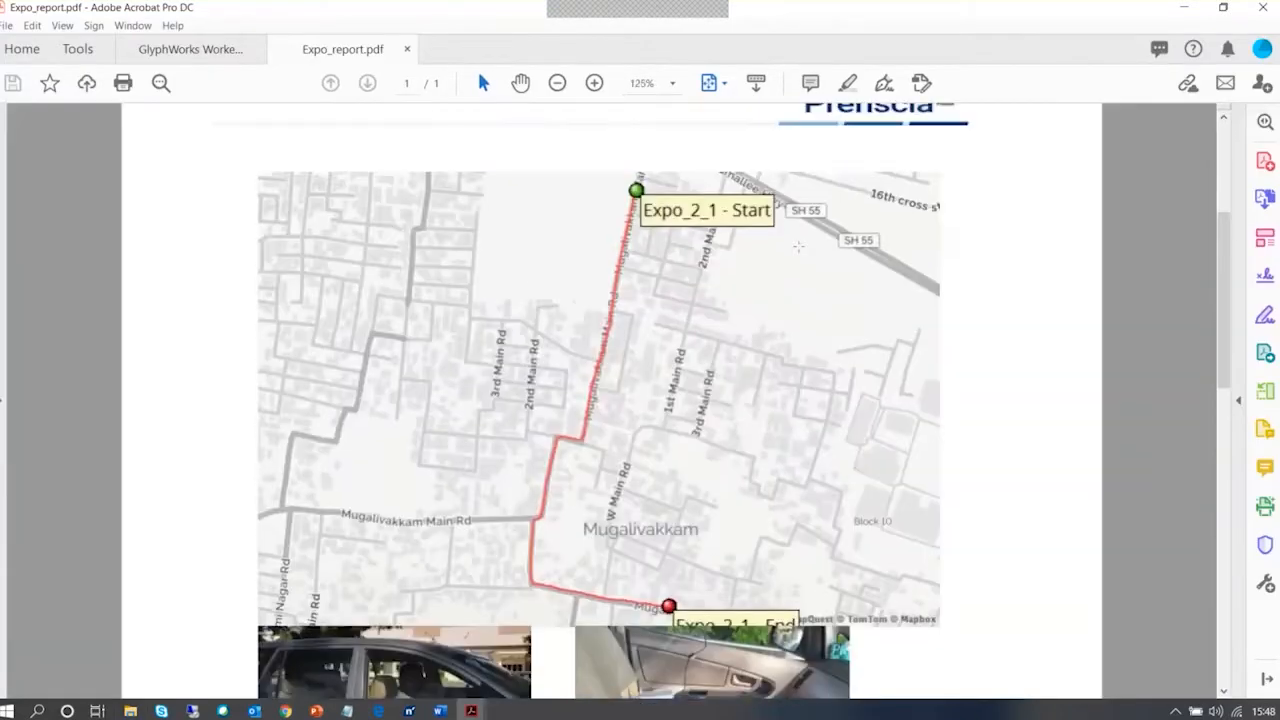
scroll(798, 246, "up", 1)
scroll(790, 255, "down", 3)
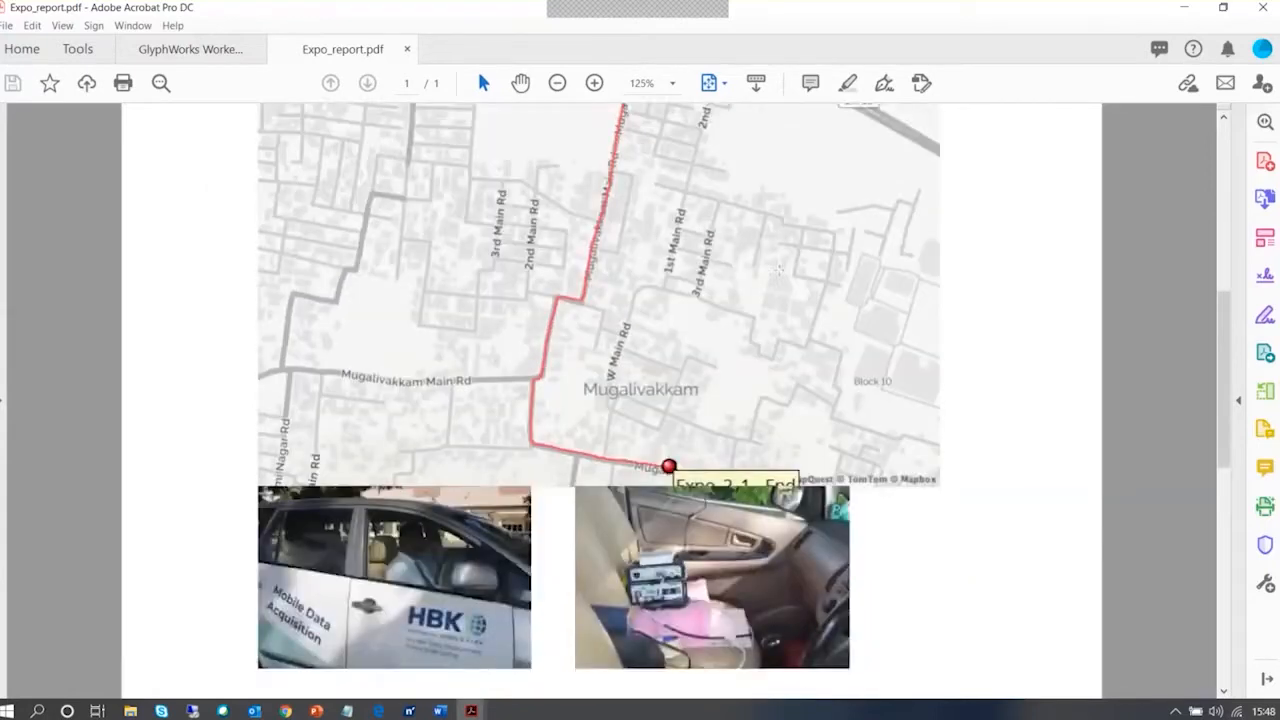
scroll(778, 268, "down", 6)
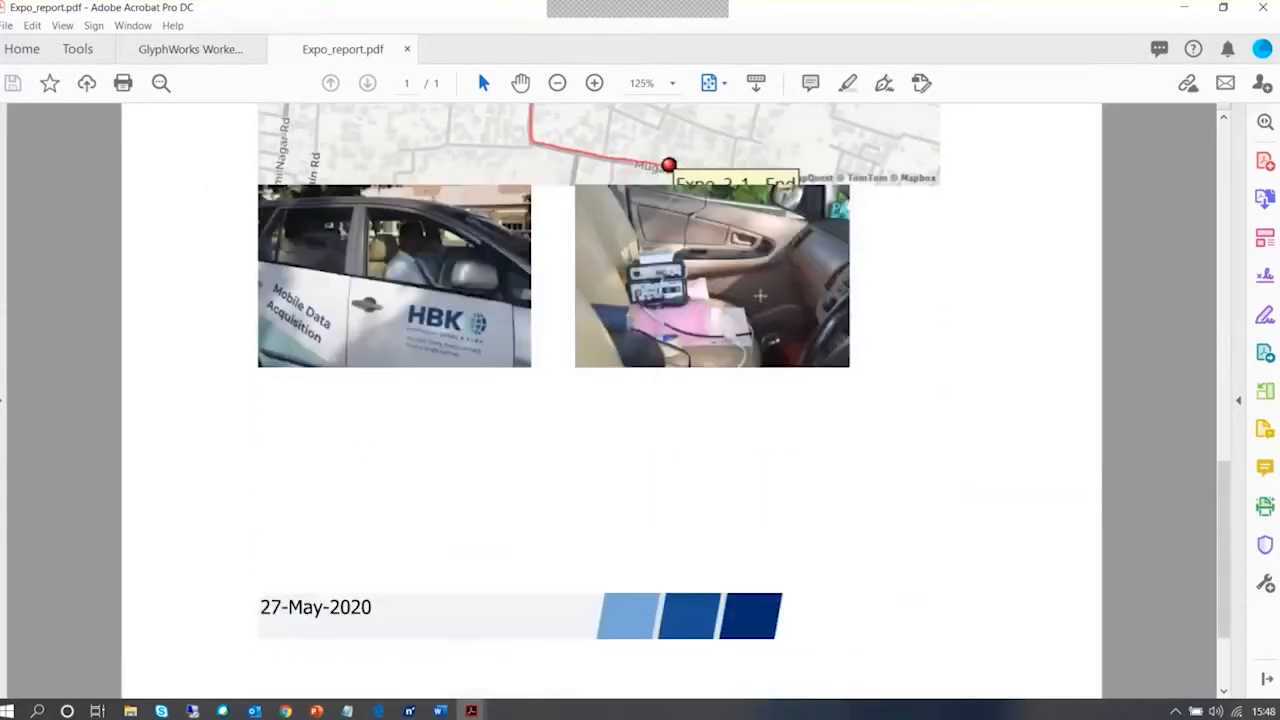
scroll(758, 380, "up", 6)
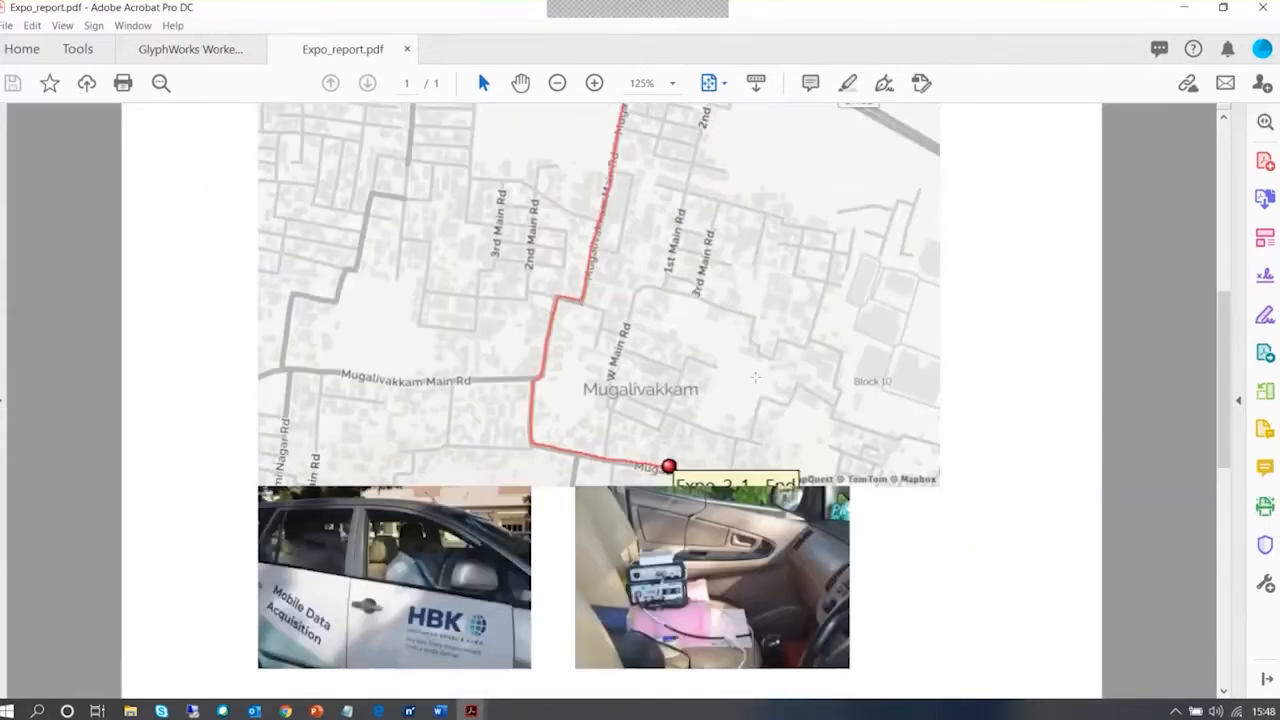
Review the exported PDF page, switch back to GlyphWorks, and inspect the matching report page in the enlarged Studio Display
scroll(756, 377, "up", 4)
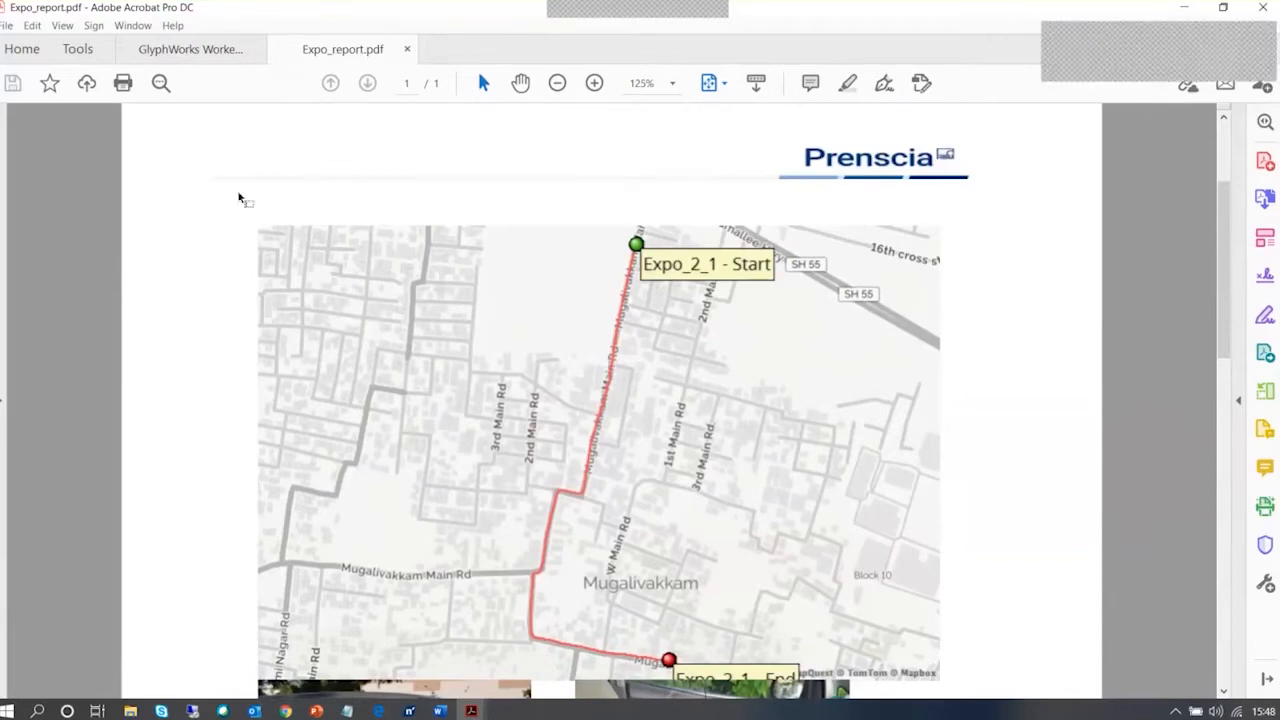
scroll(1074, 246, "down", 3)
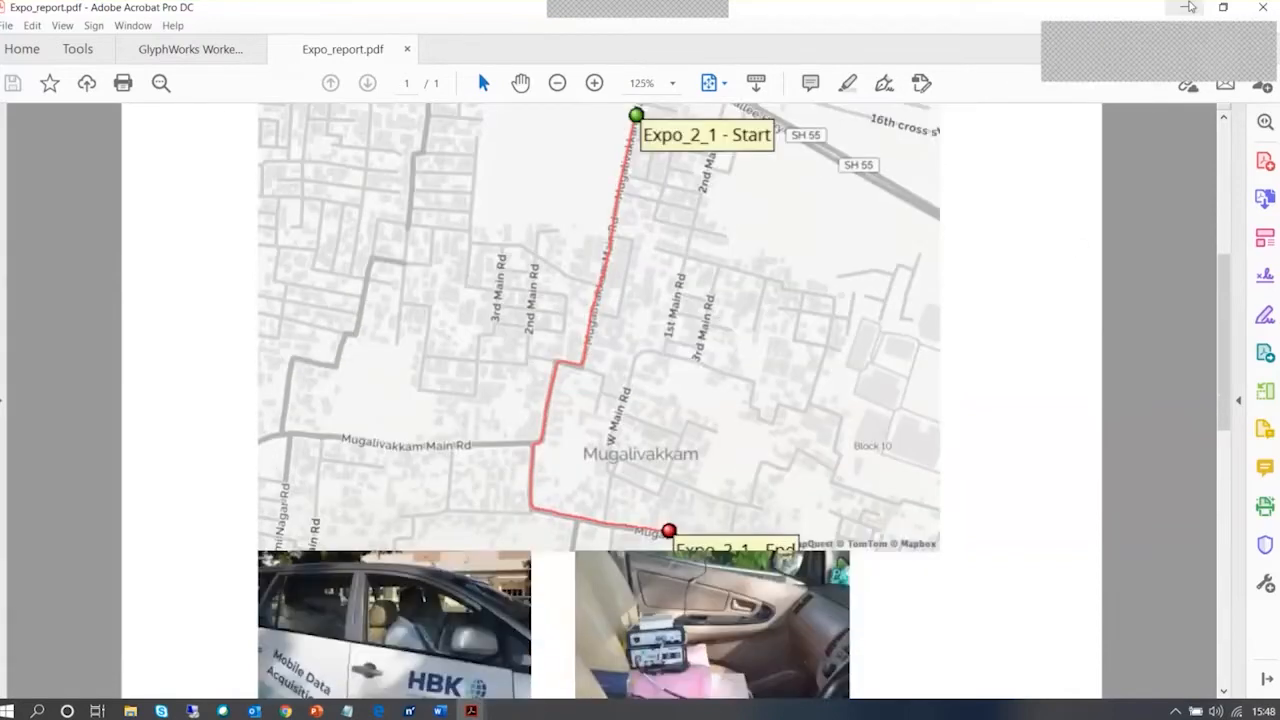
left_click(1189, 7)
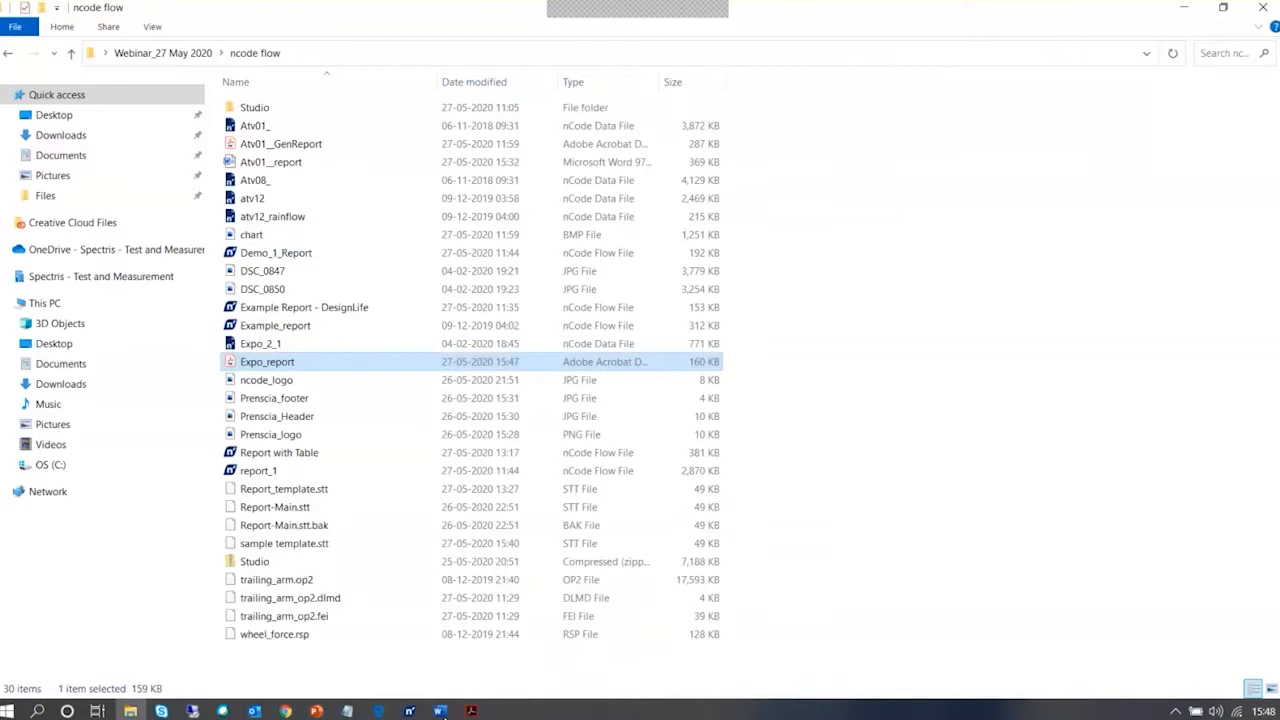
left_click(409, 711)
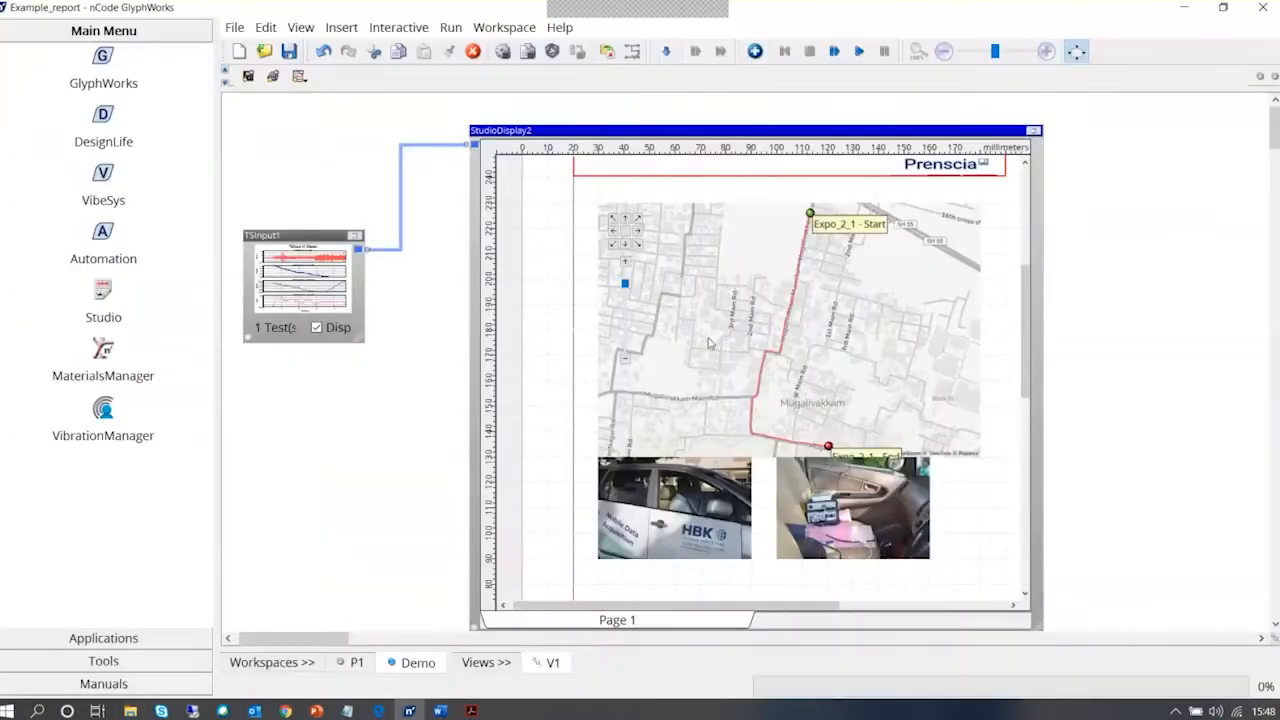
left_click(1034, 131)
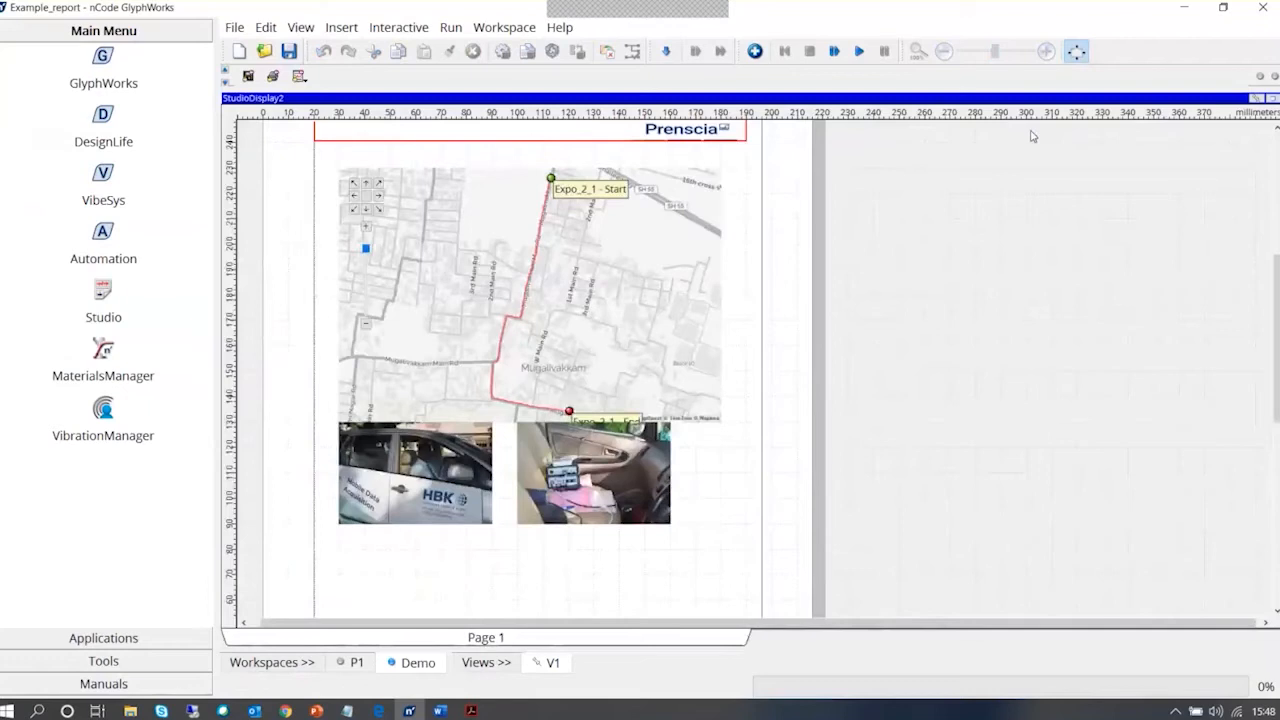
left_click(547, 533)
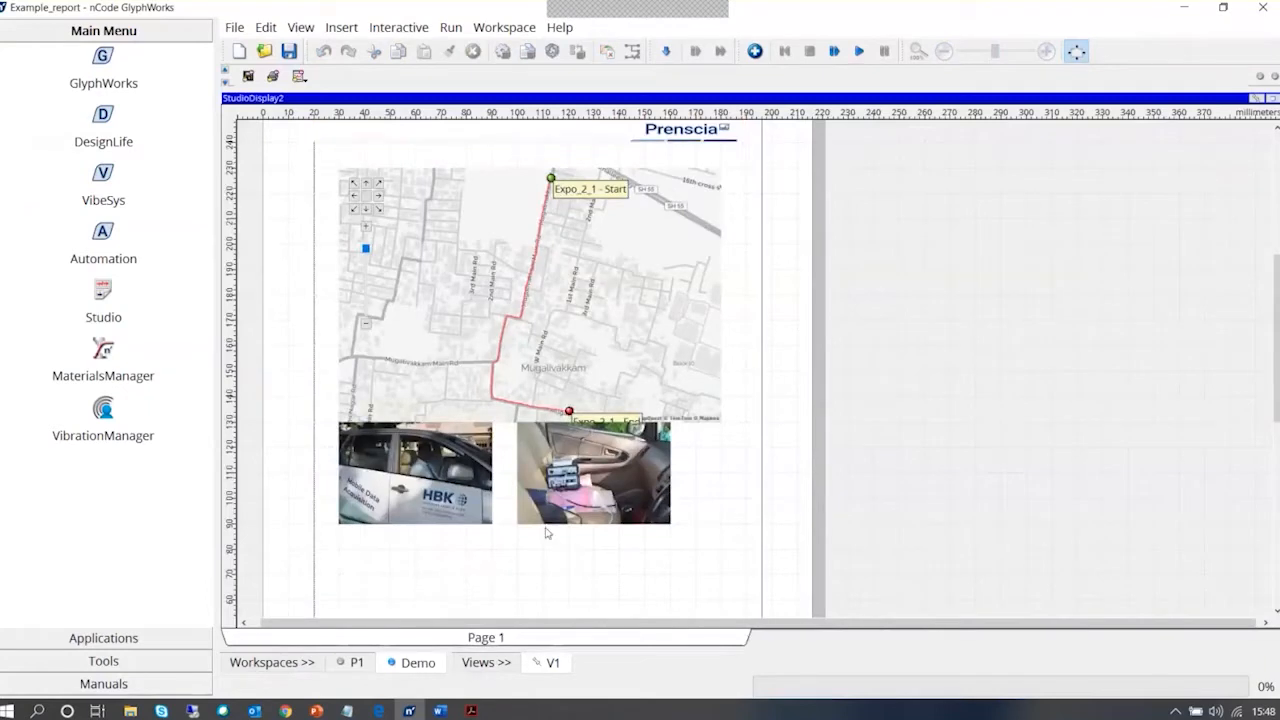
left_click(1270, 98)
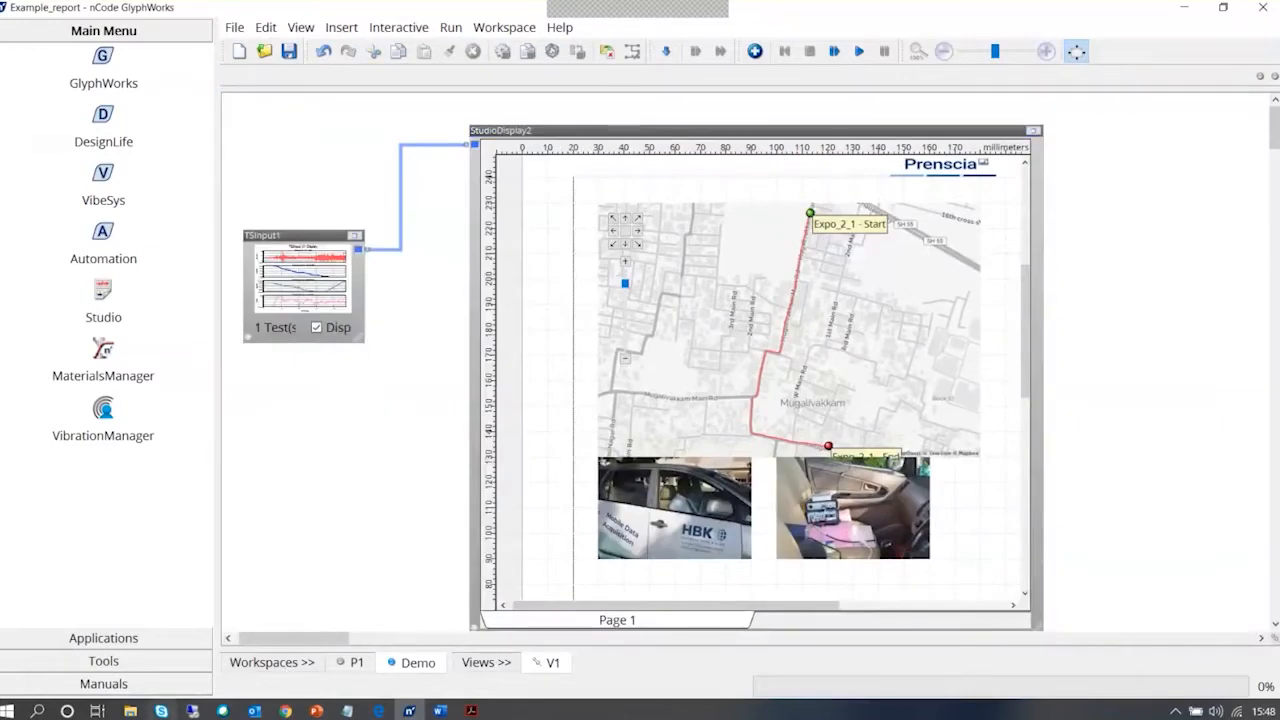
Open the Report with Table flow from the ncode flow folder in File Explorer, and move its Studio Display lower in the workspace
left_click(130, 710)
left_click(883, 257)
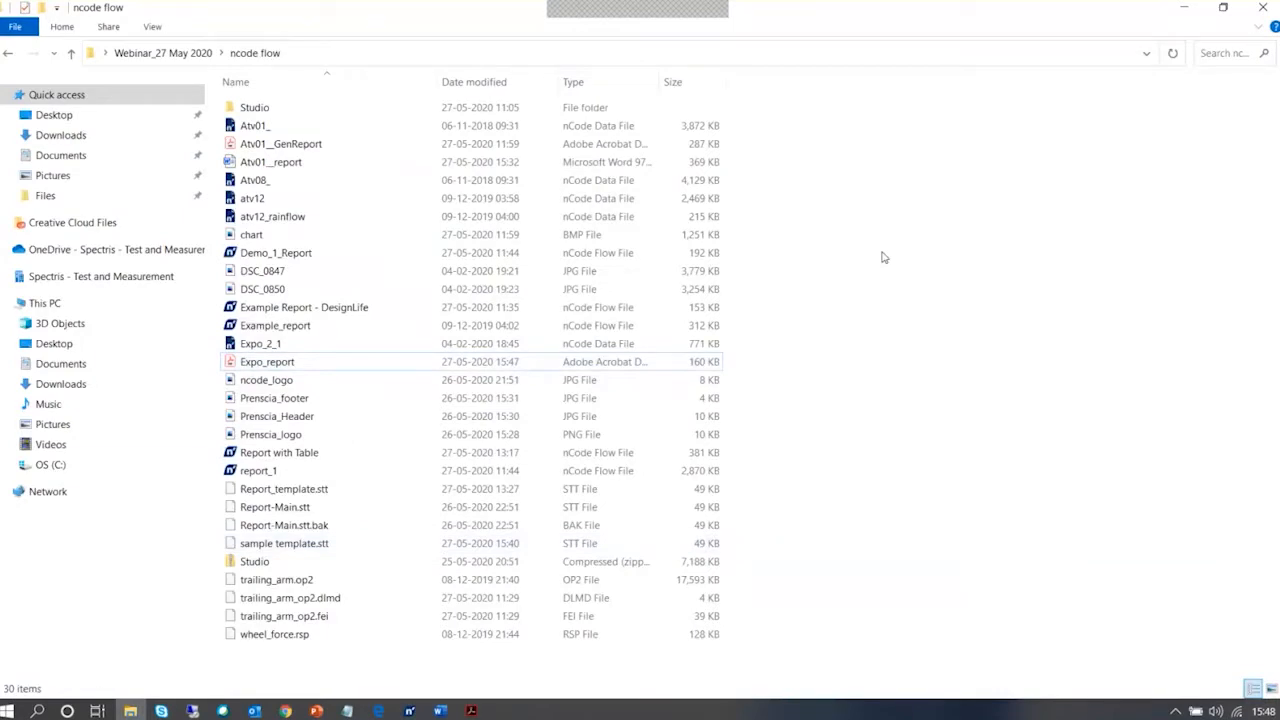
left_click(280, 456)
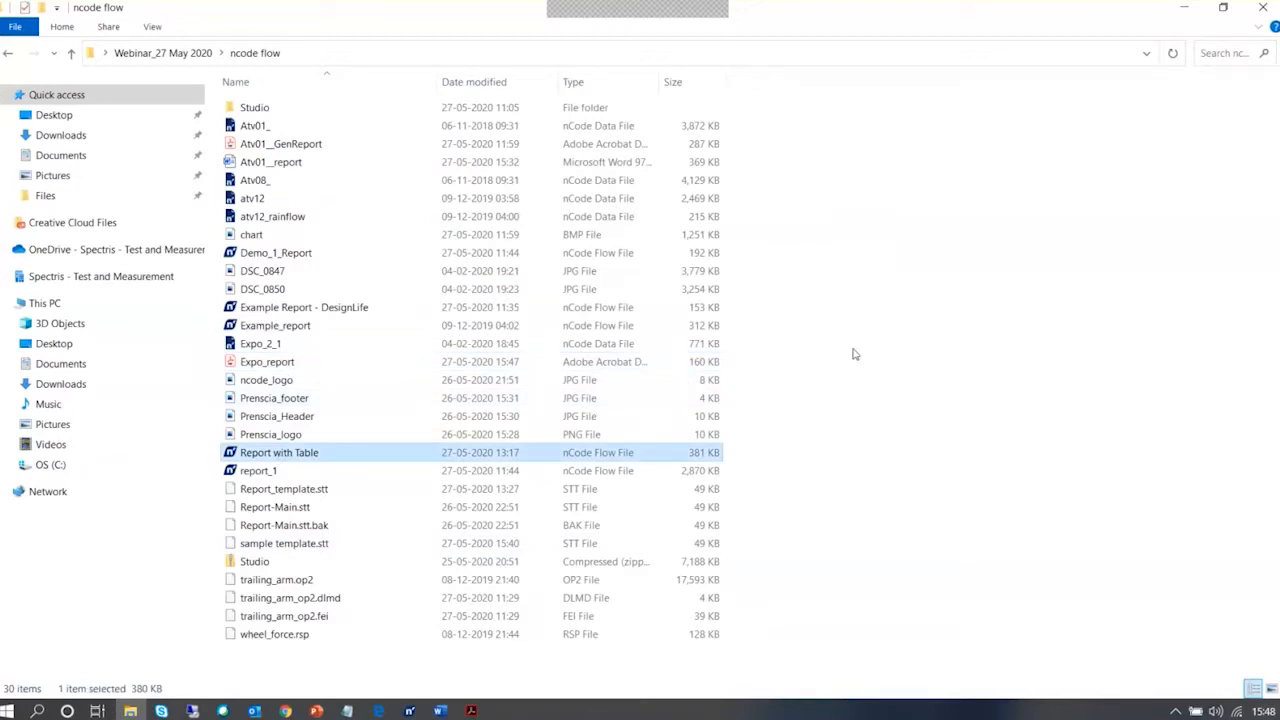
key("Return")
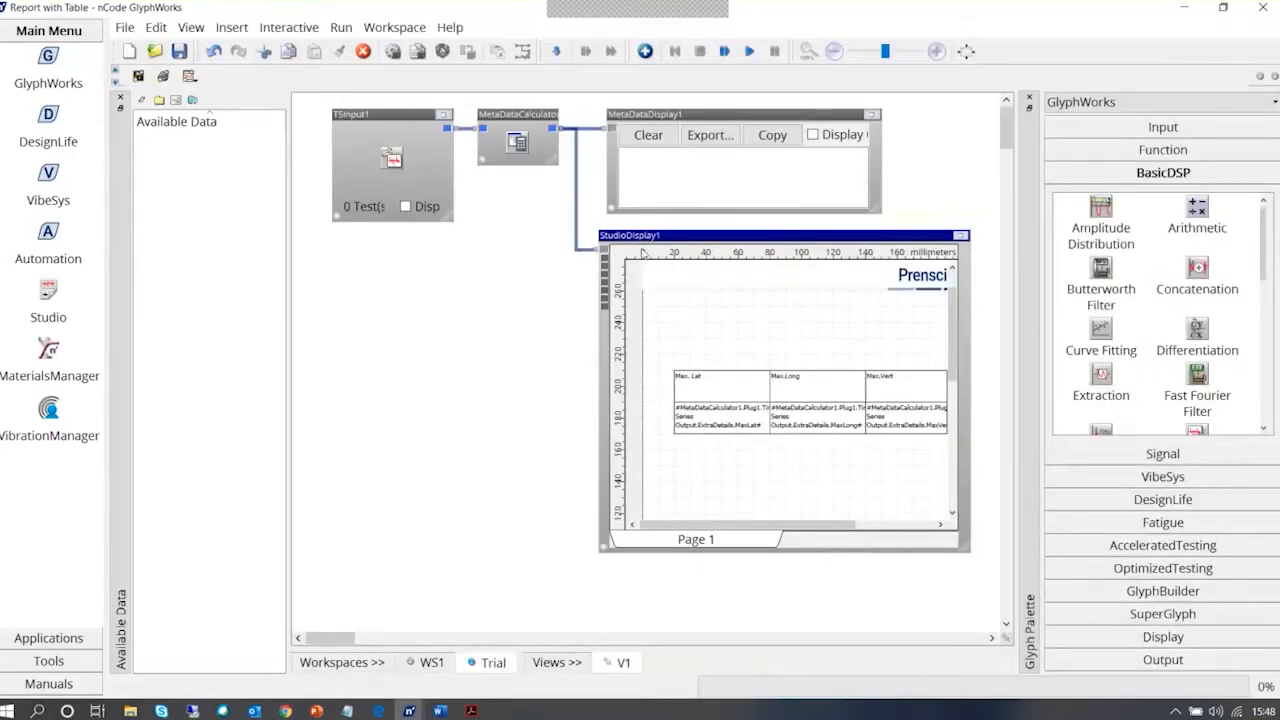
left_click_drag(643, 235, 659, 444)
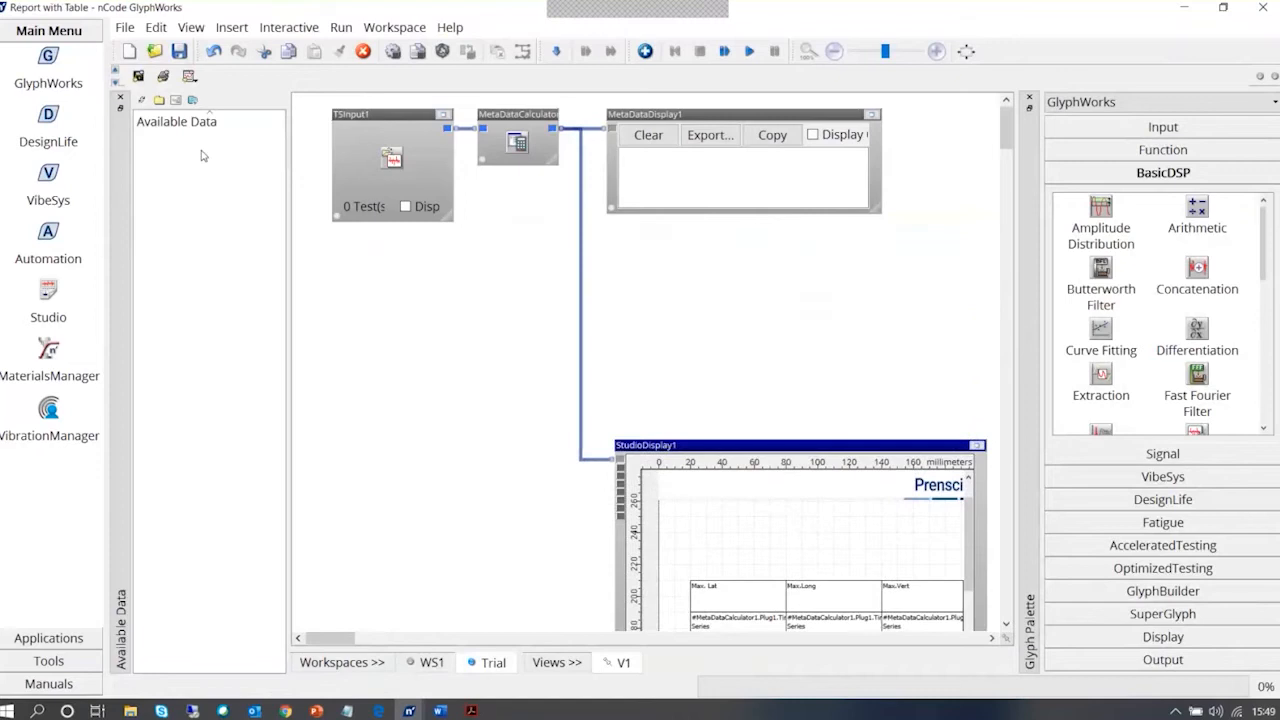
Load the available data files, assign the Atv08_.s3t time series to the time series input glyph, and run the flow
left_click(142, 98)
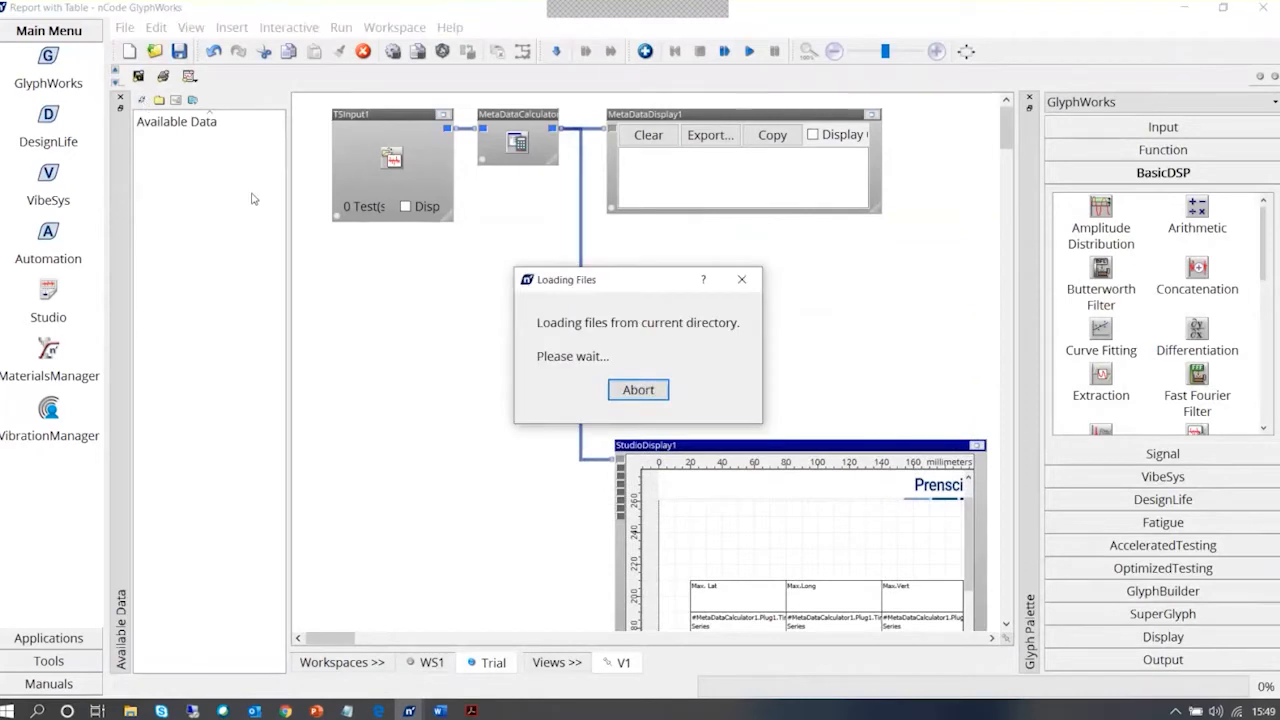
left_click(141, 179)
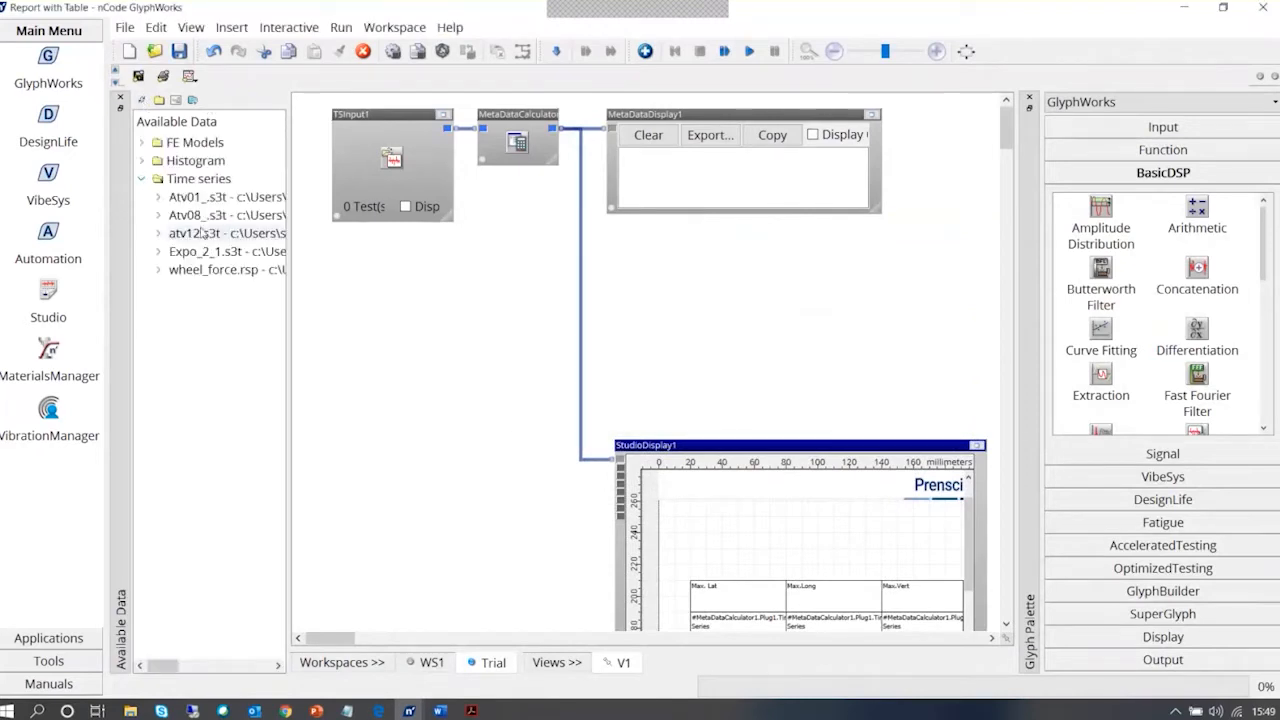
left_click(159, 216)
left_click_drag(175, 217, 390, 160)
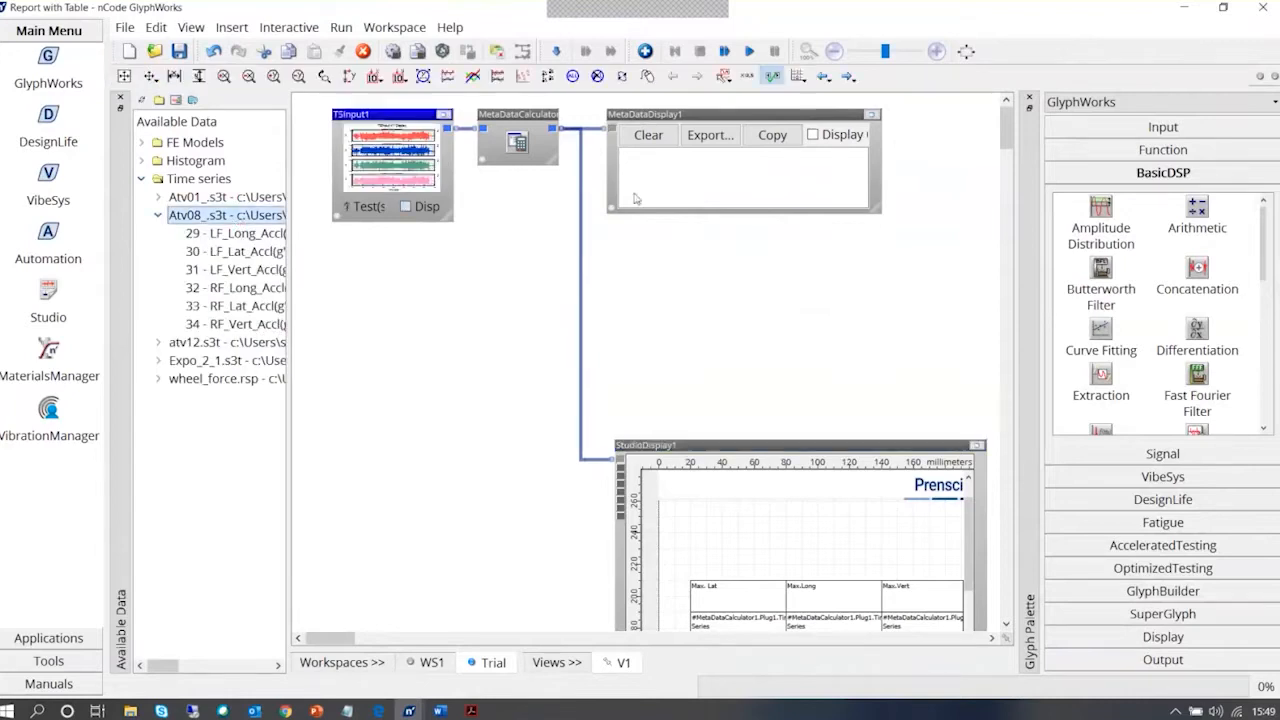
left_click(749, 51)
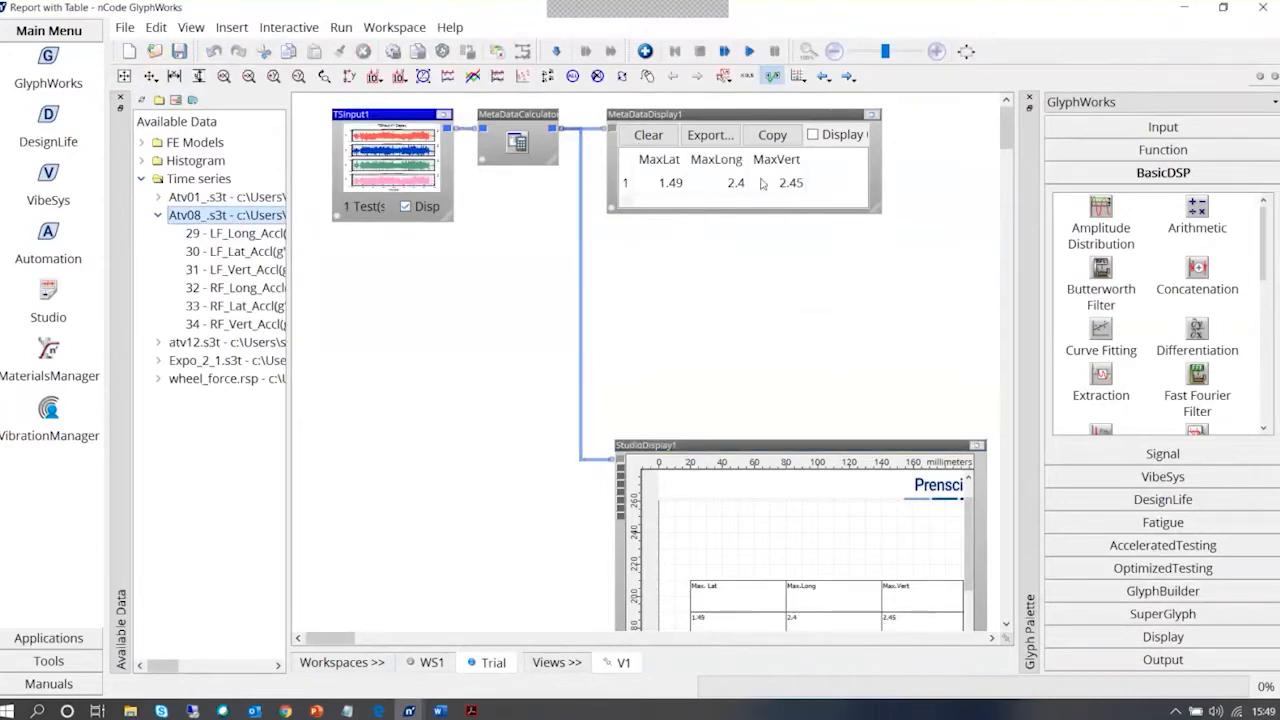
Enlarge the Metadata Display and examine its MaxLat, MaxLong and MaxVert results
left_click_drag(876, 215, 930, 357)
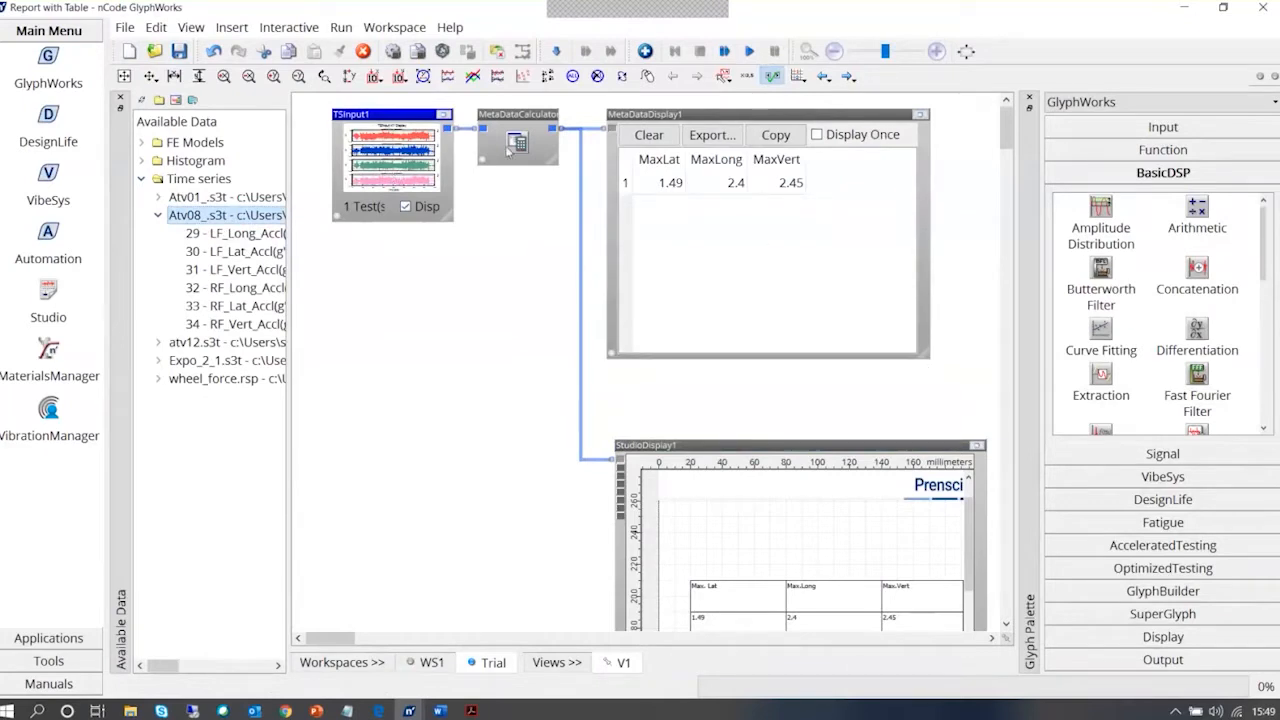
left_click(655, 184)
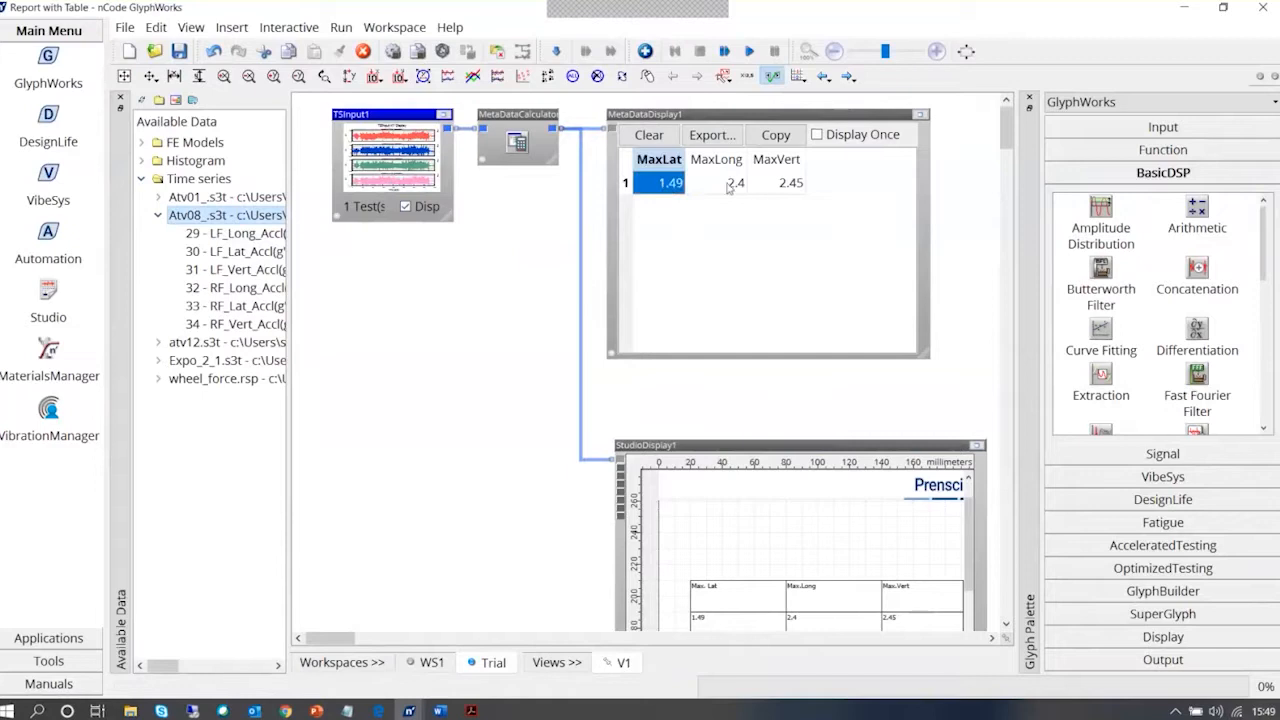
left_click(731, 186)
left_click(790, 185)
left_click(790, 250)
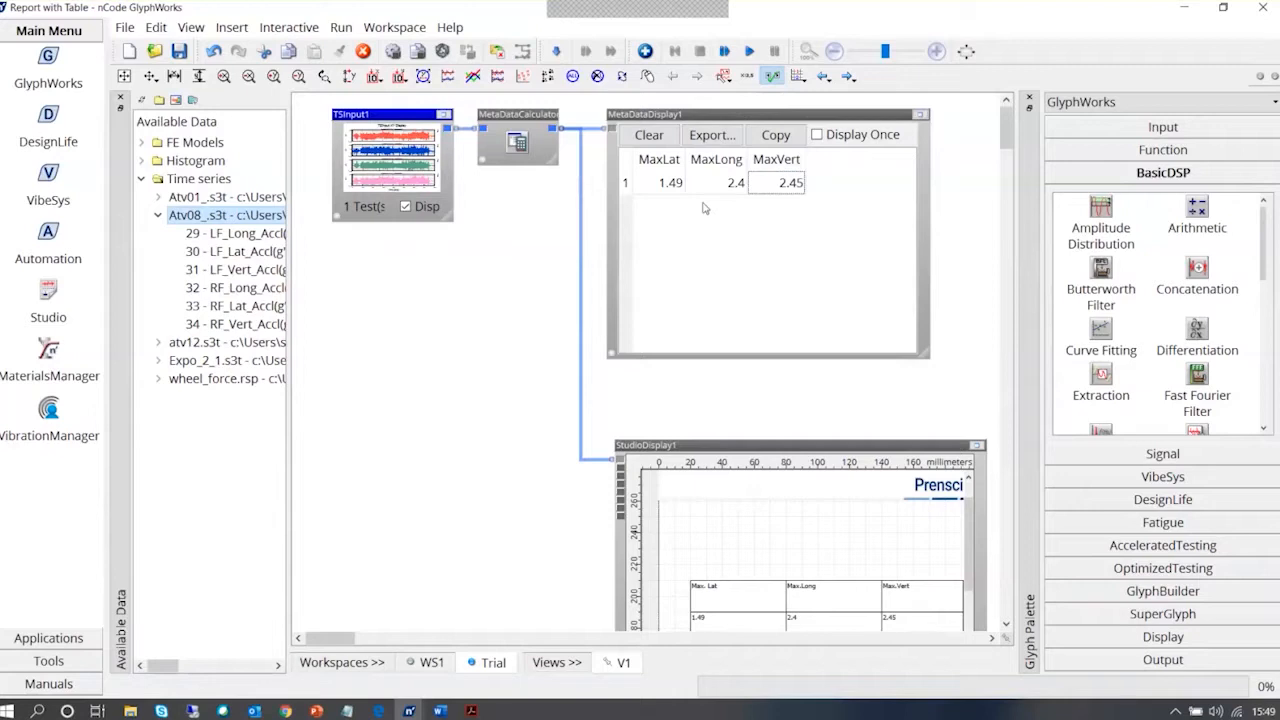
left_click(671, 190)
left_click(725, 189)
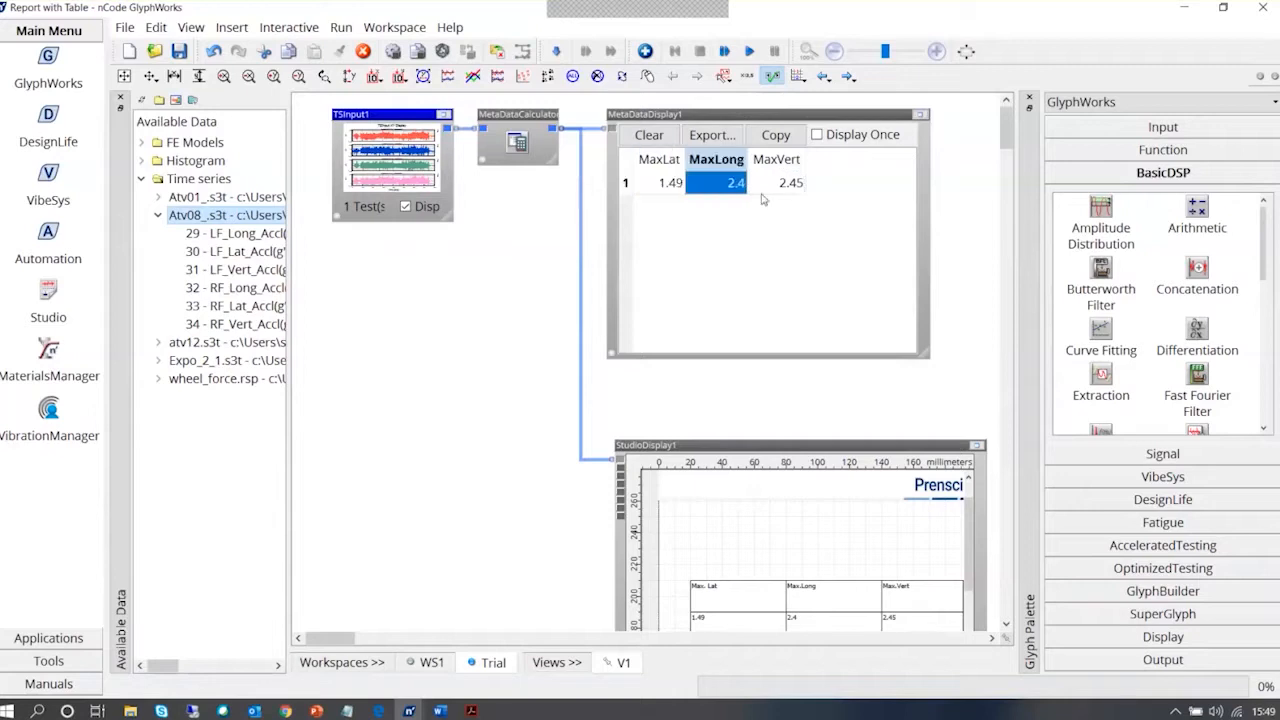
left_click(767, 190)
left_click(765, 277)
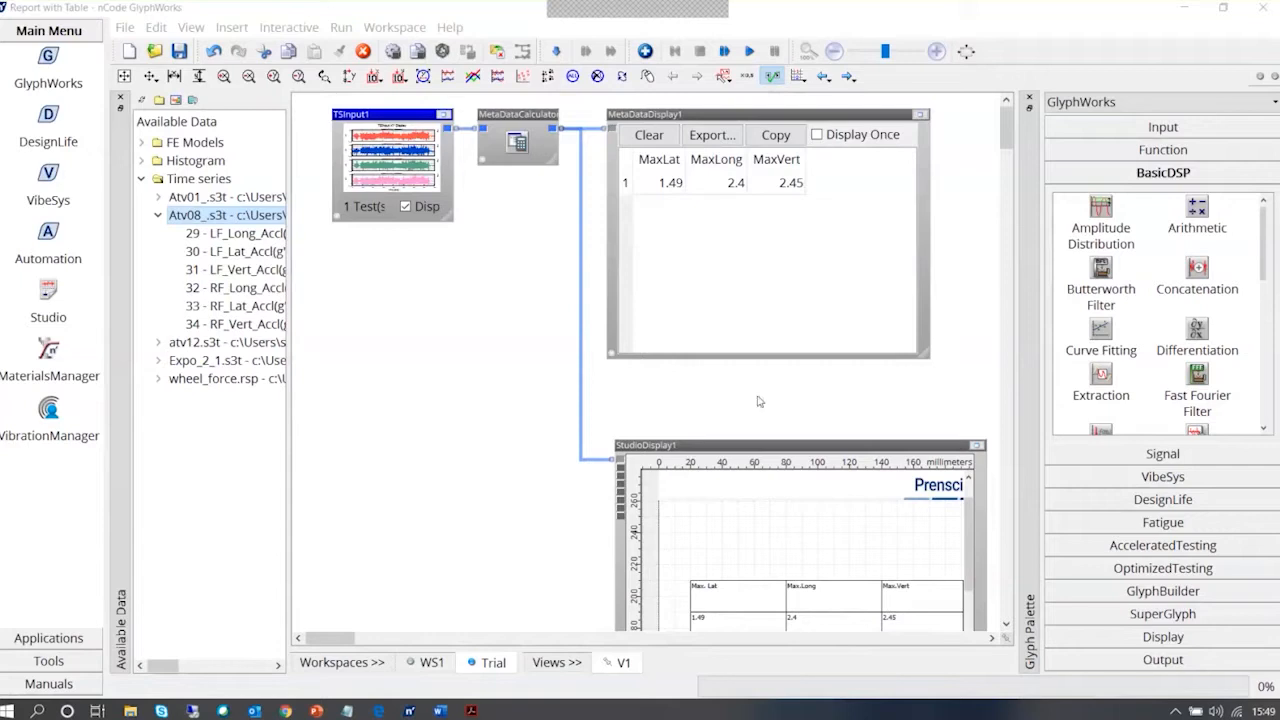
left_click(727, 220)
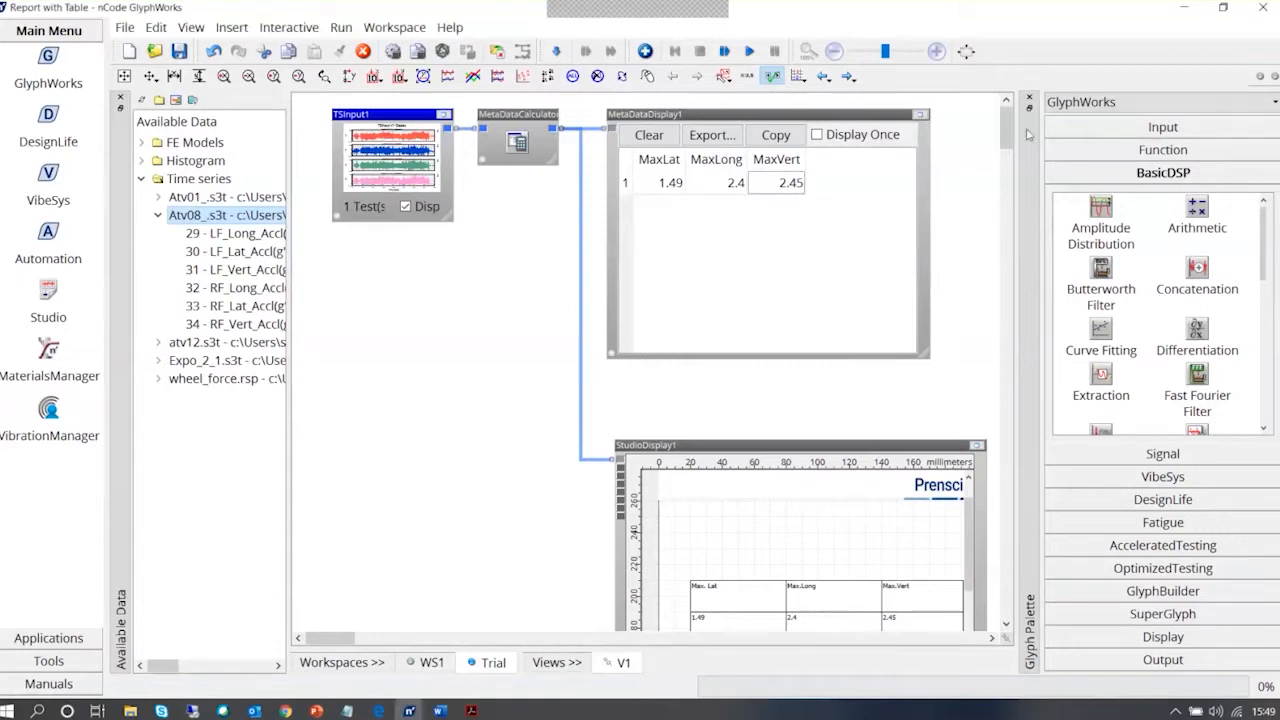
Review the maximum-values table in the existing Studio Display, and delete that Studio Display from the workspace
left_click_drag(1008, 128, 1008, 140)
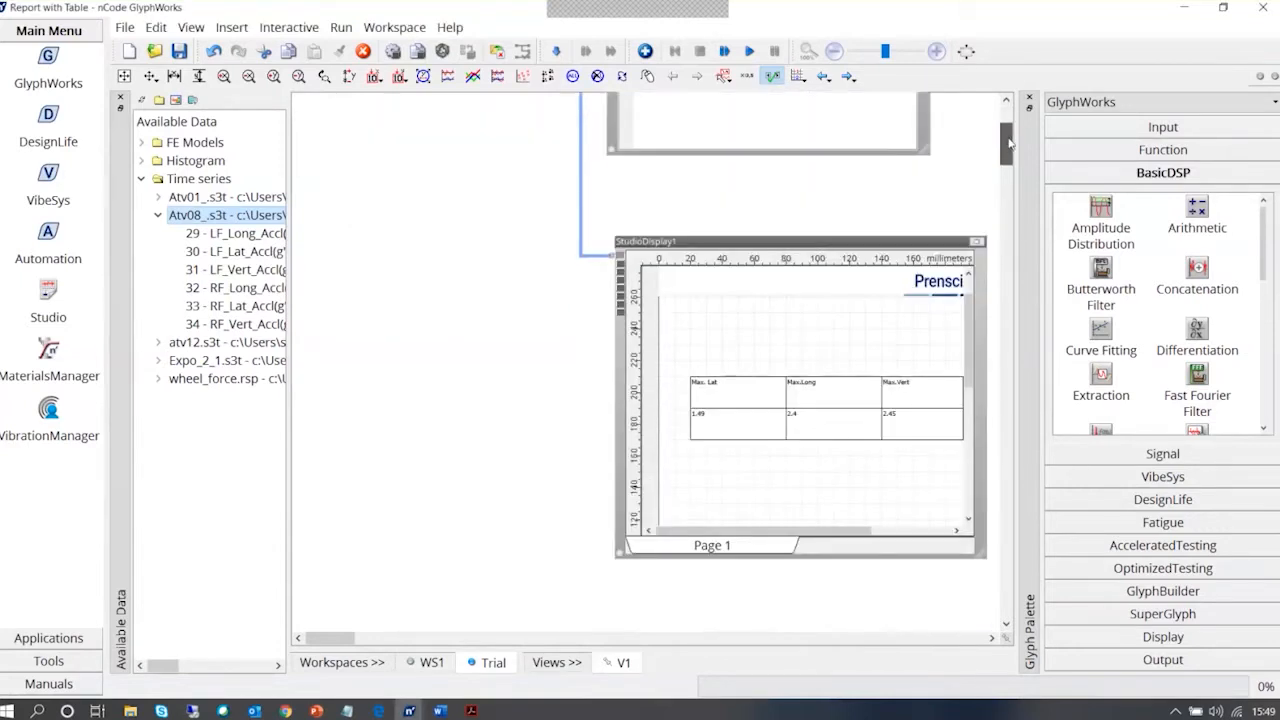
left_click(824, 248)
left_click_drag(812, 214, 812, 198)
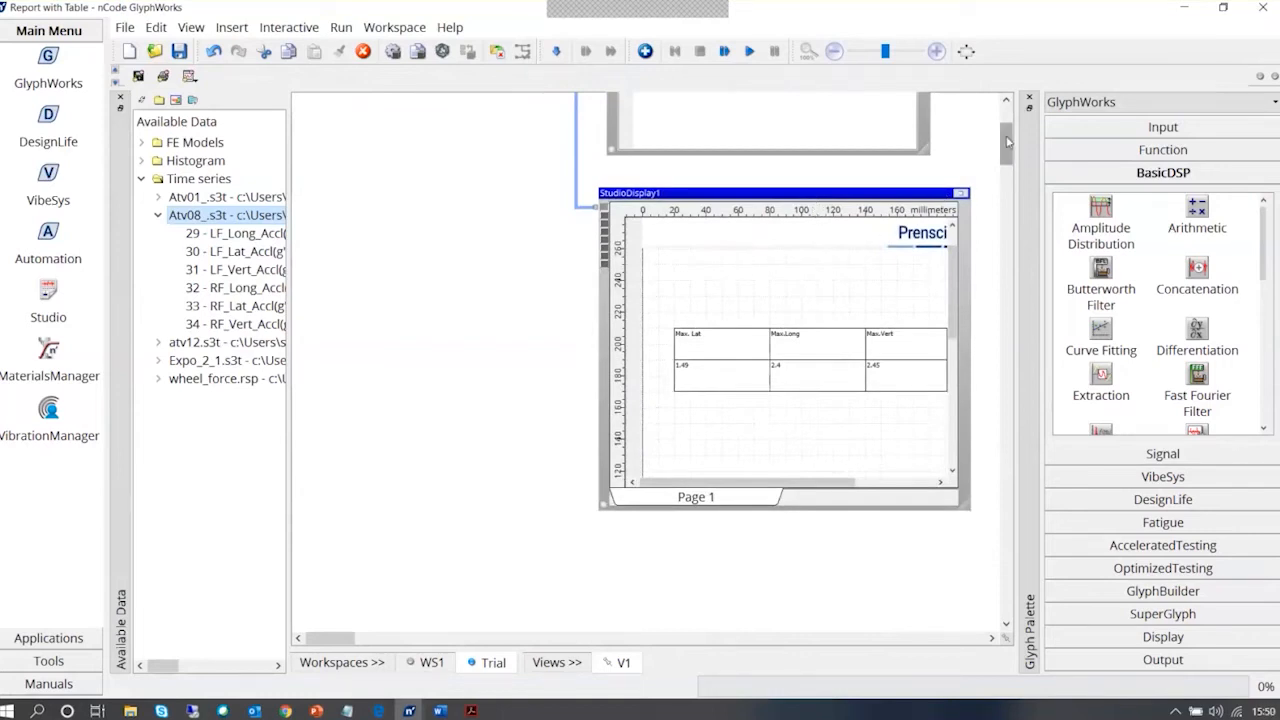
scroll(1006, 130, "up", 3)
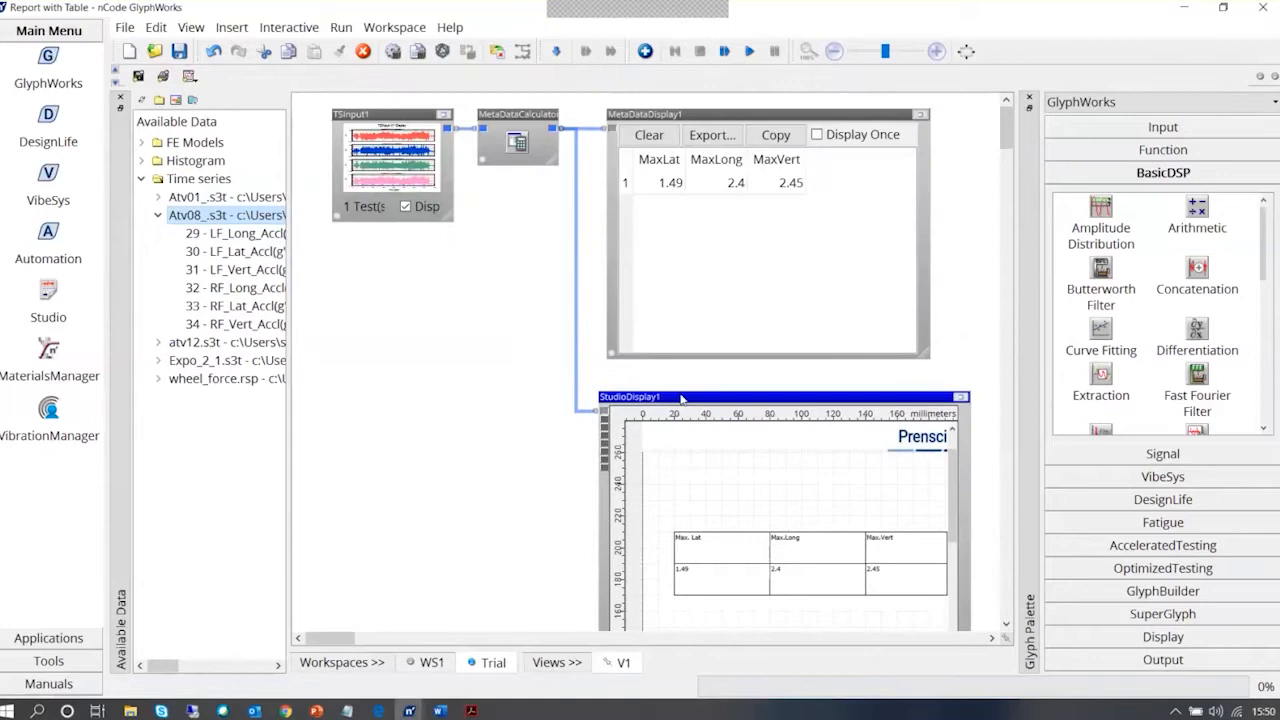
key("Delete")
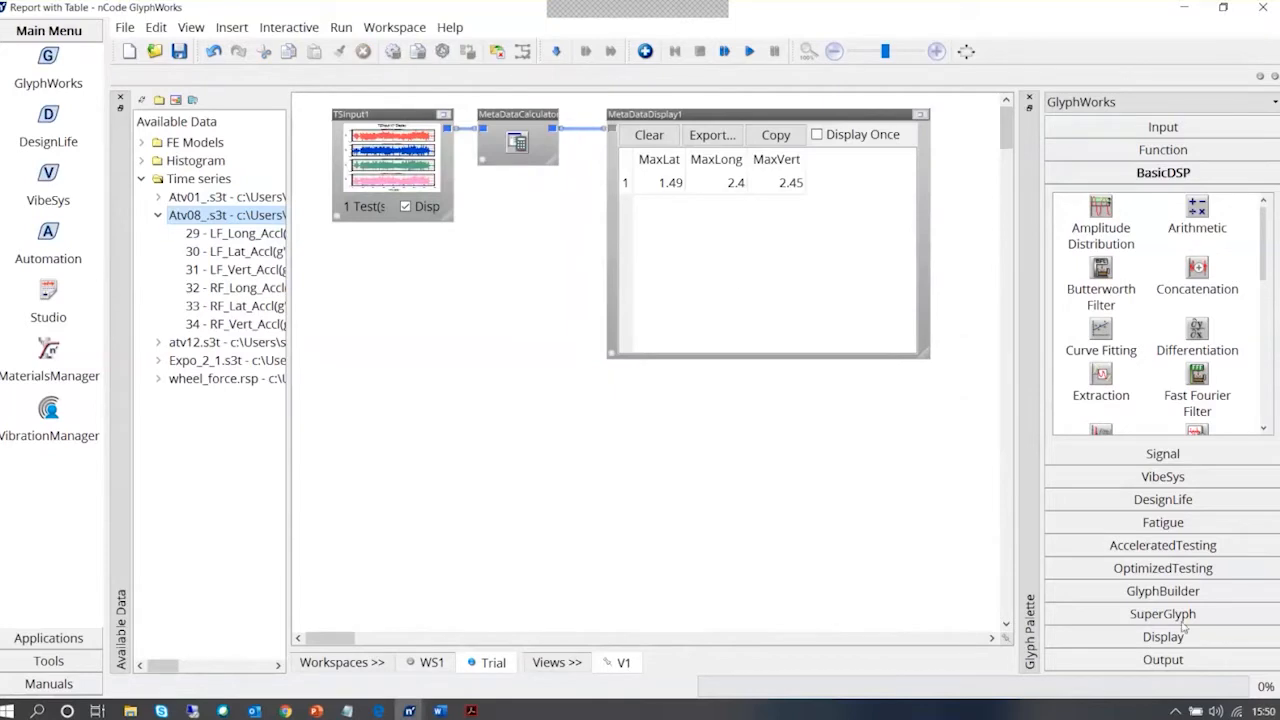
Add a new Studio Display glyph below the Metadata Display and maximise it
left_click(1163, 614)
left_click(1163, 640)
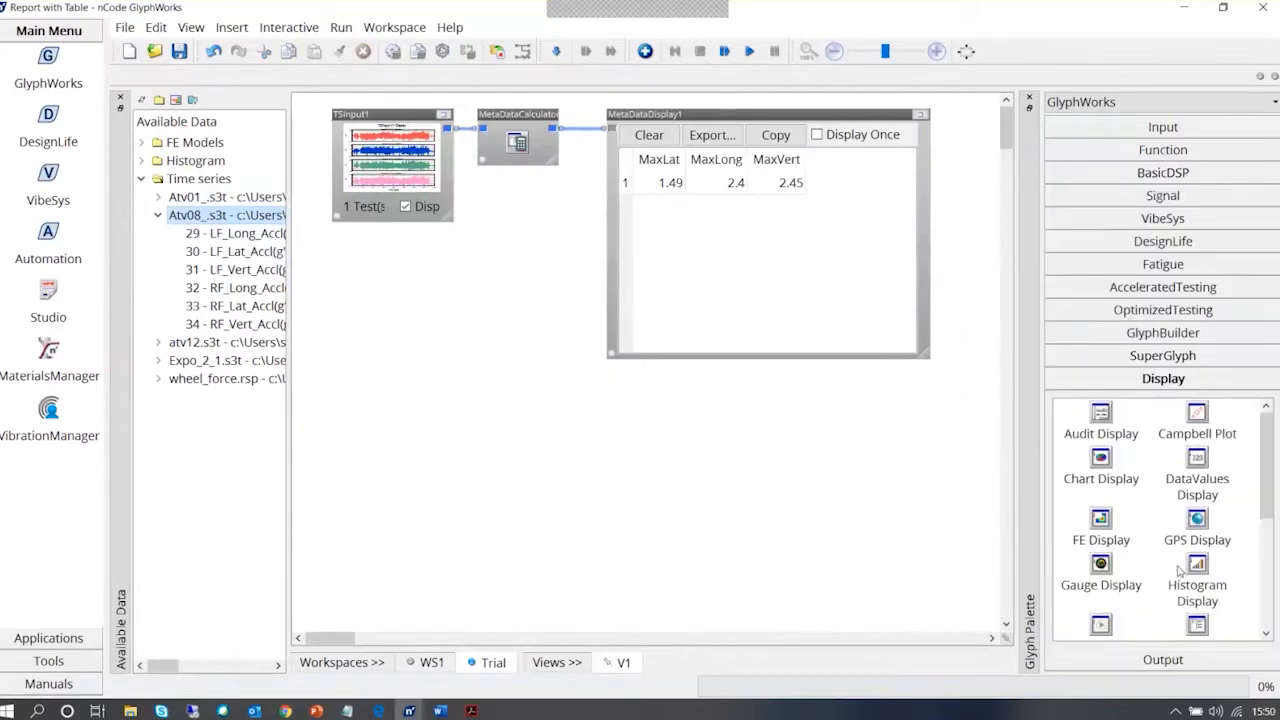
scroll(1146, 567, "down", 1)
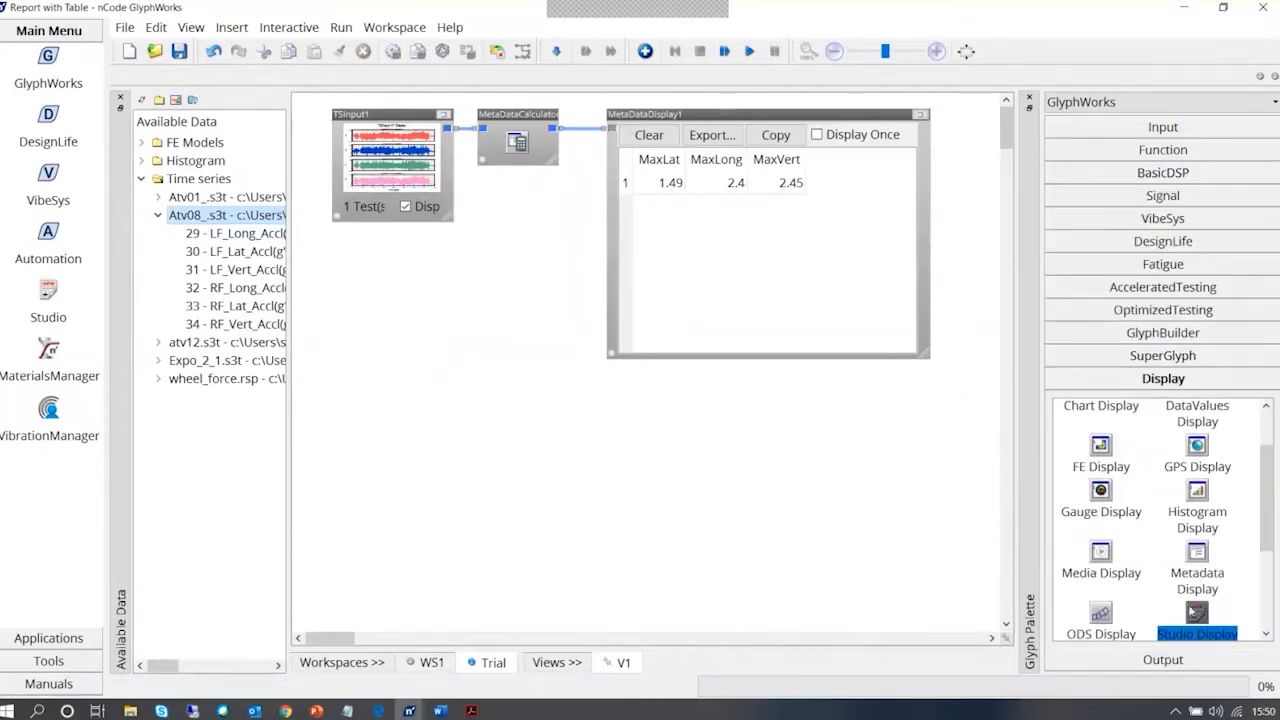
left_click_drag(1194, 616, 586, 389)
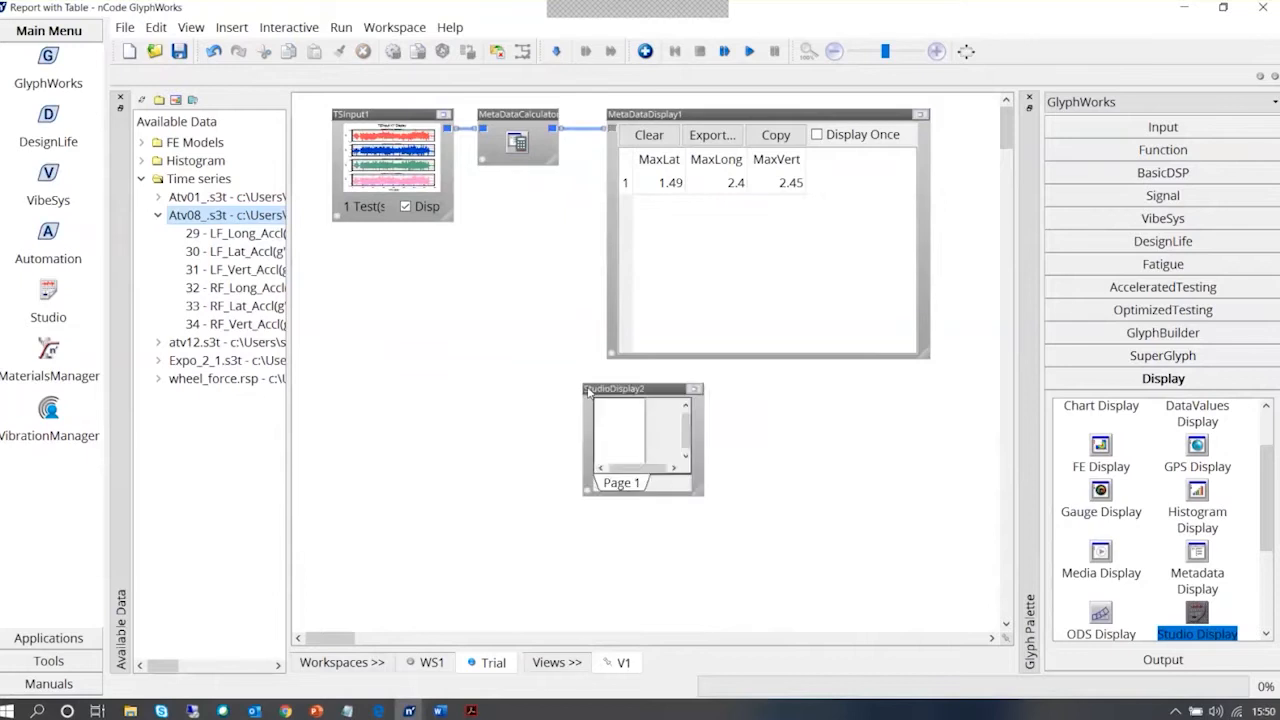
left_click(694, 390)
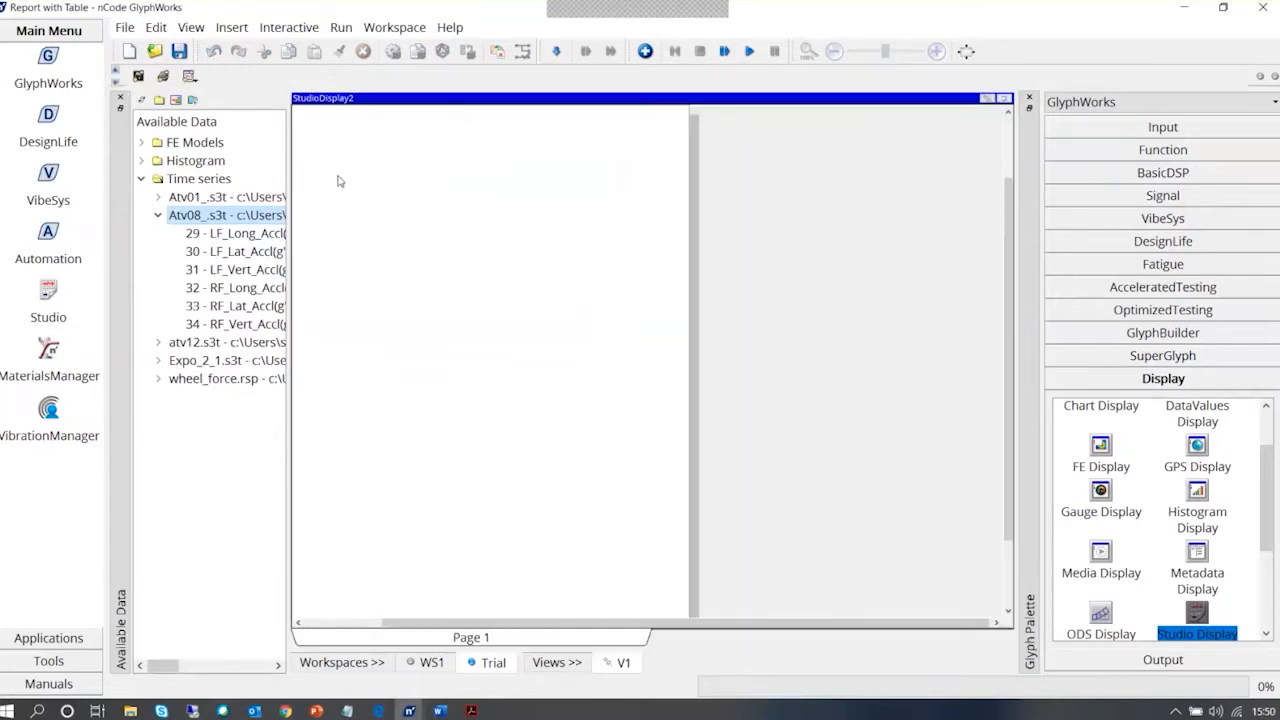
right_click(338, 181)
key("Escape")
left_click(232, 27)
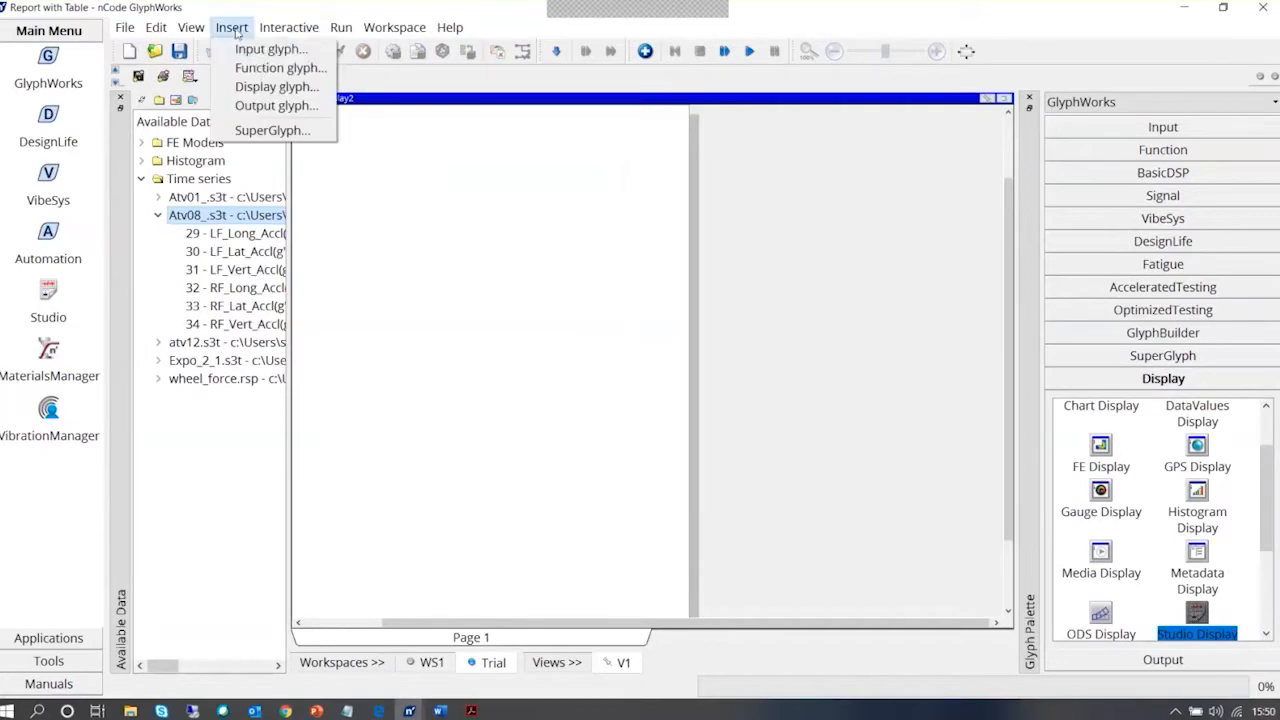
left_click(393, 173)
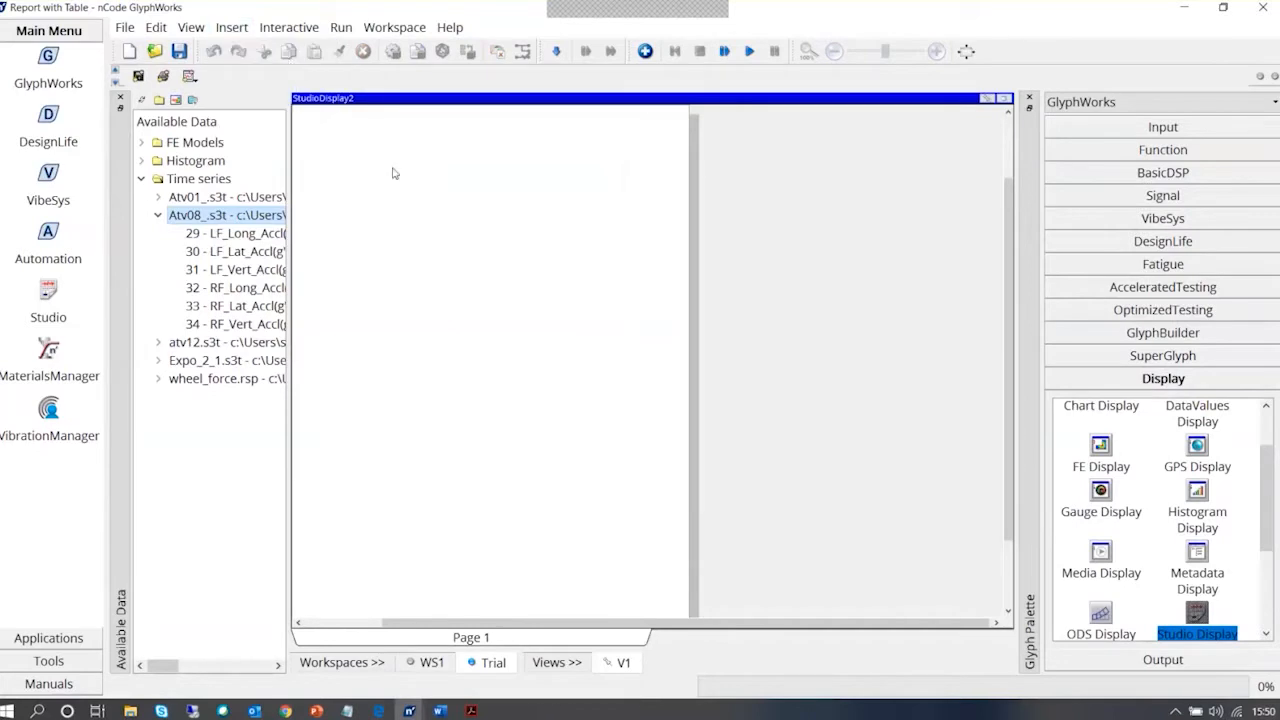
Apply the Report-Main.stt template from the ncode flow folder to the new Studio Display through its properties
double_click(518, 261)
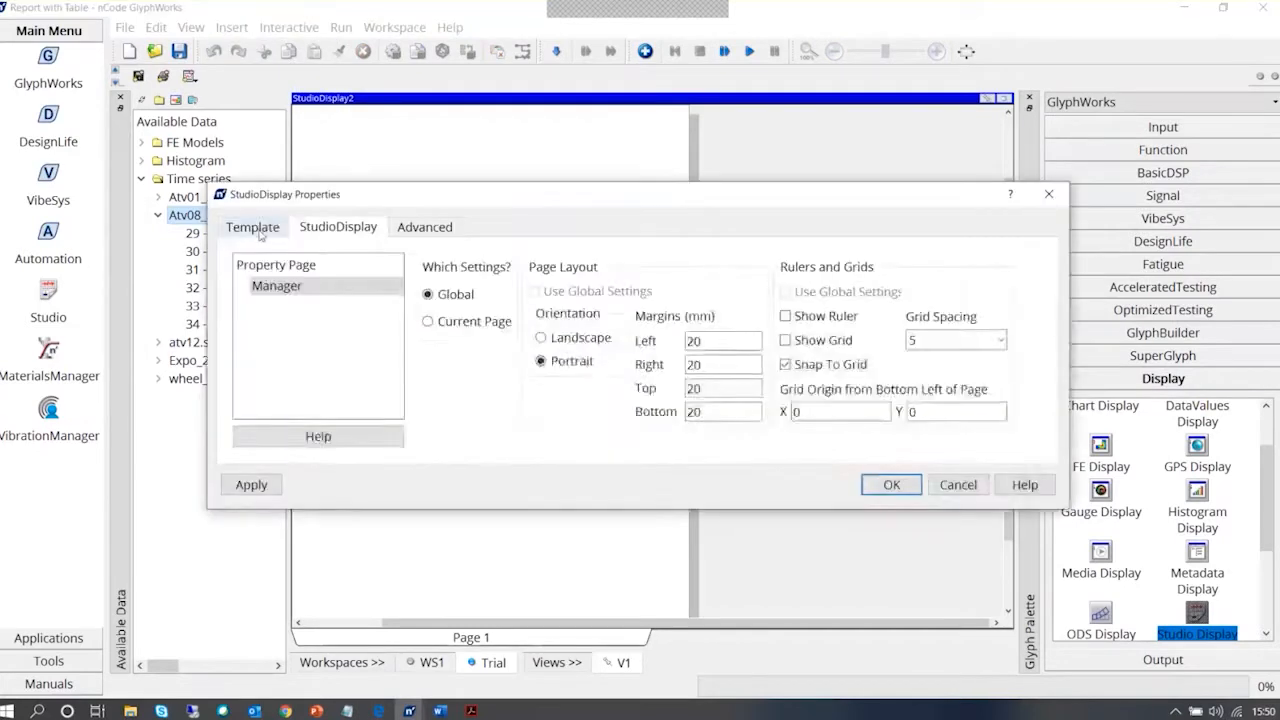
left_click(258, 230)
left_click(1009, 281)
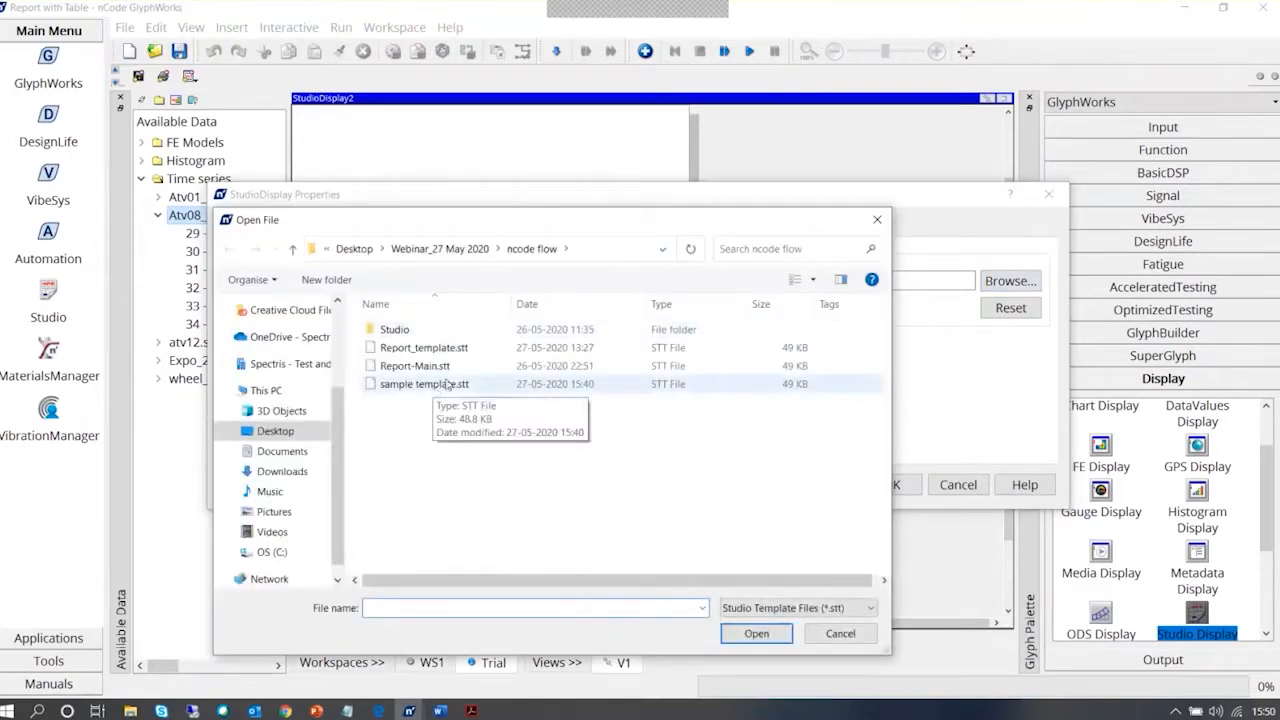
double_click(445, 370)
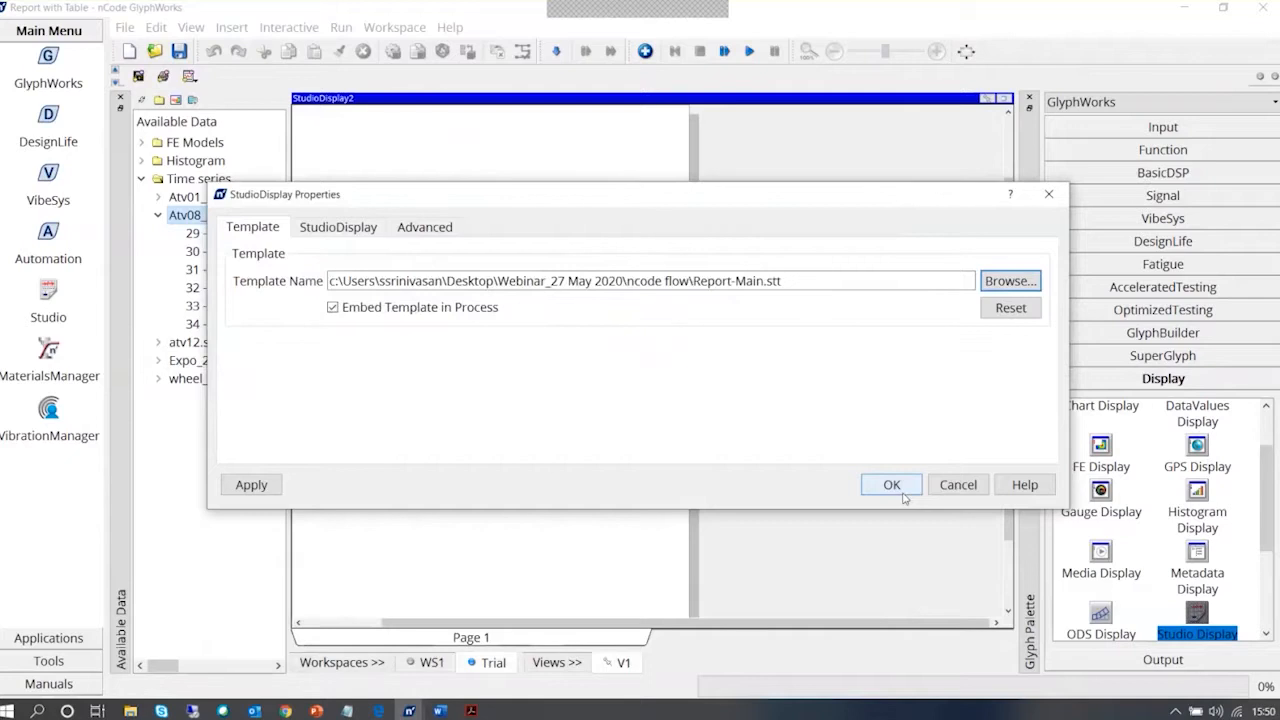
left_click(903, 493)
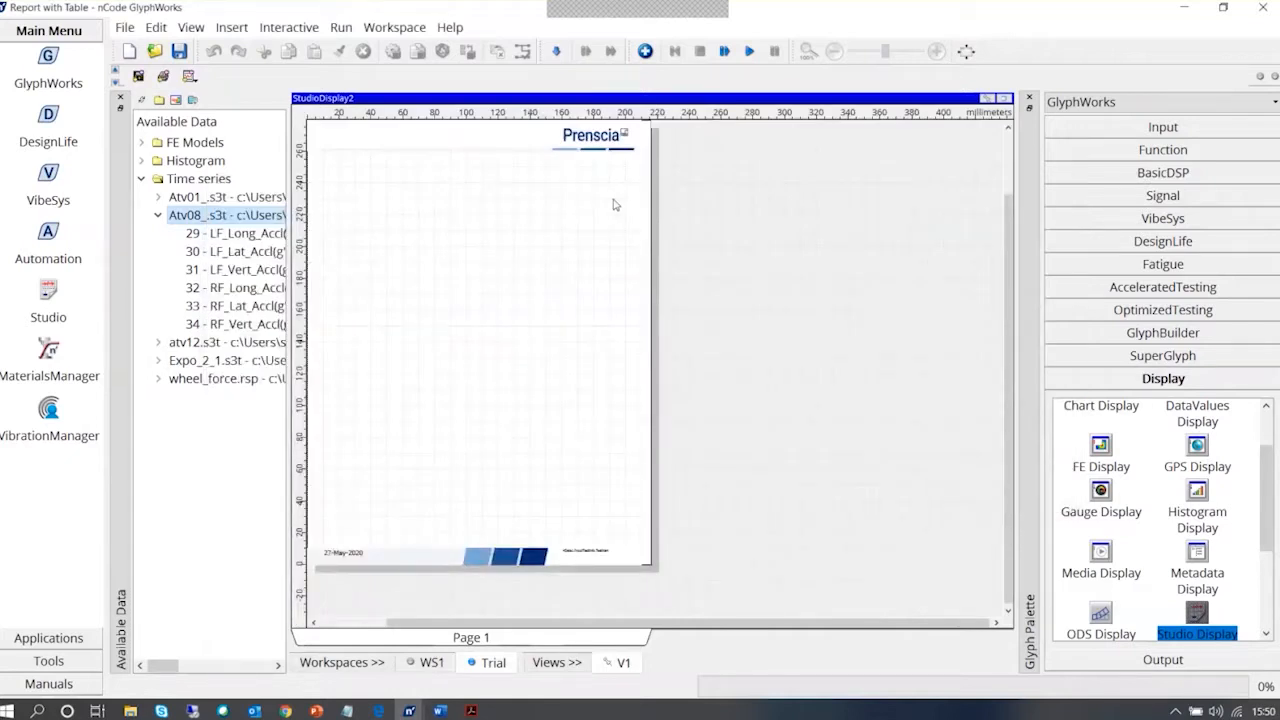
Try a Table Display on the Studio report page, and delete it
left_click(1005, 98)
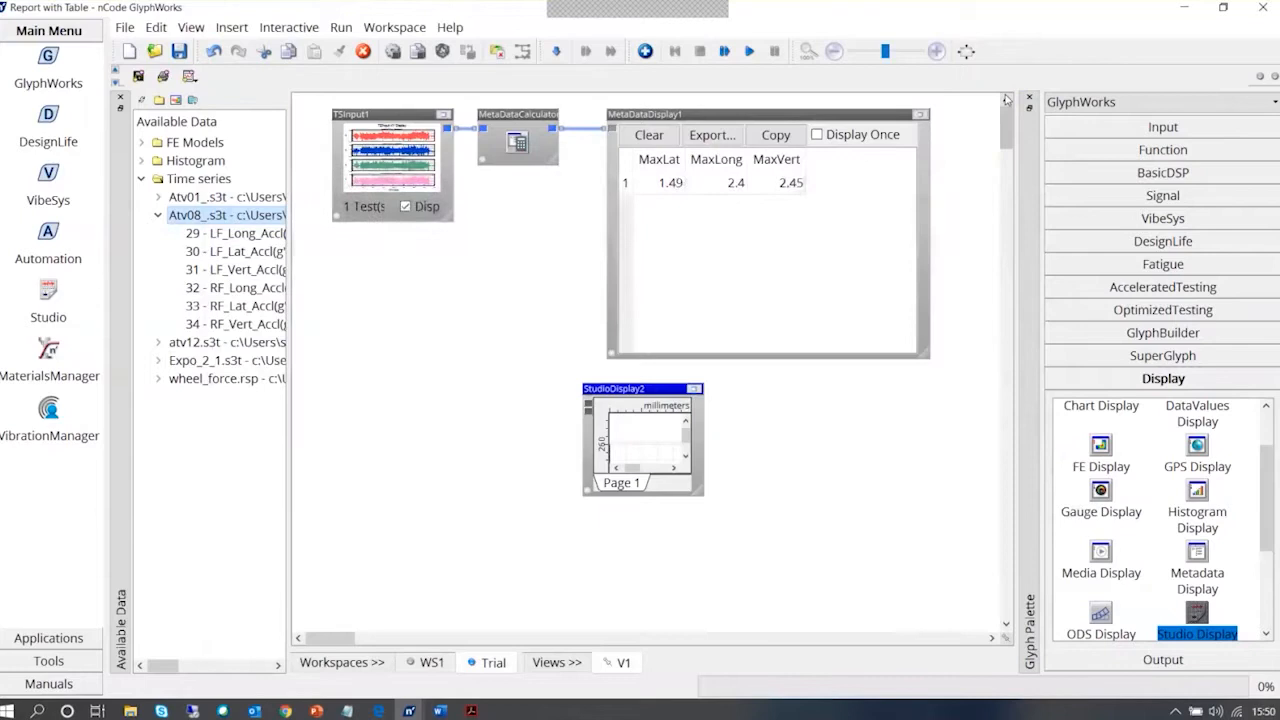
left_click(696, 389)
right_click(356, 207)
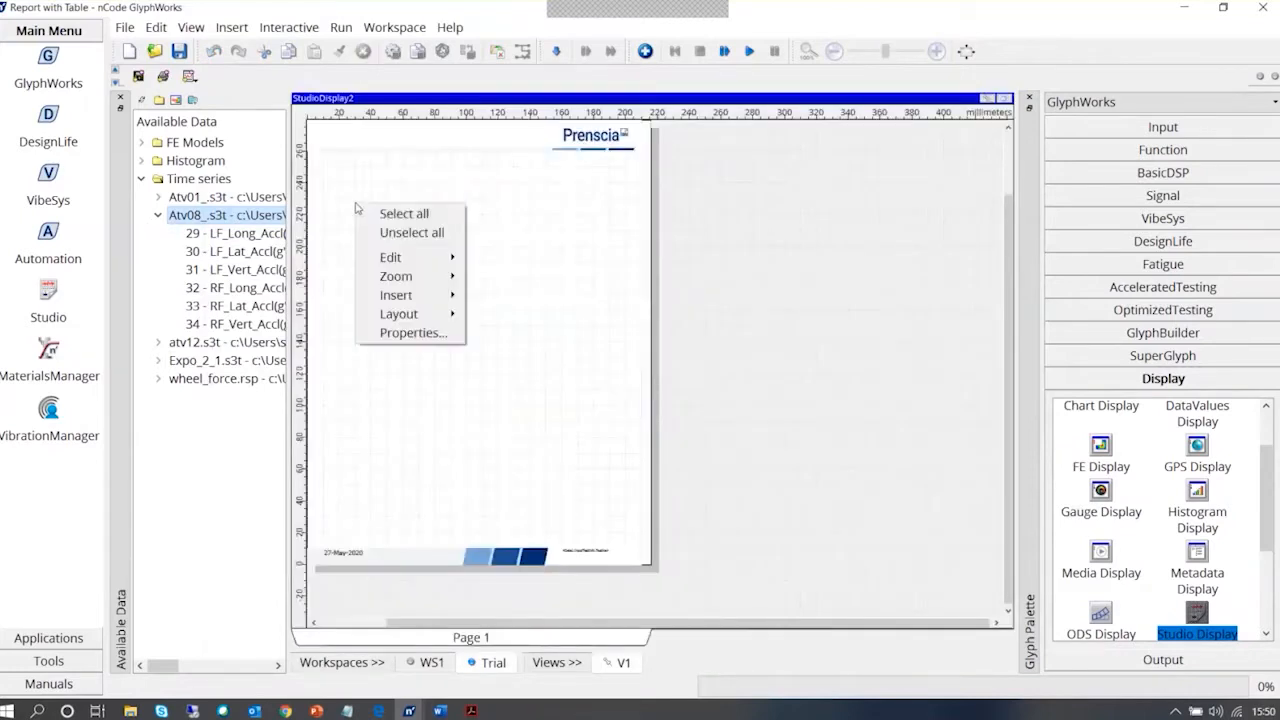
mouse_move(400, 302)
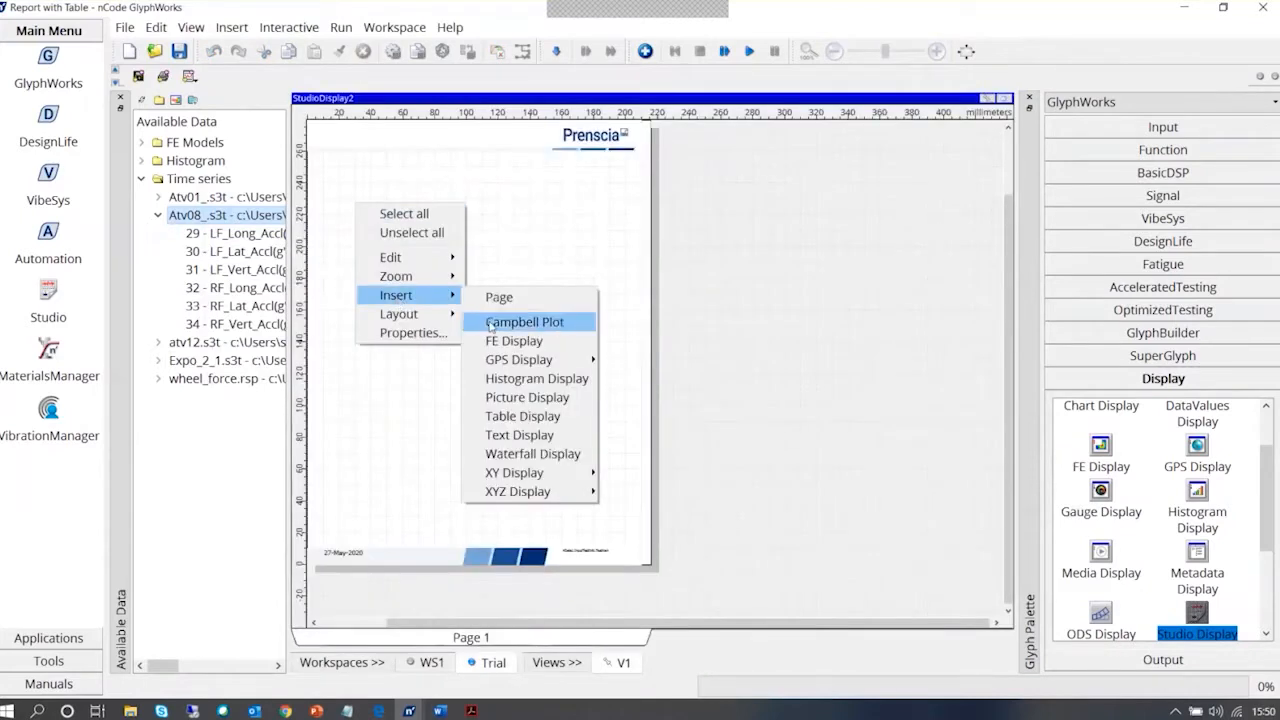
left_click(525, 416)
left_click(474, 233)
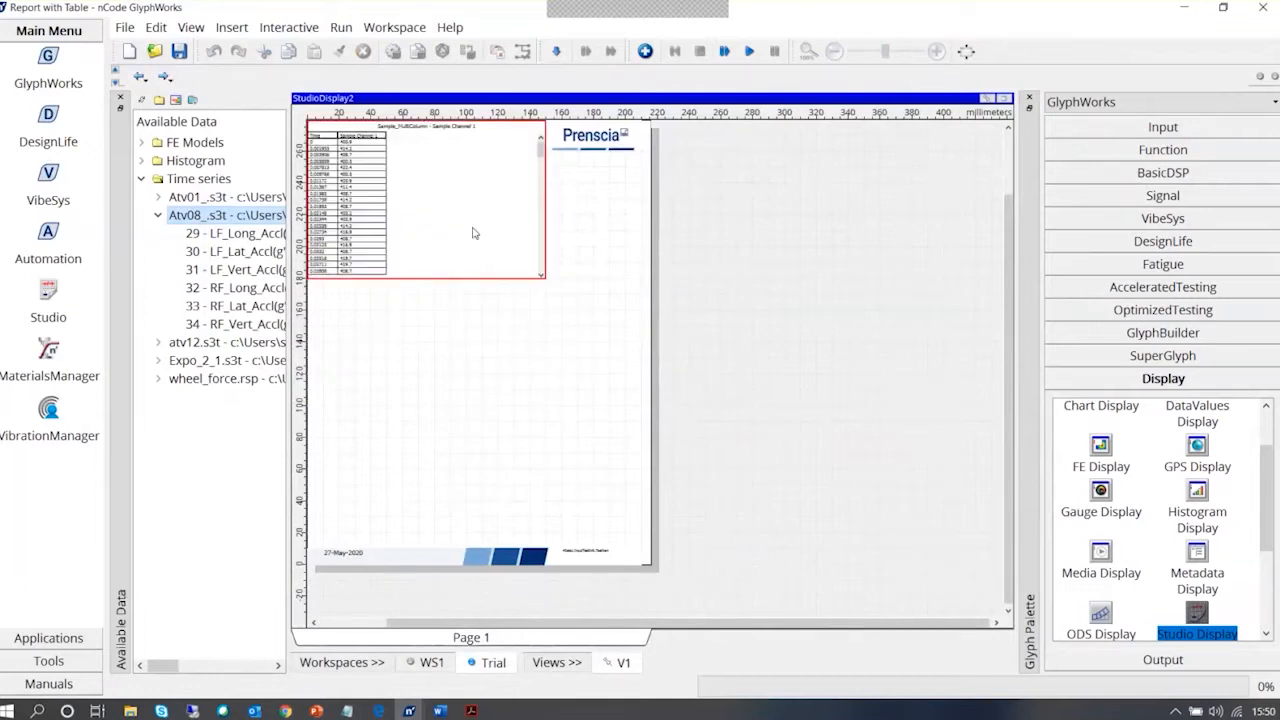
key("Delete")
Insert an empty Text Display with input pads and place it below the page header, about 60 by 40 mm
right_click(401, 195)
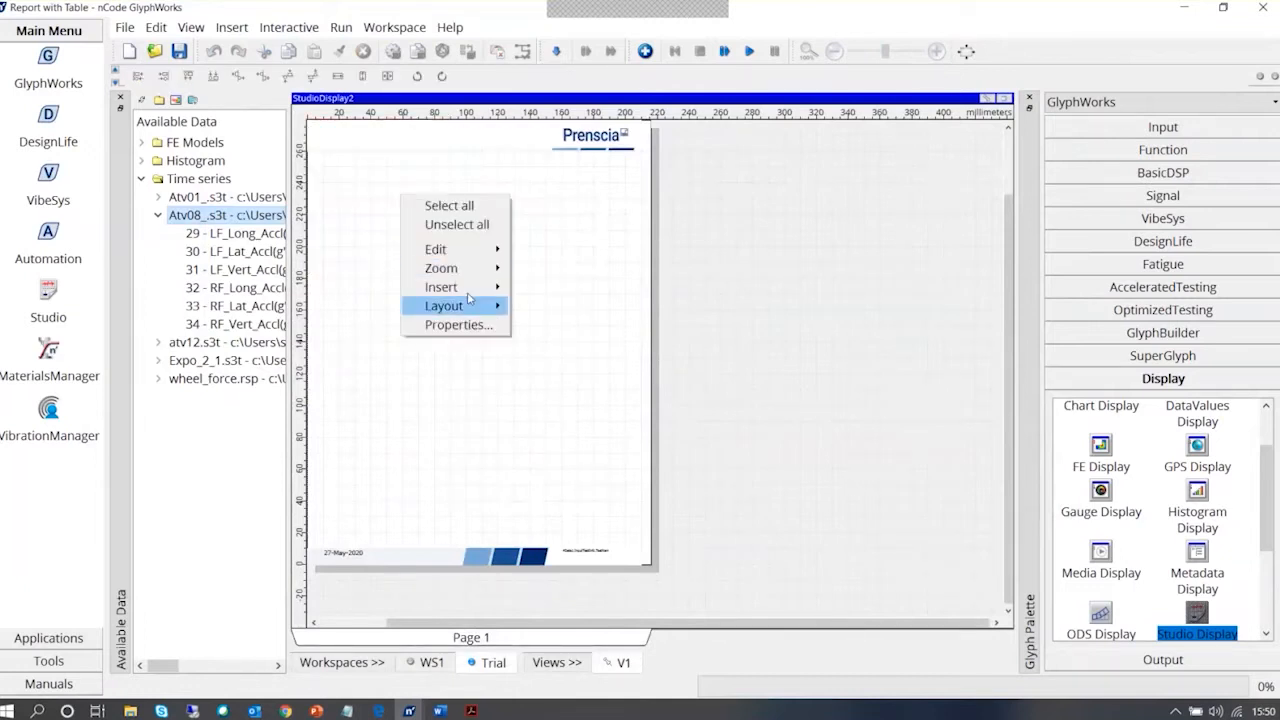
mouse_move(468, 288)
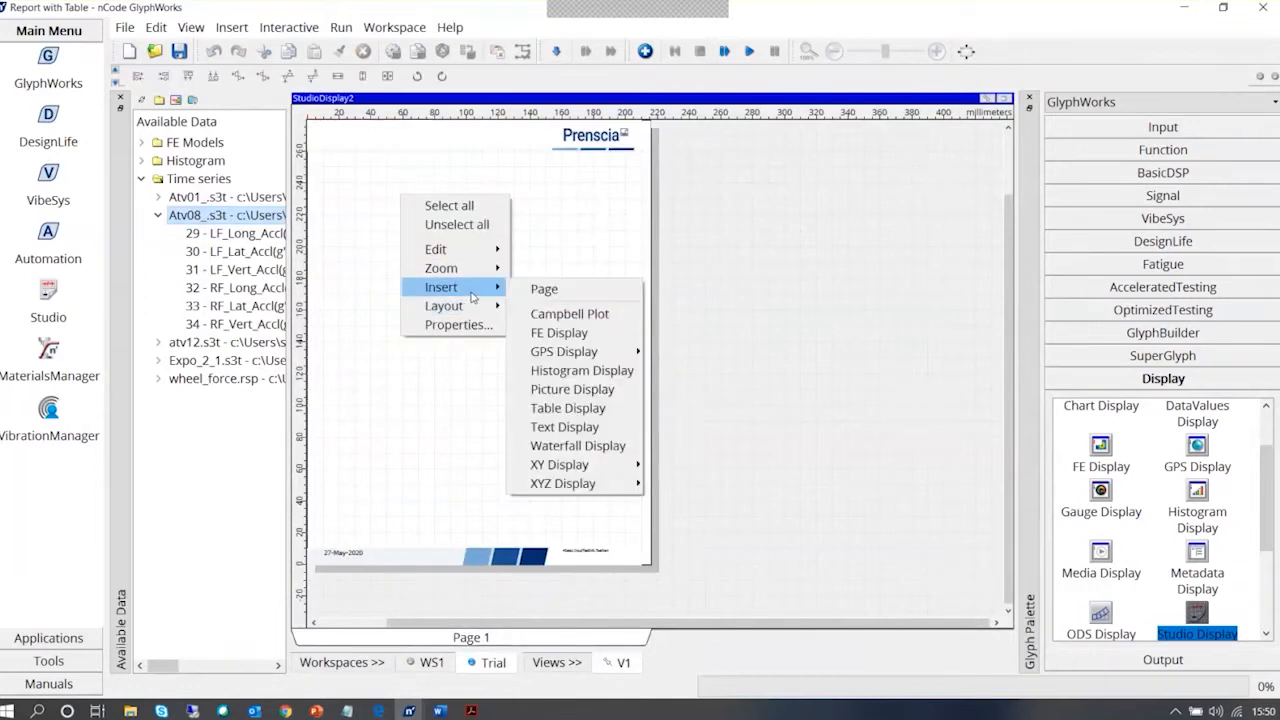
left_click(592, 427)
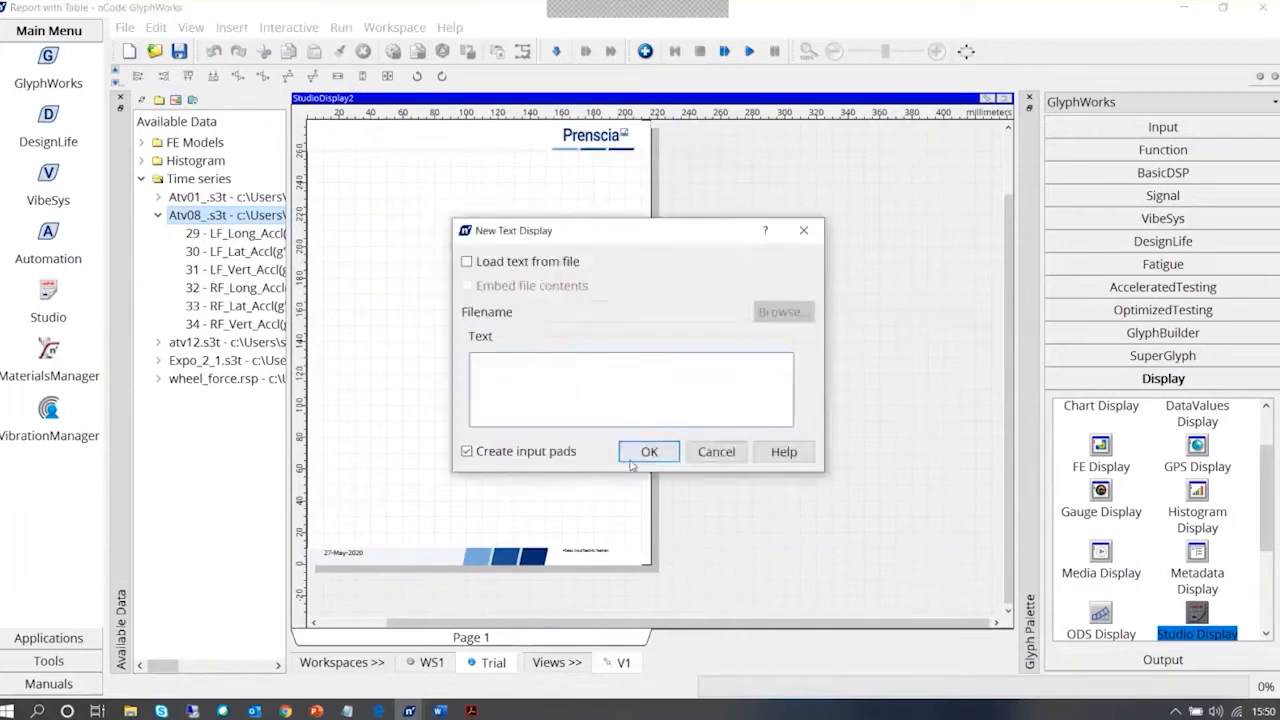
key("Return")
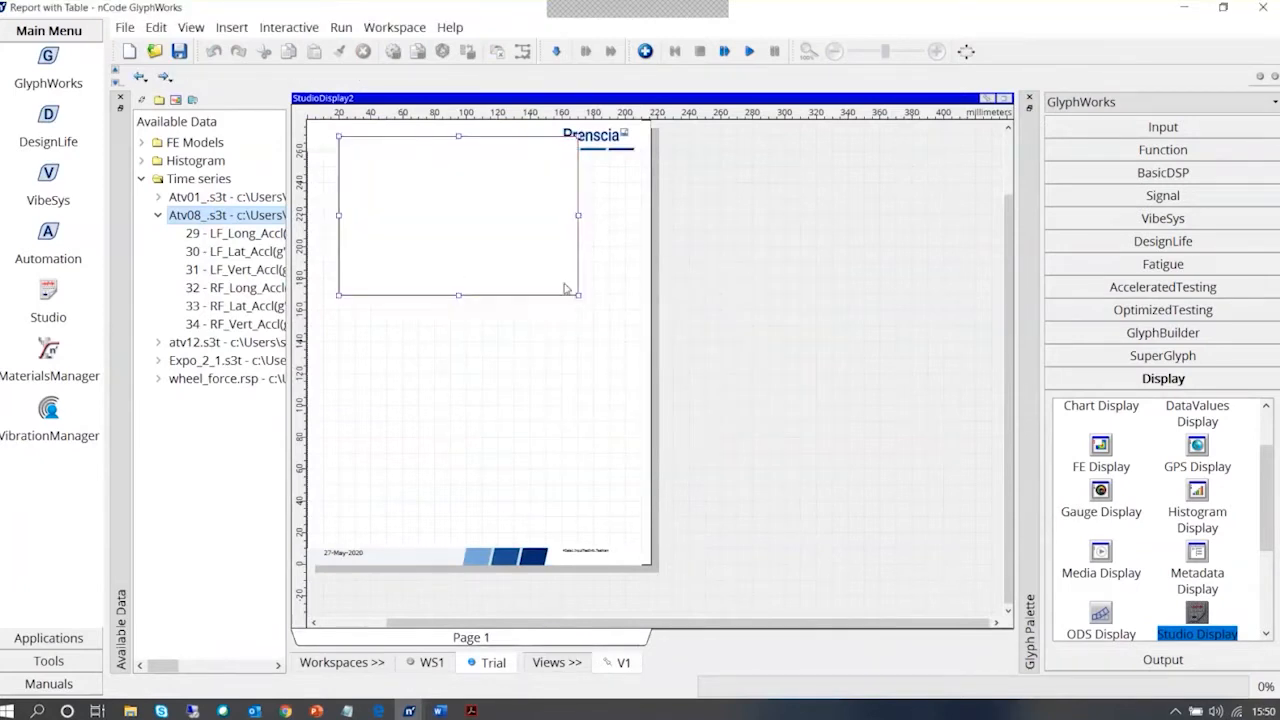
left_click_drag(576, 295, 478, 200)
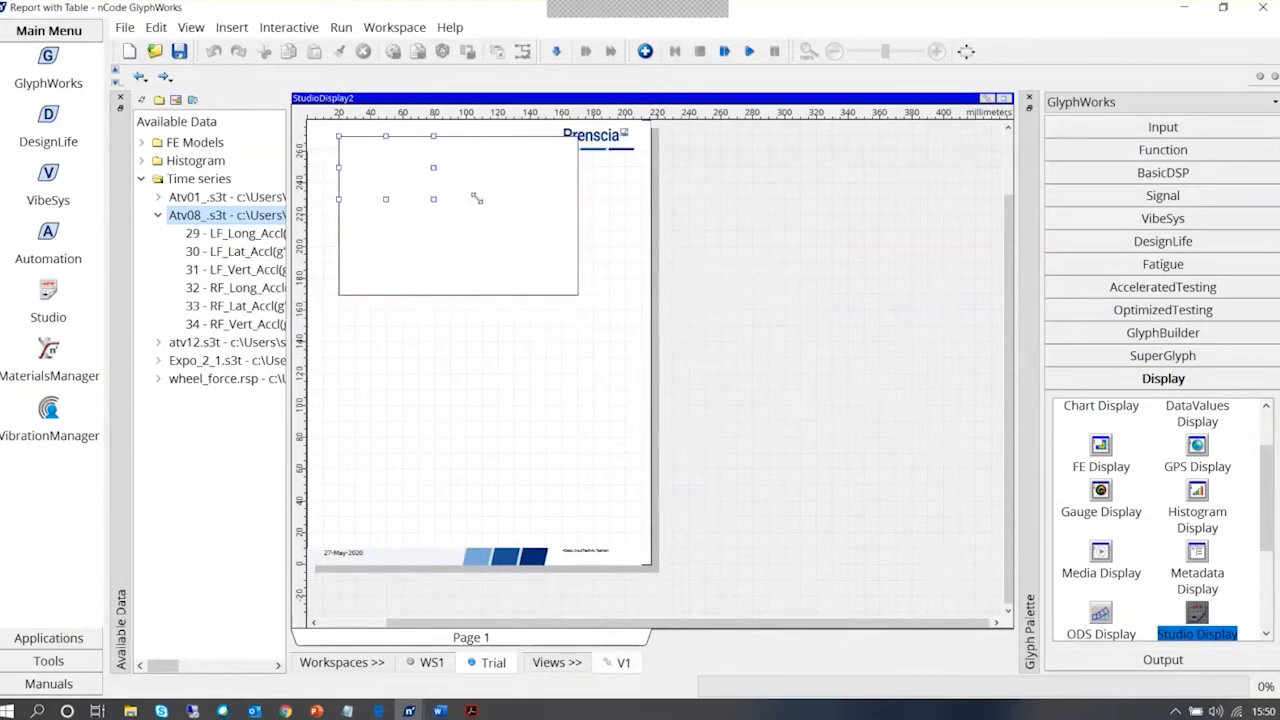
left_click_drag(392, 177, 397, 224)
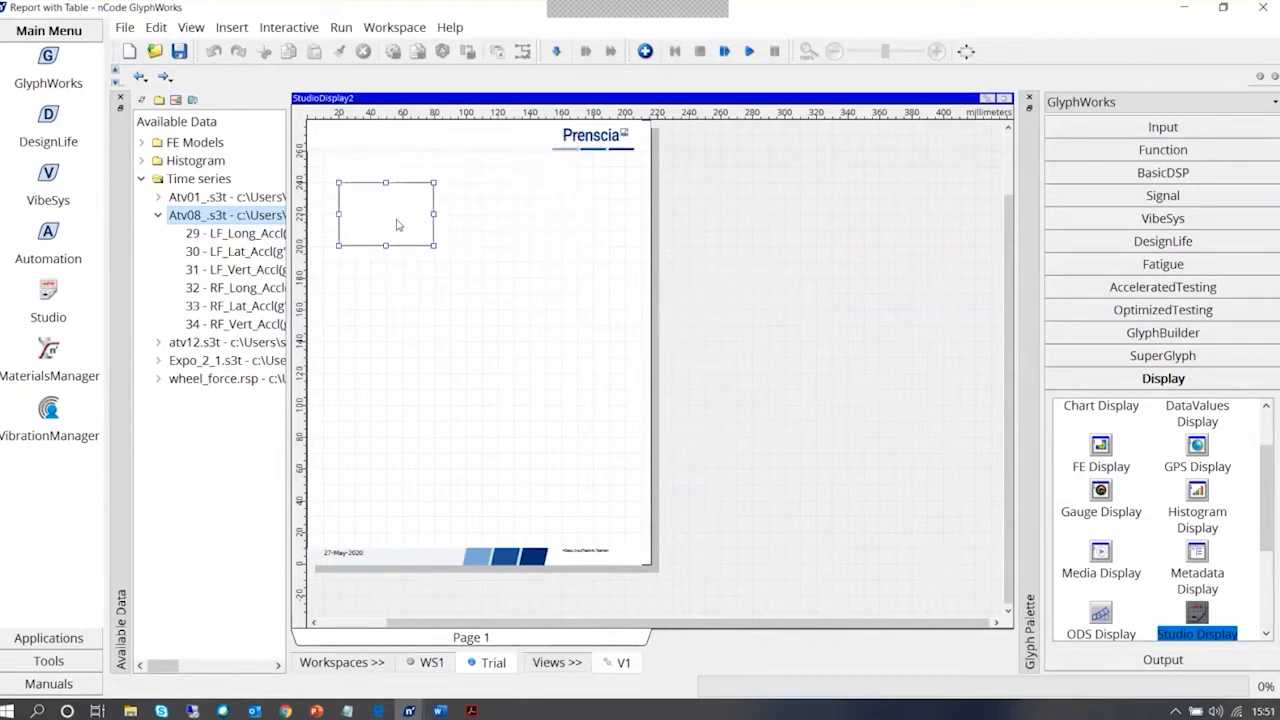
Duplicate the text box and place the copy directly against the original's right edge
double_click(392, 202)
left_click(1003, 98)
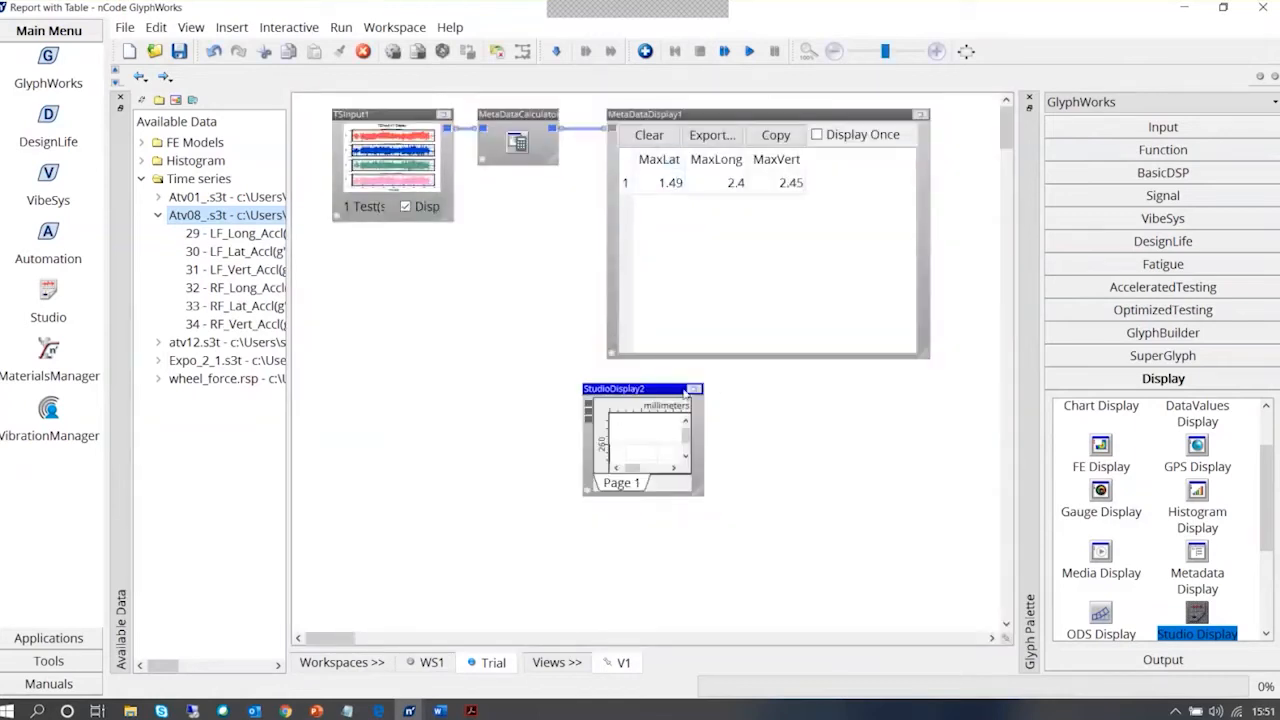
left_click(691, 389)
left_click(386, 206)
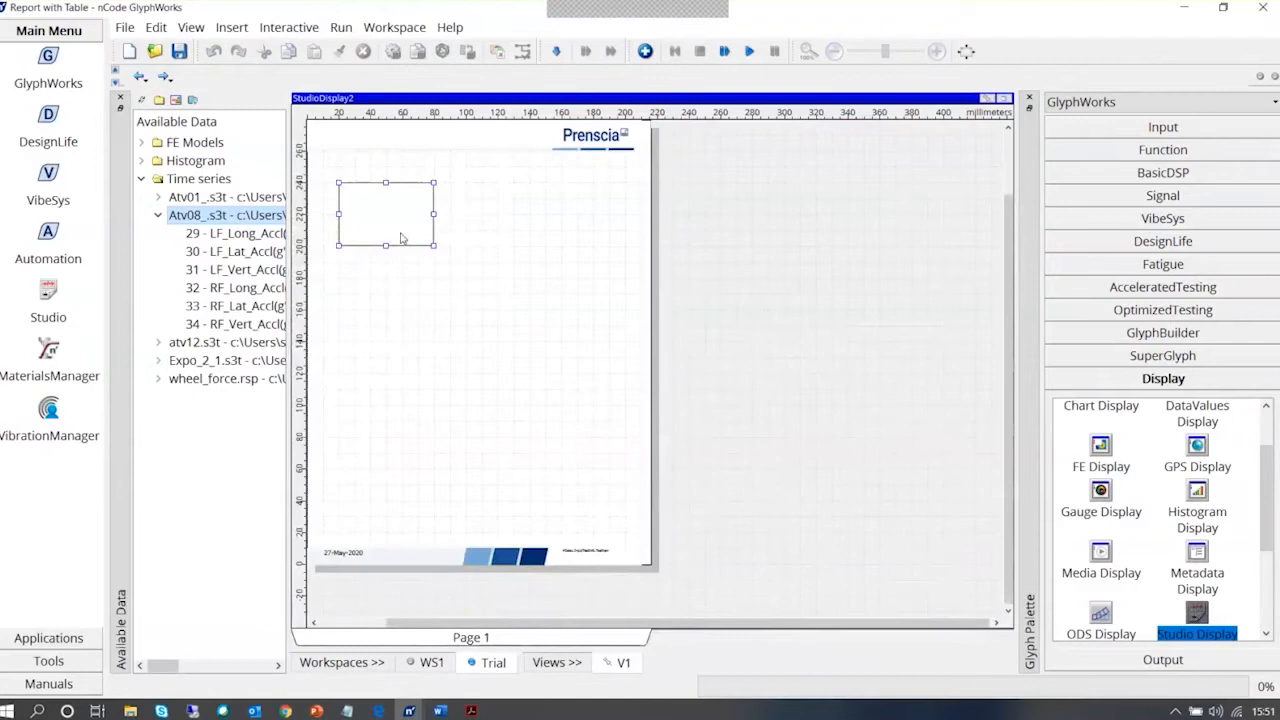
left_click_drag(385, 206, 475, 222)
left_click(406, 224)
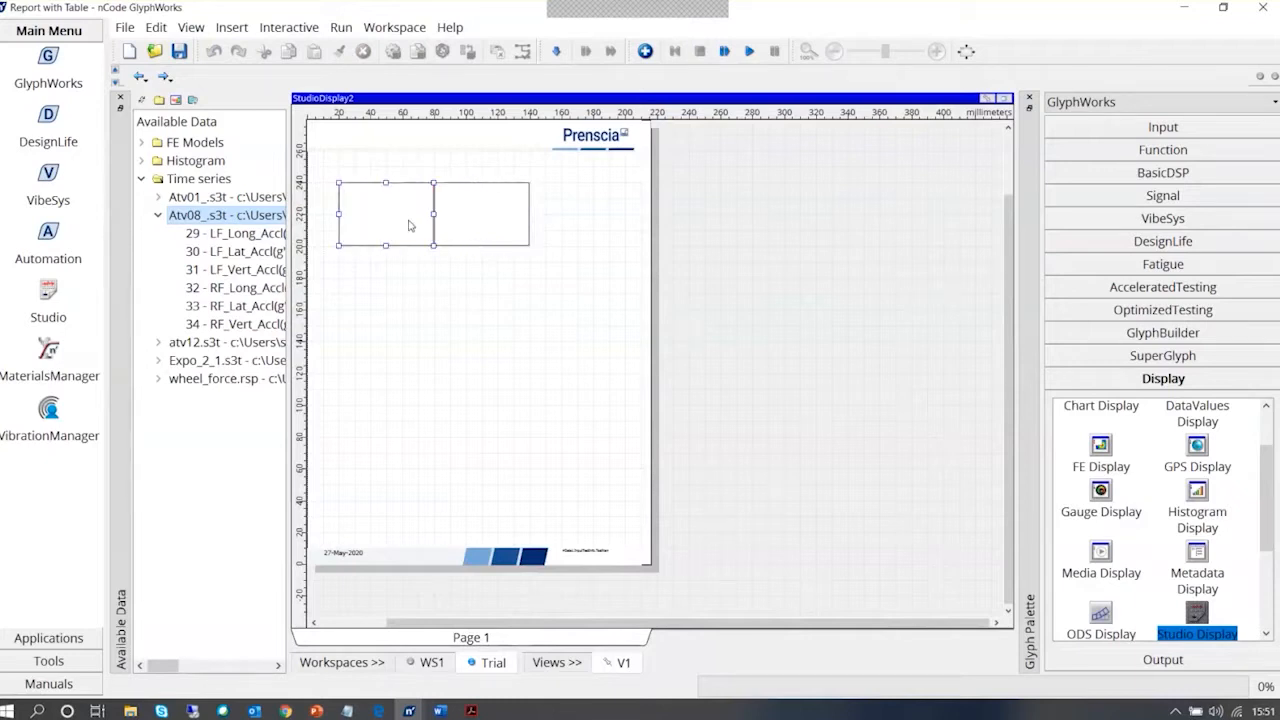
double_click(409, 226)
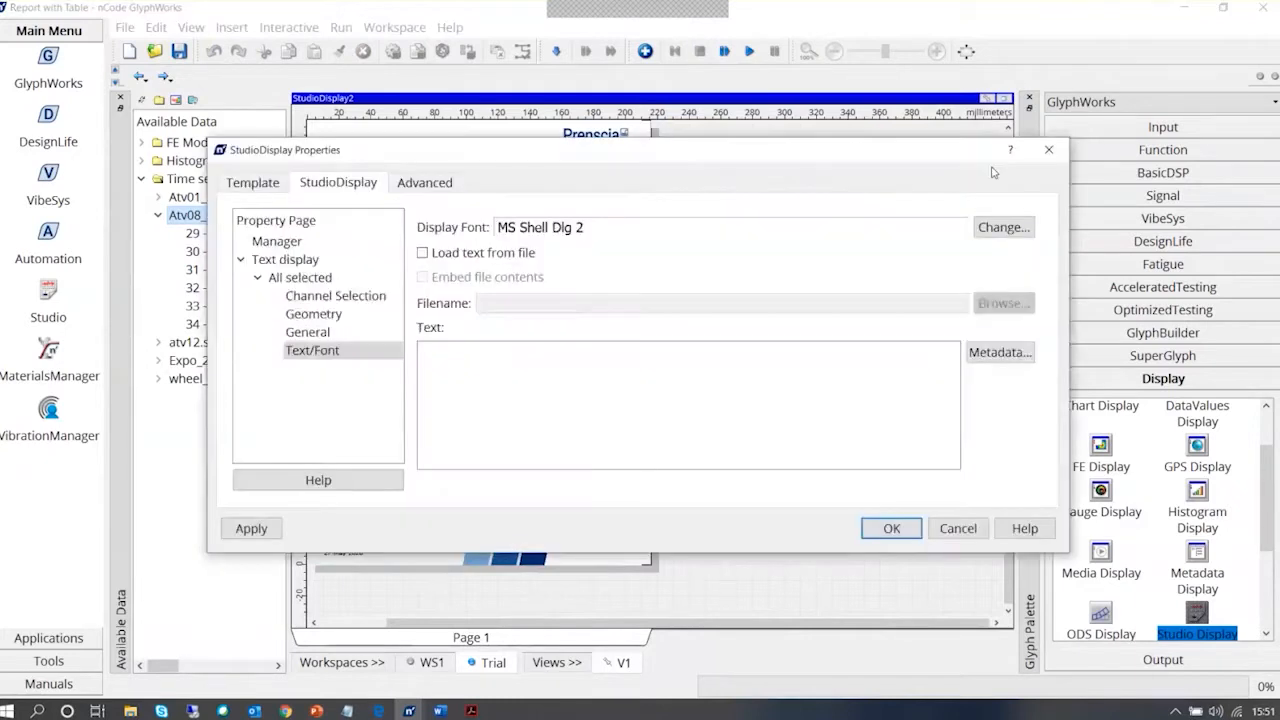
left_click(1048, 150)
left_click(480, 225)
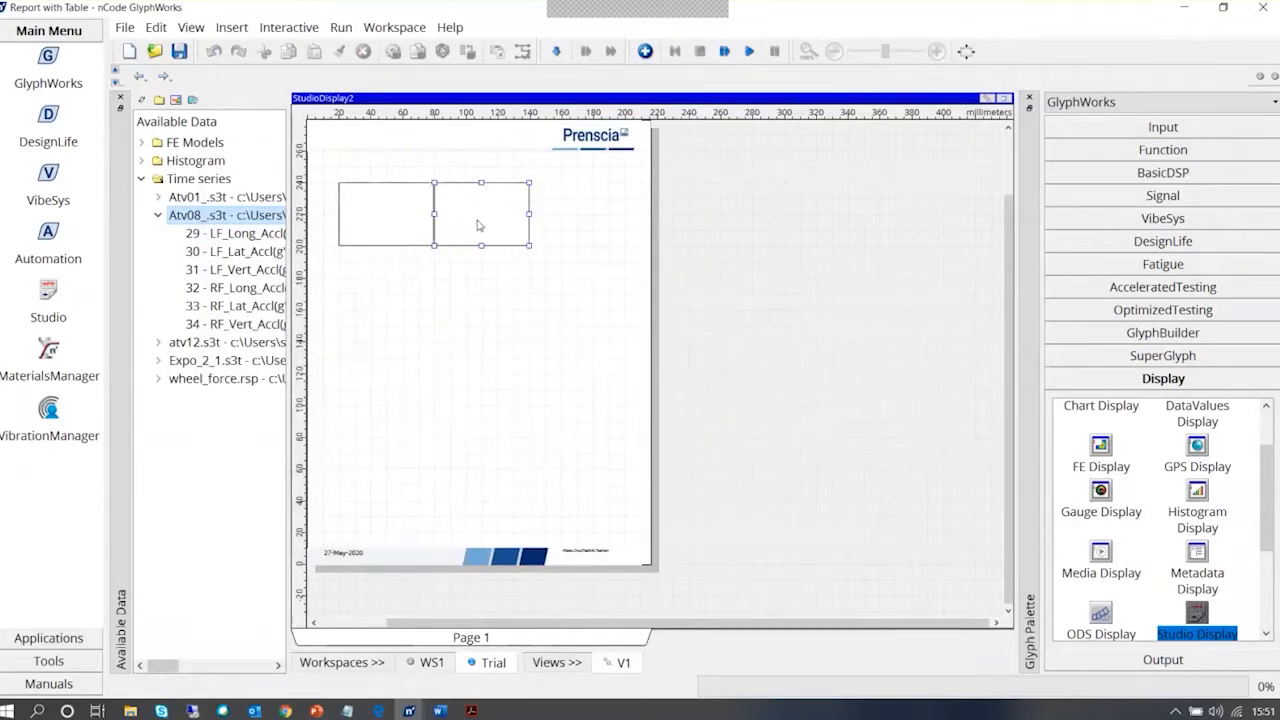
left_click(465, 288)
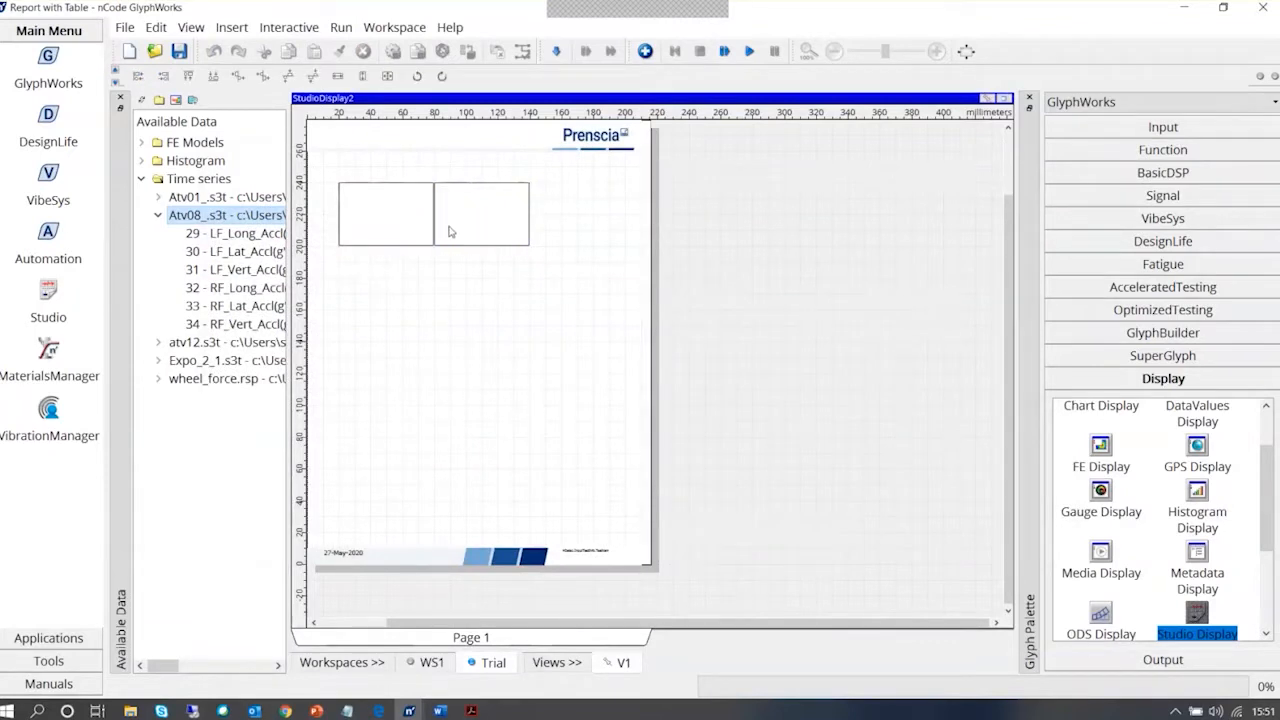
Narrow the left text box to about 50 mm by moving its left edge inwards, keeping it against the second box
mouse_move(461, 231)
left_mouse_down()
mouse_move(483, 254)
mouse_move(463, 238)
mouse_move(462, 210)
left_mouse_up()
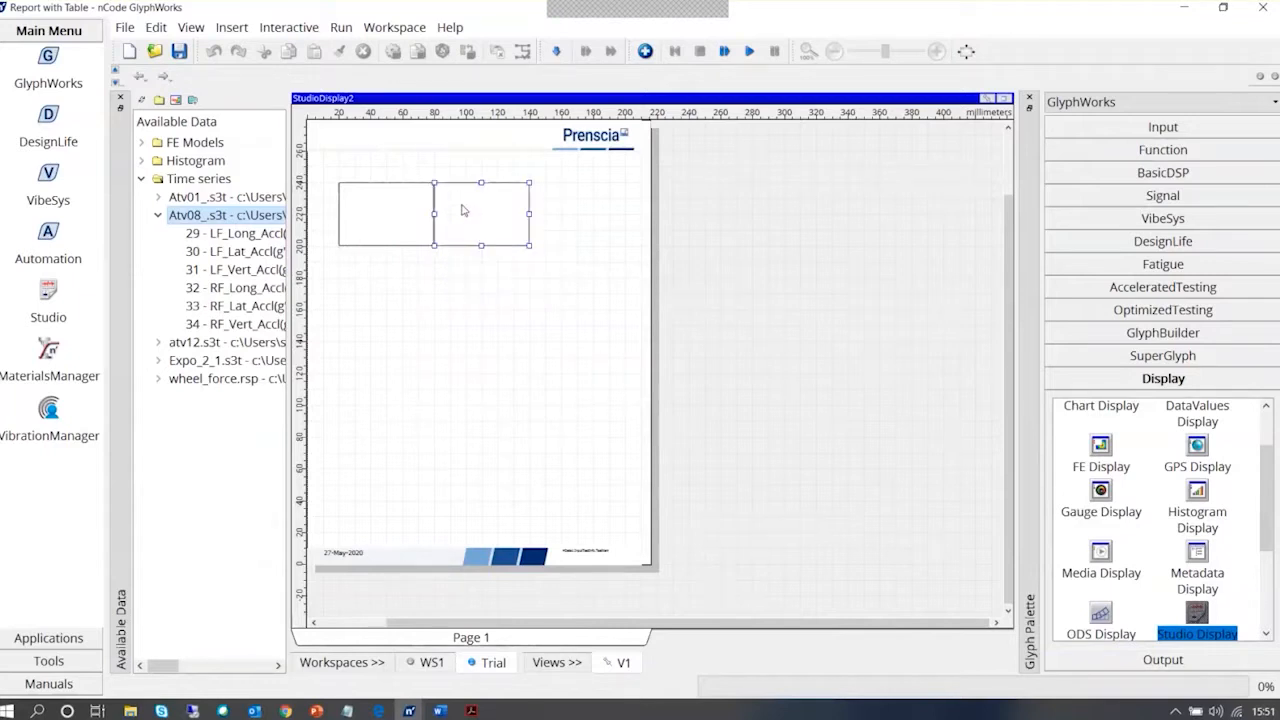
left_click(405, 228)
left_click_drag(405, 228, 407, 228)
double_click(465, 219)
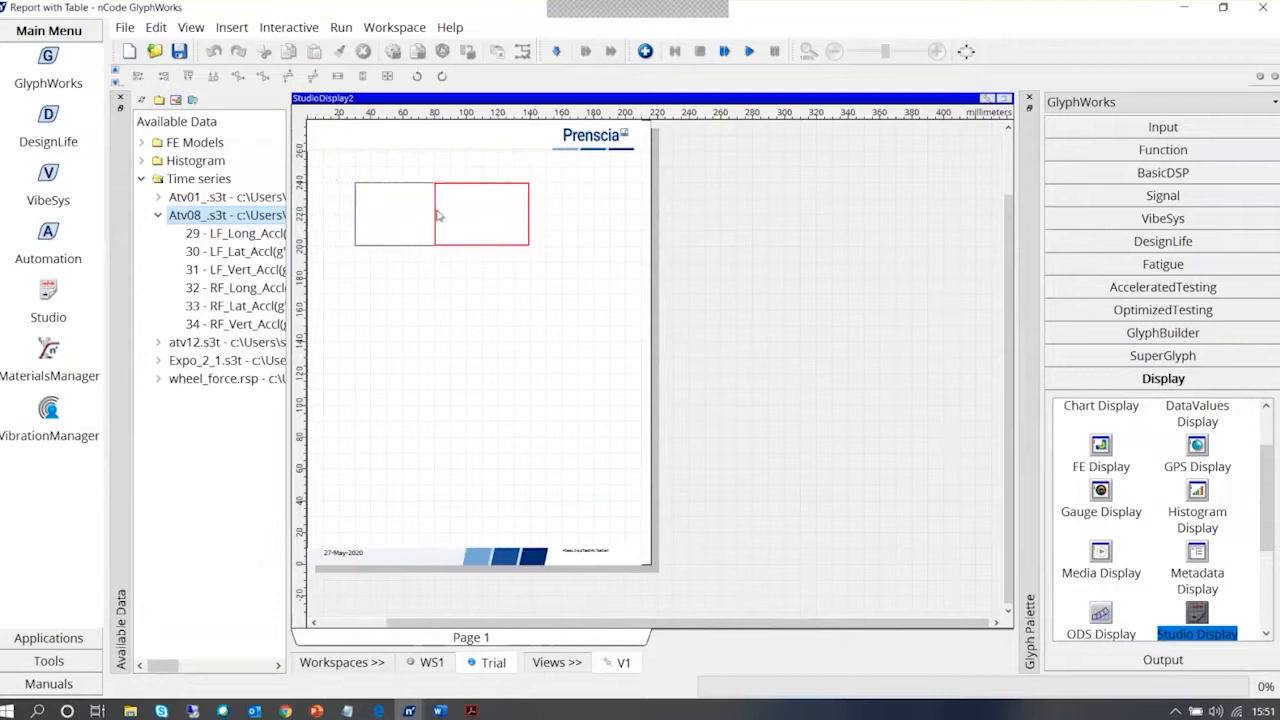
left_click(432, 214)
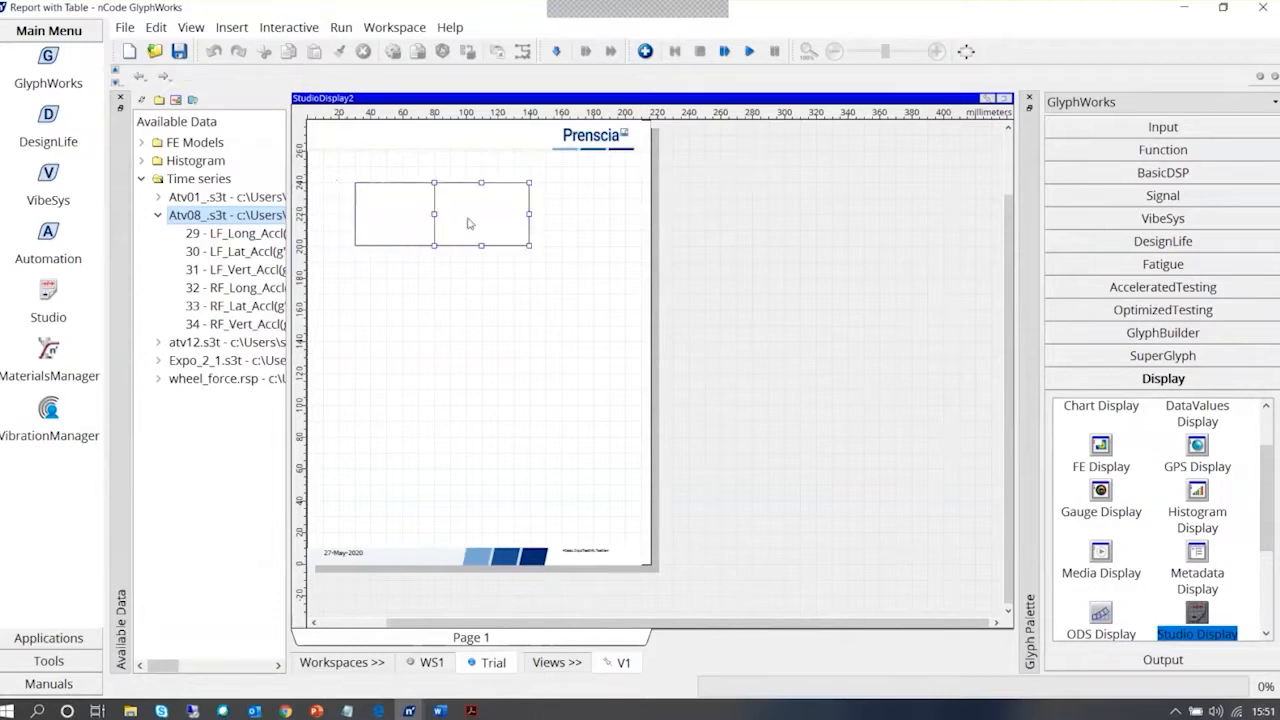
mouse_move(432, 214)
left_mouse_down()
mouse_move(487, 217)
mouse_move(435, 214)
left_mouse_up()
left_click(471, 214)
Add a third copy of the text box at the row's right end and narrow it to about 50 mm wide
left_click(407, 228)
left_click(475, 231)
key("ctrl+v")
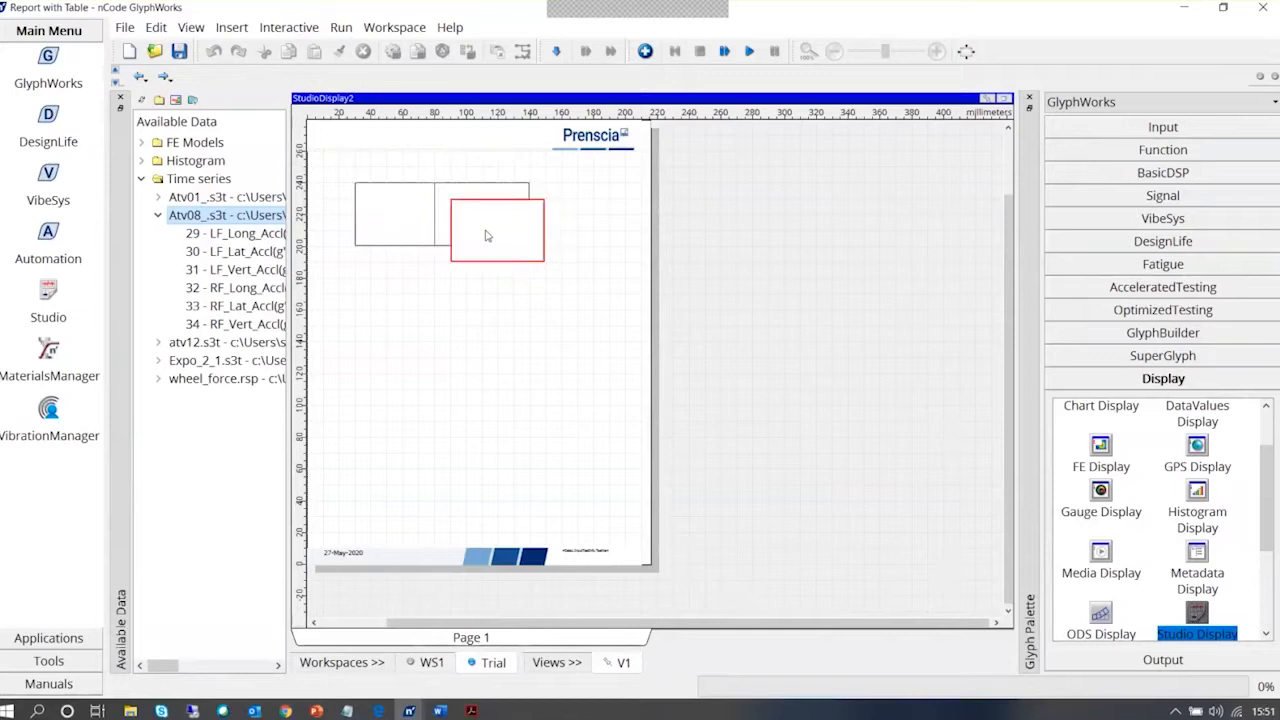
left_click(517, 237)
double_click(503, 240)
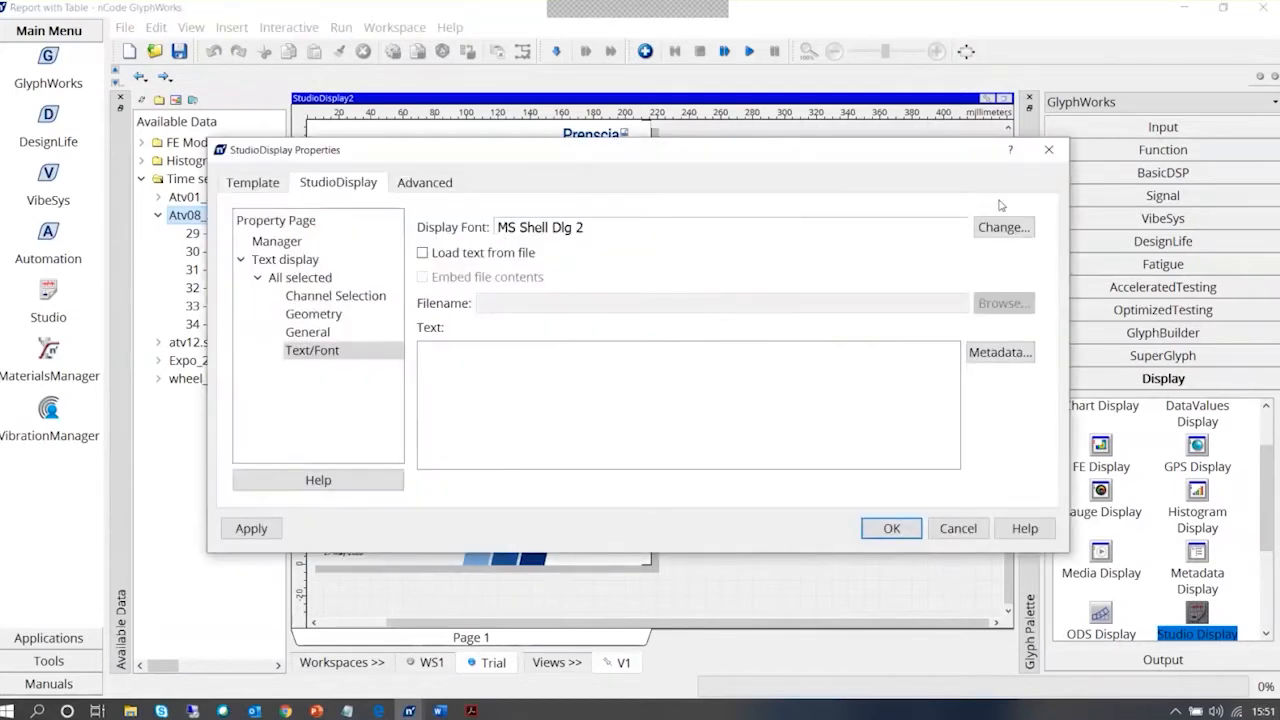
left_click(1047, 150)
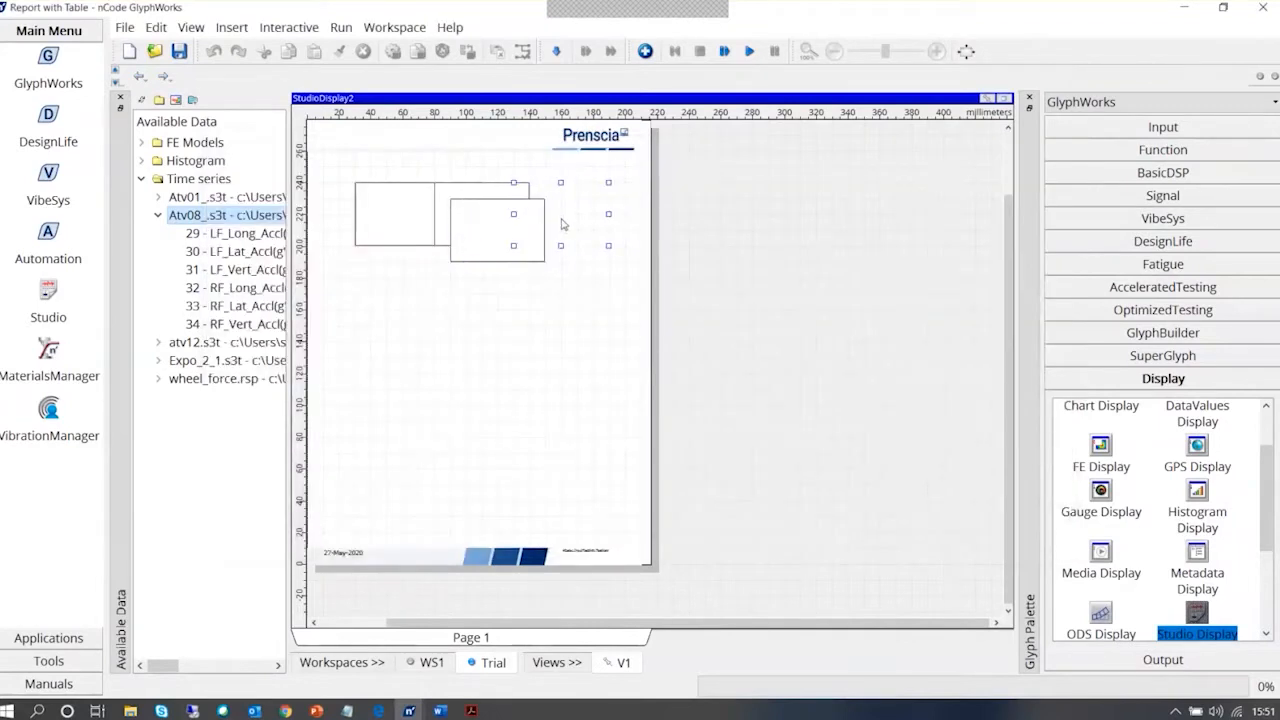
left_click_drag(556, 226, 548, 226)
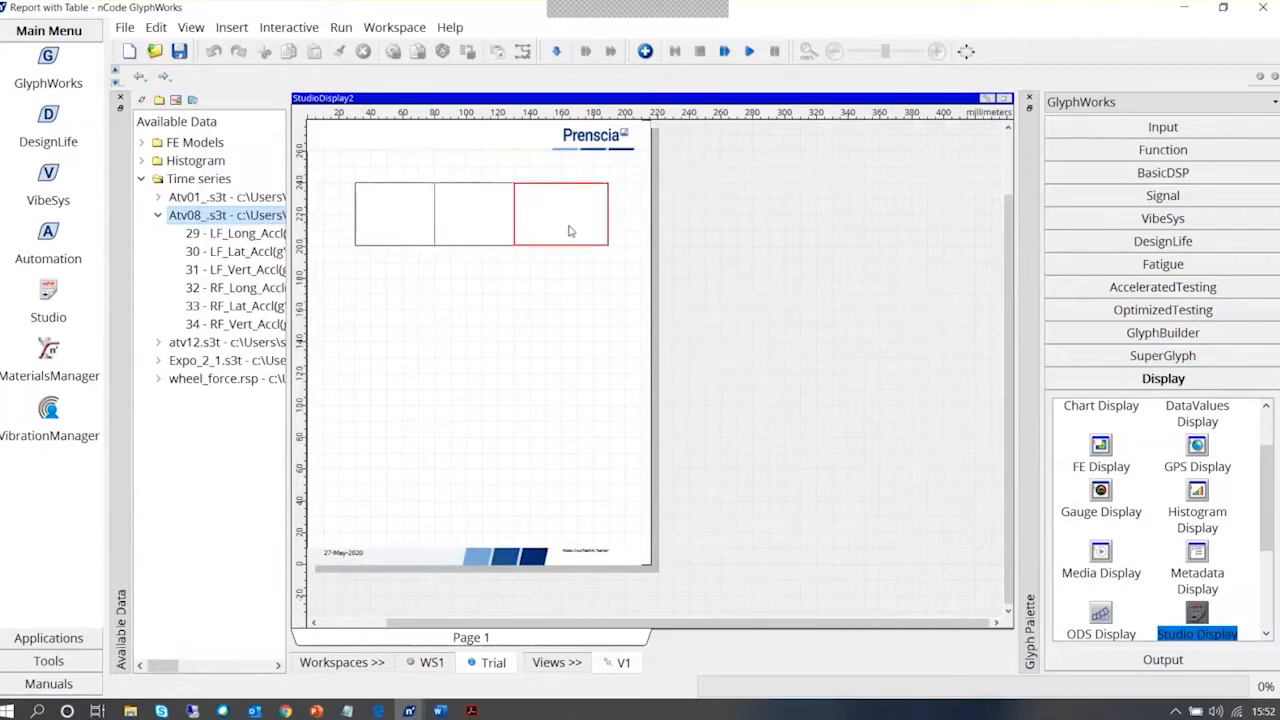
left_click_drag(513, 213, 531, 213)
left_click(554, 221)
Copy the row of three text boxes and place the grouped copies directly below it as a second row
left_click(473, 283)
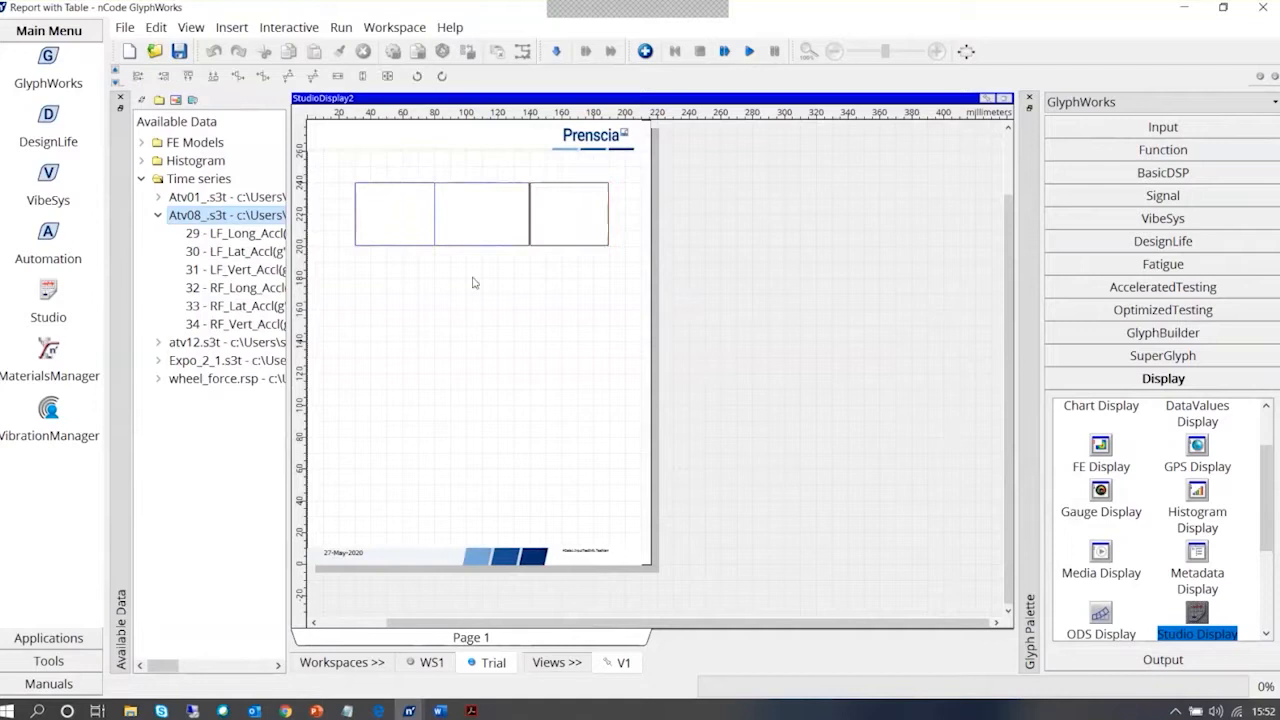
key("ctrl+v")
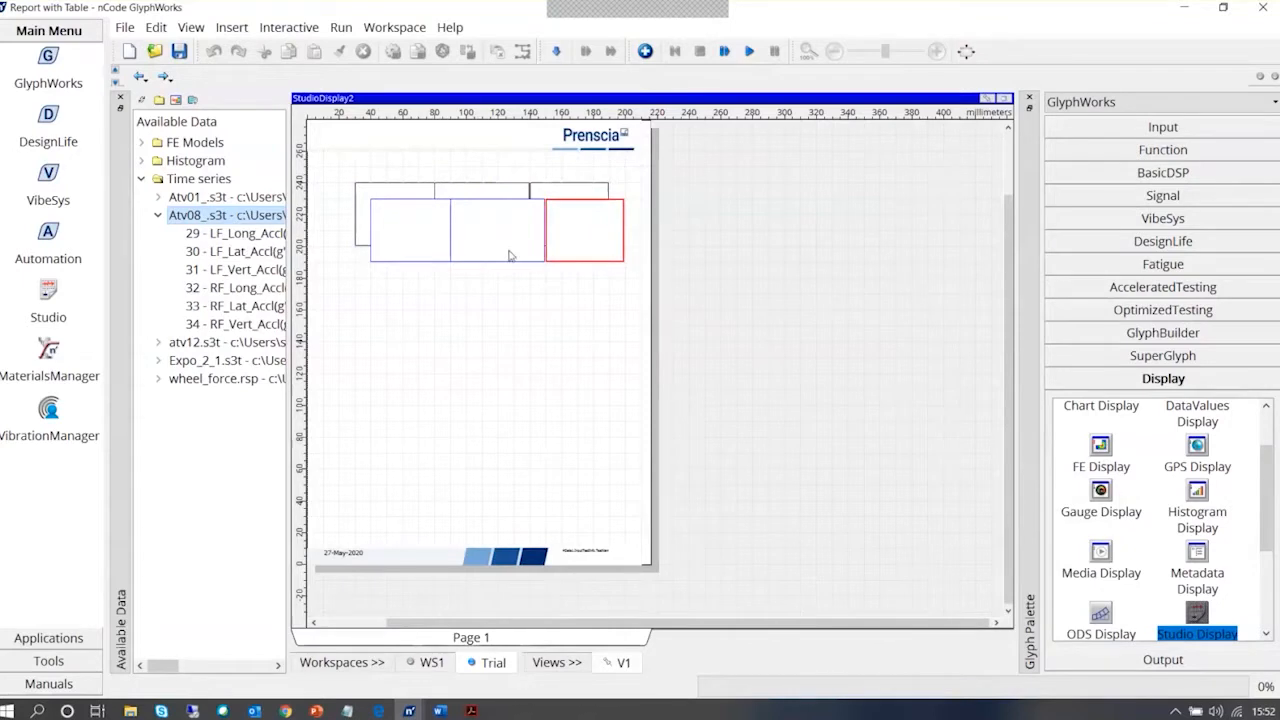
left_click(480, 247)
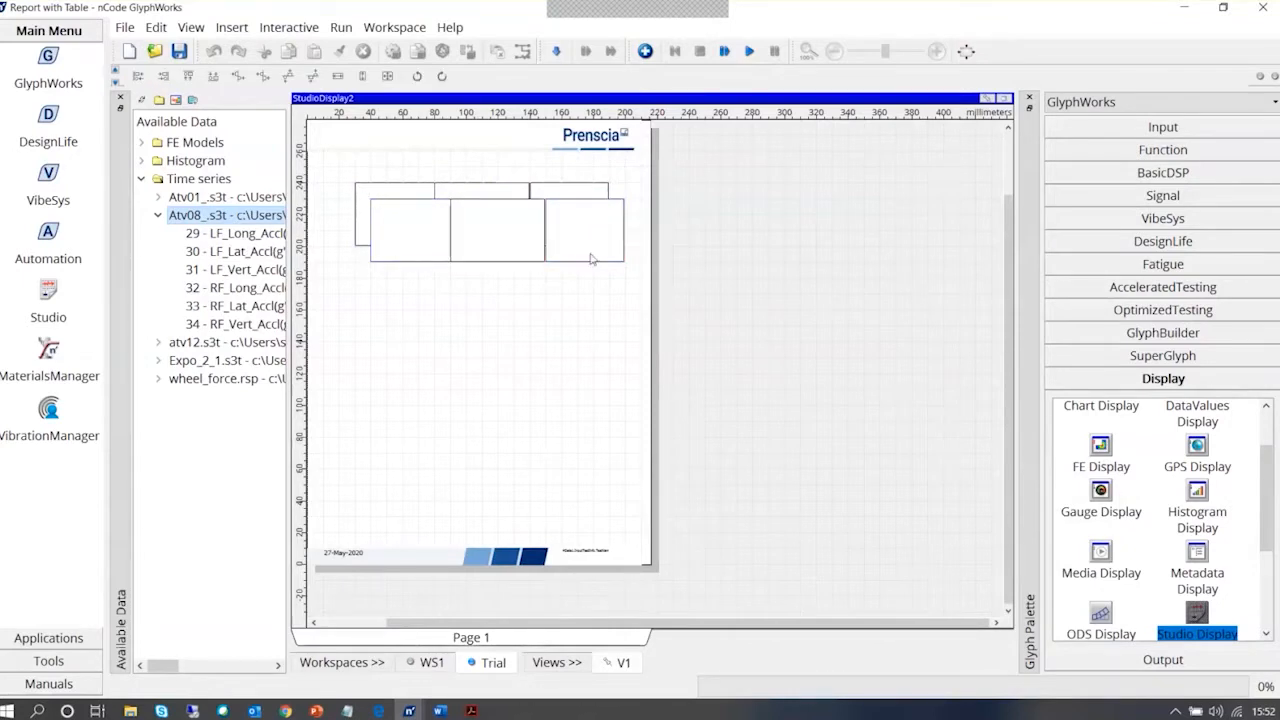
left_click(420, 252)
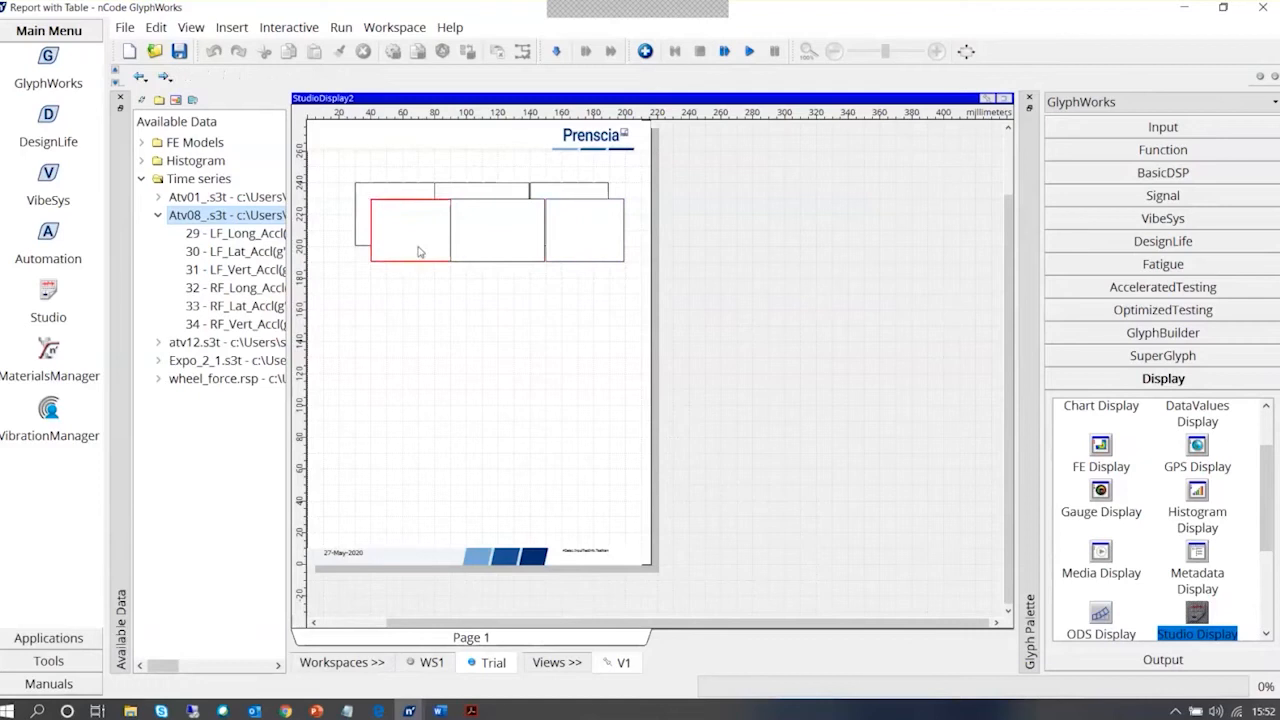
right_click(512, 251)
left_click(559, 389)
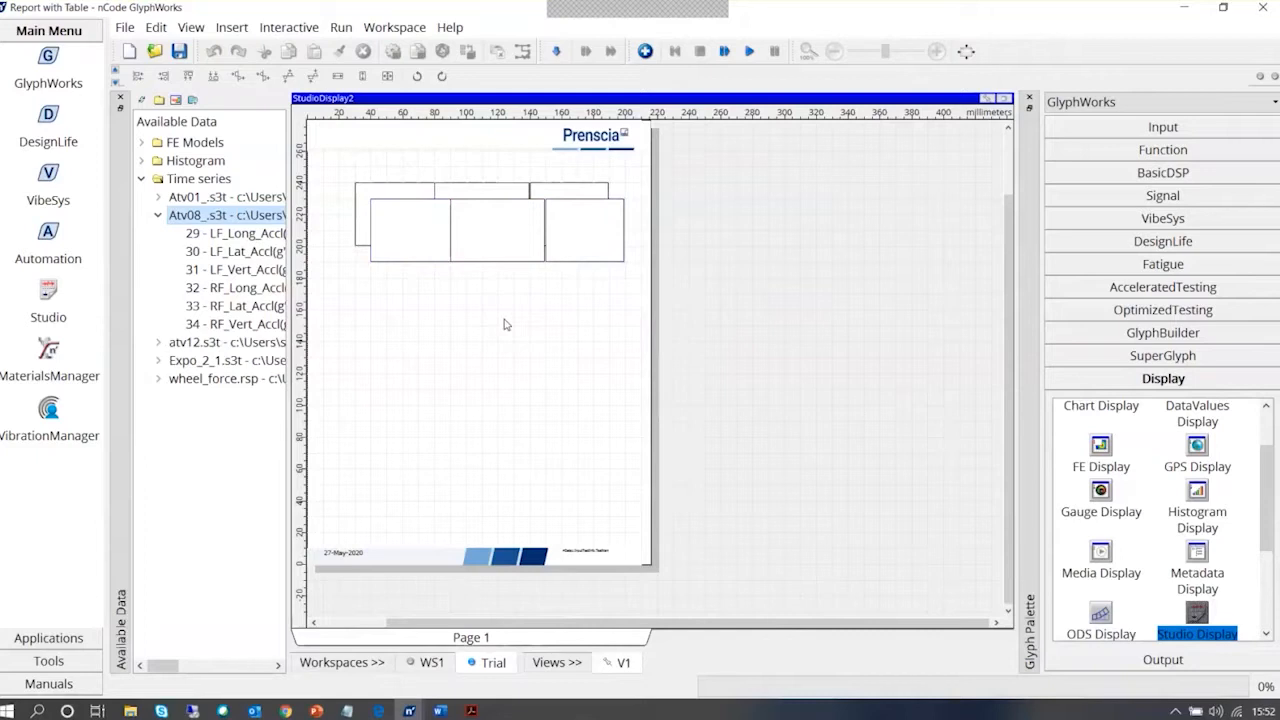
left_click(487, 240)
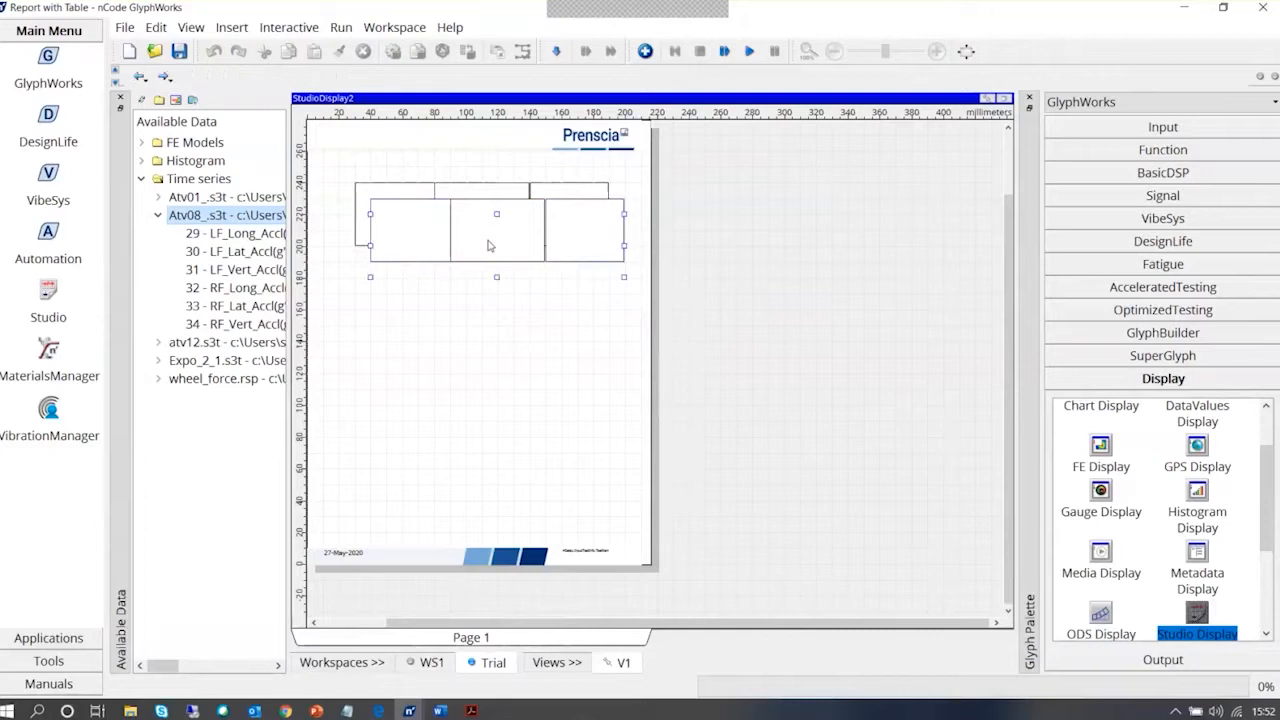
left_click_drag(489, 245, 480, 283)
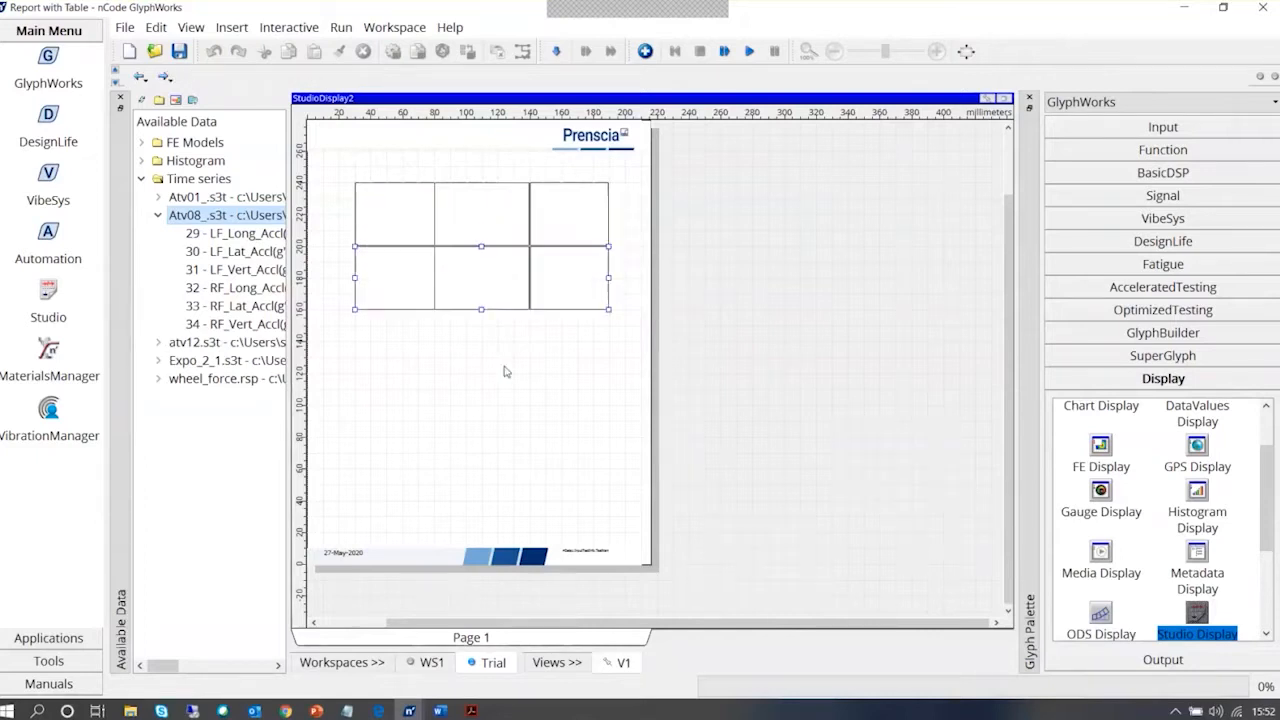
left_click(505, 371)
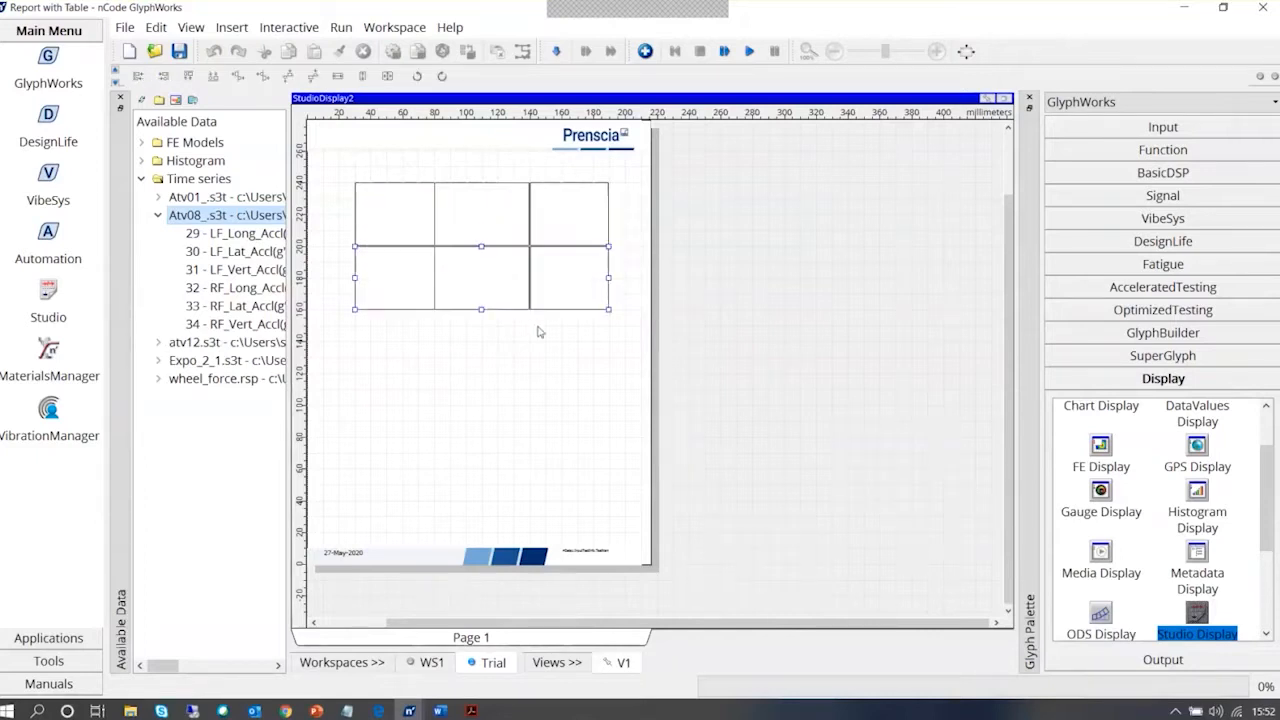
Enter Max.Lat as the text of the first box in the upper row
left_click(396, 223)
double_click(396, 223)
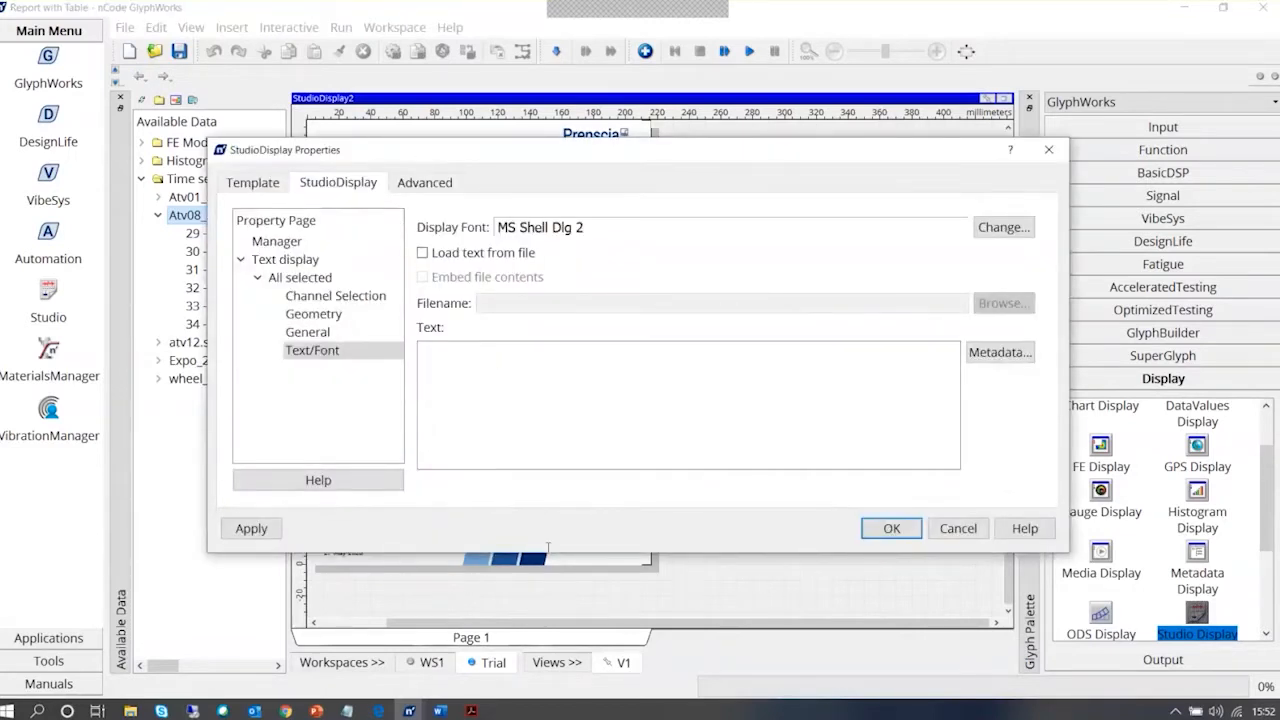
left_click(582, 554)
type("Lat")
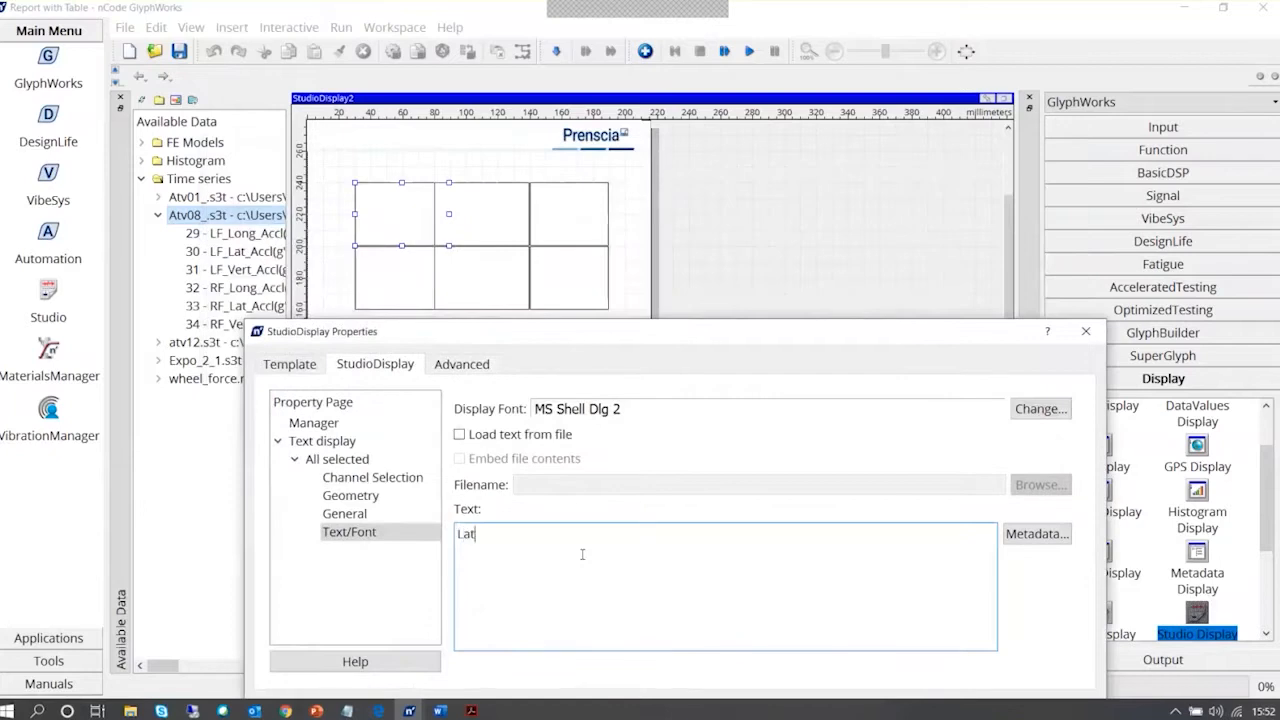
key("BackSpace")
key("BackSpace")
key("BackSpace")
type("Max.Lat")
Change the point size of the display font for the Max.Lat text box
left_click(1060, 412)
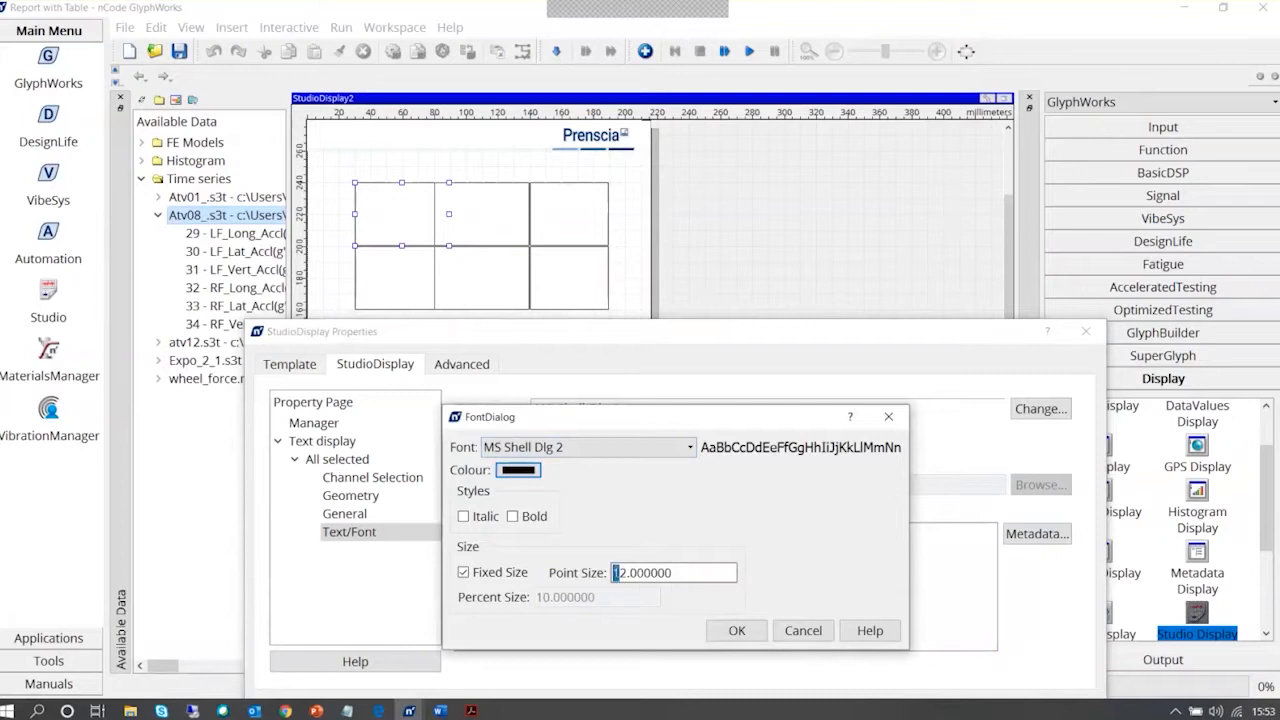
left_click_drag(617, 572, 625, 572)
type("4")
left_click(737, 631)
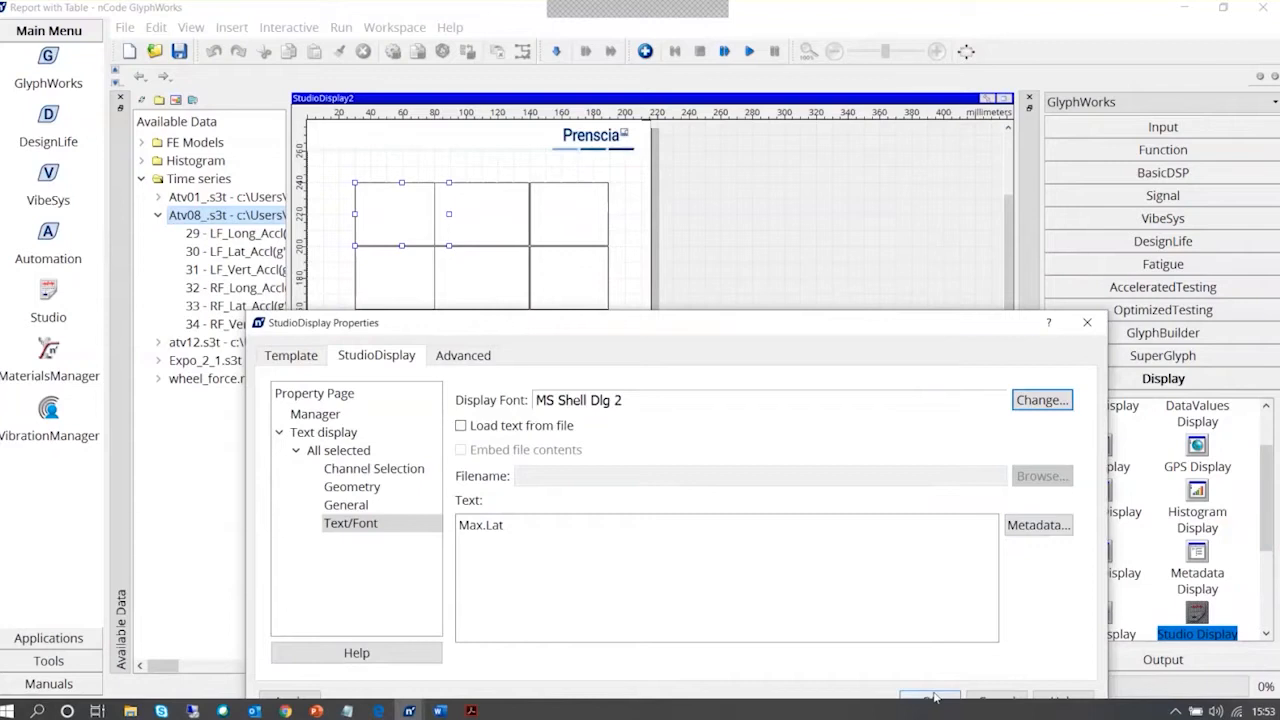
Apply the Max.Lat text box's font change and ungroup the lower row of three text boxes
left_click(932, 697)
left_click(376, 283)
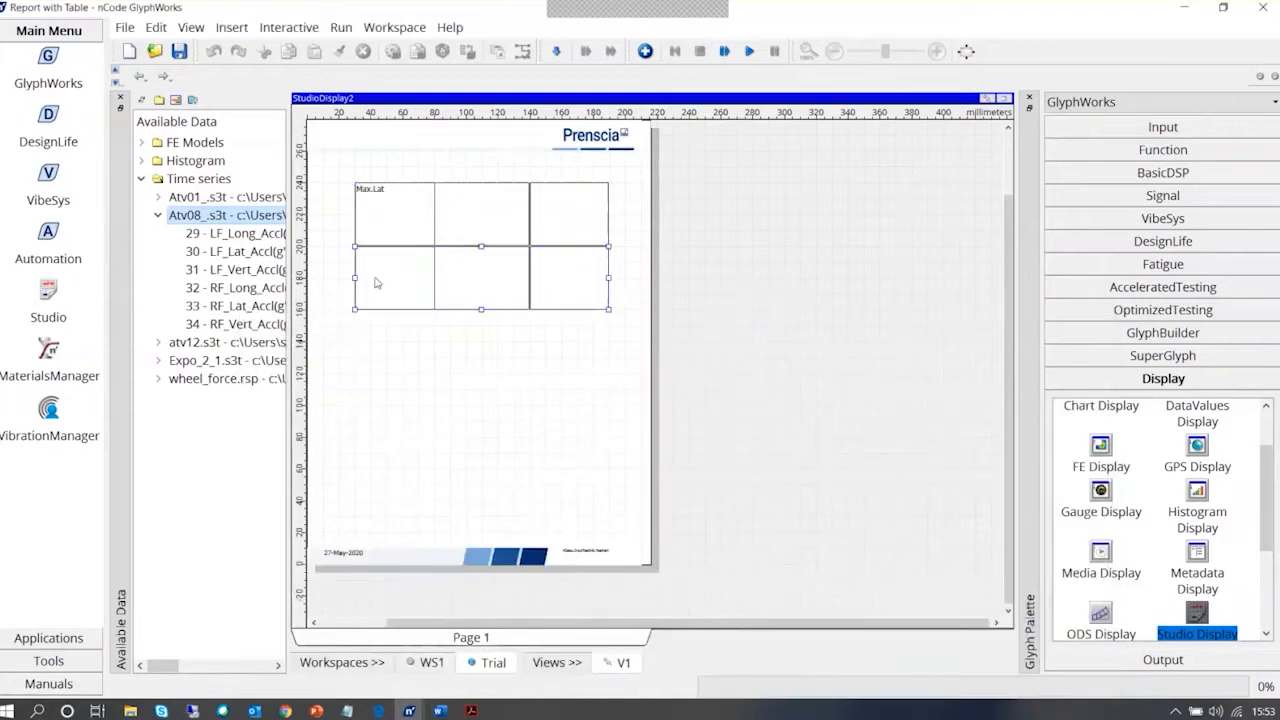
double_click(376, 283)
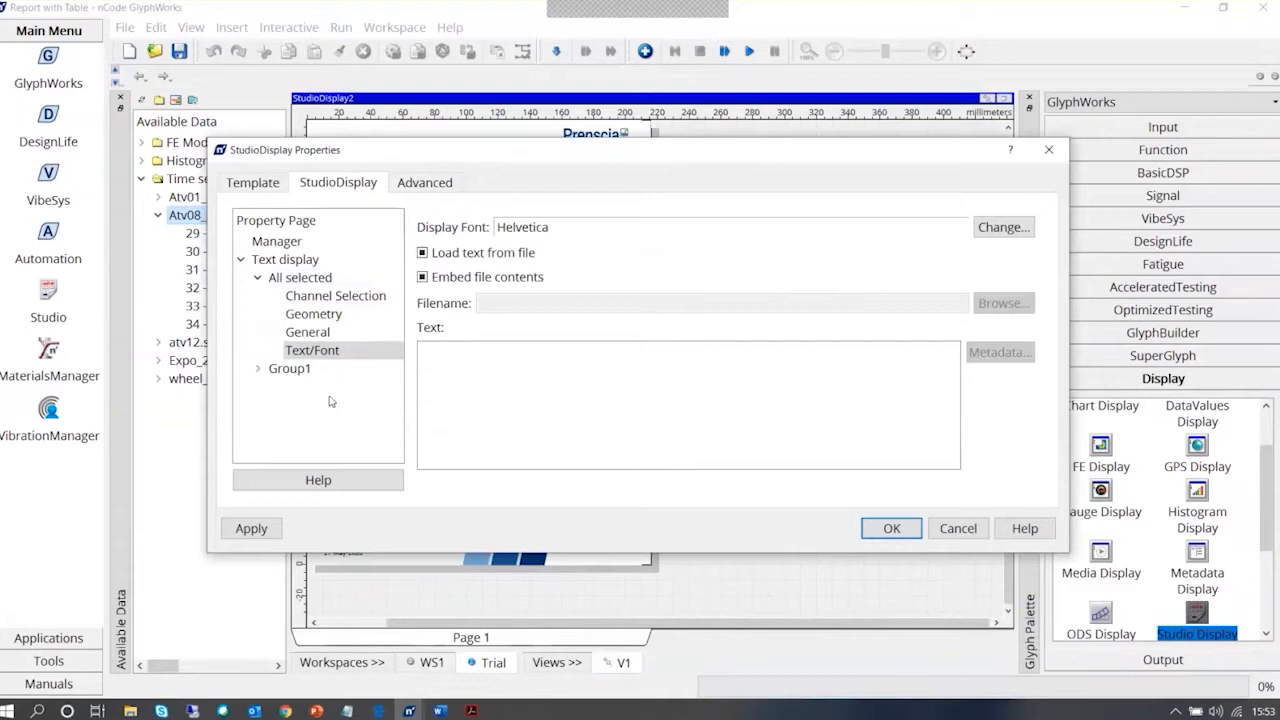
left_click(300, 369)
left_click(312, 352)
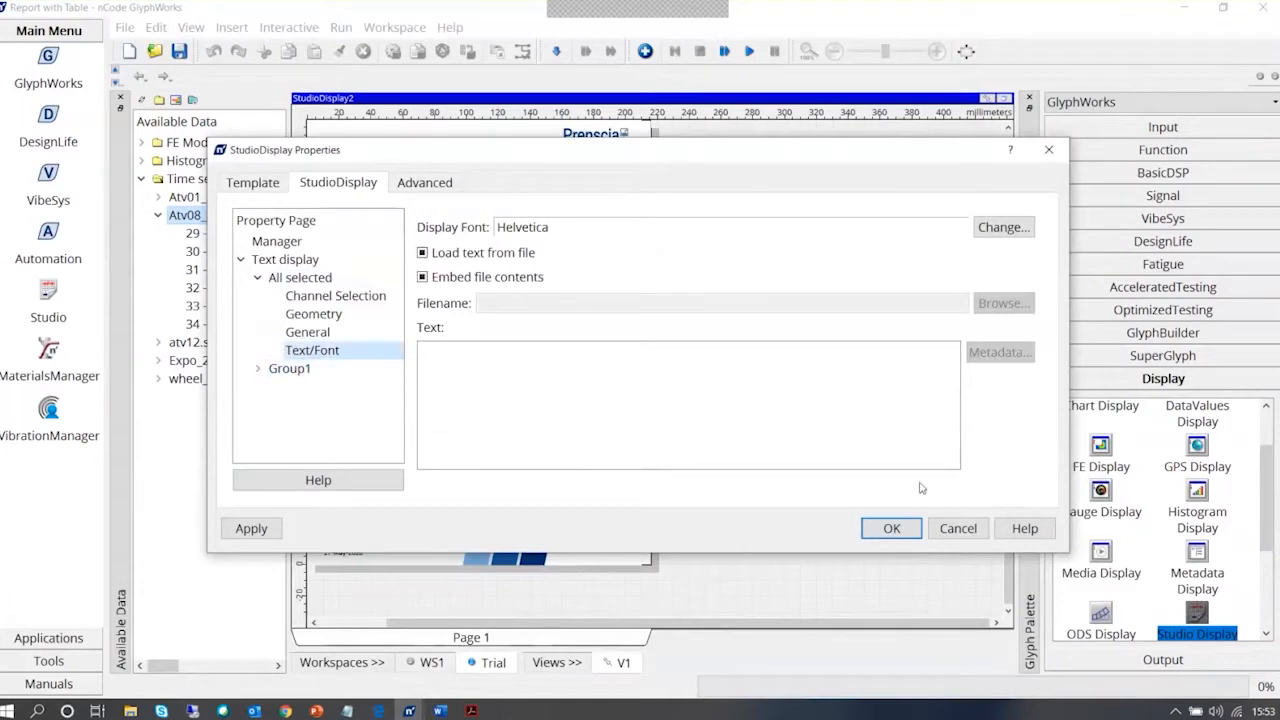
left_click(956, 529)
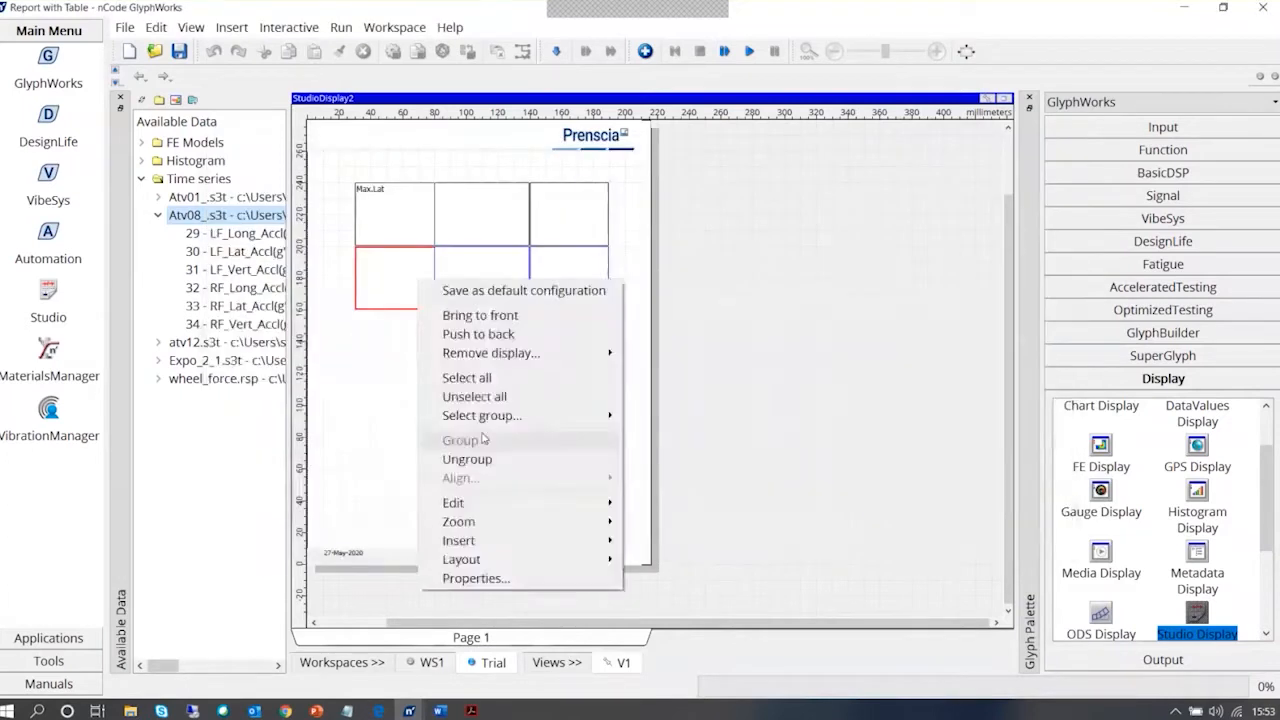
Check which Data1 test attributes are available as metadata for the first text box in the lower row
right_click(404, 287)
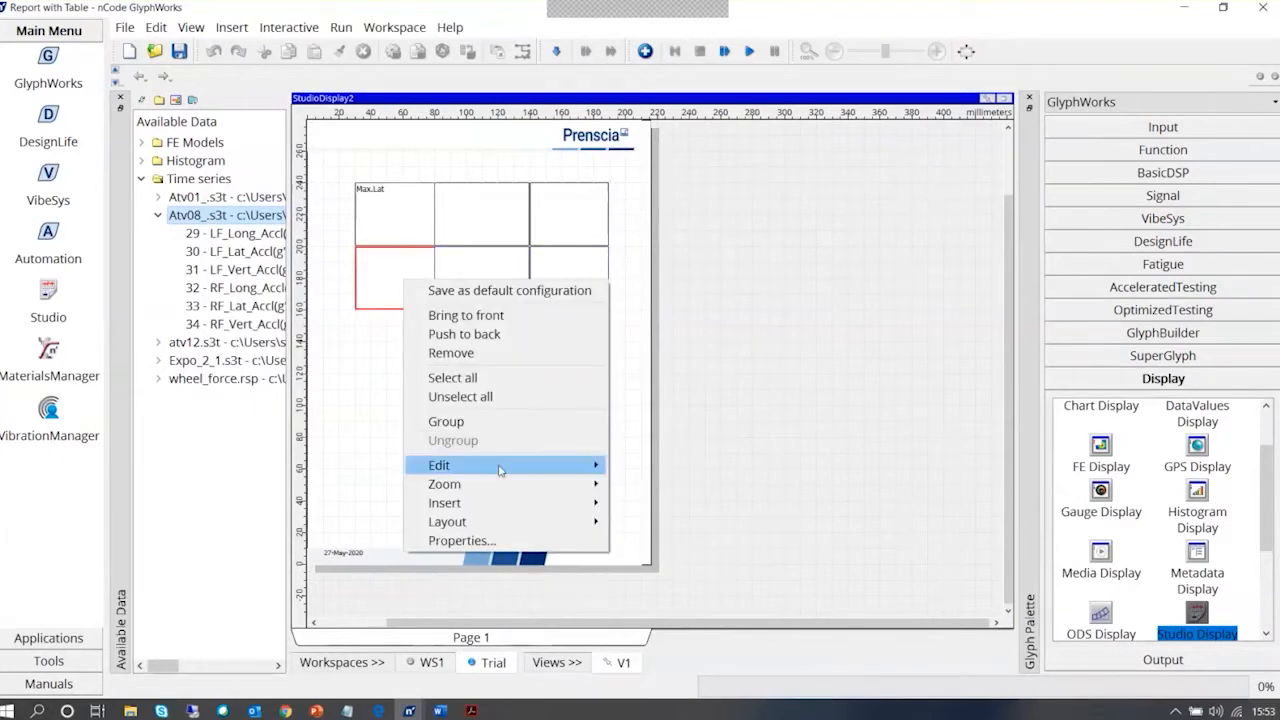
mouse_move(500, 503)
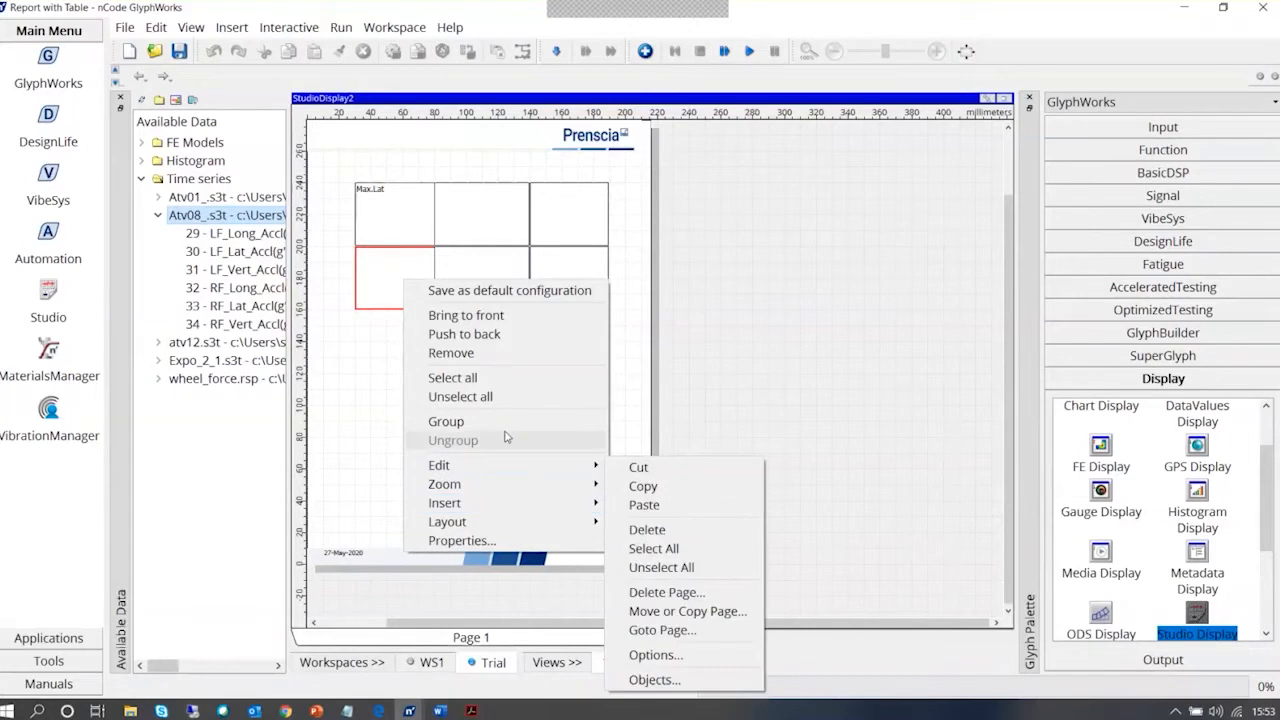
left_click(462, 540)
left_click(312, 350)
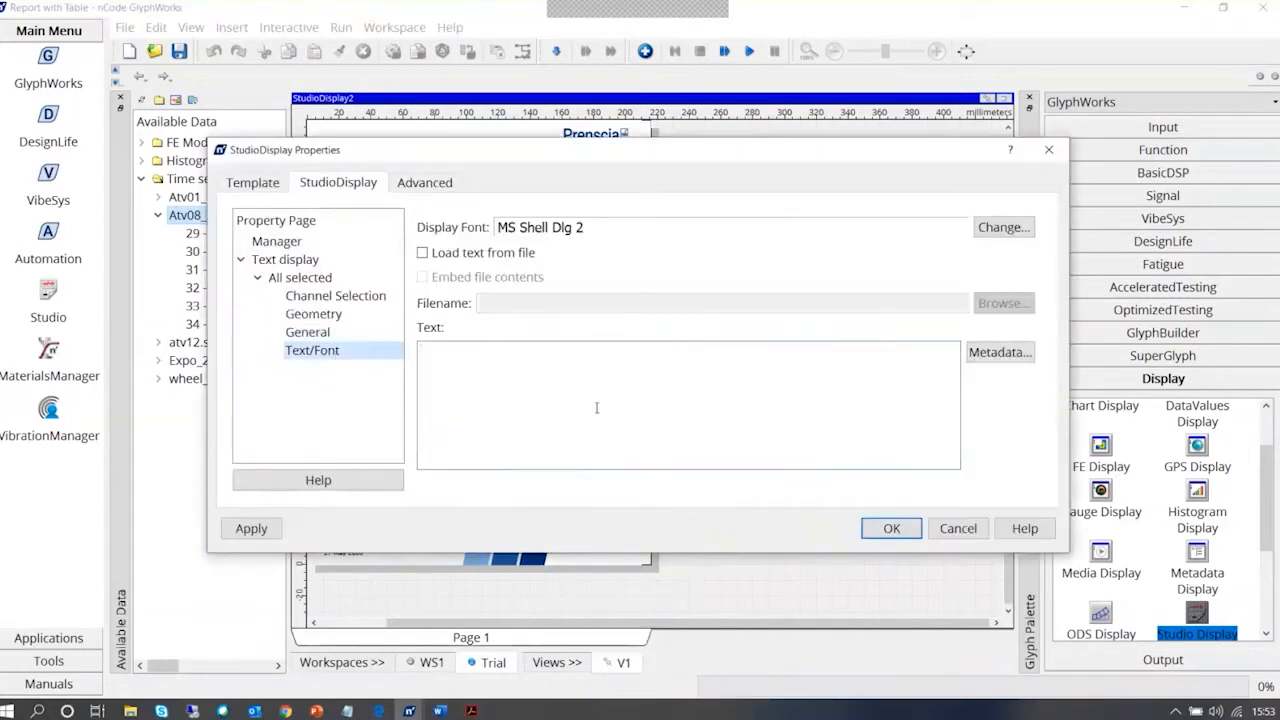
left_click(1017, 357)
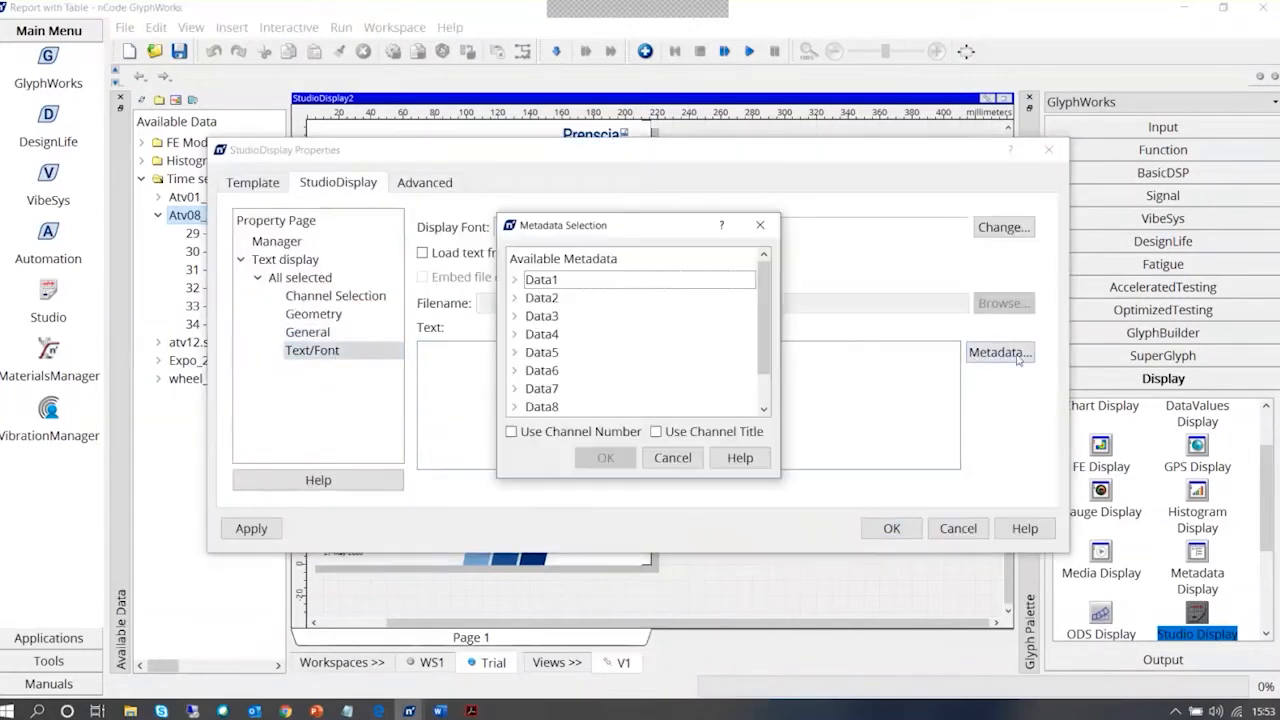
left_click(515, 281)
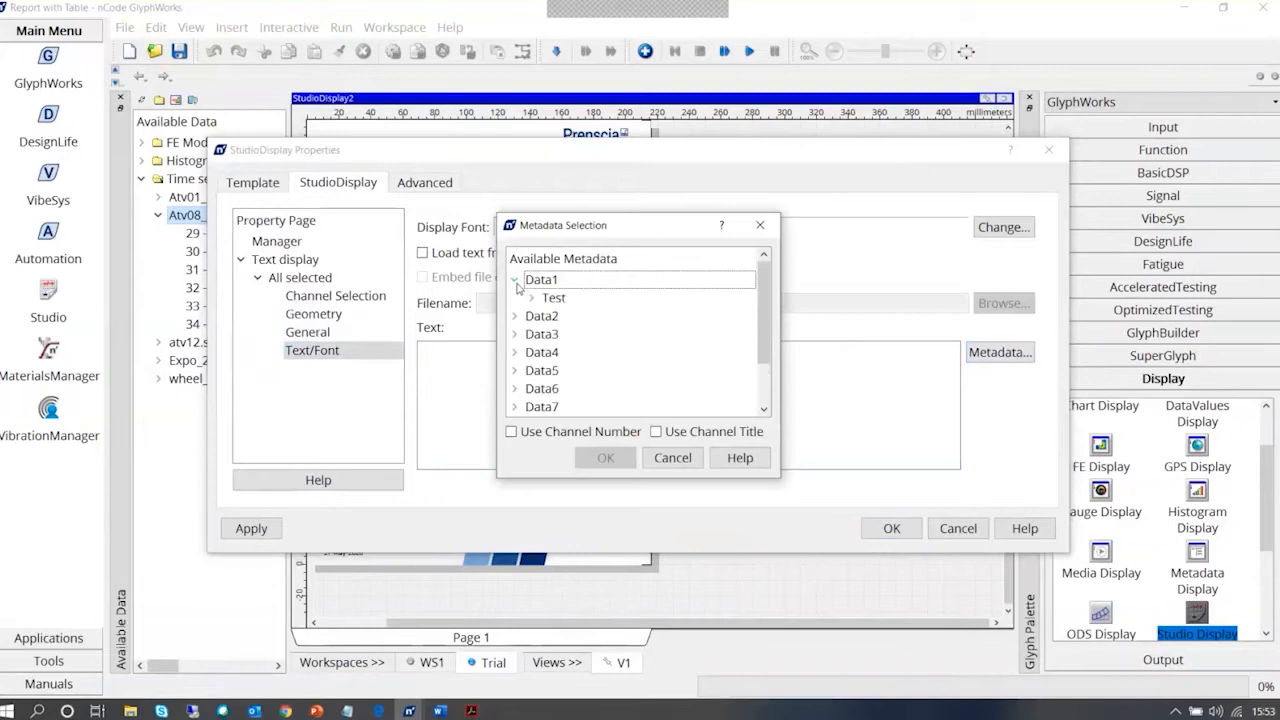
left_click(530, 298)
left_click(548, 316)
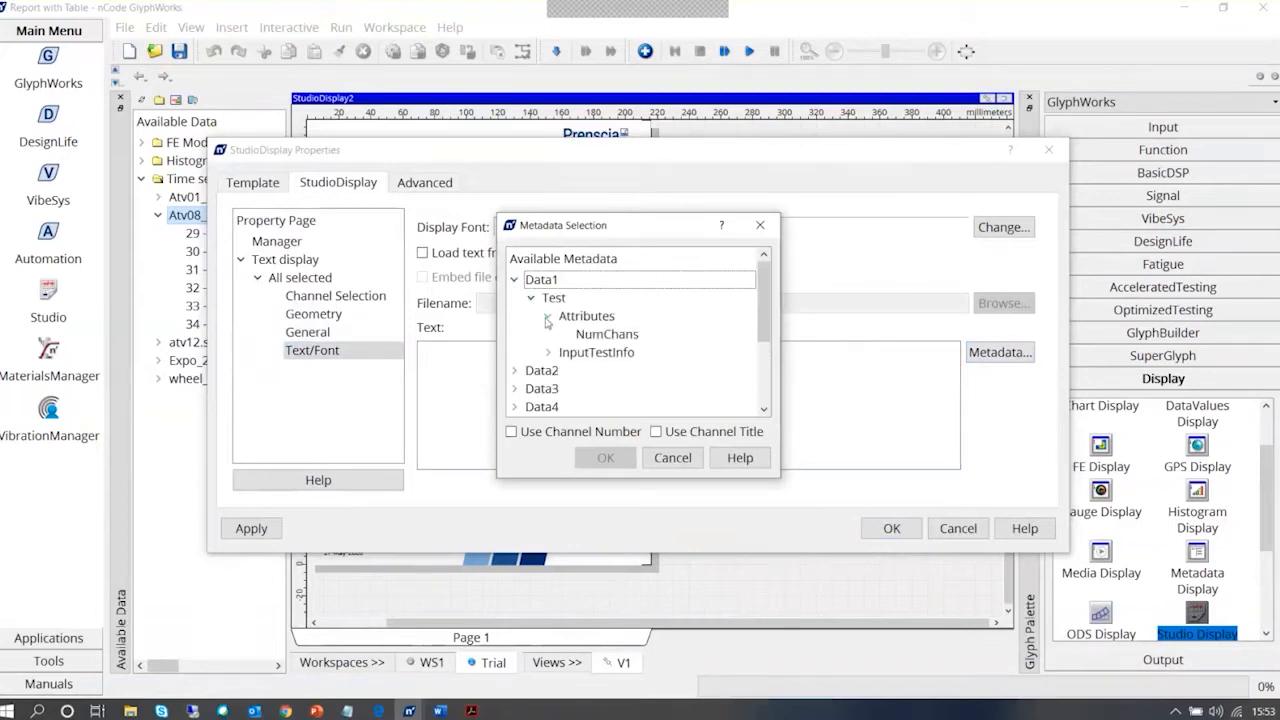
left_click(682, 463)
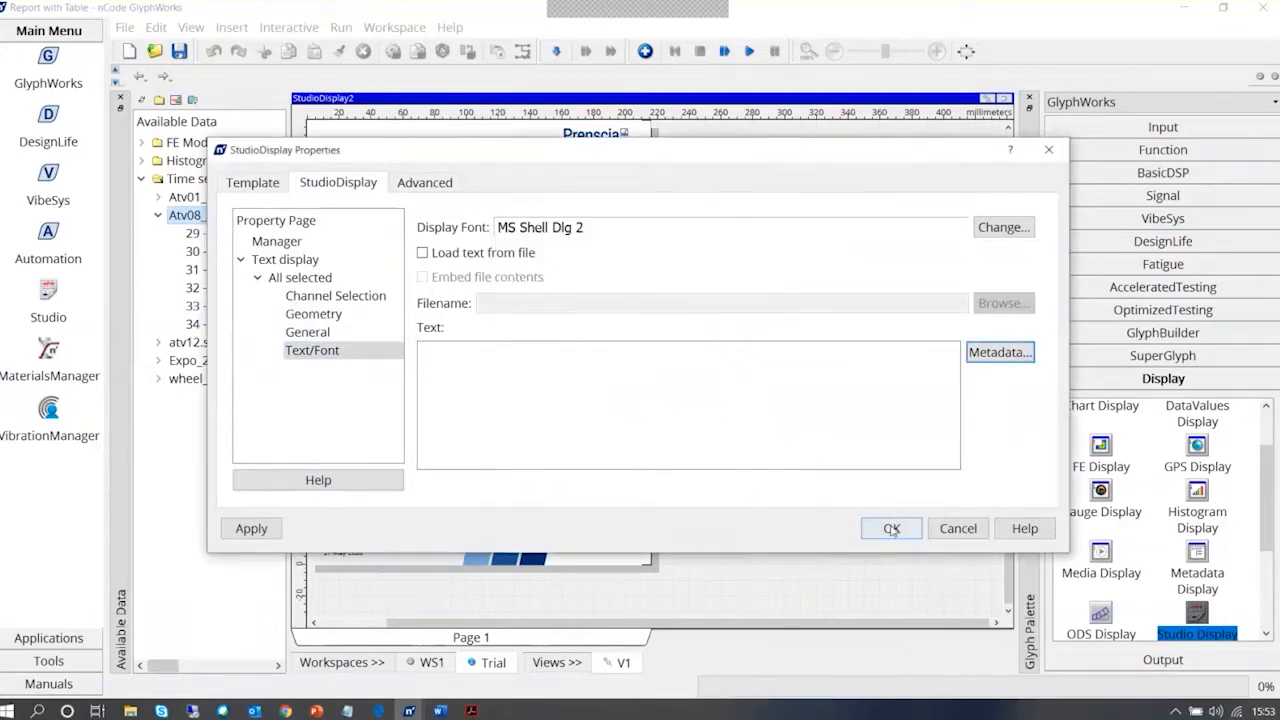
left_click(891, 528)
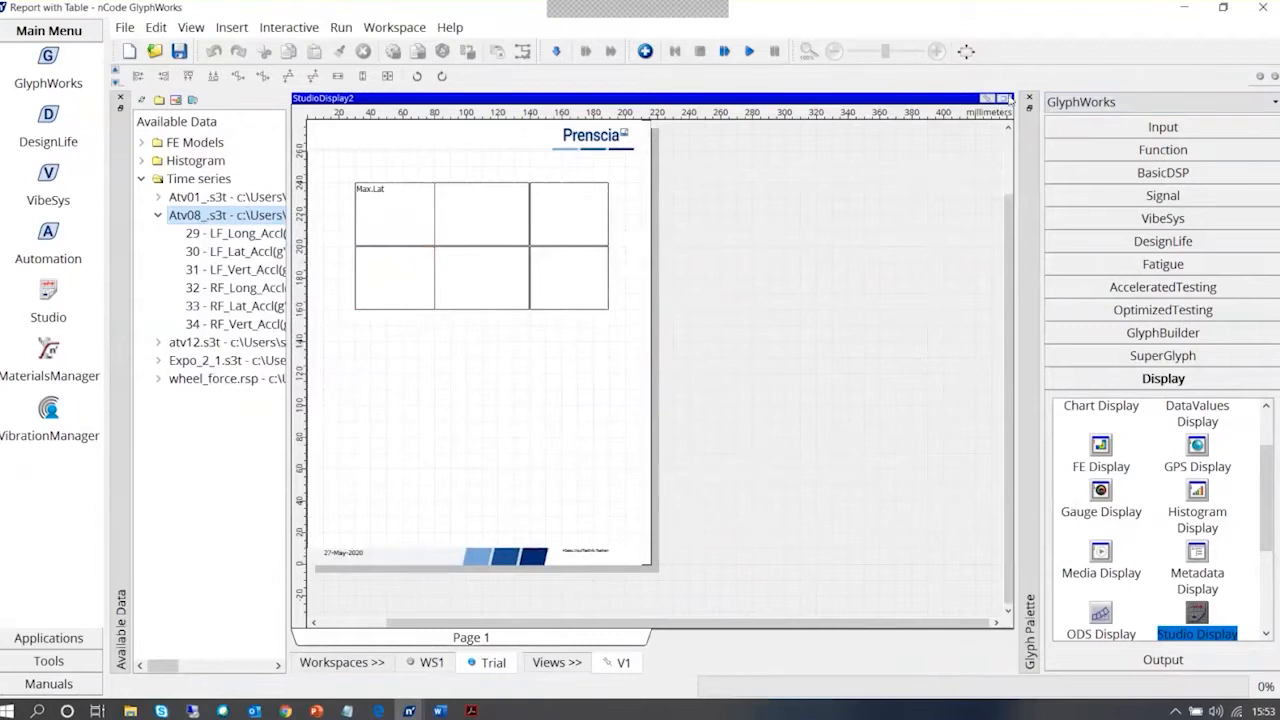
Return to the workspace and connect the MetaDataCalculator output to the first input of StudioDisplay2
left_click(1004, 98)
left_click(694, 389)
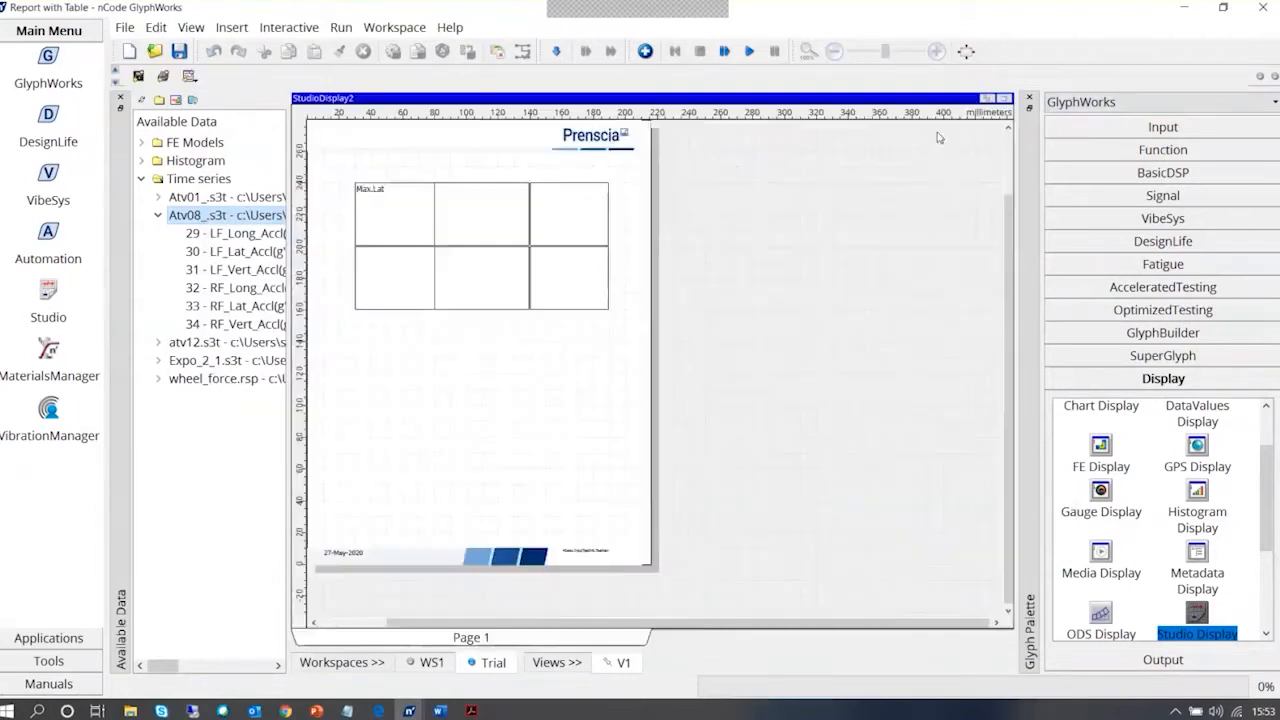
left_click(1004, 98)
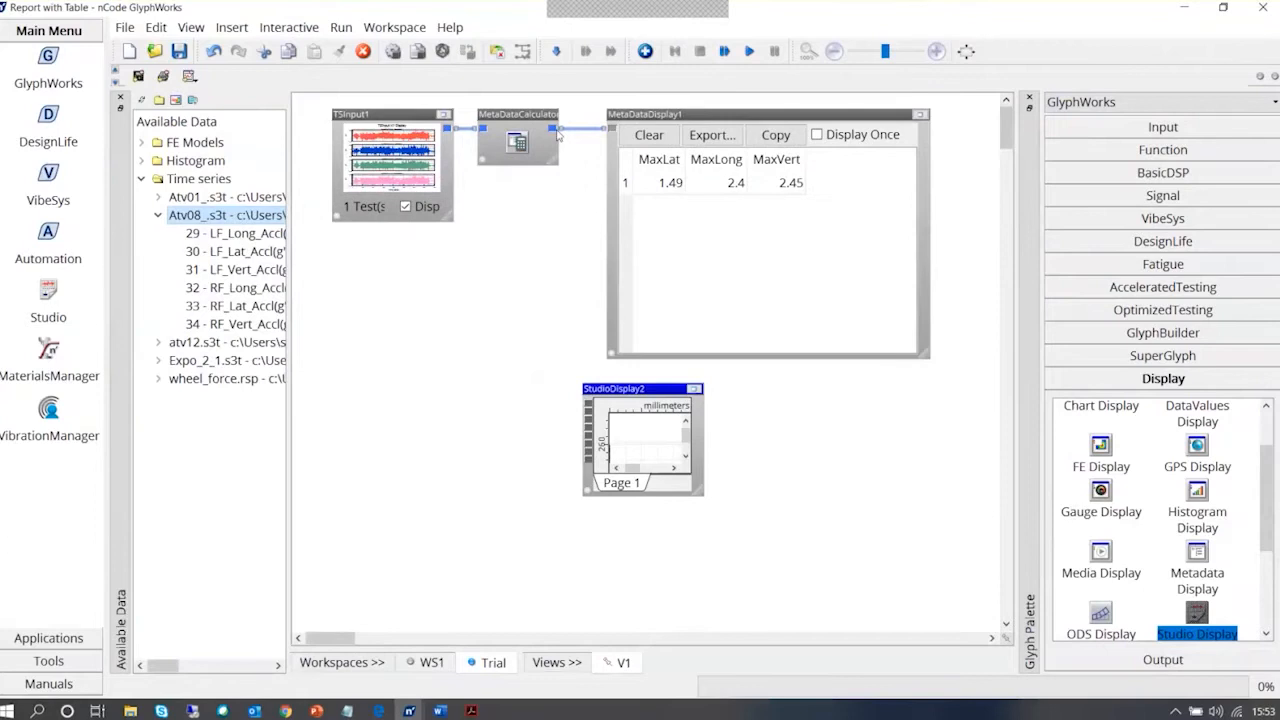
left_click_drag(557, 128, 590, 404)
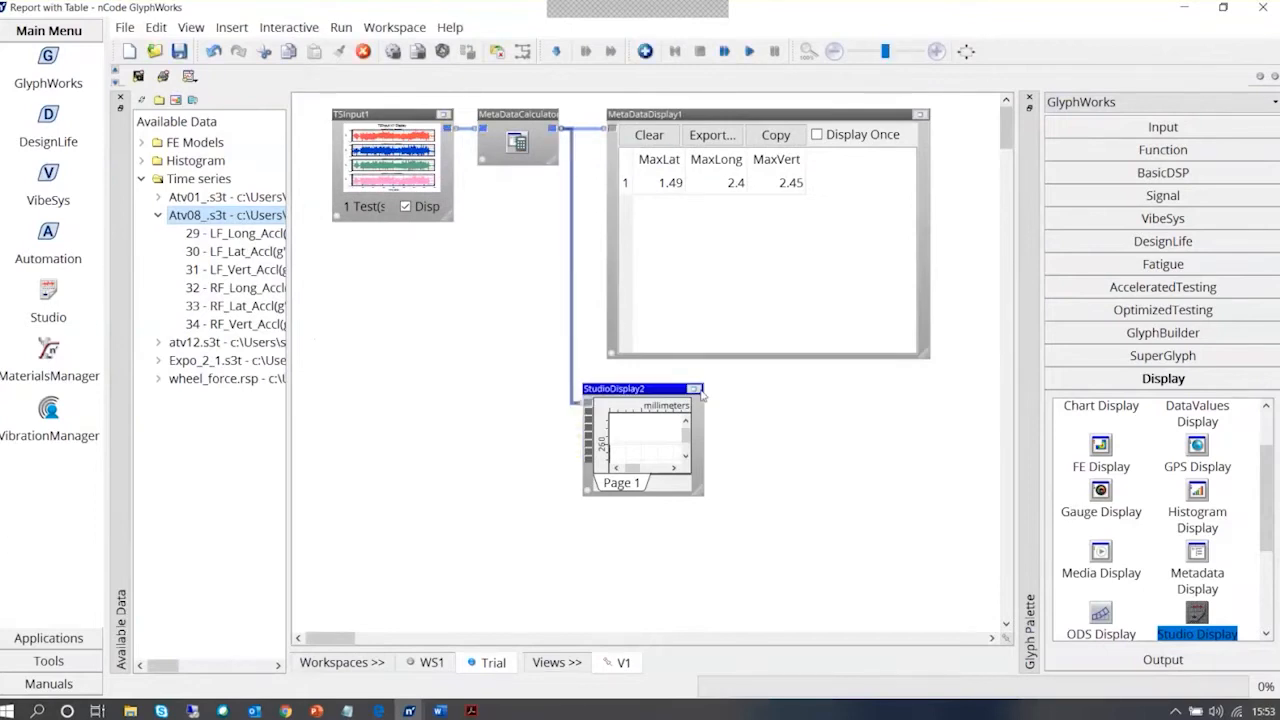
Reopen the metadata selection for the lower row's first text box and check the available sources
left_click(694, 389)
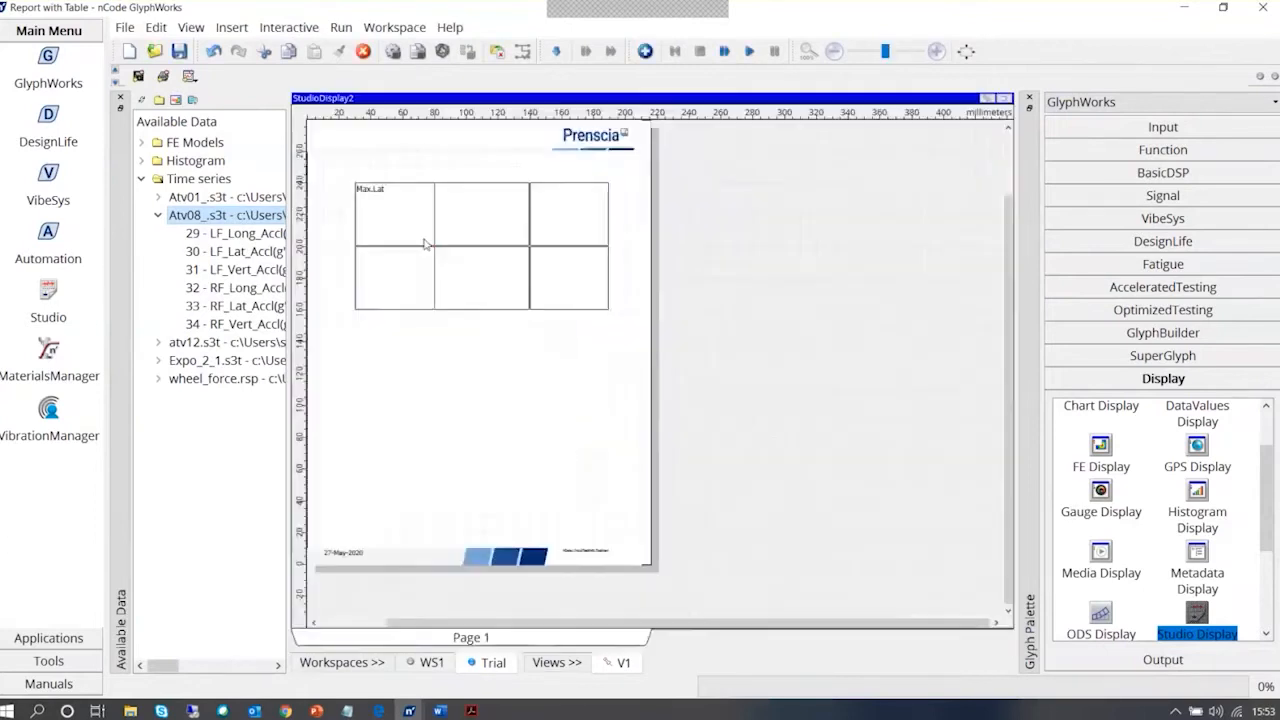
right_click(391, 295)
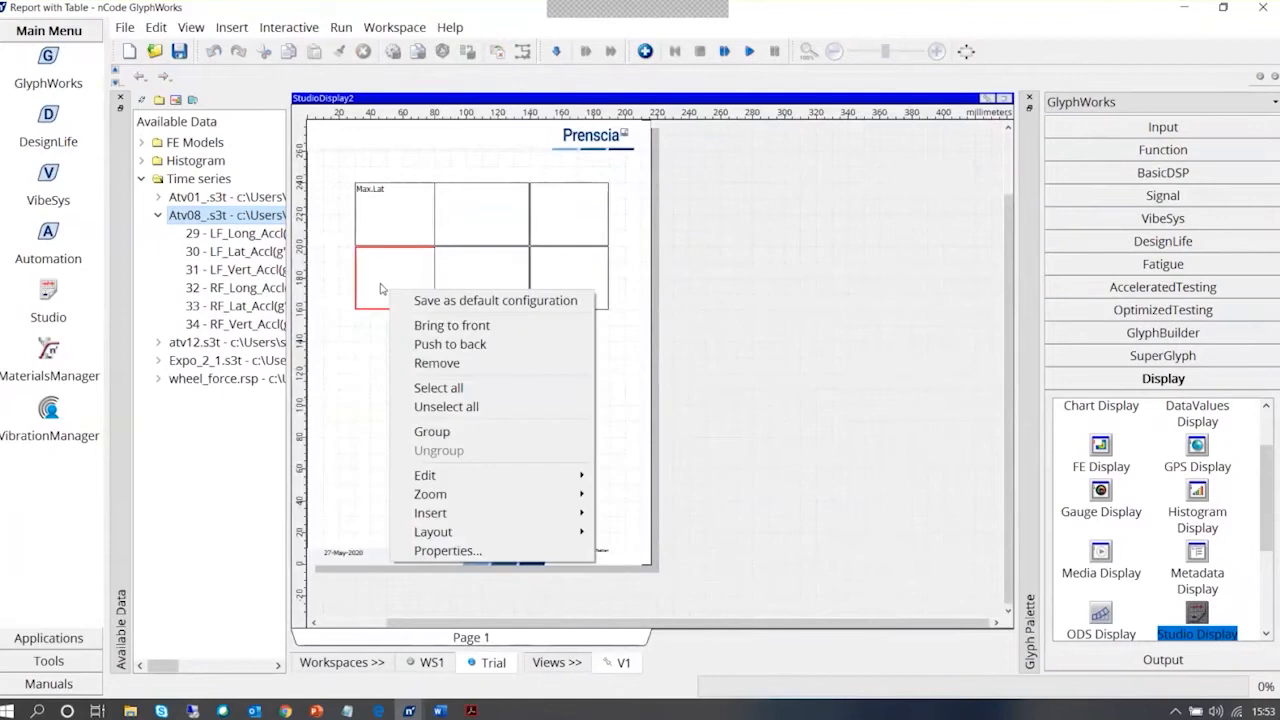
left_click(380, 289)
right_click(381, 287)
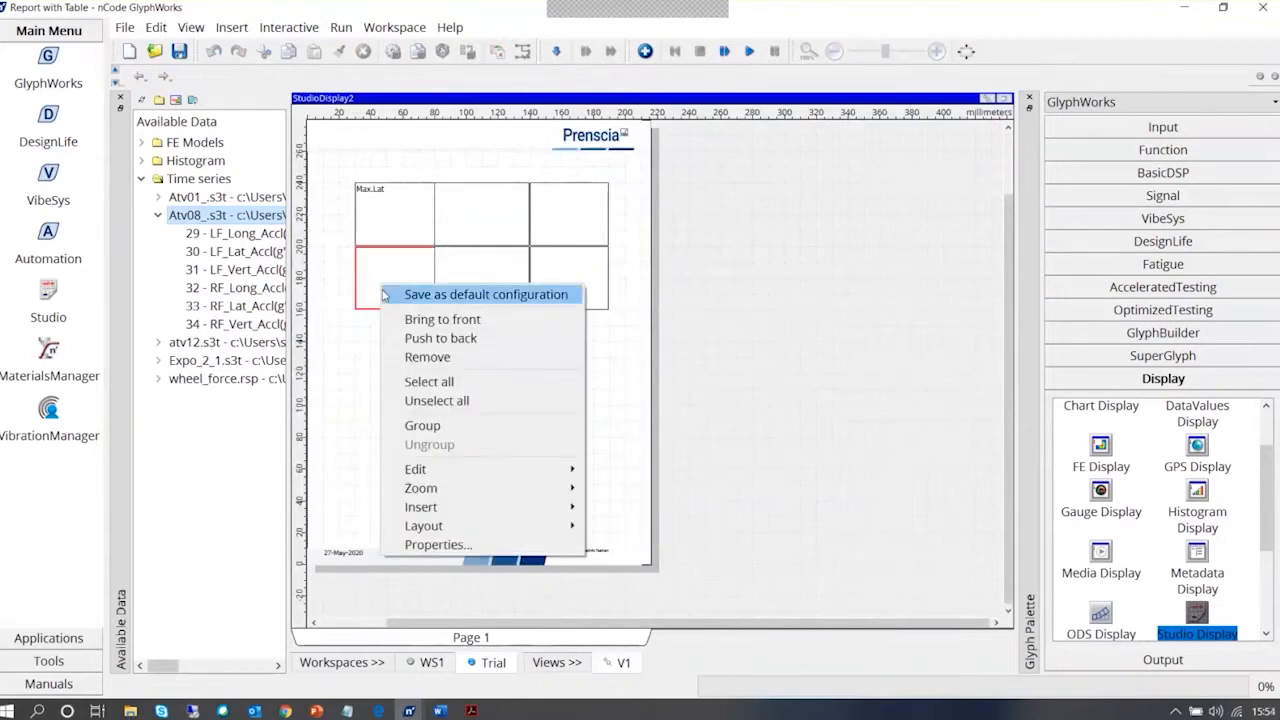
left_click(438, 544)
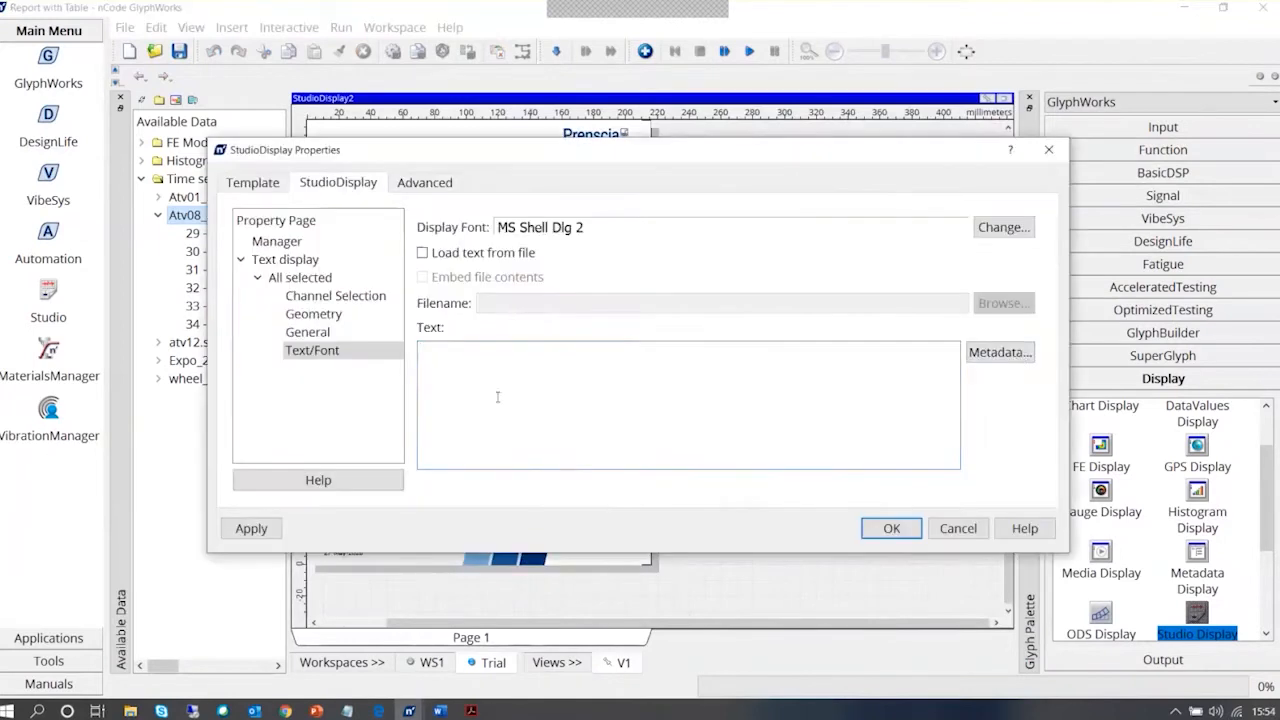
left_click(1022, 357)
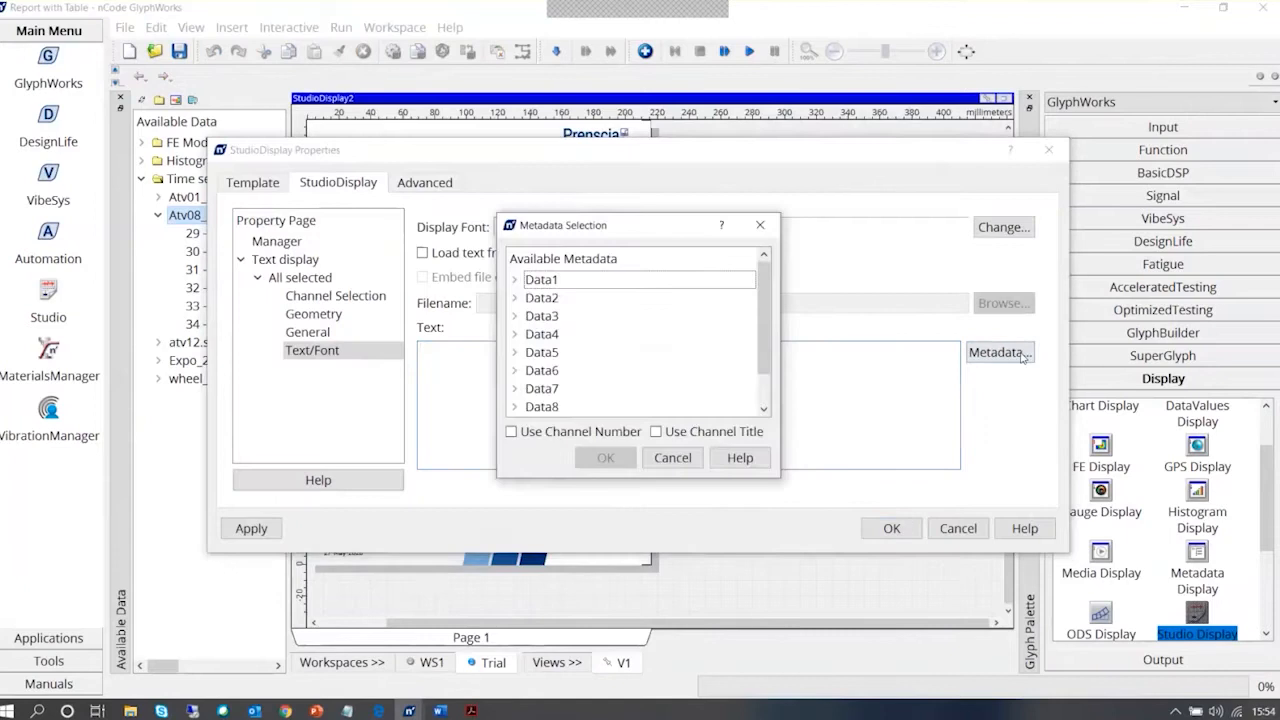
left_click(680, 457)
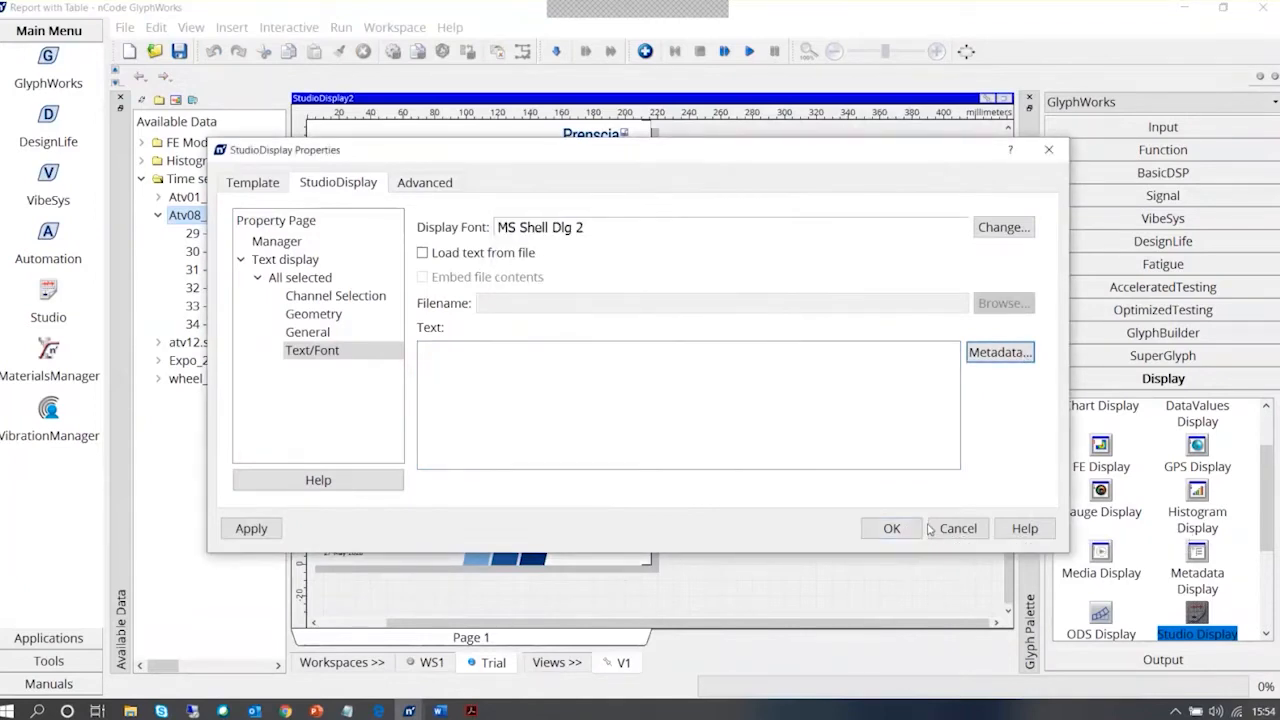
left_click(932, 528)
Run the process and check Data1's test attributes again for the calculated values to use in the lower row's first box
left_click(1004, 99)
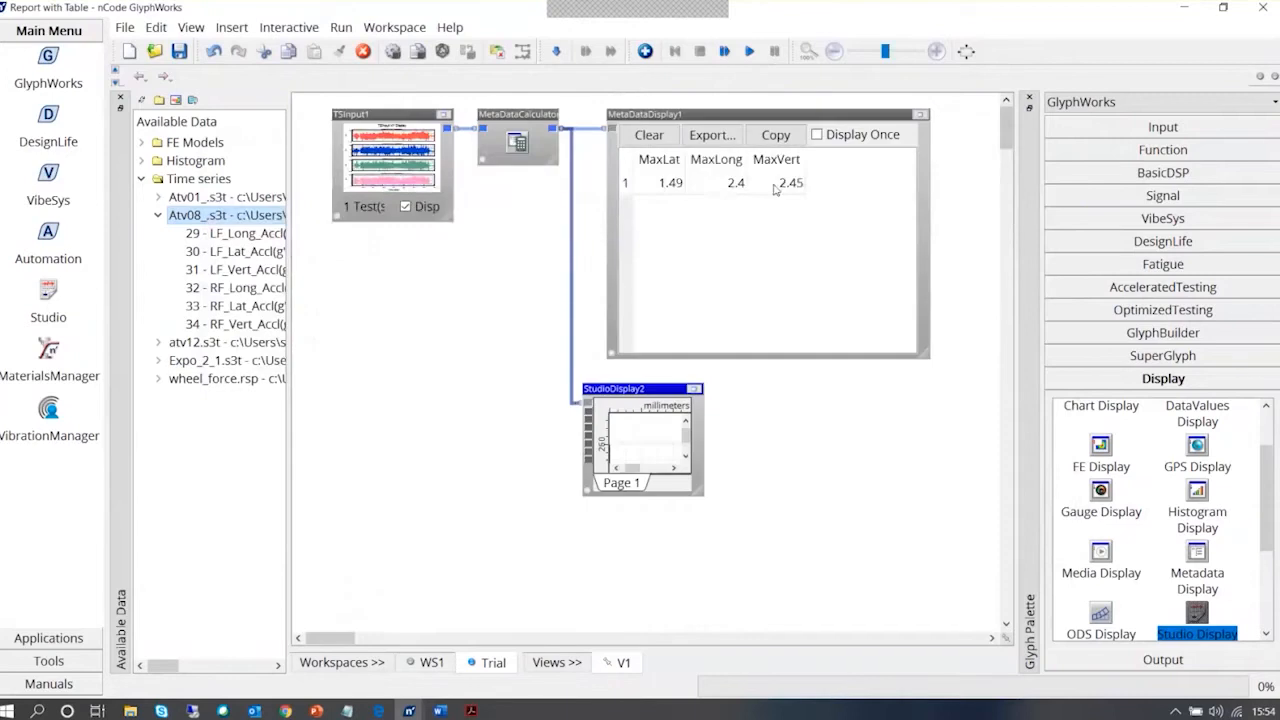
left_click(751, 52)
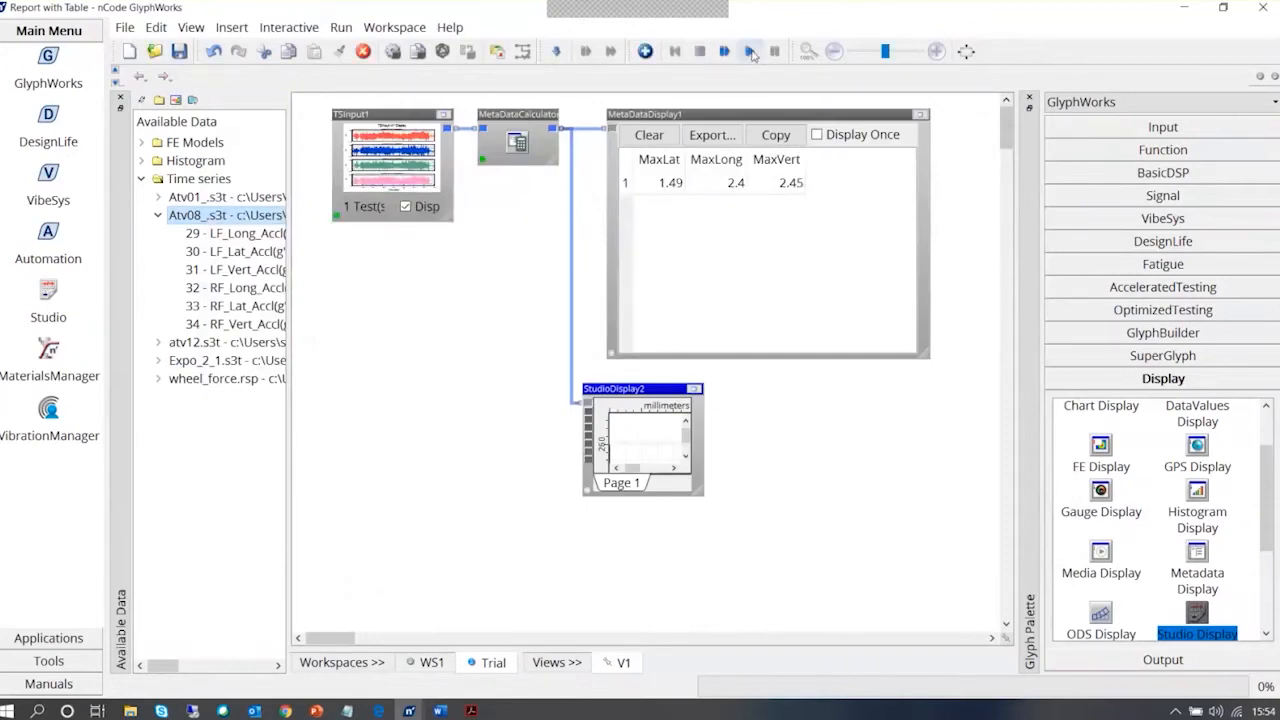
left_click(698, 392)
right_click(391, 272)
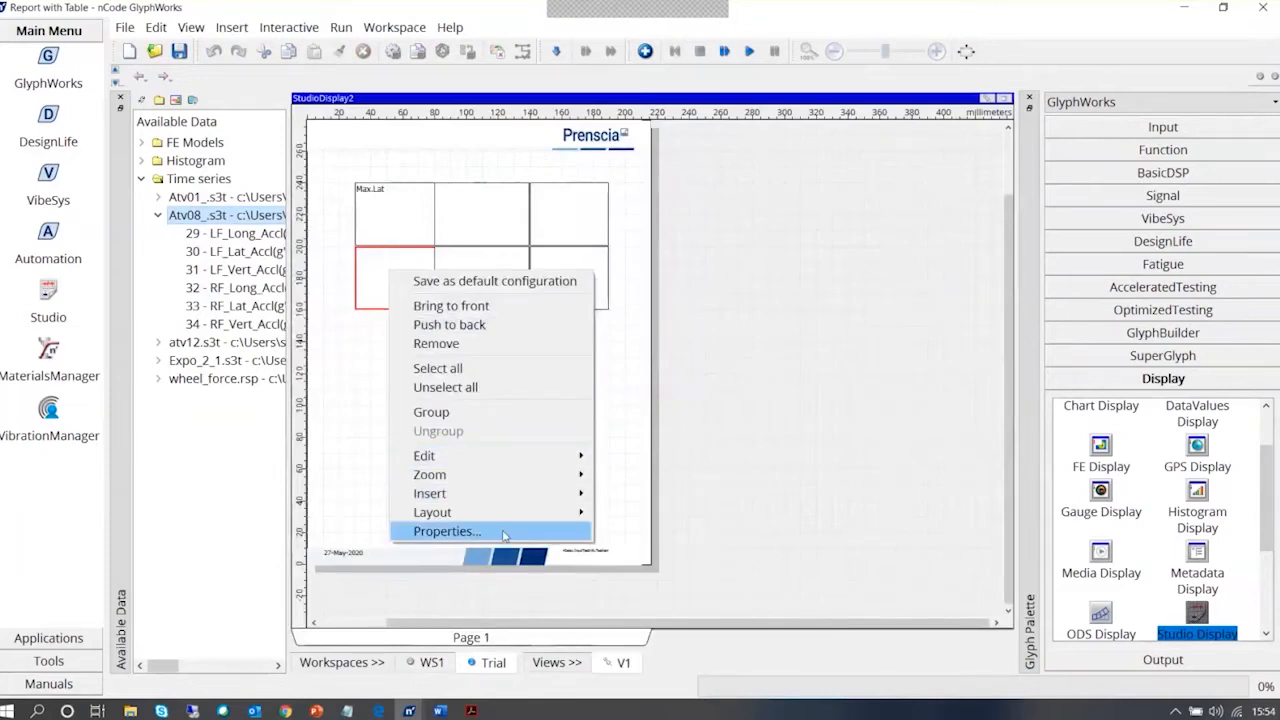
left_click(505, 533)
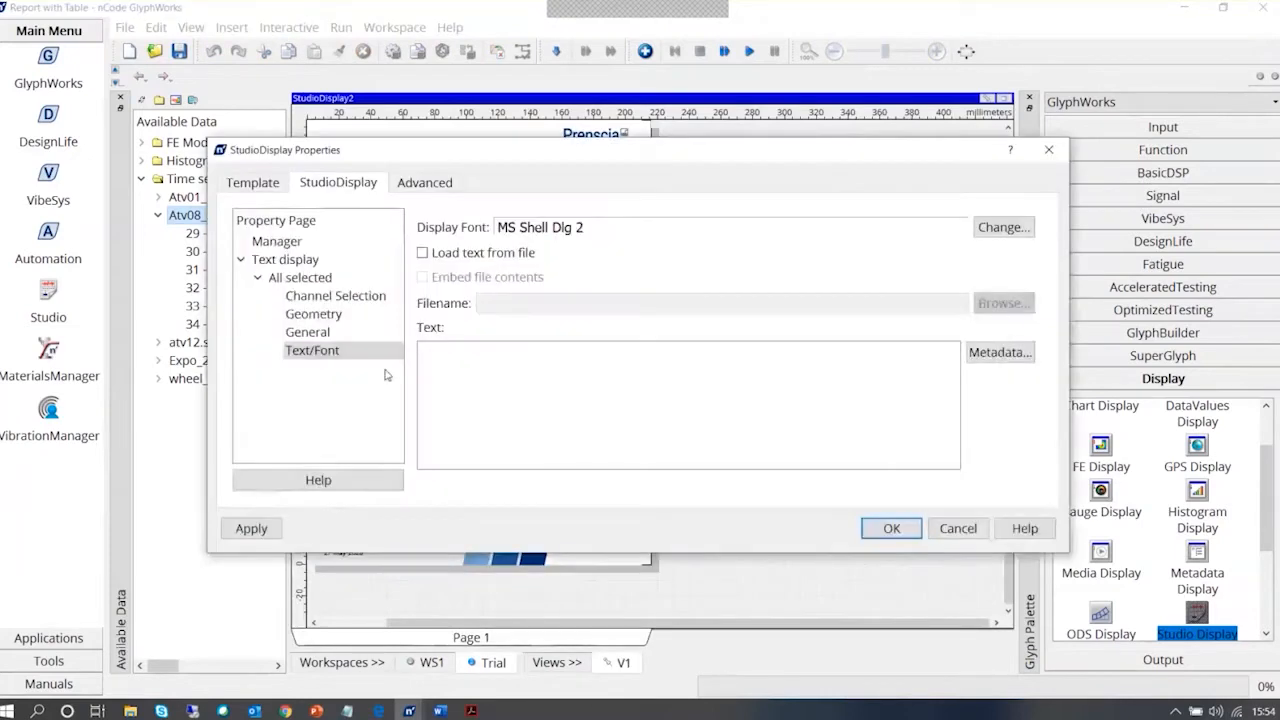
left_click(1000, 352)
left_click(515, 281)
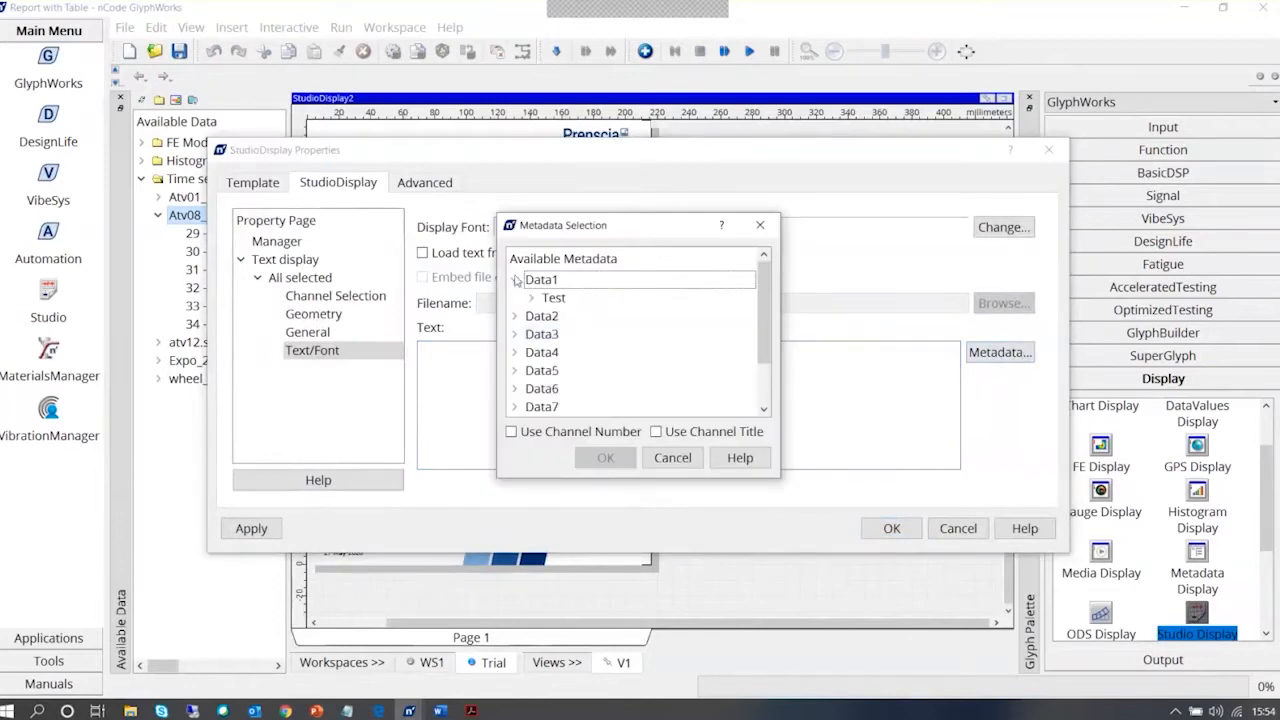
left_click(531, 298)
left_click(548, 316)
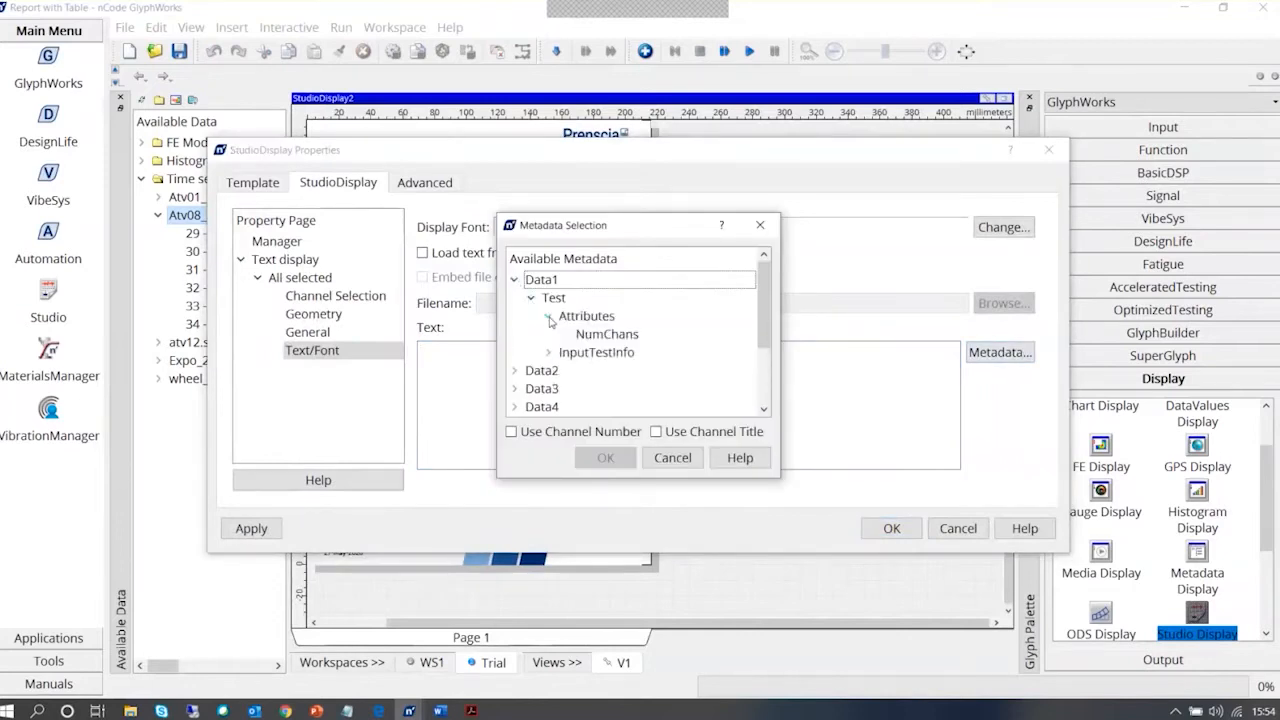
left_click(600, 335)
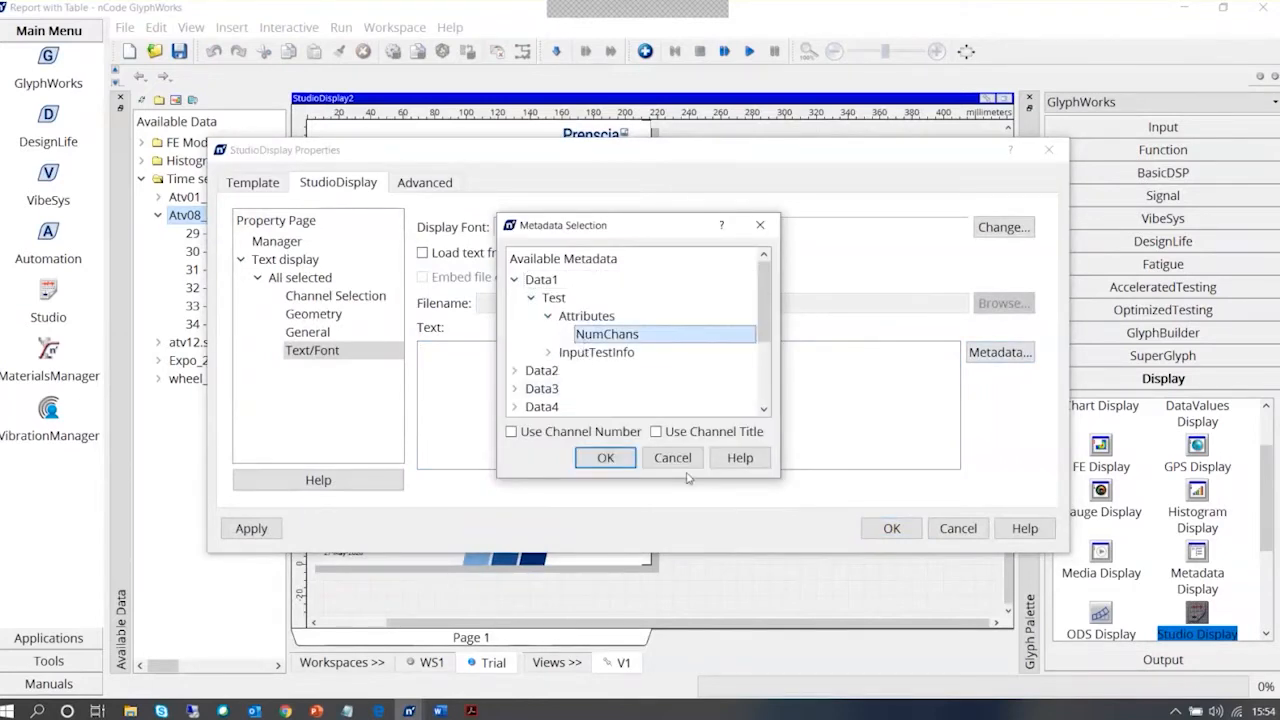
left_click(688, 462)
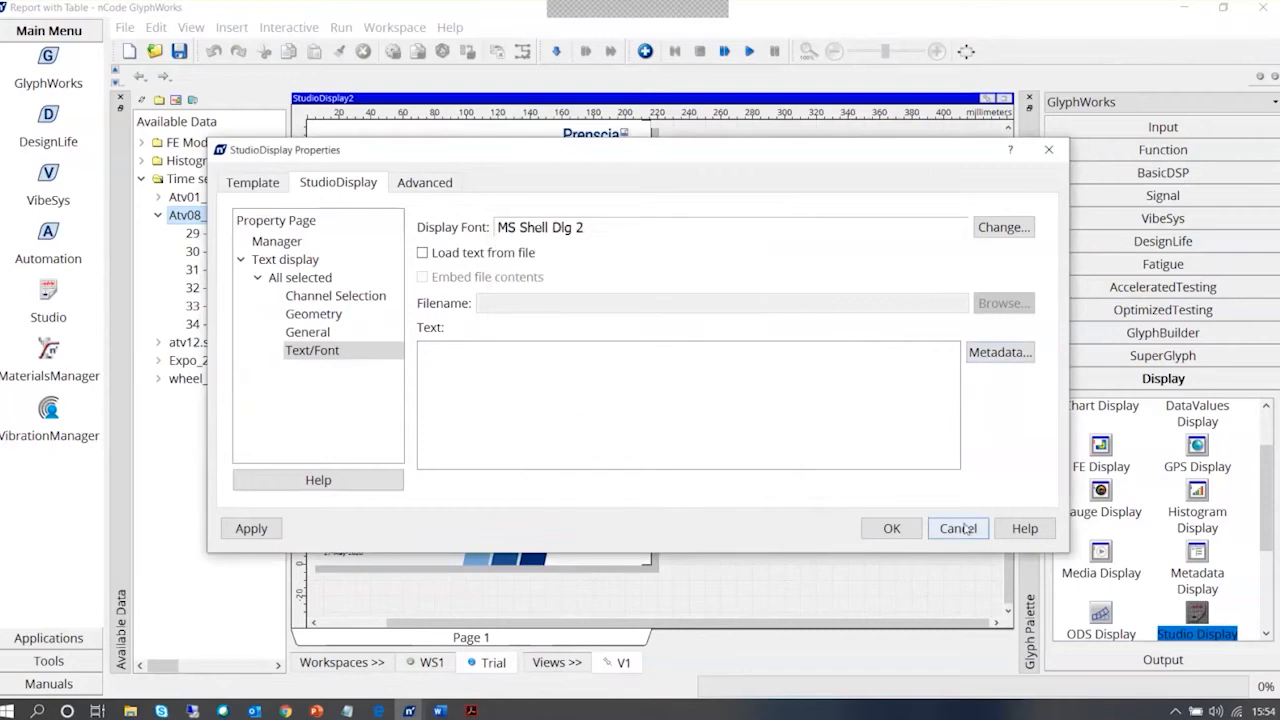
left_click(958, 528)
Enlarge StudioDisplay2 in the workspace to about the width of MetaDataDisplay1 and run the process again
left_click(1003, 98)
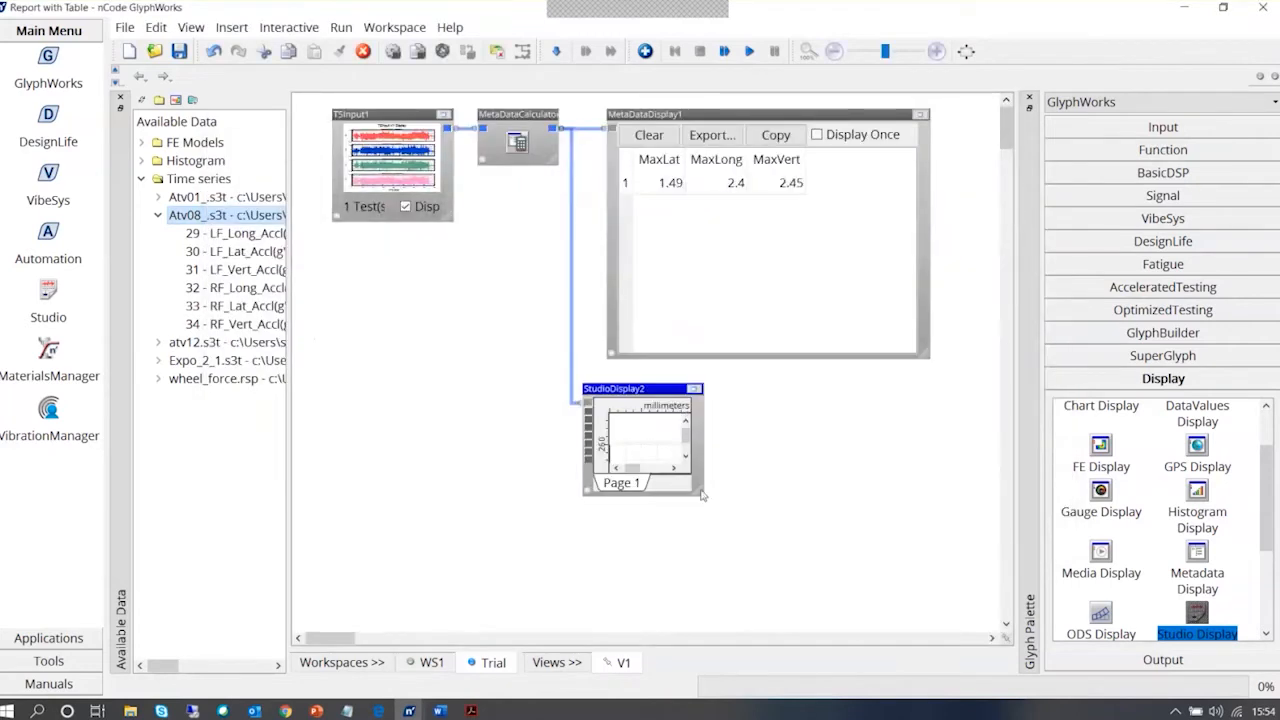
left_click_drag(702, 494, 928, 633)
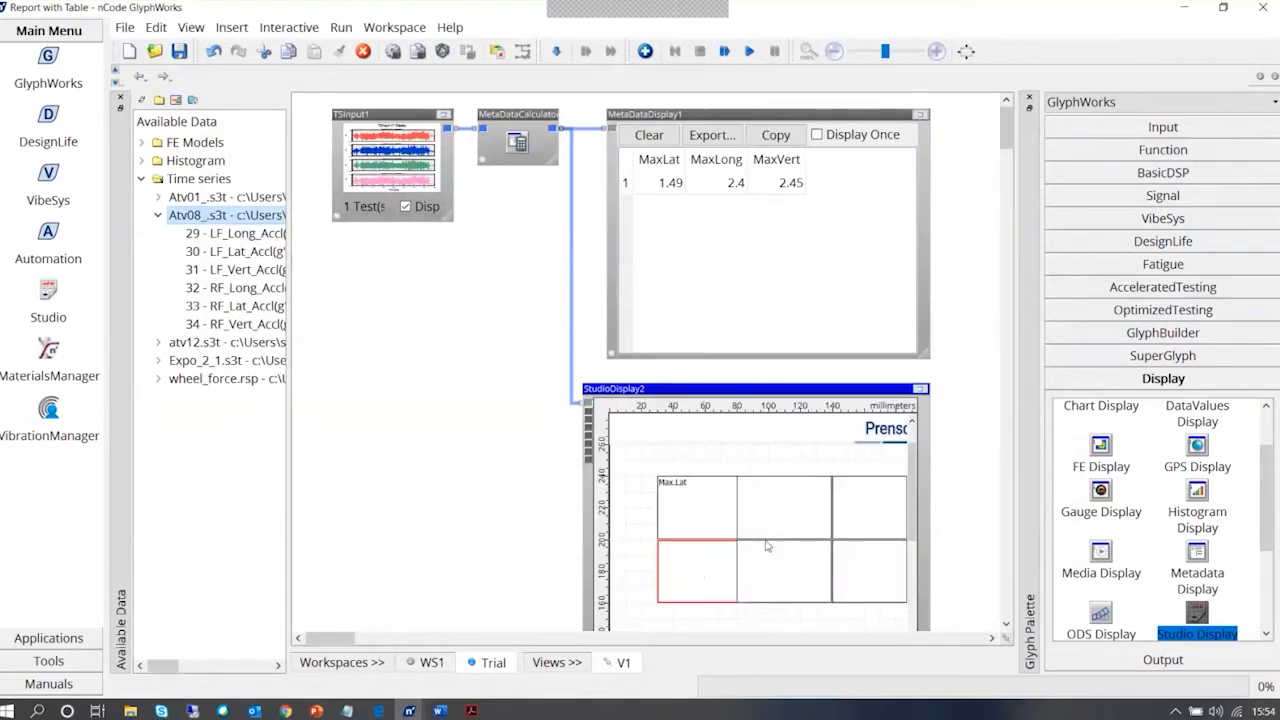
left_click(695, 573)
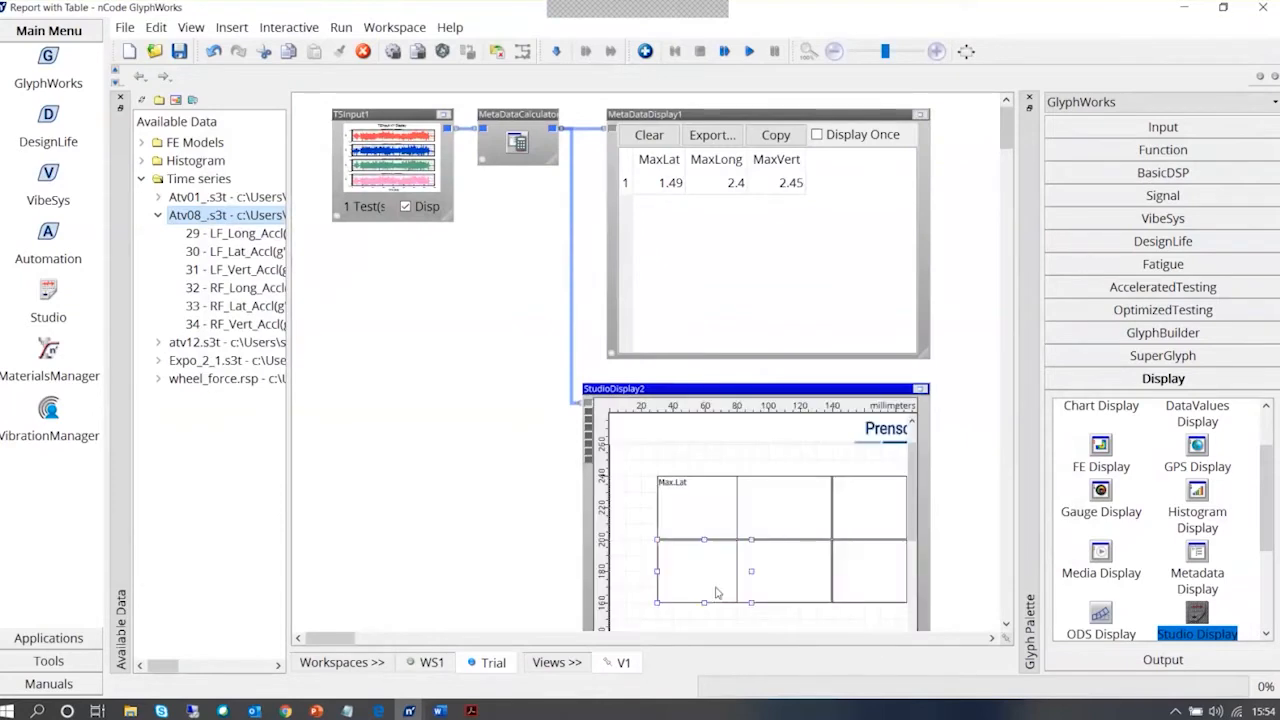
left_click(697, 499)
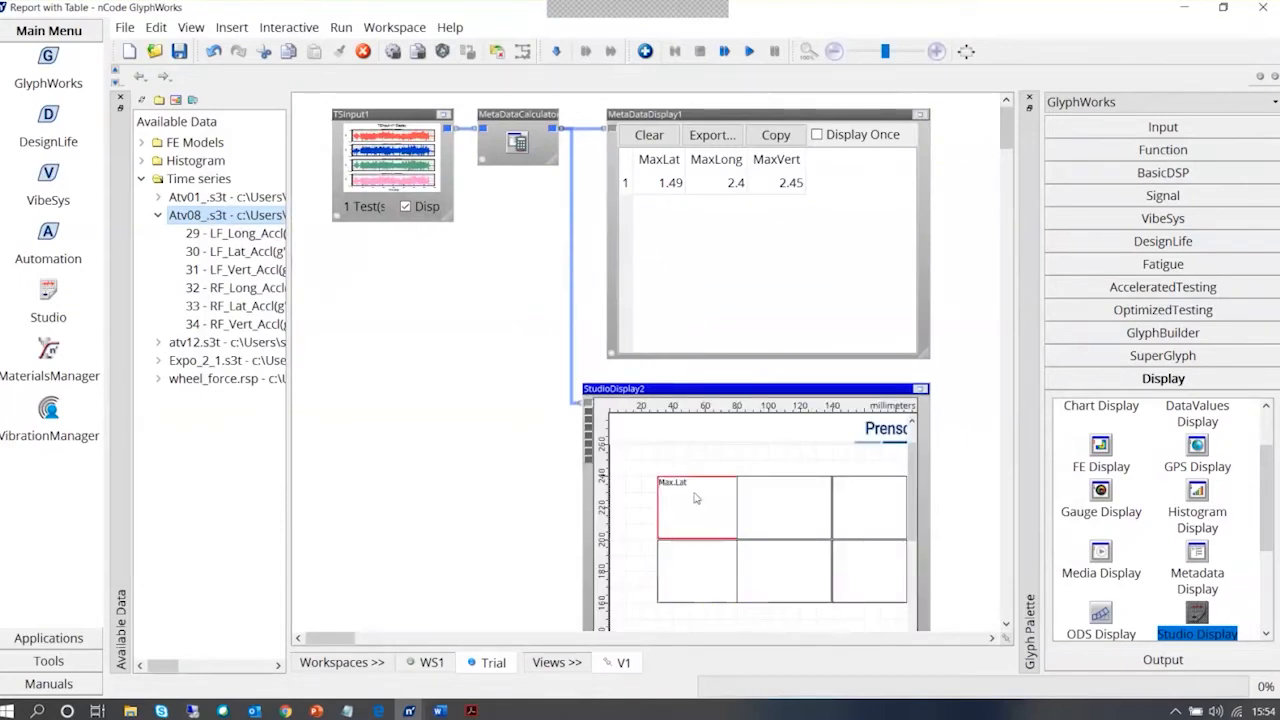
left_click(538, 116)
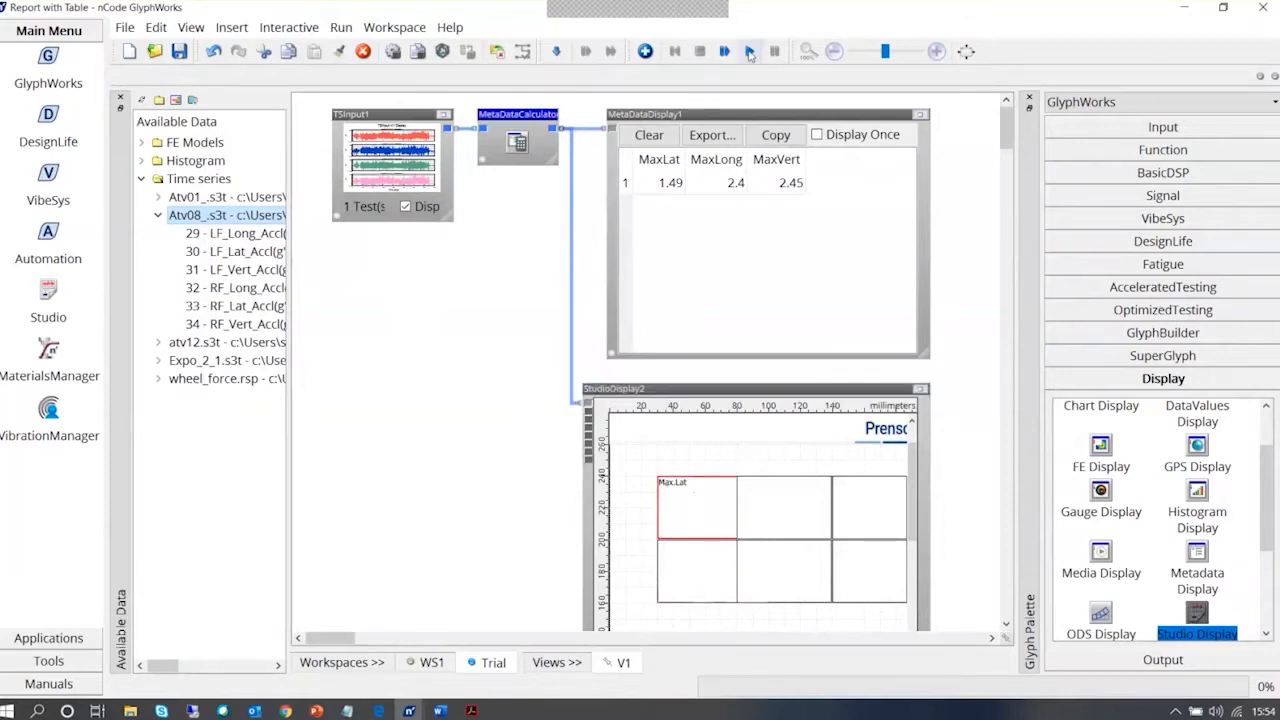
left_click(749, 52)
Delete the connection between the MetaDataCalculator and StudioDisplay2
left_click(700, 573)
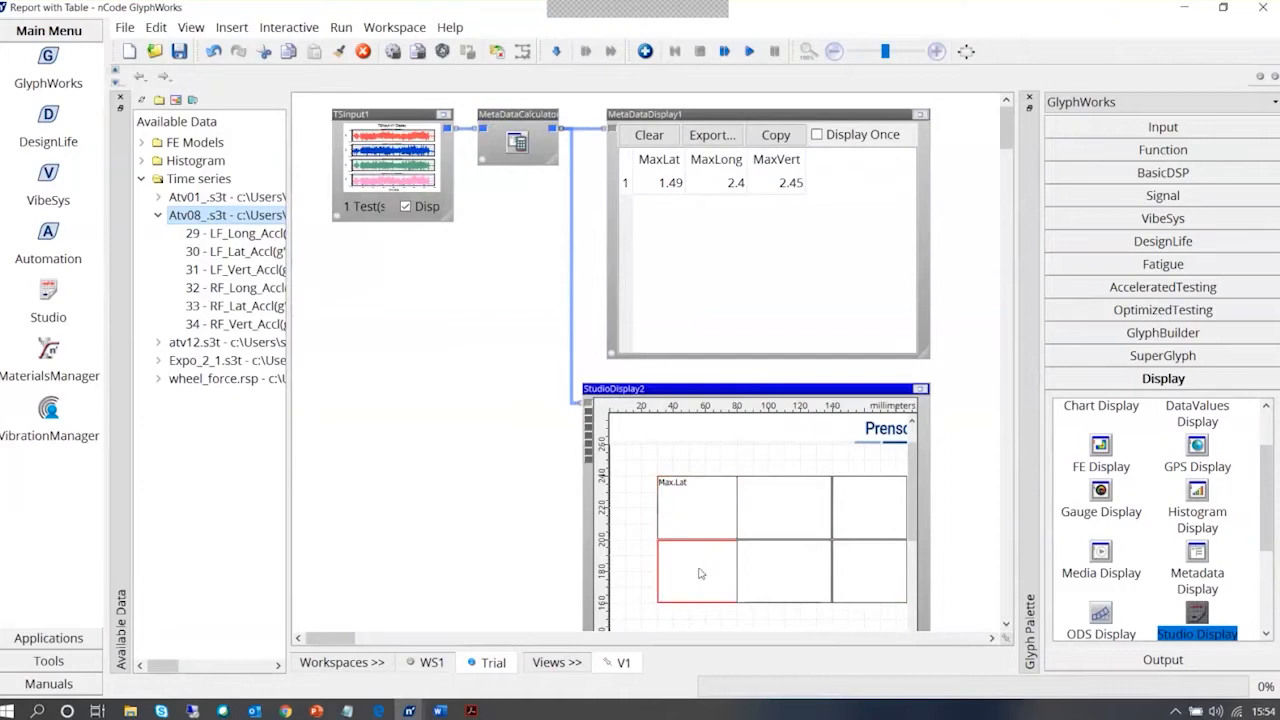
right_click(575, 390)
left_click(577, 393)
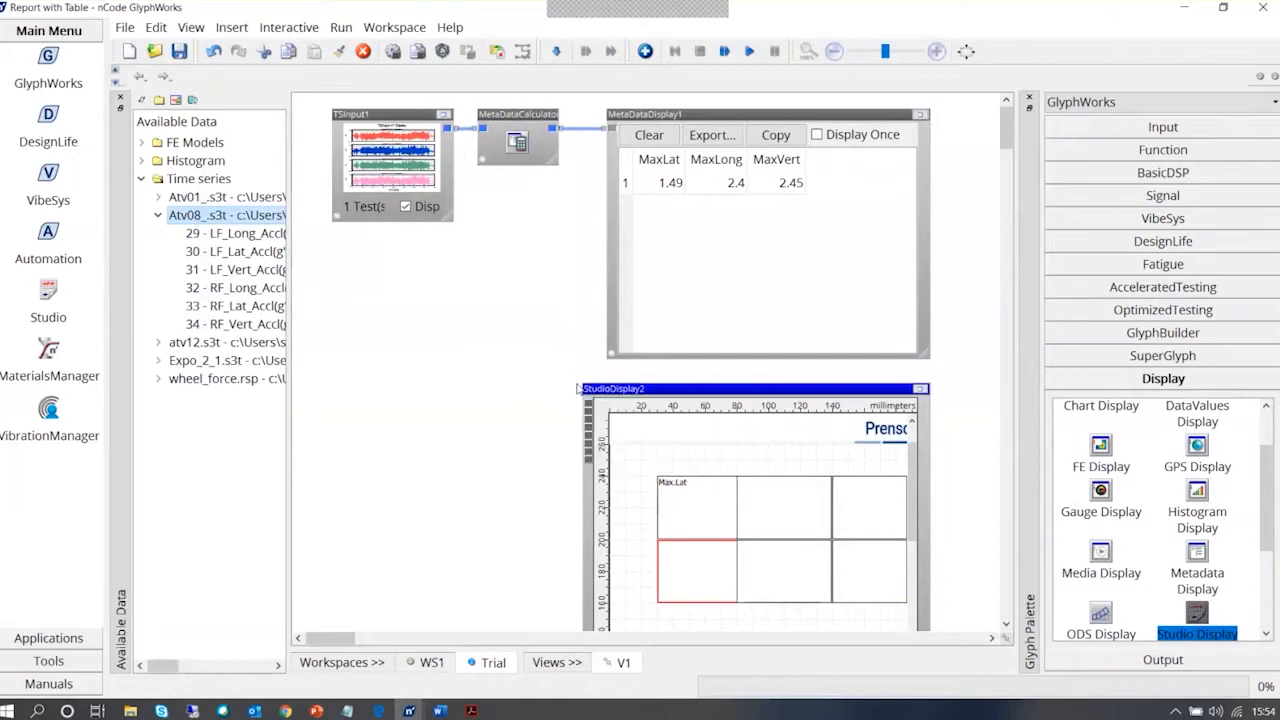
Check the channel selection and grouping options in the properties of the lower row's first text box
double_click(695, 590)
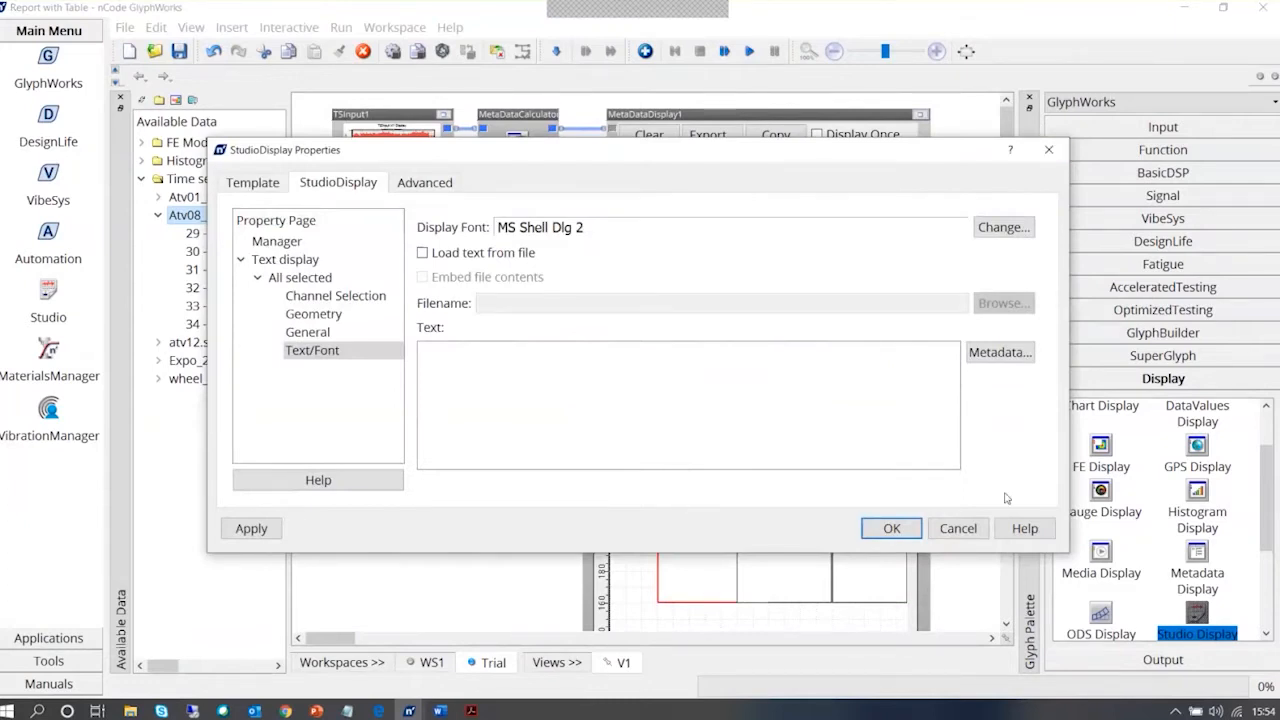
left_click(947, 531)
right_click(679, 585)
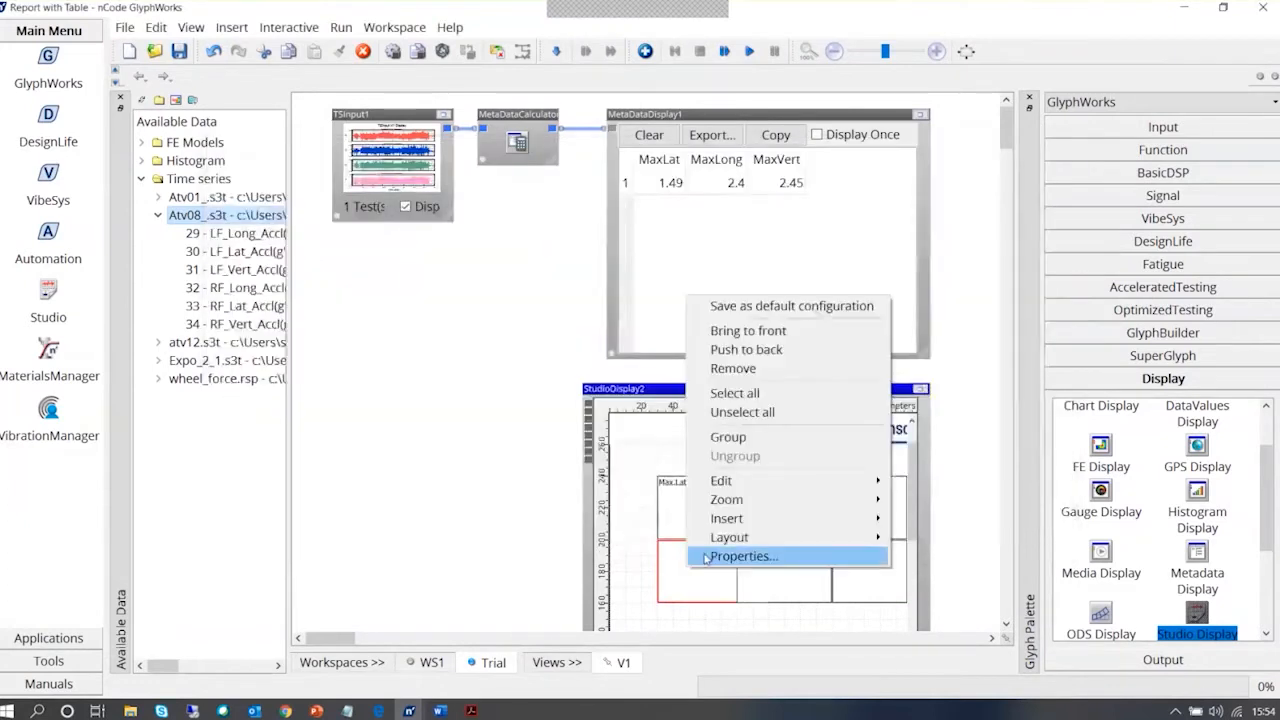
left_click(742, 556)
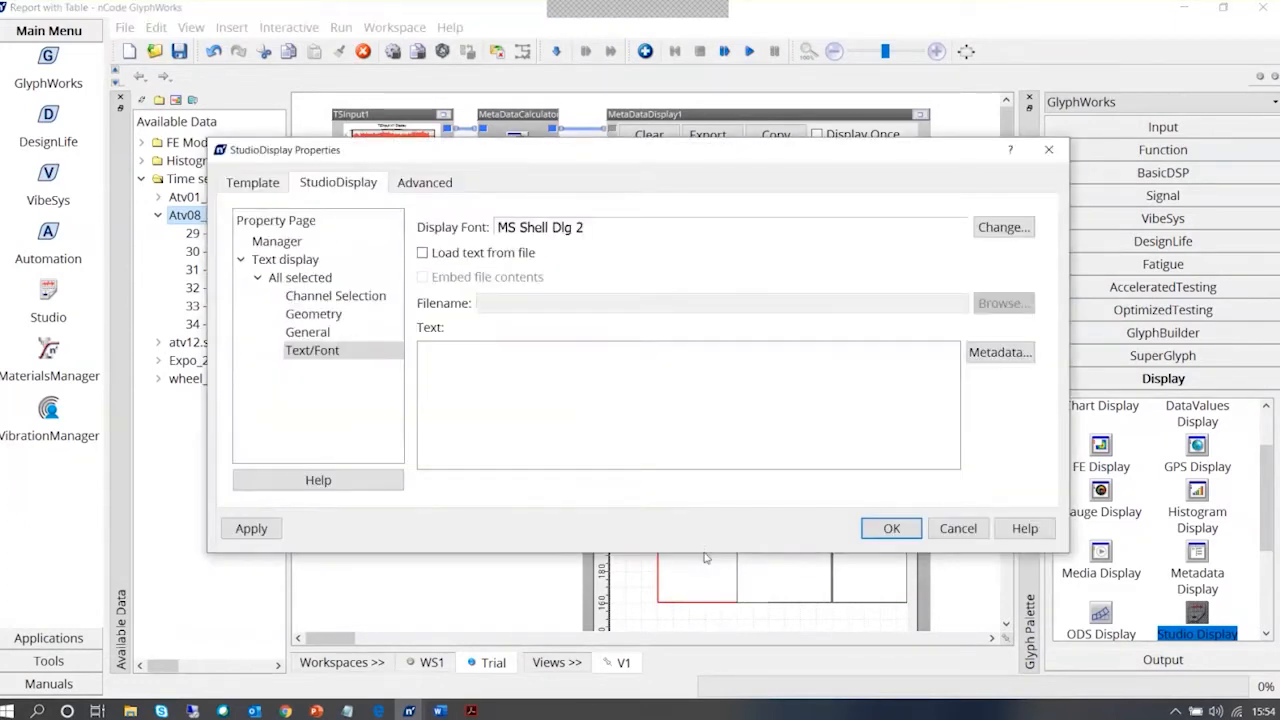
left_click(380, 297)
left_click(560, 228)
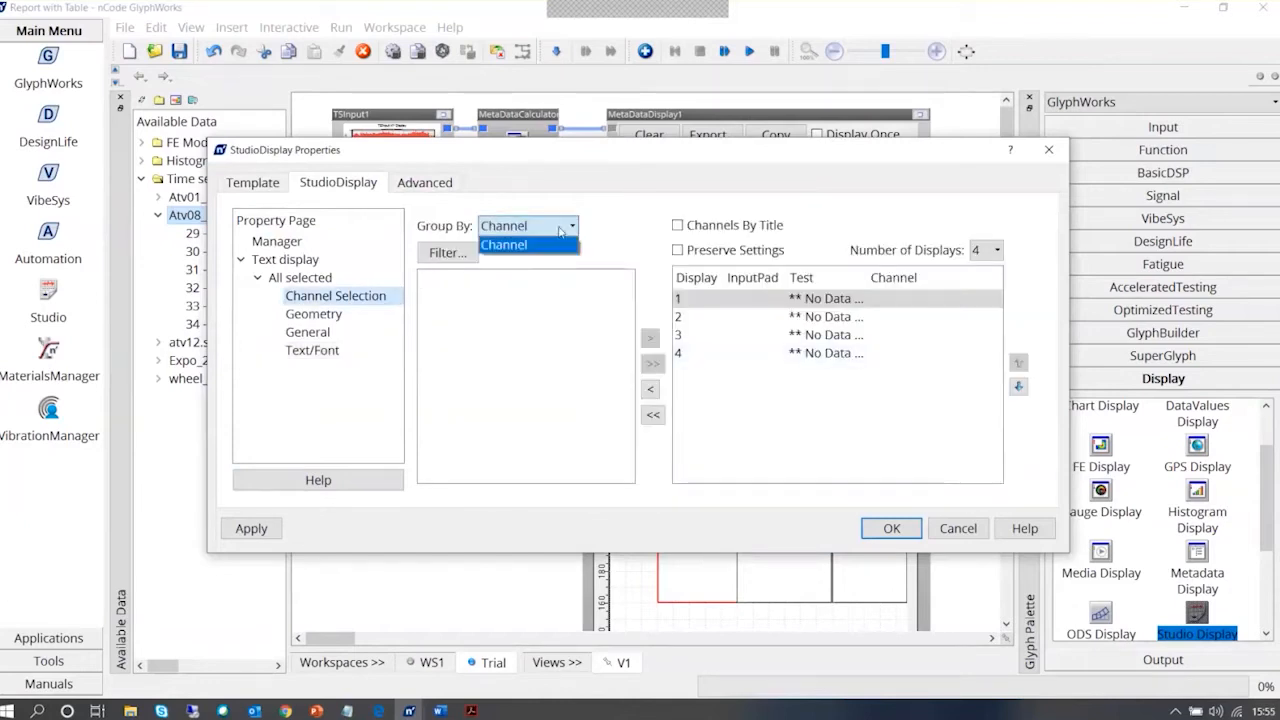
left_click(560, 229)
left_click(956, 529)
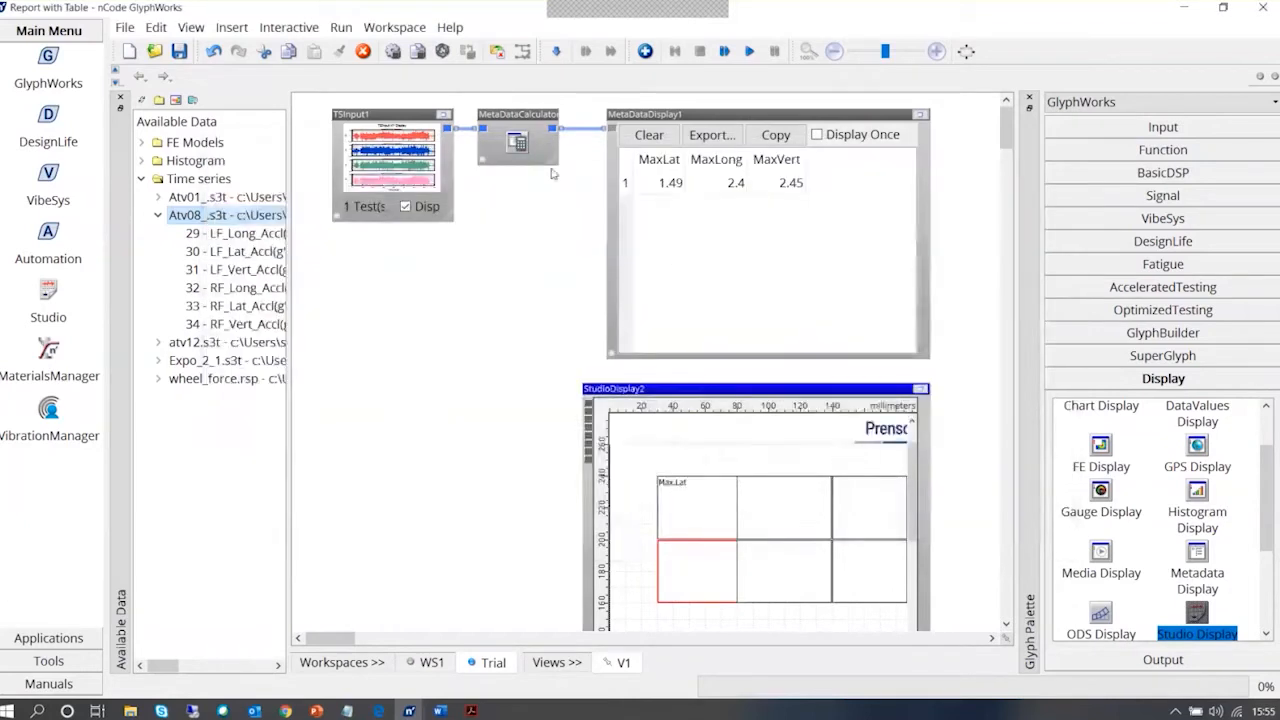
Connect the MetaDataCalculator output to StudioDisplay2's first input again
left_click_drag(587, 203, 588, 411)
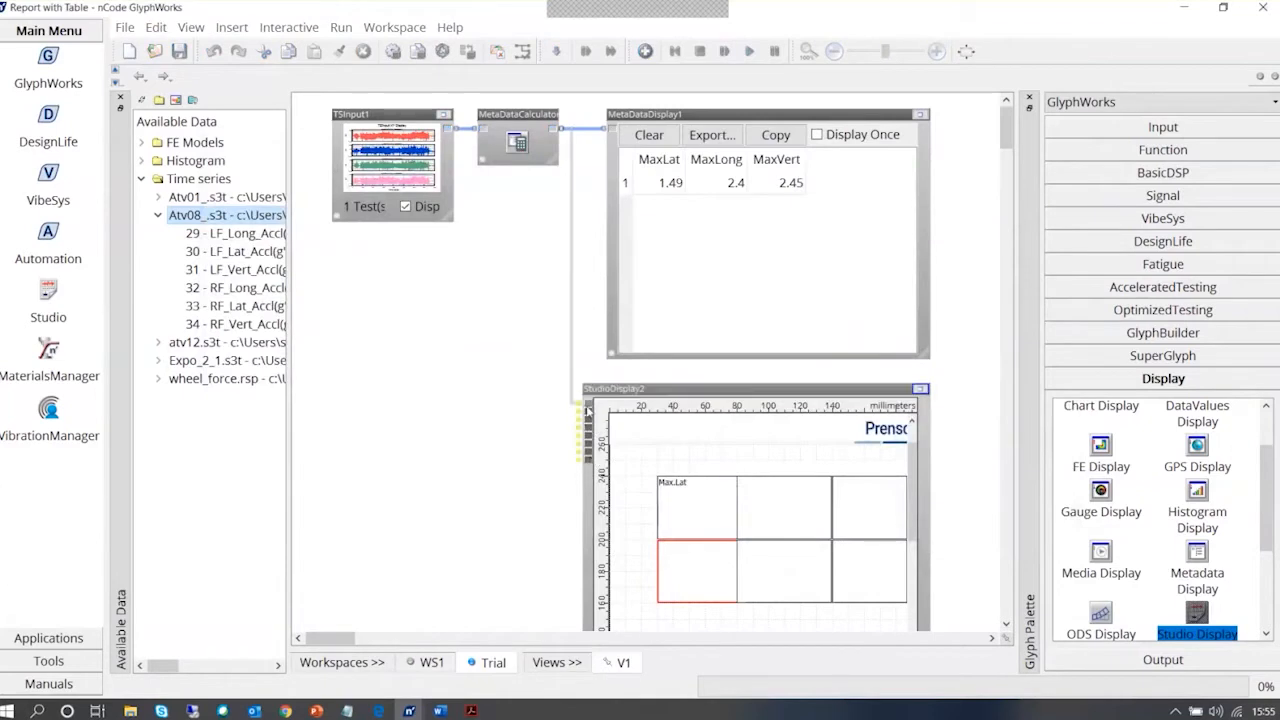
Examine Data1's test Attributes and InputTestInfo metadata available for the lower row's first text box
left_click(700, 585)
left_click(700, 585)
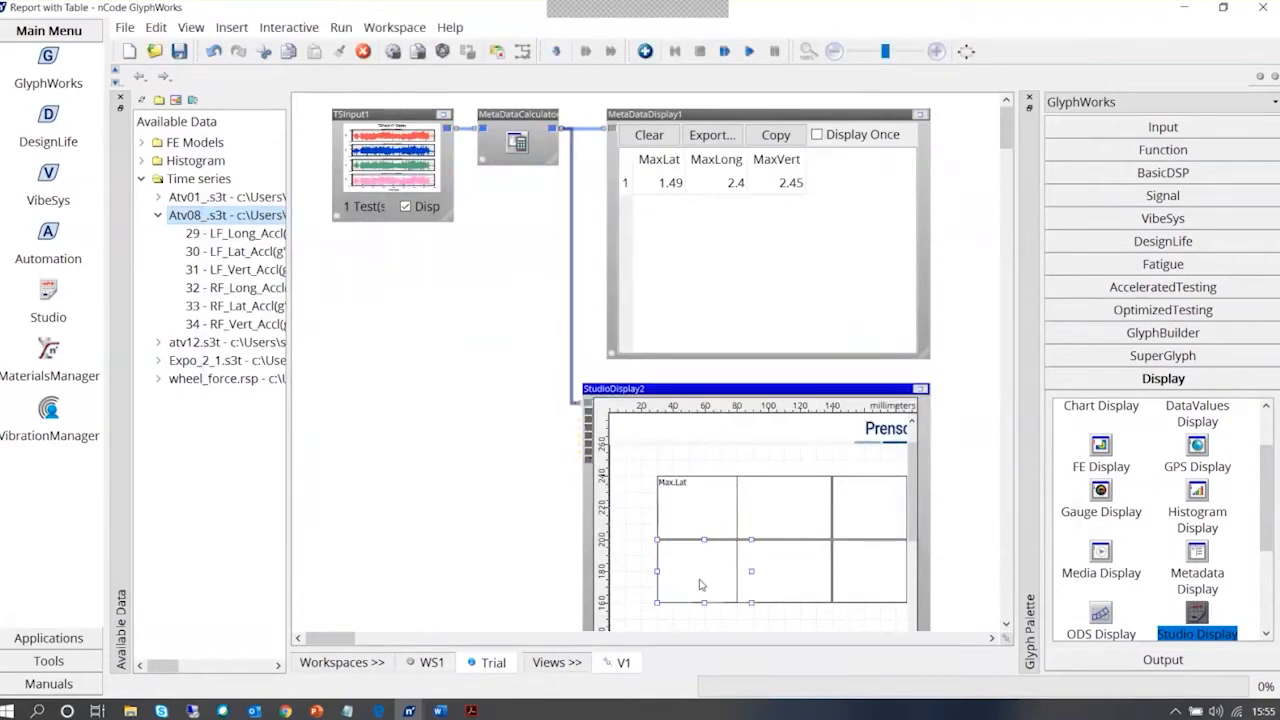
right_click(700, 585)
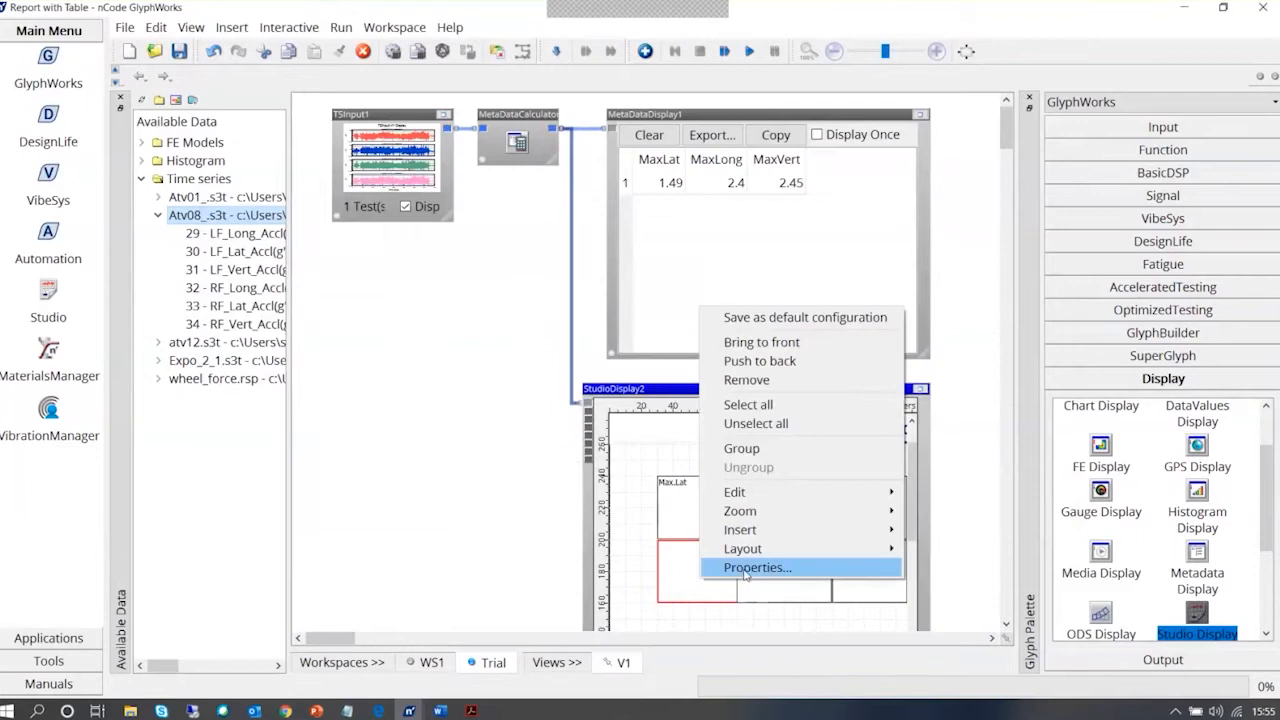
left_click(745, 567)
left_click(506, 385)
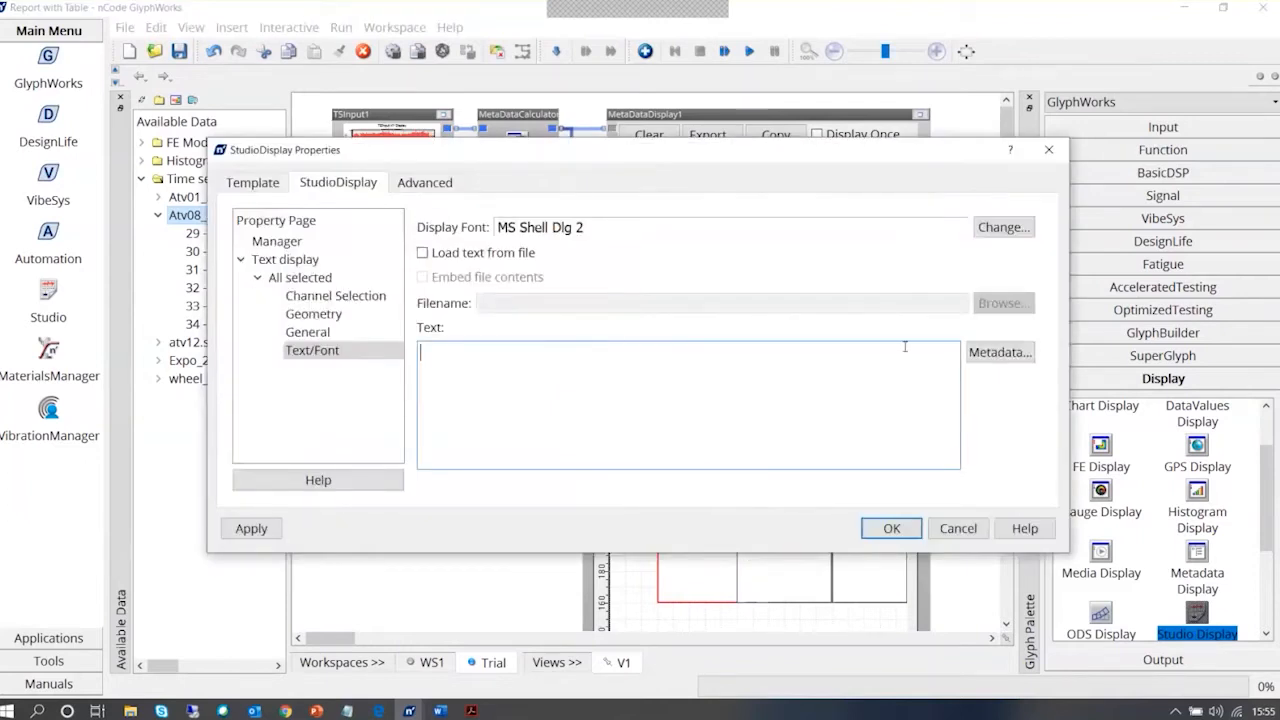
left_click(1000, 352)
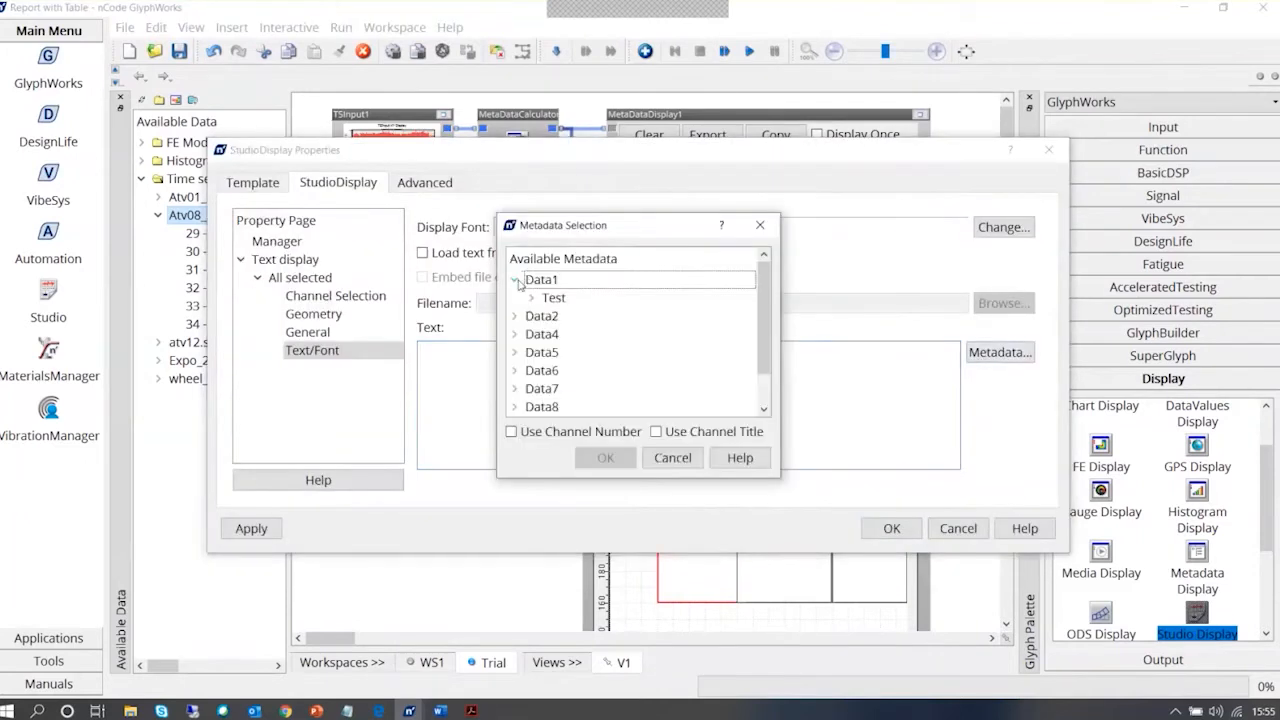
left_click(532, 297)
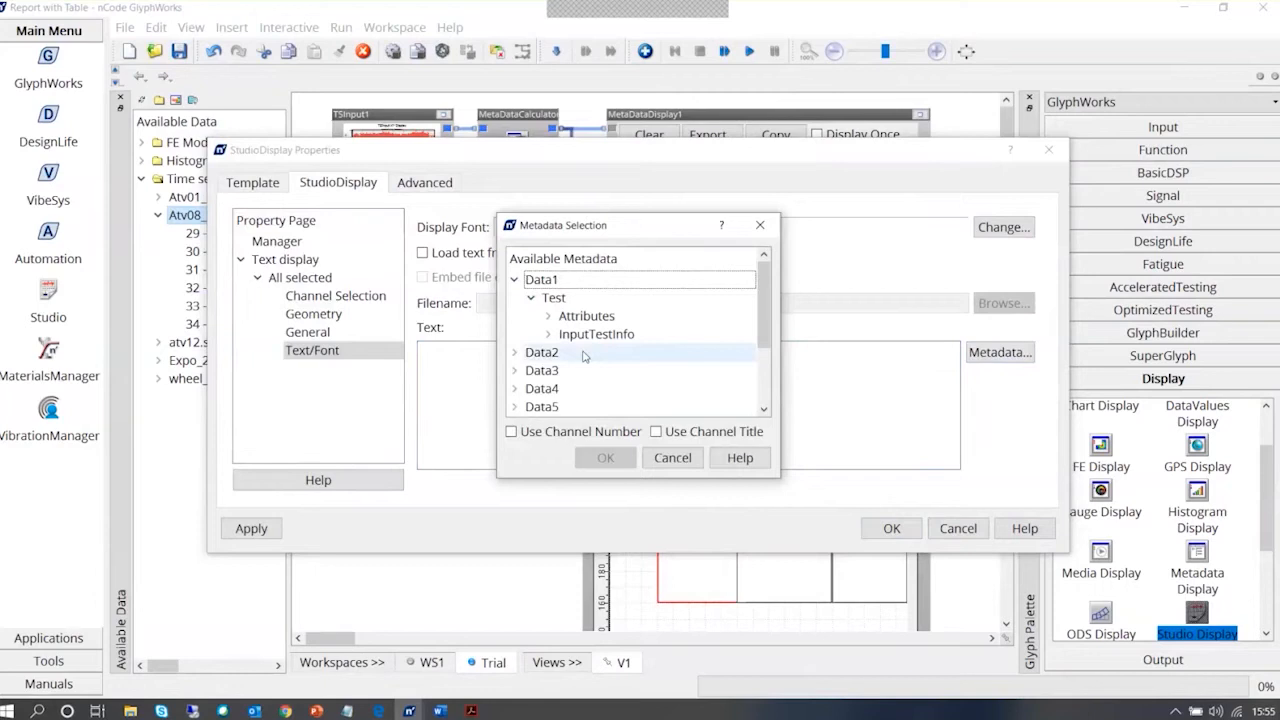
left_click(549, 316)
left_click(549, 352)
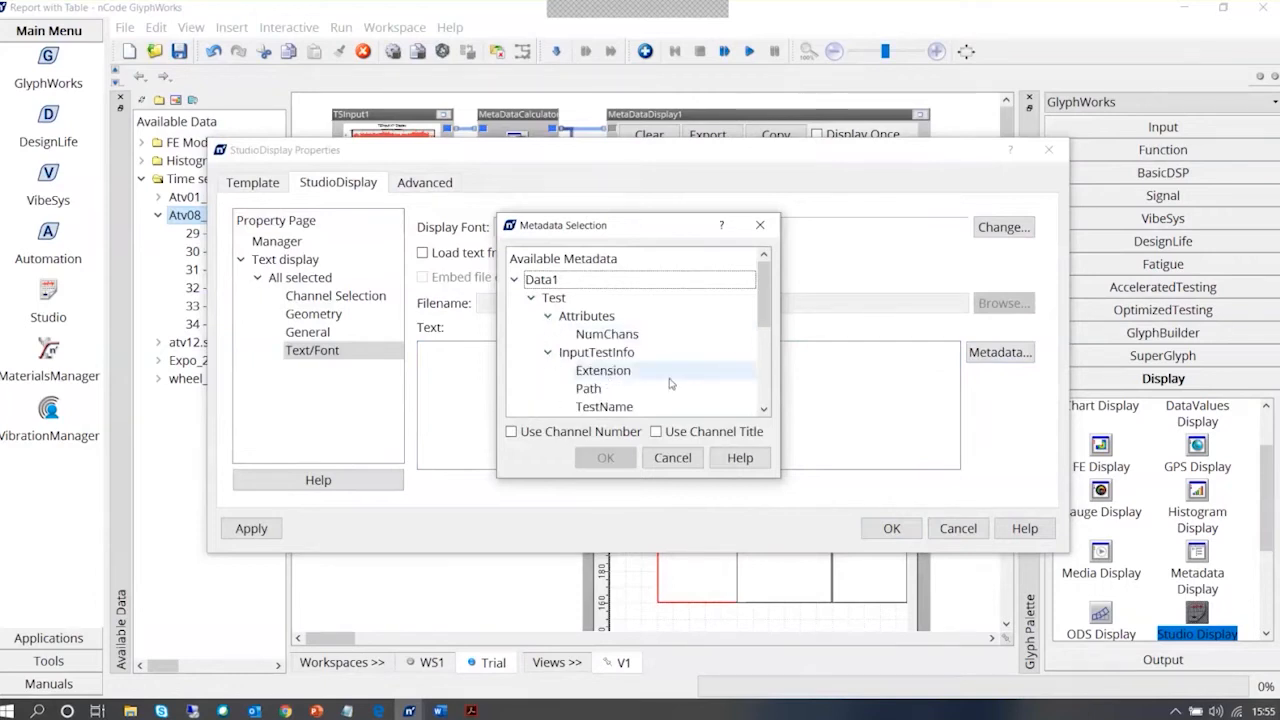
scroll(670, 383, "down", 1)
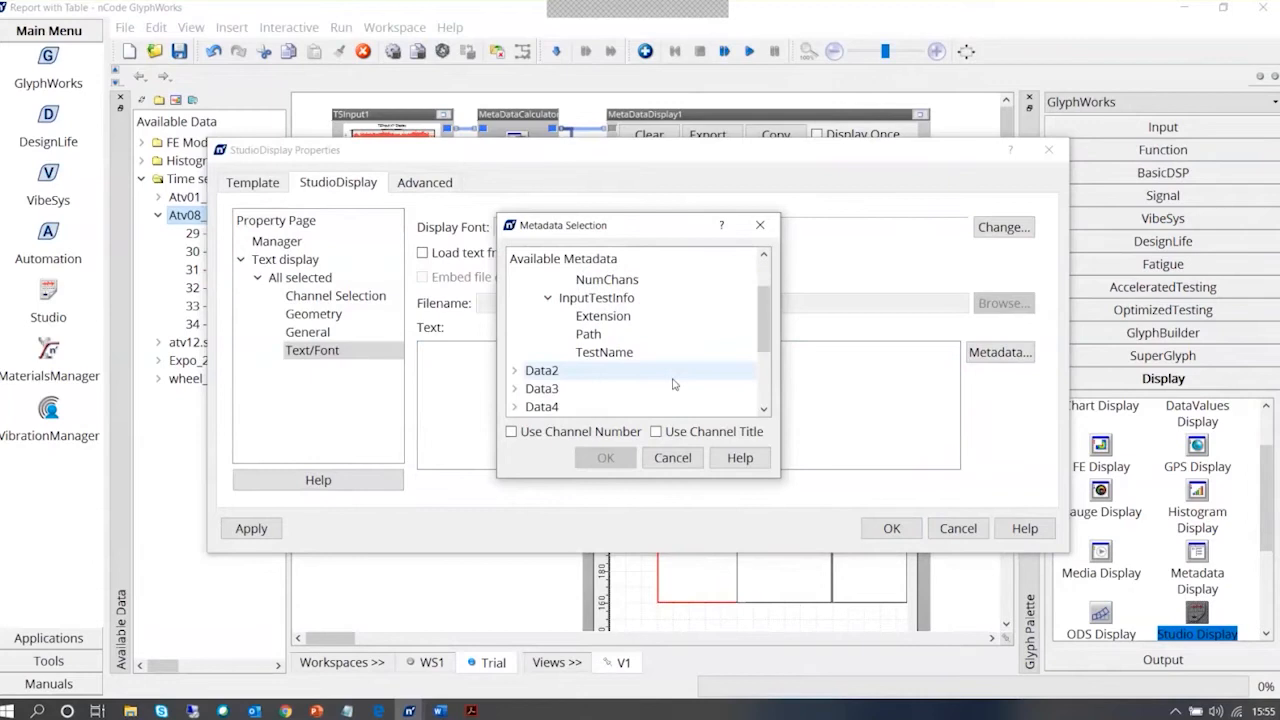
left_click(610, 316)
left_click(548, 299)
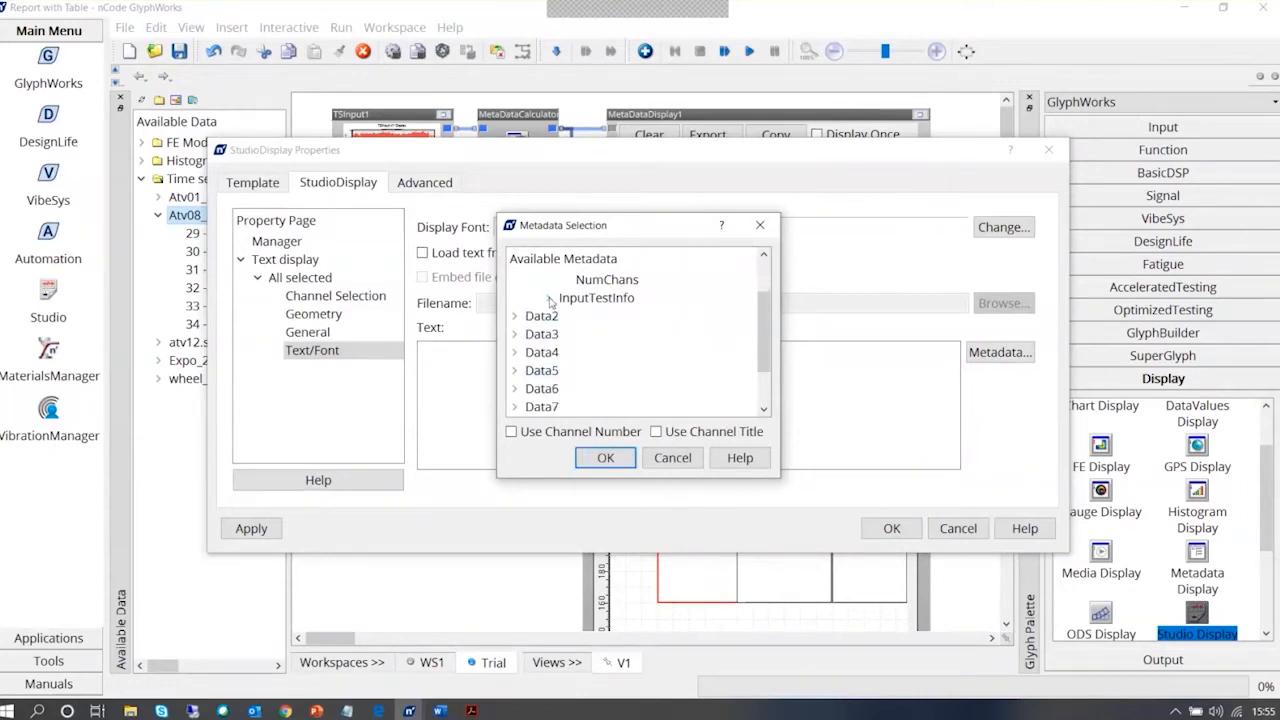
left_click(548, 299)
left_click(681, 458)
left_click(891, 528)
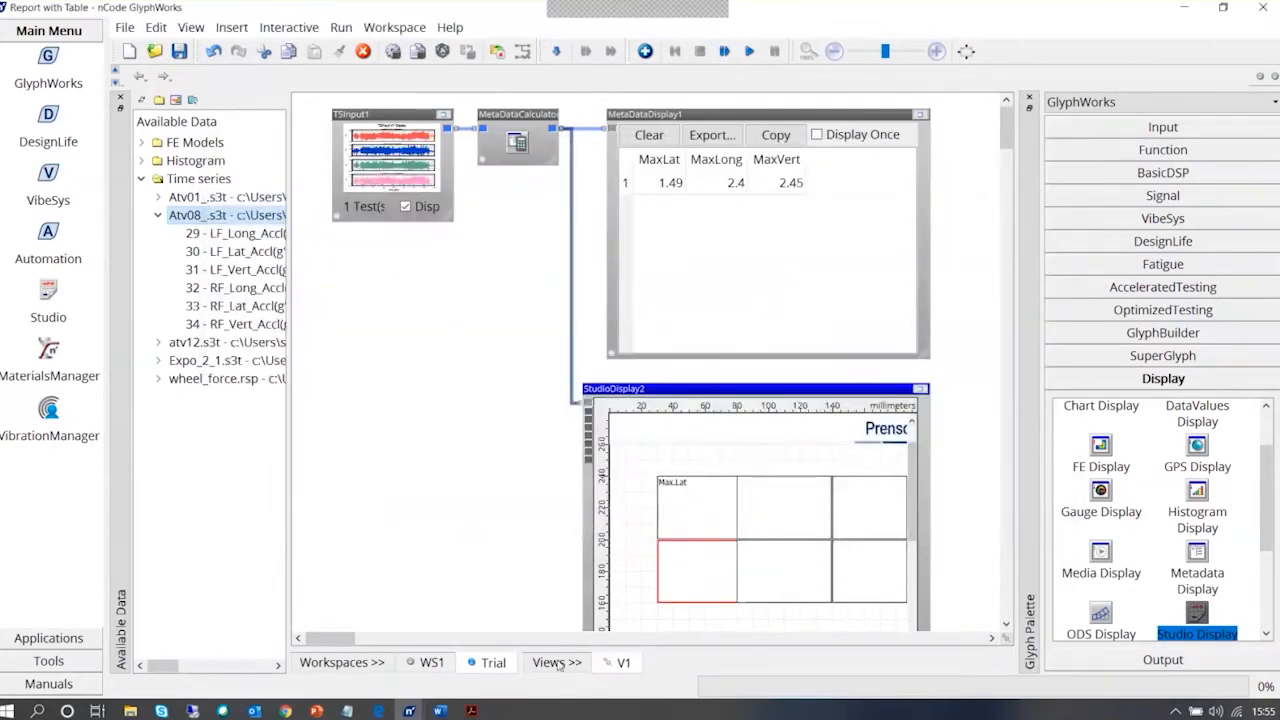
left_click(433, 668)
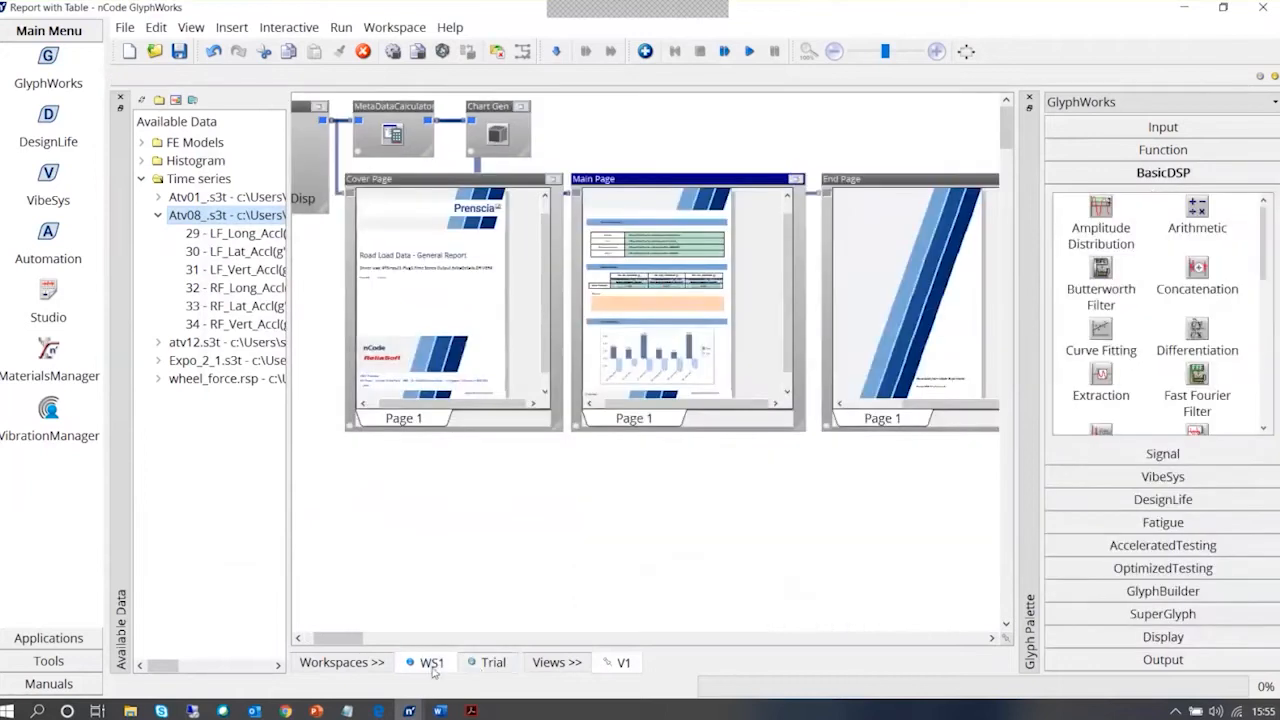
left_click(493, 662)
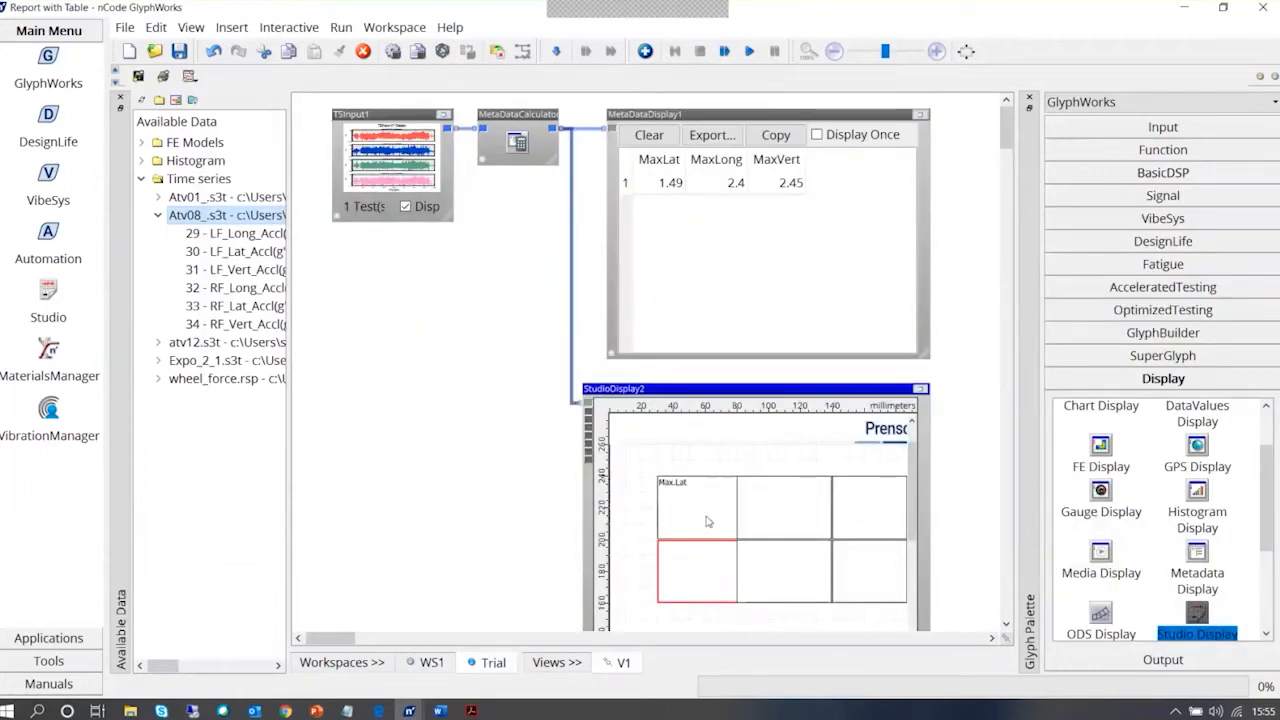
right_click(693, 560)
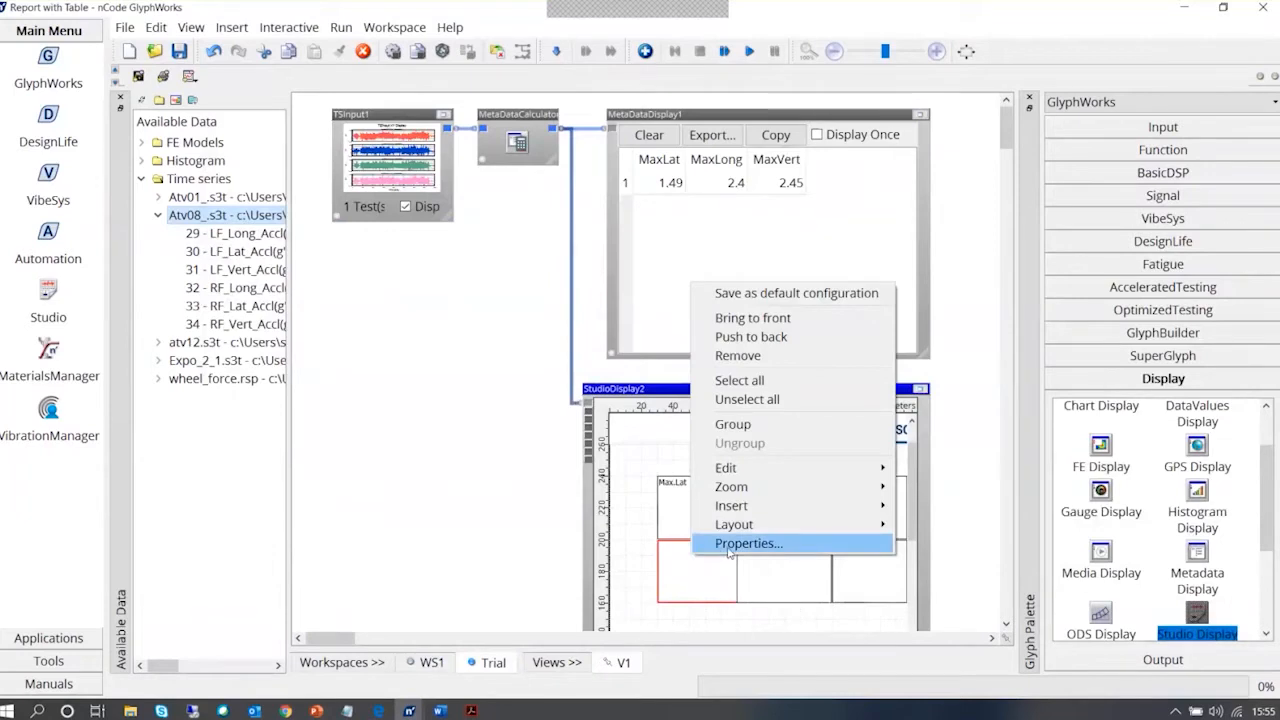
Try to replace the Max.Lat text in the upper row's first box with Data1's InputTestInfo Extension metadata
left_click(684, 512)
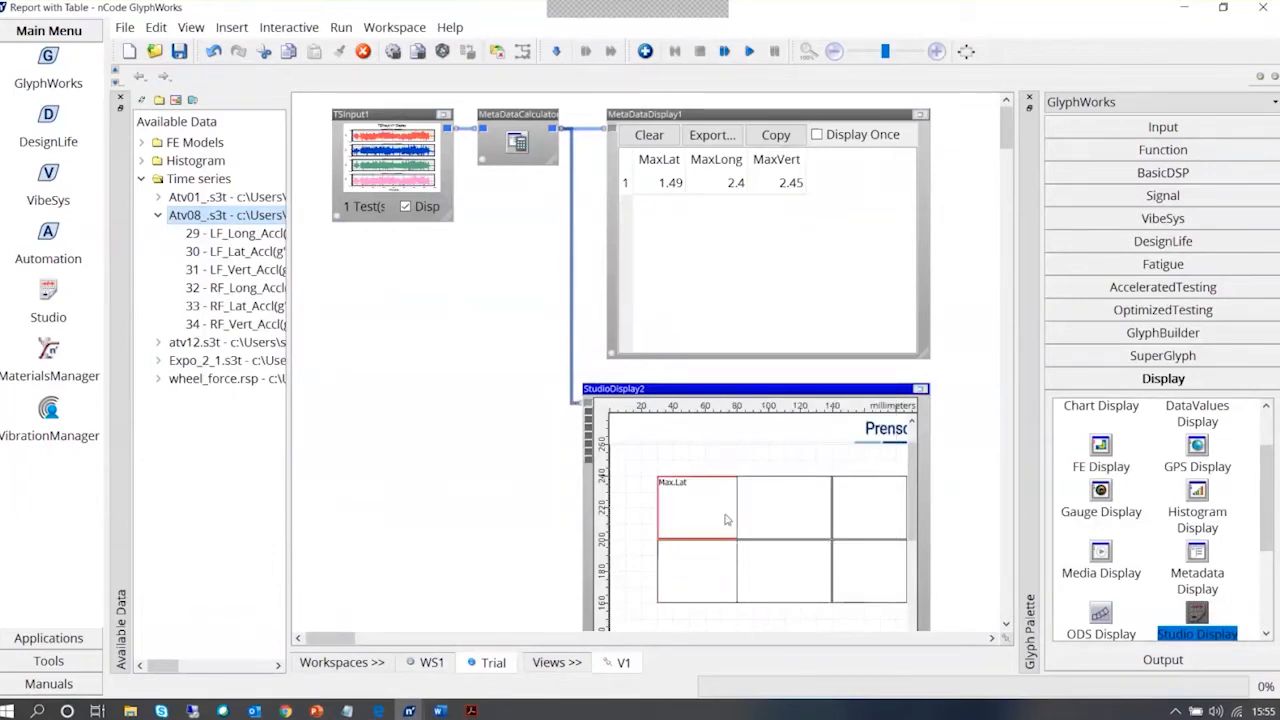
double_click(727, 519)
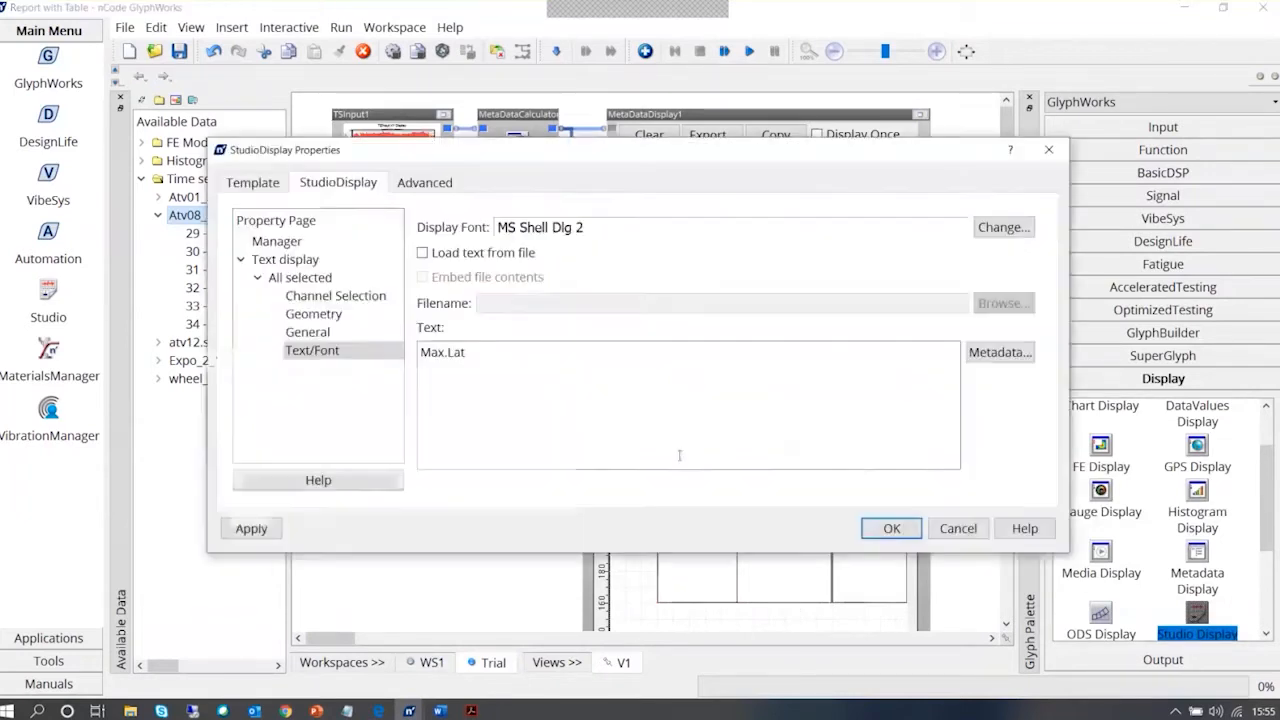
left_click(495, 352)
left_click_drag(495, 352, 403, 340)
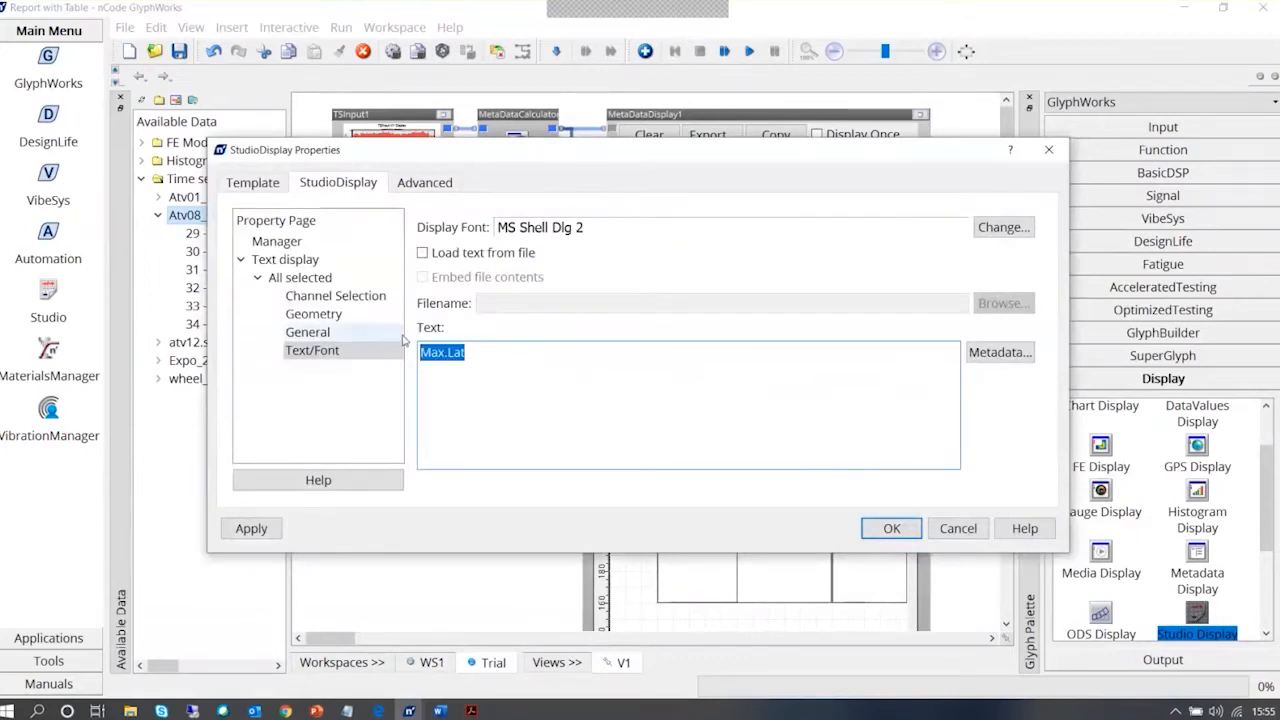
key("BackSpace")
left_click(1000, 352)
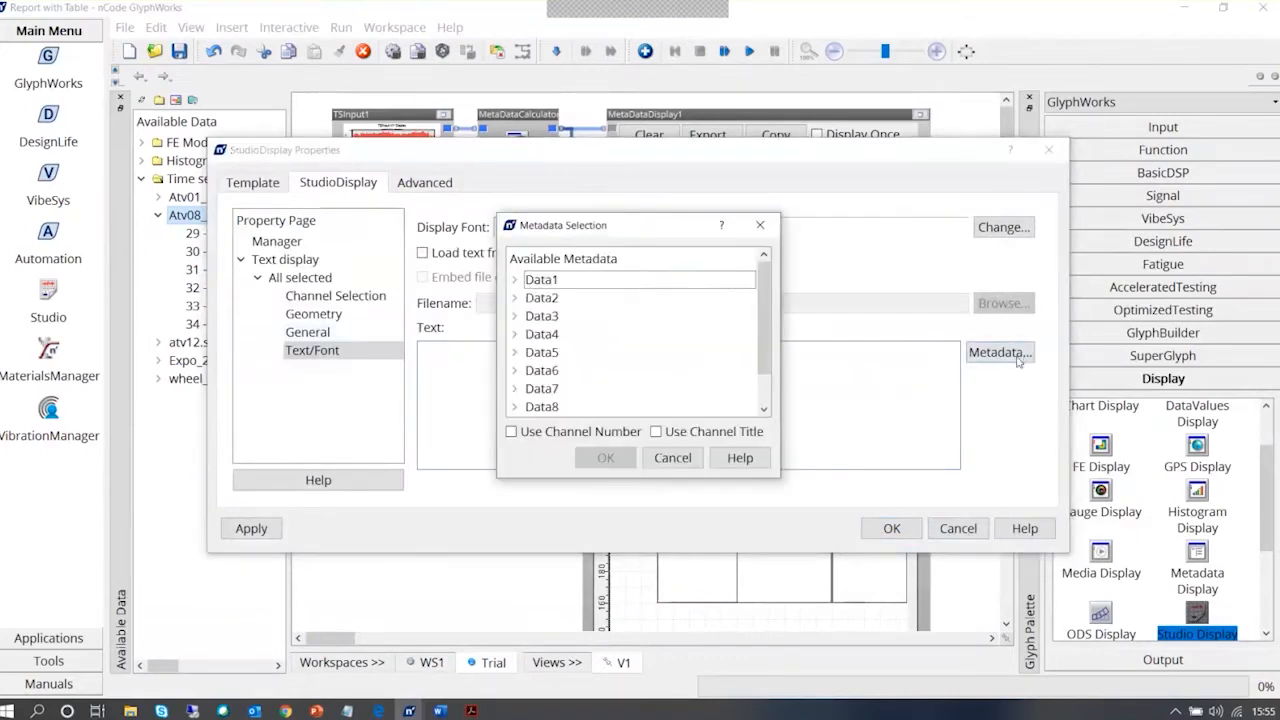
left_click(516, 281)
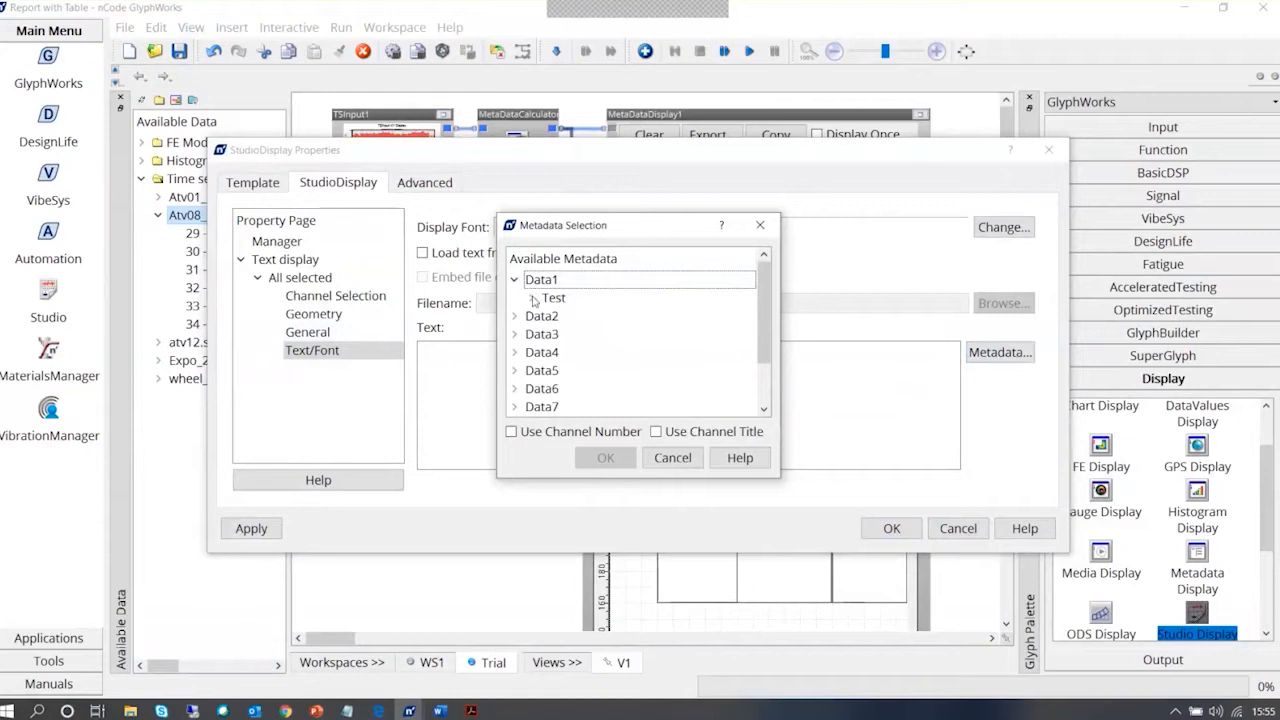
left_click(531, 297)
left_click(548, 316)
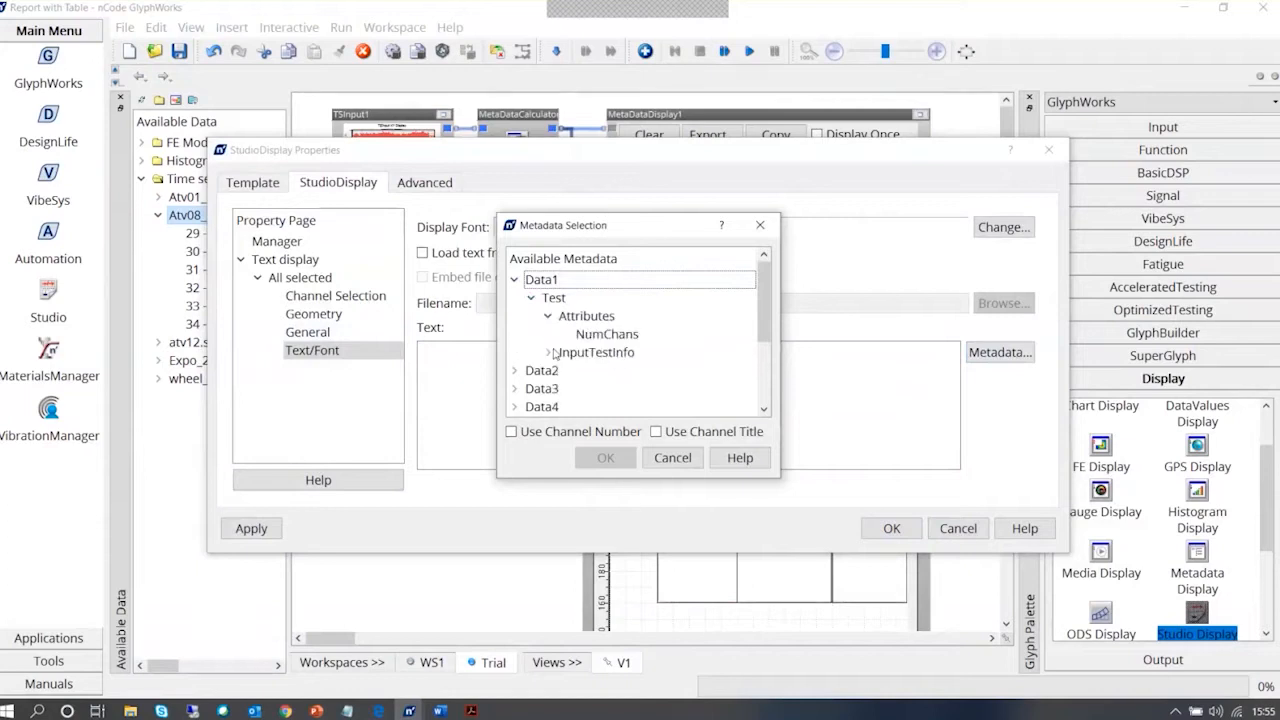
left_click(548, 352)
scroll(609, 391, "down", 1)
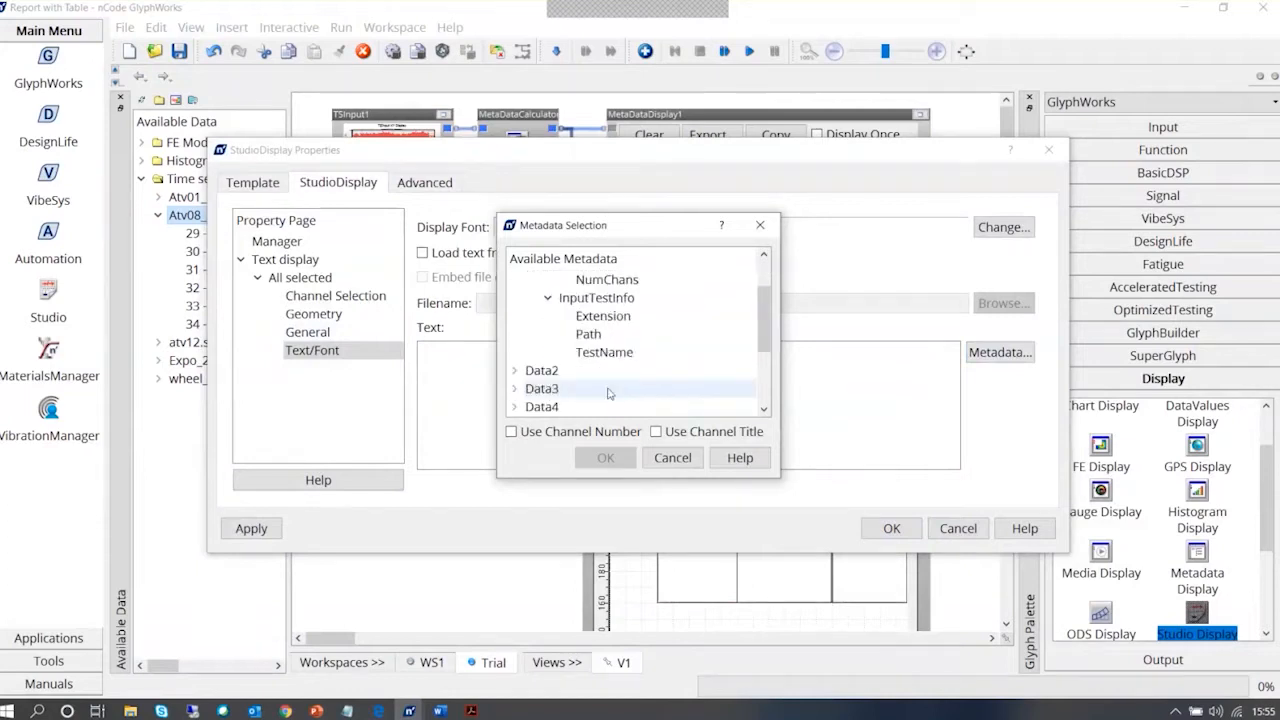
left_click(590, 317)
left_click(605, 457)
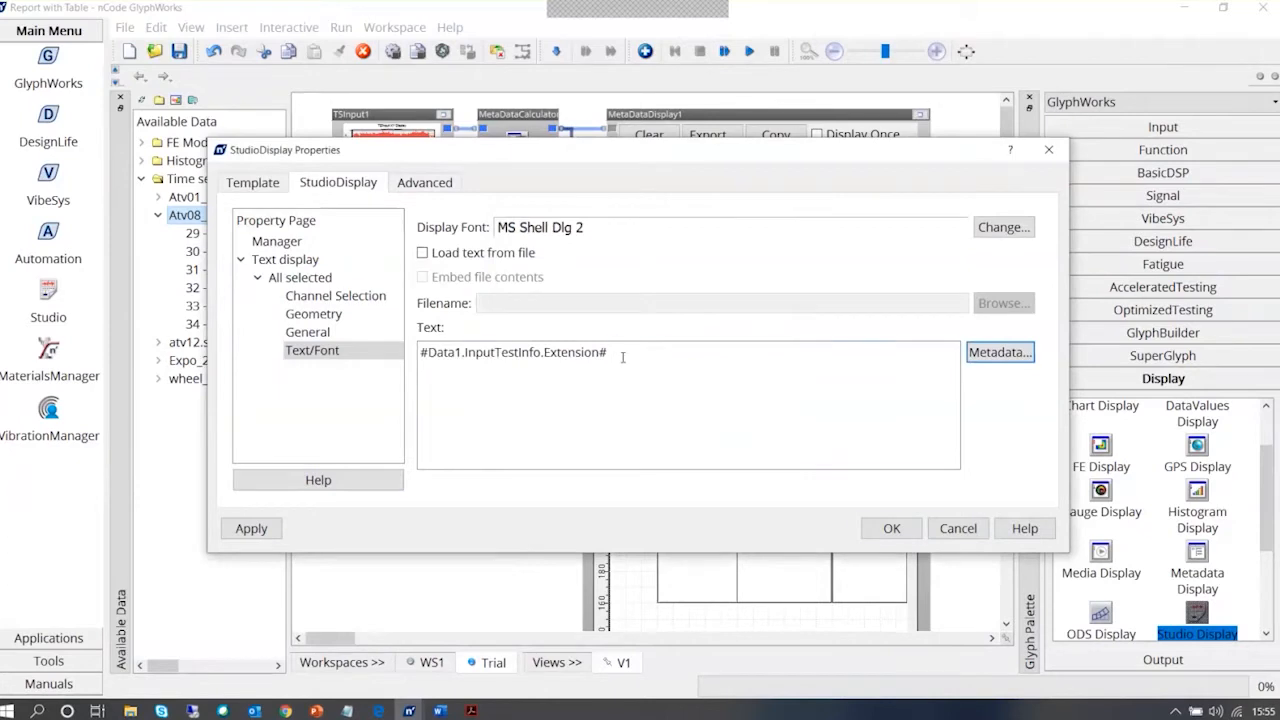
left_click(891, 528)
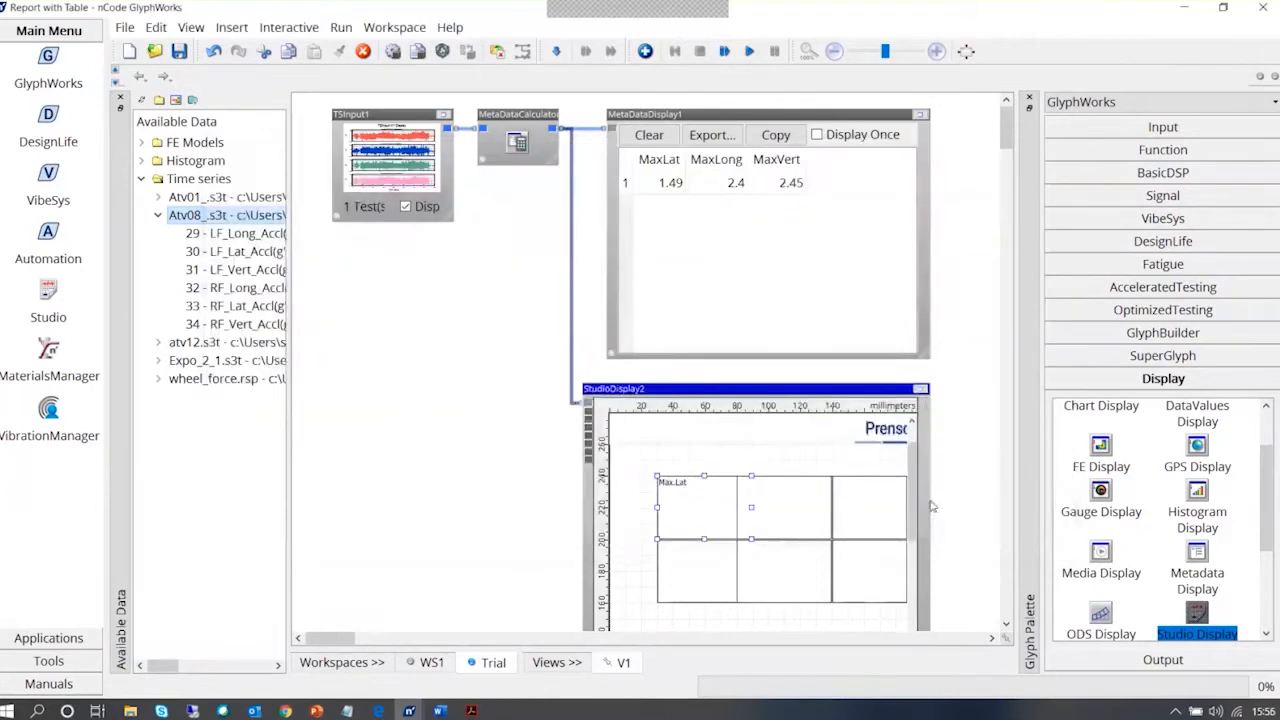
left_click(921, 388)
left_click(1004, 97)
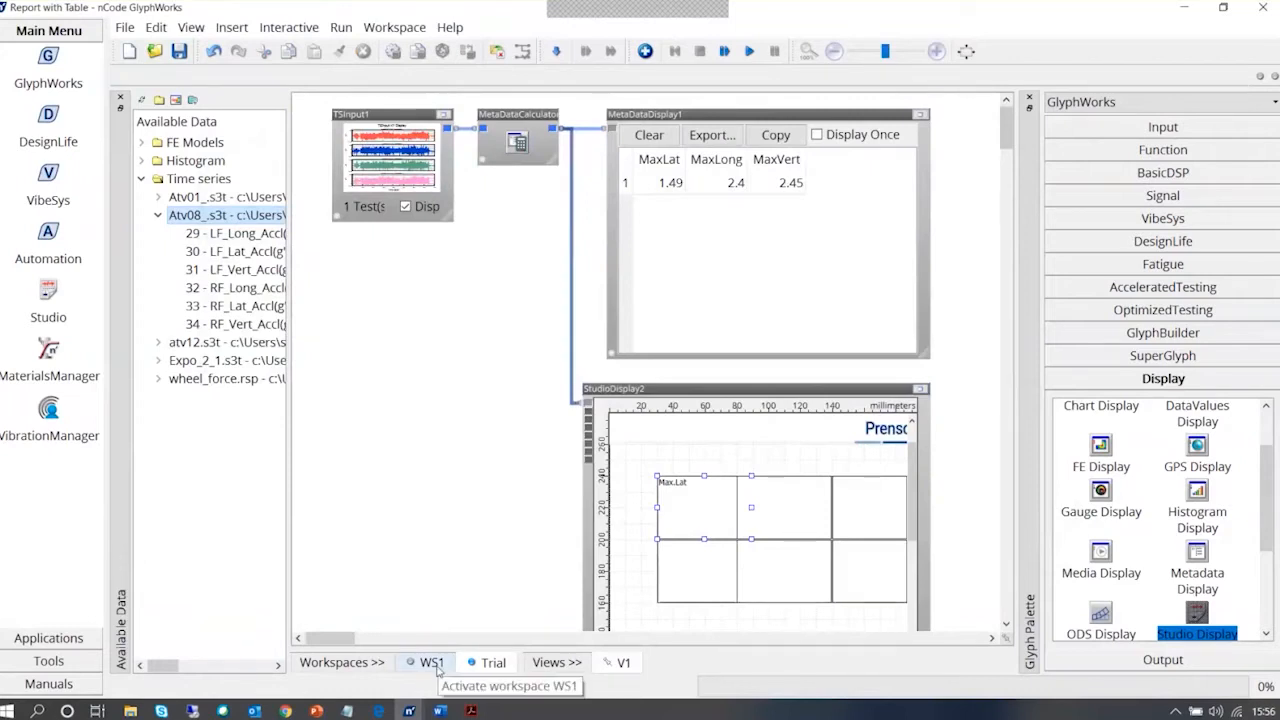
In workspace WS1, load the Atv08_.s3t time series into TSInput1 and turn on its data display
left_click(434, 664)
left_click_drag(337, 639, 326, 639)
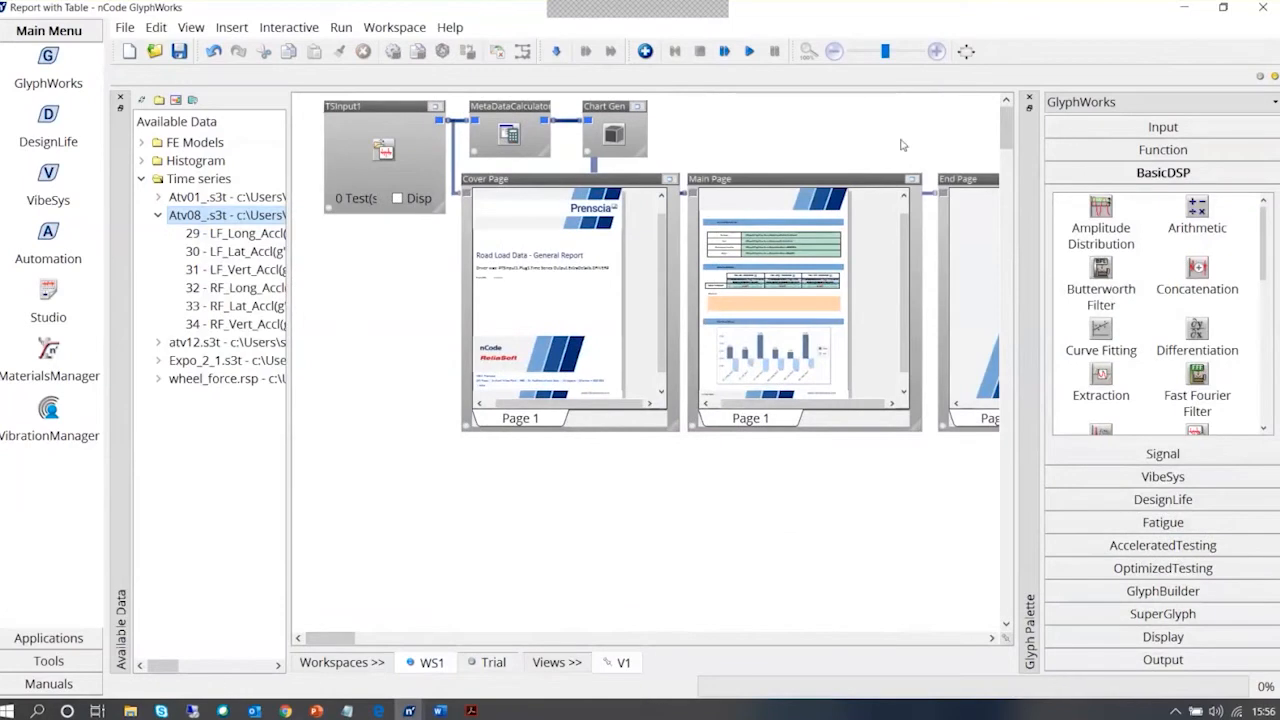
left_click(521, 345)
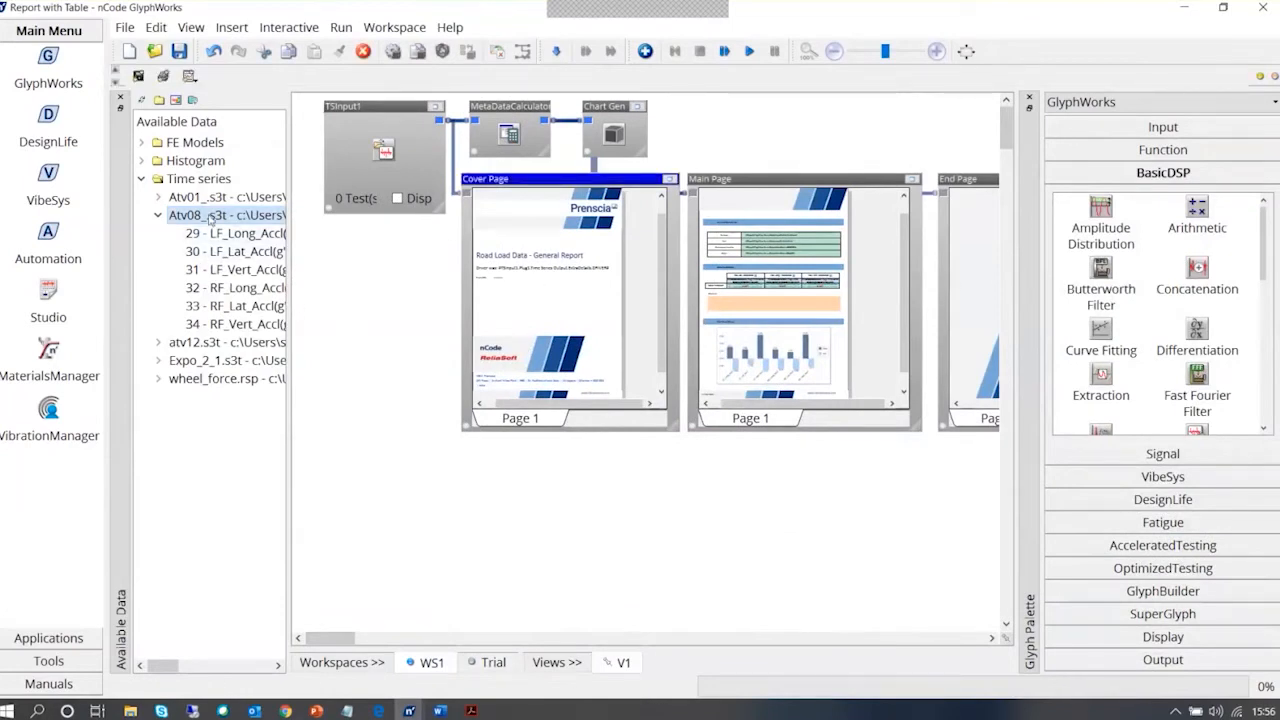
left_click(207, 217)
left_click_drag(207, 217, 415, 194)
left_click(398, 198)
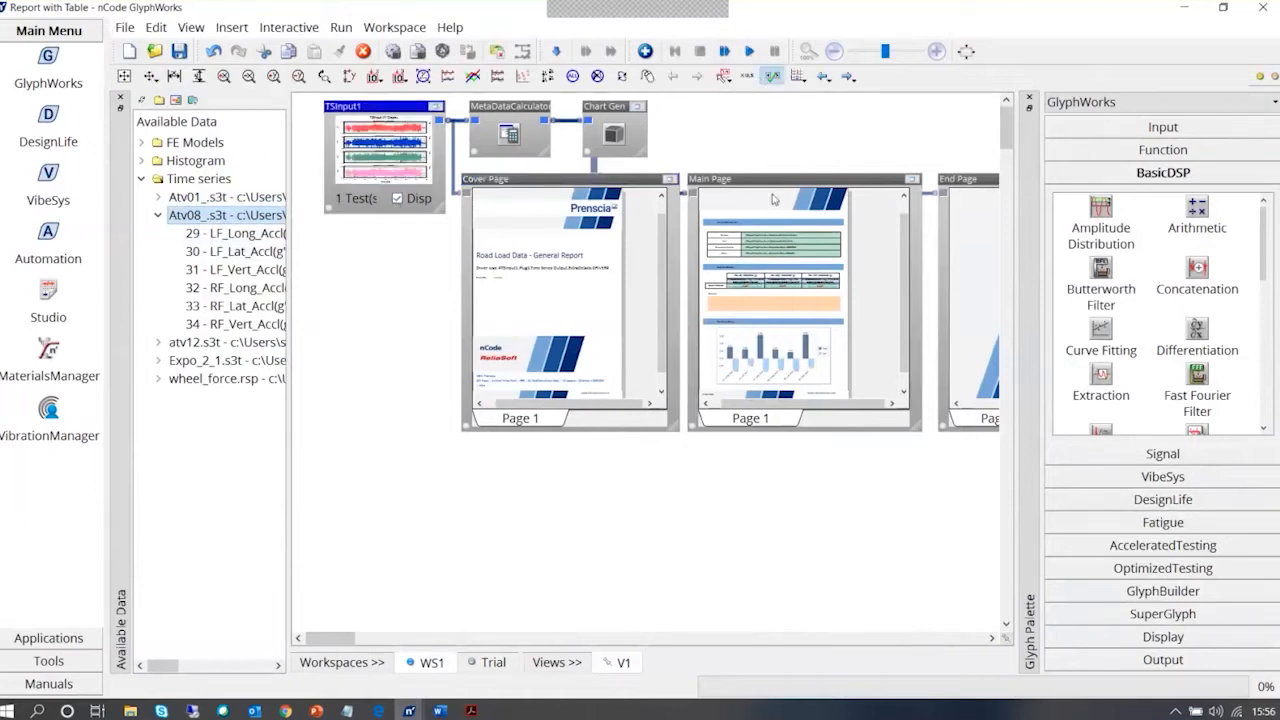
Run the WS1 process and review the report's Cover Page, Main Page and End Page
left_click(749, 51)
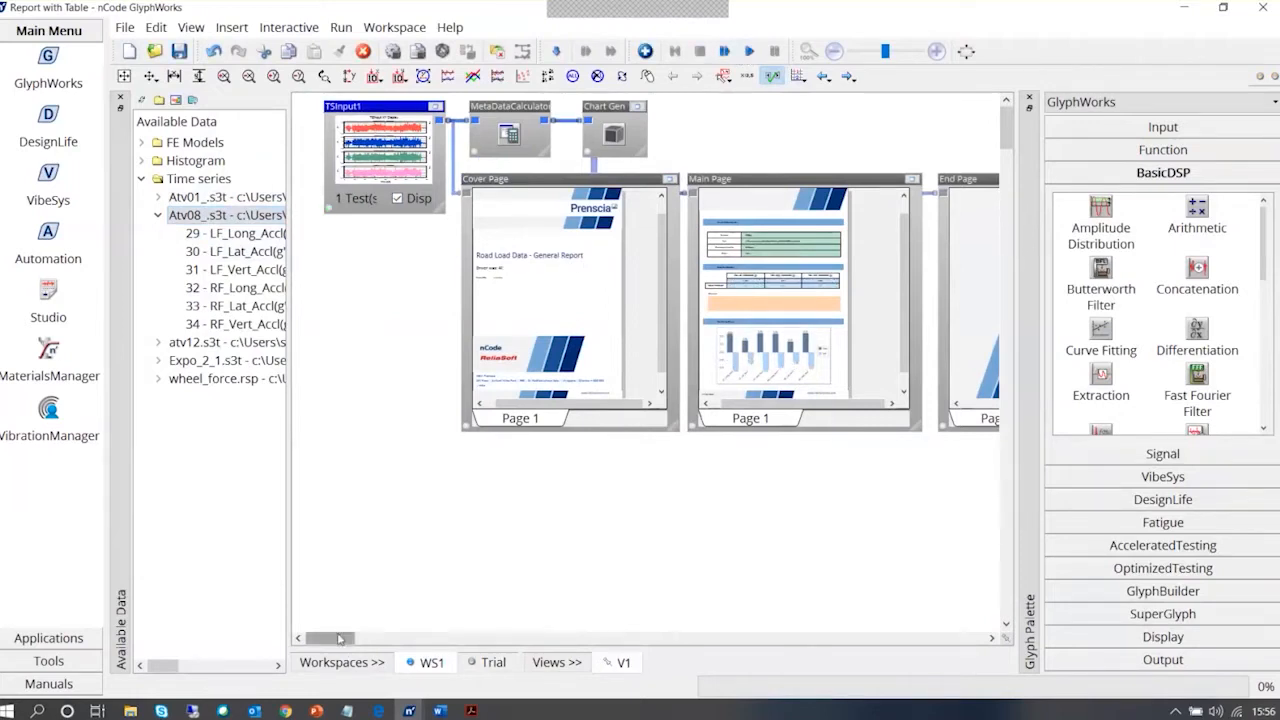
mouse_move(332, 640)
left_mouse_down()
mouse_move(356, 643)
mouse_move(338, 643)
left_mouse_up()
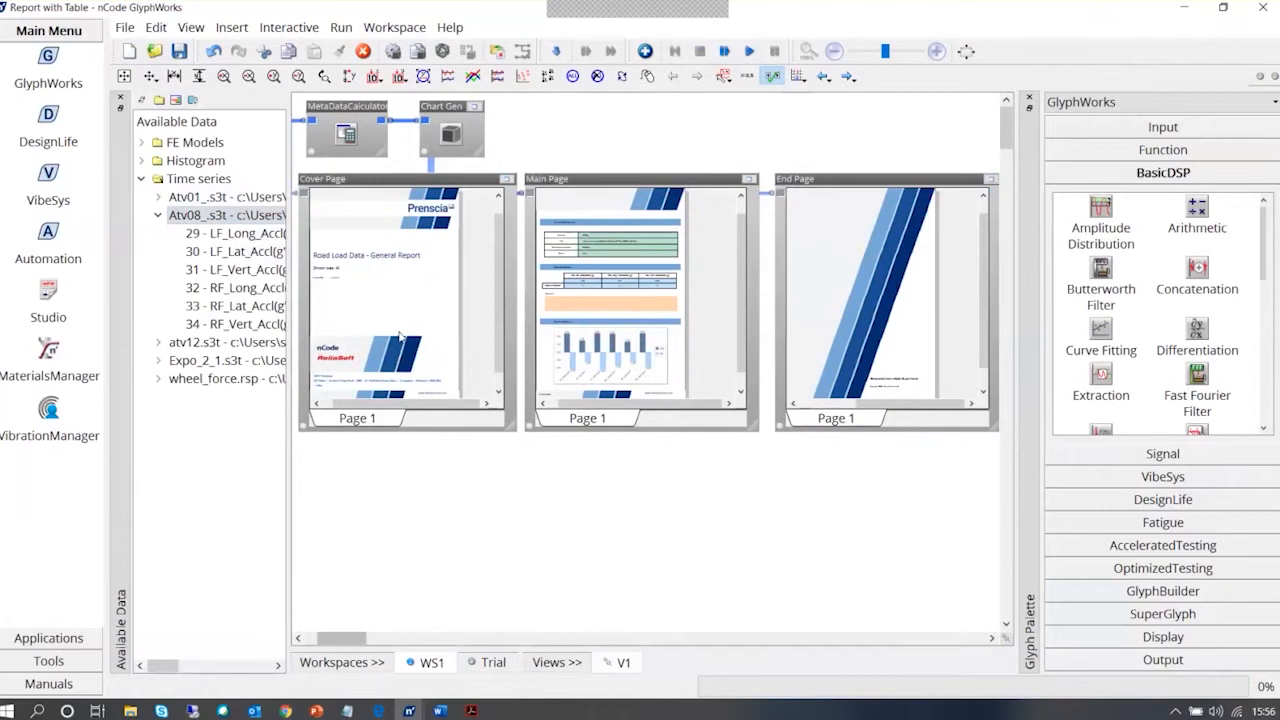
left_click(402, 320)
left_click(612, 355)
left_click(828, 340)
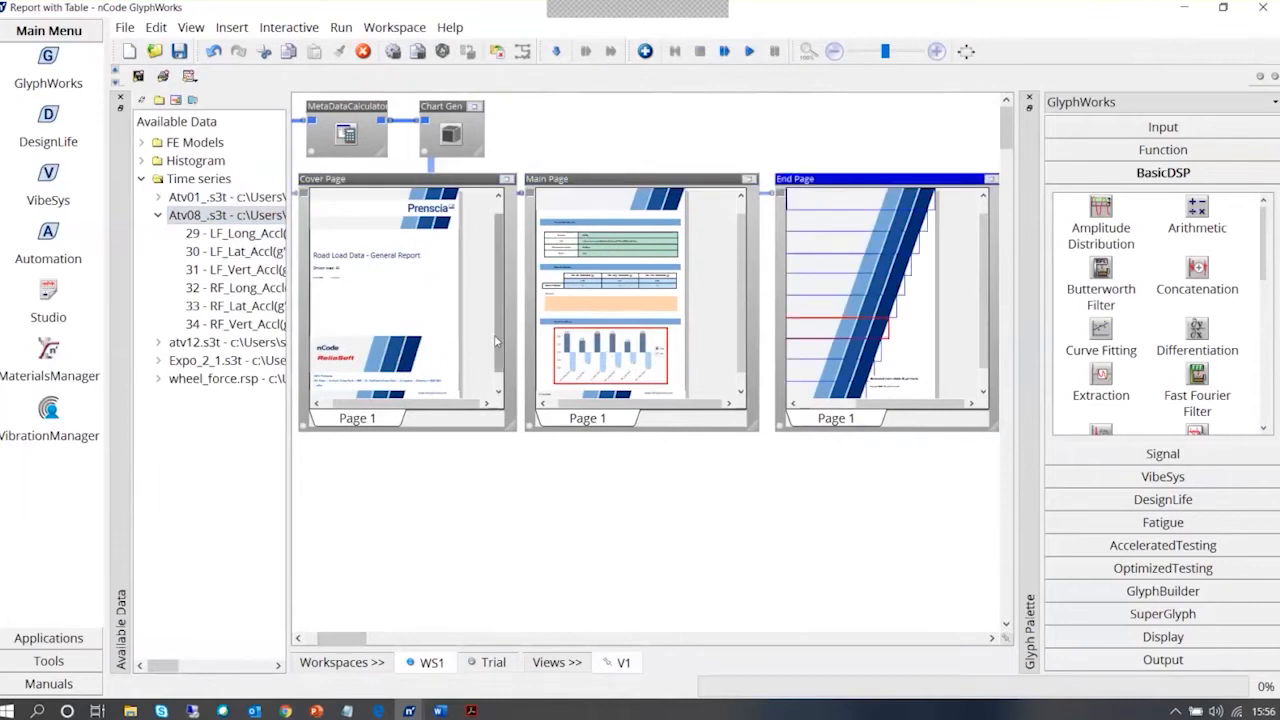
left_click(718, 353)
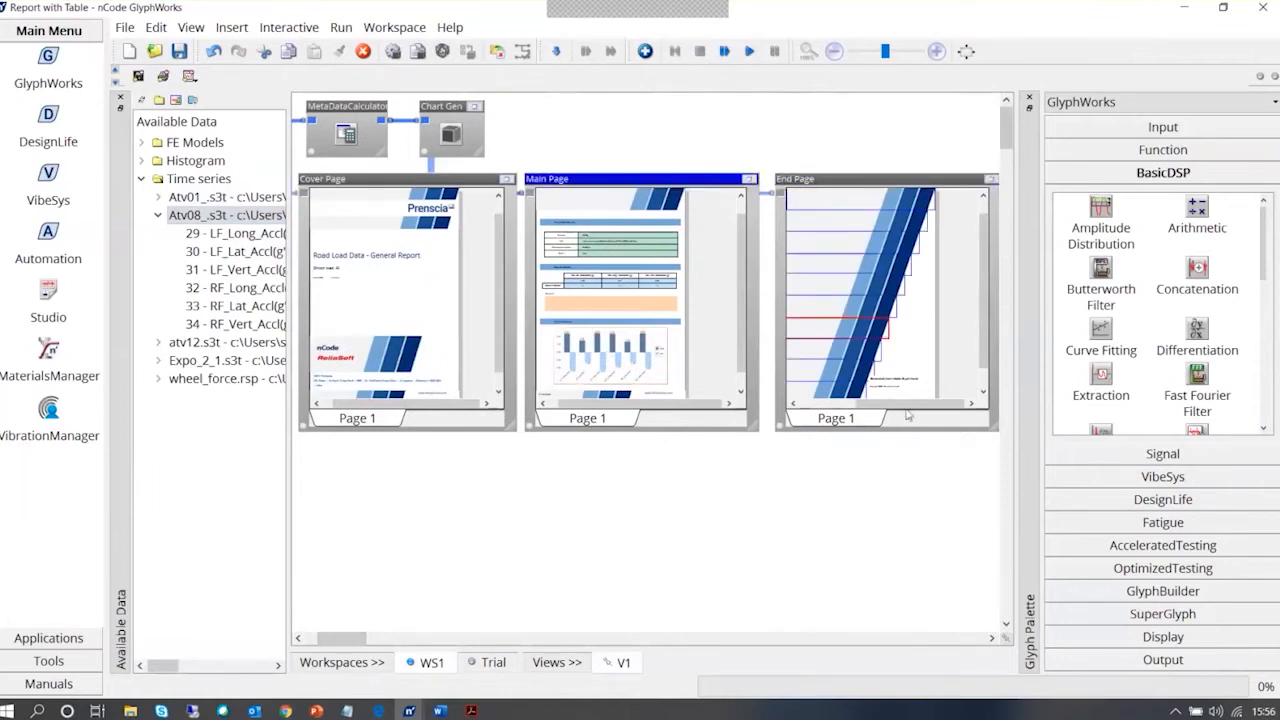
Check the whole End Page in its report display and run the WS1 process again
left_click_drag(908, 405, 832, 417)
left_click(808, 291)
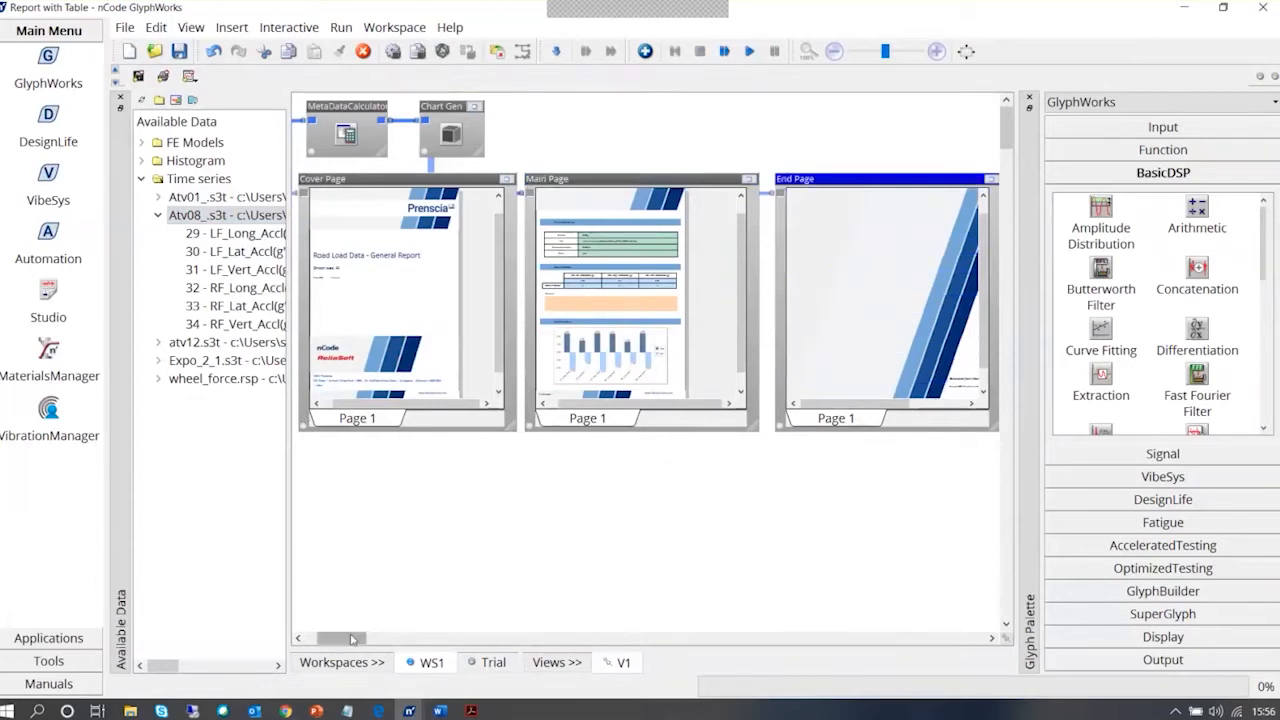
left_click_drag(342, 638, 329, 638)
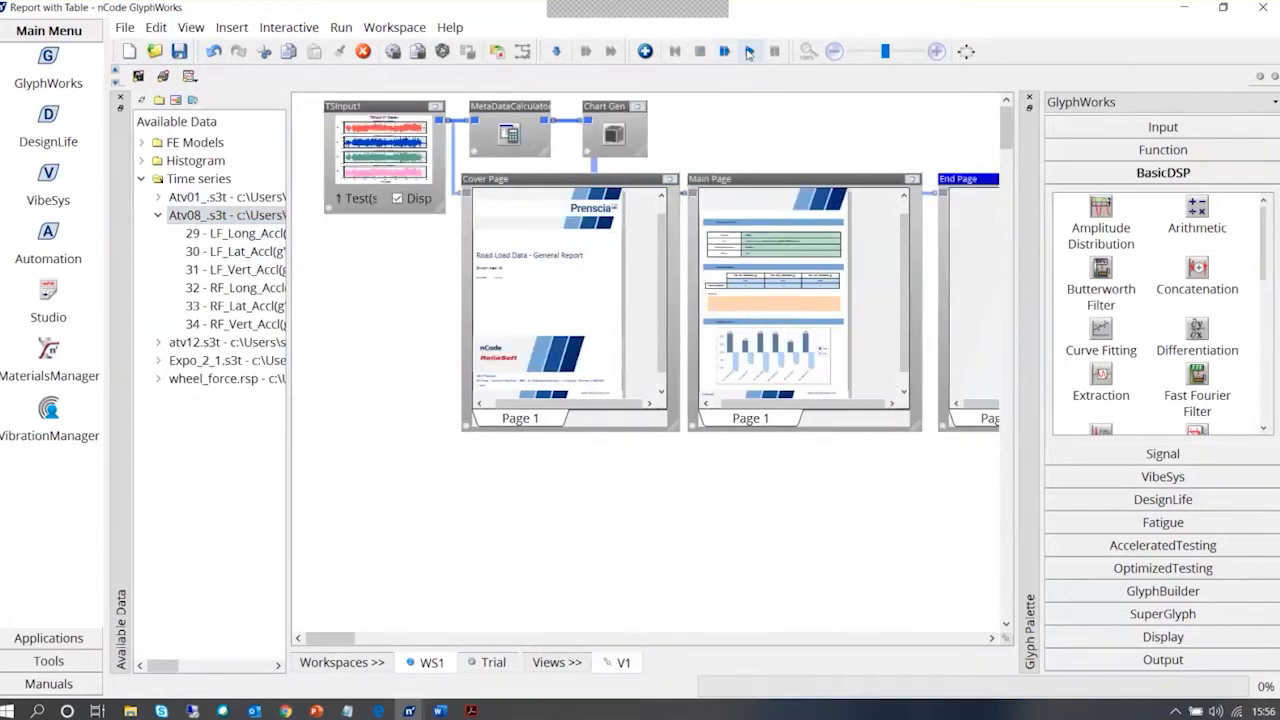
left_click(749, 52)
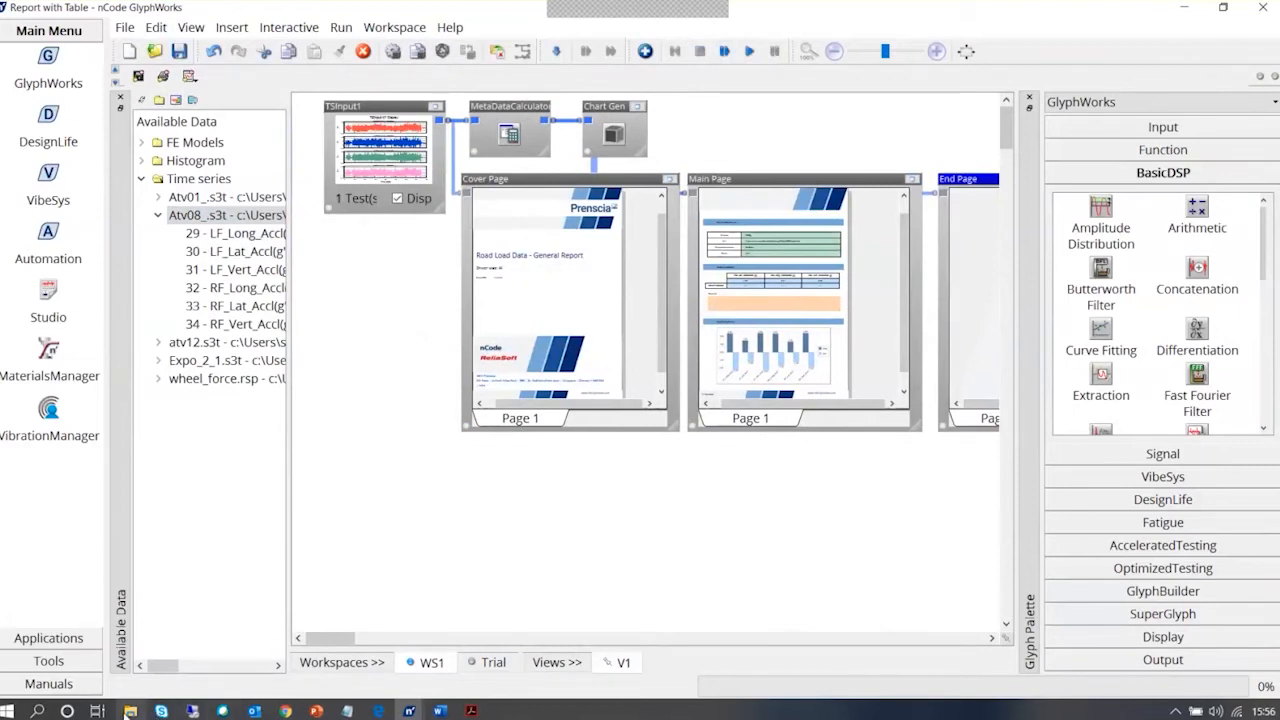
Open the Atv08__GenReport PDF from the ncode flow folder in Acrobat and examine its cover page
left_click(130, 711)
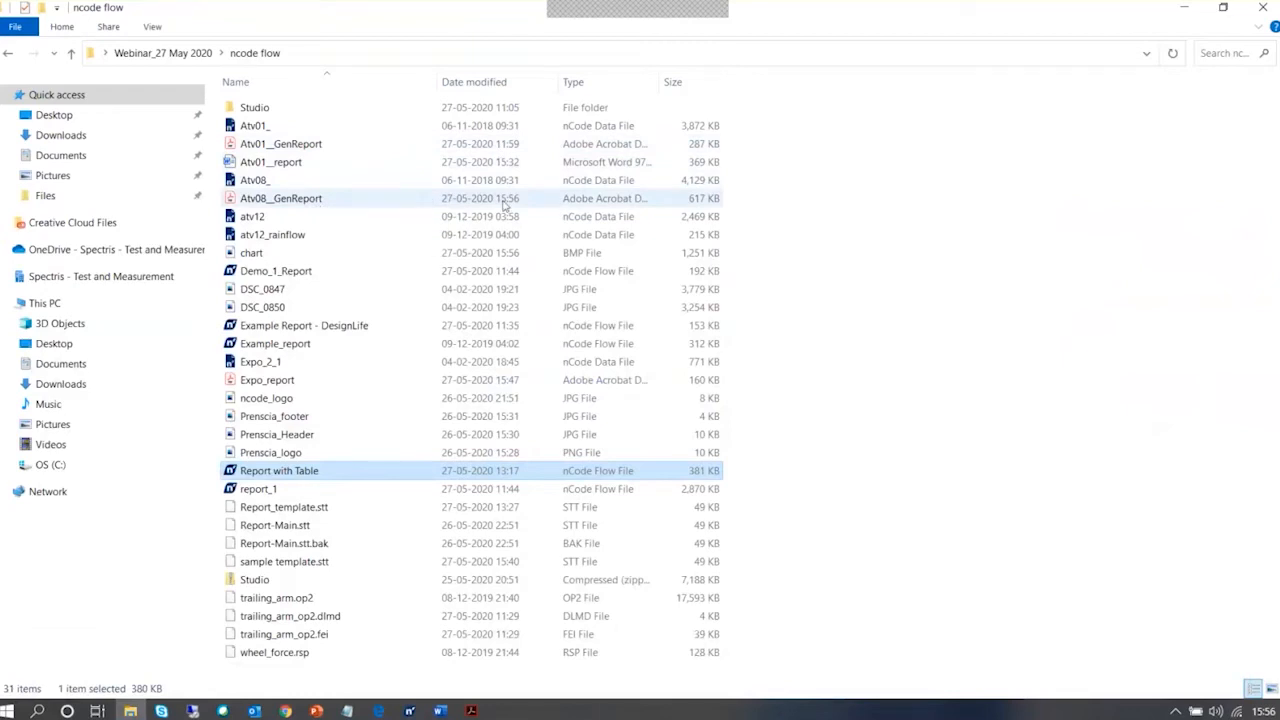
double_click(336, 198)
scroll(770, 332, "up", 3)
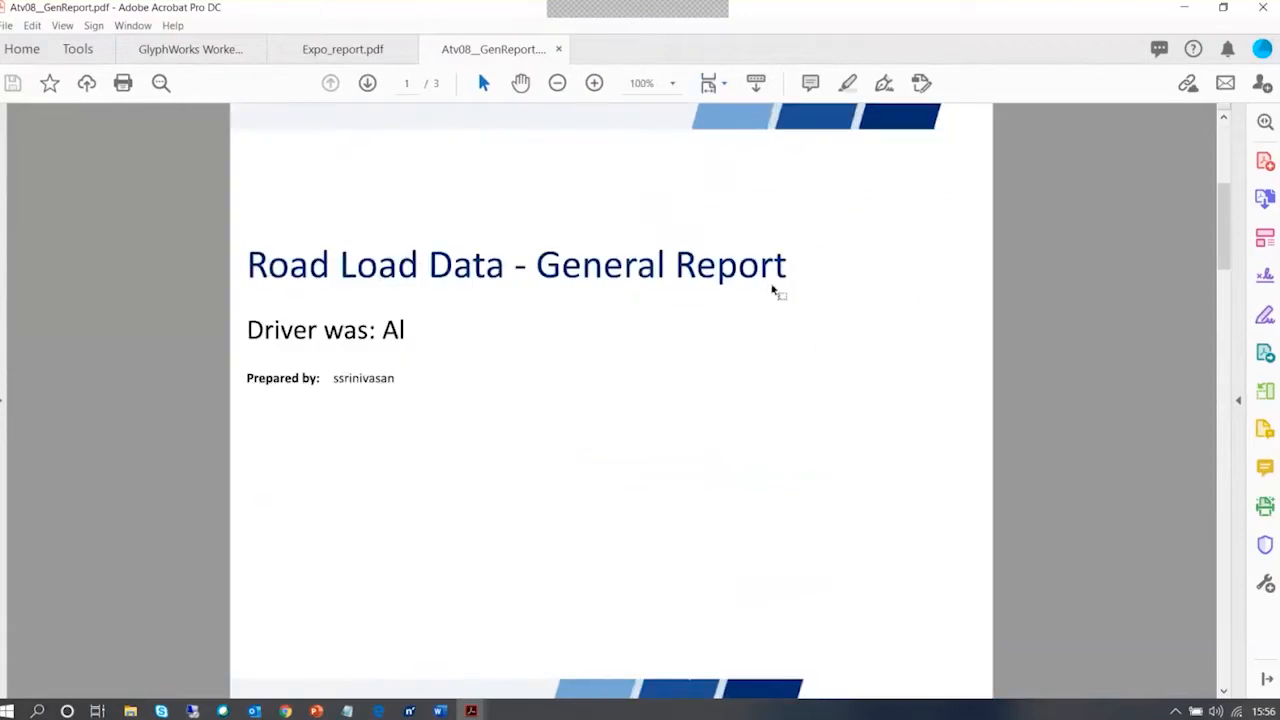
scroll(776, 289, "down", 2)
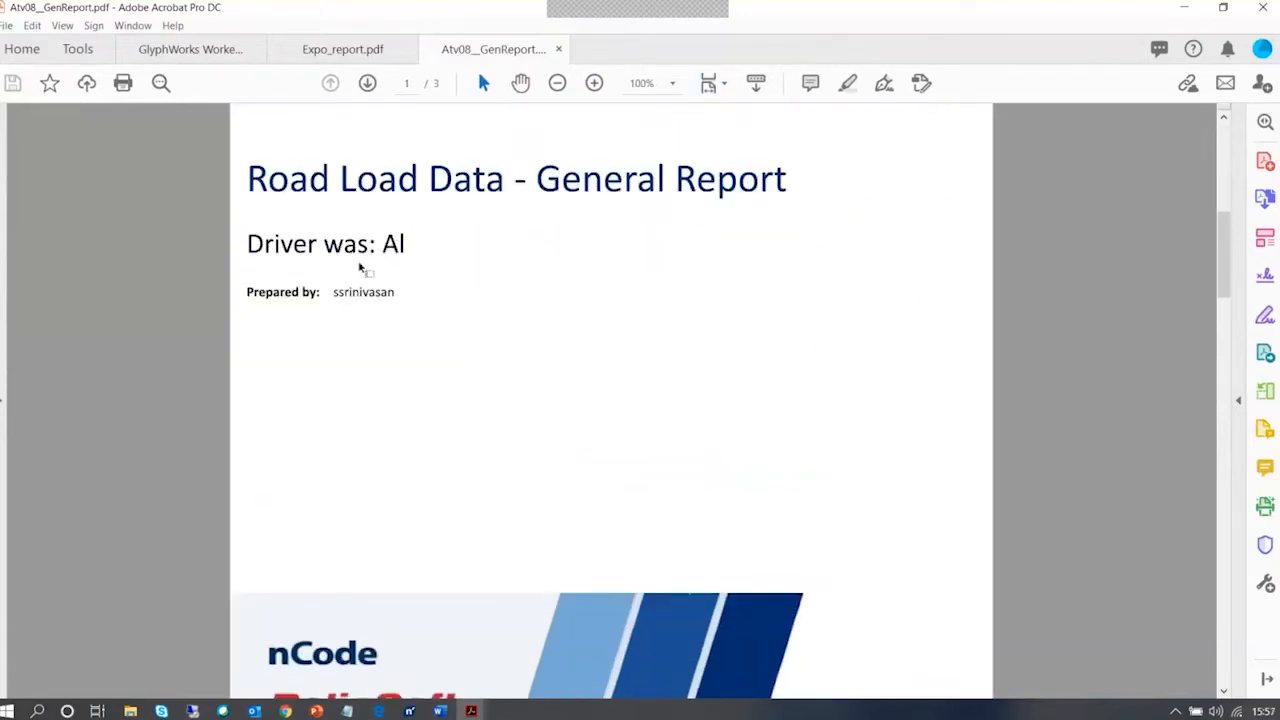
scroll(358, 268, "down", 1)
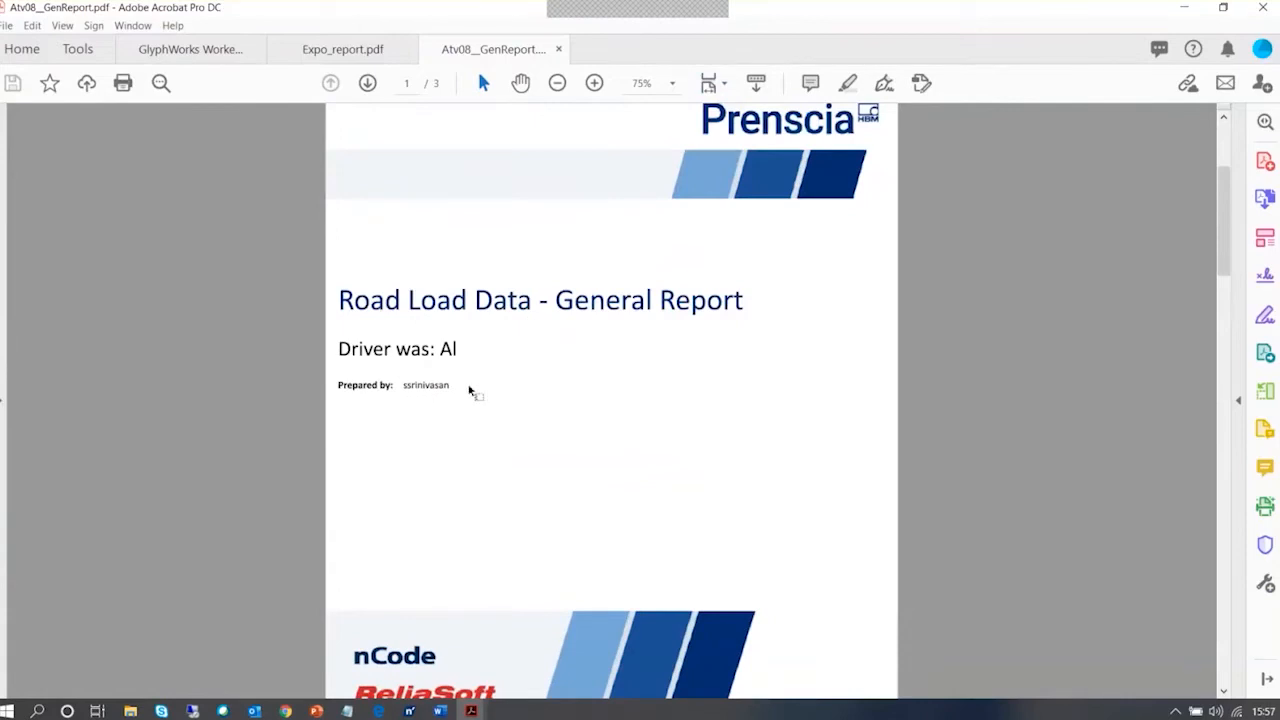
scroll(723, 397, "down", 10)
scroll(723, 397, "up", 10)
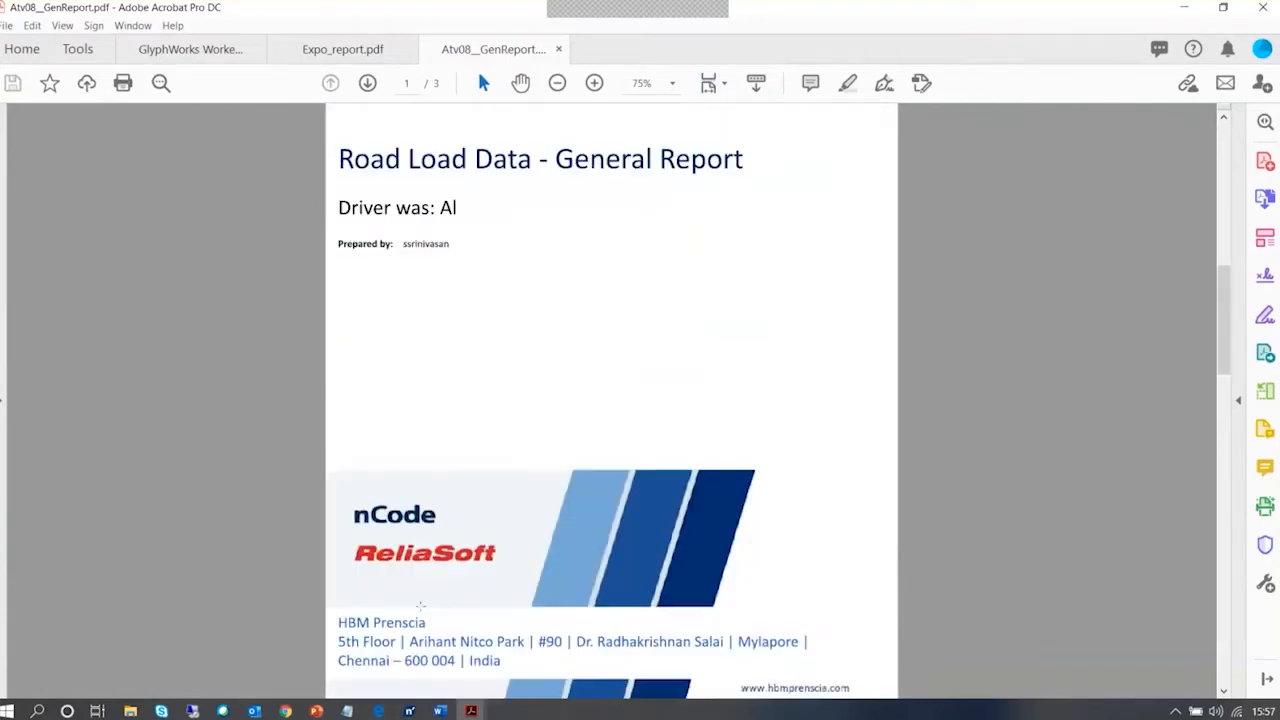
Examine the PDF's second page: Main Test Characteristics, Global Test Statistics, Comments and the Max/Min by Channel chart
scroll(549, 594, "down", 10)
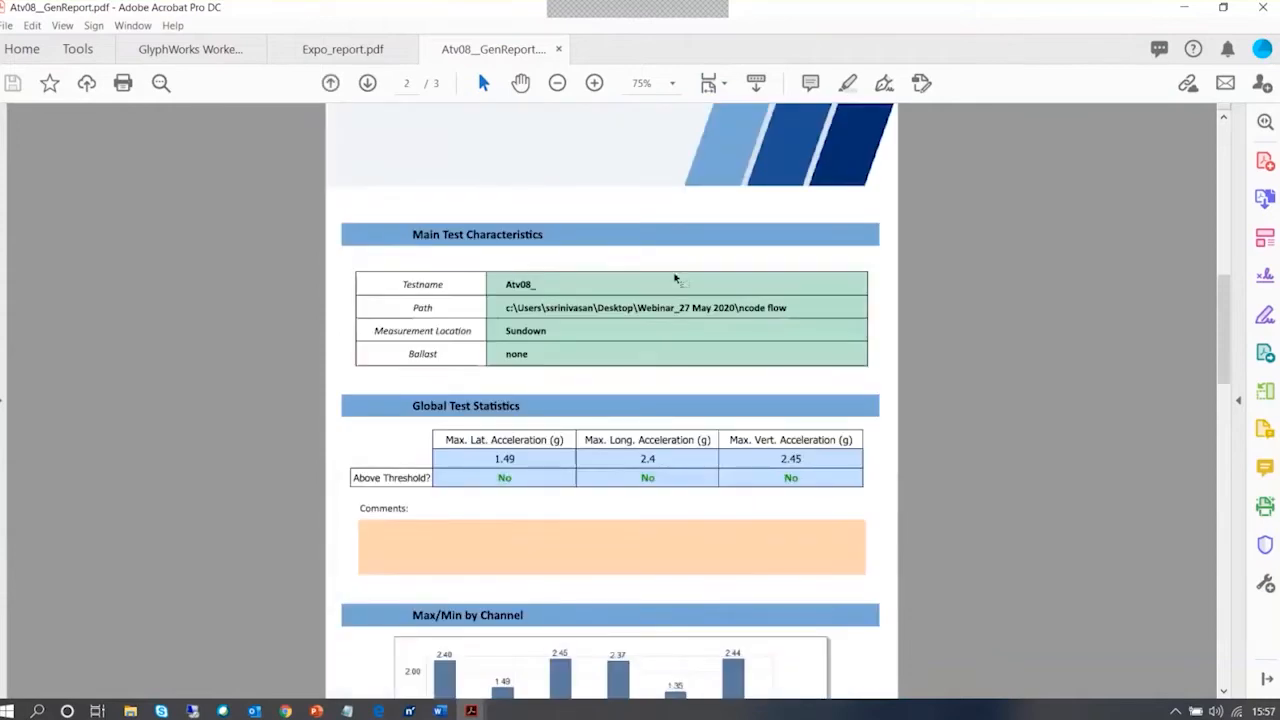
scroll(675, 497, "up", 2)
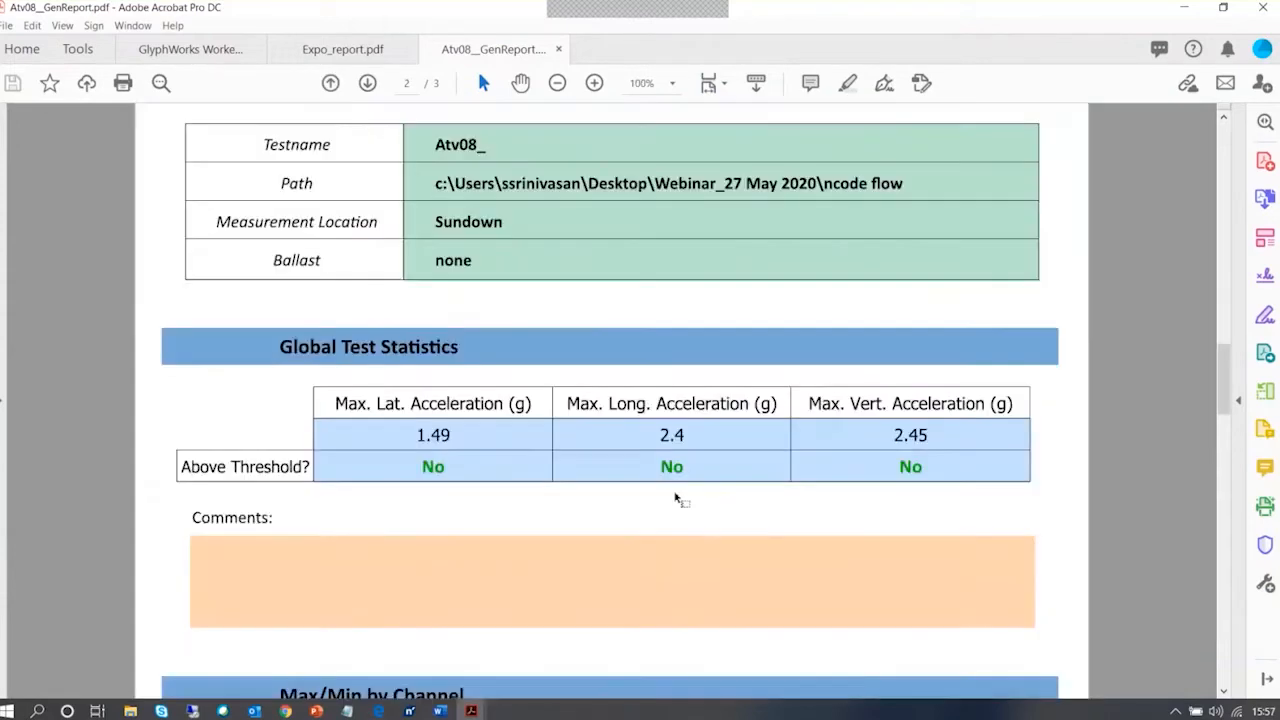
scroll(675, 497, "up", 1)
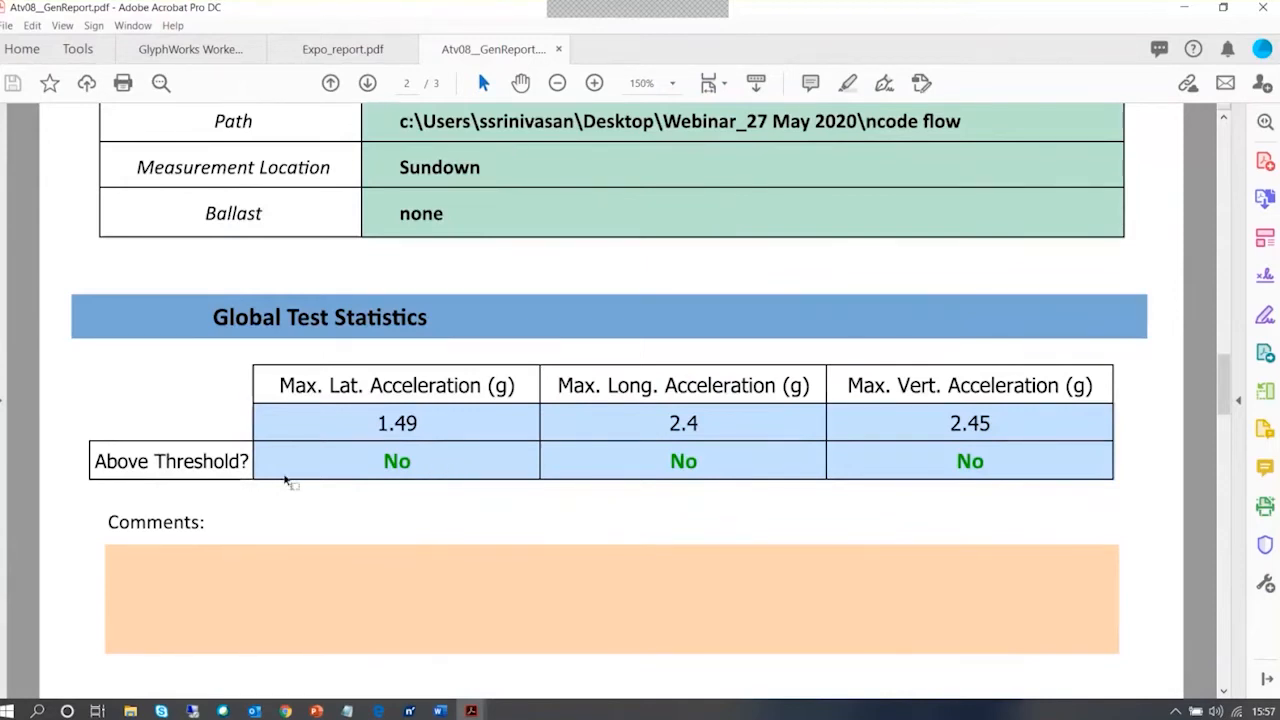
scroll(545, 400, "down", 2)
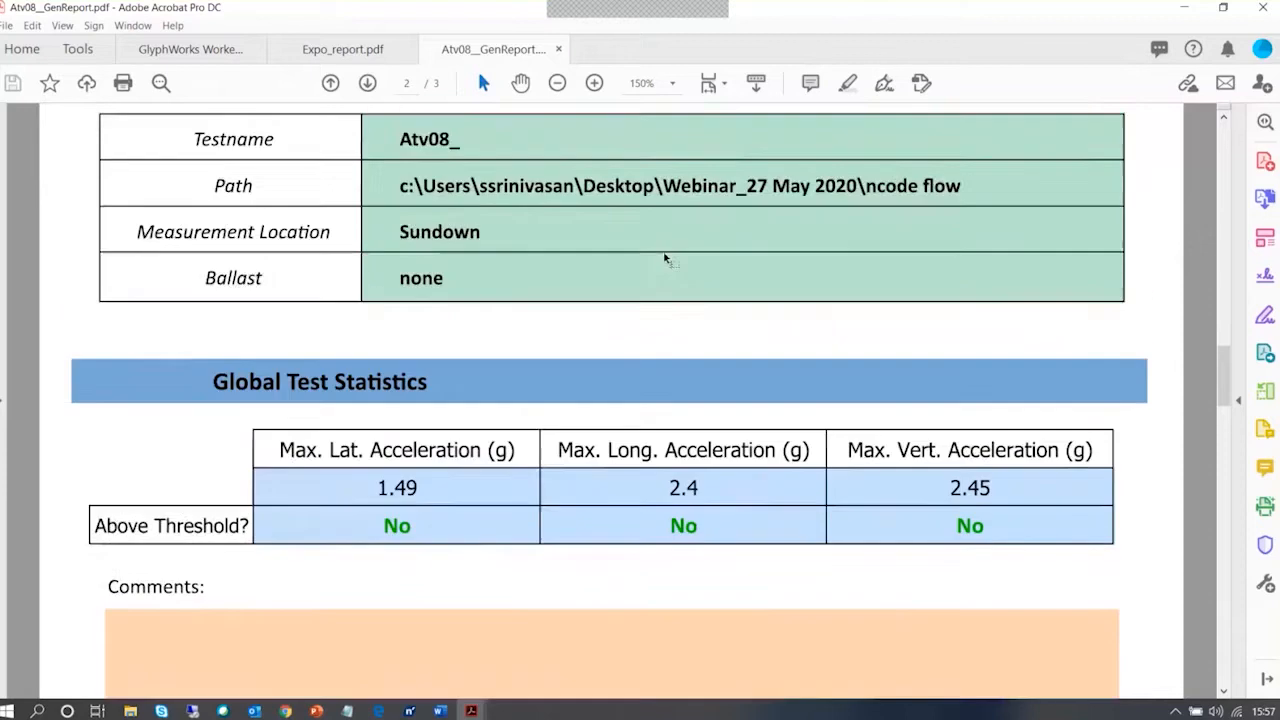
scroll(795, 381, "down", 2, "ctrl")
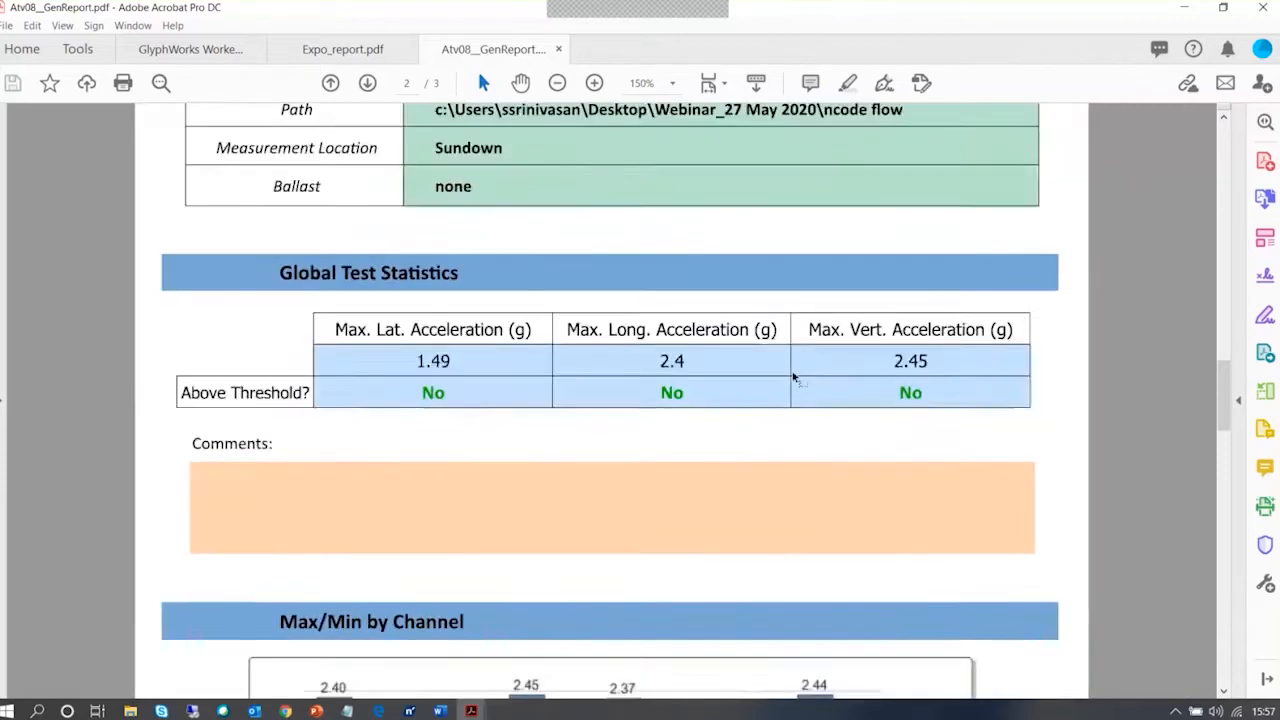
scroll(729, 451, "down", 5)
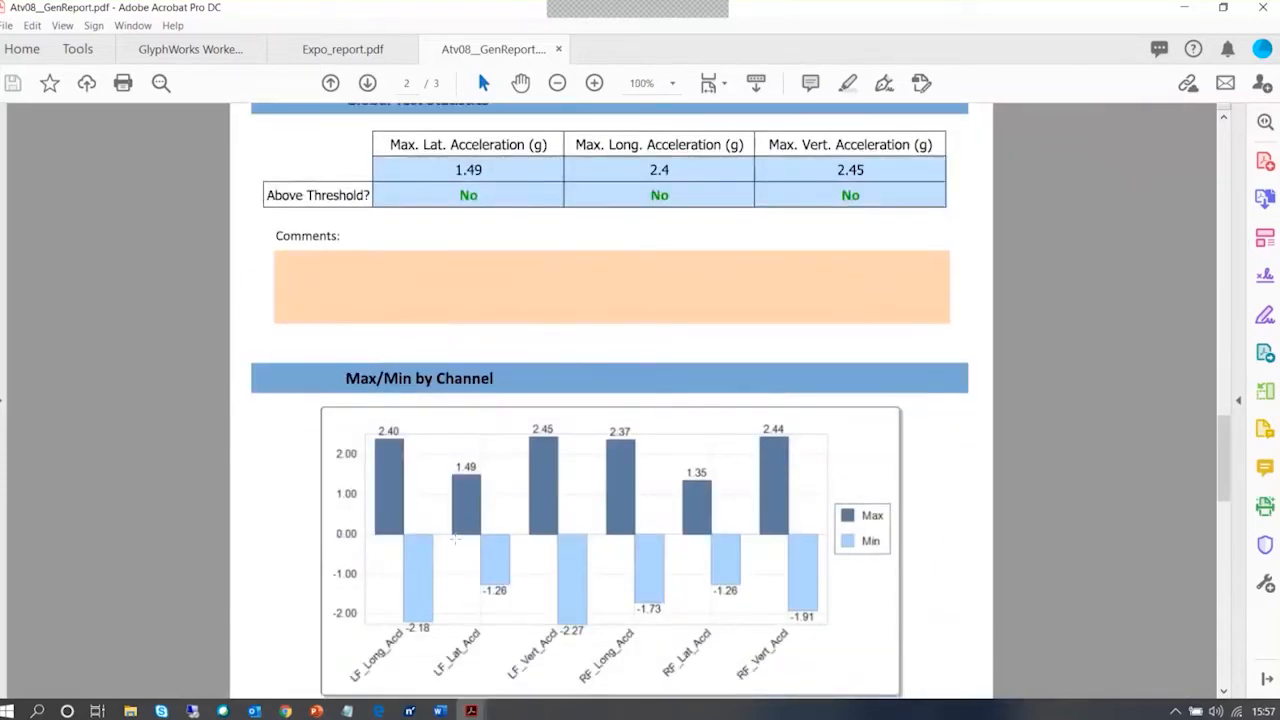
scroll(455, 540, "down", 1)
scroll(893, 548, "down", 1)
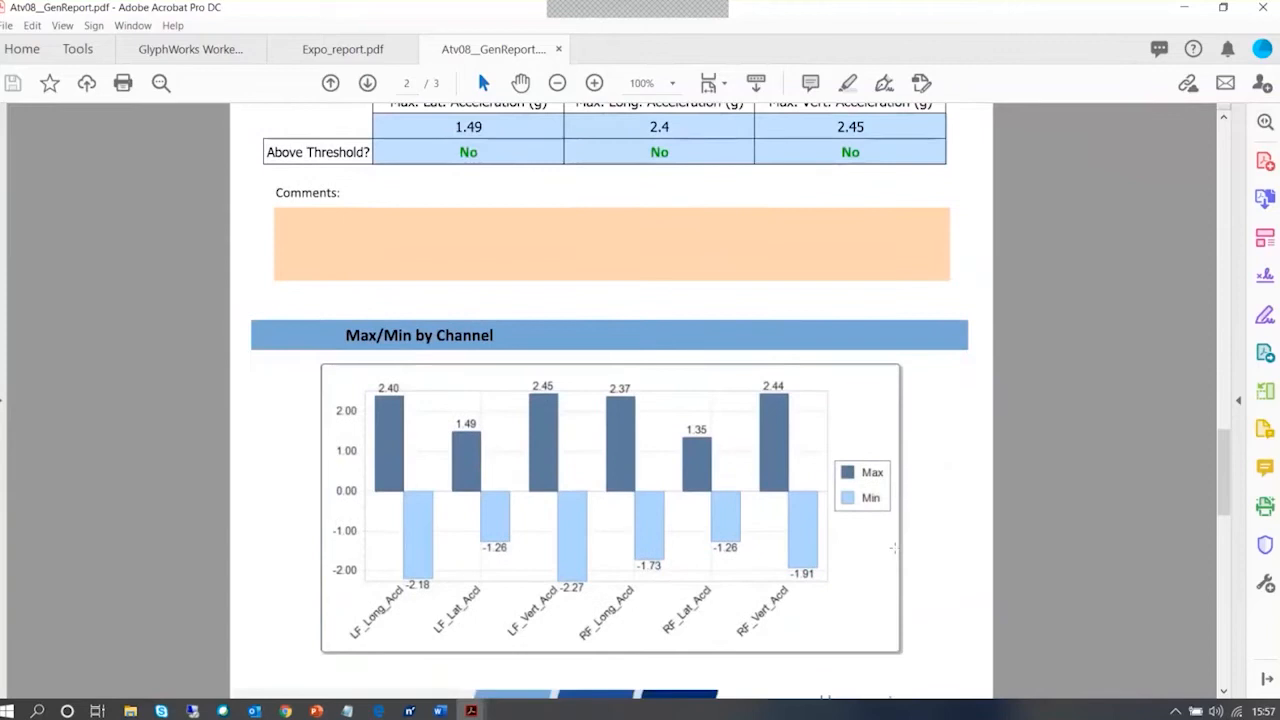
View the PDF's closing page in full and return to the cover page
scroll(893, 548, "down", 5)
scroll(885, 537, "down", 1, "ctrl")
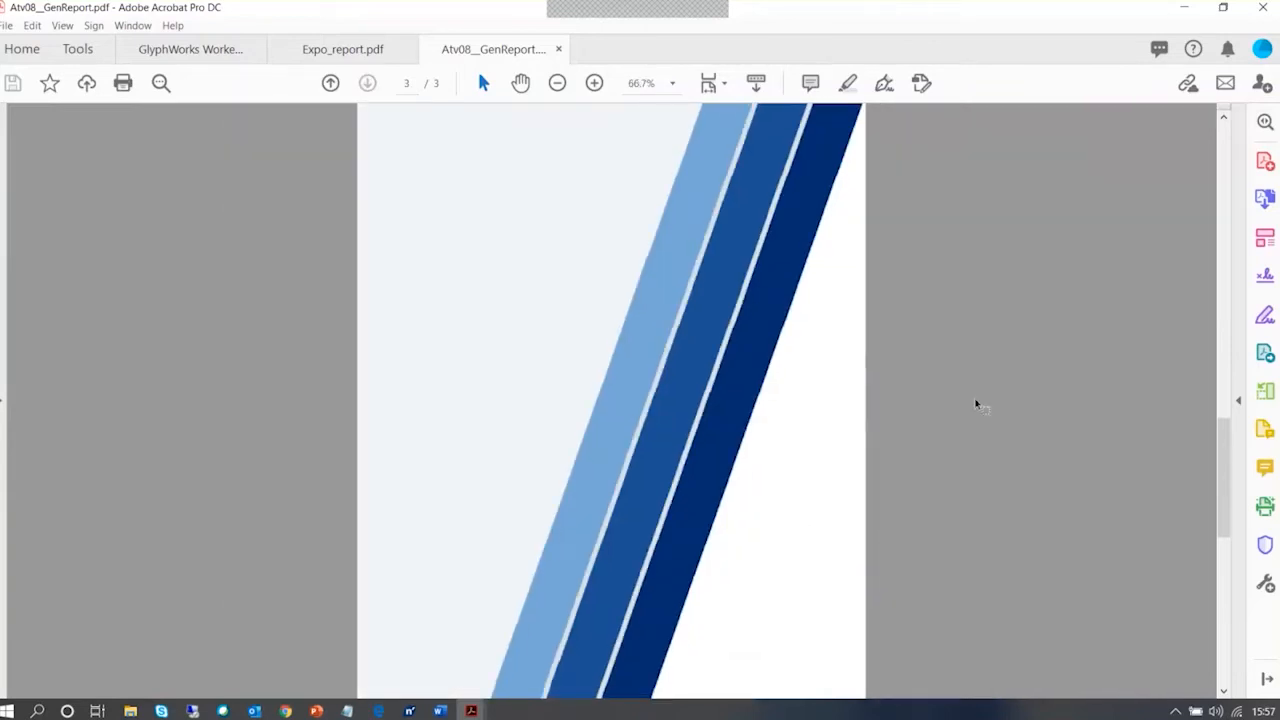
scroll(977, 404, "down", 3)
scroll(977, 405, "down", 2, "ctrl")
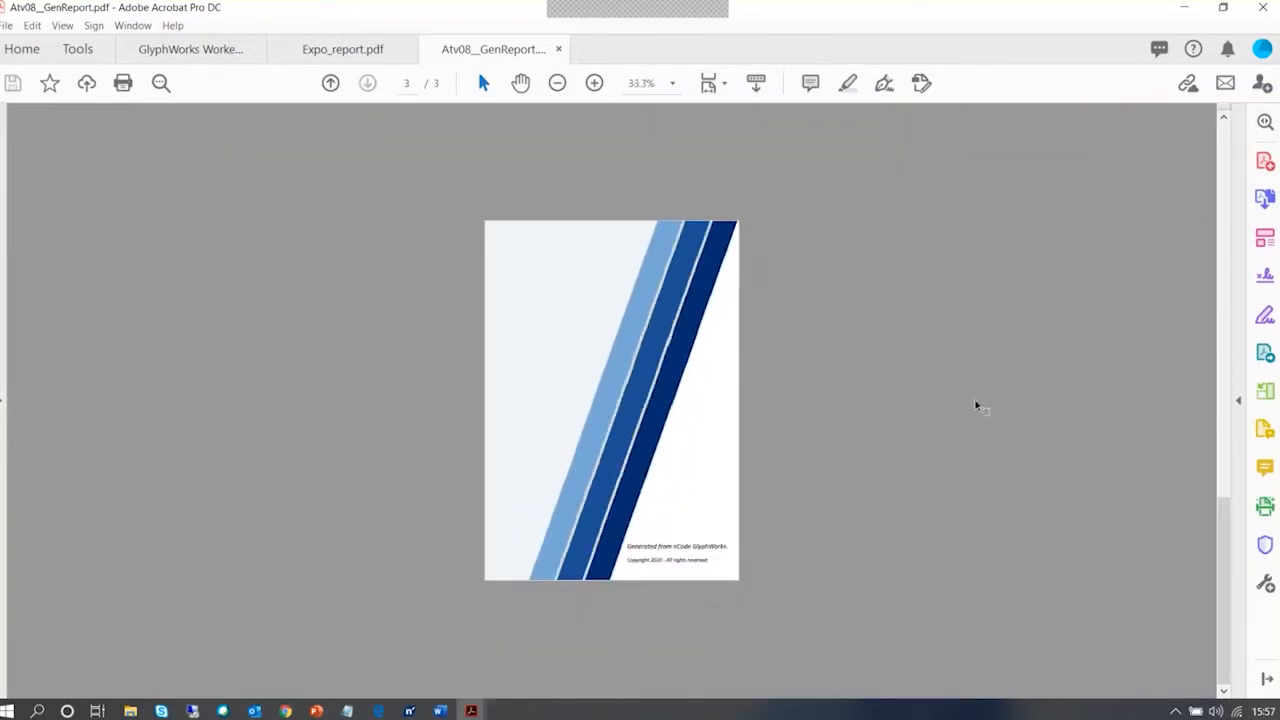
scroll(977, 404, "up", 1, "ctrl")
scroll(780, 306, "up", 10)
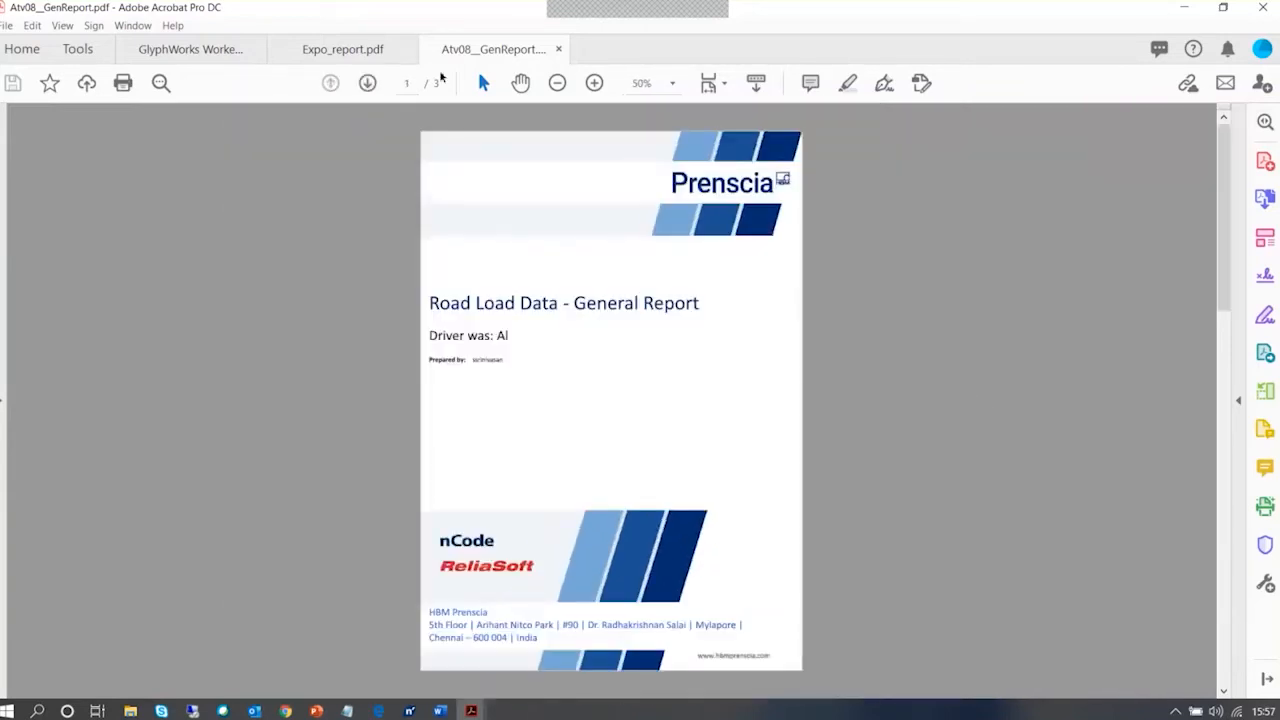
Compare with the Expo_report.pdf document, minimize Acrobat, and switch to the PowerPoint slide show
left_click(357, 53)
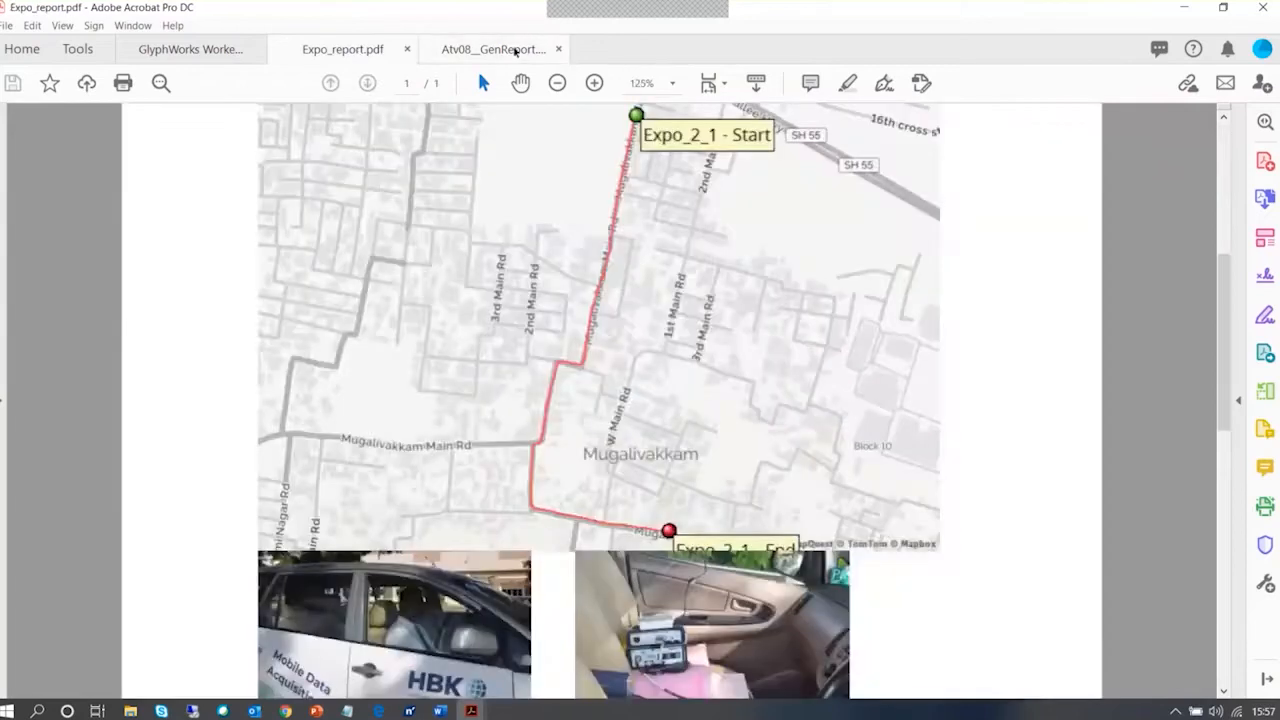
left_click(493, 49)
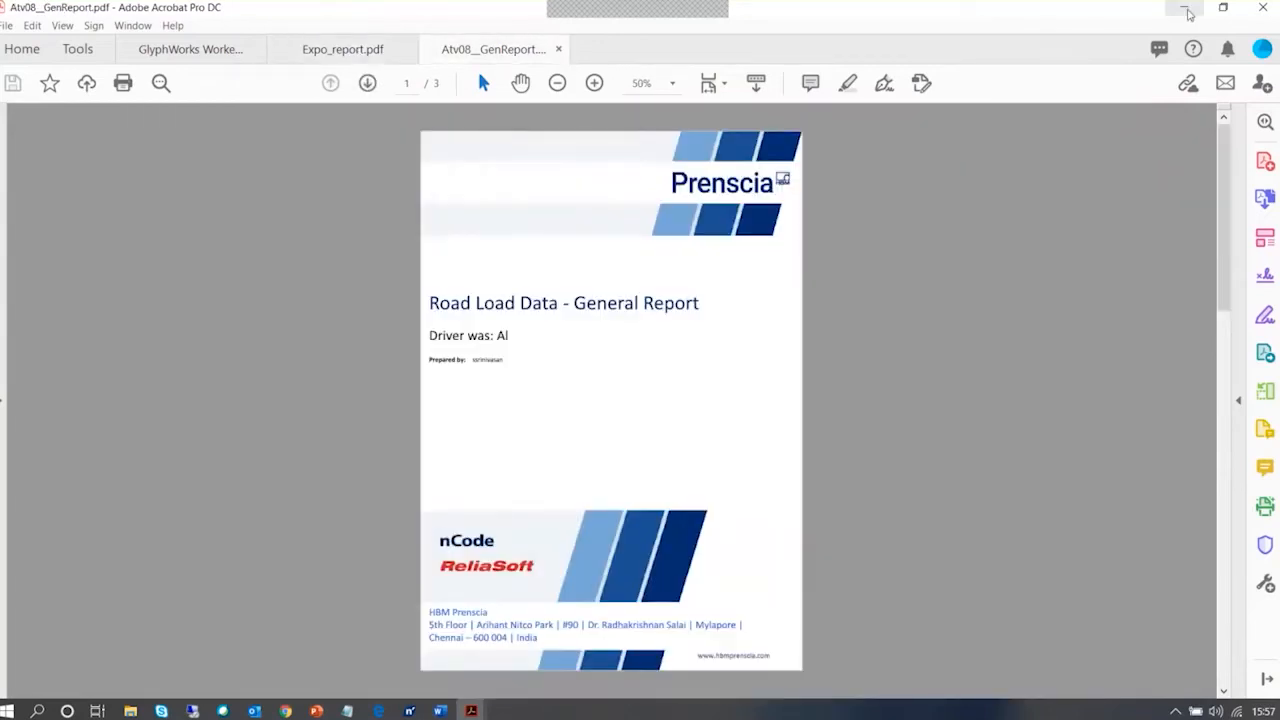
left_click(1189, 14)
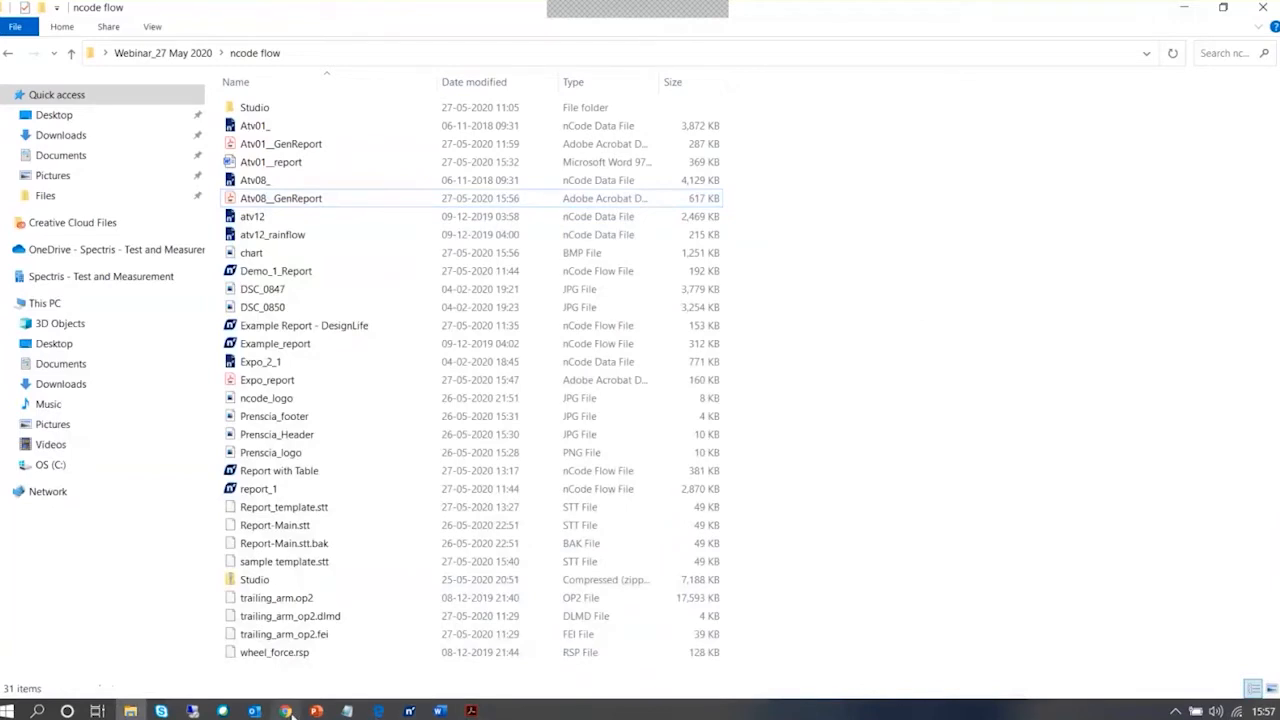
mouse_move(286, 712)
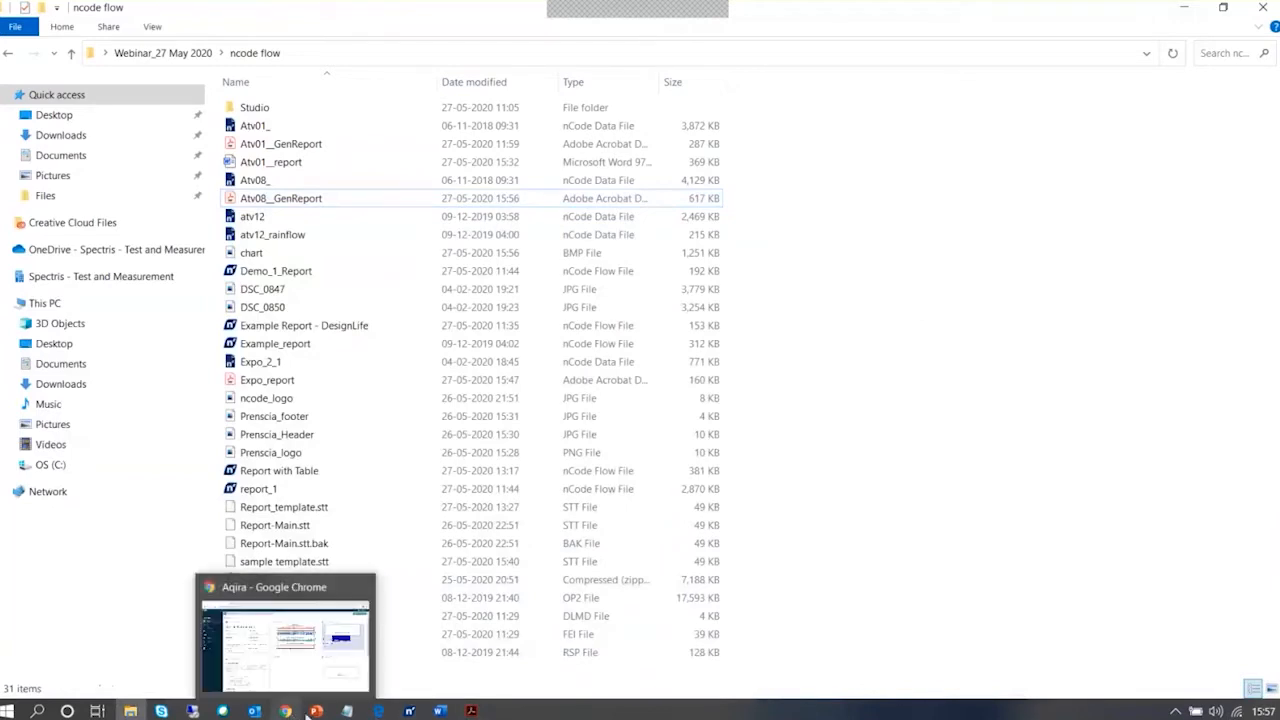
left_click(470, 680)
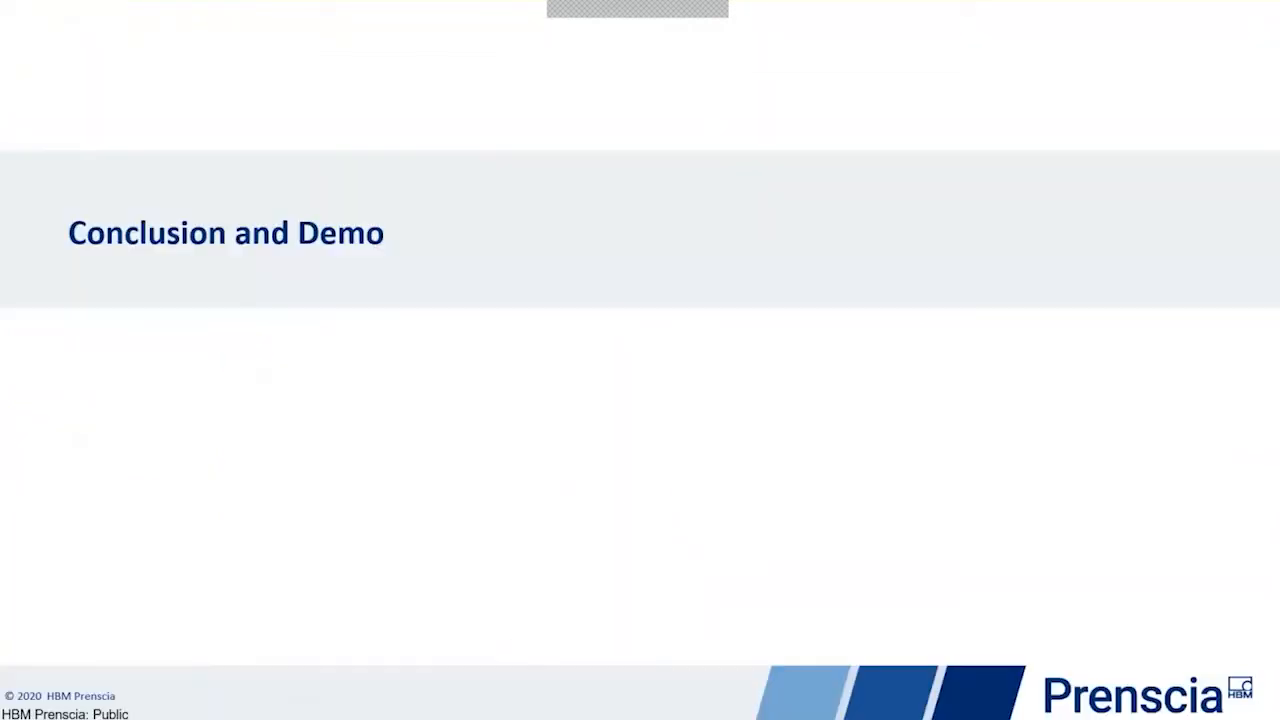
left_click(452, 404)
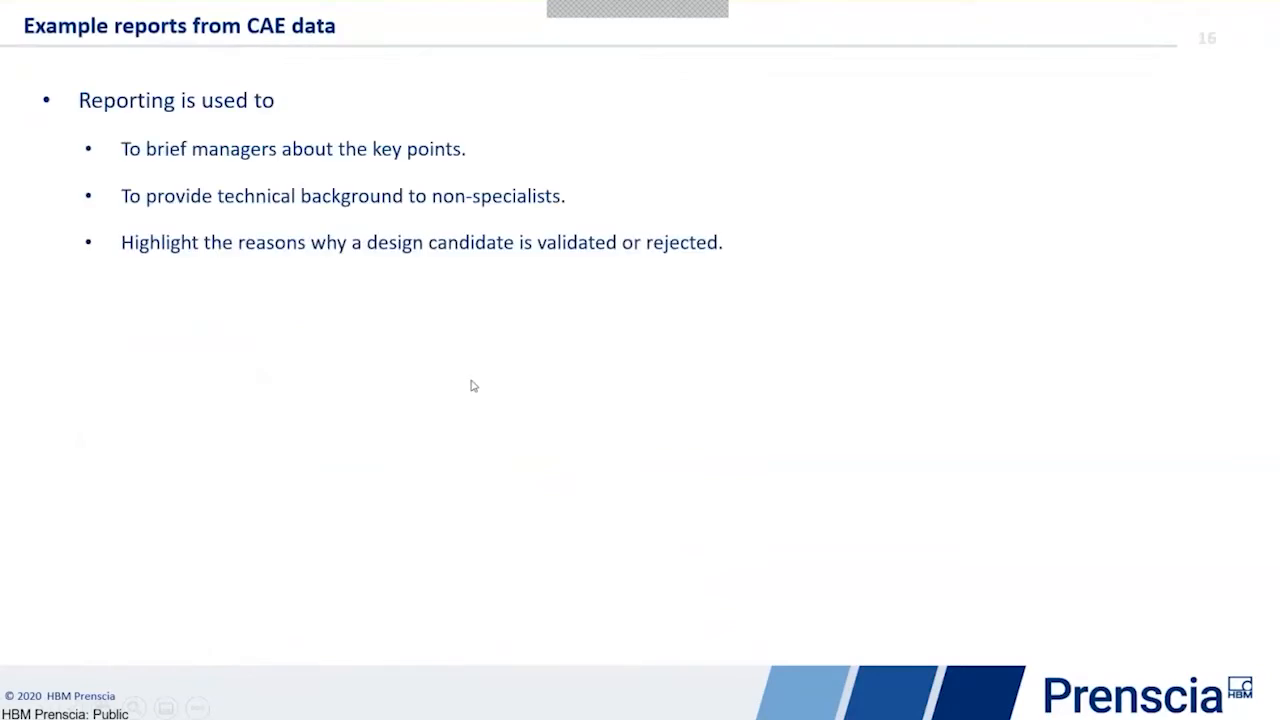
left_click(473, 401)
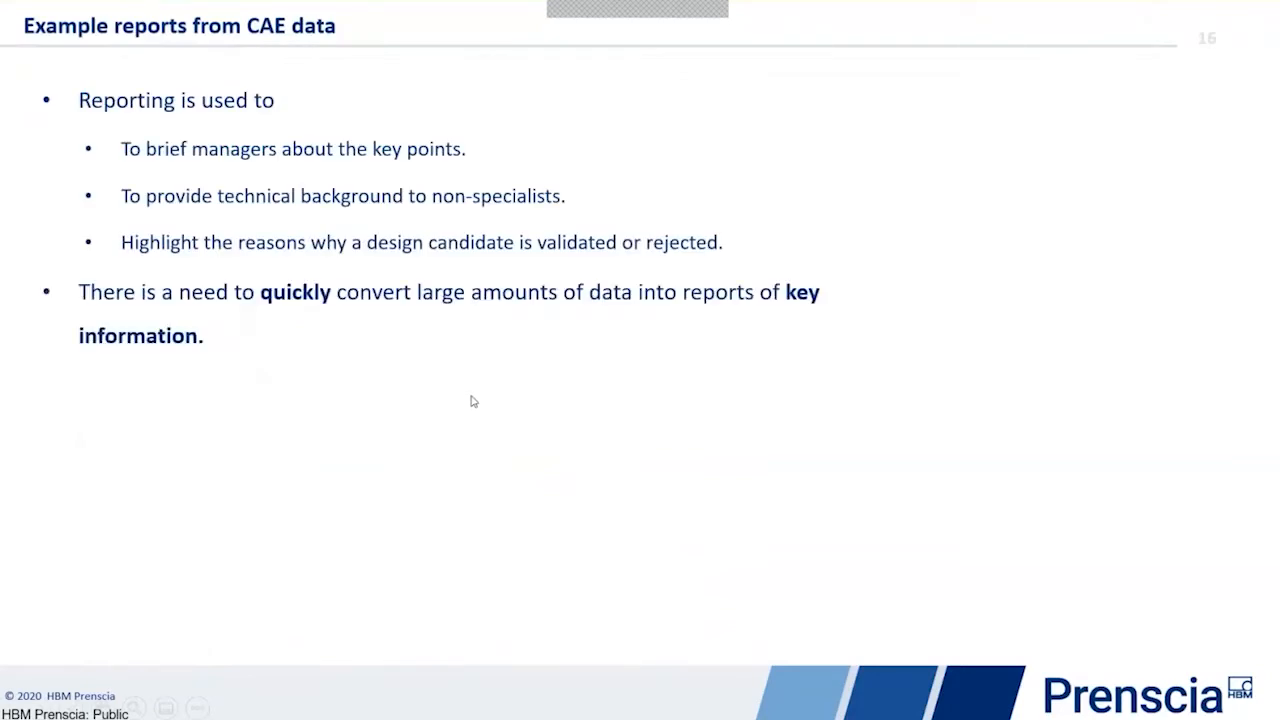
left_click(473, 401)
left_click(473, 401)
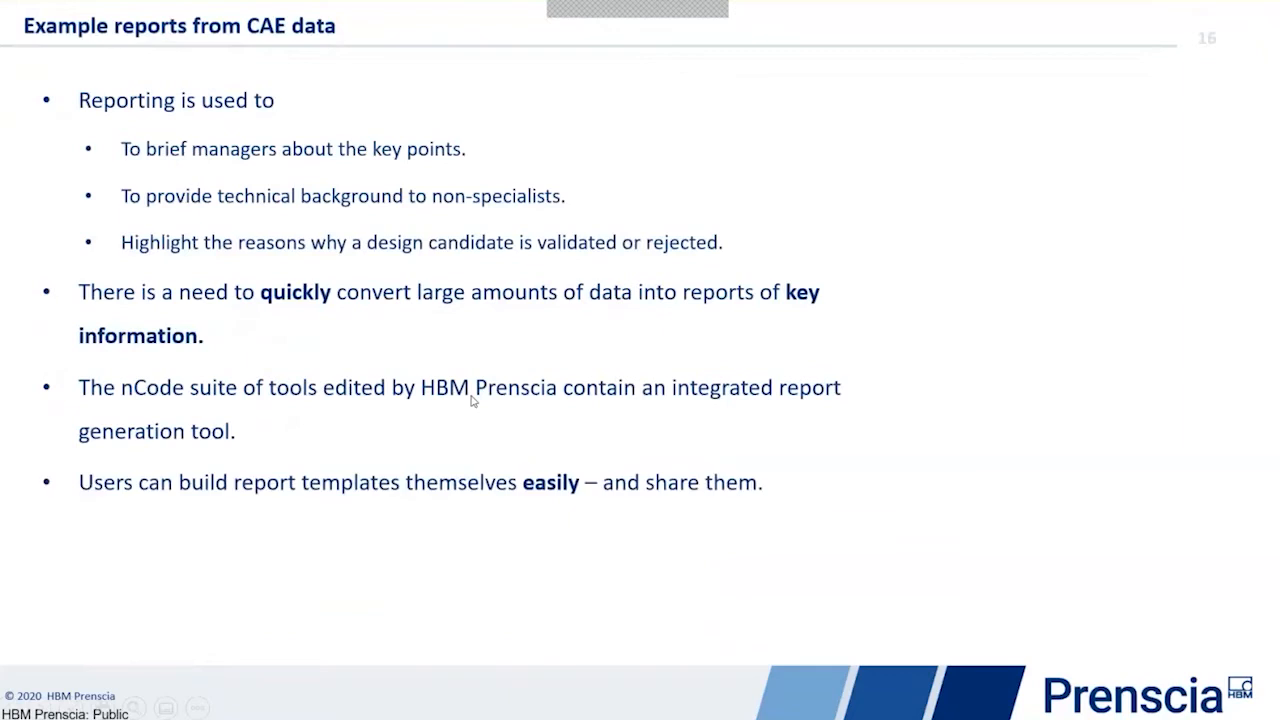
left_click(473, 401)
left_click(473, 401)
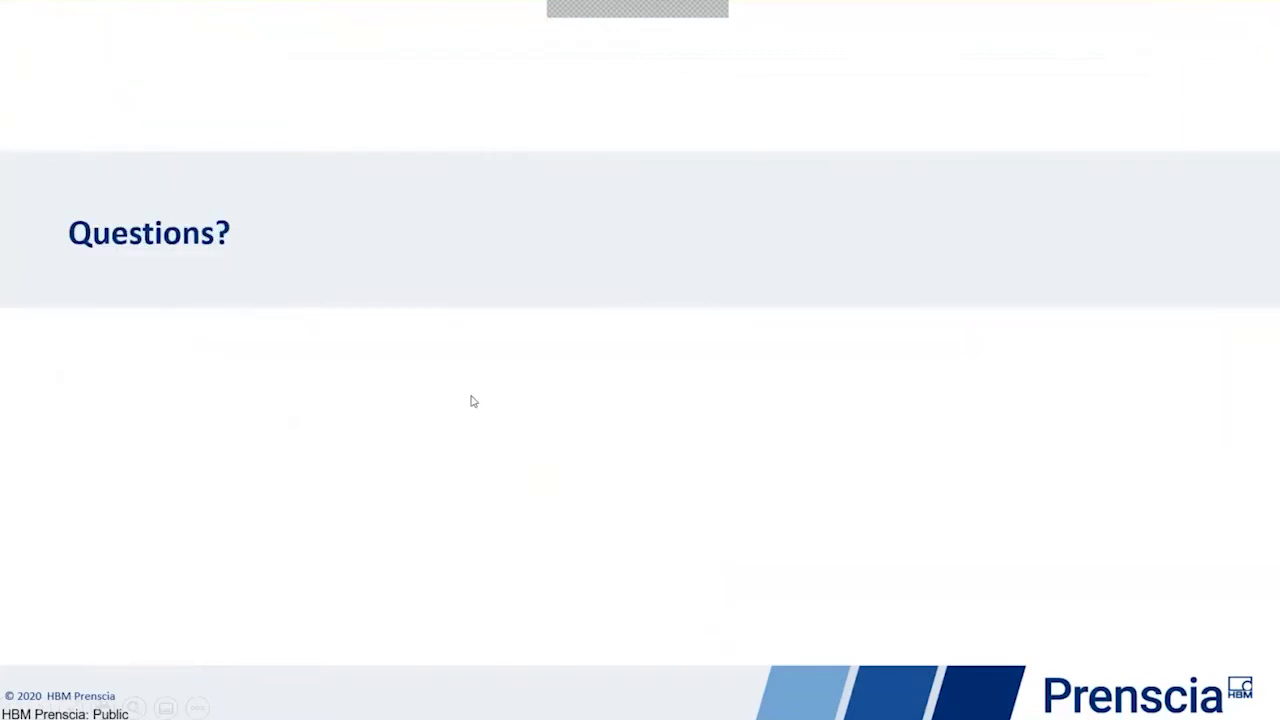
left_click(473, 401)
key("Left")
key("Left")
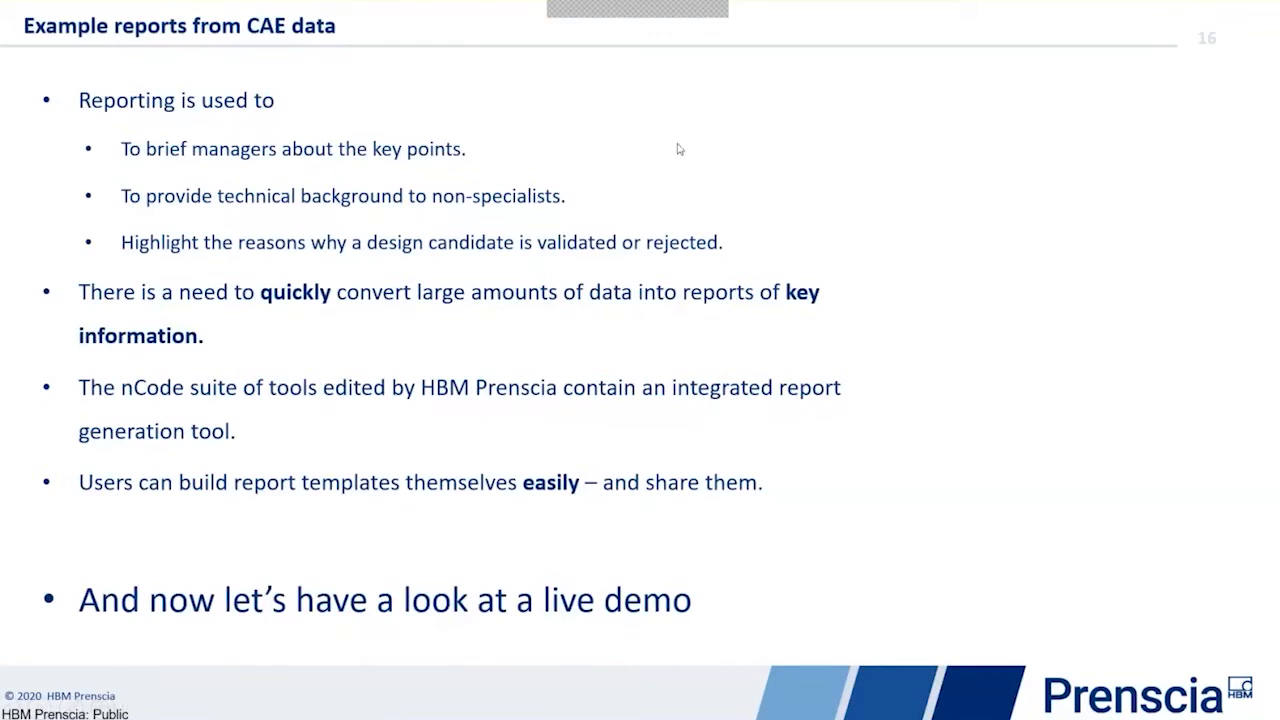
End the slide show and open the Example Report - DesignLife flow from the ncode flow folder in GlyphWorks
key("Escape")
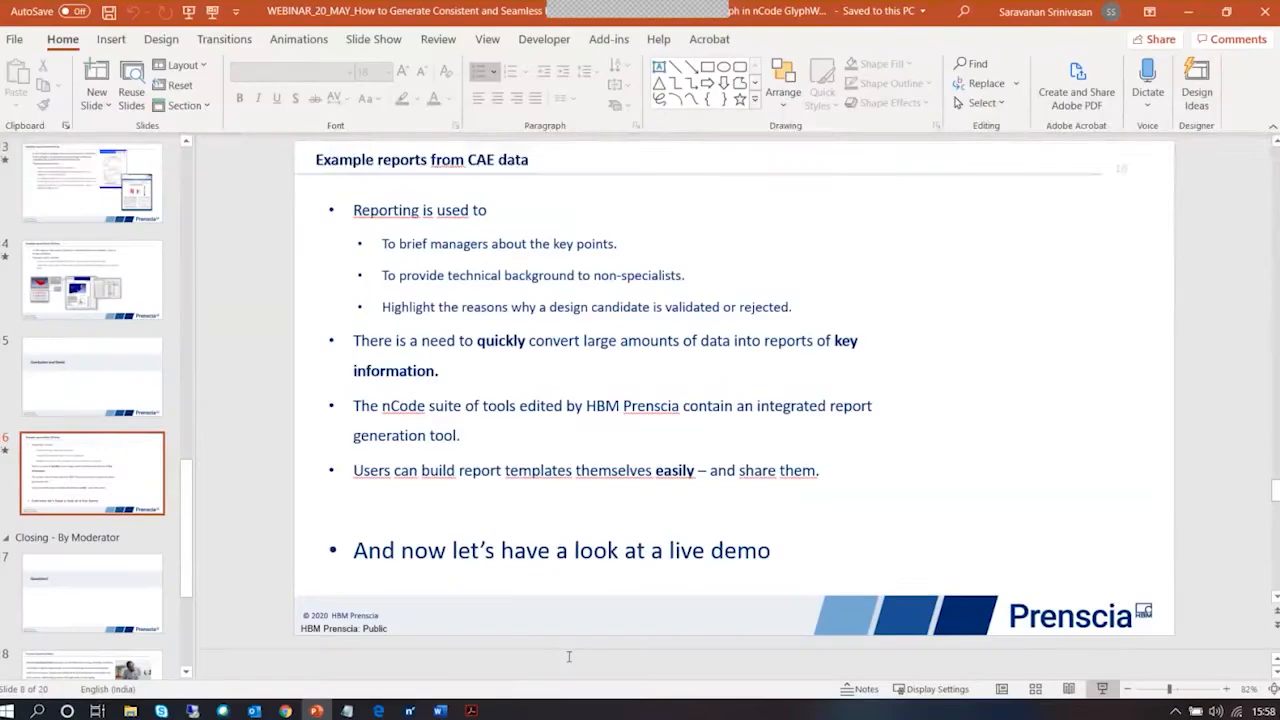
left_click(409, 711)
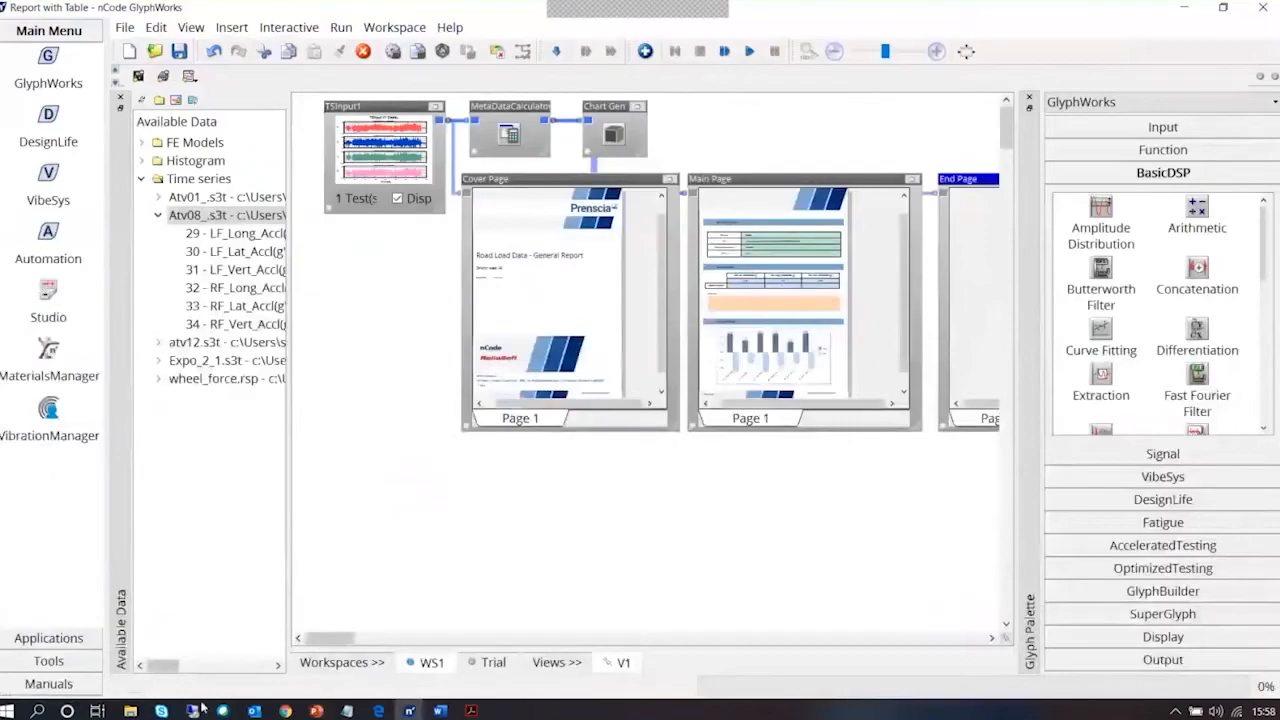
left_click(130, 711)
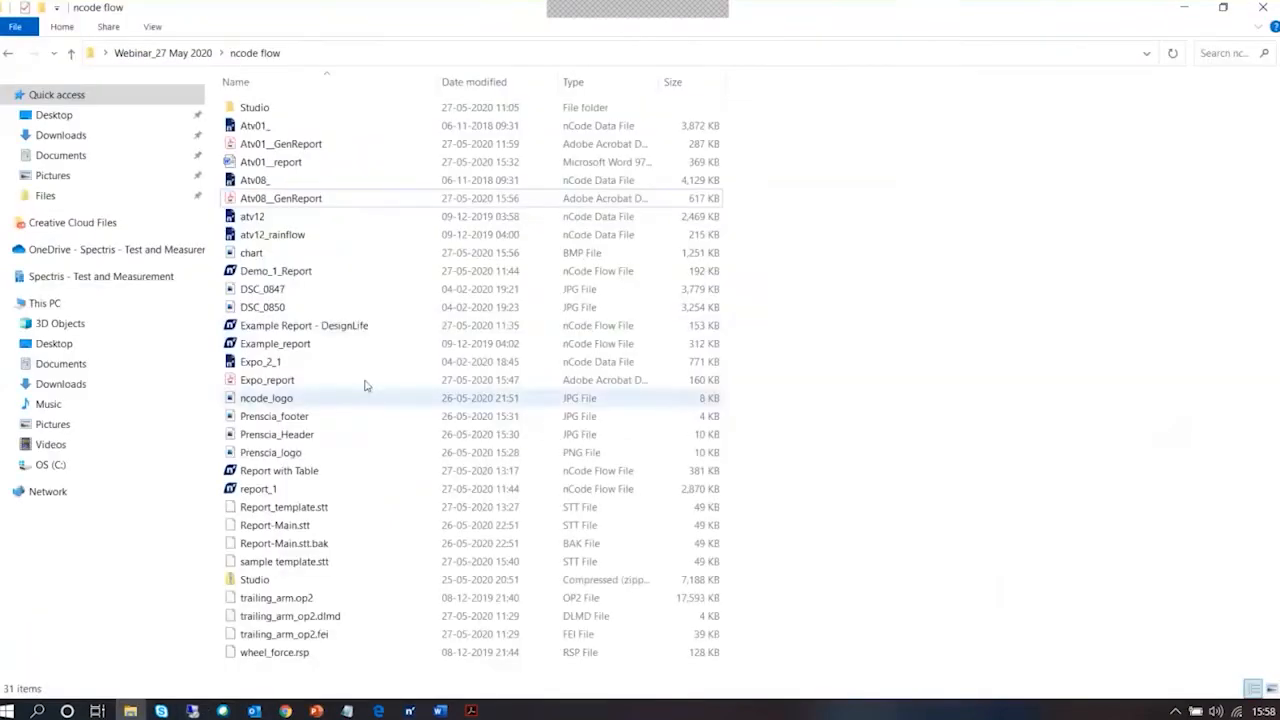
left_click(330, 333)
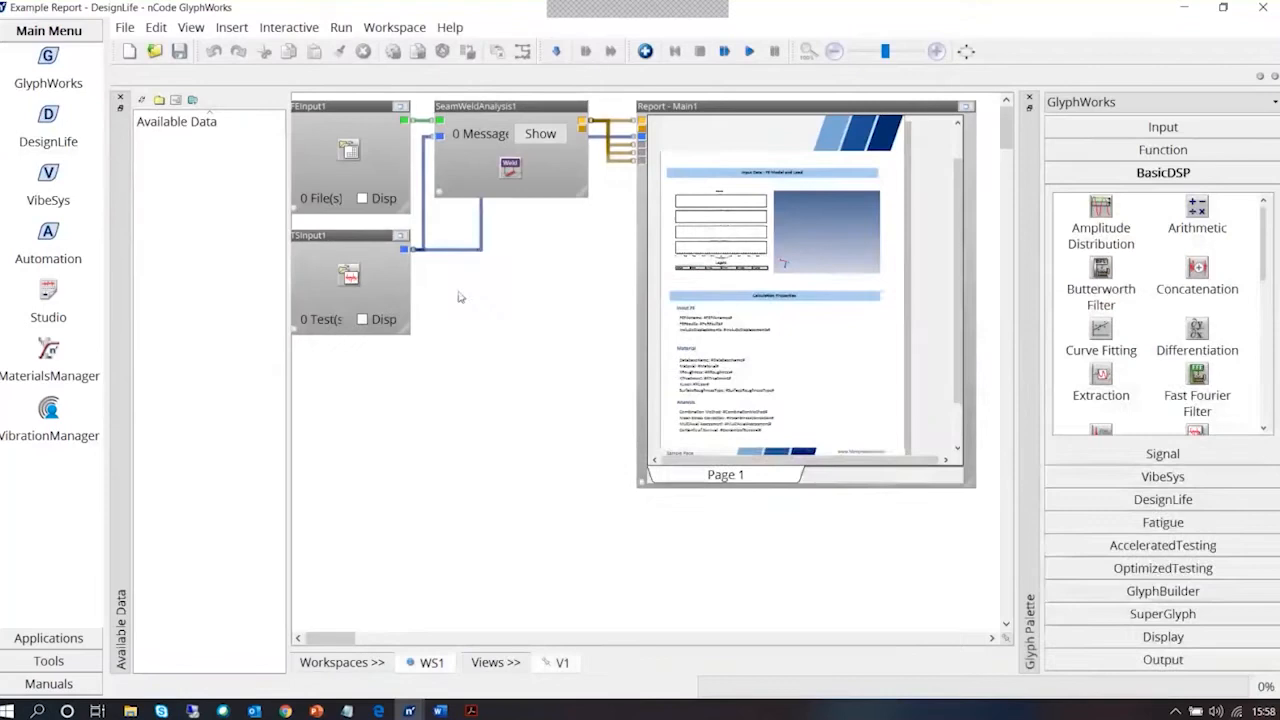
Refresh the available data, assign the trailing_arm.op2 FE model to the FEInput1 glyph and turn on its display
left_click(143, 102)
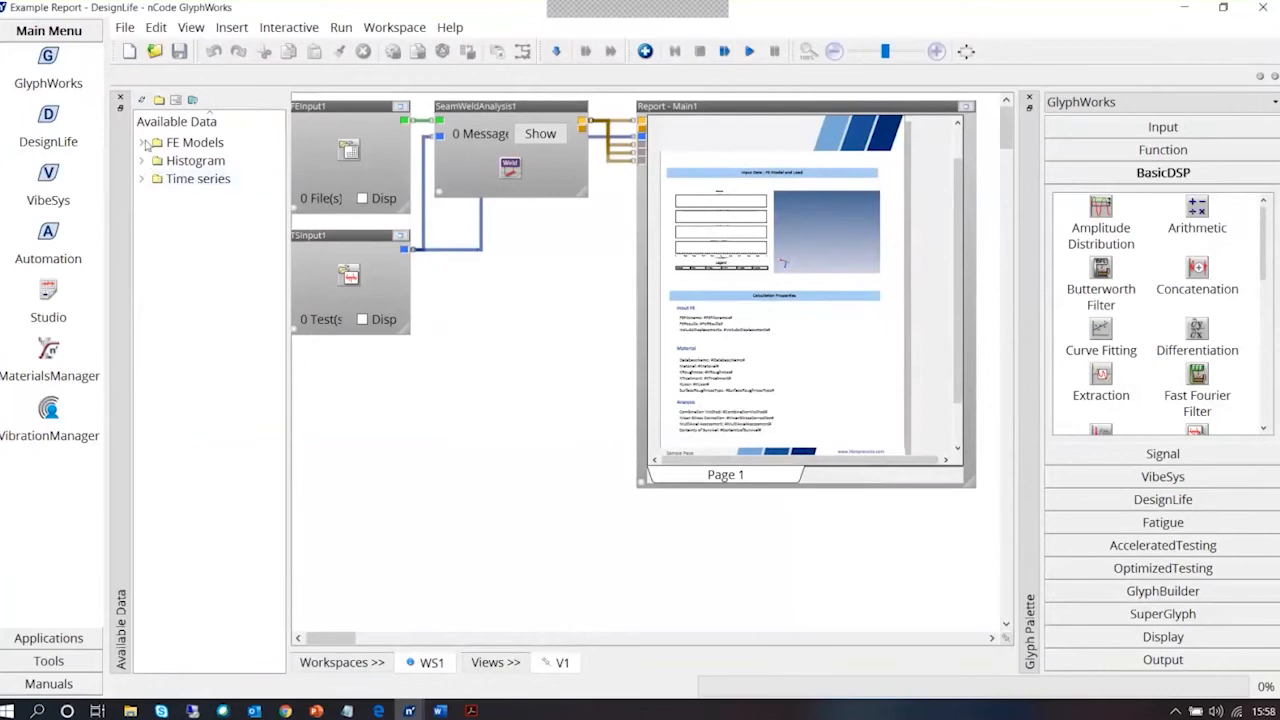
left_click(144, 143)
left_click_drag(200, 161, 352, 198)
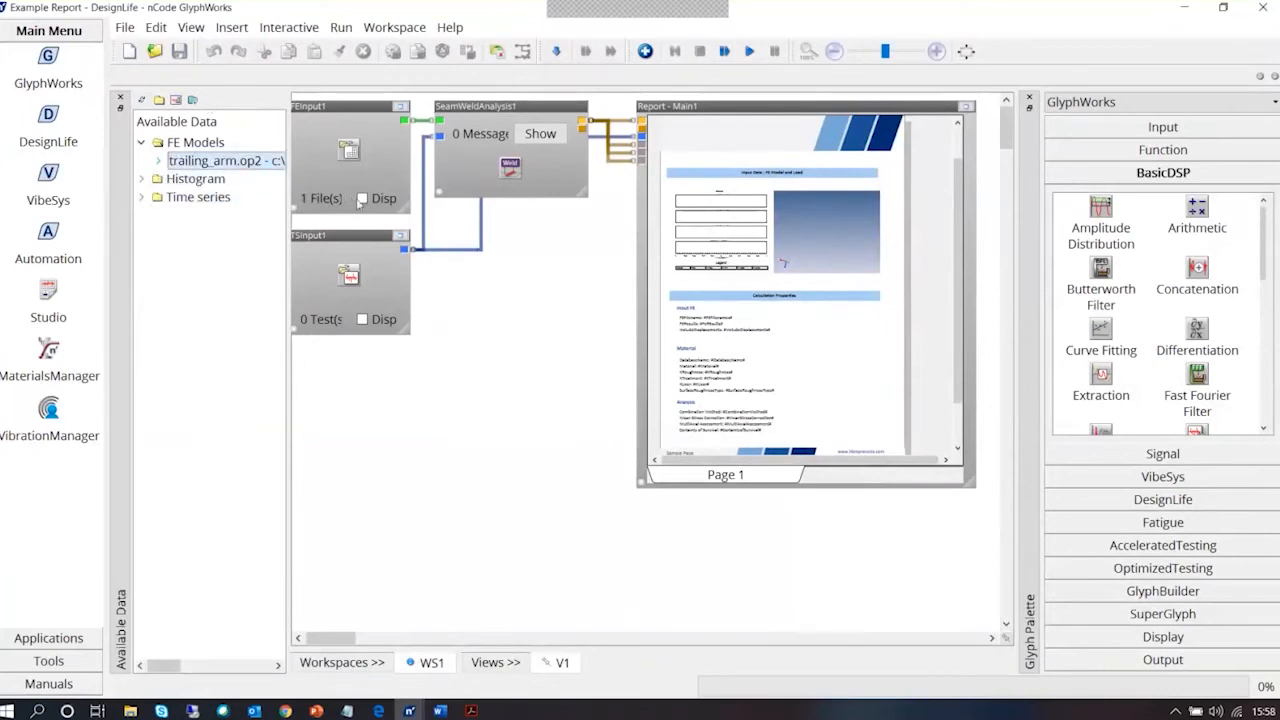
left_click(362, 199)
Assign the wheel_force.rsp time series to the TSInput1 glyph and turn on its display
left_click(142, 197)
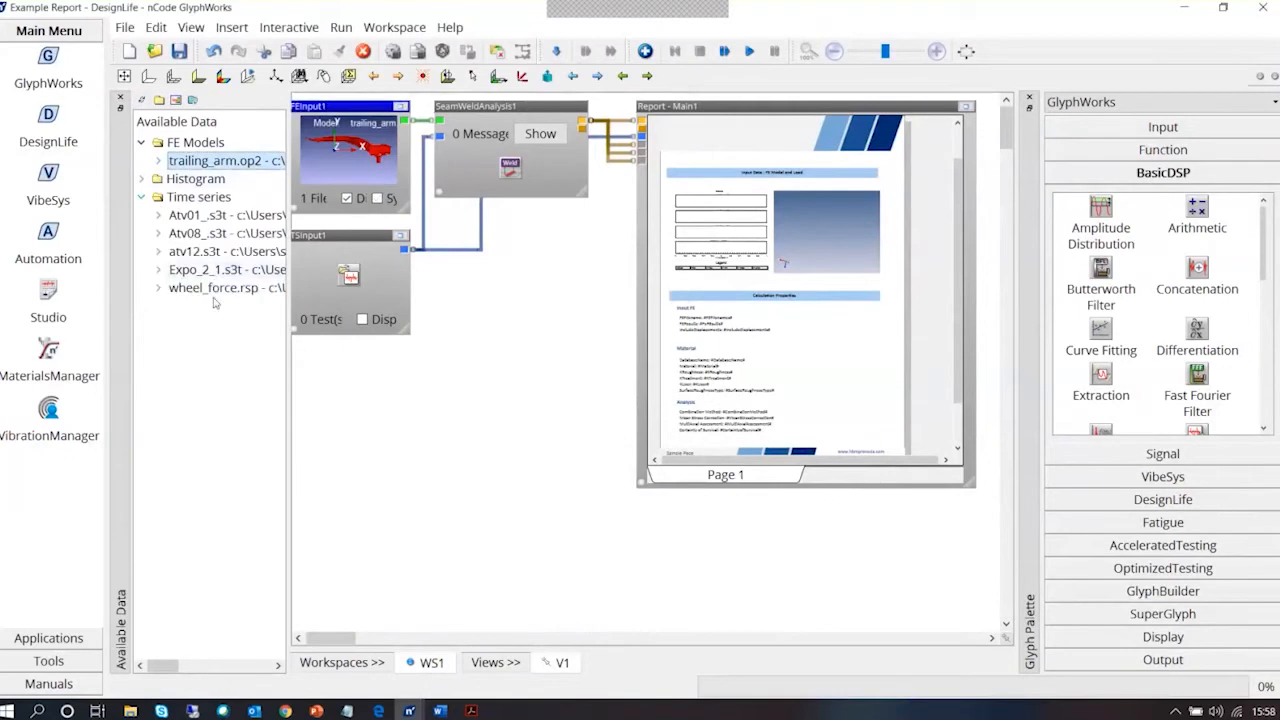
left_click(216, 288)
left_click_drag(216, 292, 341, 303)
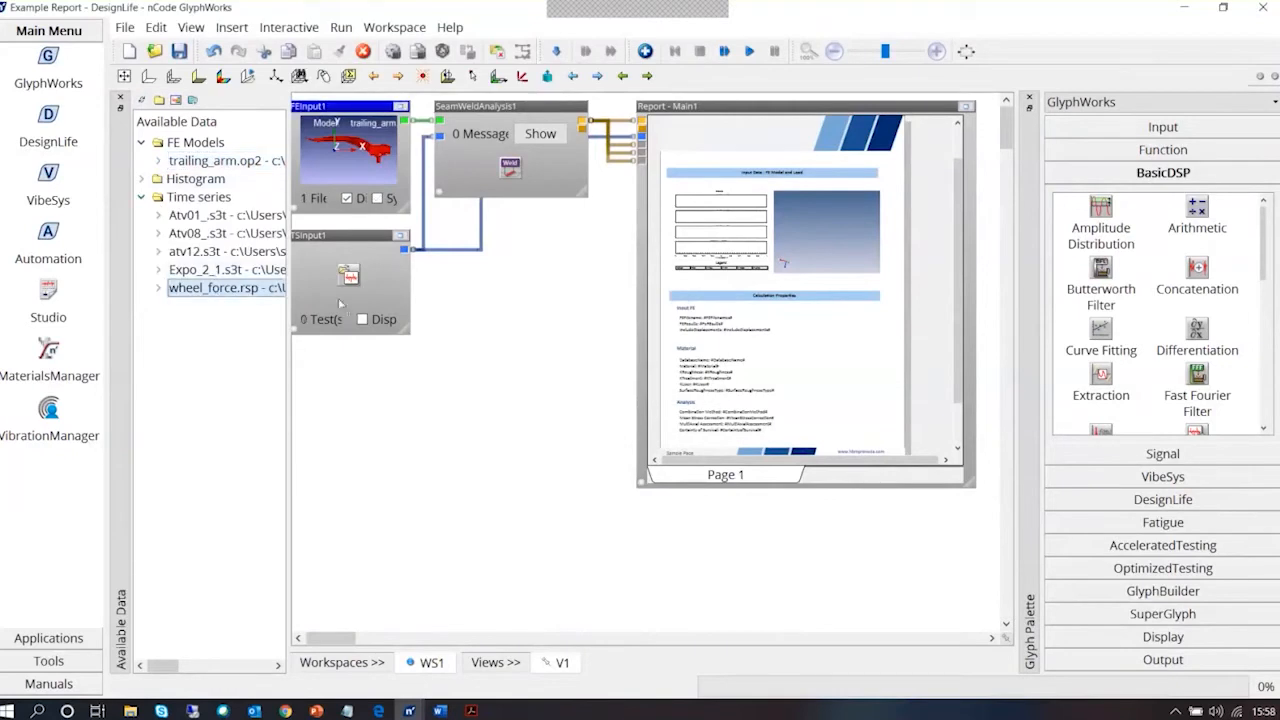
left_click(362, 319)
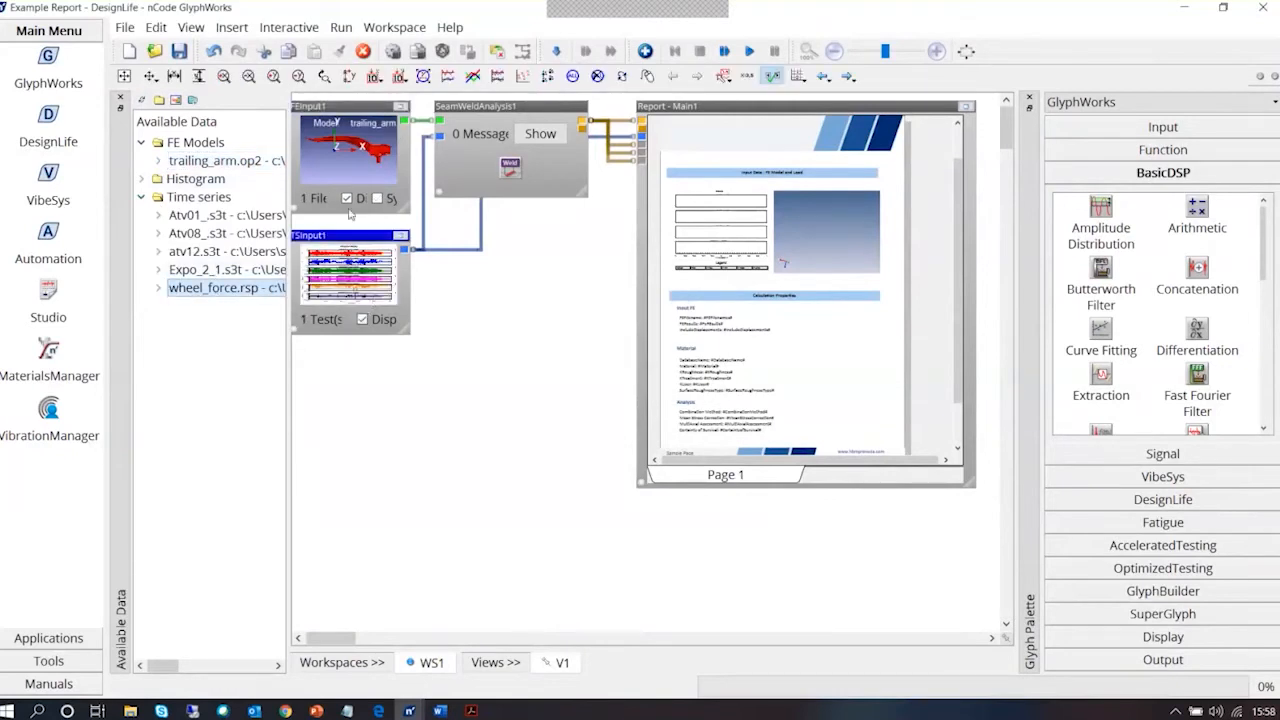
Run the seam weld analysis flow, then enlarge and maximize the Report - Main1 glyph
left_click(750, 52)
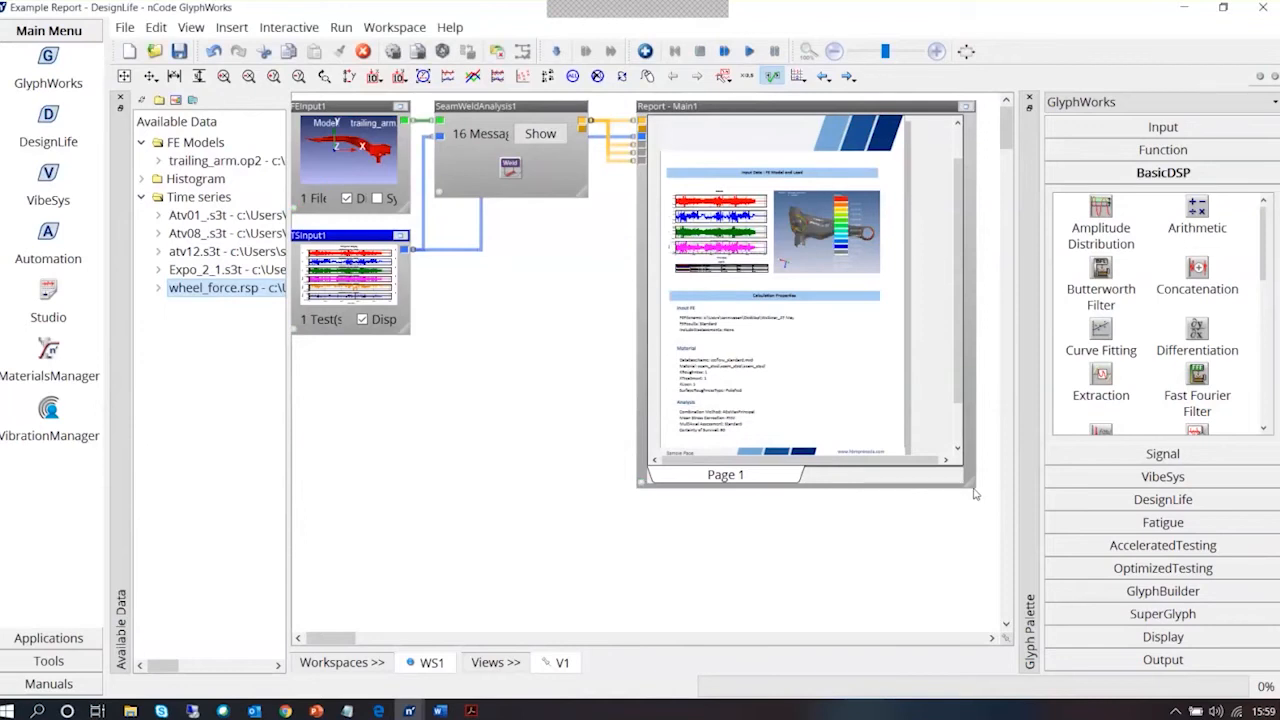
left_click_drag(975, 494, 995, 535)
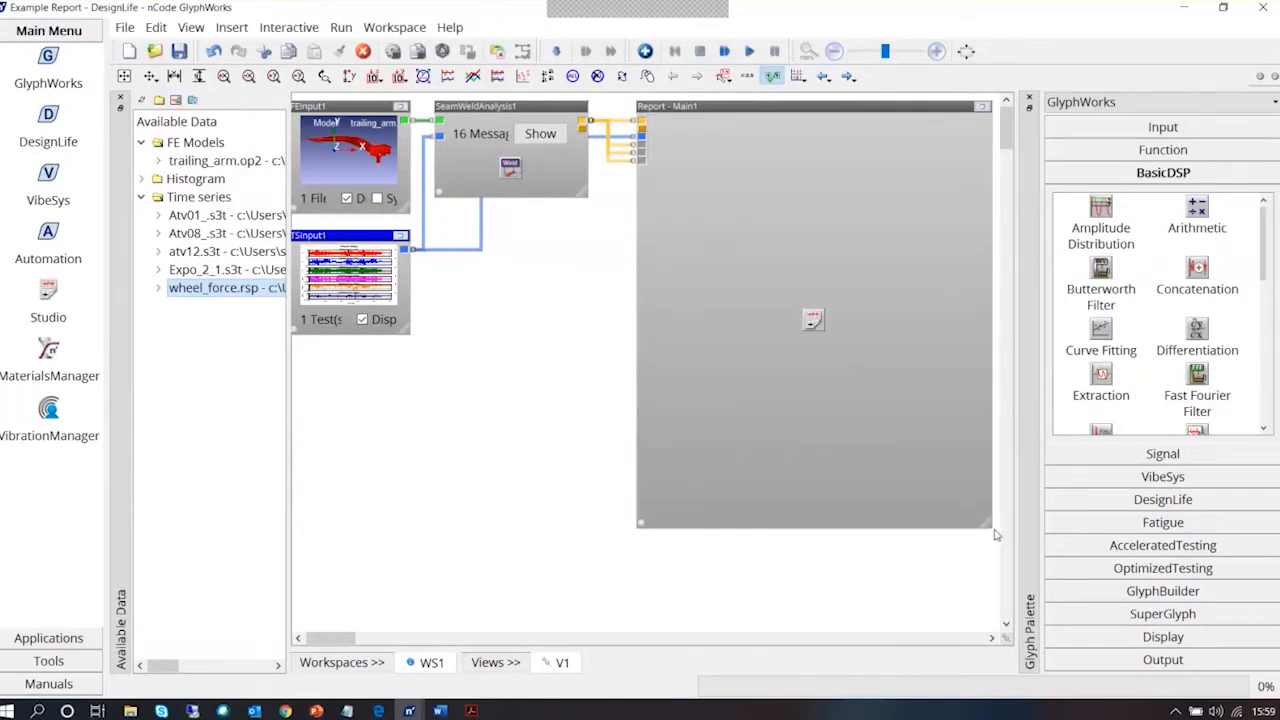
left_click(983, 107)
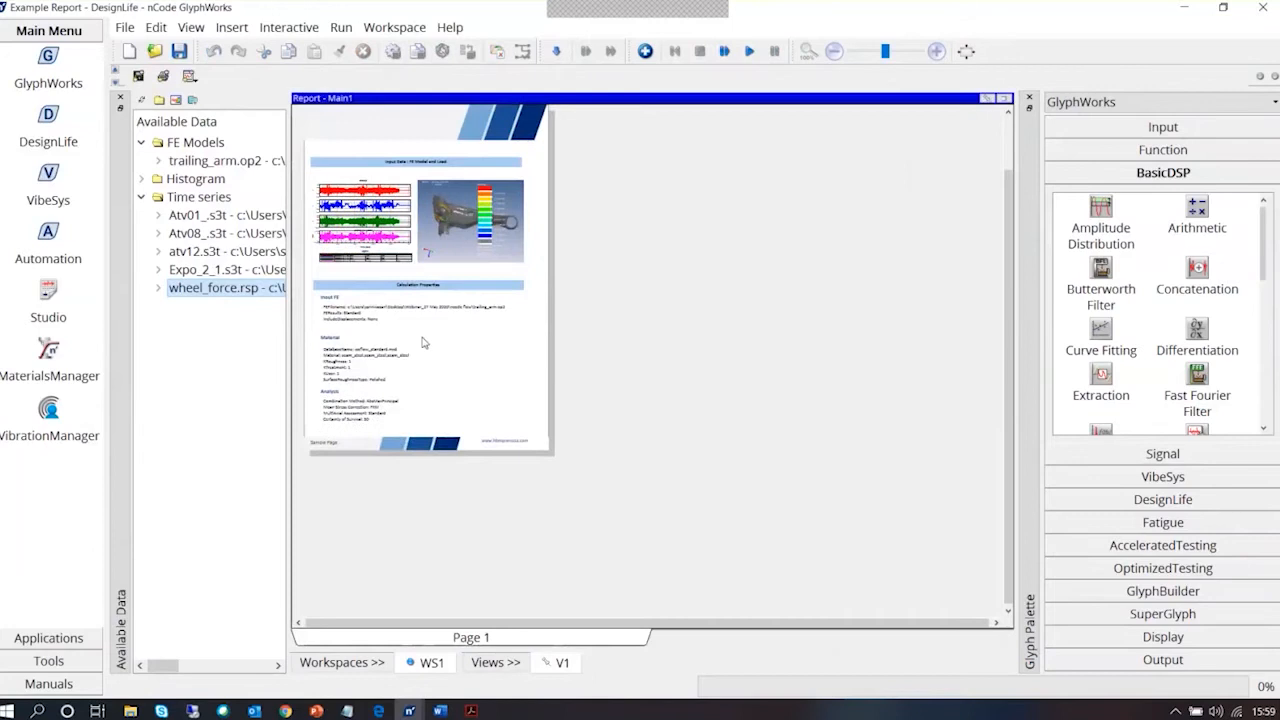
Examine the report page's load plots, calculation properties and trailing arm FE result image
left_click(472, 212)
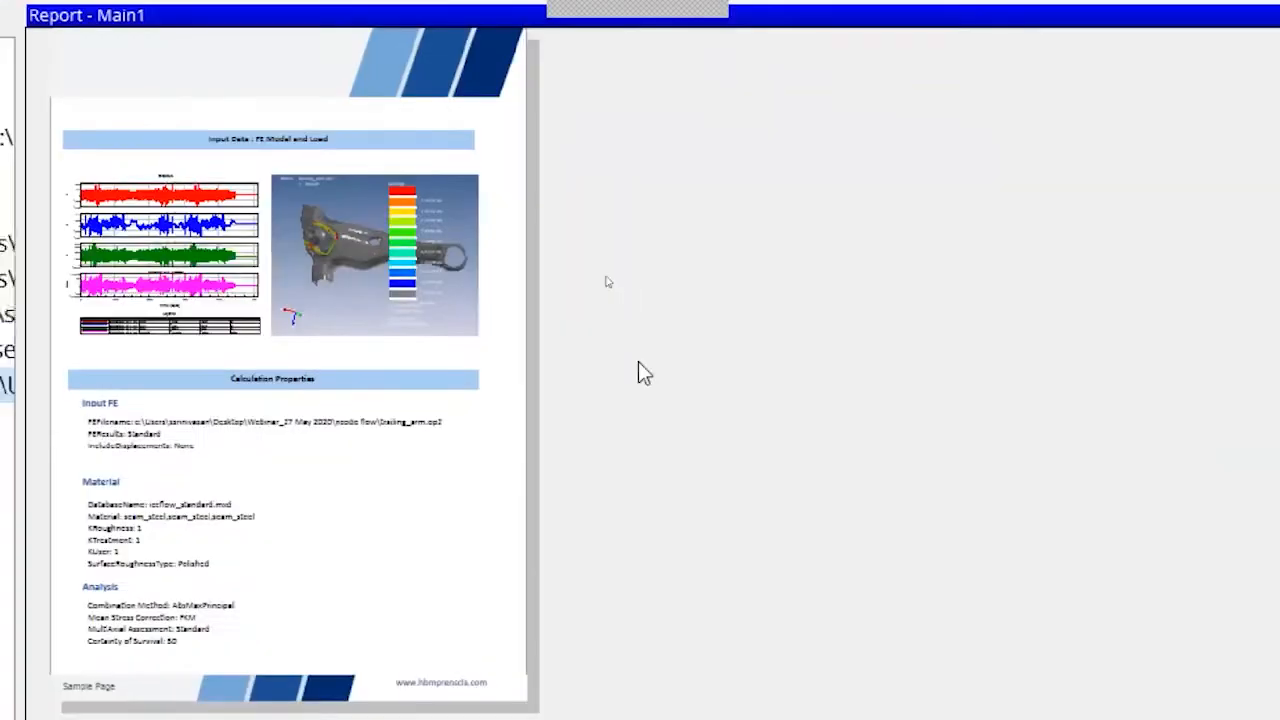
left_click(351, 266)
left_click(341, 260)
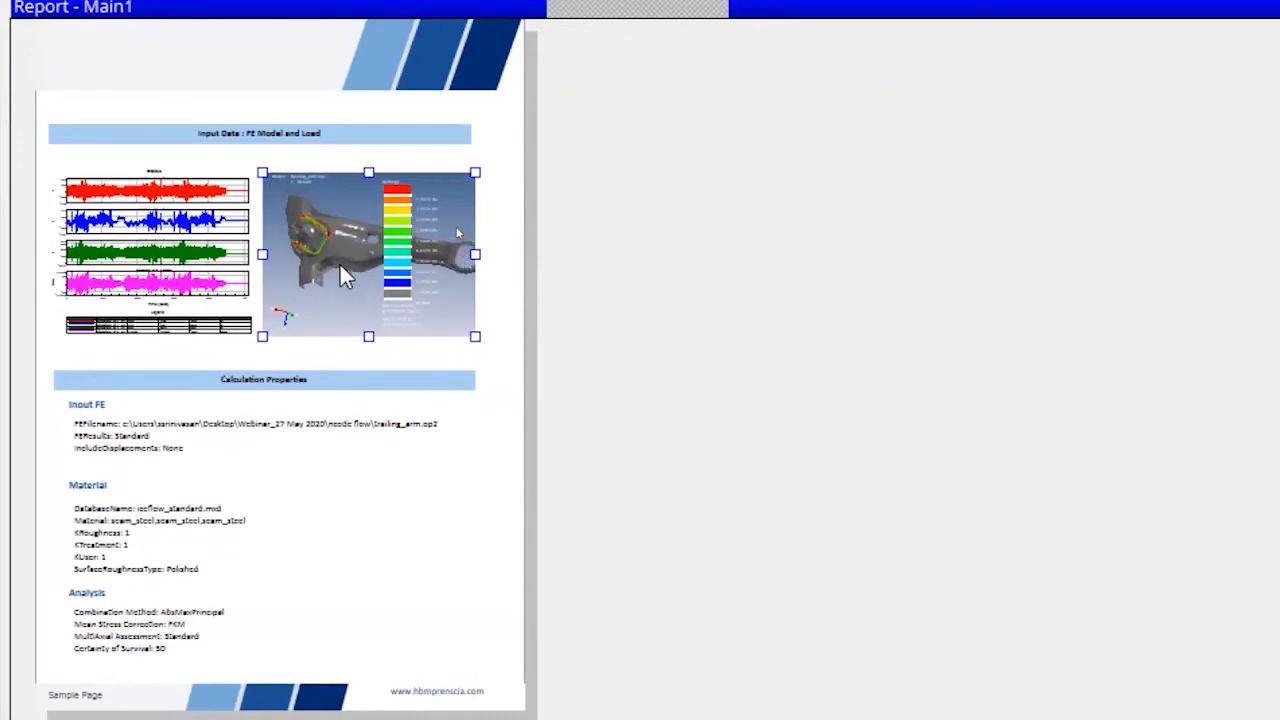
scroll(270, 683, "down", 2)
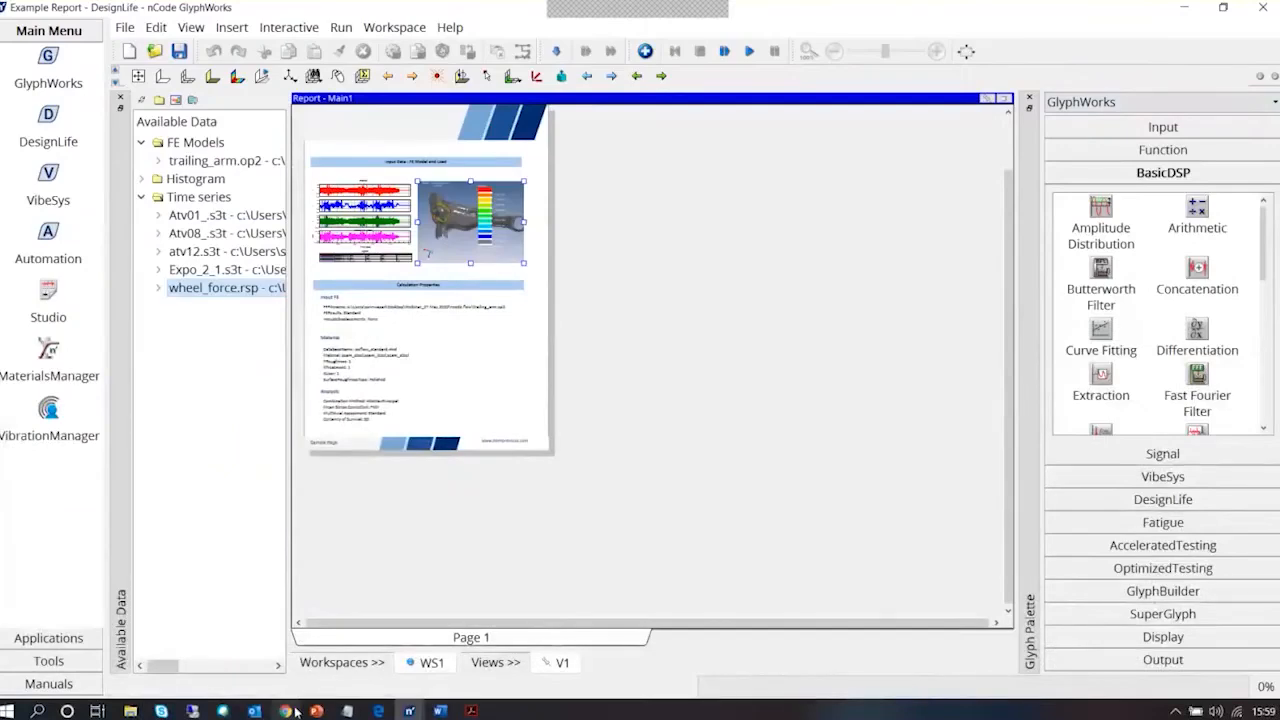
Switch to PowerPoint, restart the slide show from slide 16 and reveal its bullets through the one on quickly converting data
left_click(316, 711)
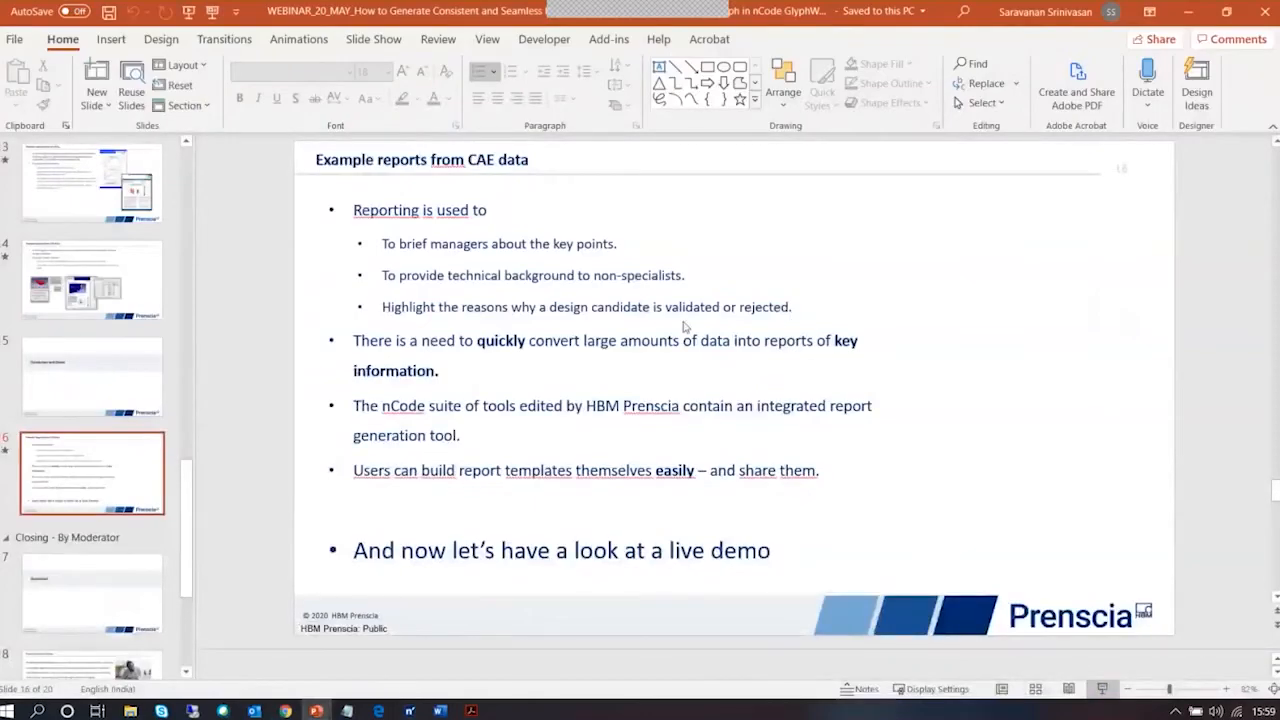
key("shift+F5")
left_click(233, 296)
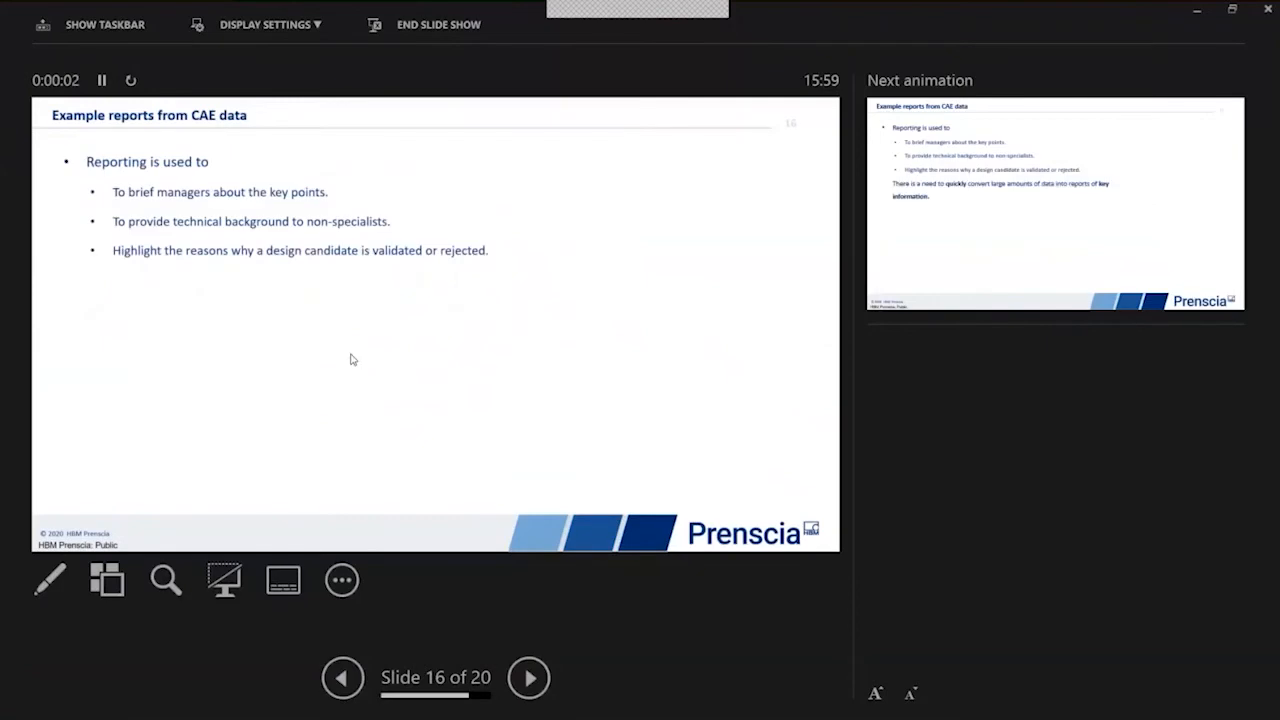
left_click(184, 265)
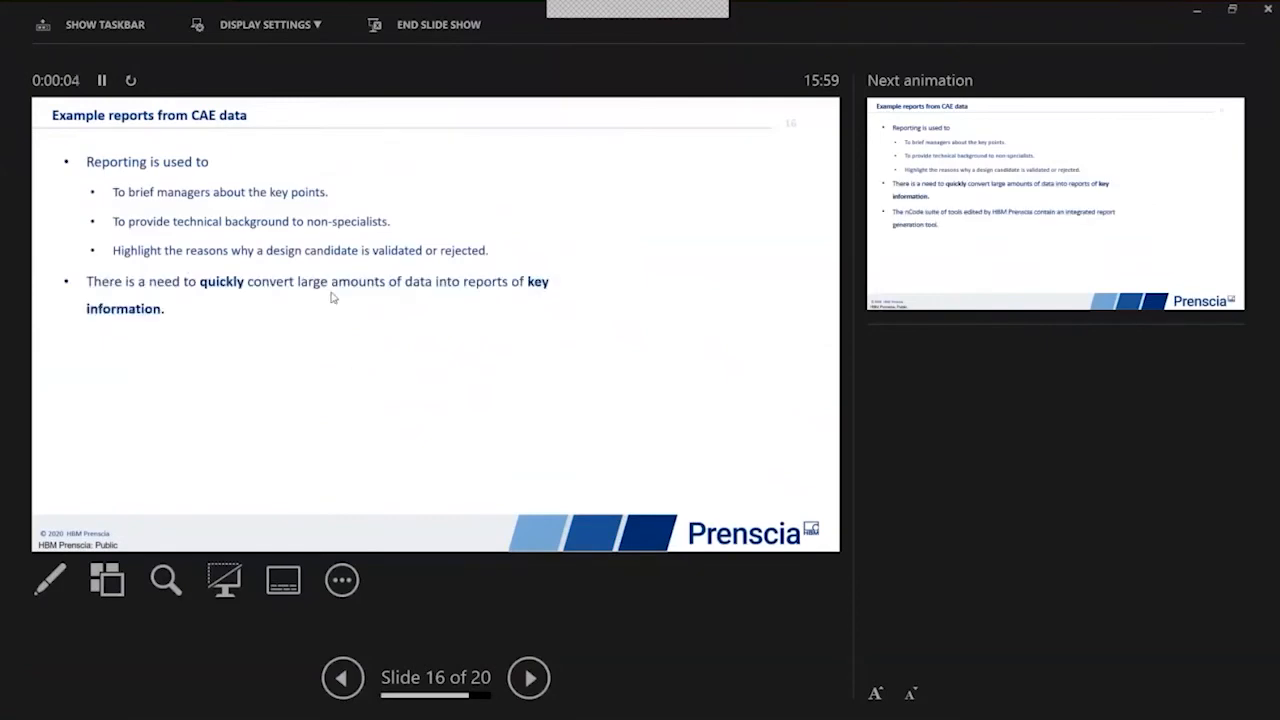
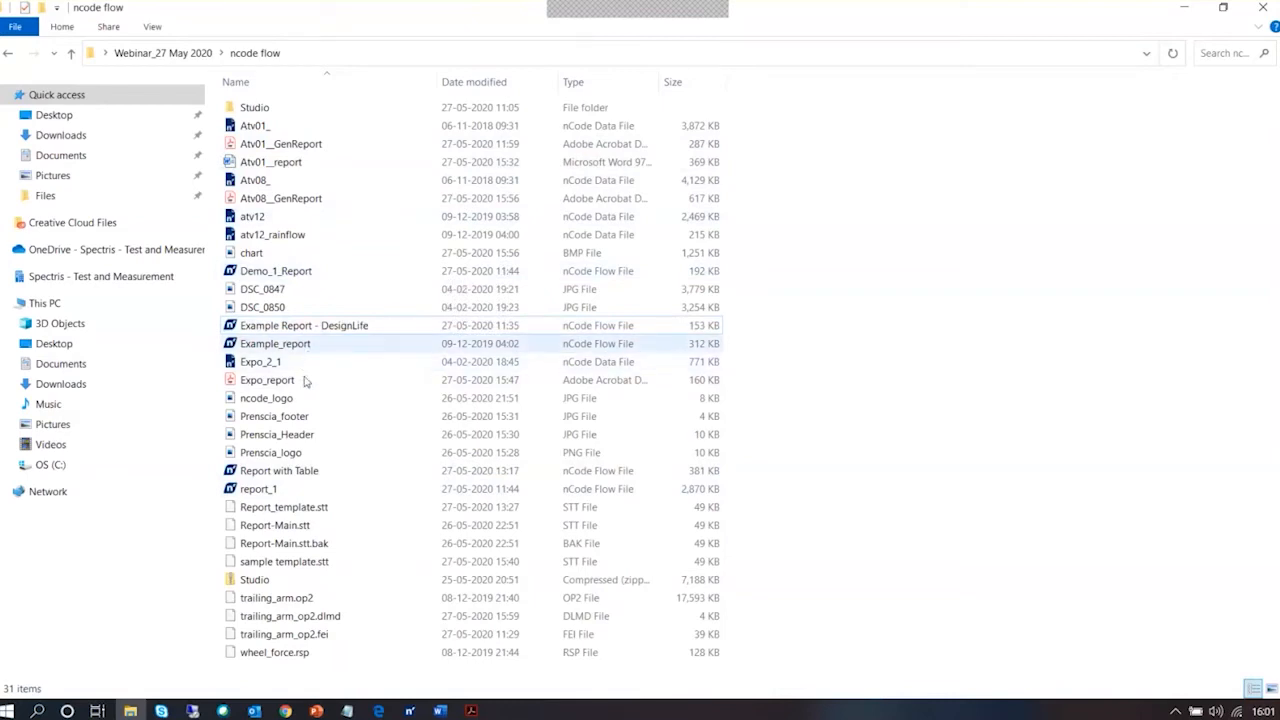
Open the report_1 flow from the ncode flow folder in GlyphWorks and select the Power Spectrum plot in its report
double_click(308, 490)
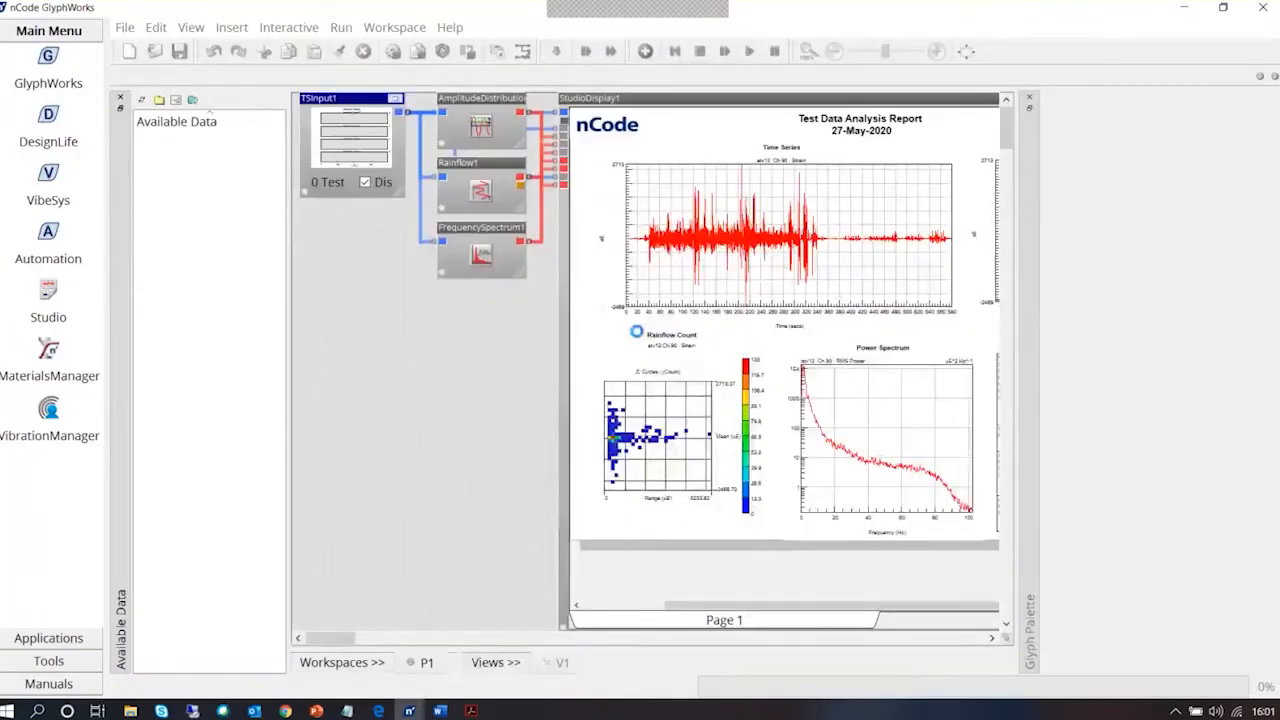
left_click_drag(694, 612, 869, 617)
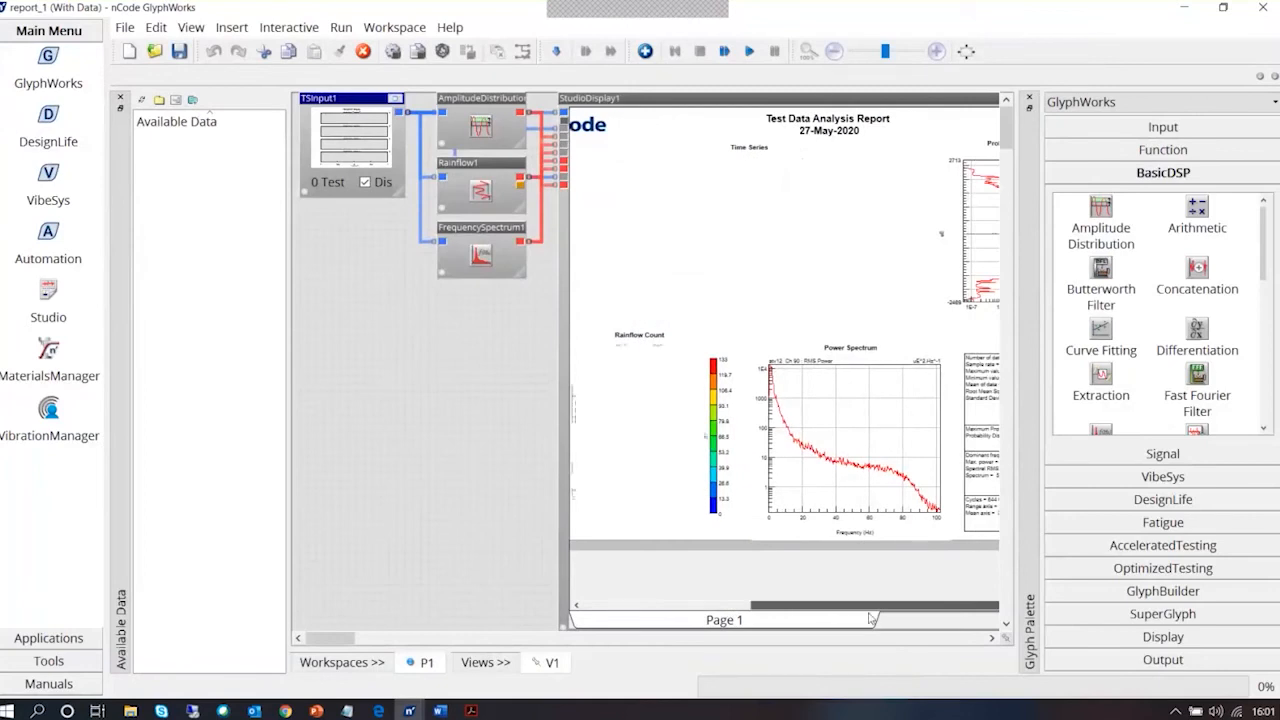
left_click(852, 410)
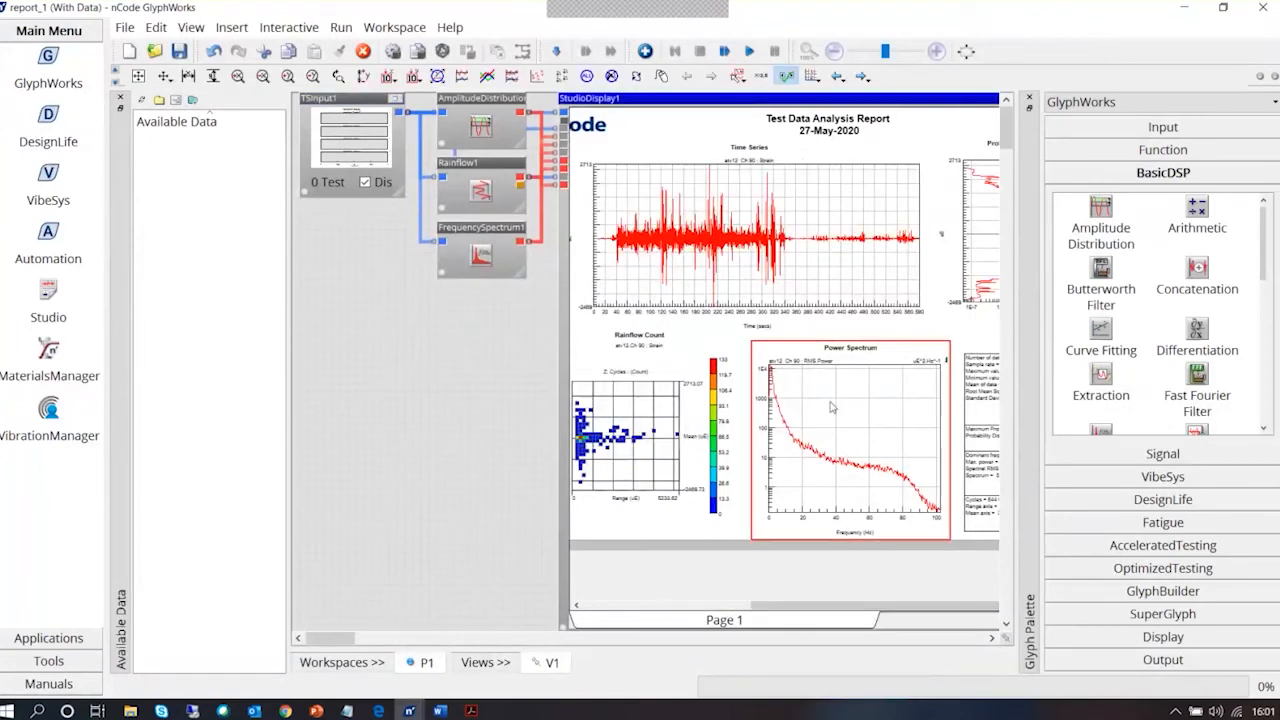
List the available data, widen its list, and assign the Atv01_.s3t time series to the TSInput1 glyph
left_click(158, 100)
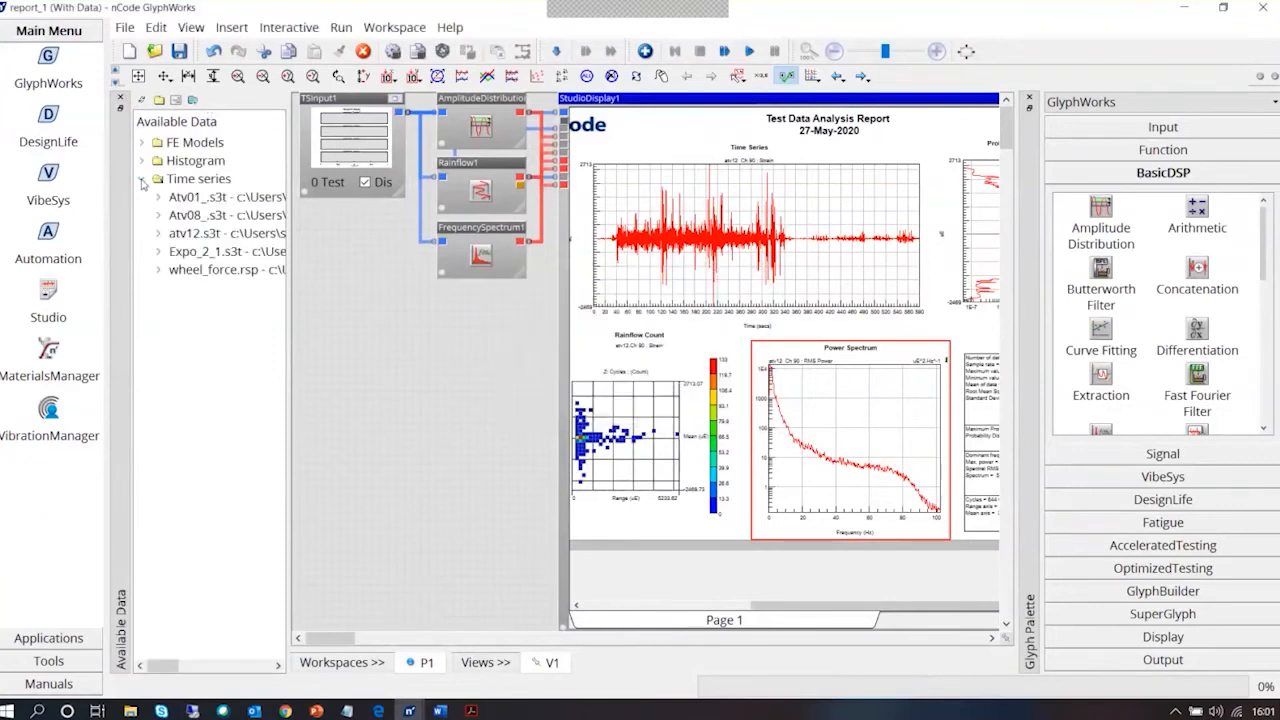
left_click_drag(288, 409, 398, 417)
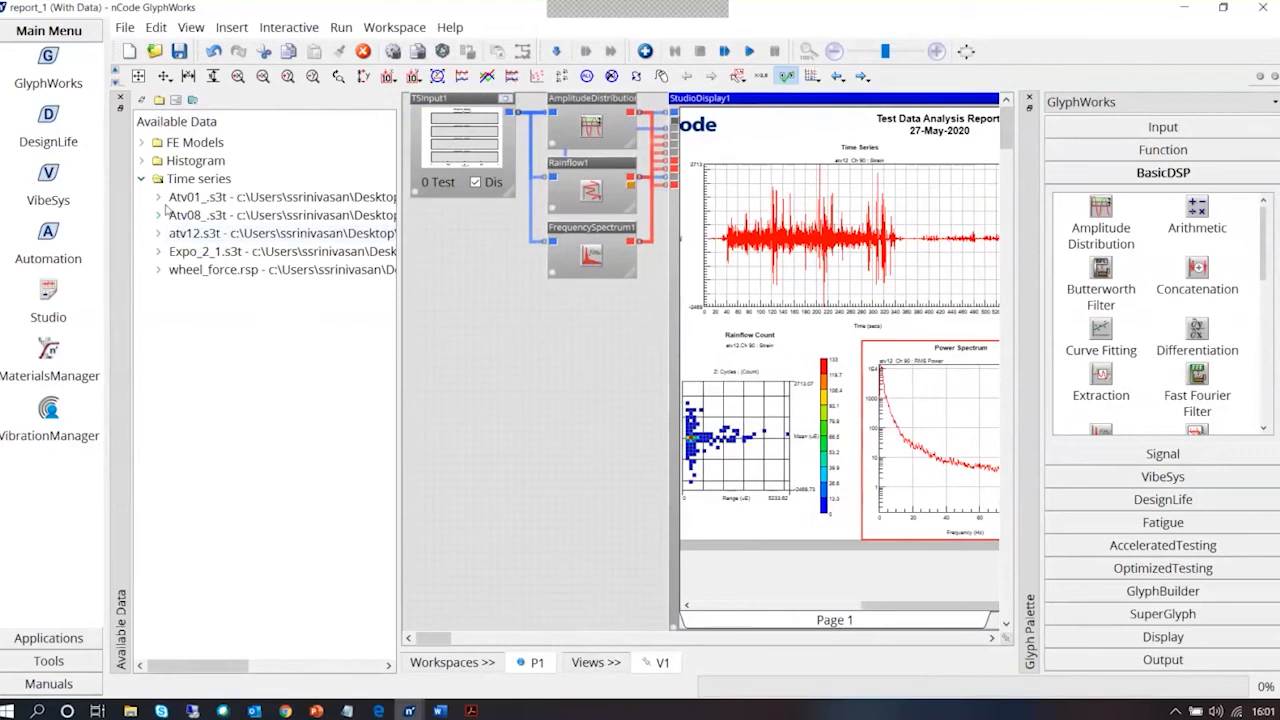
left_click_drag(182, 199, 455, 165)
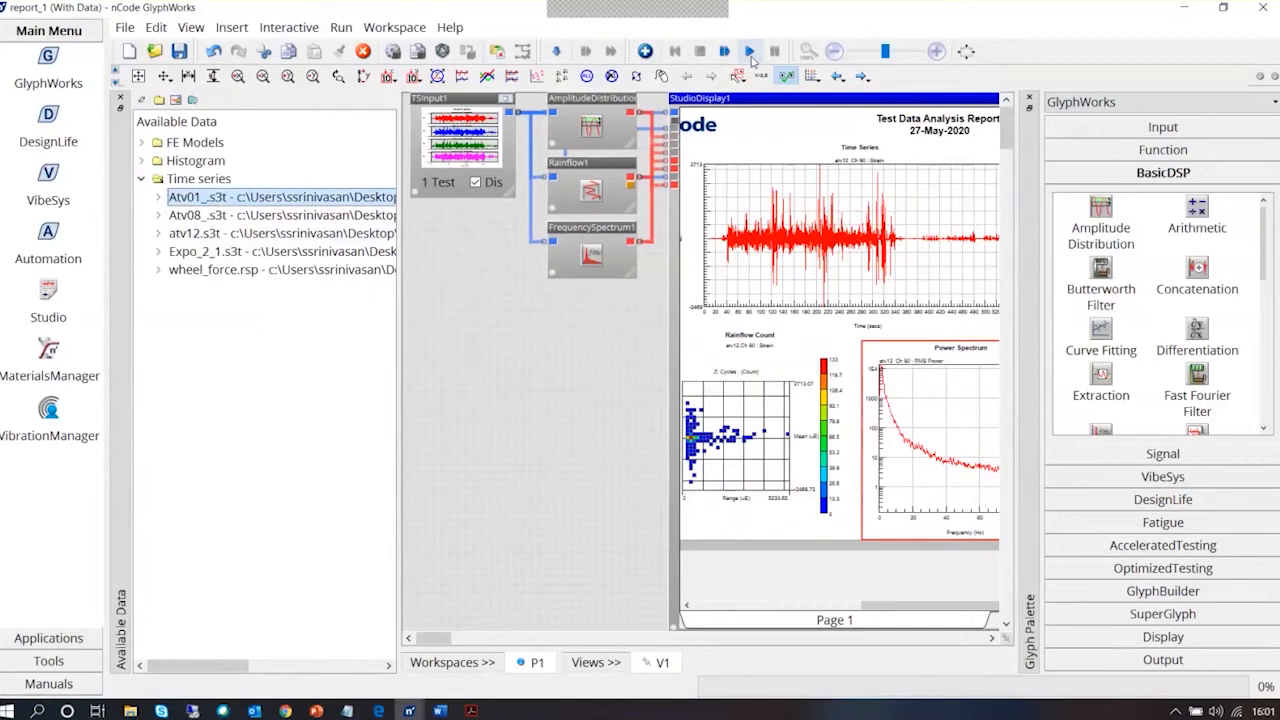
Run the report flow on the Atv01_ data and bring the StudioDisplay1 report page into view
left_click(751, 55)
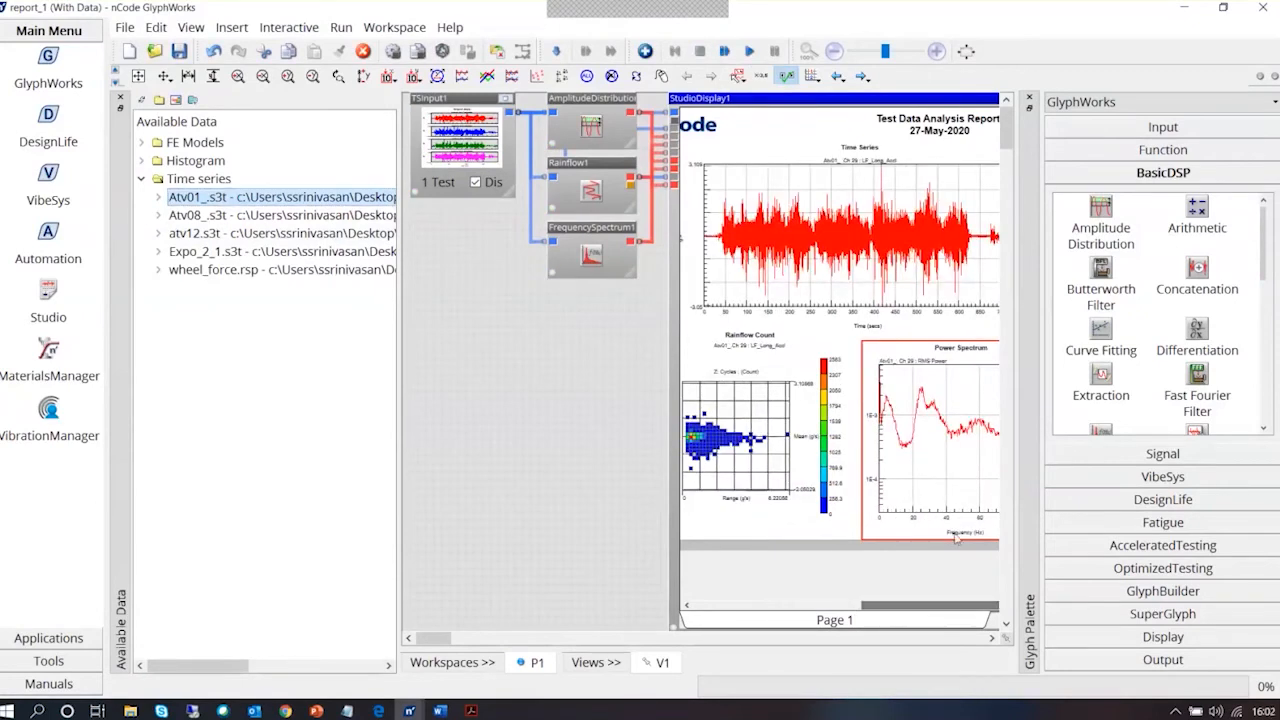
left_click(992, 639)
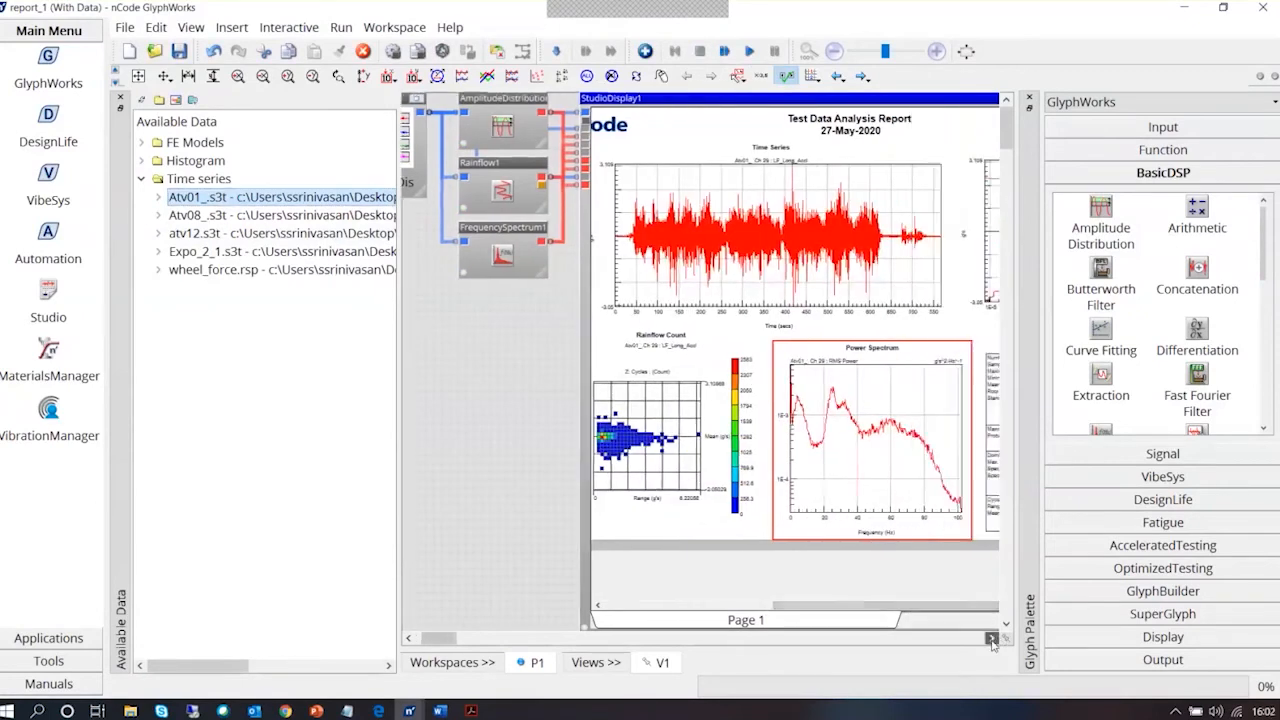
left_click(992, 639)
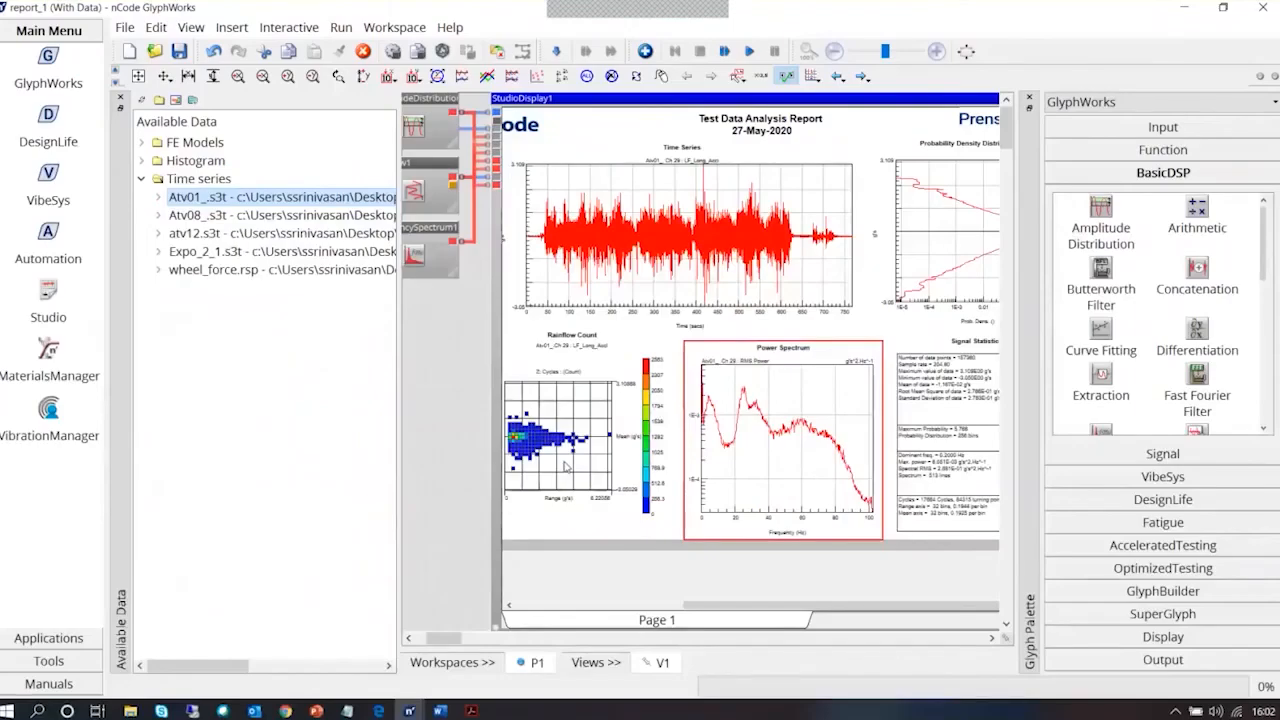
Show the Rainflow Count histogram in a 3D view, then return it to the top view
left_click(566, 467)
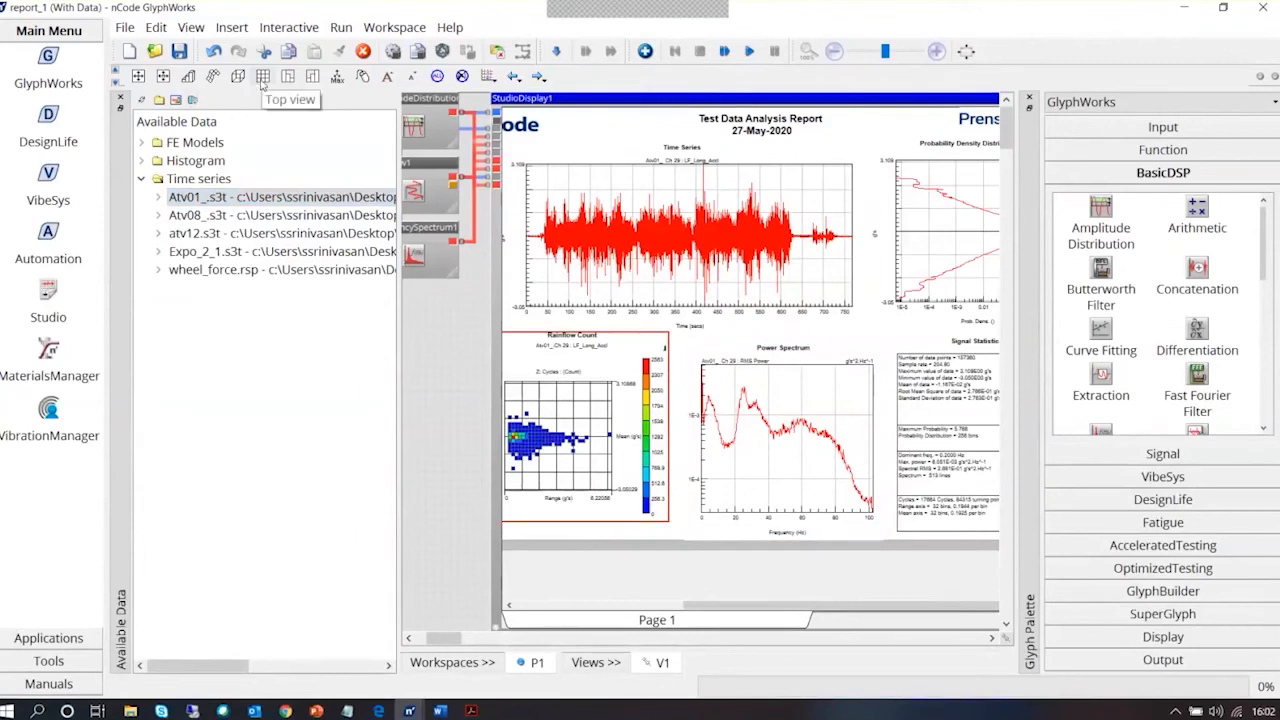
left_click(238, 78)
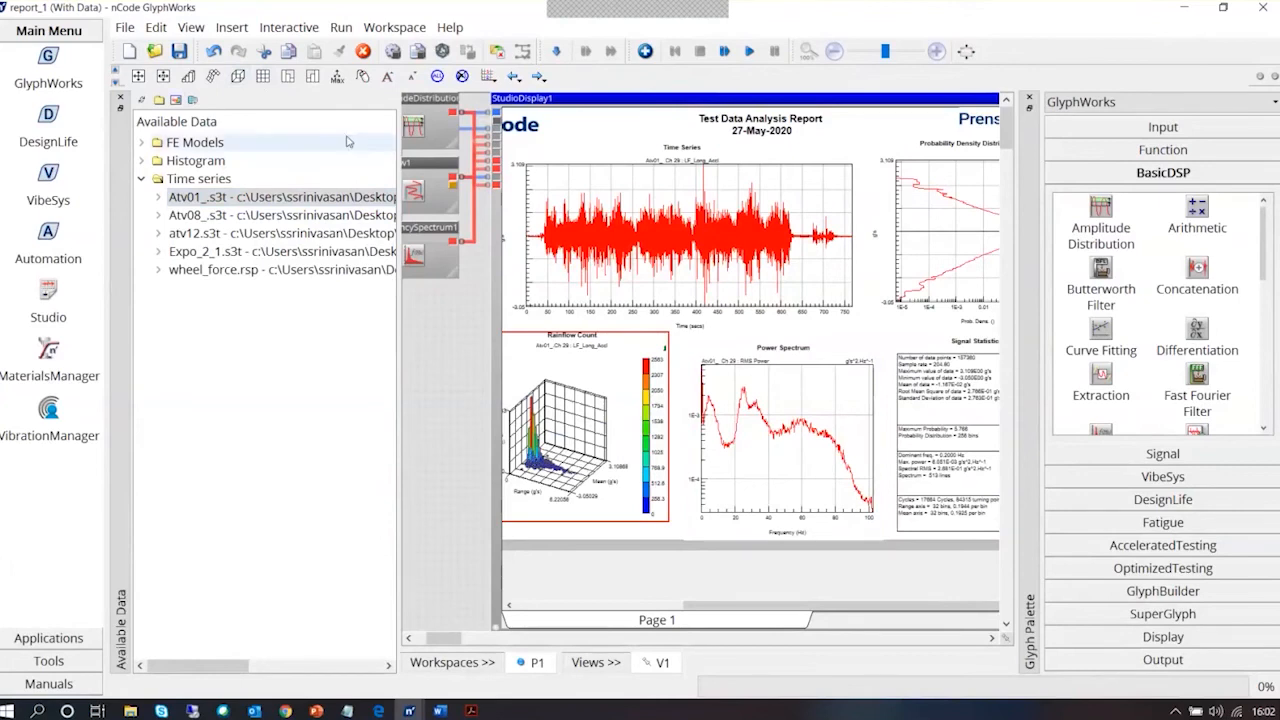
left_click(263, 77)
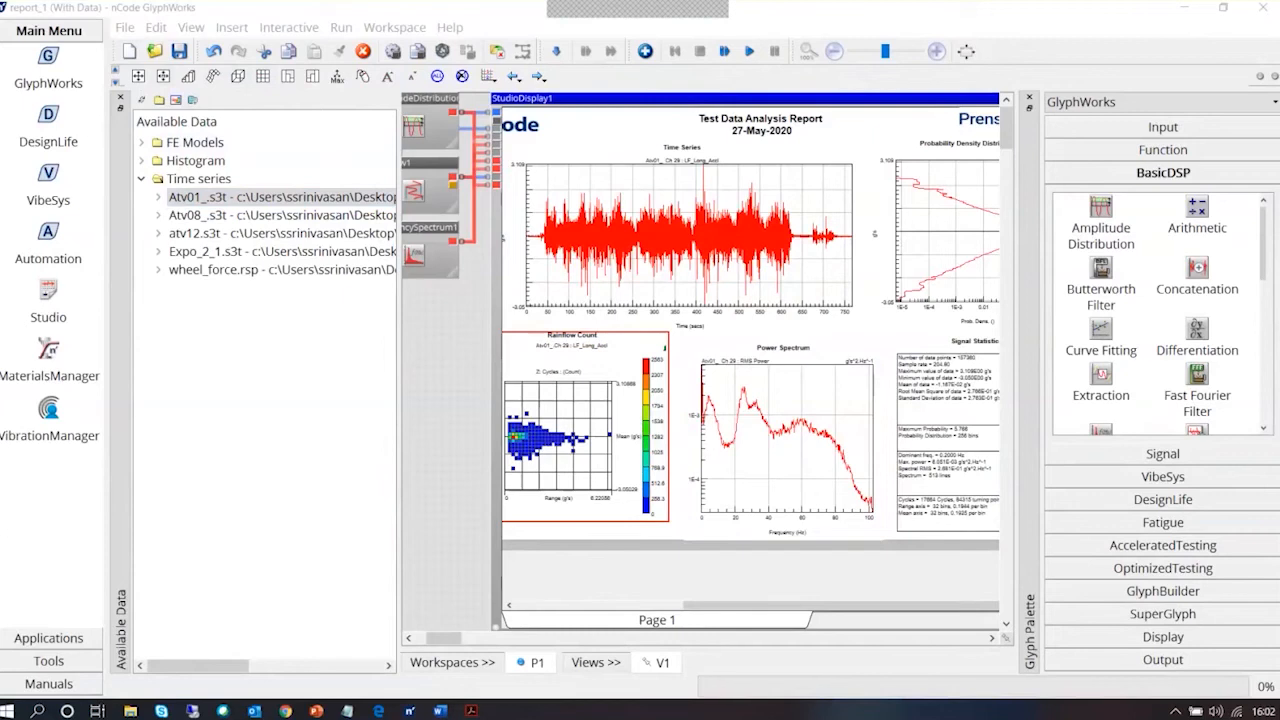
Review StudioDisplay1's advanced export properties, try AppendToDocument for PDFExport, and discard the change
right_click(797, 110)
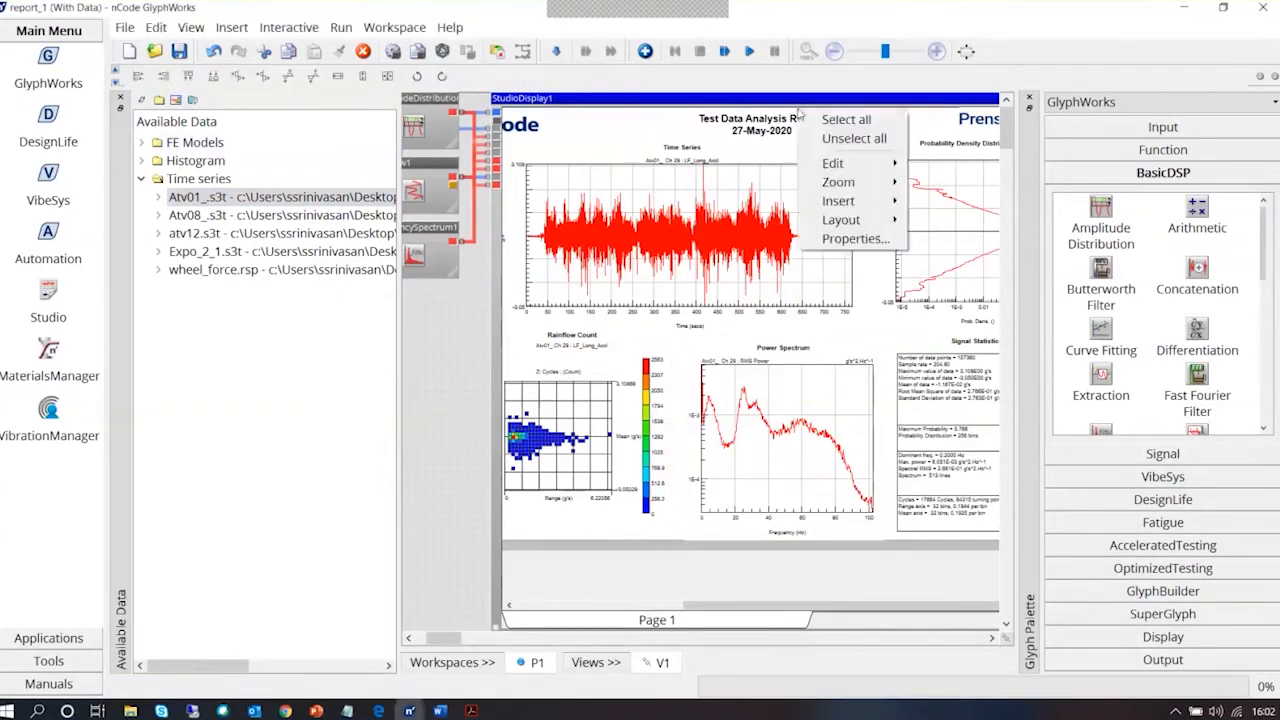
left_click(871, 243)
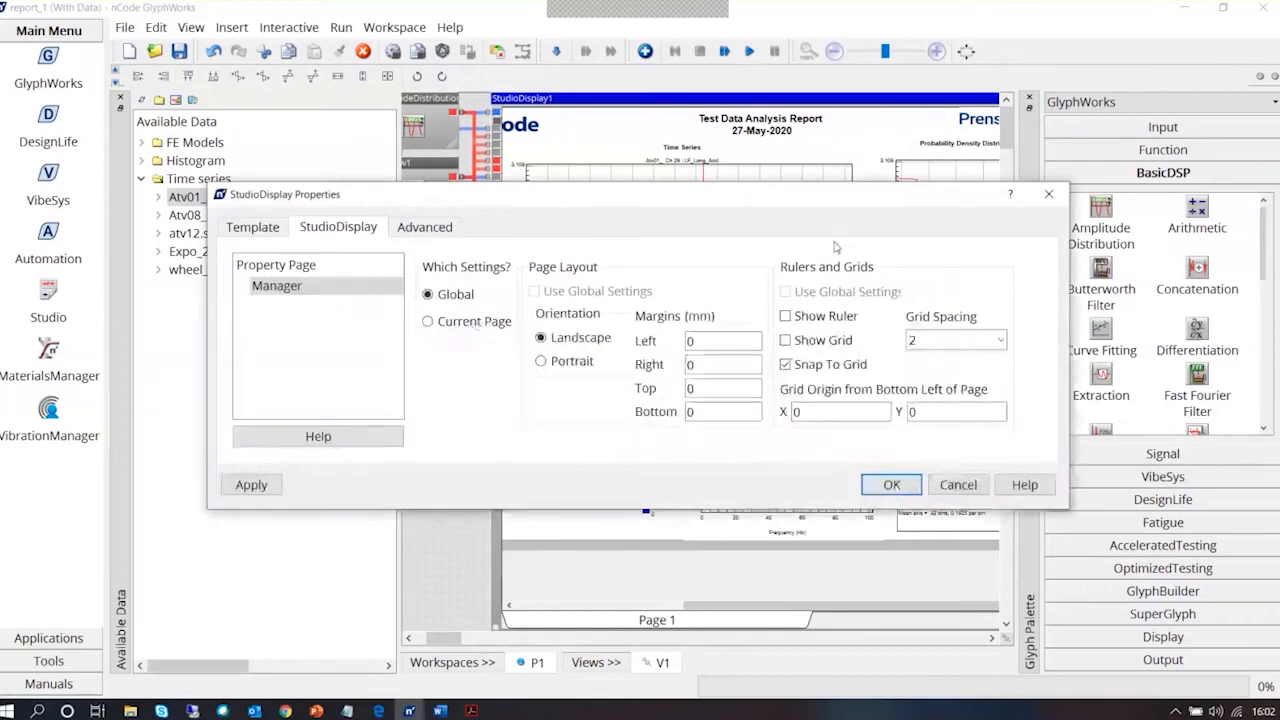
left_click(425, 227)
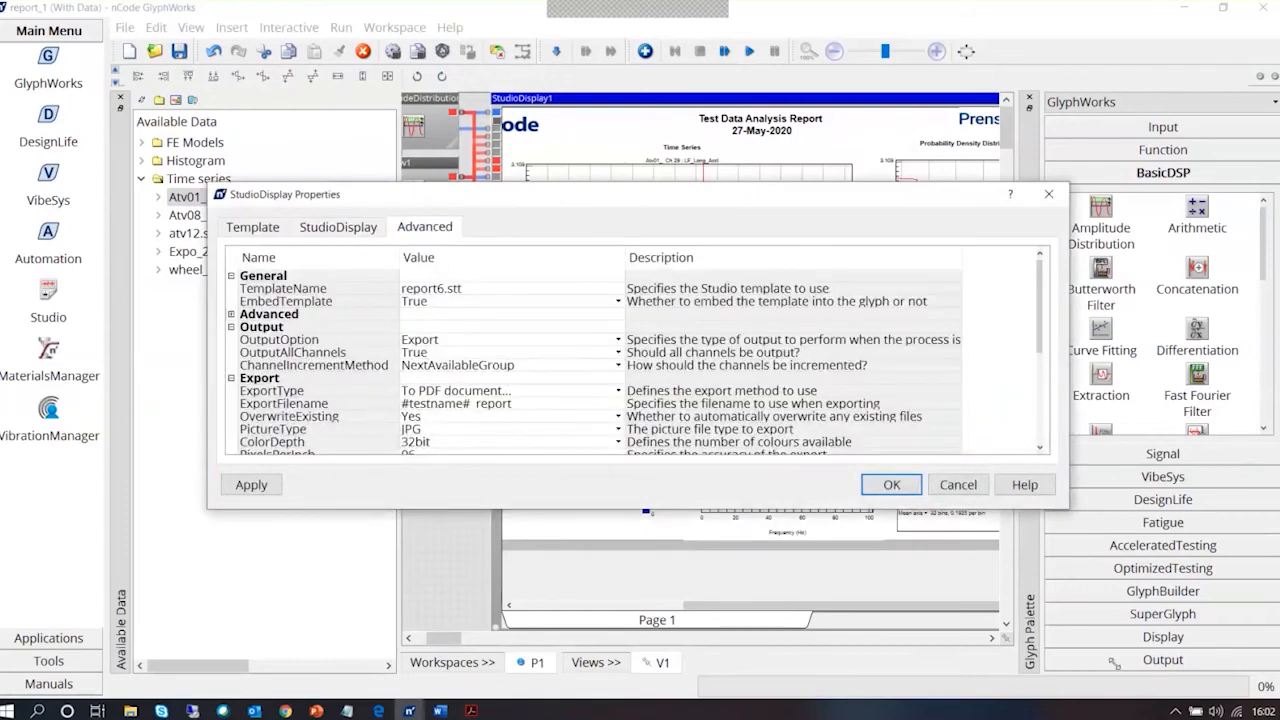
left_click_drag(1068, 508, 1113, 662)
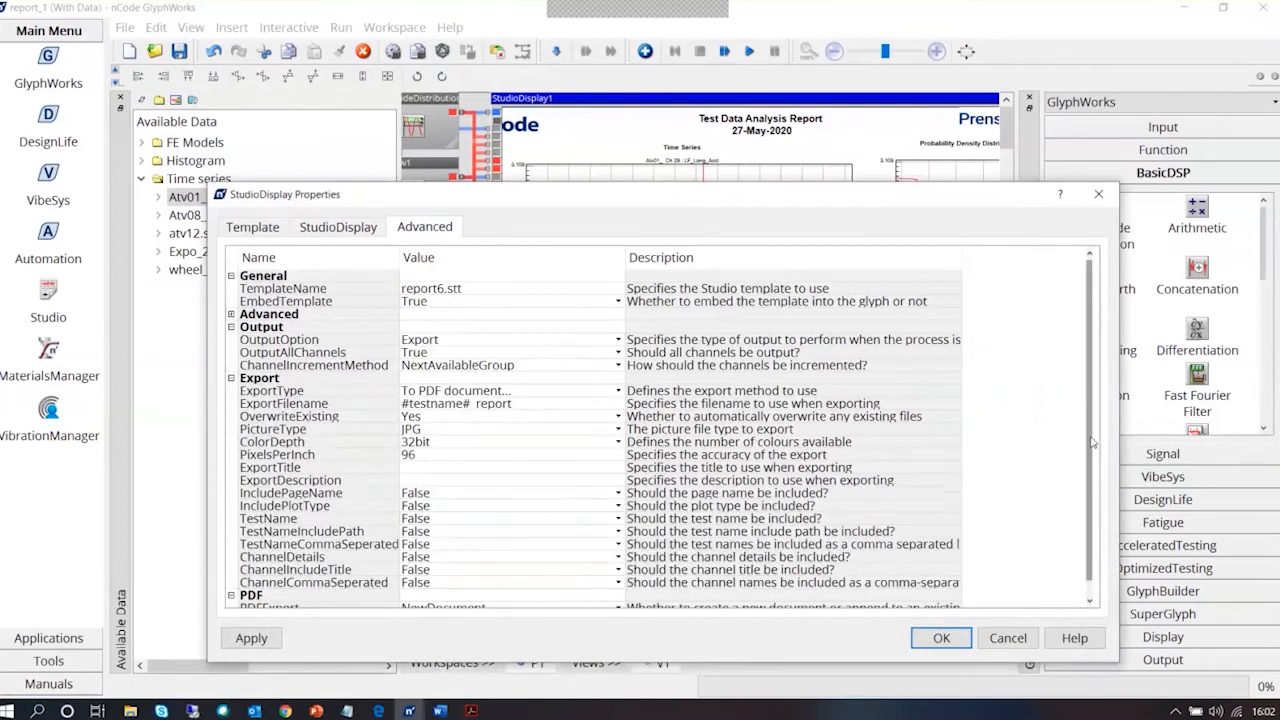
scroll(1093, 441, "down", 1)
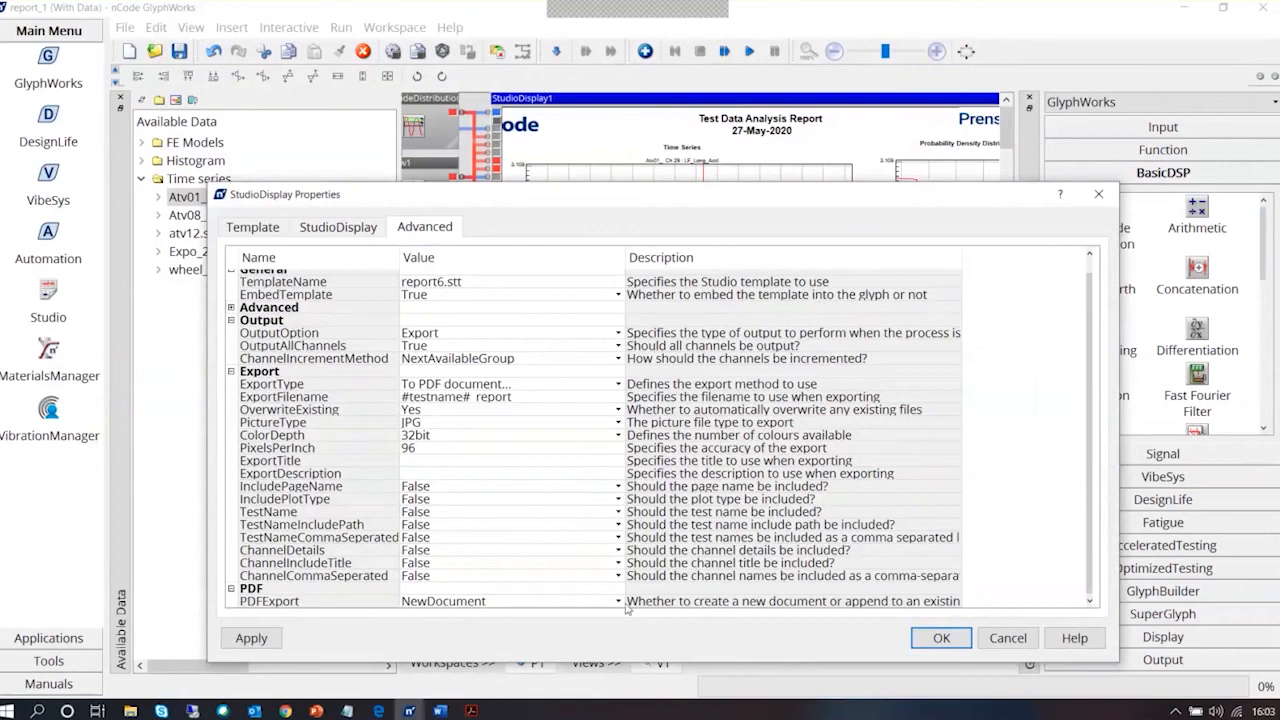
left_click(618, 601)
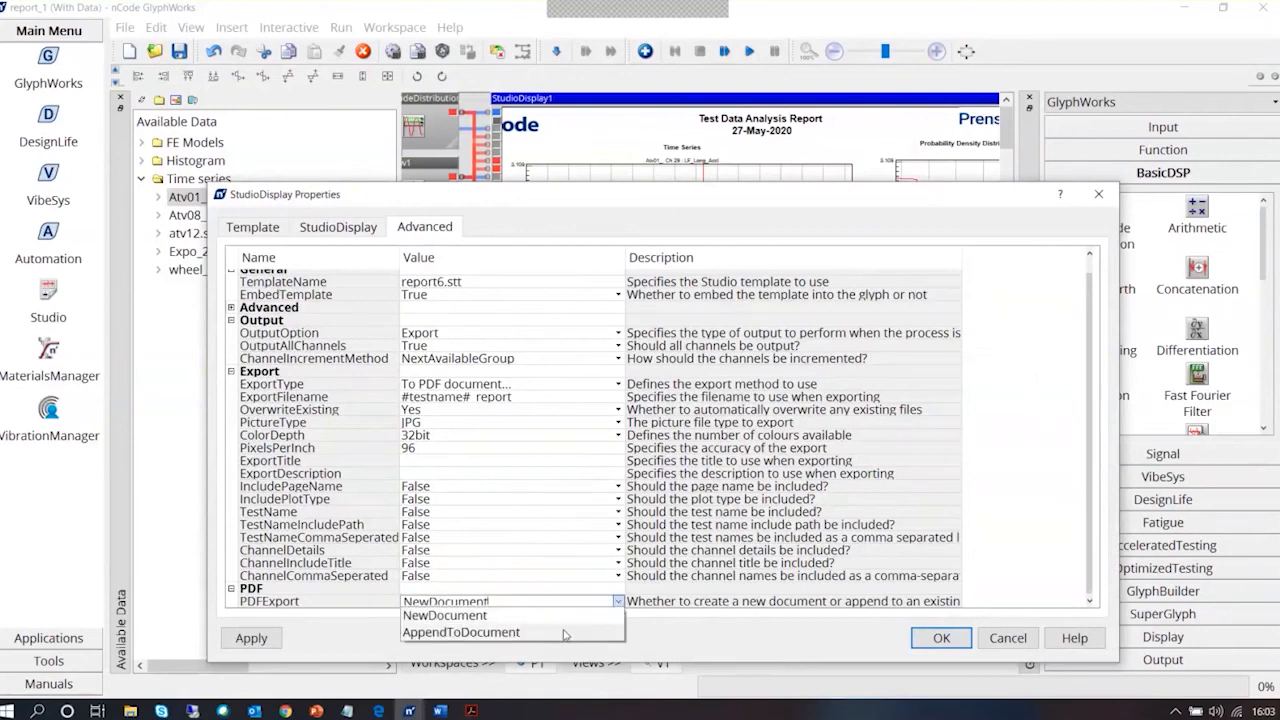
left_click(470, 632)
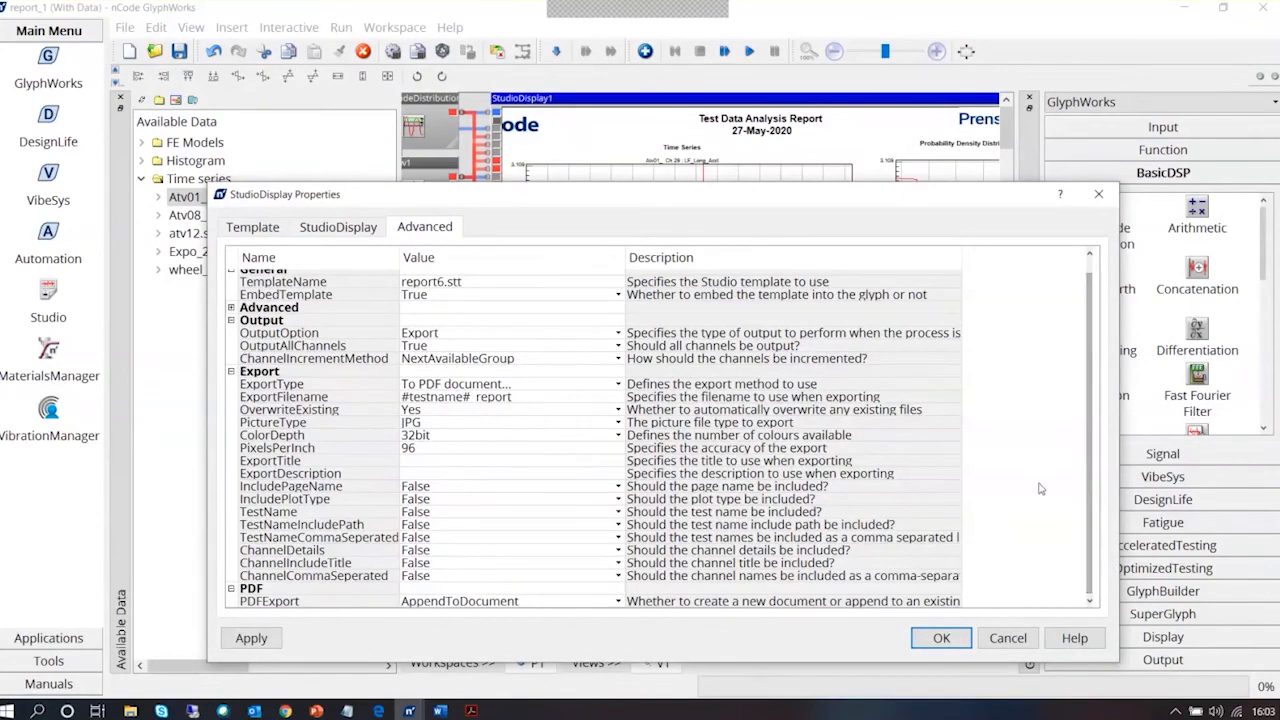
left_click(1007, 638)
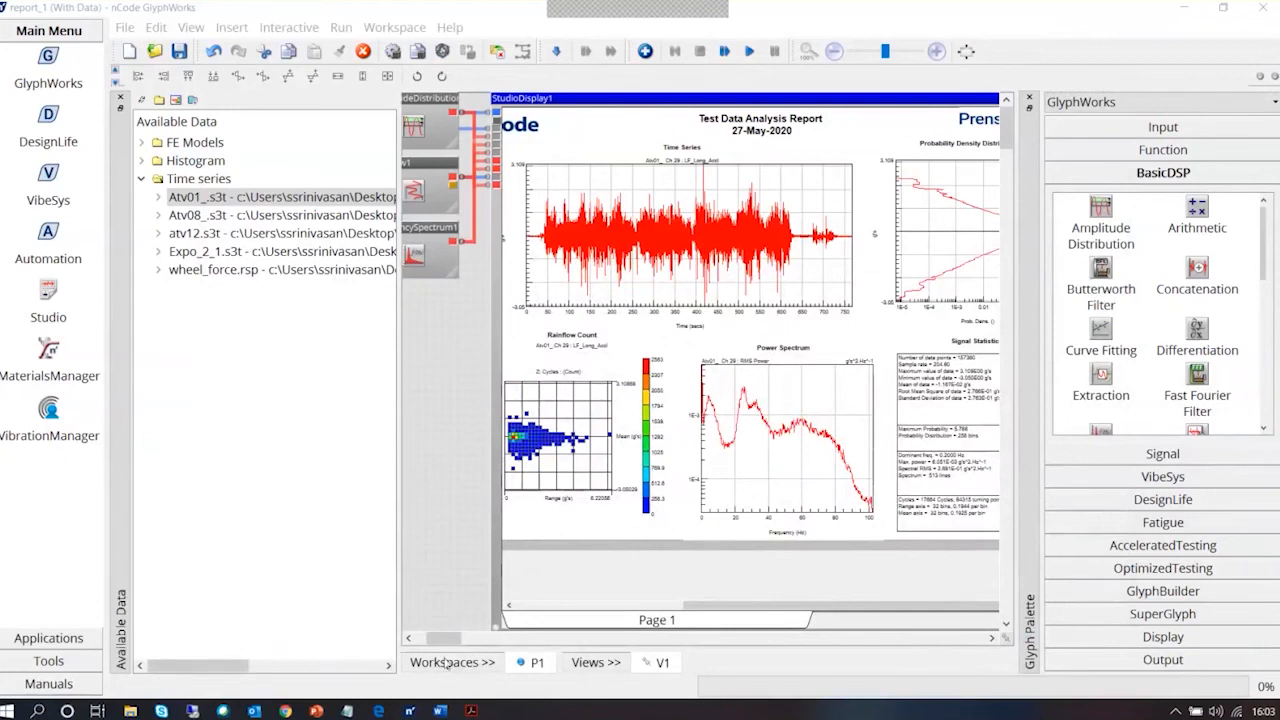
Insert a new blank page into the StudioDisplay1 report
mouse_move(444, 640)
left_mouse_down()
mouse_move(460, 640)
mouse_move(449, 645)
left_mouse_up()
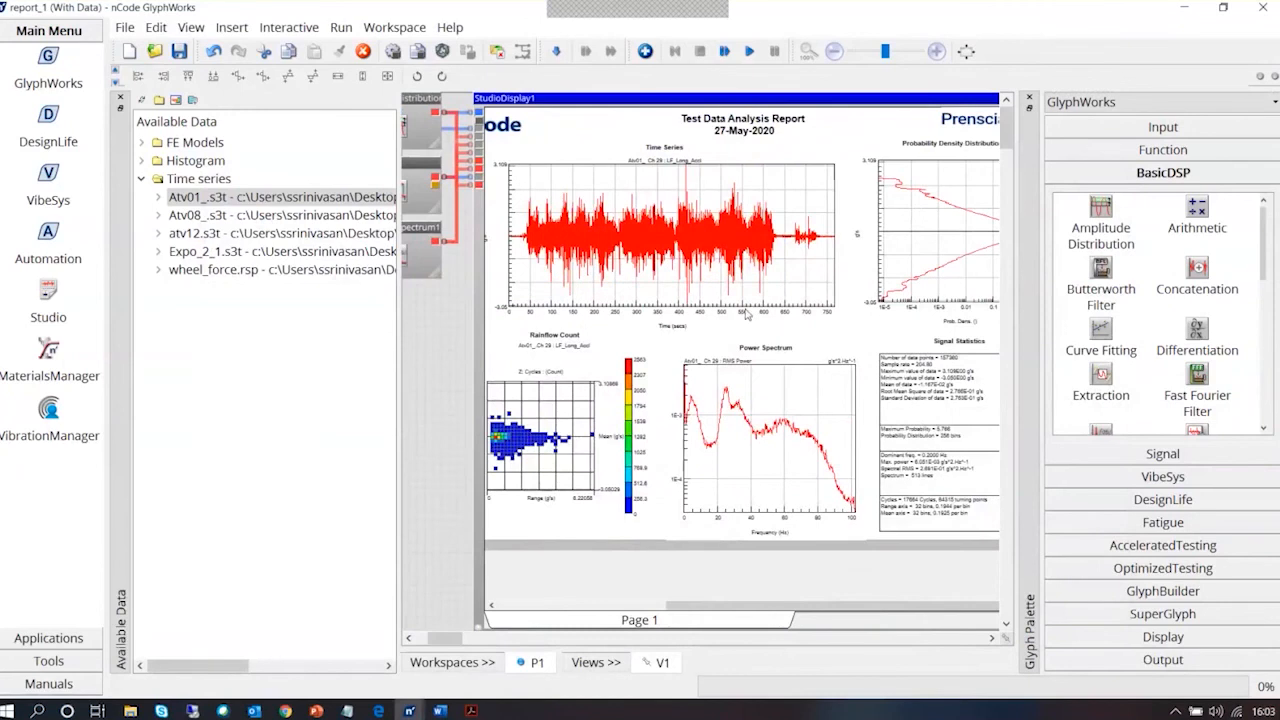
right_click(712, 628)
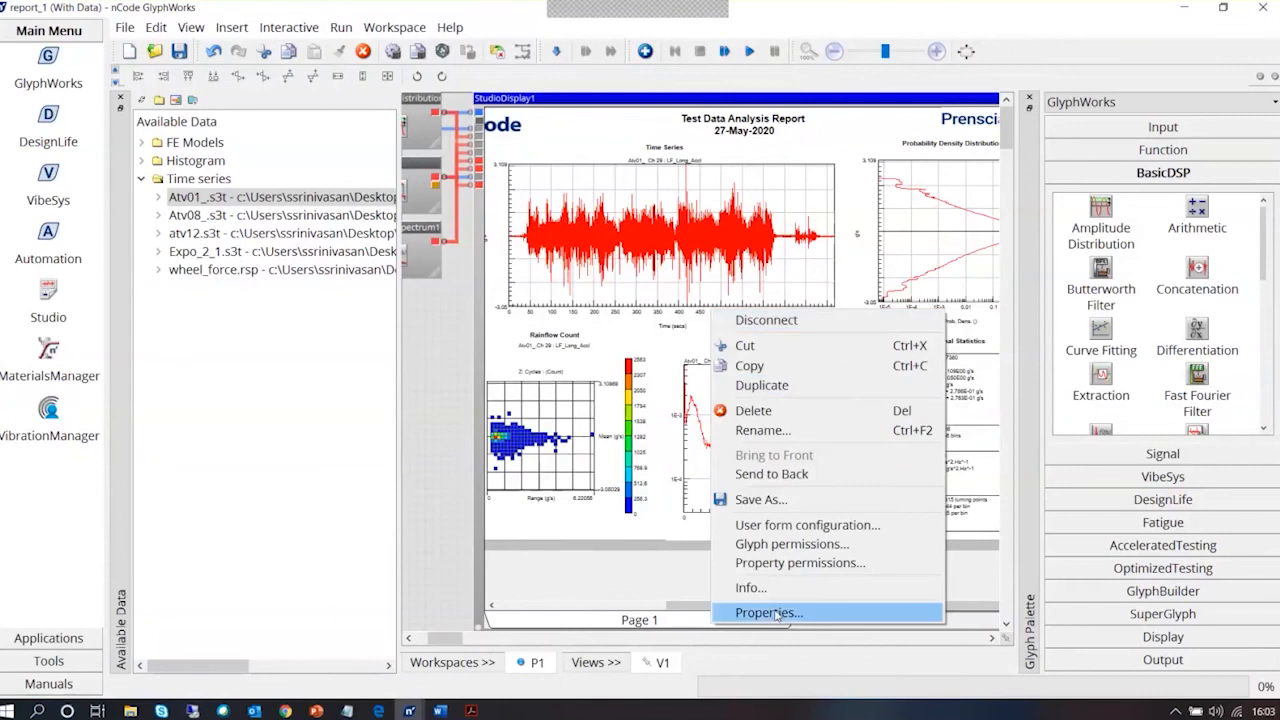
left_click(688, 612)
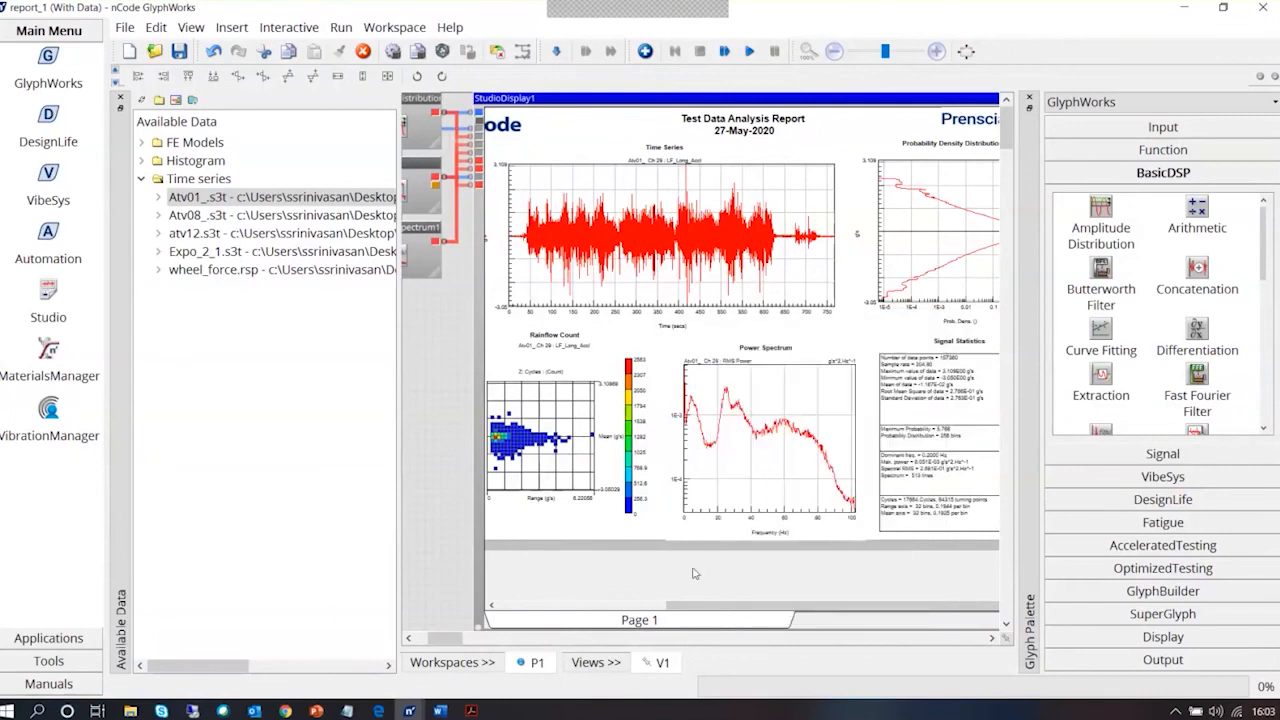
right_click(692, 572)
mouse_move(771, 664)
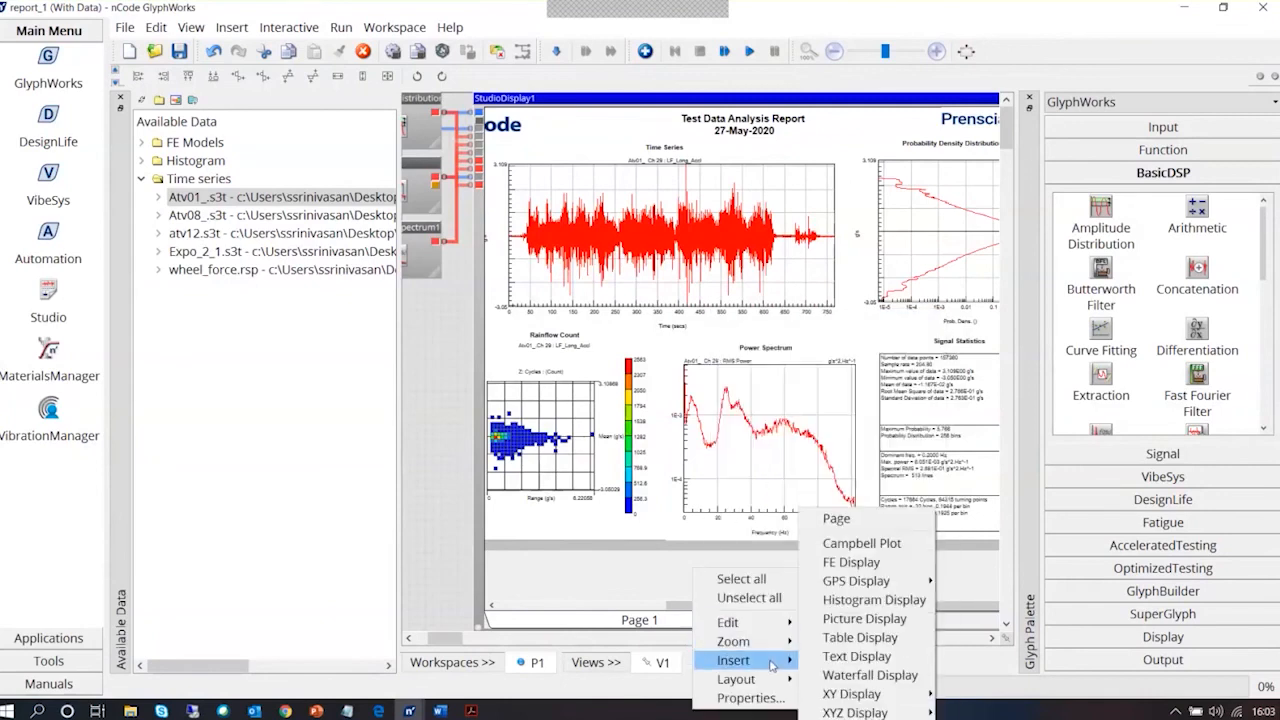
left_click(884, 520)
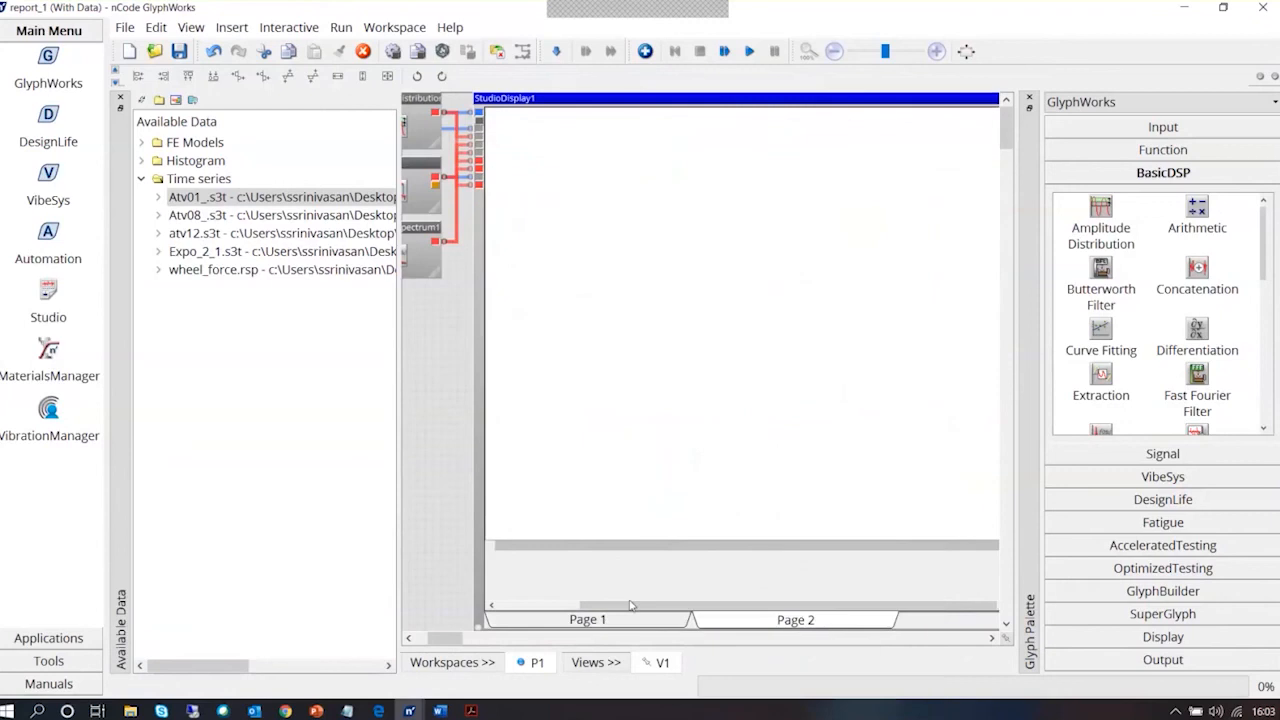